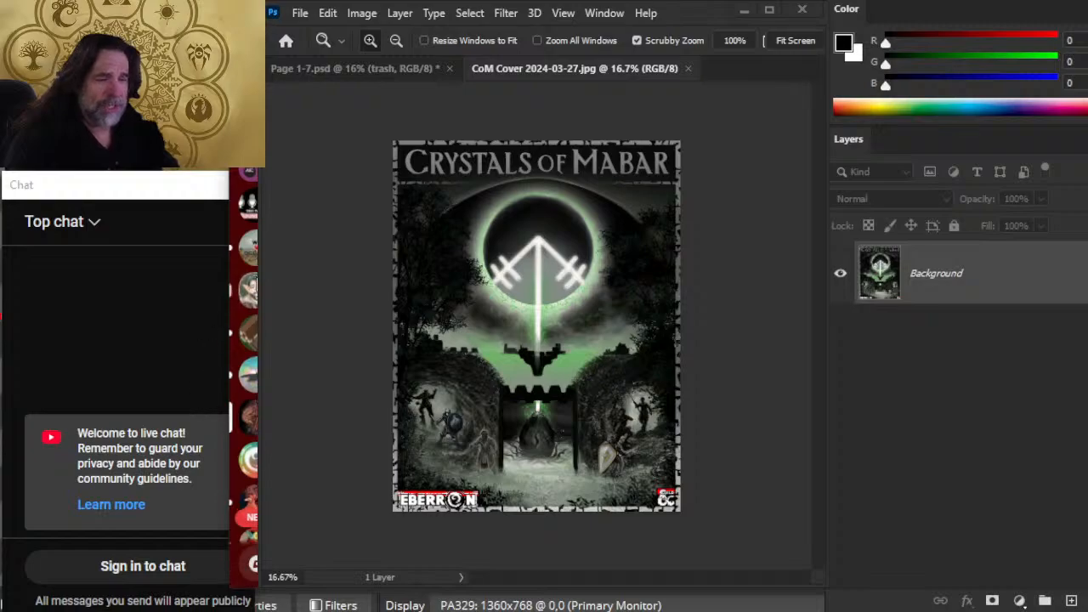
{"action": "scroll", "coordinate": [247, 306], "scroll_direction": "down", "scroll_amount": 3}
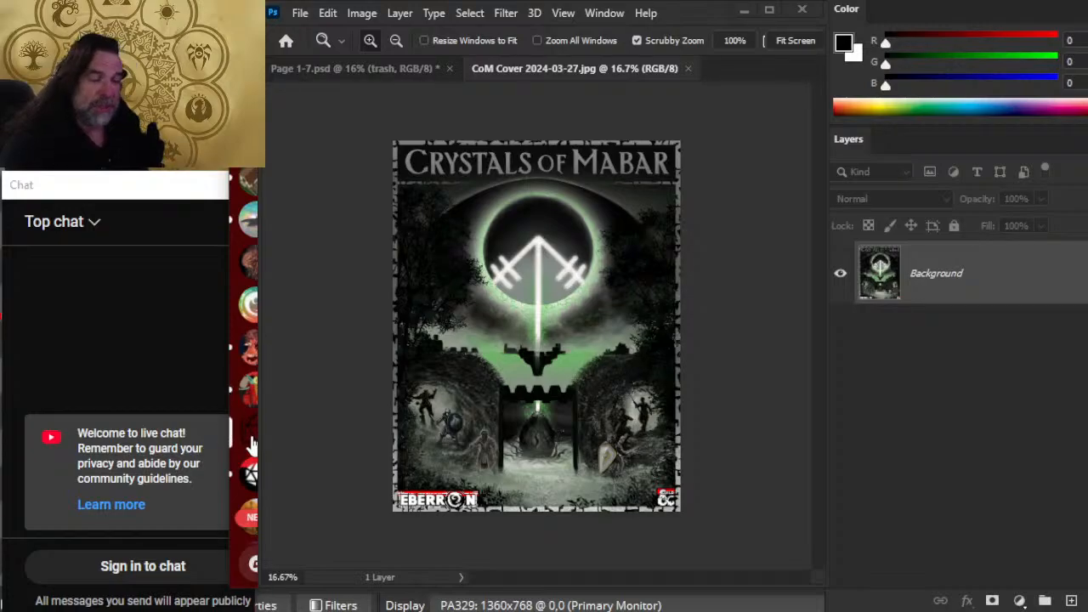
{"action": "scroll", "coordinate": [249, 383], "scroll_direction": "down", "scroll_amount": 2}
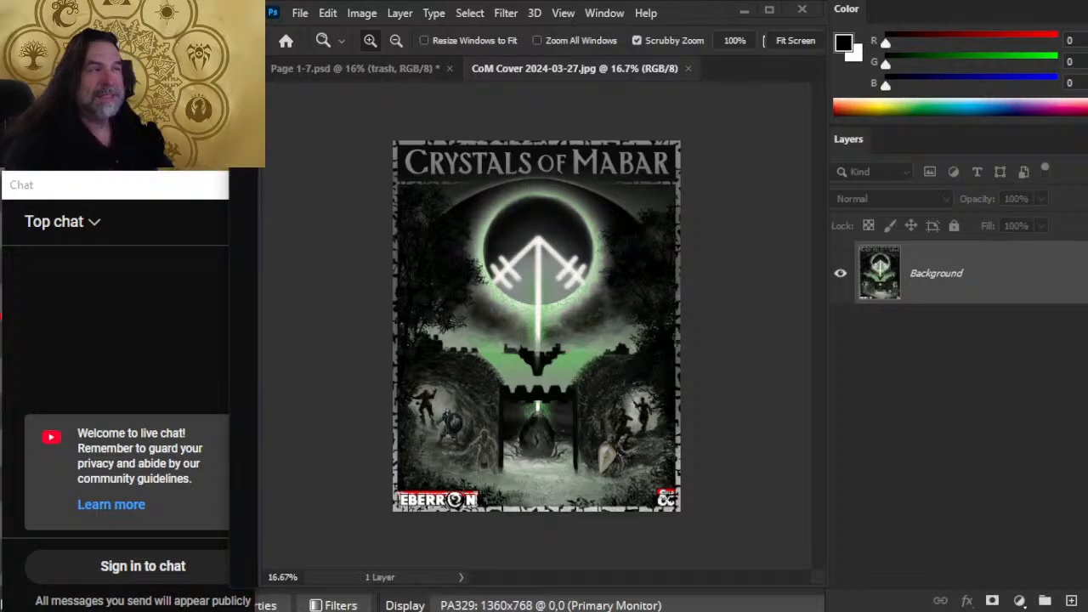
{"action": "mouse_move", "coordinate": [244, 310]}
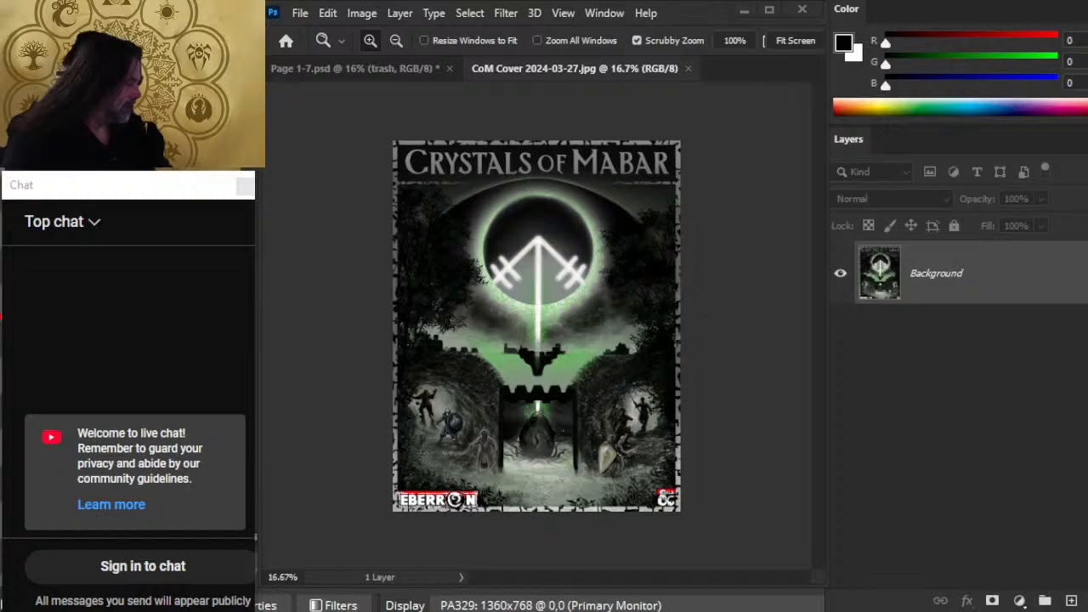
Switch to the YouTube page of the Eberron Art Stream, like the video and expand its full description
{"action": "key", "text": "alt+Tab"}
{"action": "key", "text": "alt+Tab"}
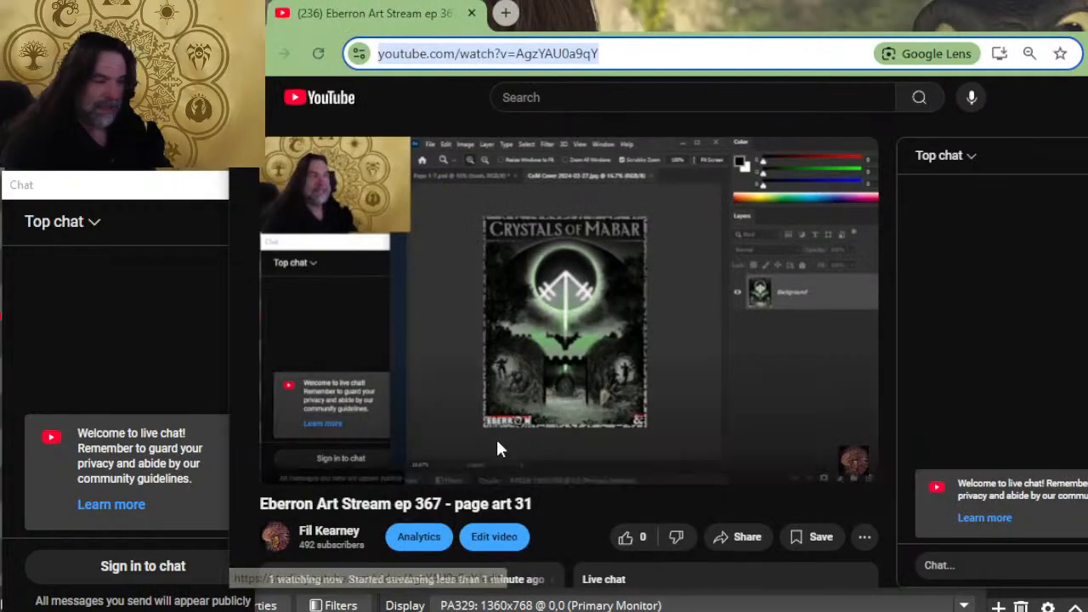
{"action": "left_click", "coordinate": [623, 541]}
{"action": "scroll", "coordinate": [625, 536], "scroll_direction": "down", "scroll_amount": 2}
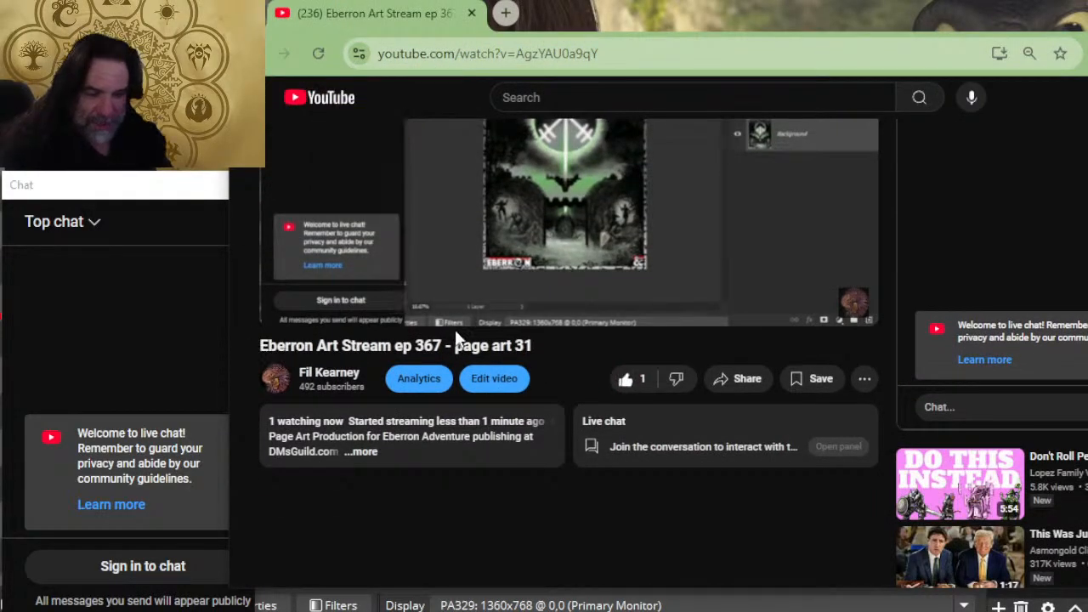
{"action": "left_click", "coordinate": [361, 452]}
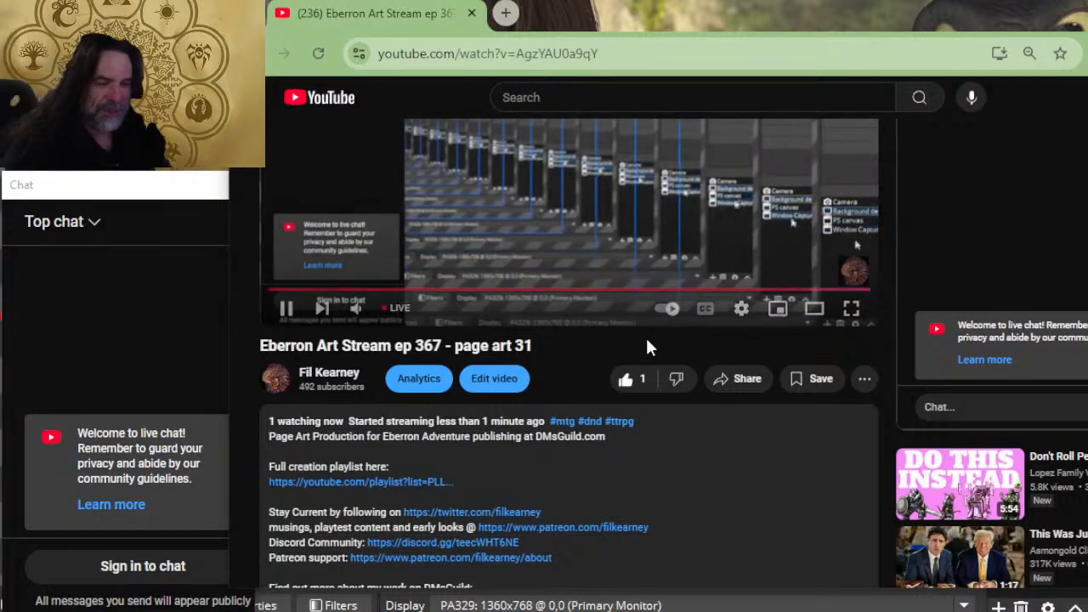
Look through the playlist, community and DMsGuild product links in the stream's description
{"action": "scroll", "coordinate": [593, 356], "scroll_direction": "down", "scroll_amount": 4}
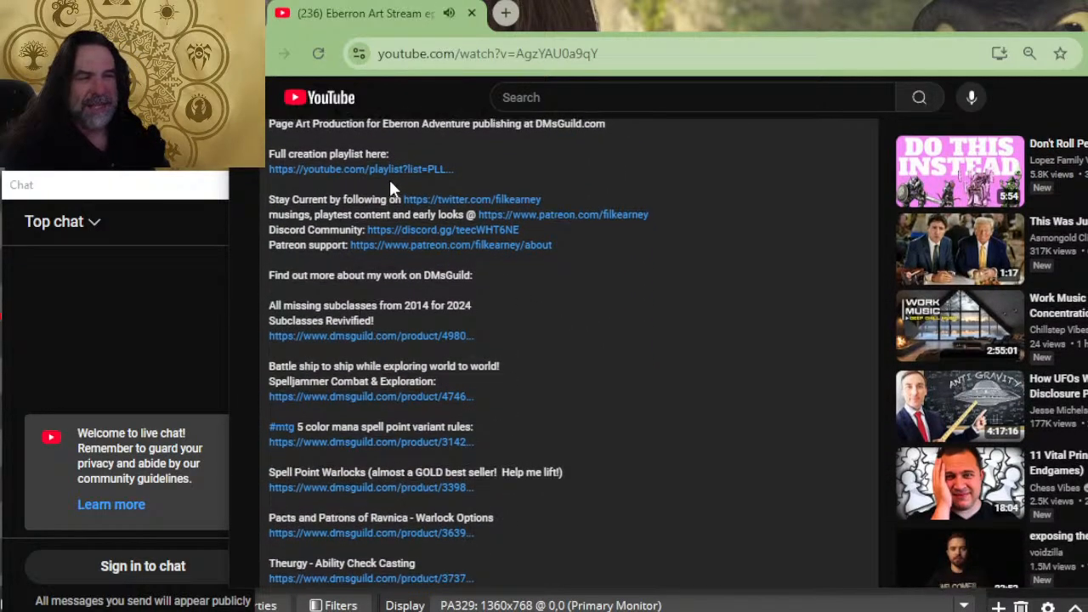
{"action": "scroll", "coordinate": [389, 179], "scroll_direction": "up", "scroll_amount": 2}
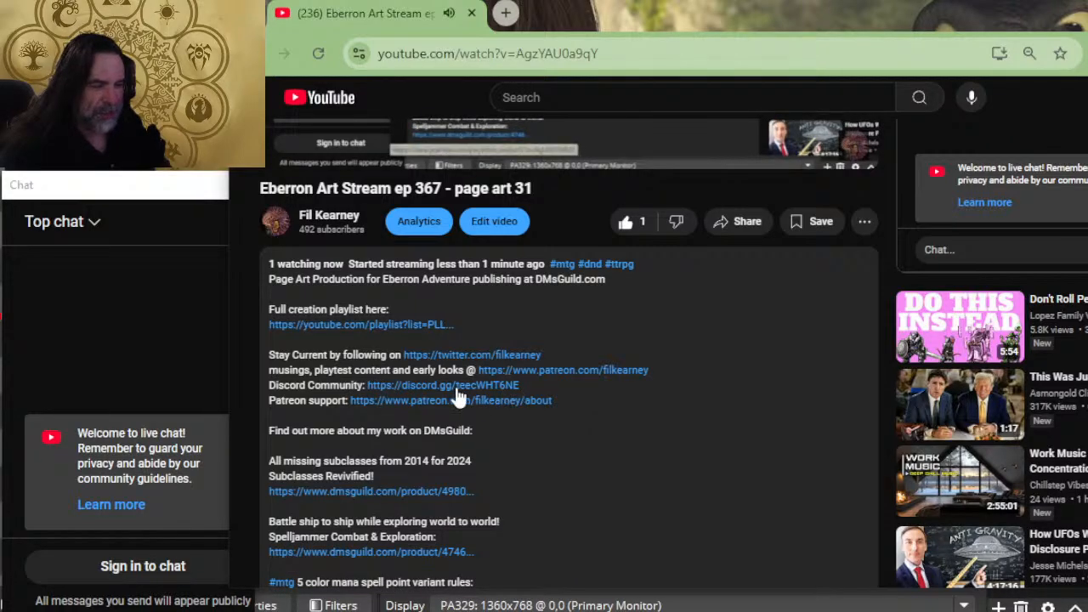
{"action": "scroll", "coordinate": [527, 340], "scroll_direction": "down", "scroll_amount": 4}
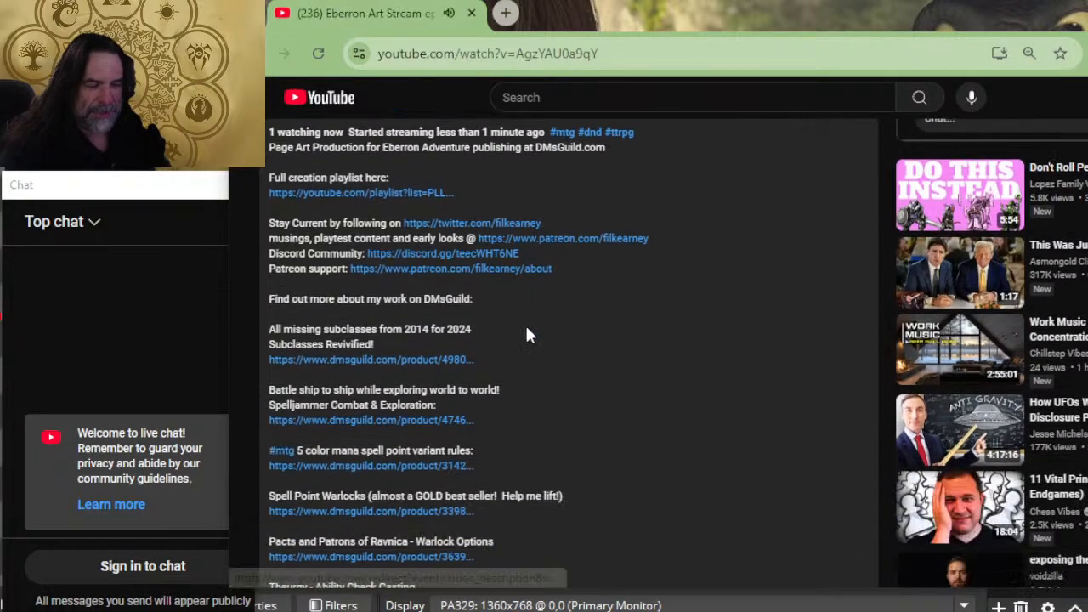
{"action": "scroll", "coordinate": [484, 276], "scroll_direction": "up", "scroll_amount": 2}
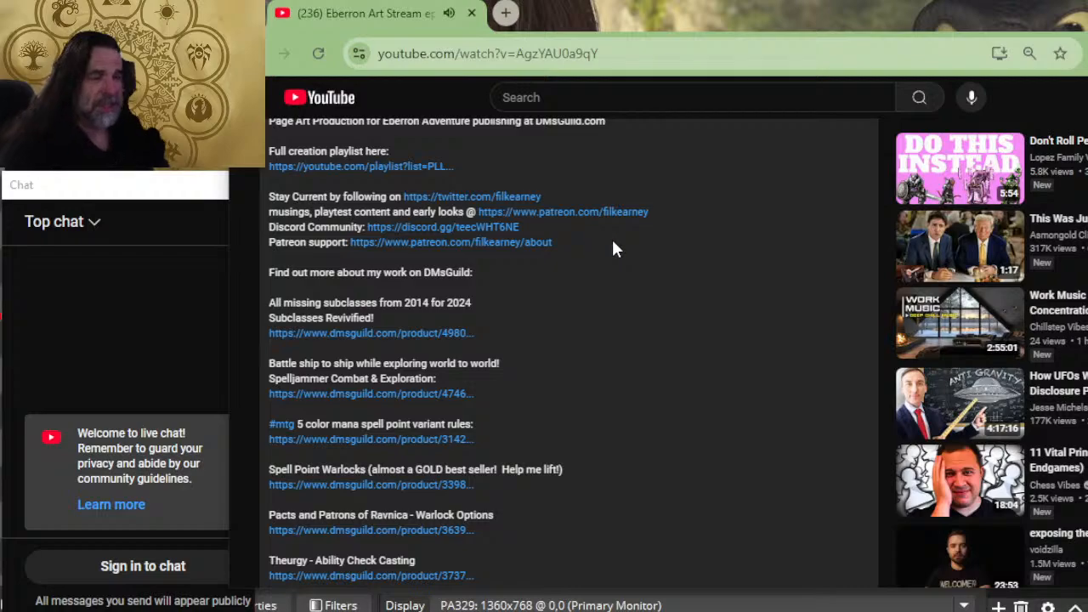
{"action": "scroll", "coordinate": [614, 245], "scroll_direction": "down", "scroll_amount": 2}
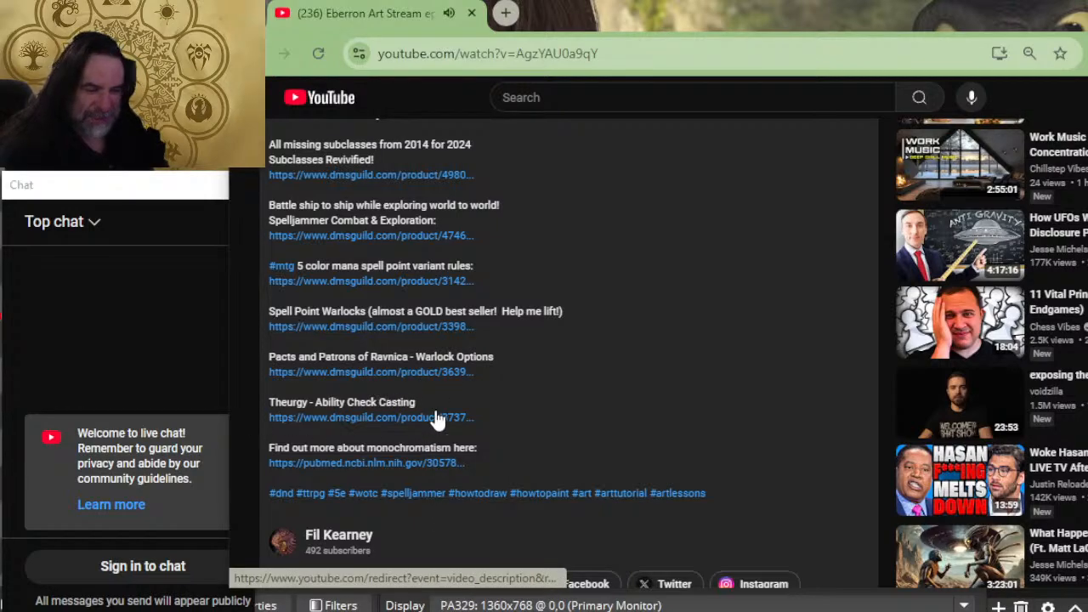
Switch back to Photoshop and close the CoM Cover 2024-03-27.jpg document
{"action": "key", "text": "alt+Tab"}
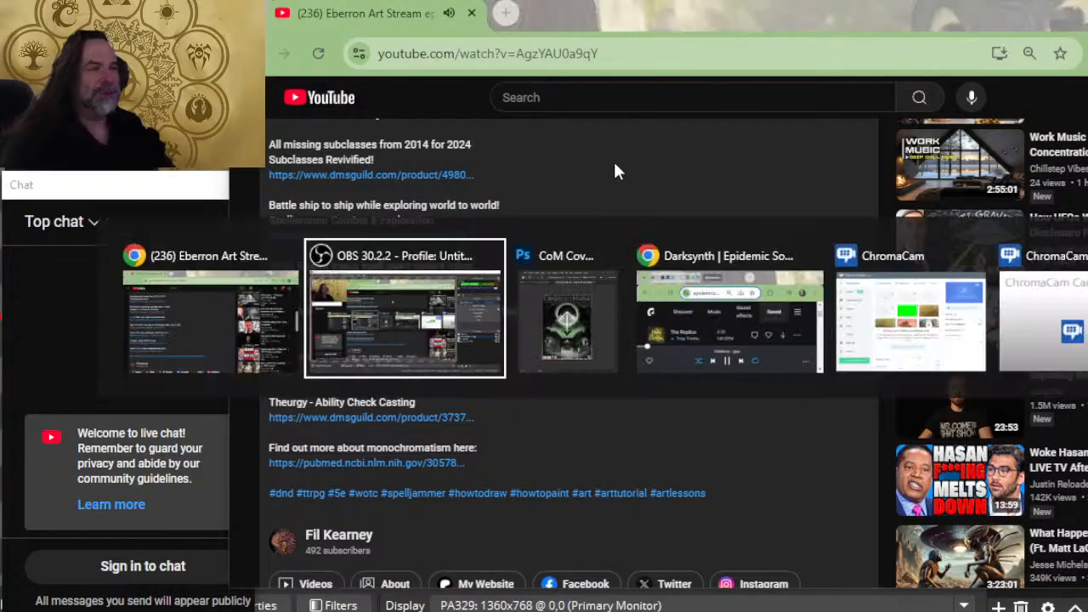
{"action": "key", "text": "alt+Tab"}
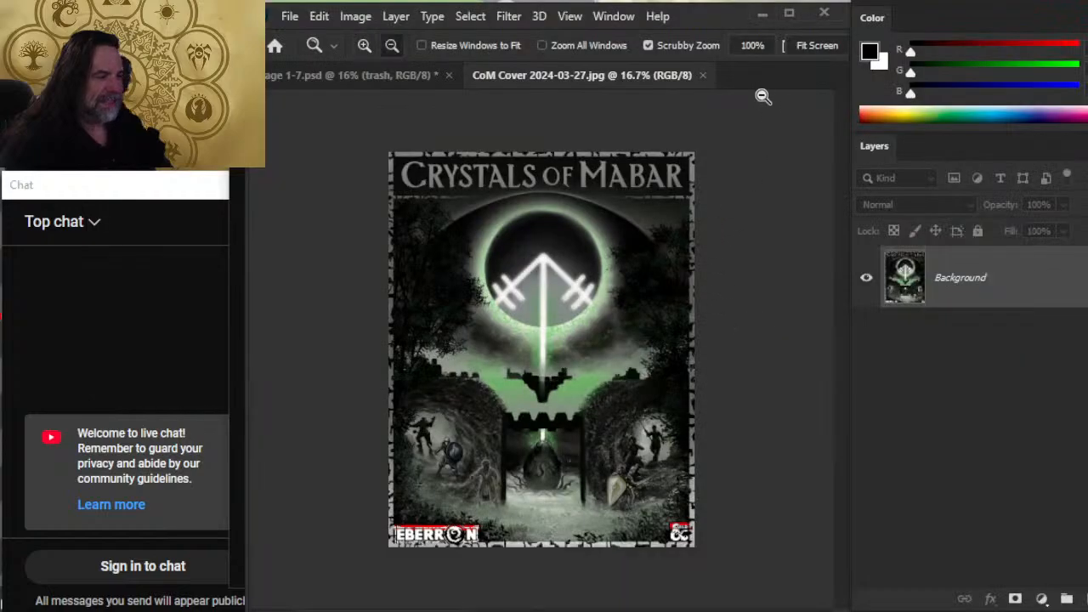
{"action": "key", "text": "alt+Tab"}
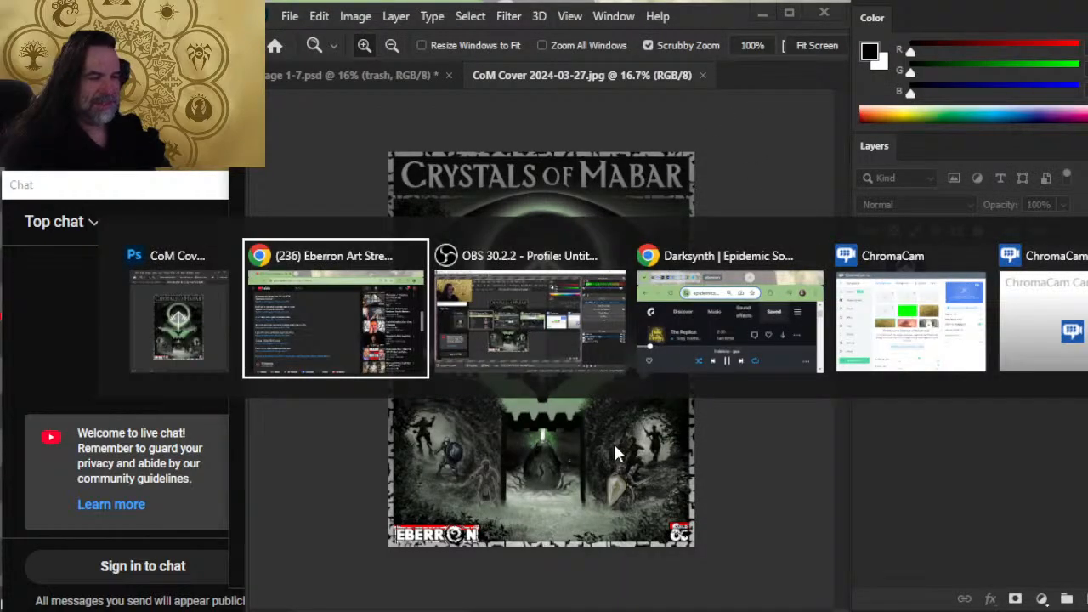
{"action": "scroll", "coordinate": [546, 328], "scroll_direction": "up", "scroll_amount": 5}
{"action": "key", "text": "alt+Tab"}
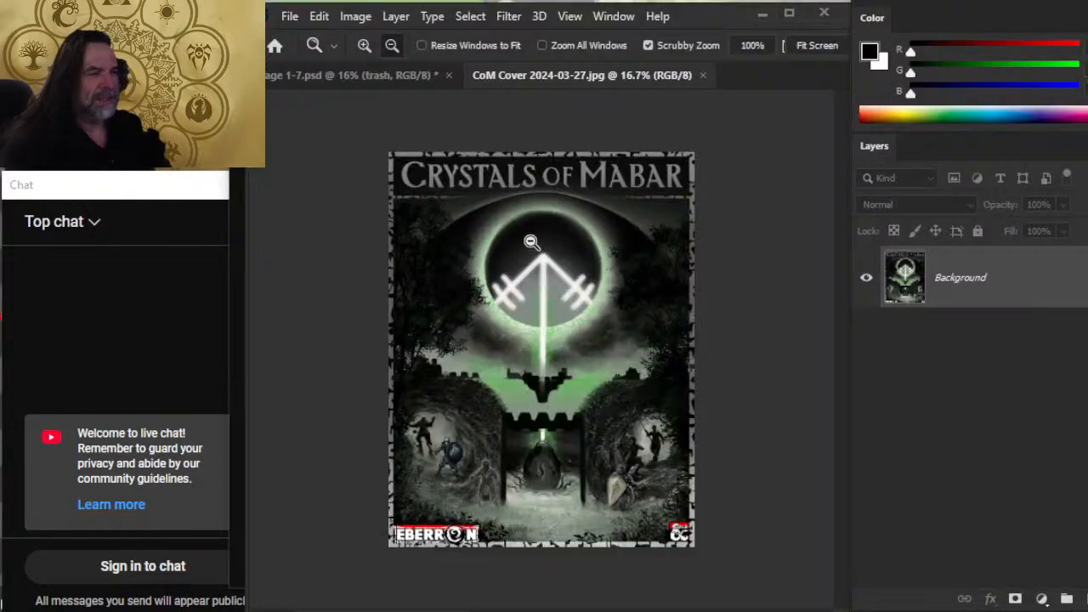
{"action": "left_click", "coordinate": [702, 75]}
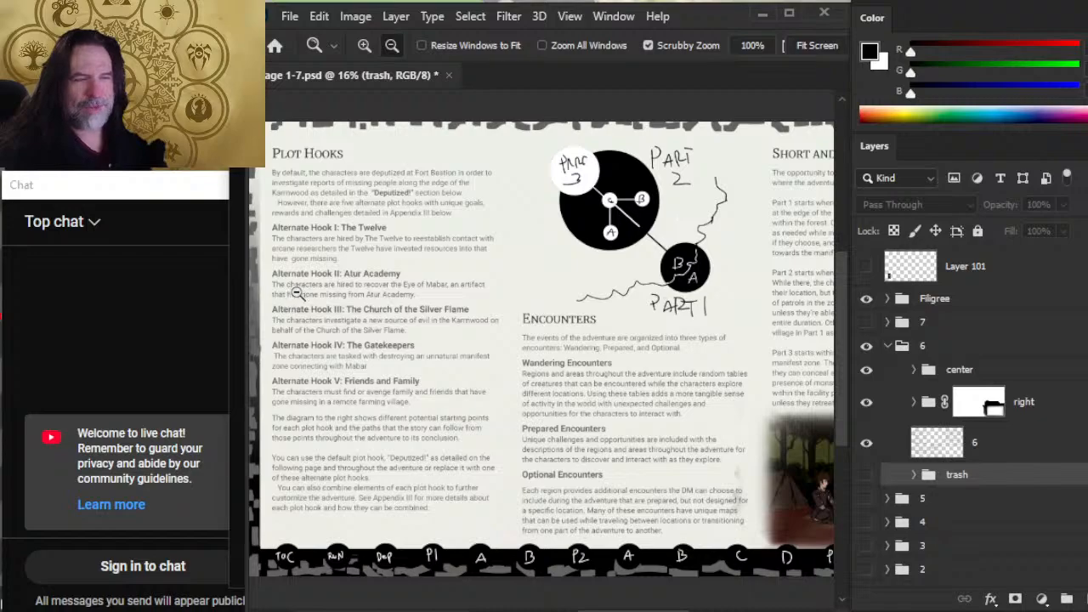
Examine the Plot Hooks text with its five alternate hooks and the diagram beside it in Page 1-7.psd
{"action": "left_click_drag", "start_coordinate": [293, 306], "coordinate": [555, 294]}
{"action": "scroll", "coordinate": [598, 323], "scroll_direction": "down", "scroll_amount": 1}
{"action": "scroll", "coordinate": [636, 365], "scroll_direction": "up", "scroll_amount": 3}
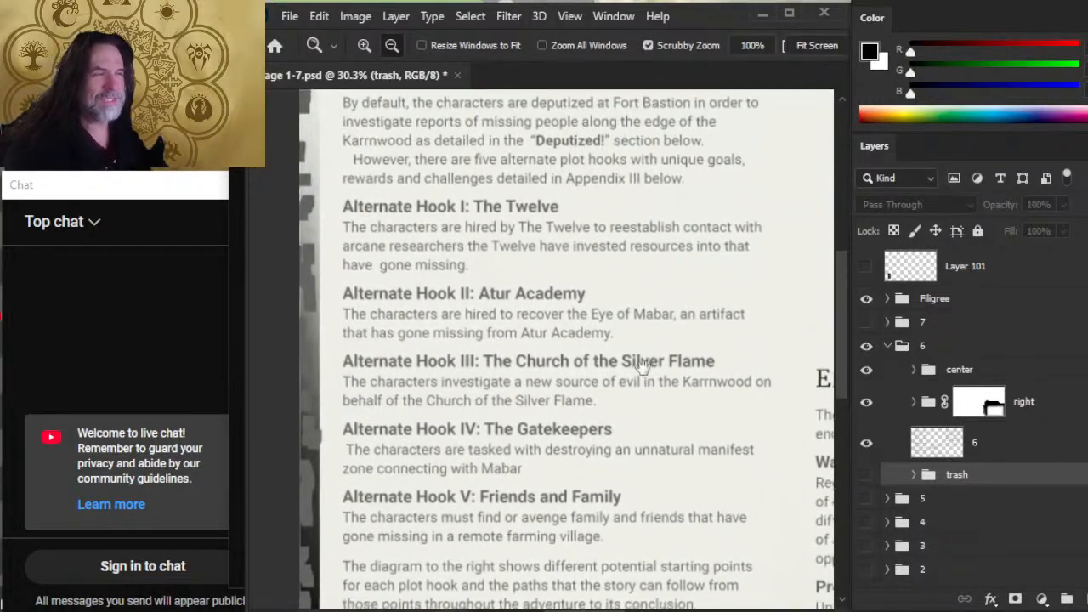
{"action": "scroll", "coordinate": [636, 408], "scroll_direction": "down", "scroll_amount": 1}
{"action": "scroll", "coordinate": [618, 524], "scroll_direction": "up", "scroll_amount": 3}
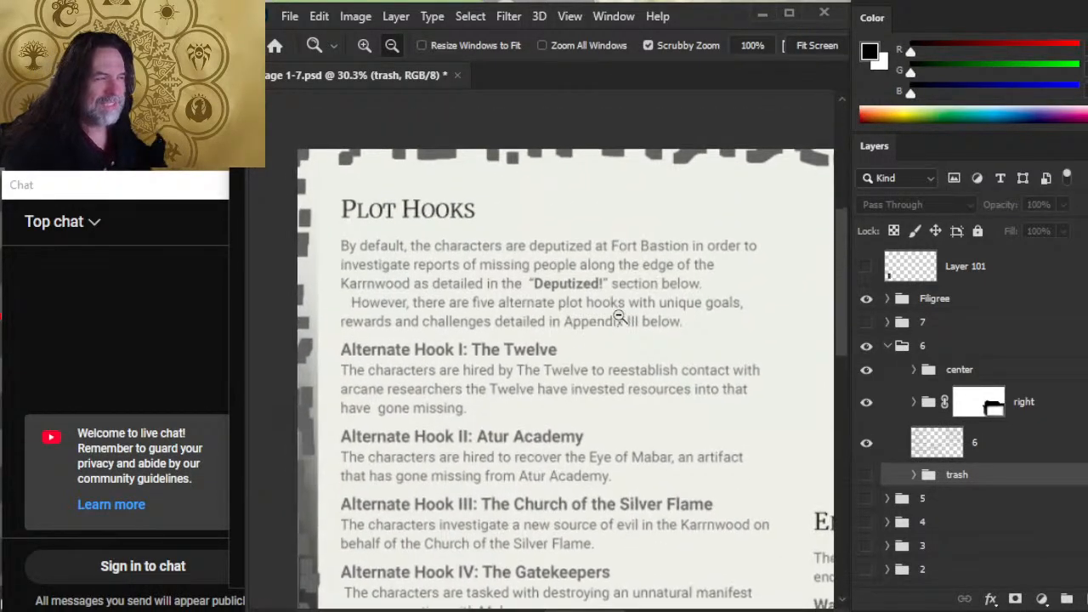
{"action": "left_click_drag", "start_coordinate": [612, 467], "coordinate": [548, 469]}
{"action": "left_click_drag", "start_coordinate": [658, 498], "coordinate": [549, 369]}
{"action": "left_click_drag", "start_coordinate": [531, 324], "coordinate": [565, 329]}
{"action": "left_click_drag", "start_coordinate": [588, 401], "coordinate": [611, 376]}
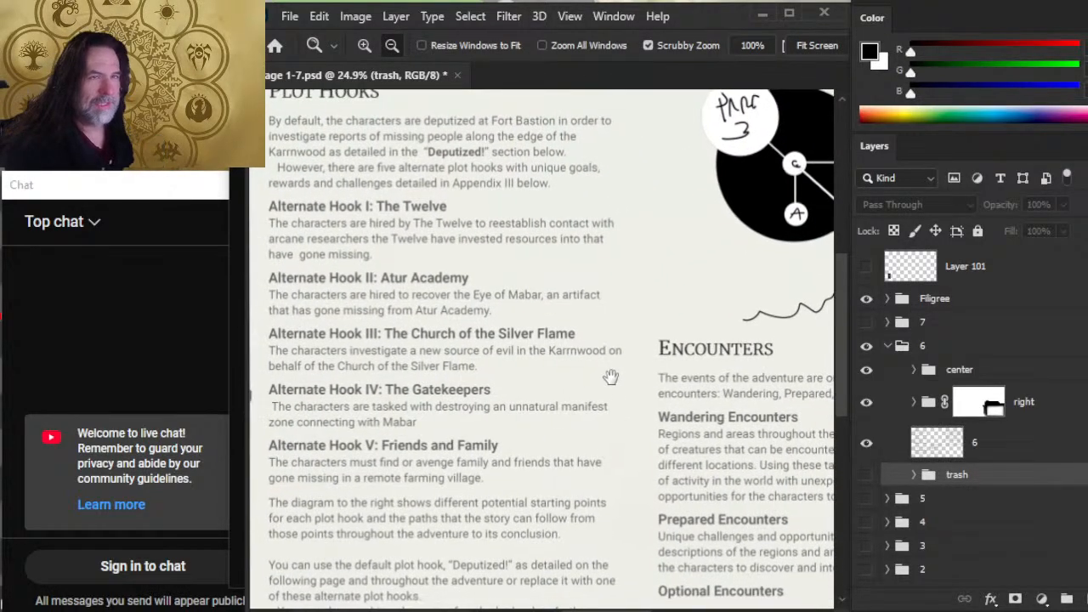
{"action": "left_click_drag", "start_coordinate": [542, 358], "coordinate": [600, 332]}
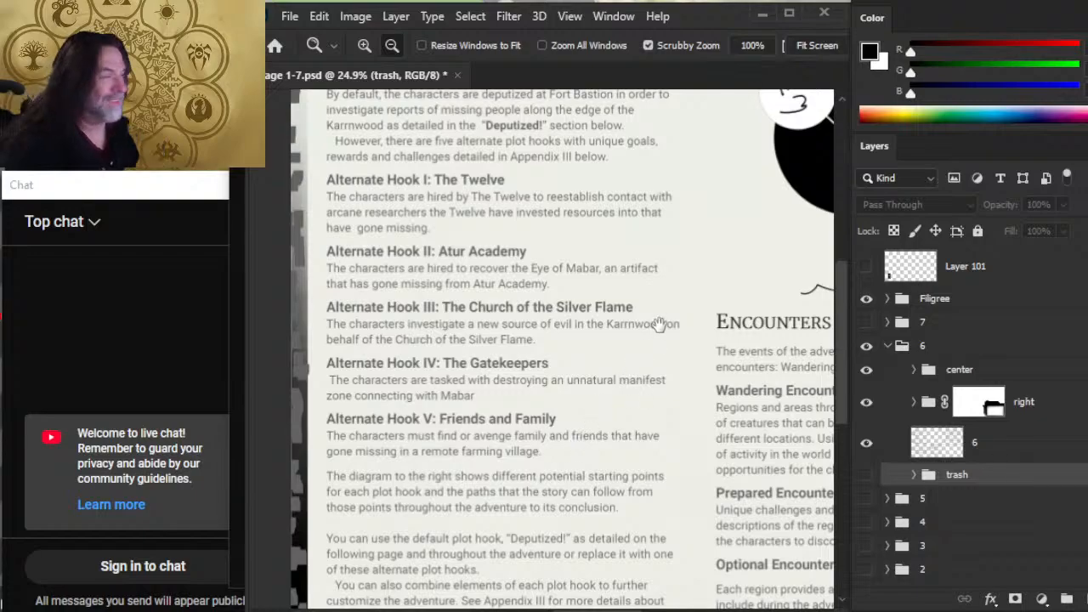
{"action": "left_click_drag", "start_coordinate": [658, 324], "coordinate": [439, 416]}
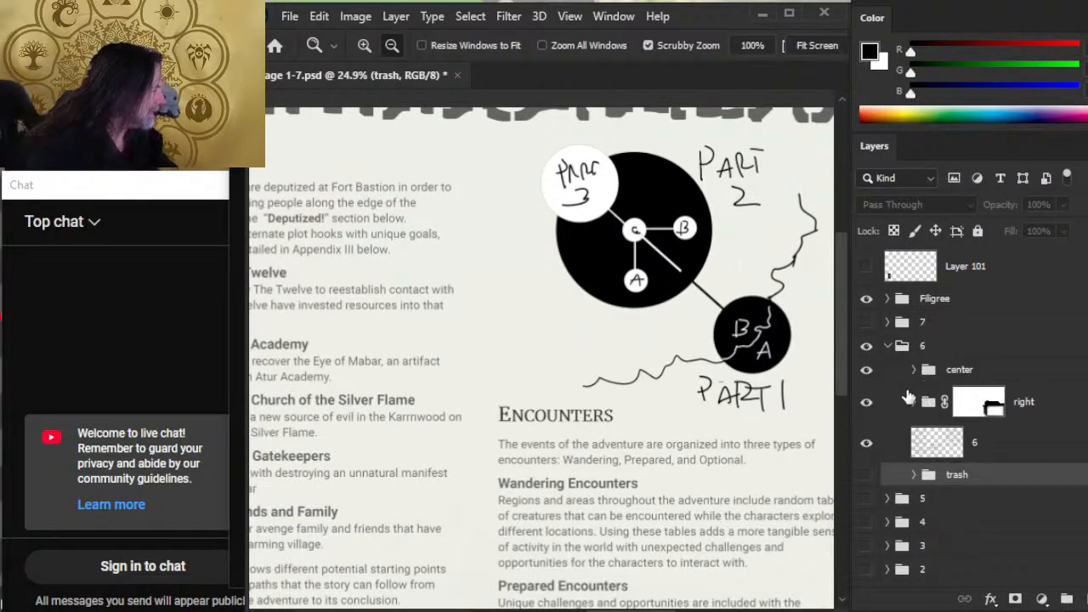
Check the visibility of the center group, then hide page group 6 and show page group 4
{"action": "left_click", "coordinate": [866, 371]}
{"action": "left_click", "coordinate": [866, 371]}
{"action": "left_click_drag", "start_coordinate": [720, 356], "coordinate": [601, 323]}
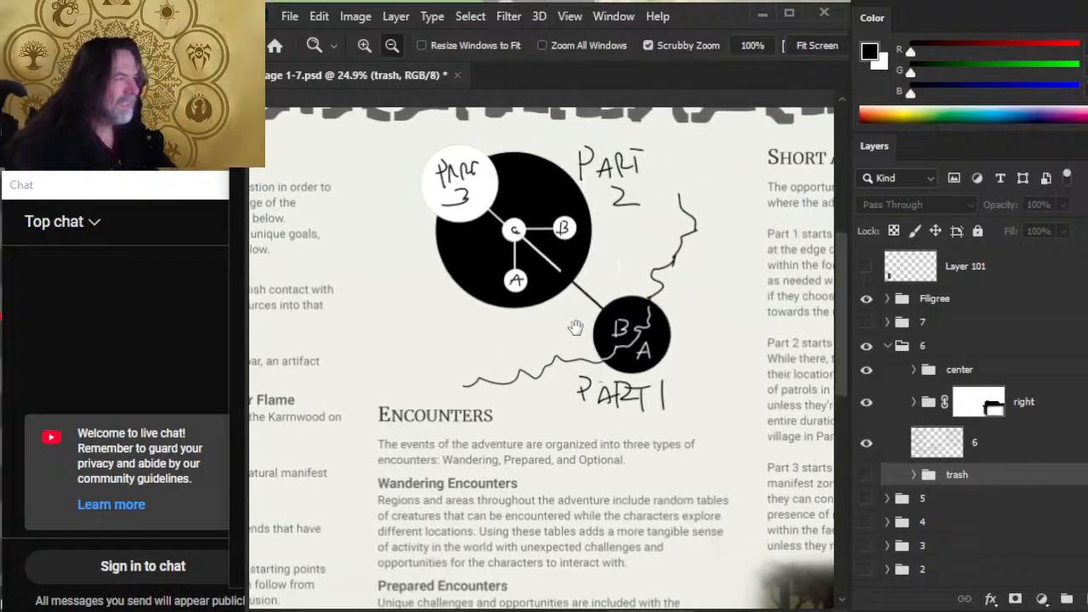
{"action": "left_click", "coordinate": [866, 346]}
{"action": "left_click", "coordinate": [866, 522]}
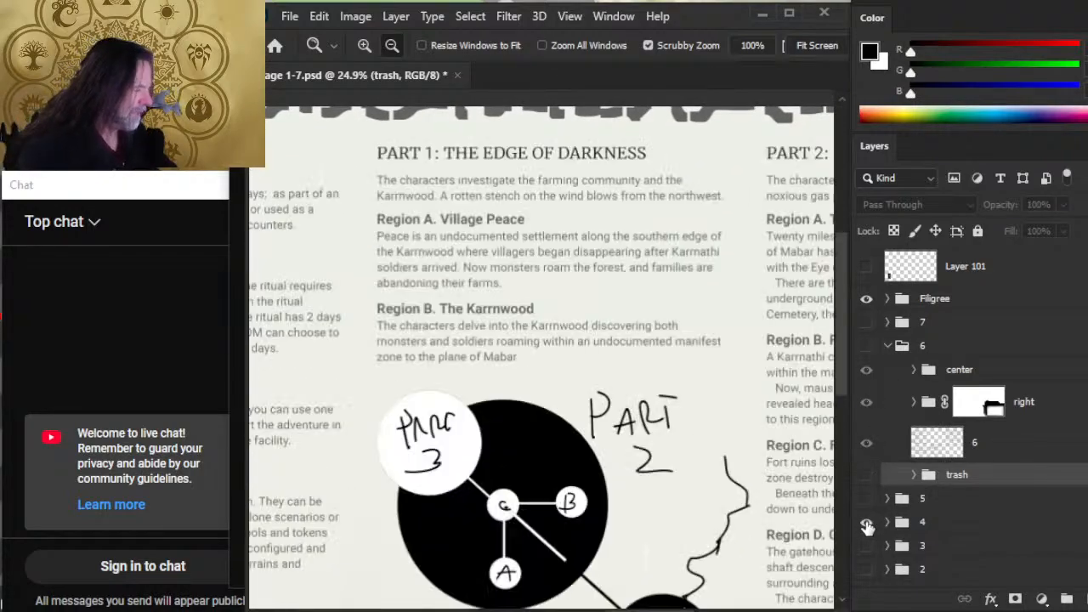
Examine the Running the Adventure text and the Part 1 region descriptions on the page
{"action": "scroll", "coordinate": [678, 404], "scroll_direction": "down", "scroll_amount": 2}
{"action": "scroll", "coordinate": [304, 302], "scroll_direction": "up", "scroll_amount": 3}
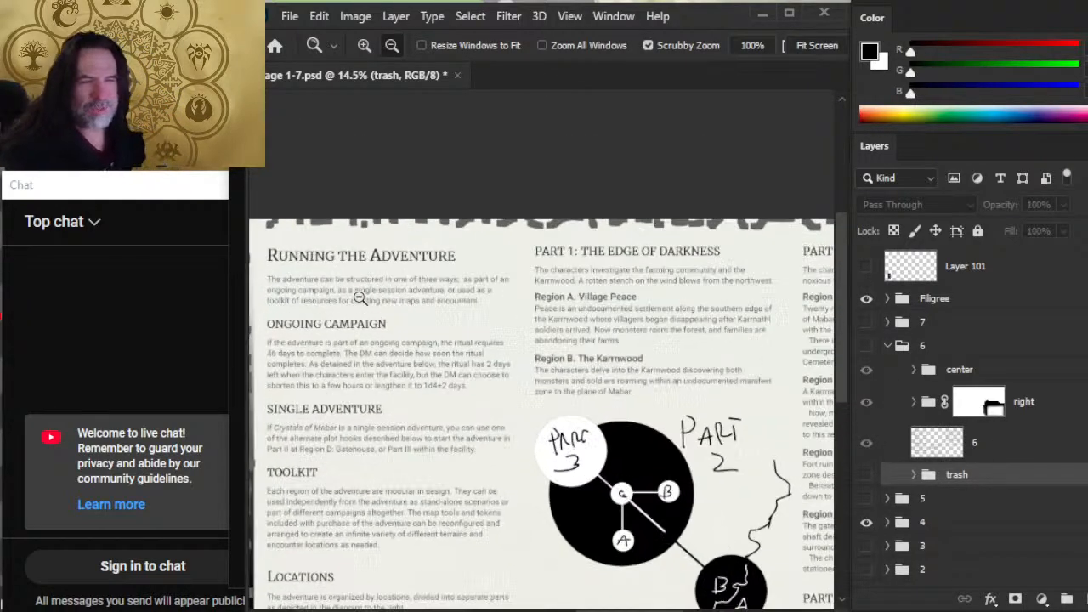
{"action": "left_click_drag", "start_coordinate": [389, 481], "coordinate": [399, 332]}
{"action": "scroll", "coordinate": [442, 340], "scroll_direction": "right", "scroll_amount": 4}
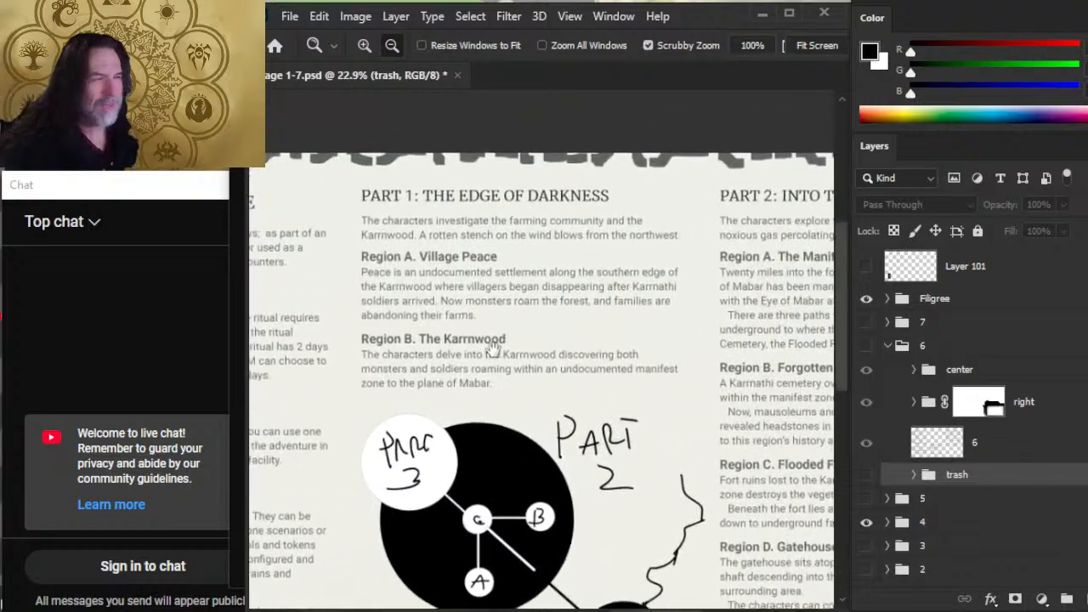
{"action": "scroll", "coordinate": [489, 350], "scroll_direction": "up", "scroll_amount": 1}
{"action": "scroll", "coordinate": [510, 383], "scroll_direction": "down", "scroll_amount": 3}
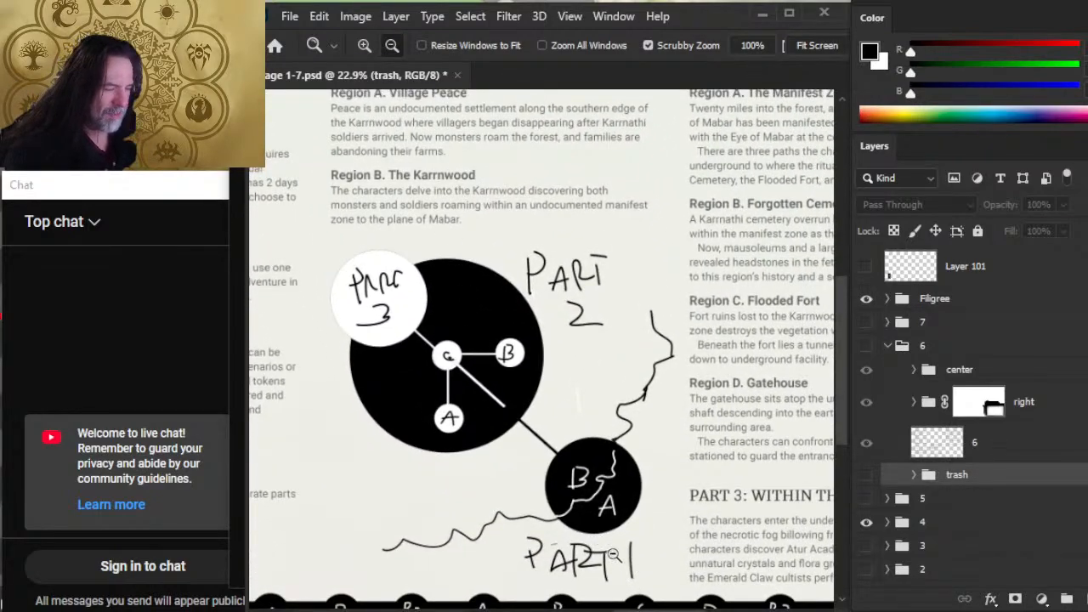
{"action": "scroll", "coordinate": [526, 246], "scroll_direction": "up", "scroll_amount": 2}
{"action": "scroll", "coordinate": [525, 246], "scroll_direction": "left", "scroll_amount": 1}
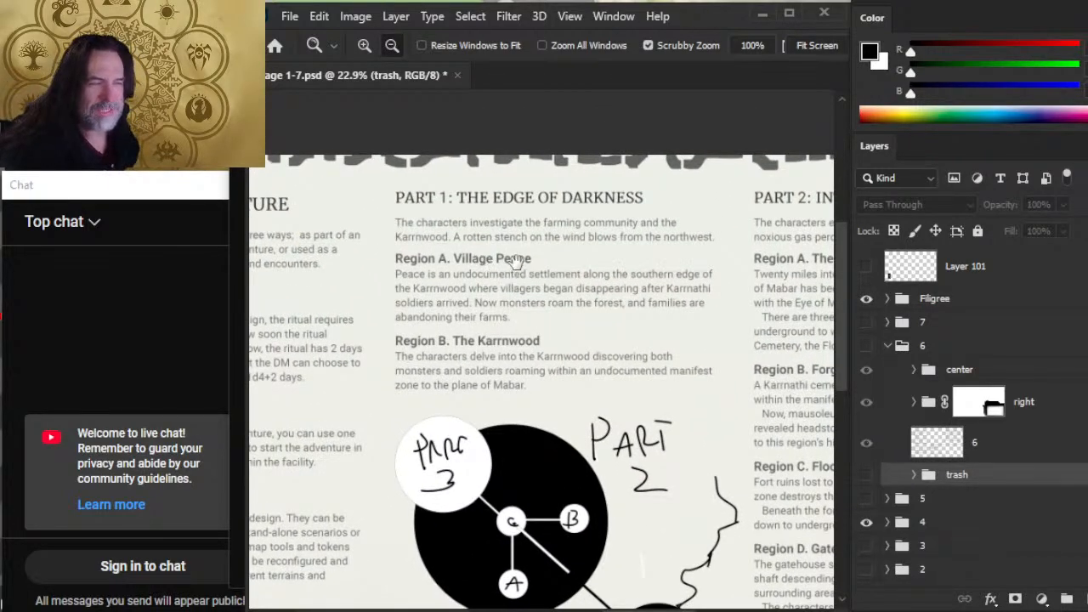
Examine the hand-drawn diagram of Parts 1 to 3 alongside the neighbouring region descriptions
{"action": "left_click_drag", "start_coordinate": [665, 457], "coordinate": [489, 460]}
{"action": "left_click_drag", "start_coordinate": [656, 309], "coordinate": [587, 348]}
{"action": "left_click_drag", "start_coordinate": [531, 486], "coordinate": [675, 242]}
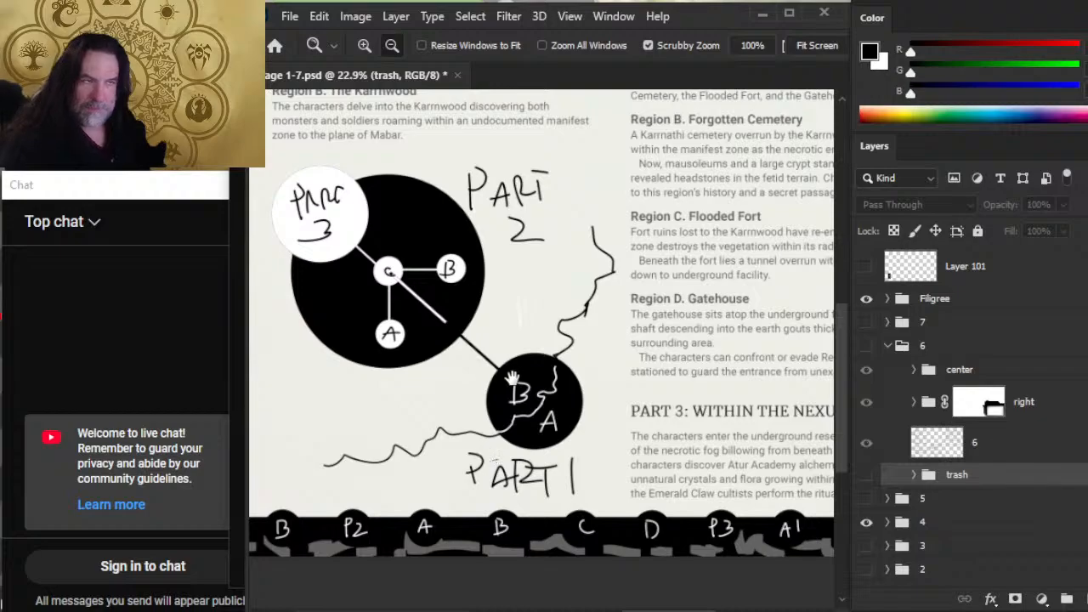
{"action": "left_click_drag", "start_coordinate": [511, 379], "coordinate": [494, 326]}
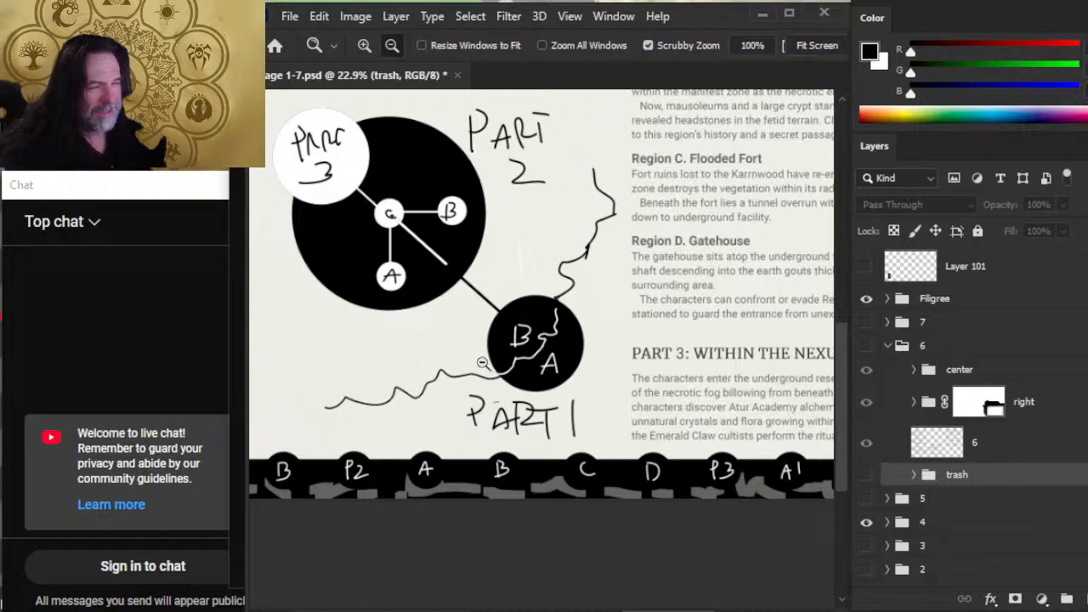
{"action": "left_click_drag", "start_coordinate": [499, 249], "coordinate": [545, 476]}
{"action": "left_click_drag", "start_coordinate": [630, 306], "coordinate": [484, 355]}
{"action": "left_click_drag", "start_coordinate": [520, 455], "coordinate": [498, 440]}
{"action": "left_click_drag", "start_coordinate": [505, 397], "coordinate": [700, 310]}
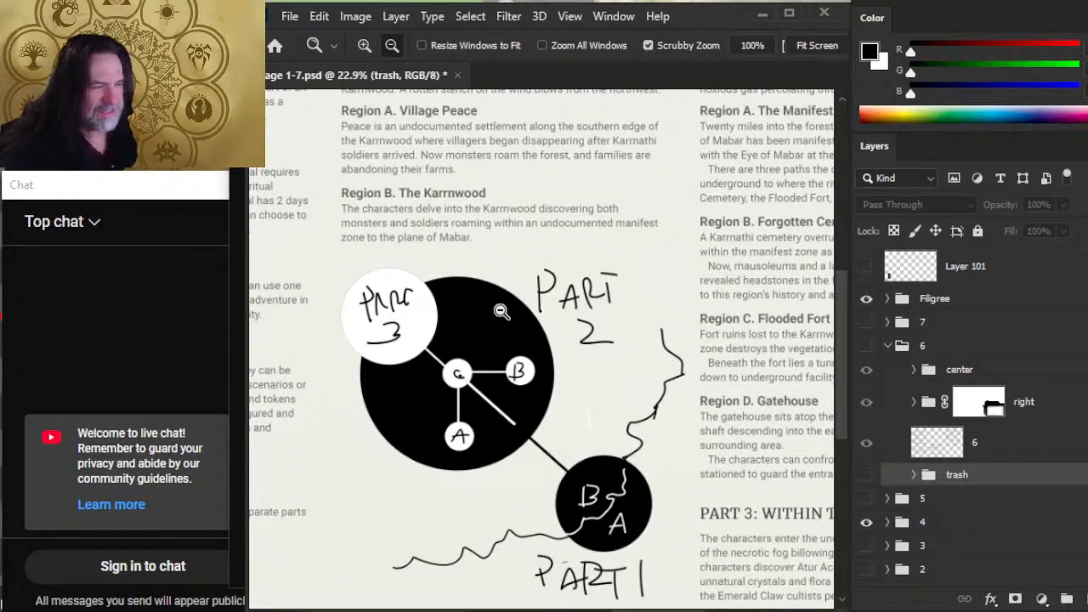
{"action": "left_click_drag", "start_coordinate": [719, 308], "coordinate": [521, 357]}
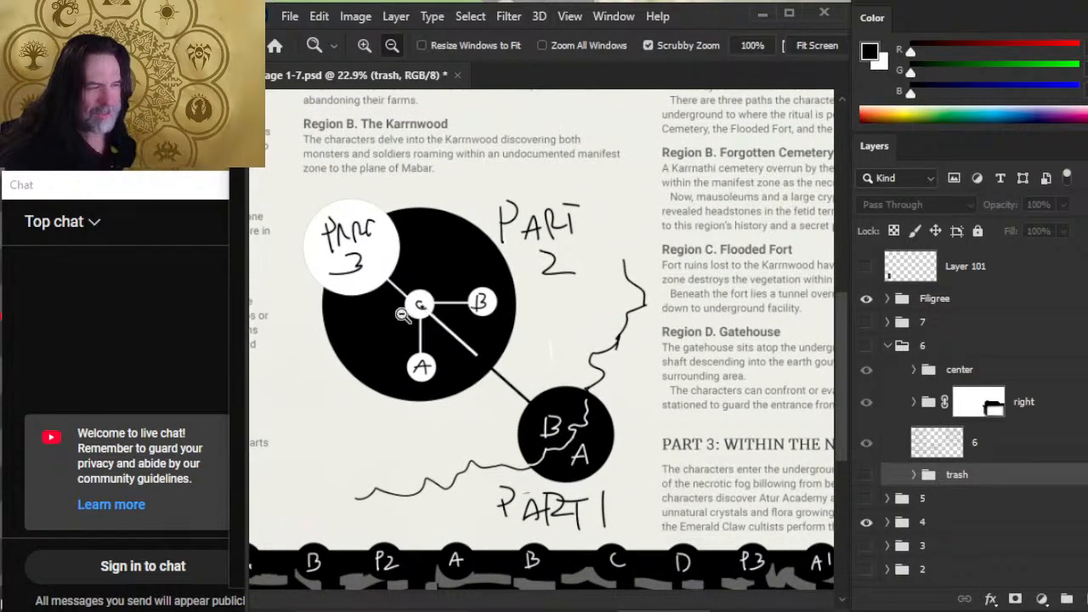
{"action": "left_click_drag", "start_coordinate": [689, 427], "coordinate": [777, 451]}
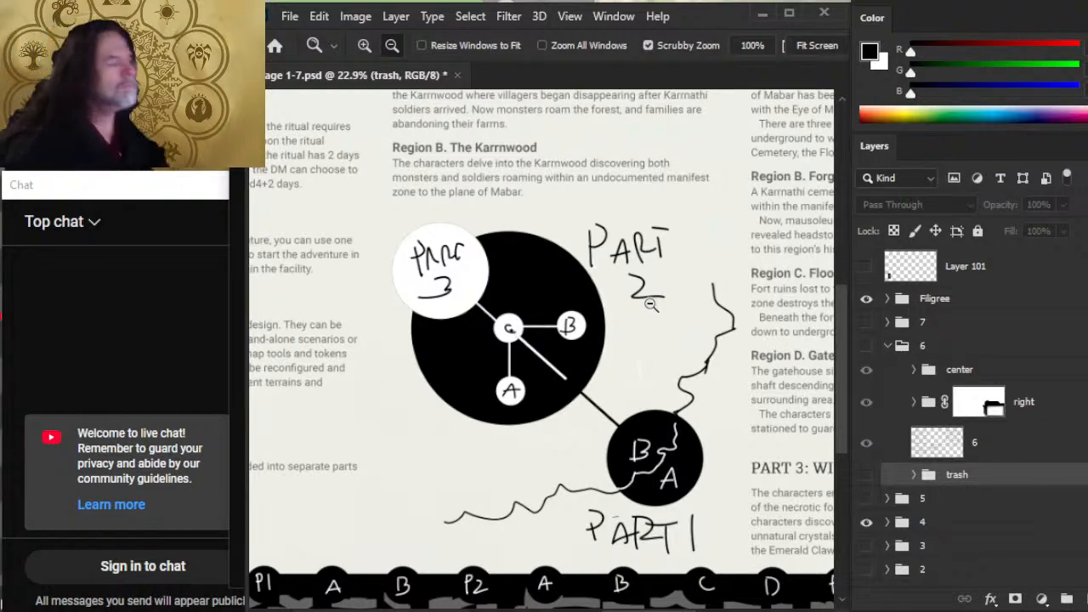
Hide page group 4, show page group 6 again and return to the alternate plot hooks text
{"action": "key", "text": "alt+Tab"}
{"action": "key", "text": "alt+Tab"}
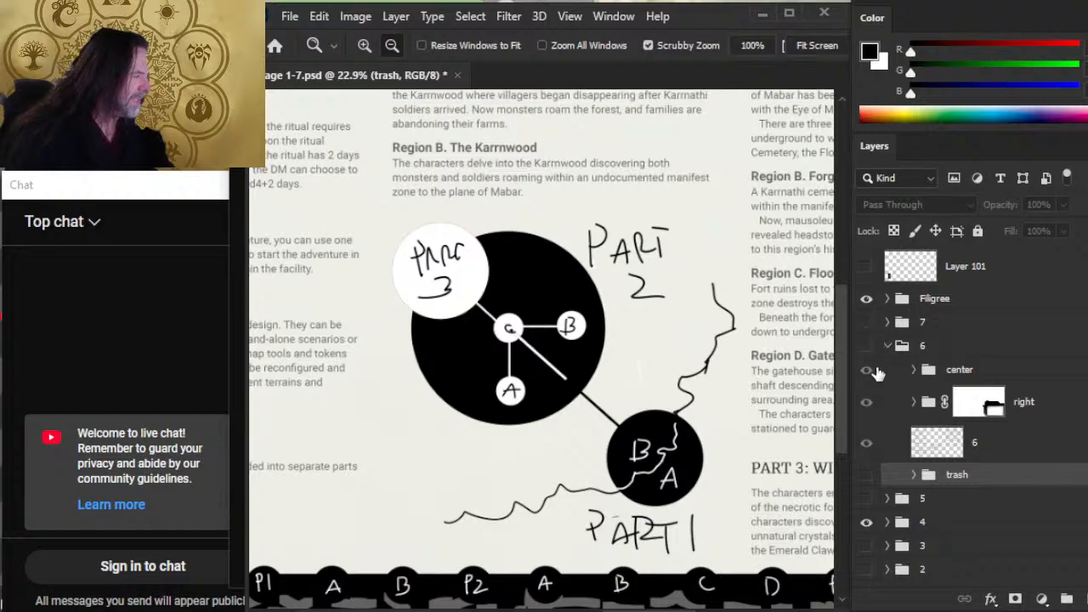
{"action": "left_click", "coordinate": [866, 522]}
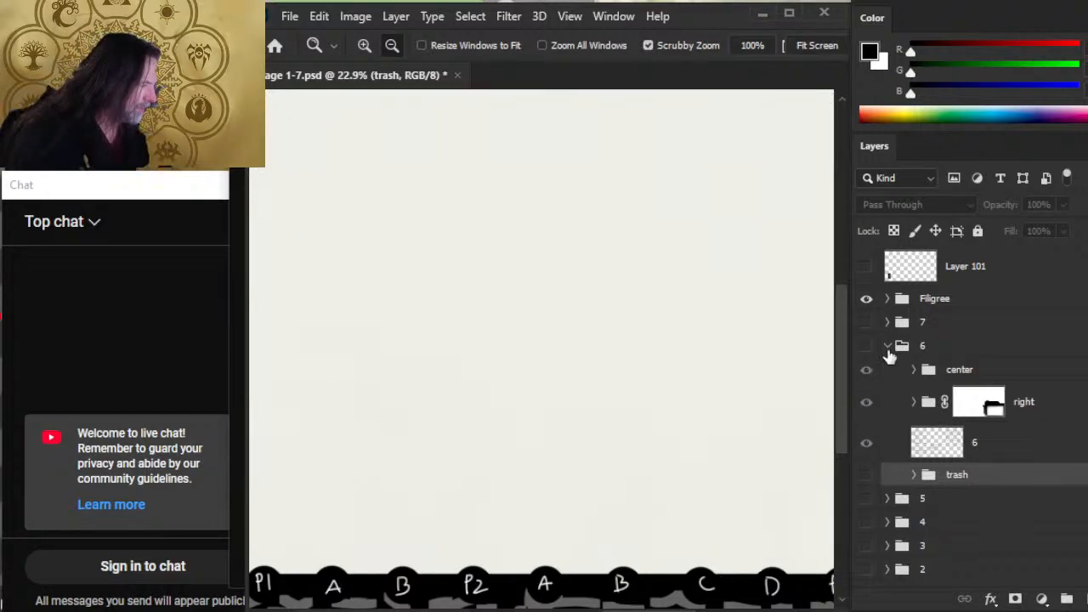
{"action": "left_click", "coordinate": [866, 346]}
{"action": "left_click_drag", "start_coordinate": [357, 336], "coordinate": [714, 450]}
{"action": "left_click_drag", "start_coordinate": [494, 425], "coordinate": [430, 381]}
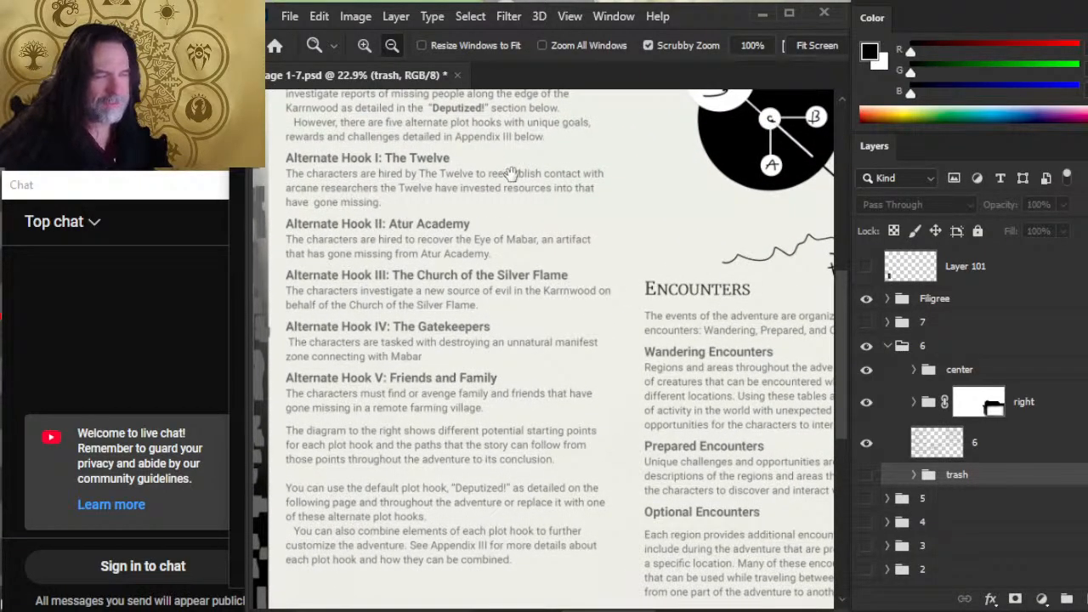
Examine the Plot Hooks text and its five alternate hooks alongside the hand-drawn diagram of Parts 1 to 3
{"action": "left_click_drag", "start_coordinate": [632, 425], "coordinate": [395, 432]}
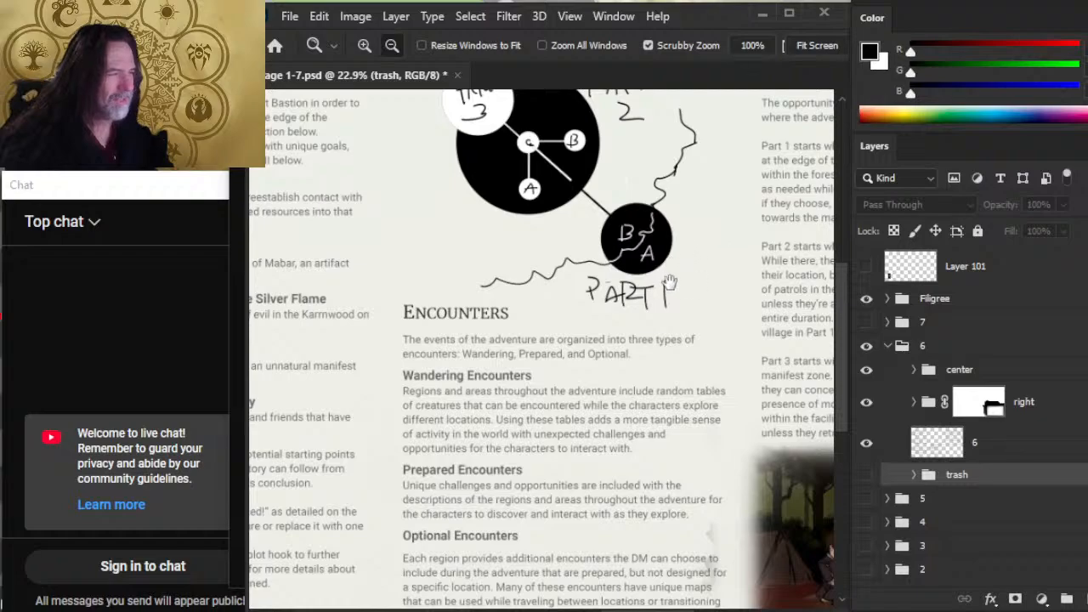
{"action": "left_click_drag", "start_coordinate": [362, 338], "coordinate": [683, 352]}
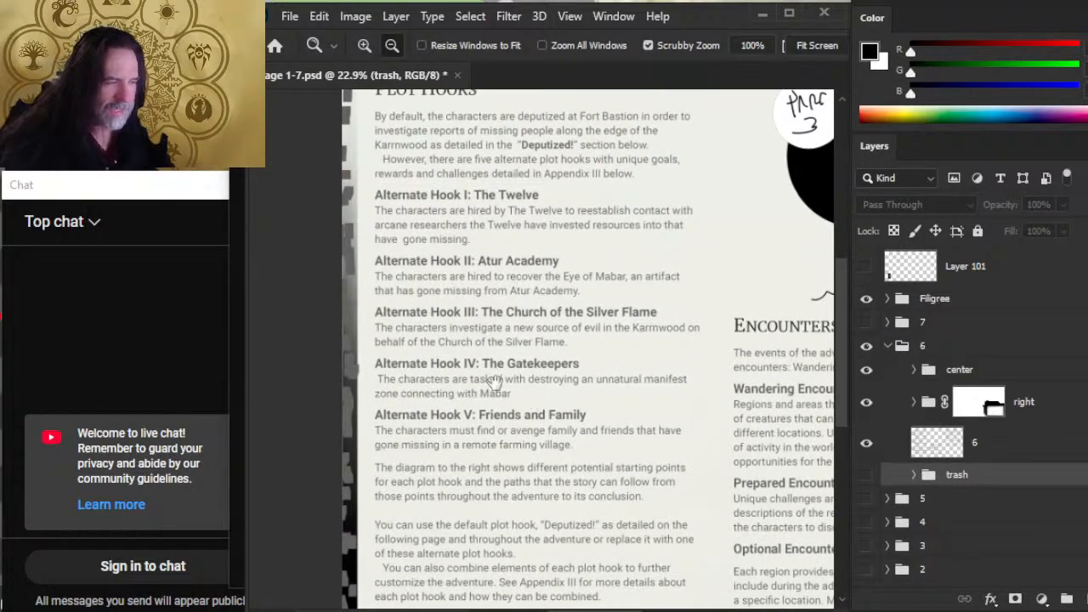
{"action": "left_click_drag", "start_coordinate": [709, 295], "coordinate": [493, 449]}
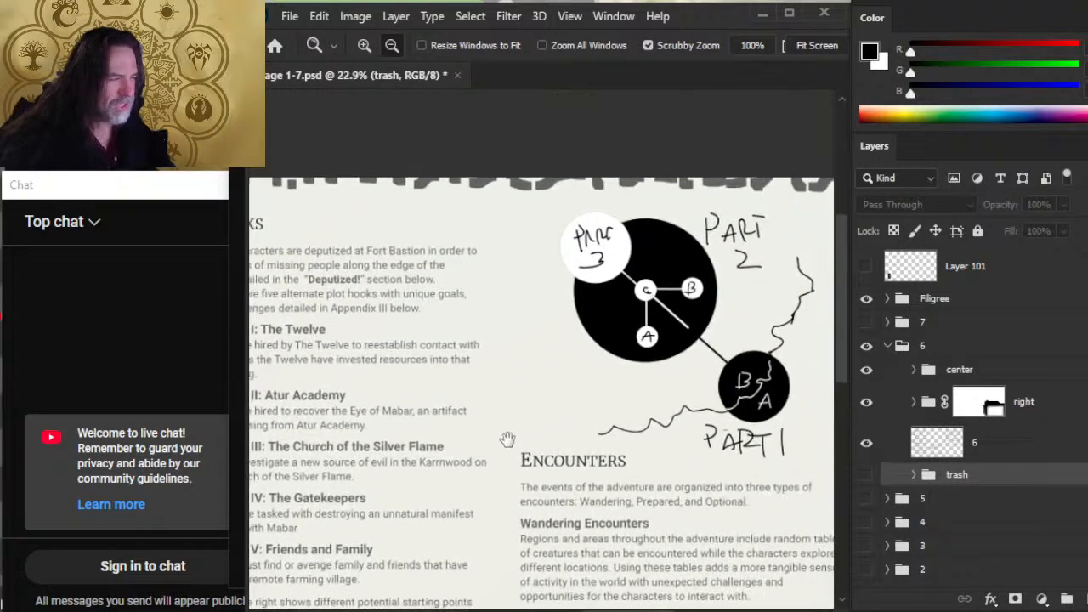
{"action": "left_click_drag", "start_coordinate": [414, 448], "coordinate": [470, 400]}
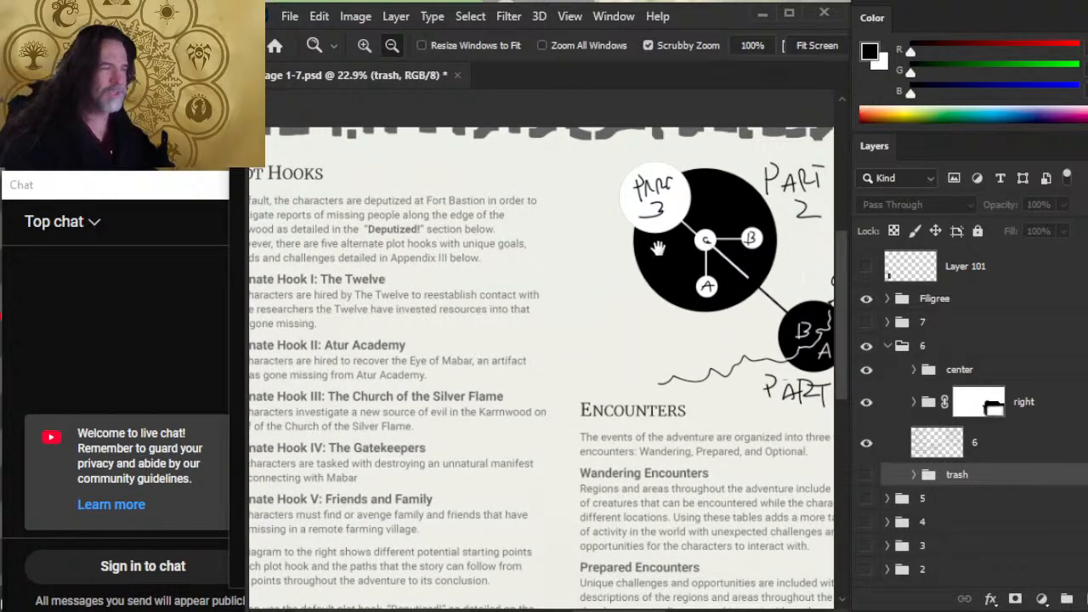
{"action": "left_click_drag", "start_coordinate": [706, 405], "coordinate": [575, 383]}
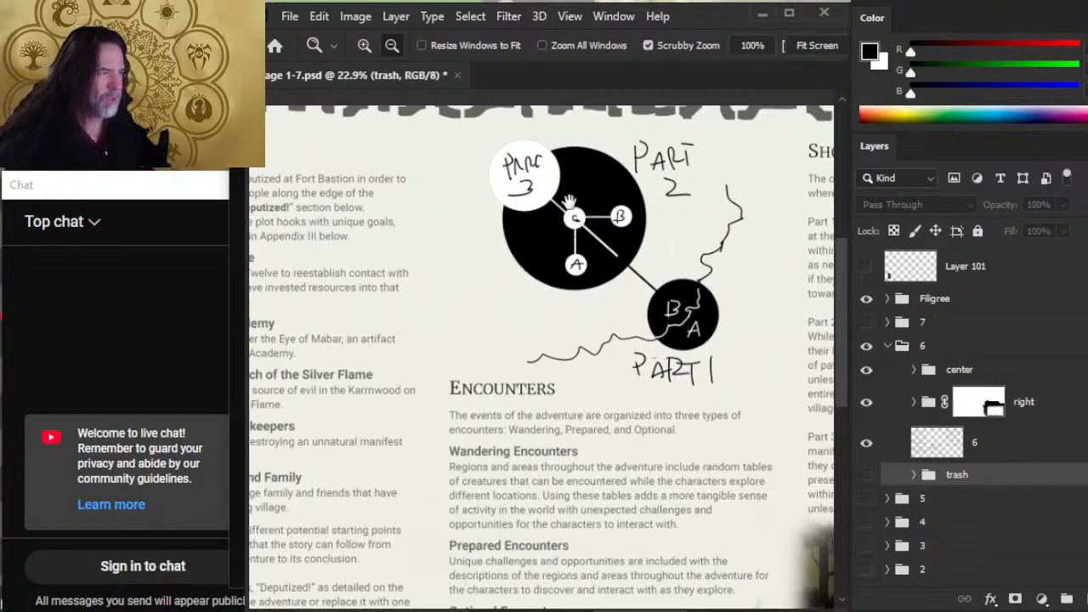
{"action": "left_click_drag", "start_coordinate": [404, 385], "coordinate": [583, 357]}
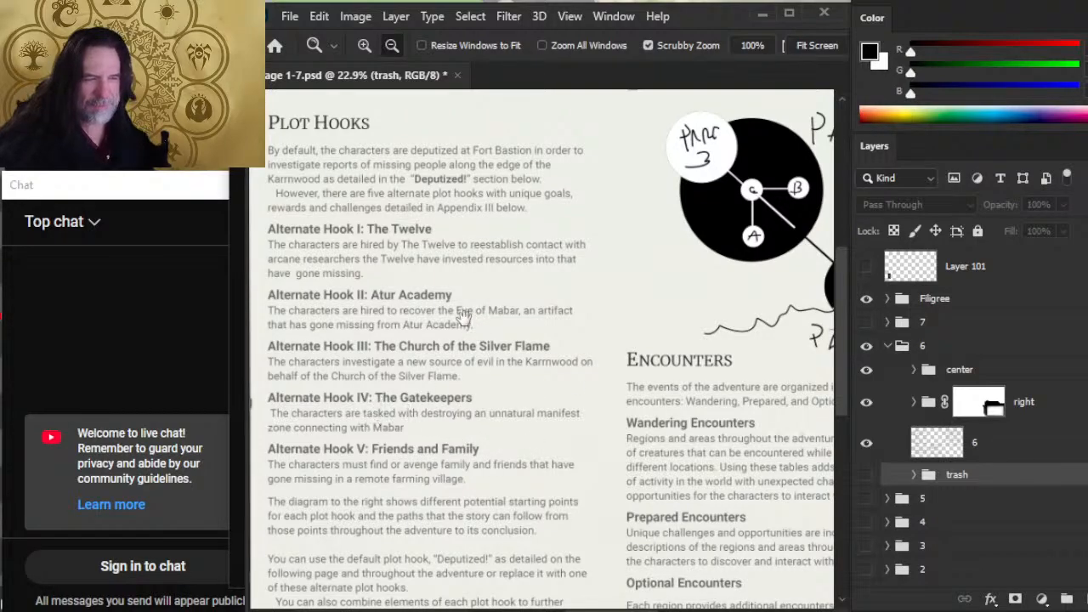
{"action": "left_click_drag", "start_coordinate": [514, 283], "coordinate": [497, 340]}
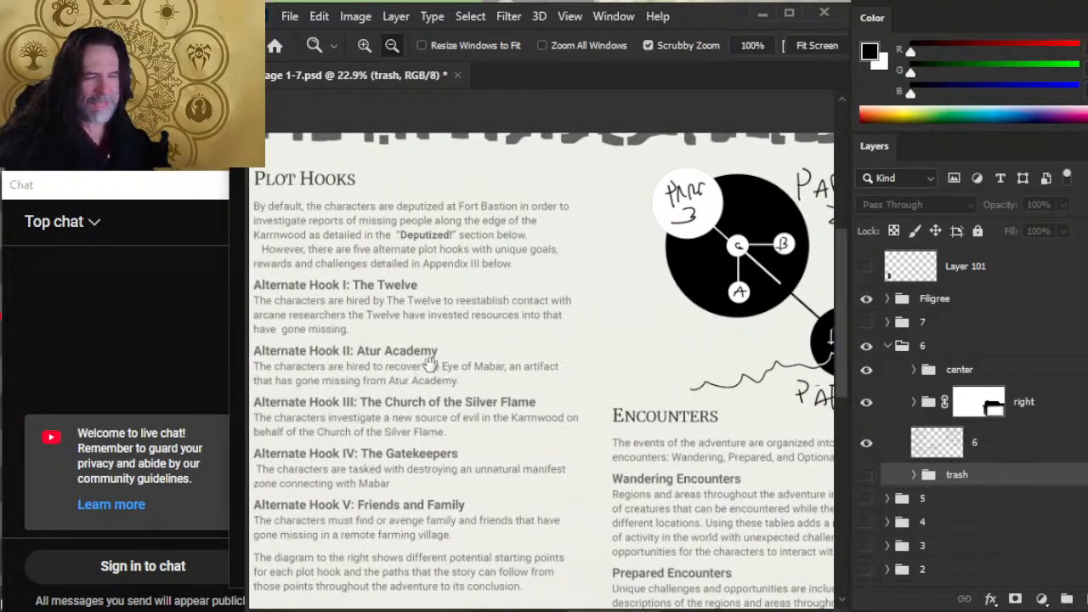
{"action": "left_click_drag", "start_coordinate": [632, 325], "coordinate": [519, 347]}
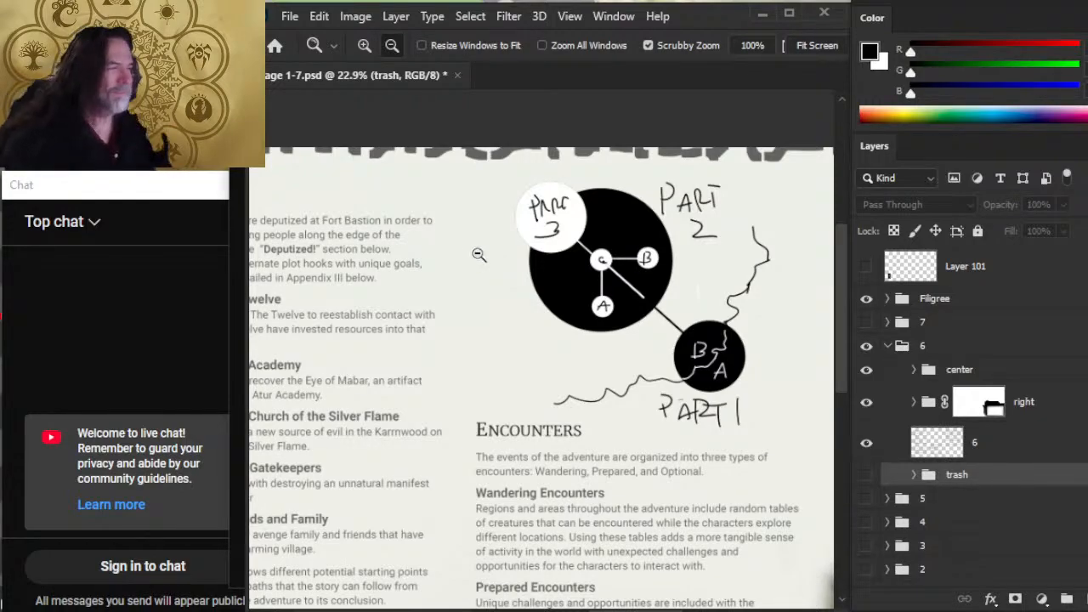
Compare the alternate hooks and the starting-points paragraph with the story paths drawn in the page 6 diagram
{"action": "mouse_move", "coordinate": [570, 321]}
{"action": "left_mouse_down"}
{"action": "mouse_move", "coordinate": [534, 348]}
{"action": "mouse_move", "coordinate": [521, 340]}
{"action": "mouse_move", "coordinate": [587, 320]}
{"action": "left_mouse_up"}
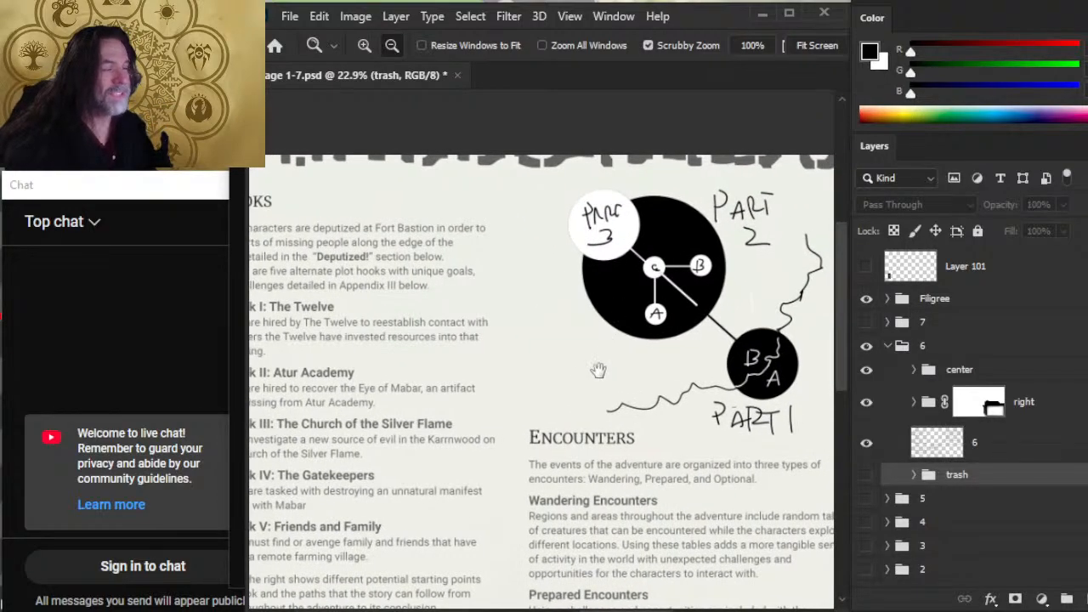
{"action": "left_click_drag", "start_coordinate": [532, 377], "coordinate": [688, 372]}
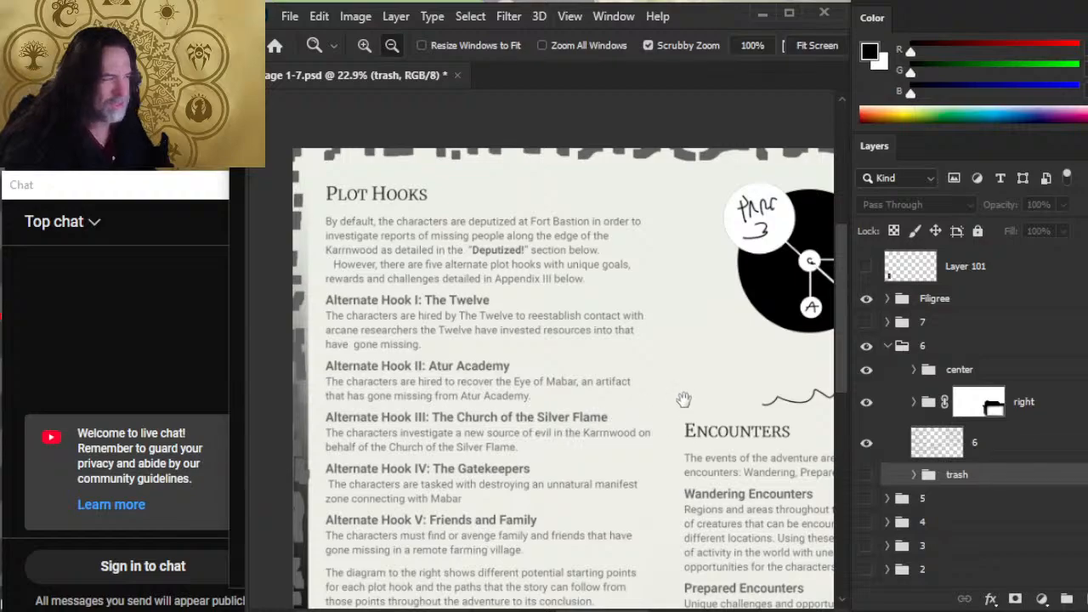
{"action": "left_click_drag", "start_coordinate": [630, 474], "coordinate": [618, 339]}
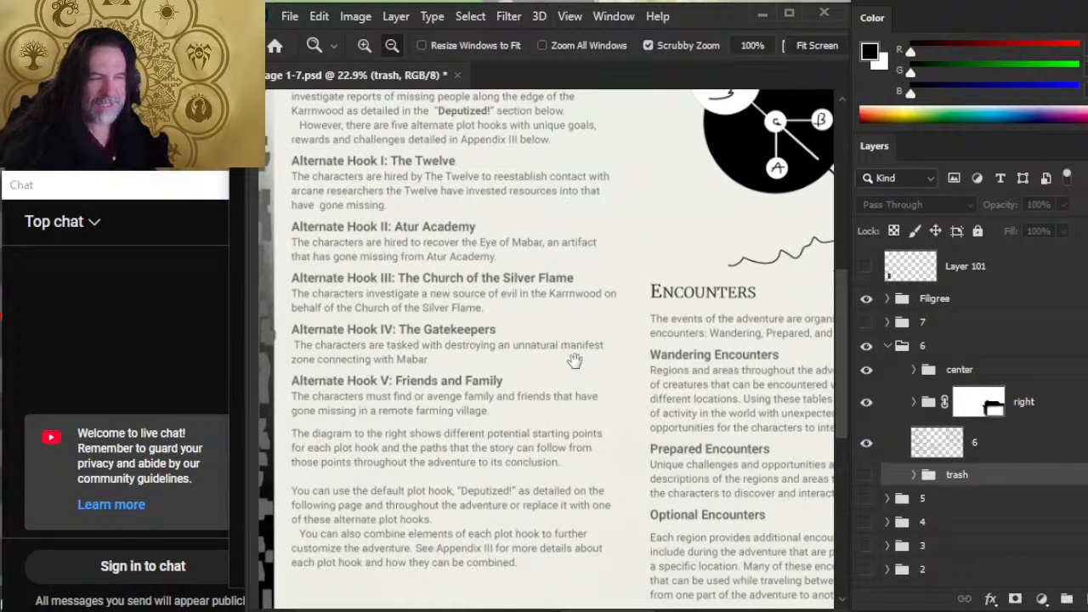
{"action": "left_click_drag", "start_coordinate": [652, 284], "coordinate": [608, 376]}
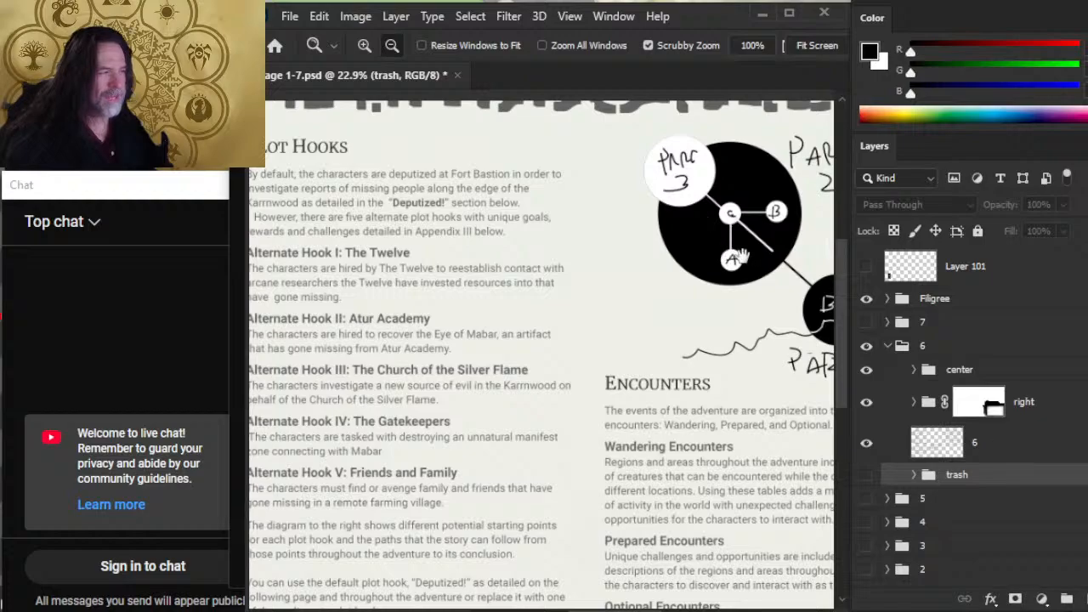
{"action": "left_click_drag", "start_coordinate": [530, 458], "coordinate": [621, 285]}
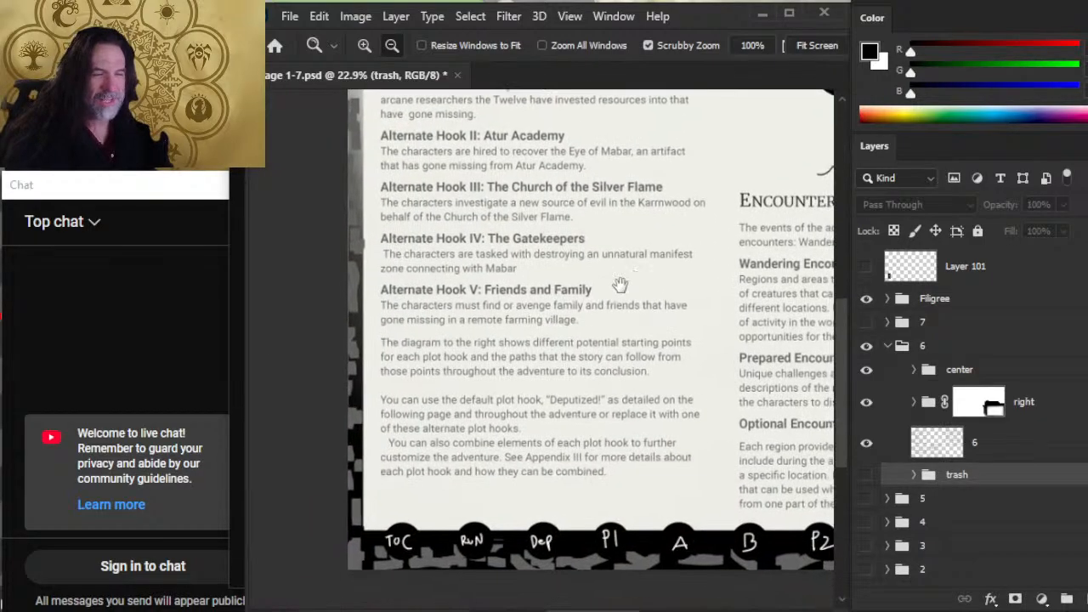
{"action": "left_click_drag", "start_coordinate": [729, 329], "coordinate": [421, 468]}
{"action": "left_click_drag", "start_coordinate": [742, 481], "coordinate": [644, 519]}
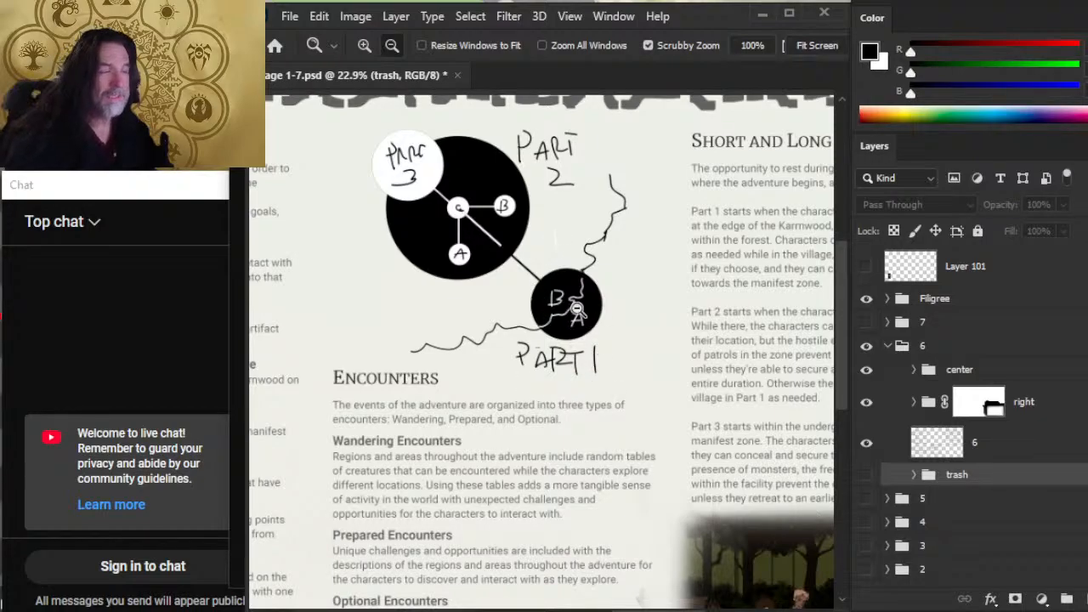
{"action": "left_click_drag", "start_coordinate": [534, 323], "coordinate": [641, 429]}
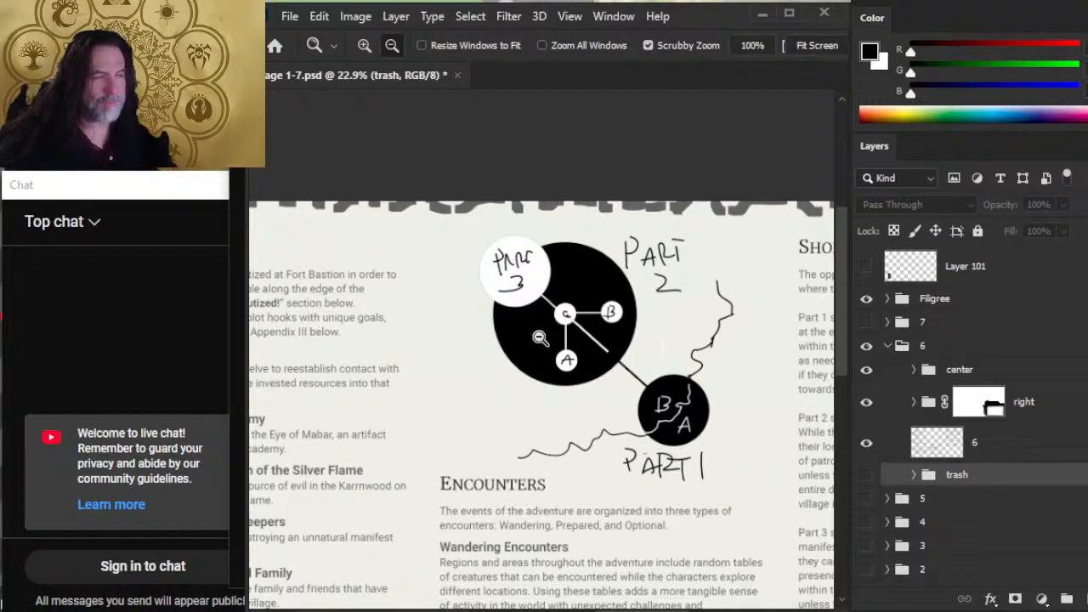
Expand the center group and hide Layer 235 with the handwritten labels and Layer 234 with the long connecting line
{"action": "left_click", "coordinate": [913, 370]}
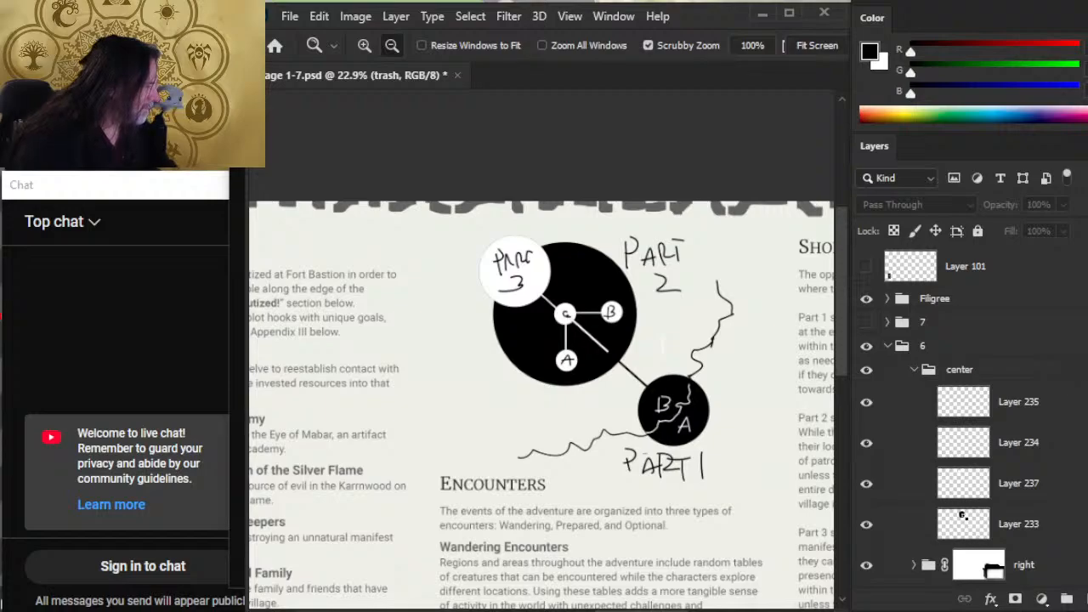
{"action": "scroll", "coordinate": [865, 323], "scroll_direction": "down", "scroll_amount": 3}
{"action": "left_click", "coordinate": [866, 302]}
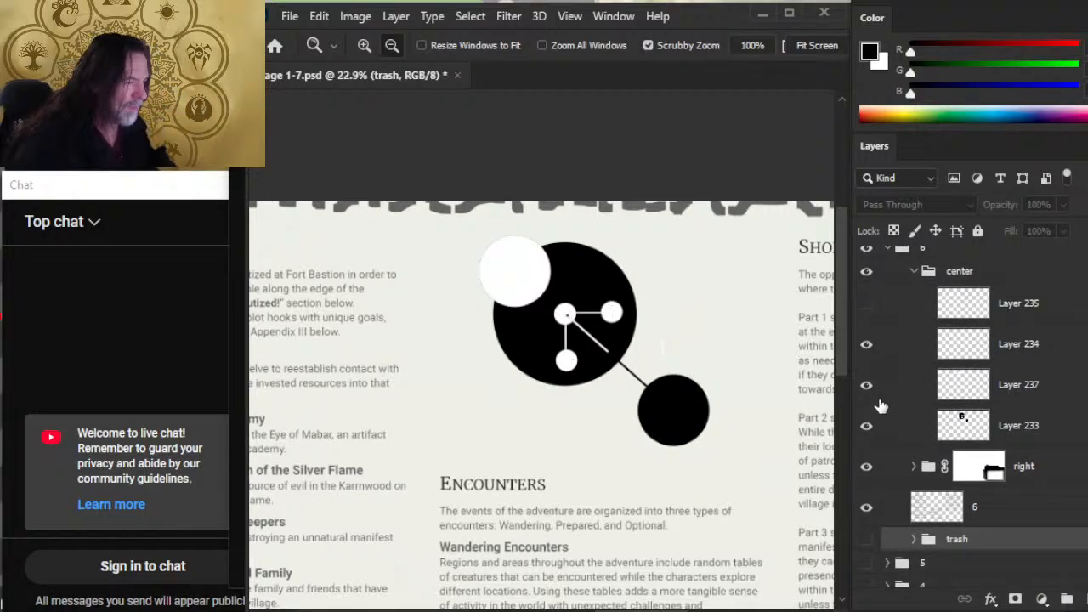
{"action": "left_click", "coordinate": [866, 344]}
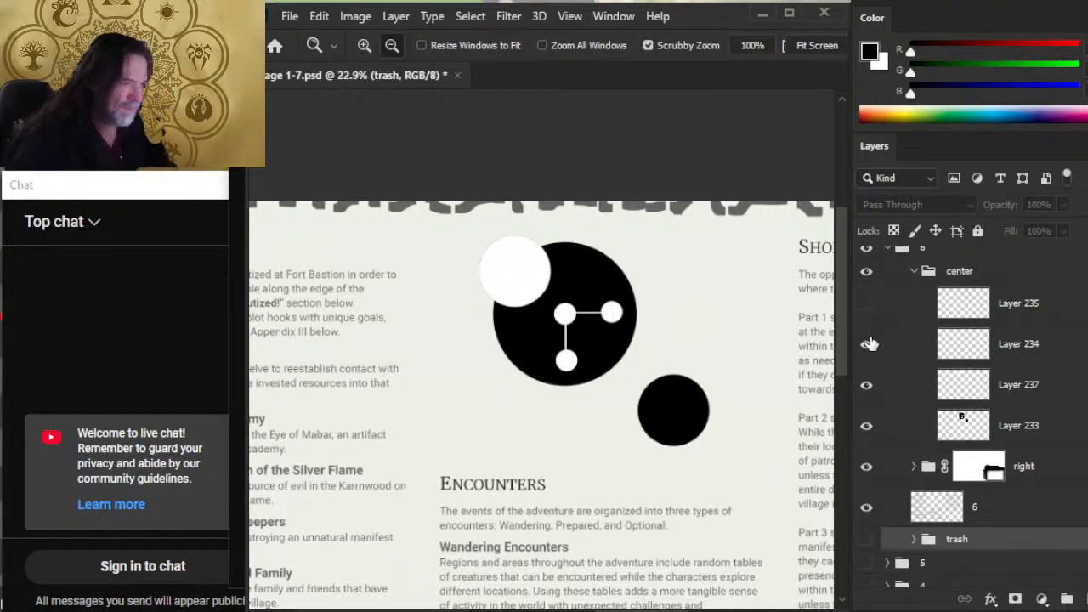
{"action": "left_click", "coordinate": [867, 344]}
{"action": "left_click", "coordinate": [867, 344]}
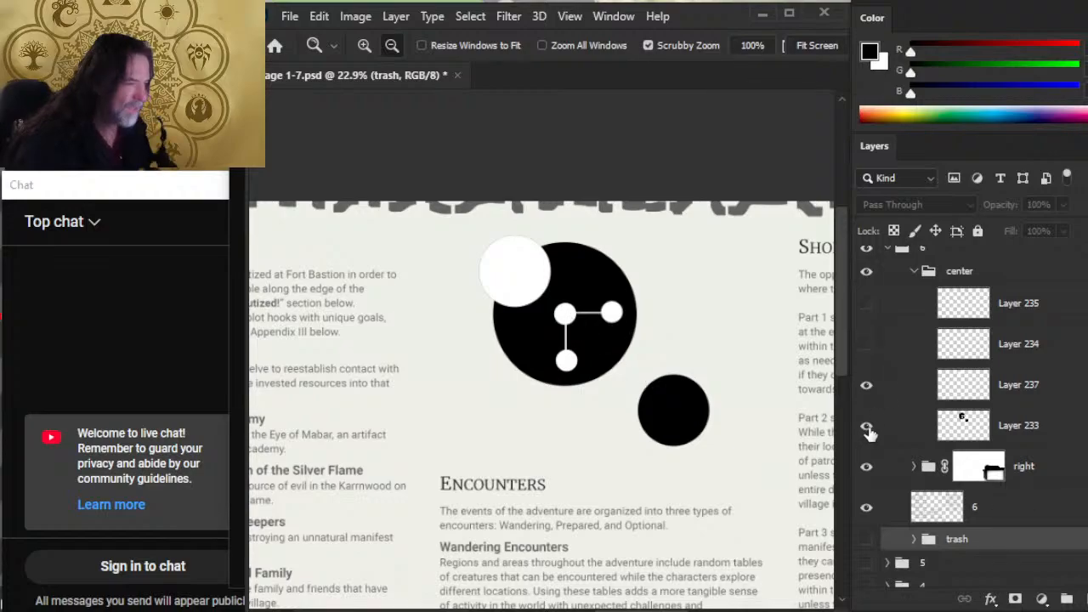
Toggle the visibility of Layer 237 and Layer 233 to check which parts of the diagram they hold
{"action": "left_click", "coordinate": [867, 384]}
{"action": "left_click", "coordinate": [872, 388]}
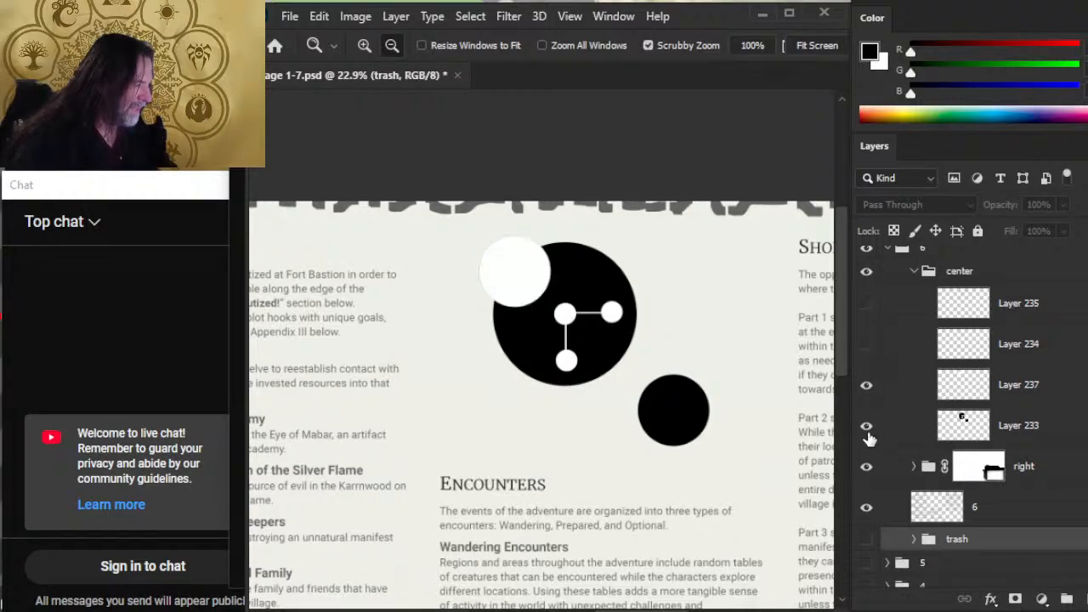
{"action": "left_click", "coordinate": [866, 428]}
{"action": "left_click", "coordinate": [866, 430]}
Add a layer above Layer 233 and paint black over the small white circles and connectors with a size 100 brush
{"action": "left_click", "coordinate": [906, 436]}
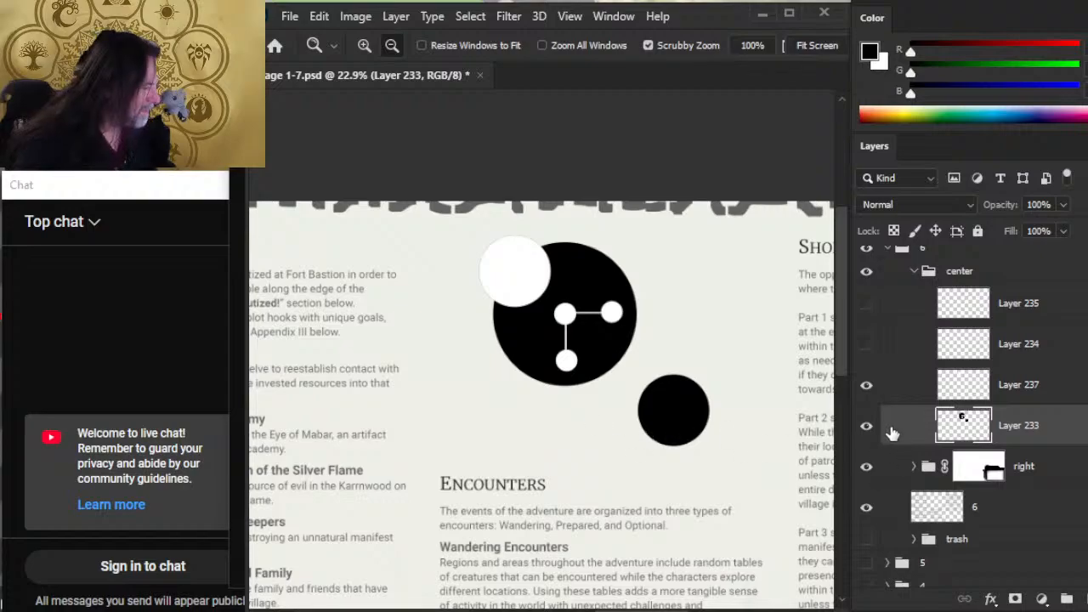
{"action": "left_click", "coordinate": [1066, 598]}
{"action": "key", "text": "b"}
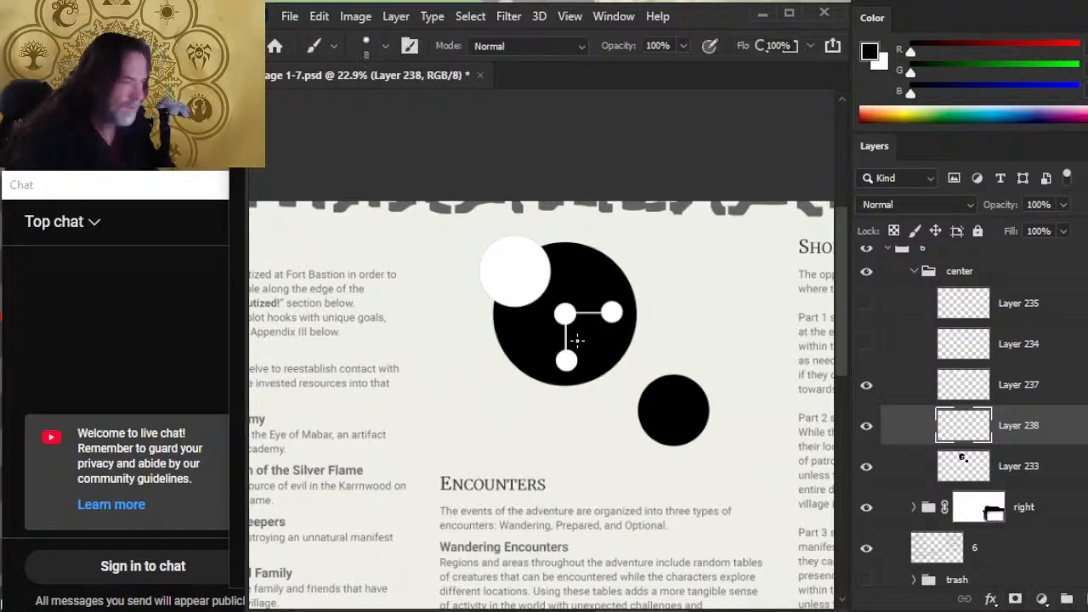
{"action": "key", "text": "bracketright"}
{"action": "key", "text": "bracketright"}
{"action": "key", "text": "bracketright"}
{"action": "key", "text": "bracketright"}
{"action": "key", "text": "bracketright"}
{"action": "key", "text": "bracketright"}
{"action": "key", "text": "bracketright"}
{"action": "key", "text": "bracketright"}
{"action": "key", "text": "bracketright"}
{"action": "key", "text": "bracketright"}
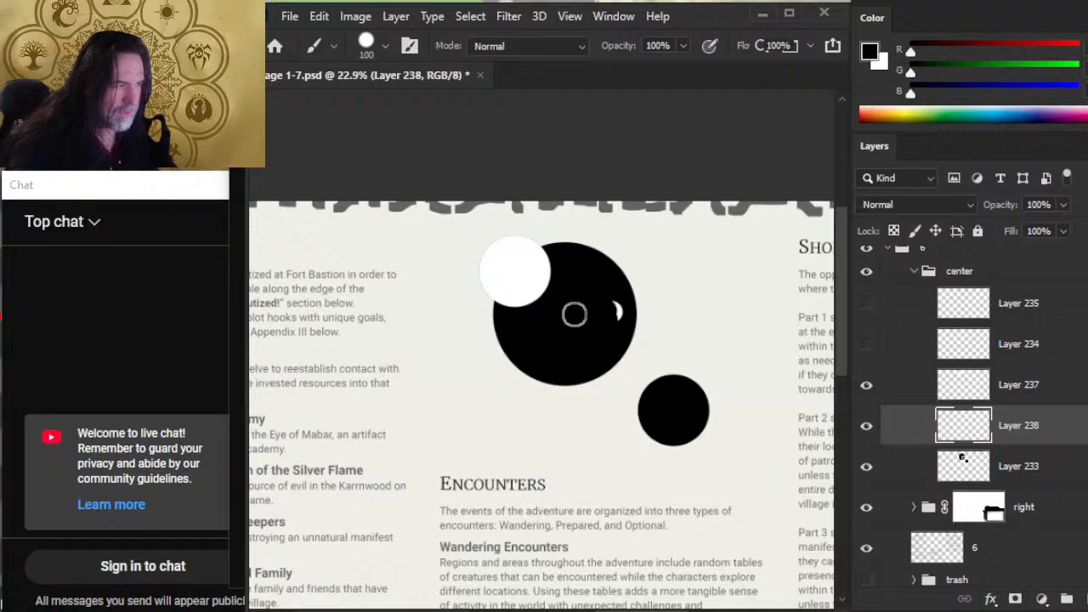
{"action": "left_click", "coordinate": [573, 314]}
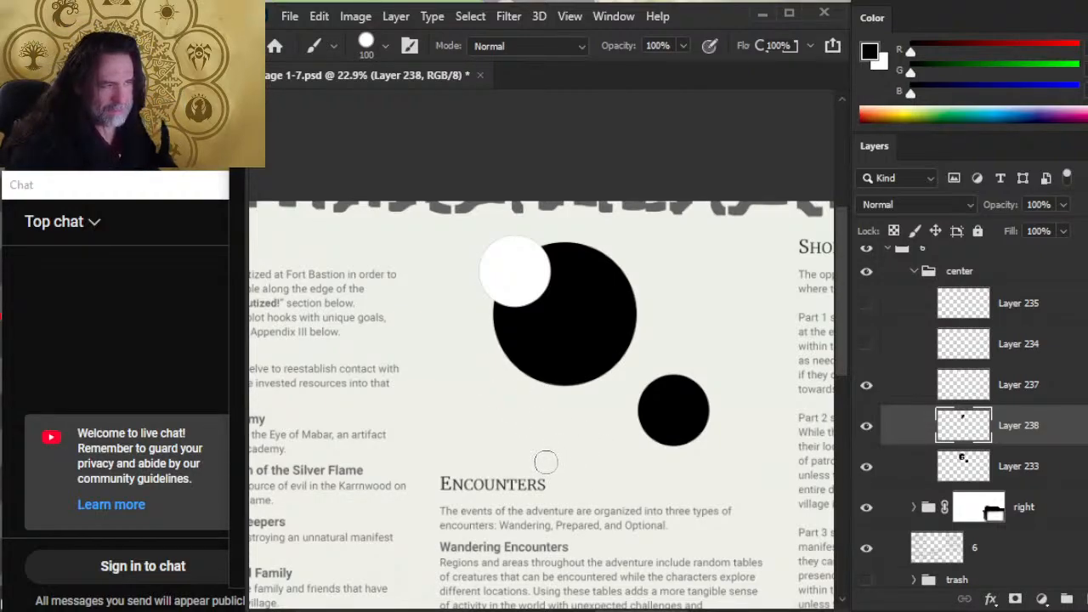
Toggle the visibility of the Filigree group and the center group to check what each one contributes to the page
{"action": "mouse_move", "coordinate": [551, 467]}
{"action": "left_mouse_down"}
{"action": "mouse_move", "coordinate": [772, 467]}
{"action": "mouse_move", "coordinate": [791, 520]}
{"action": "mouse_move", "coordinate": [583, 468]}
{"action": "mouse_move", "coordinate": [576, 352]}
{"action": "mouse_move", "coordinate": [626, 449]}
{"action": "mouse_move", "coordinate": [613, 447]}
{"action": "mouse_move", "coordinate": [646, 449]}
{"action": "mouse_move", "coordinate": [648, 425]}
{"action": "left_mouse_up"}
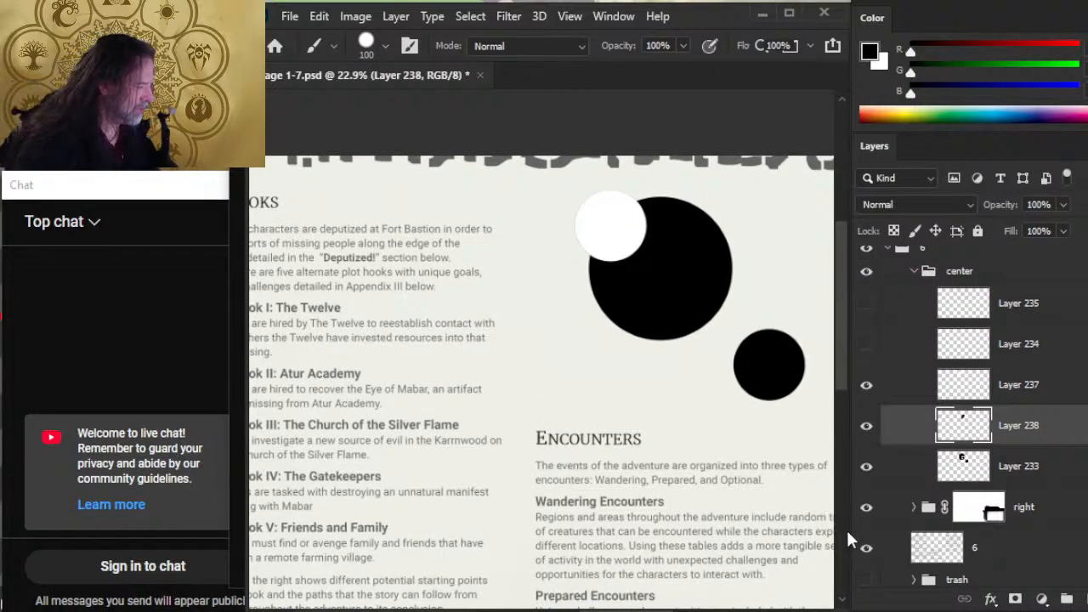
{"action": "scroll", "coordinate": [934, 371], "scroll_direction": "up", "scroll_amount": 2}
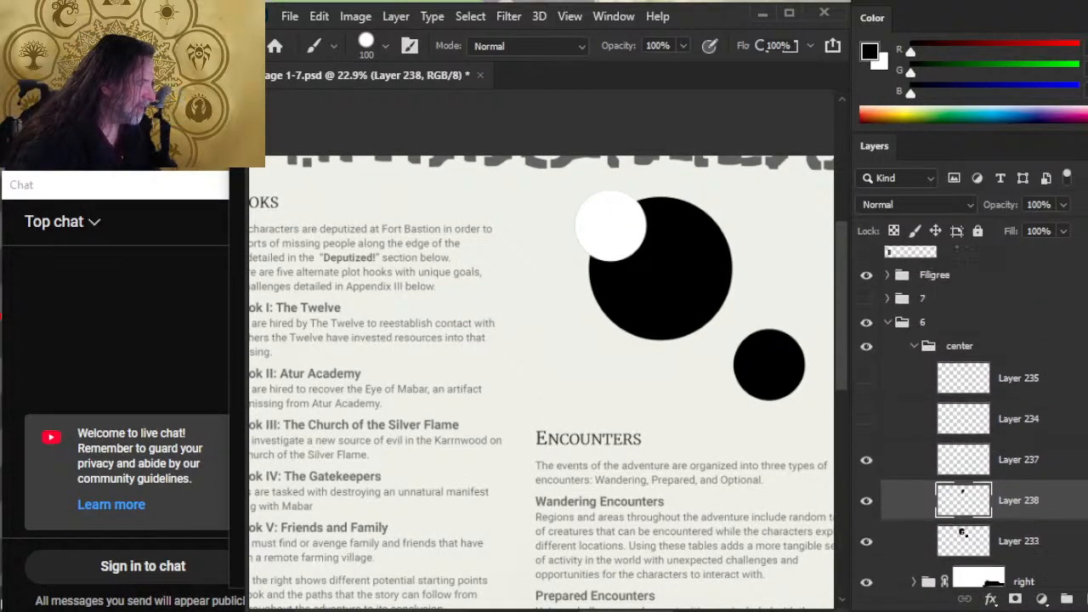
{"action": "left_click", "coordinate": [867, 283]}
{"action": "left_click", "coordinate": [866, 282]}
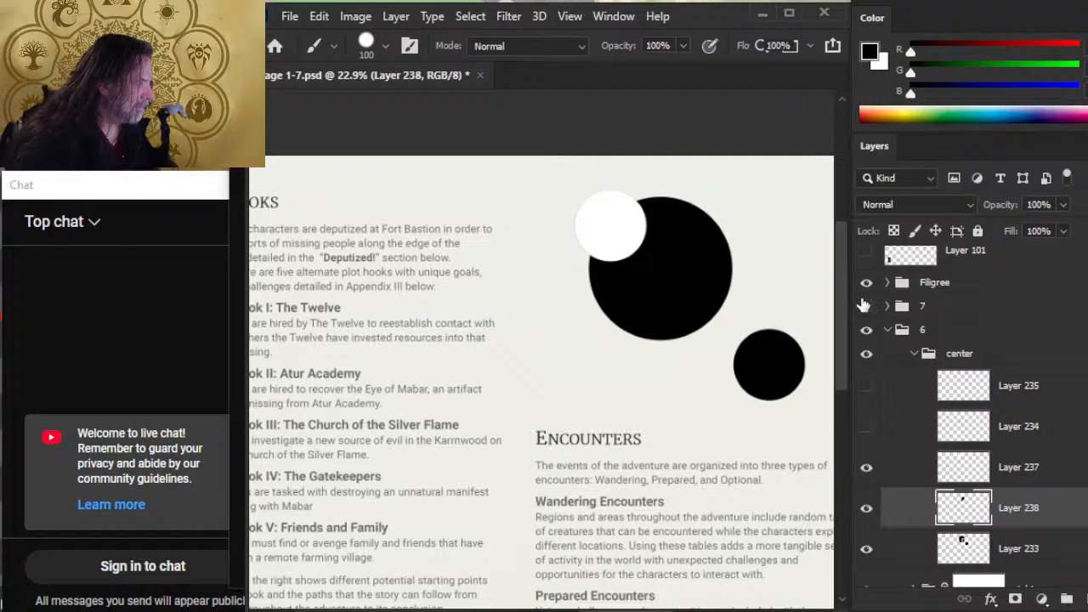
{"action": "left_click", "coordinate": [866, 353]}
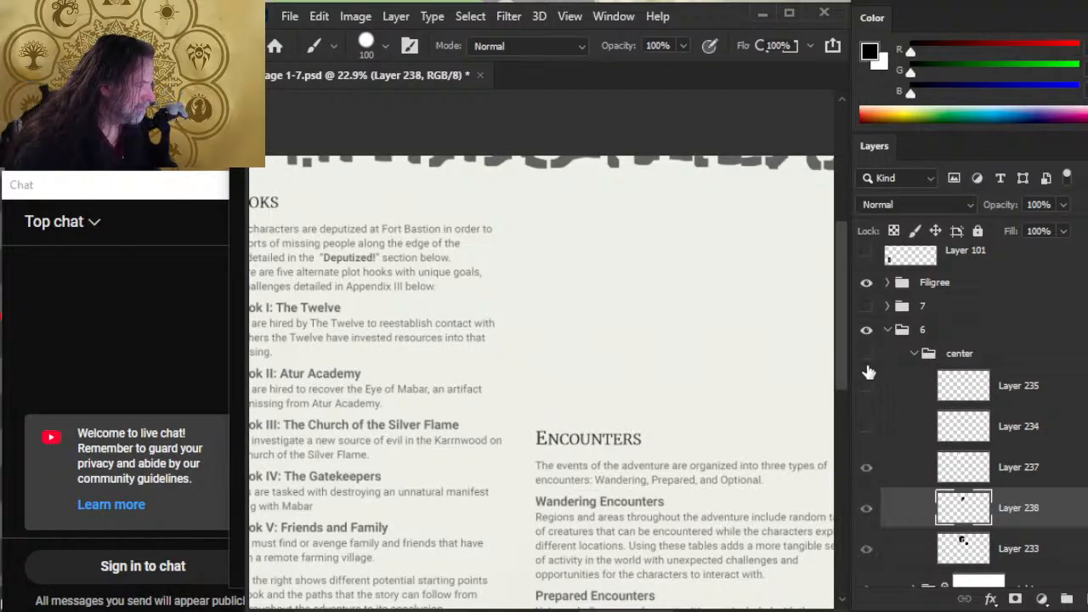
{"action": "left_click", "coordinate": [866, 354]}
Hide page group 6 and show page group 4
{"action": "left_click", "coordinate": [866, 330]}
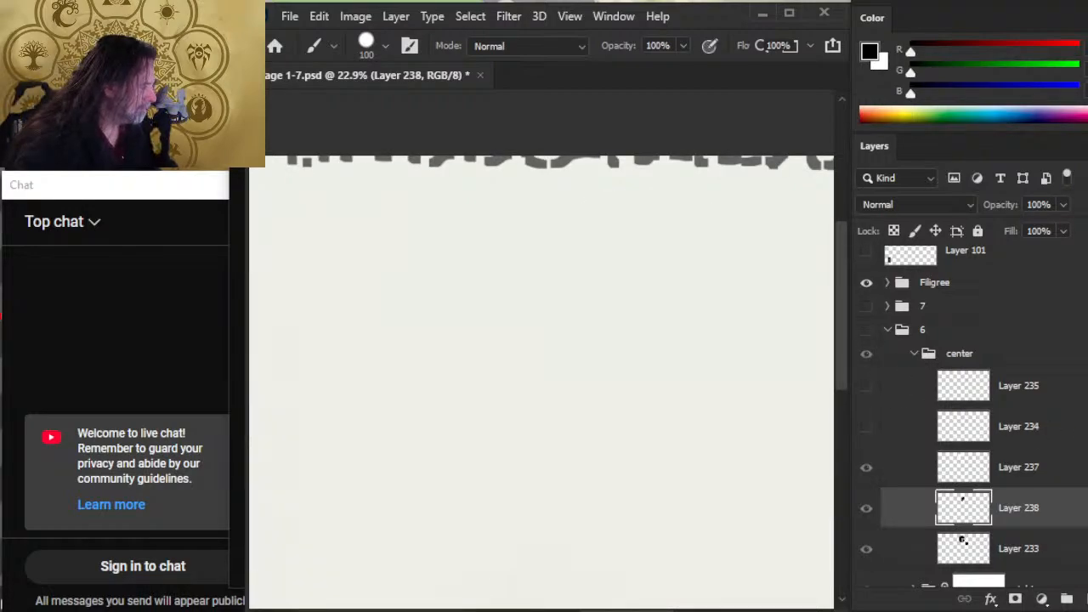
{"action": "scroll", "coordinate": [969, 408], "scroll_direction": "down", "scroll_amount": 5}
{"action": "left_click", "coordinate": [866, 506]}
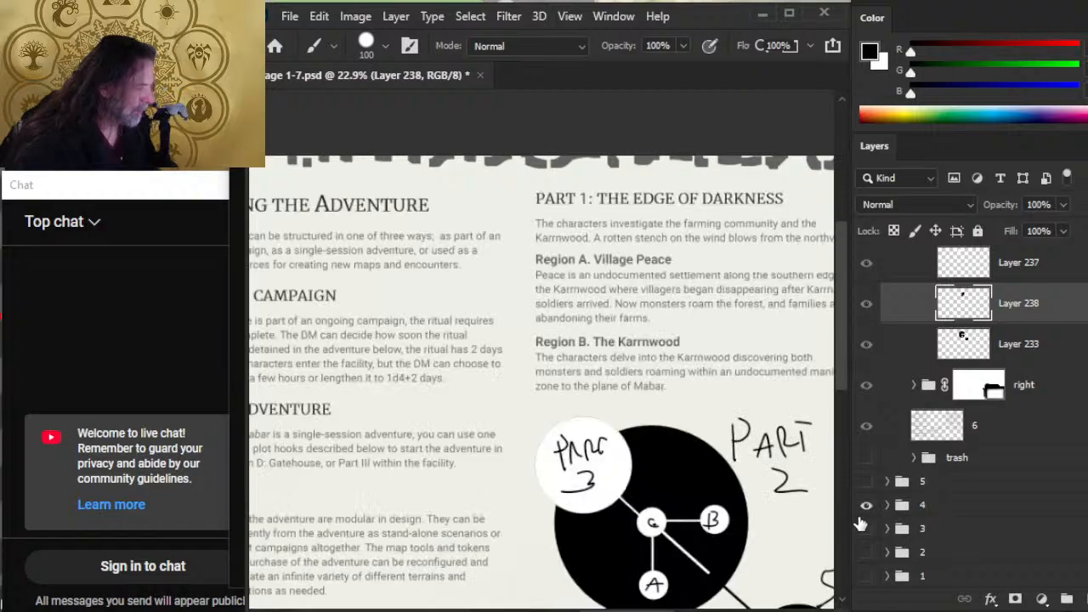
Examine the larger hand-drawn diagram on page 4 against the surrounding Part 1 to 3 region descriptions
{"action": "scroll", "coordinate": [618, 456], "scroll_direction": "down", "scroll_amount": 5}
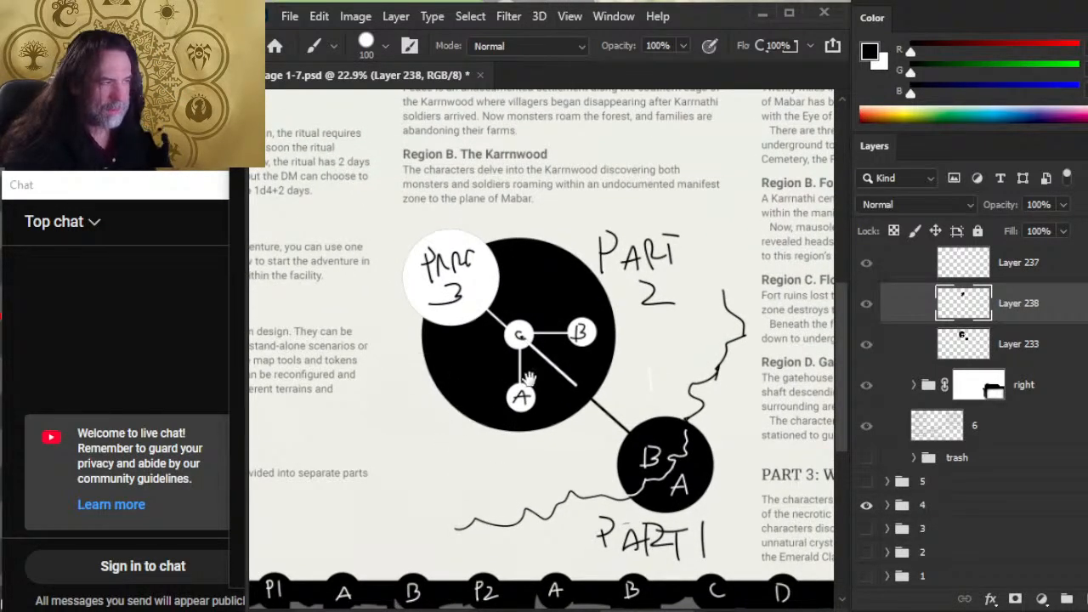
{"action": "scroll", "coordinate": [527, 374], "scroll_direction": "up", "scroll_amount": 3}
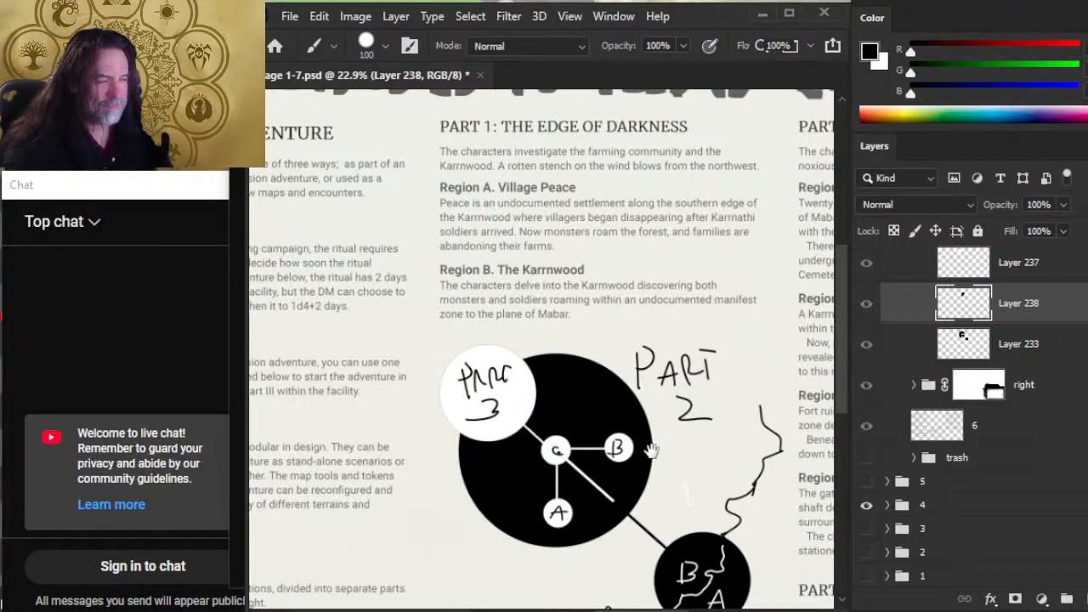
{"action": "left_click_drag", "start_coordinate": [699, 427], "coordinate": [466, 299]}
{"action": "left_click_drag", "start_coordinate": [379, 319], "coordinate": [487, 270]}
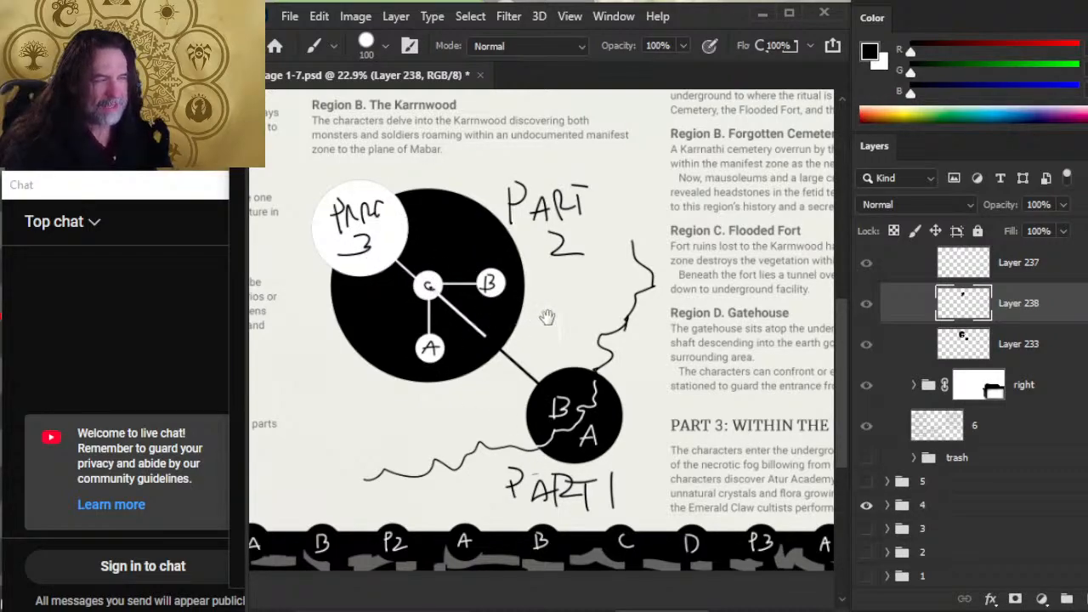
{"action": "left_click_drag", "start_coordinate": [547, 318], "coordinate": [669, 335]}
{"action": "left_click_drag", "start_coordinate": [653, 386], "coordinate": [628, 342]}
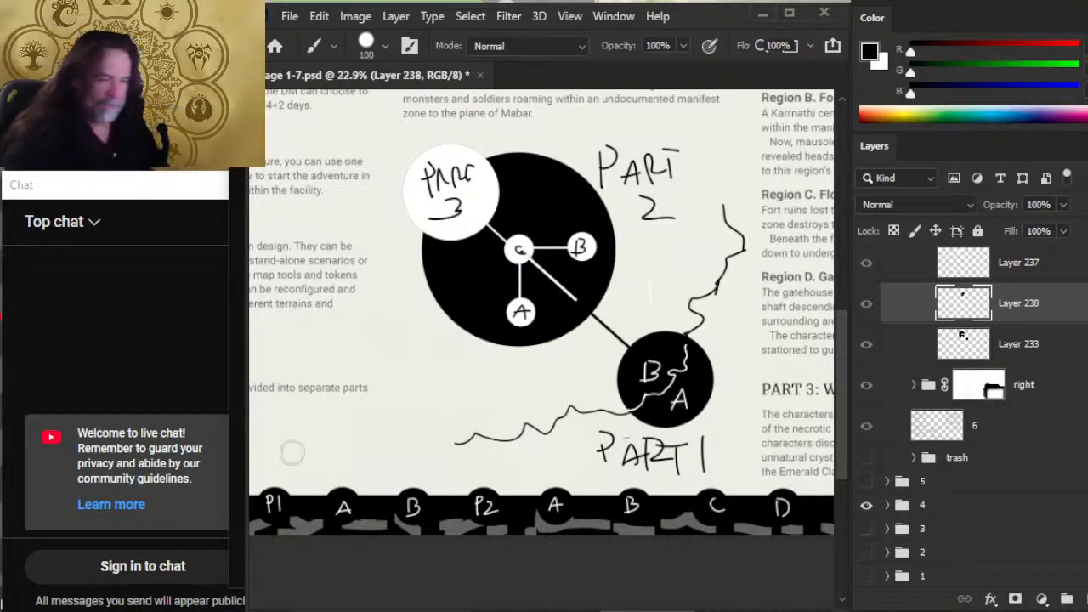
{"action": "left_click_drag", "start_coordinate": [557, 395], "coordinate": [593, 326]}
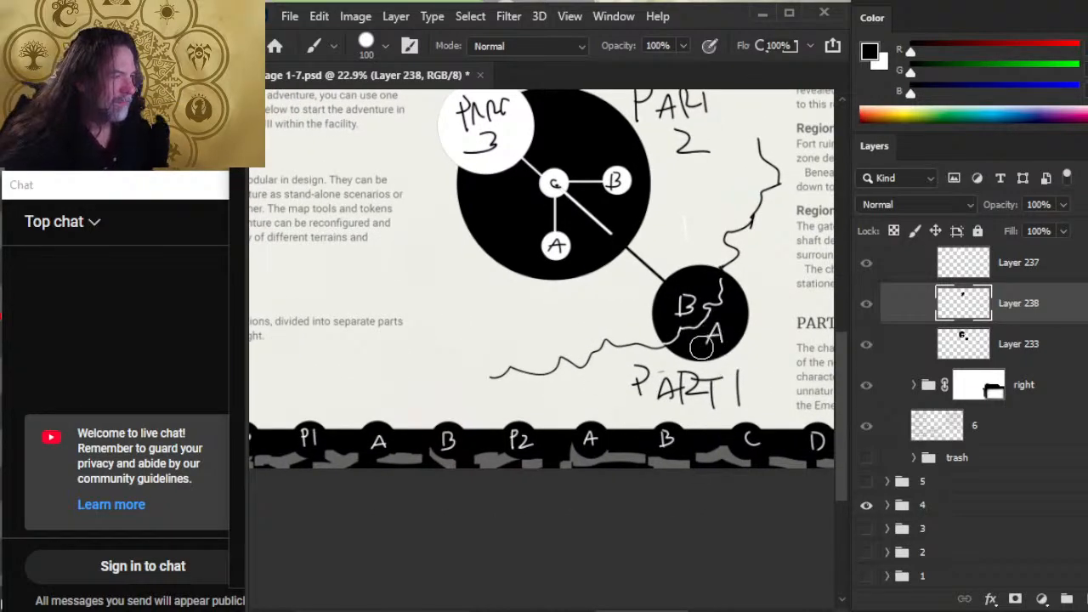
Hide page group 4 and show page group 6
{"action": "left_click_drag", "start_coordinate": [659, 349], "coordinate": [650, 393]}
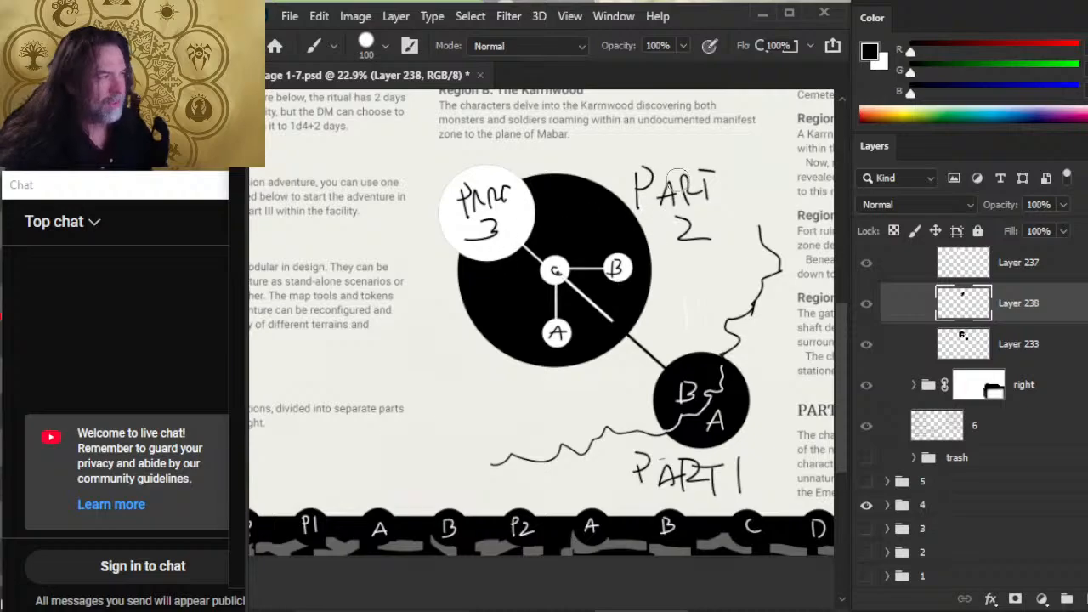
{"action": "left_click_drag", "start_coordinate": [646, 296], "coordinate": [644, 336]}
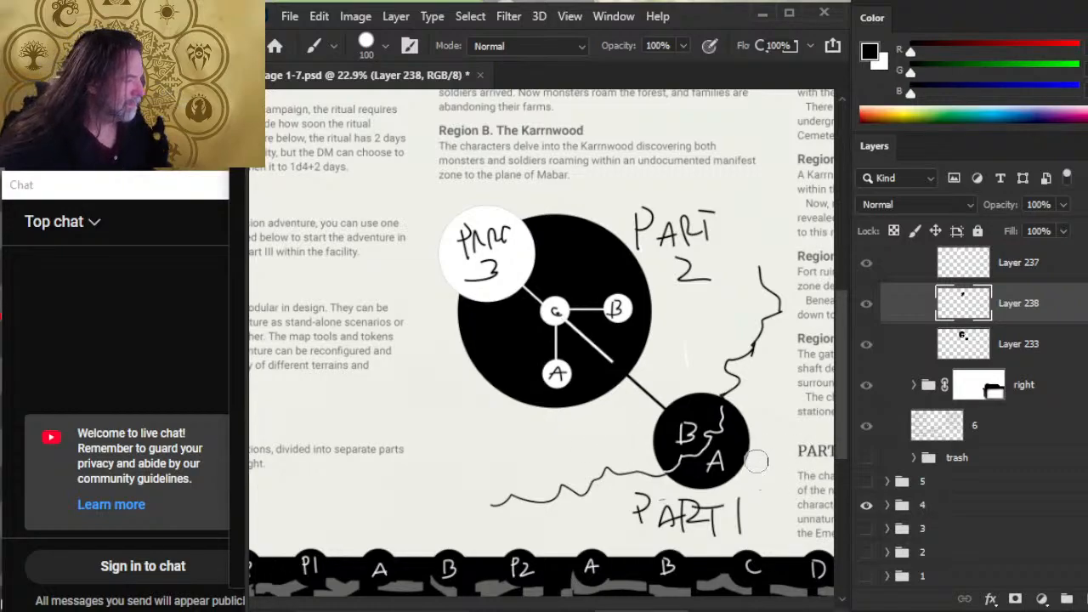
{"action": "left_click", "coordinate": [866, 505]}
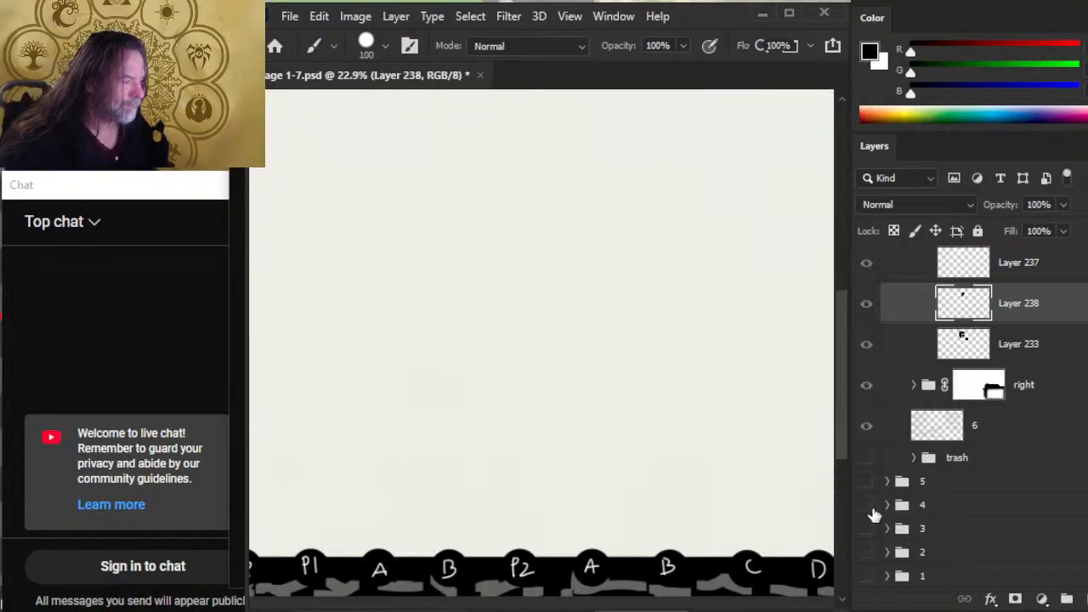
{"action": "scroll", "coordinate": [943, 384], "scroll_direction": "up", "scroll_amount": 5}
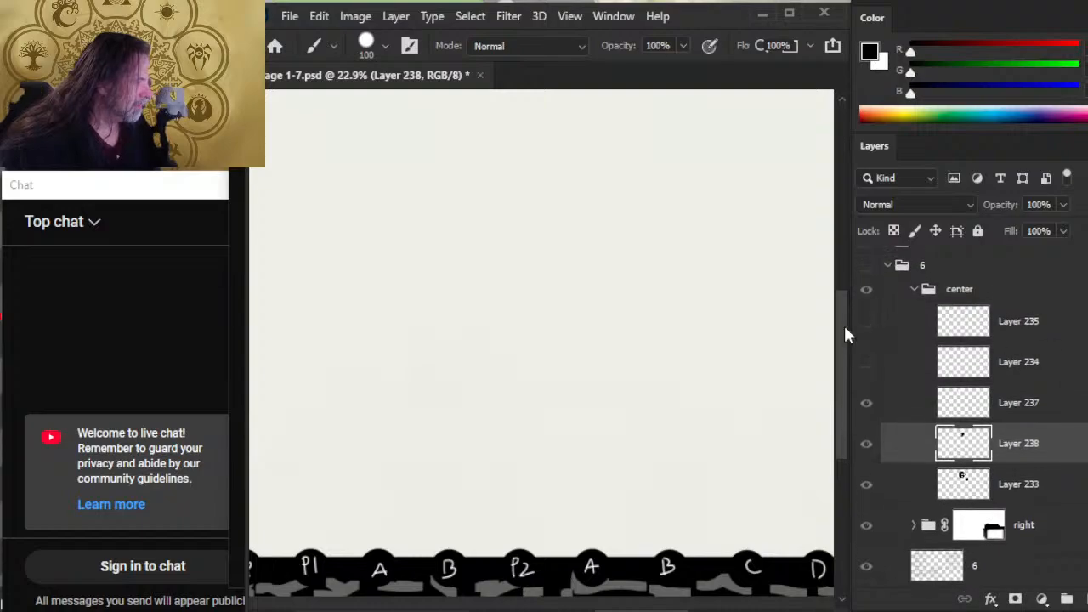
{"action": "left_click", "coordinate": [866, 267]}
Shift the center group's circle diagram slightly right to make room beside it for labels
{"action": "left_click_drag", "start_coordinate": [585, 314], "coordinate": [692, 369]}
{"action": "left_click", "coordinate": [928, 290]}
{"action": "key", "text": "v"}
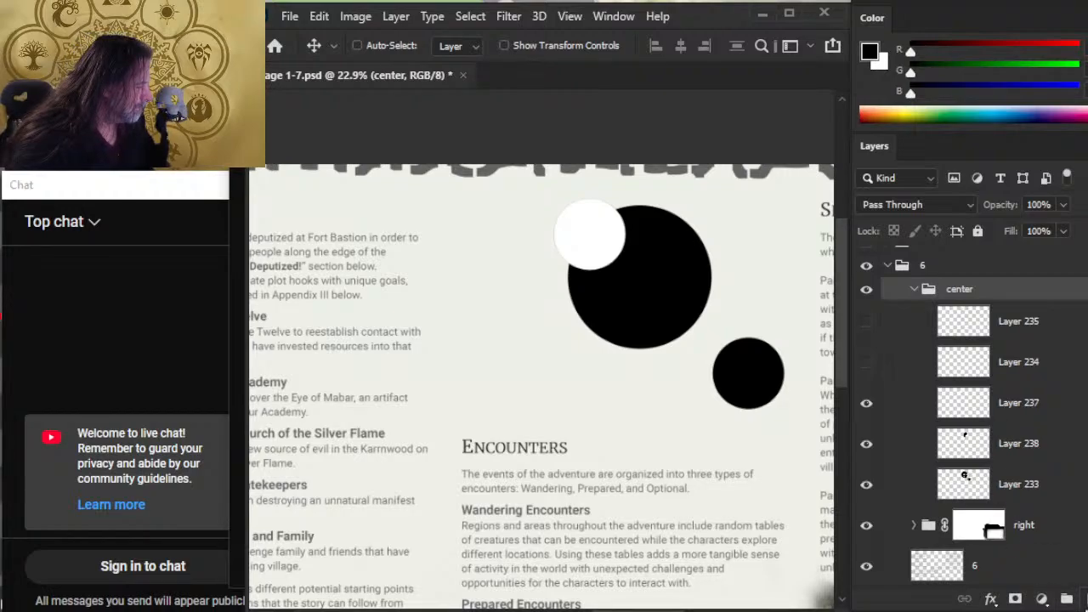
Add a layer above Layer 235 in the center group and set the brush size to 9
{"action": "left_click", "coordinate": [1038, 338]}
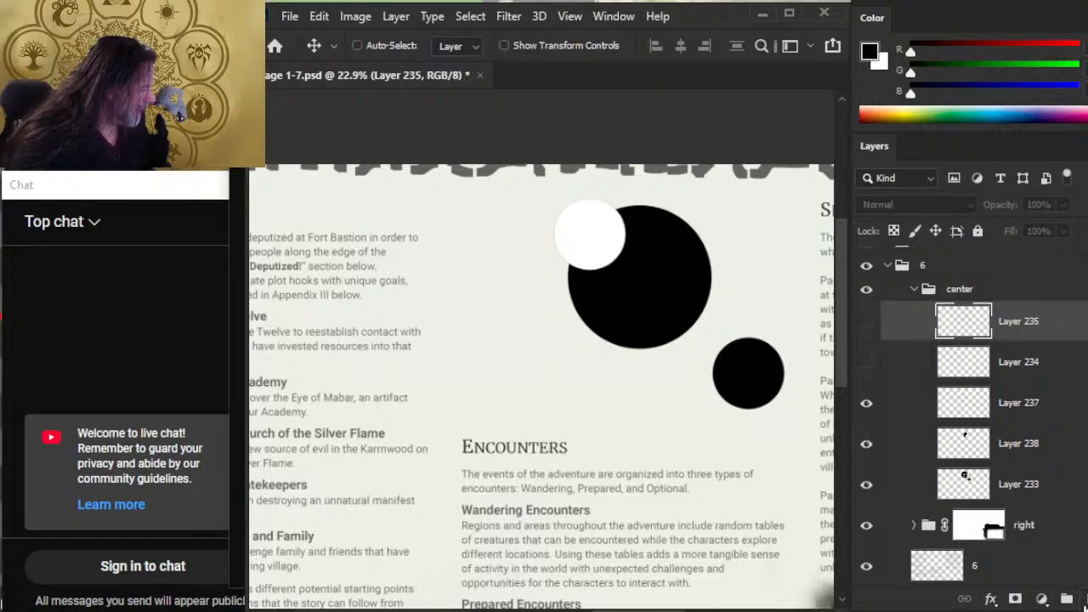
{"action": "key", "text": "ctrl+shift+alt+n"}
{"action": "key", "text": "b"}
{"action": "key", "text": "bracketleft"}
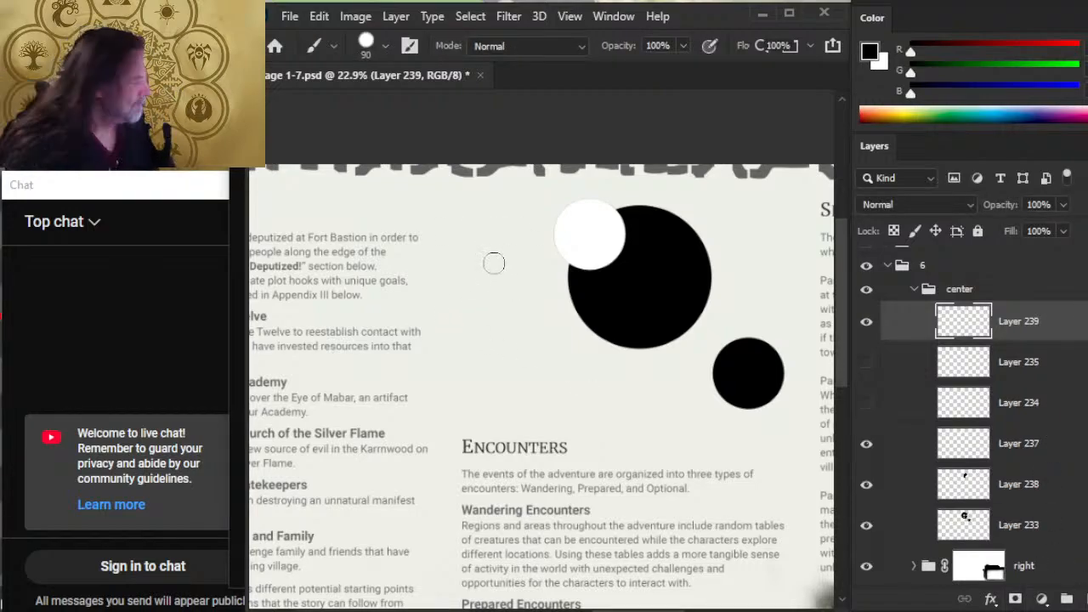
{"action": "key", "text": "bracketleft"}
{"action": "key", "text": "bracketleft"}
{"action": "key", "text": "bracketleft"}
{"action": "key", "text": "bracketleft"}
{"action": "key", "text": "bracketleft"}
{"action": "key", "text": "bracketleft"}
{"action": "key", "text": "bracketleft"}
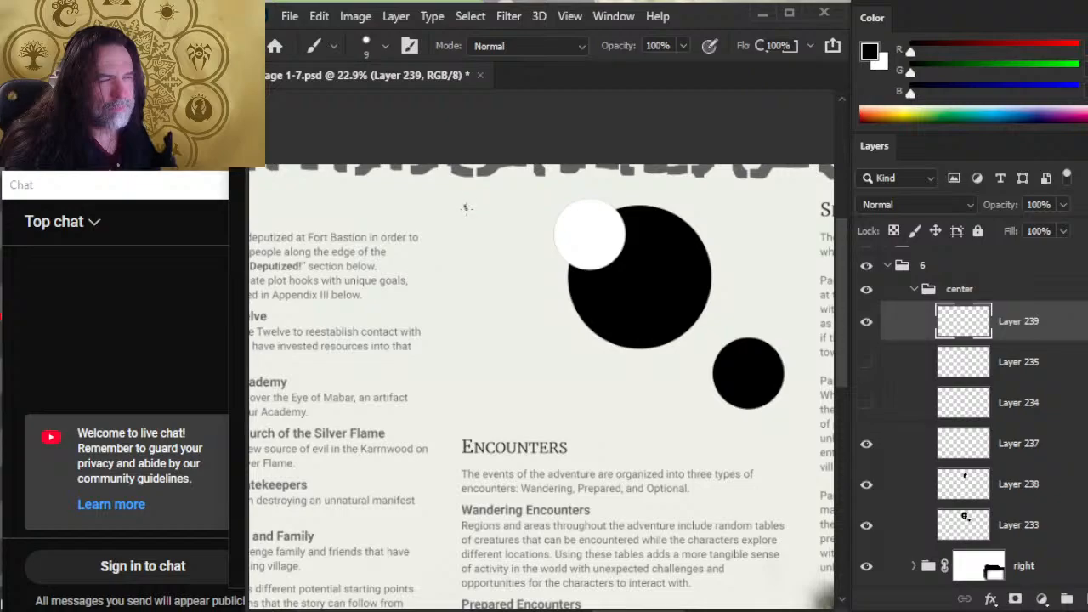
Handwrite the labels Hook I, Hook II, Hook III, Hook IV and Hook V in a column beside the circles
{"action": "key", "text": "ctrl+z"}
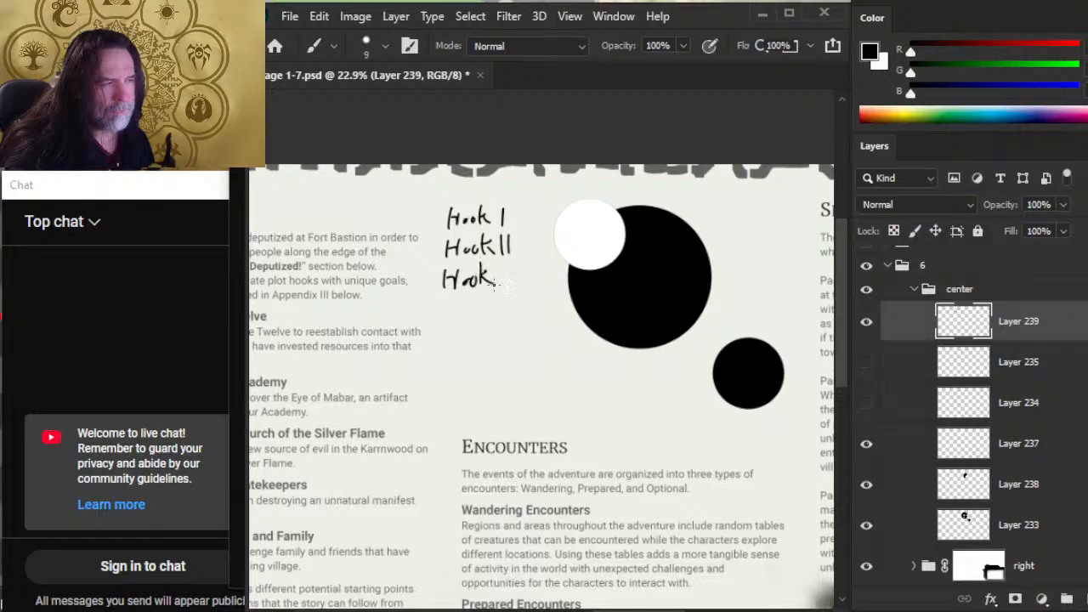
{"action": "left_click_drag", "start_coordinate": [501, 267], "coordinate": [501, 287]}
{"action": "left_click_drag", "start_coordinate": [508, 266], "coordinate": [508, 287]}
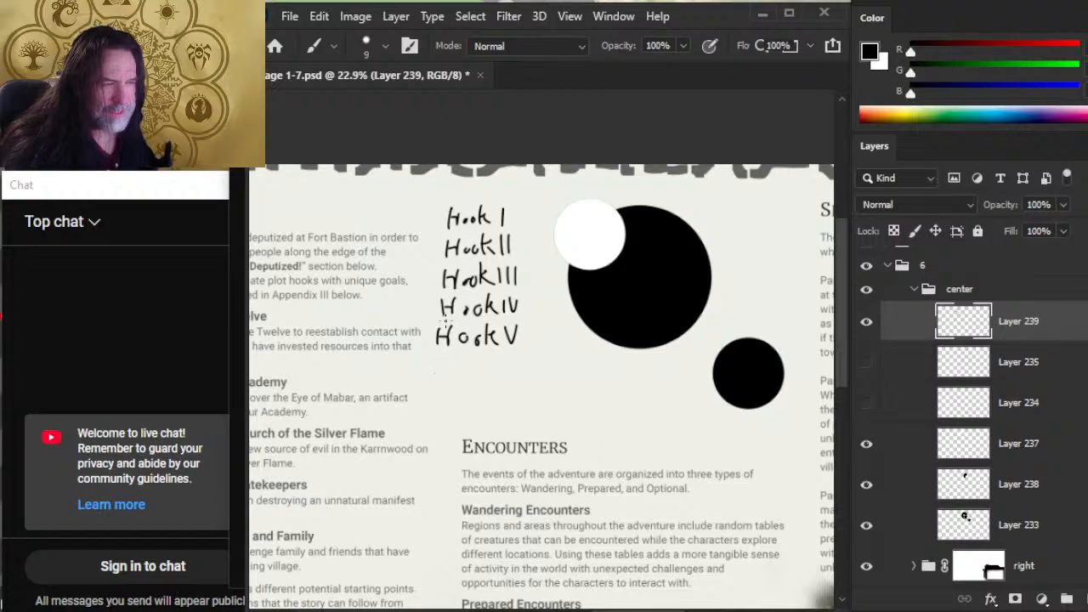
Narrow the handwritten Hook V to about 94% width and handwrite Deputized beneath it
{"action": "key", "text": "l"}
{"action": "mouse_move", "coordinate": [430, 323]}
{"action": "left_mouse_down"}
{"action": "mouse_move", "coordinate": [520, 380]}
{"action": "mouse_move", "coordinate": [544, 342]}
{"action": "left_mouse_up"}
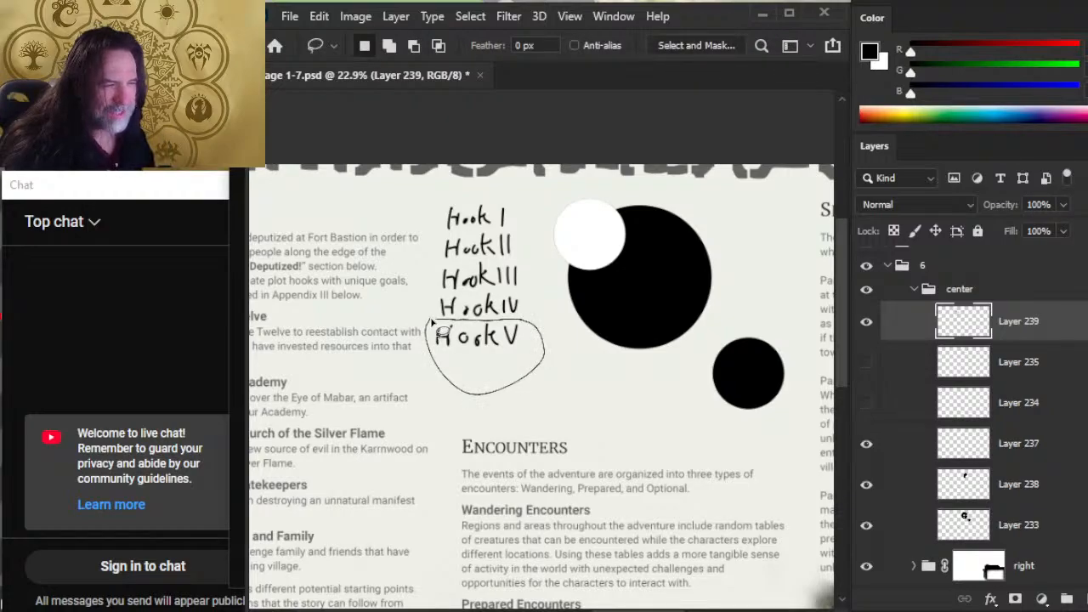
{"action": "left_click_drag", "start_coordinate": [430, 323], "coordinate": [428, 327]}
{"action": "right_click", "coordinate": [420, 283]}
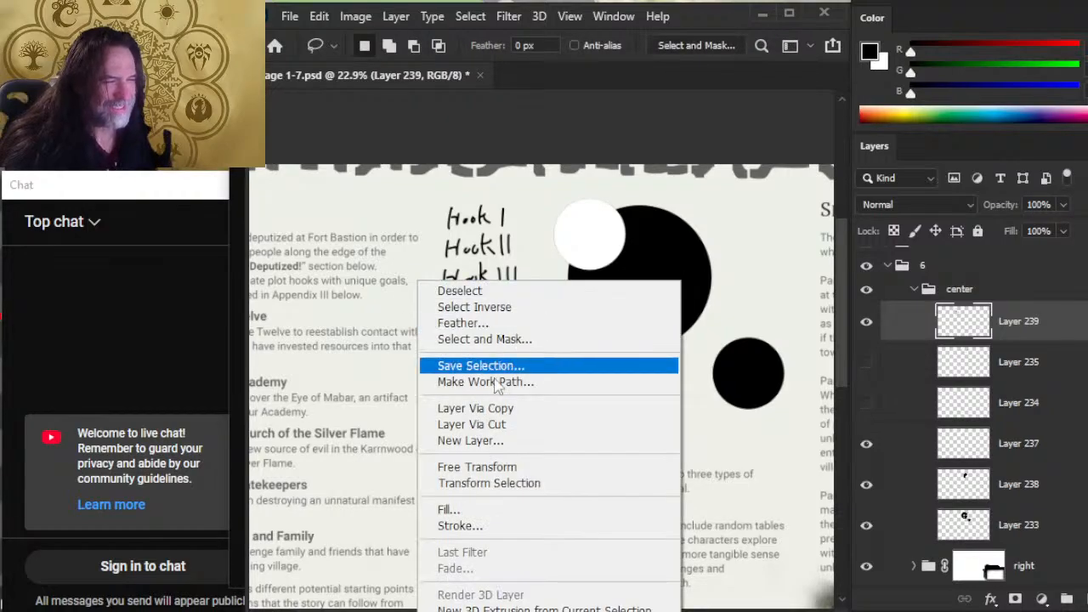
{"action": "left_click", "coordinate": [510, 469]}
{"action": "left_click_drag", "start_coordinate": [430, 355], "coordinate": [437, 375]}
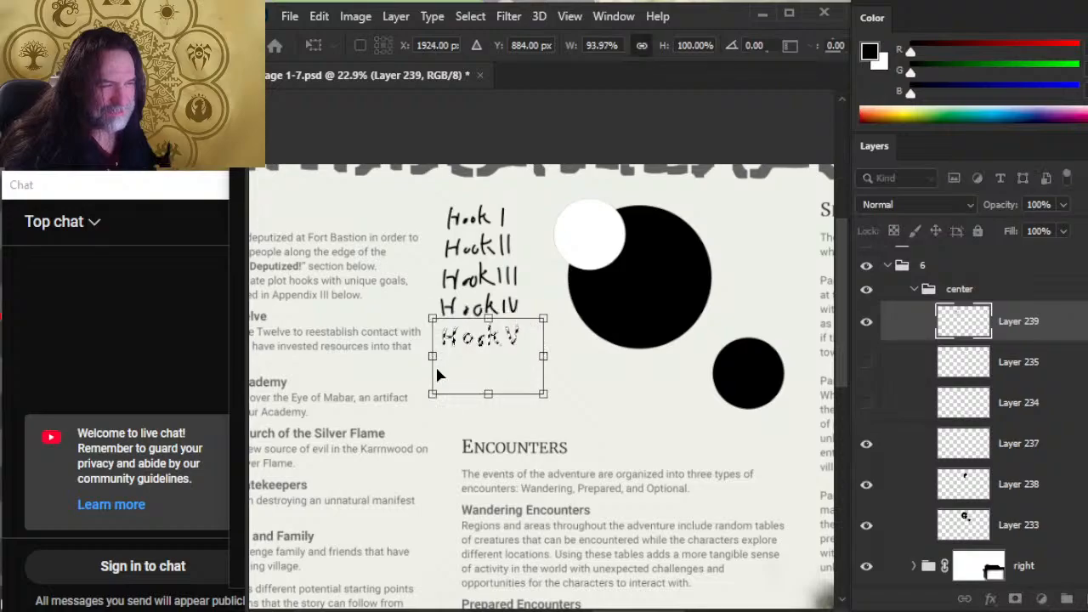
{"action": "key", "text": "Return"}
{"action": "key", "text": "b"}
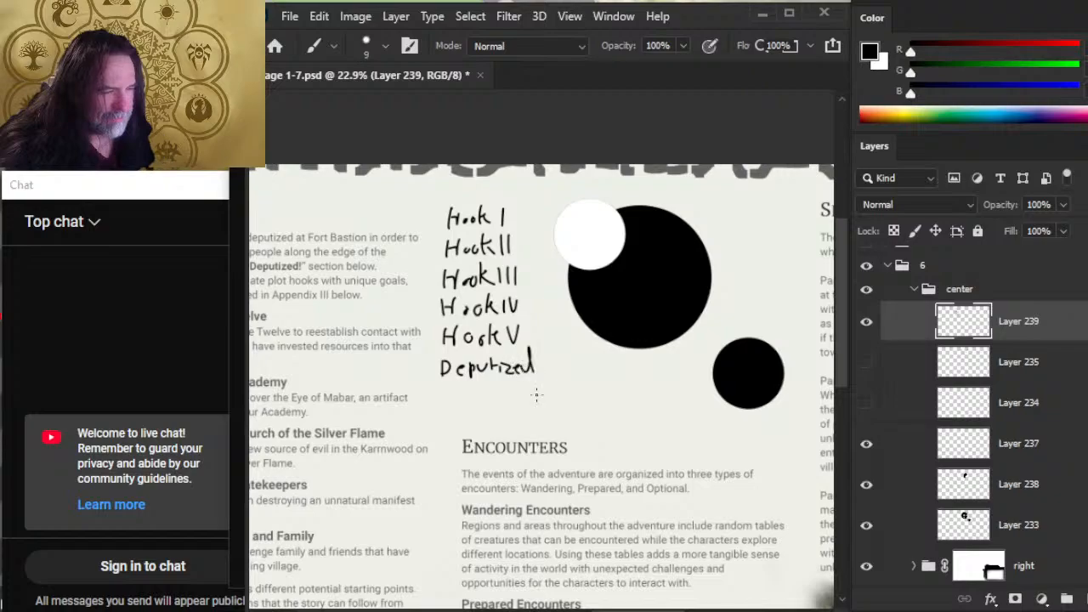
Move Hook V with Deputized down, and Hook III with Hook IV partway down, to space the labels in three pairs
{"action": "key", "text": "l"}
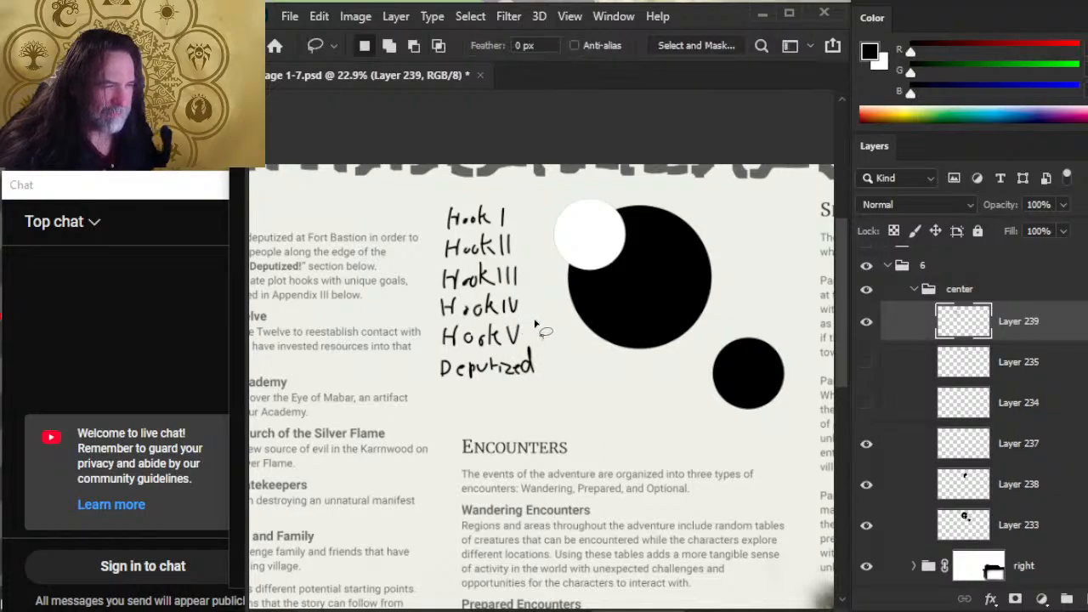
{"action": "mouse_move", "coordinate": [543, 325]}
{"action": "left_mouse_down"}
{"action": "mouse_move", "coordinate": [416, 351]}
{"action": "mouse_move", "coordinate": [512, 417]}
{"action": "mouse_move", "coordinate": [559, 353]}
{"action": "mouse_move", "coordinate": [510, 409]}
{"action": "left_mouse_up"}
{"action": "key", "text": "v"}
{"action": "key", "text": "l"}
{"action": "mouse_move", "coordinate": [490, 263]}
{"action": "left_mouse_down"}
{"action": "mouse_move", "coordinate": [442, 267]}
{"action": "mouse_move", "coordinate": [415, 322]}
{"action": "mouse_move", "coordinate": [475, 342]}
{"action": "mouse_move", "coordinate": [539, 321]}
{"action": "mouse_move", "coordinate": [537, 274]}
{"action": "left_mouse_up"}
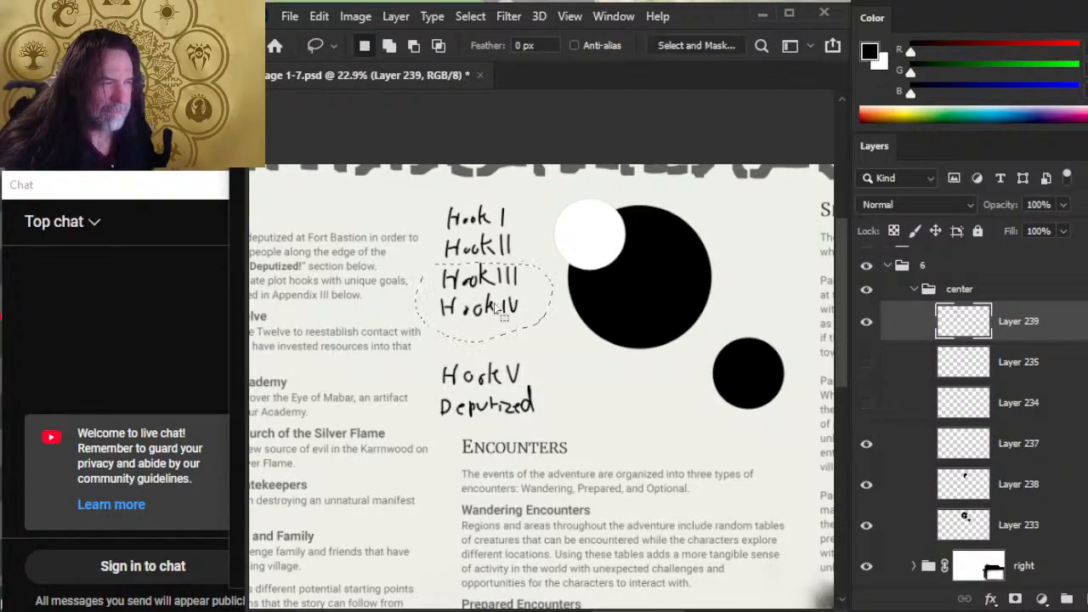
{"action": "key", "text": "v"}
{"action": "left_click_drag", "start_coordinate": [501, 306], "coordinate": [500, 328]}
Move the whole column of hook labels right, closer to the circles
{"action": "left_click_drag", "start_coordinate": [502, 327], "coordinate": [558, 405]}
{"action": "key", "text": "m"}
{"action": "key", "text": "v"}
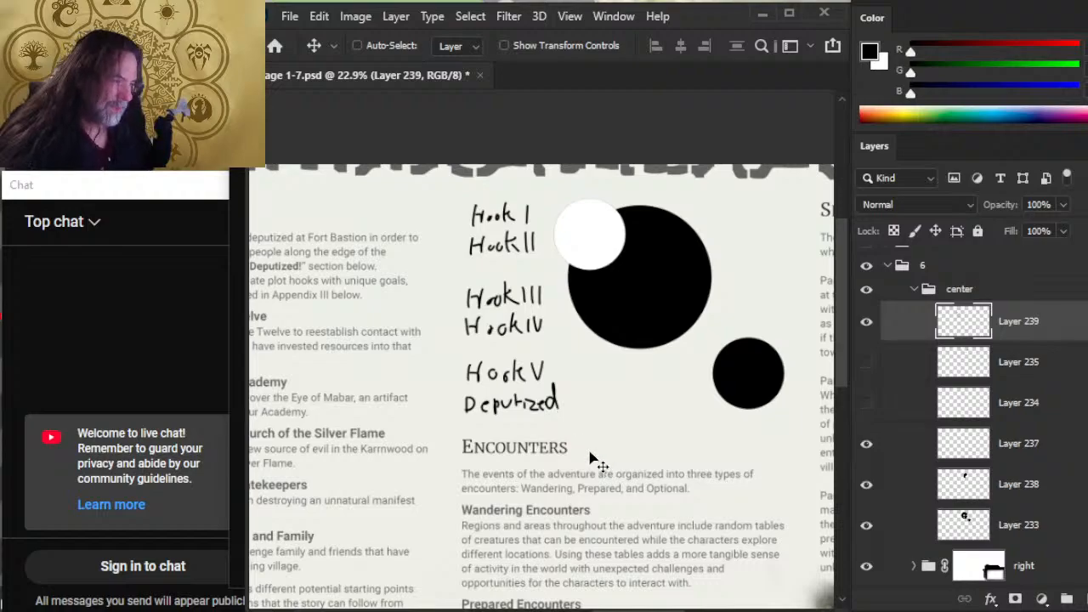
Nudge the labels from Hook III through Deputized slightly upward
{"action": "key", "text": "z"}
{"action": "scroll", "coordinate": [595, 467], "scroll_direction": "down", "scroll_amount": 2}
{"action": "left_click_drag", "start_coordinate": [629, 369], "coordinate": [652, 389]}
{"action": "key", "text": "l"}
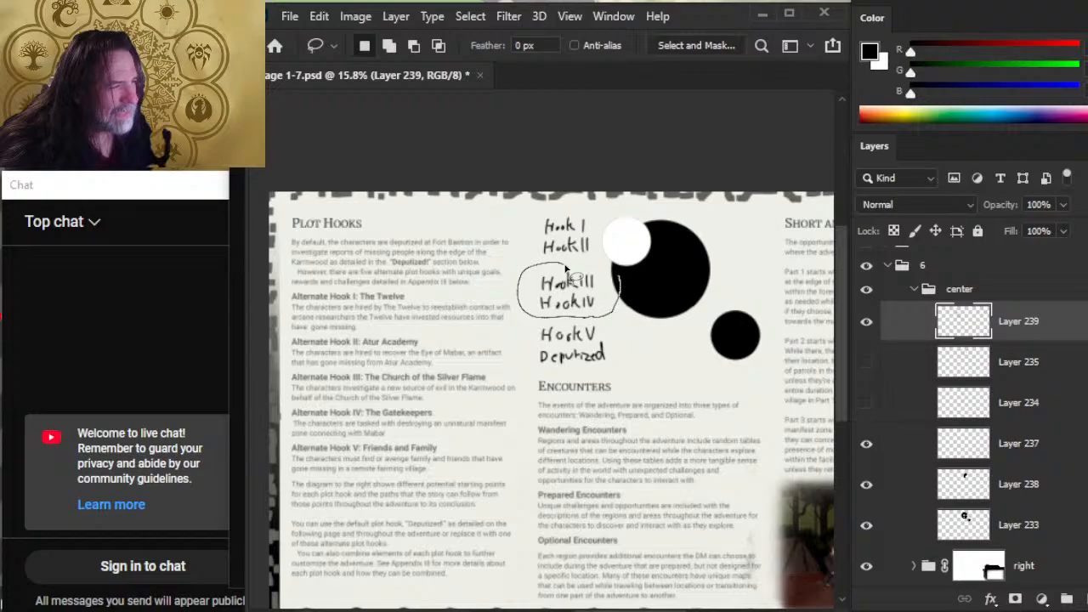
{"action": "left_click_drag", "start_coordinate": [566, 268], "coordinate": [562, 272]}
{"action": "key", "text": "v"}
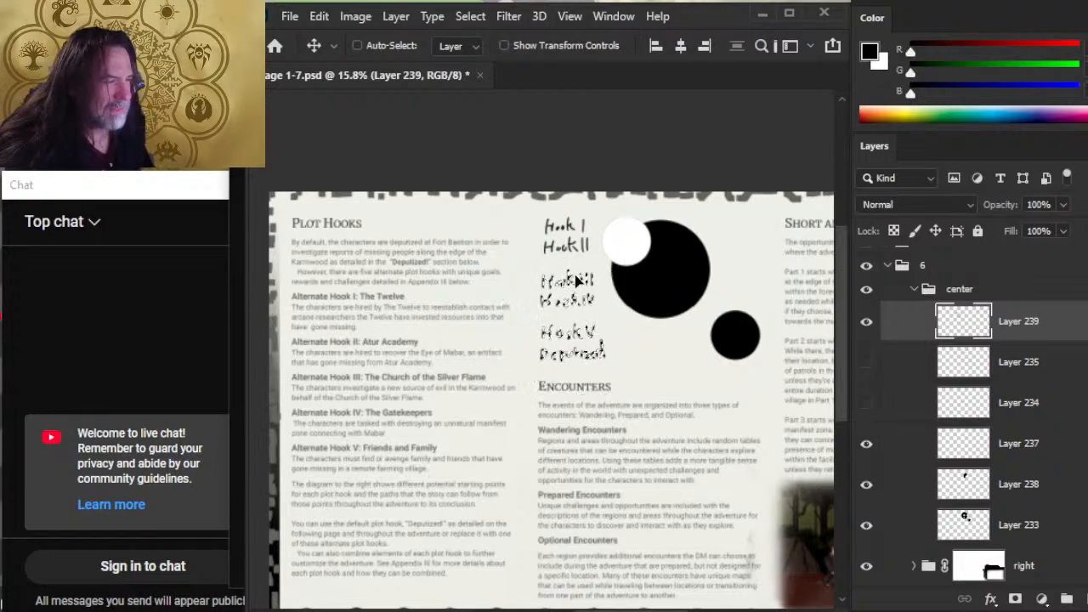
Select the labels from Hook III through Deputized and squeeze them slightly narrower with Free Transform
{"action": "key", "text": "l"}
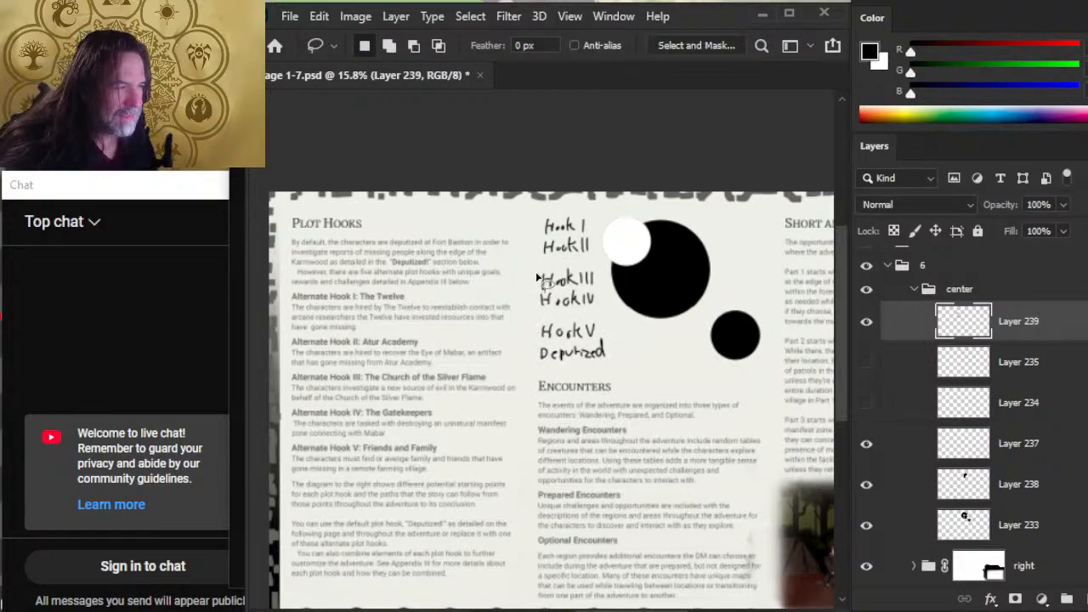
{"action": "mouse_move", "coordinate": [538, 275]}
{"action": "left_mouse_down"}
{"action": "mouse_move", "coordinate": [610, 388]}
{"action": "mouse_move", "coordinate": [631, 294]}
{"action": "left_mouse_up"}
{"action": "left_click_drag", "start_coordinate": [529, 268], "coordinate": [529, 265]}
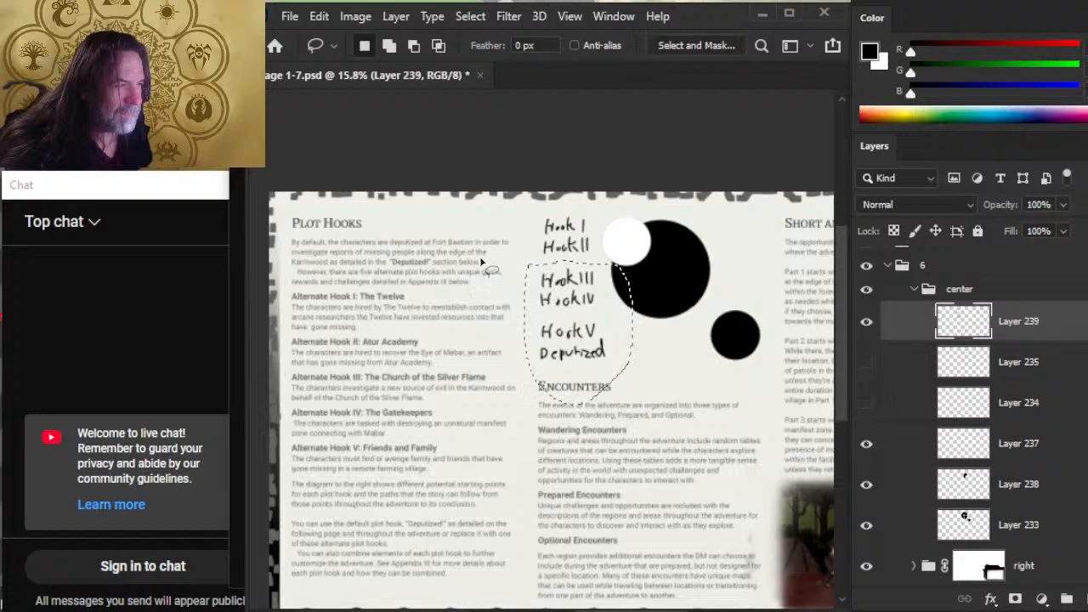
{"action": "right_click", "coordinate": [487, 260]}
{"action": "left_click", "coordinate": [576, 447]}
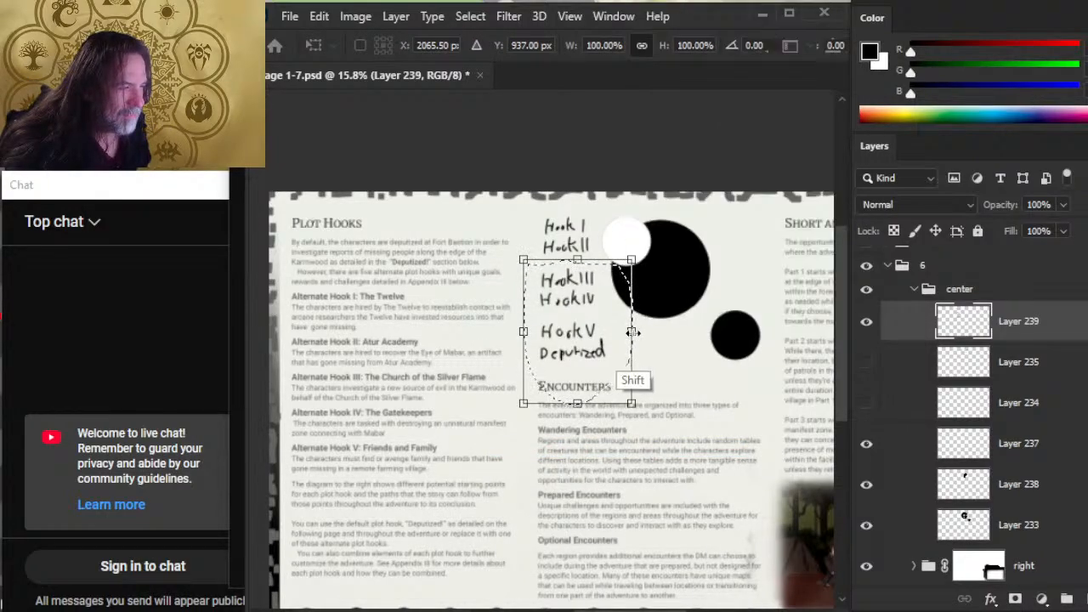
{"action": "mouse_move", "coordinate": [629, 330]}
{"action": "left_mouse_down"}
{"action": "mouse_move", "coordinate": [648, 330]}
{"action": "mouse_move", "coordinate": [621, 332]}
{"action": "left_mouse_up"}
{"action": "key", "text": "Return"}
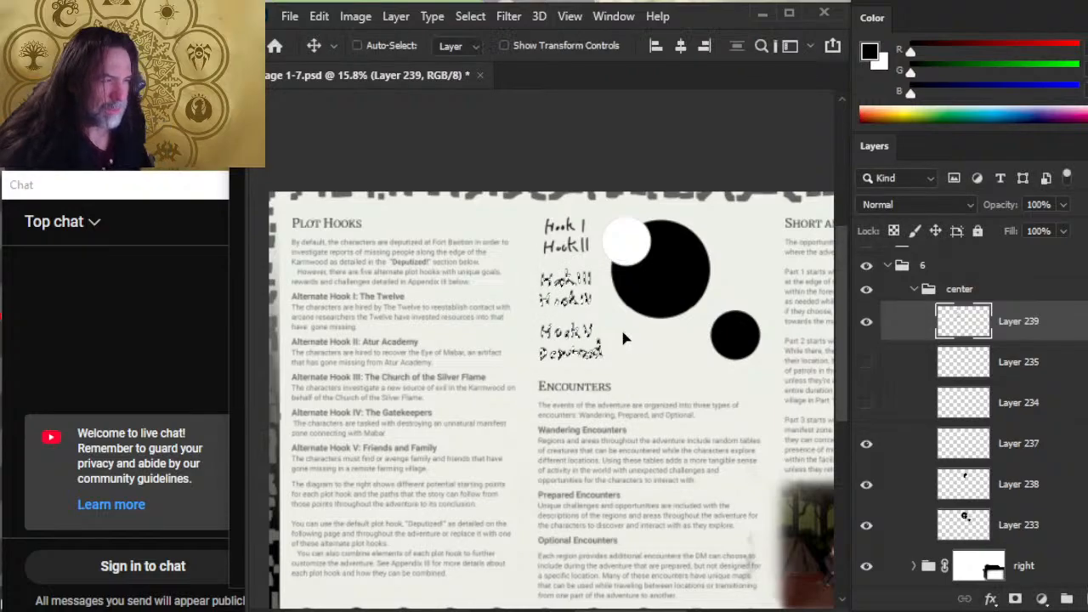
Select Hook I and Hook II and nudge them slightly downward
{"action": "key", "text": "l"}
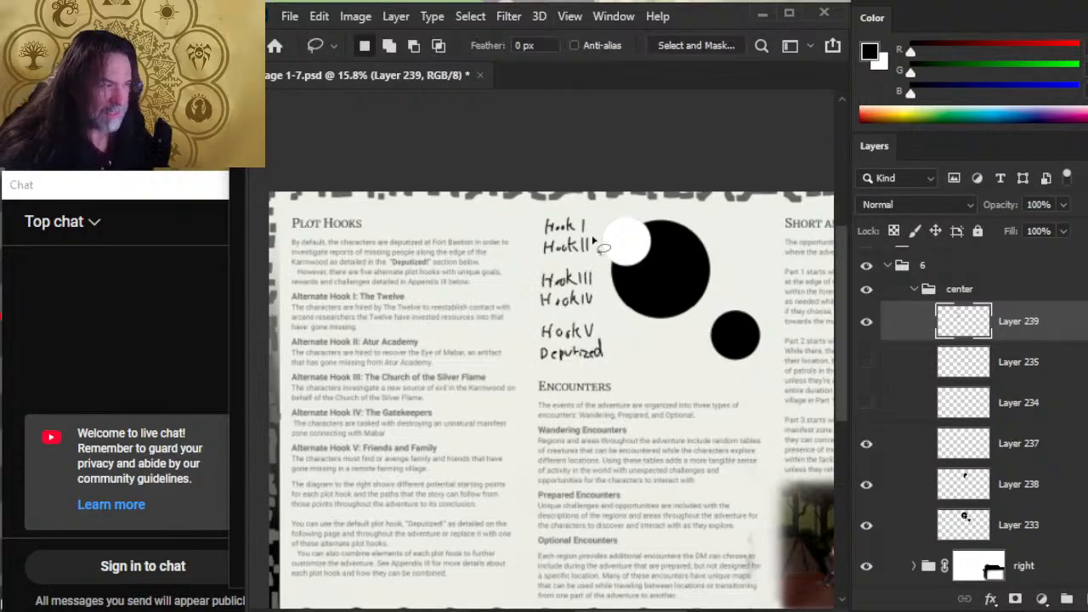
{"action": "mouse_move", "coordinate": [602, 201]}
{"action": "left_mouse_down"}
{"action": "mouse_move", "coordinate": [571, 259]}
{"action": "mouse_move", "coordinate": [601, 203]}
{"action": "left_mouse_up"}
{"action": "key", "text": "v"}
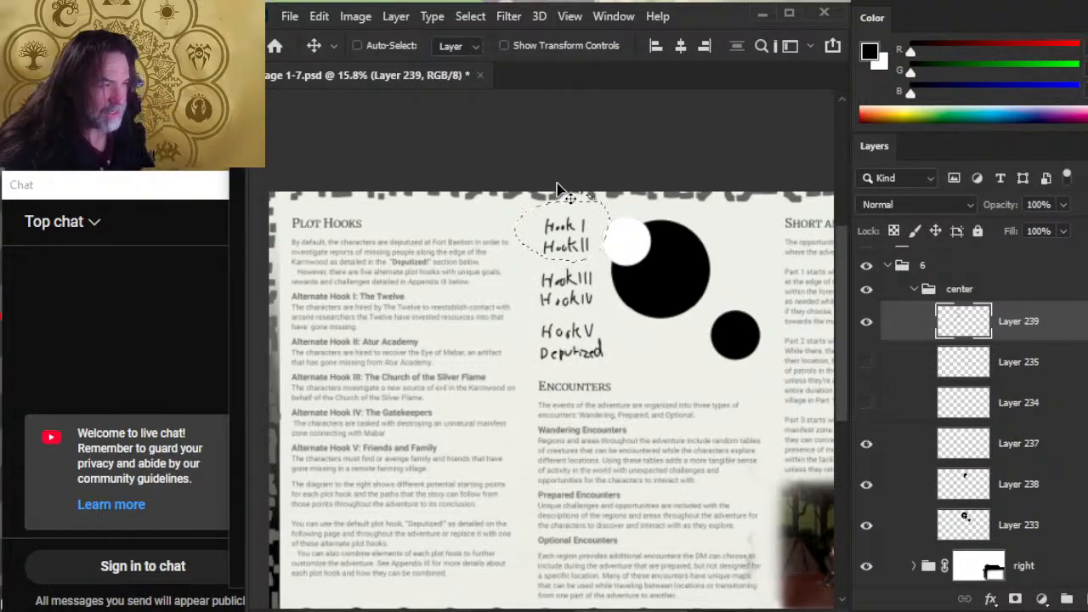
{"action": "key", "text": "ctrl+z"}
{"action": "key", "text": "ctrl+z"}
{"action": "key", "text": "ctrl+shift+z"}
Nudge the labels Hook I through Hook IV slightly upward as one group and deselect them
{"action": "key", "text": "l"}
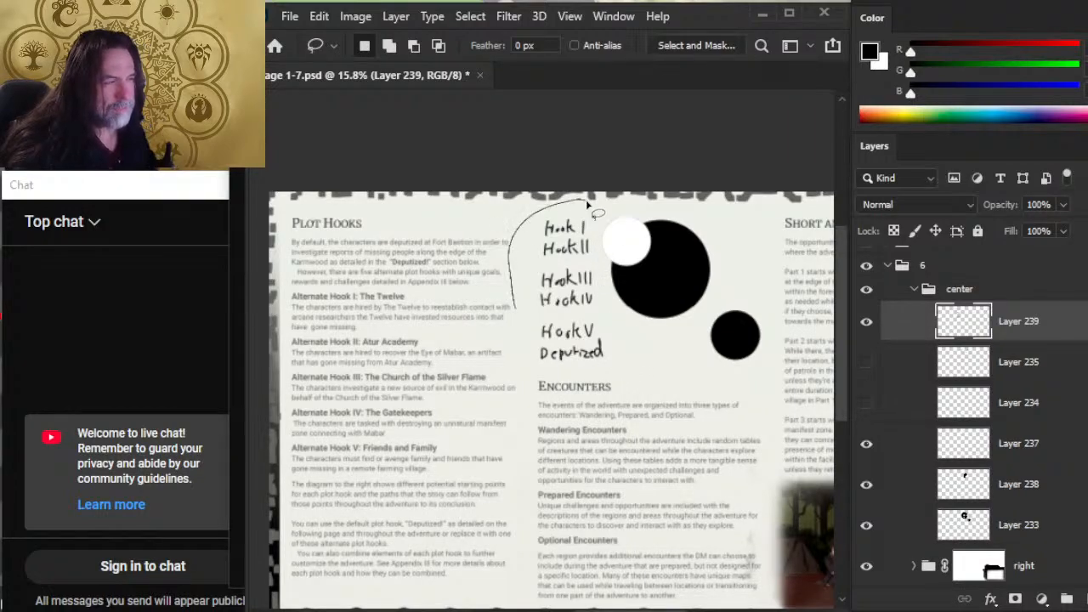
{"action": "left_click_drag", "start_coordinate": [586, 204], "coordinate": [592, 240]}
{"action": "key", "text": "v"}
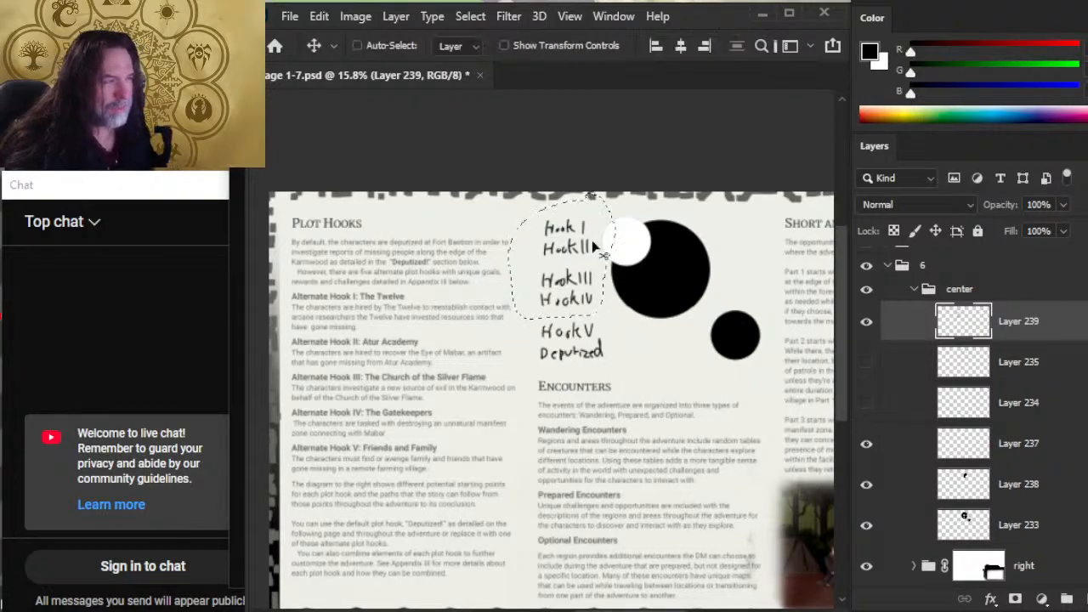
{"action": "key", "text": "l"}
{"action": "key", "text": "ctrl+d"}
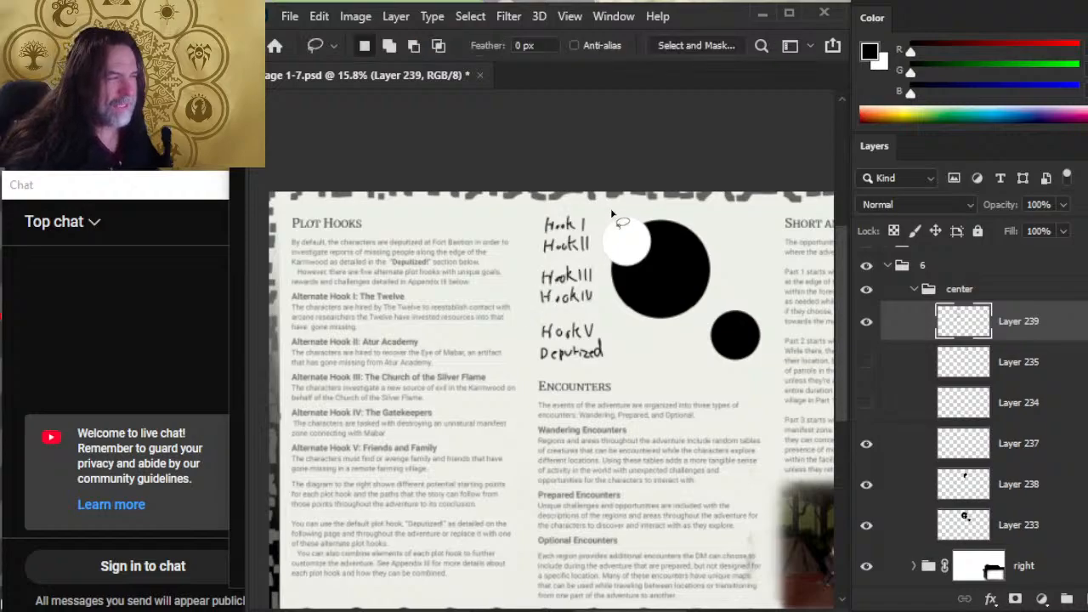
Nudge Hook I and Hook II a little higher to widen the gap above Hook III
{"action": "left_click_drag", "start_coordinate": [612, 212], "coordinate": [551, 190]}
{"action": "key", "text": "v"}
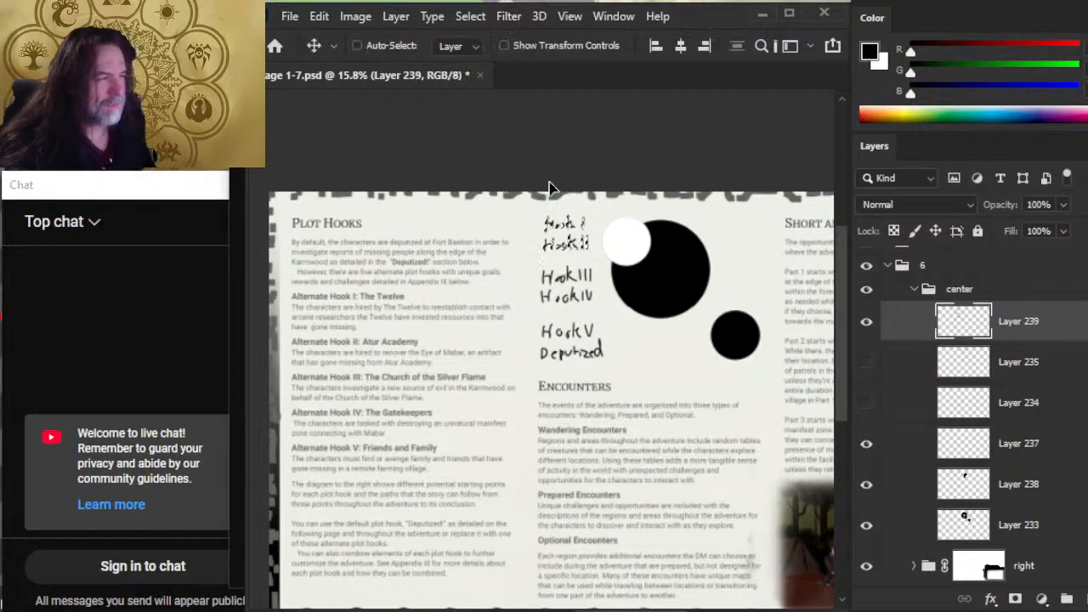
{"action": "key", "text": "b"}
{"action": "key", "text": "ctrl+d"}
{"action": "key", "text": "l"}
{"action": "key", "text": "b"}
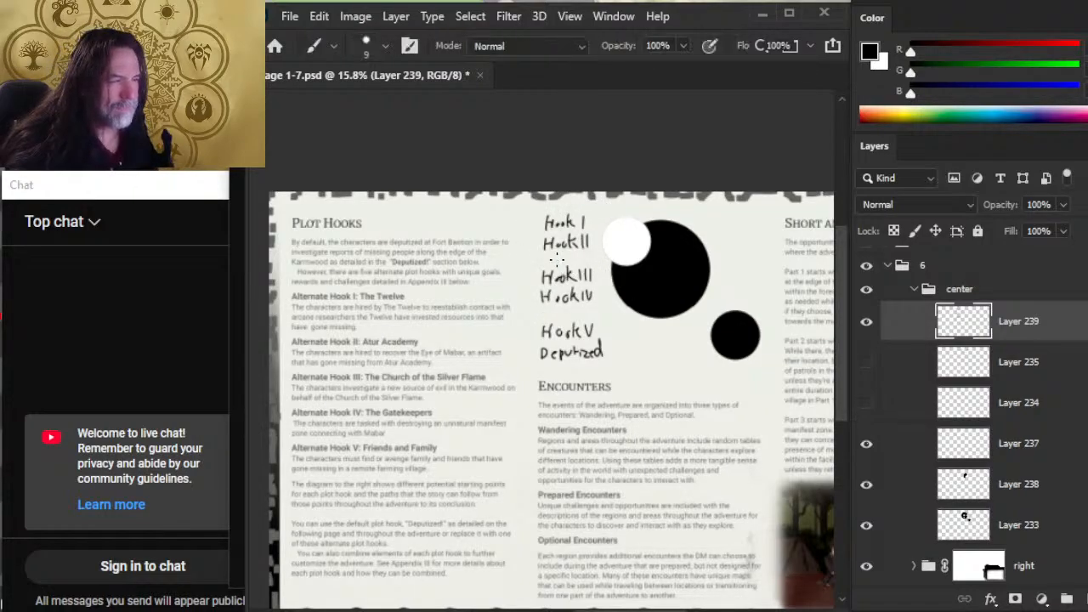
Add a layer above Layer 239 and draw two straight horizontal lines across the diagram separating the three label pairs
{"action": "left_click", "coordinate": [1085, 599]}
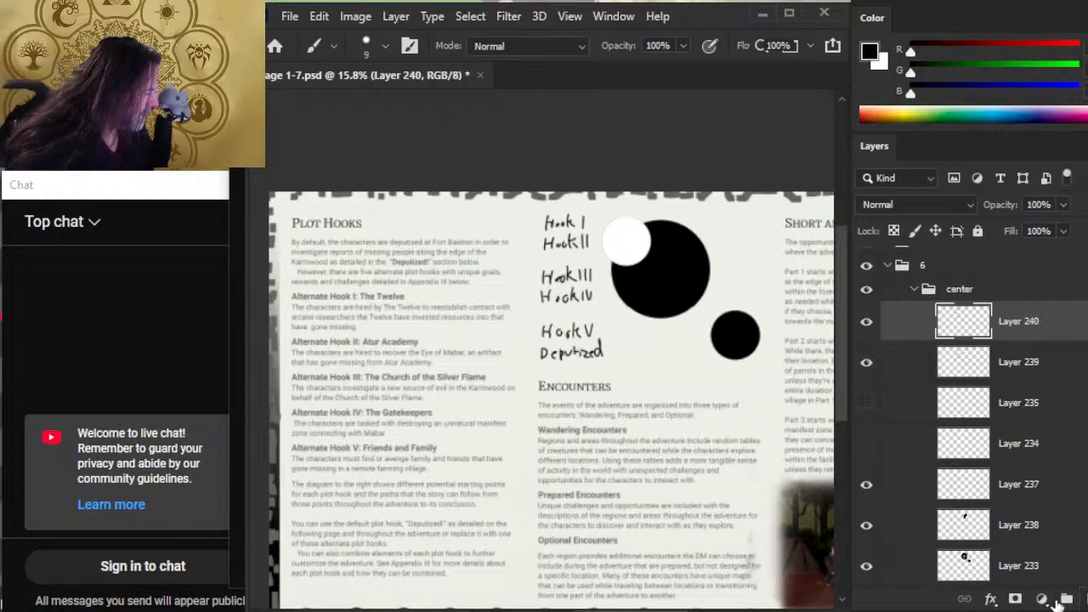
{"action": "left_click", "coordinate": [537, 258]}
{"action": "left_click", "coordinate": [807, 258], "text": "shift"}
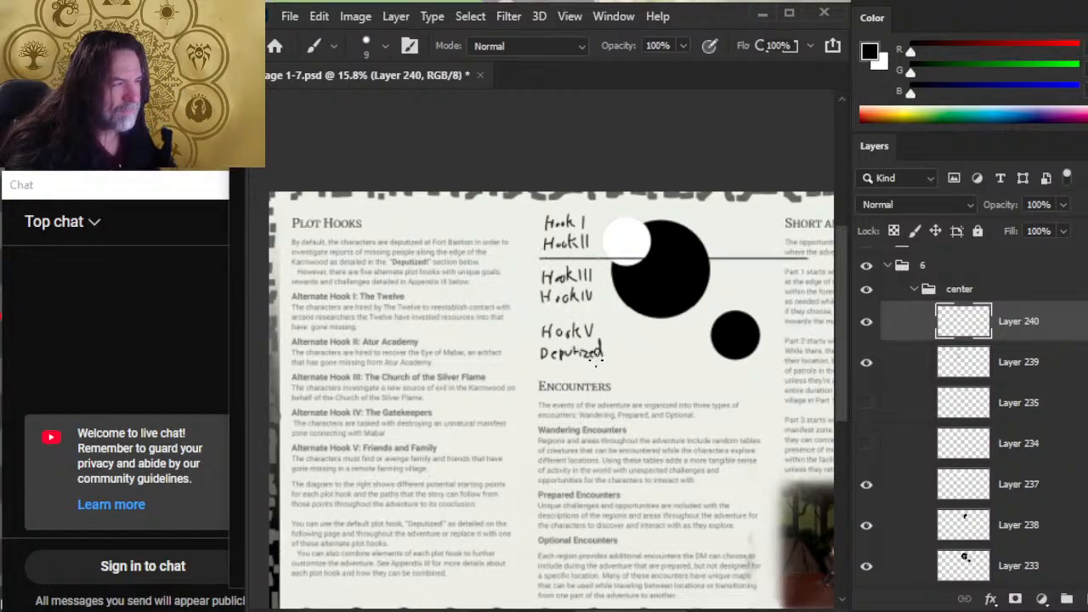
{"action": "left_click", "coordinate": [537, 313]}
{"action": "left_click", "coordinate": [806, 314], "text": "shift"}
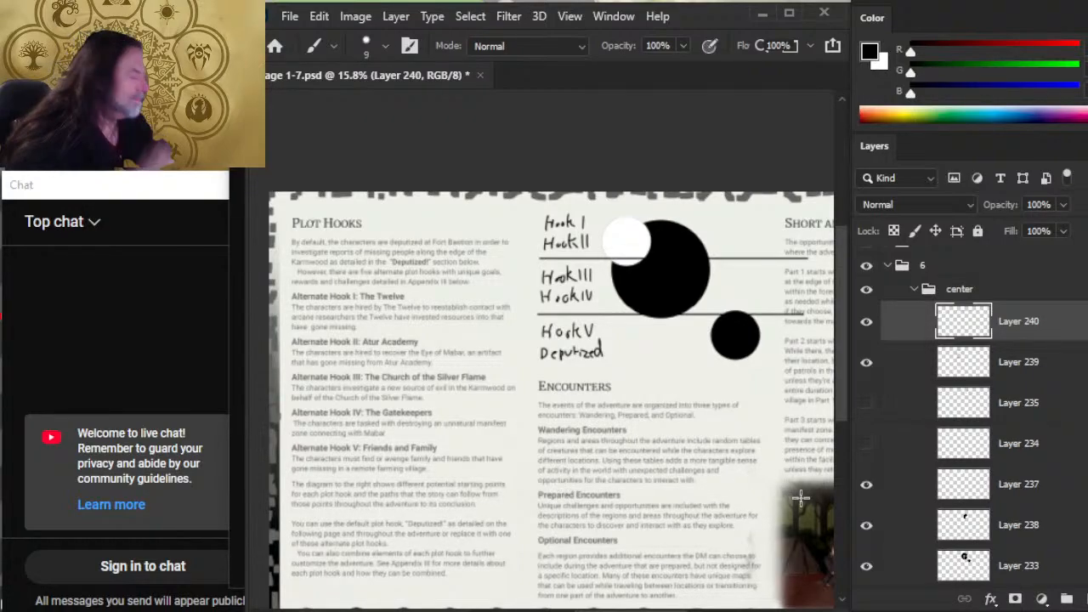
Select Layers 237, 238 and 233 and nudge the white and black circles slightly upward together
{"action": "left_click", "coordinate": [1020, 502]}
{"action": "scroll", "coordinate": [1037, 493], "scroll_direction": "down", "scroll_amount": 2}
{"action": "left_click", "coordinate": [1056, 487], "text": "shift"}
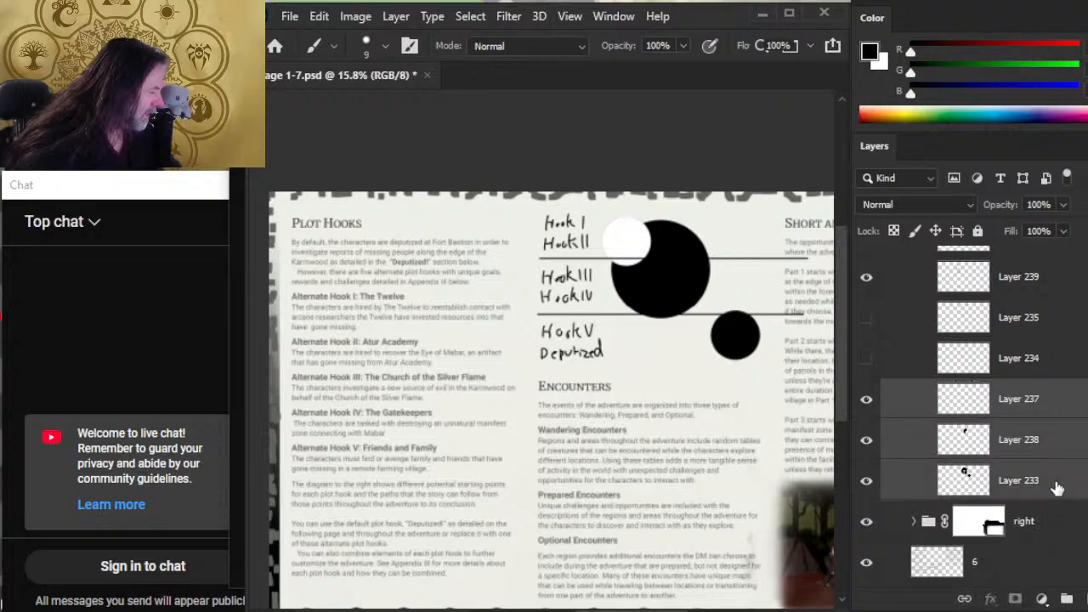
{"action": "key", "text": "v"}
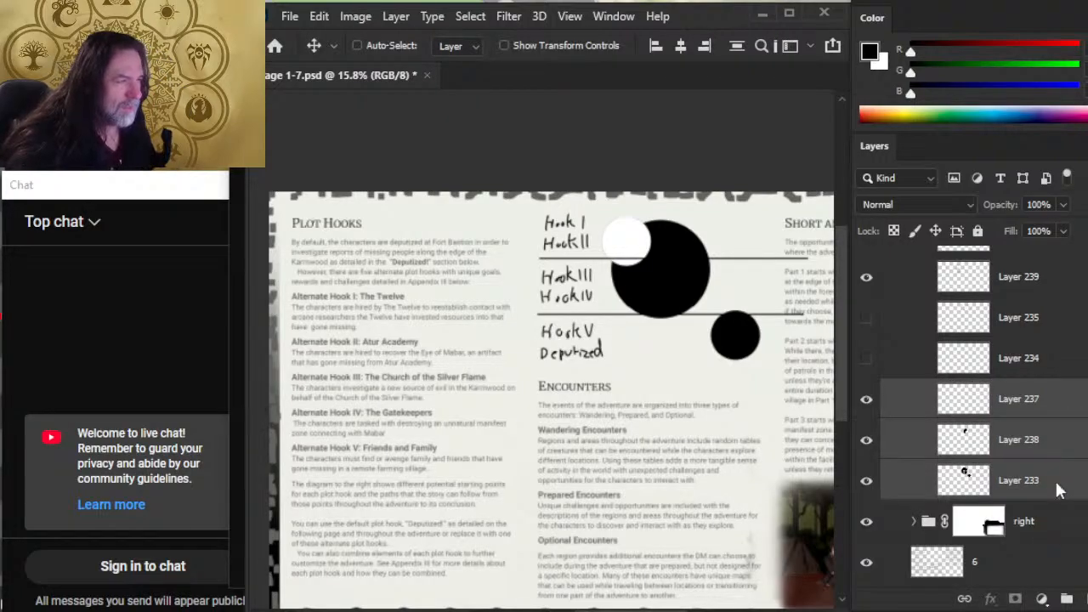
{"action": "key", "text": "Up"}
{"action": "key", "text": "Up"}
{"action": "key", "text": "Up"}
{"action": "key", "text": "Up"}
{"action": "key", "text": "Up"}
{"action": "key", "text": "Down"}
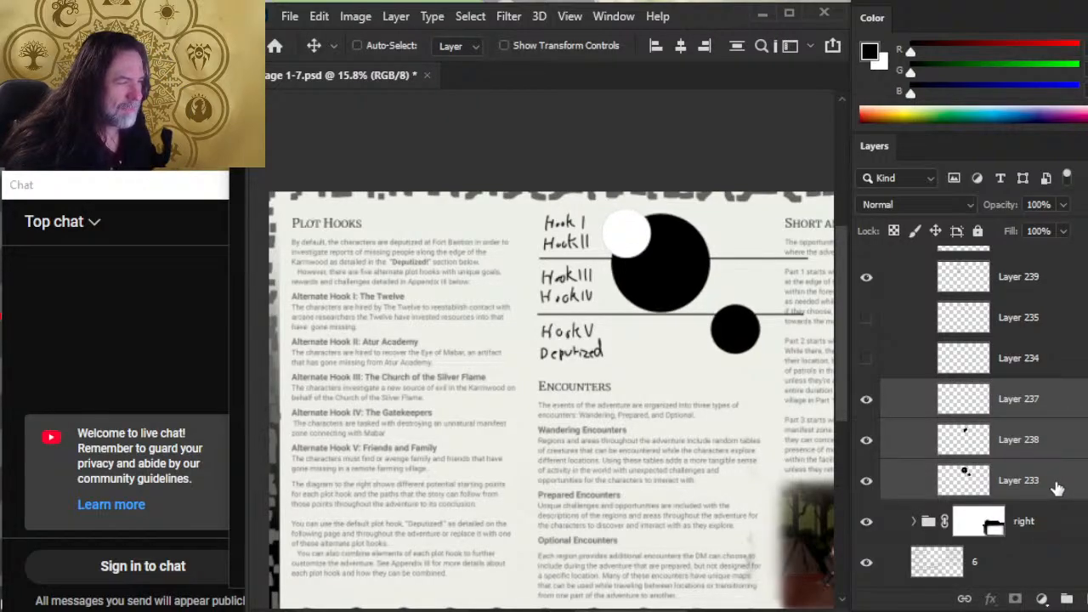
{"action": "key", "text": "Down"}
{"action": "key", "text": "Up"}
{"action": "key", "text": "Up"}
{"action": "key", "text": "Down"}
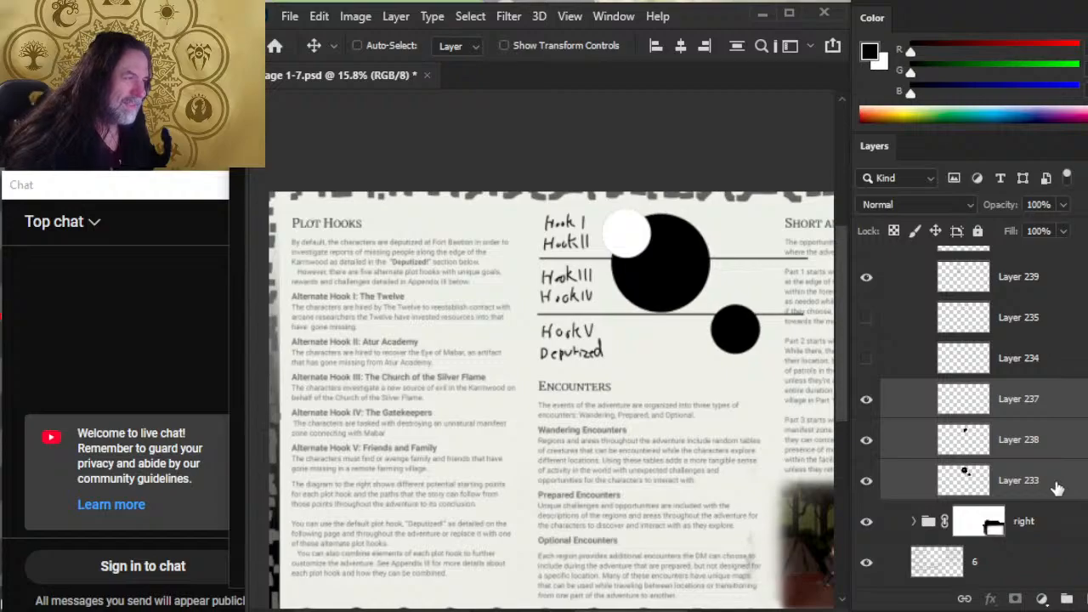
{"action": "key", "text": "Up"}
{"action": "key", "text": "Up"}
{"action": "key", "text": "Up"}
{"action": "key", "text": "Up"}
{"action": "key", "text": "Up"}
{"action": "key", "text": "Down"}
{"action": "key", "text": "Down"}
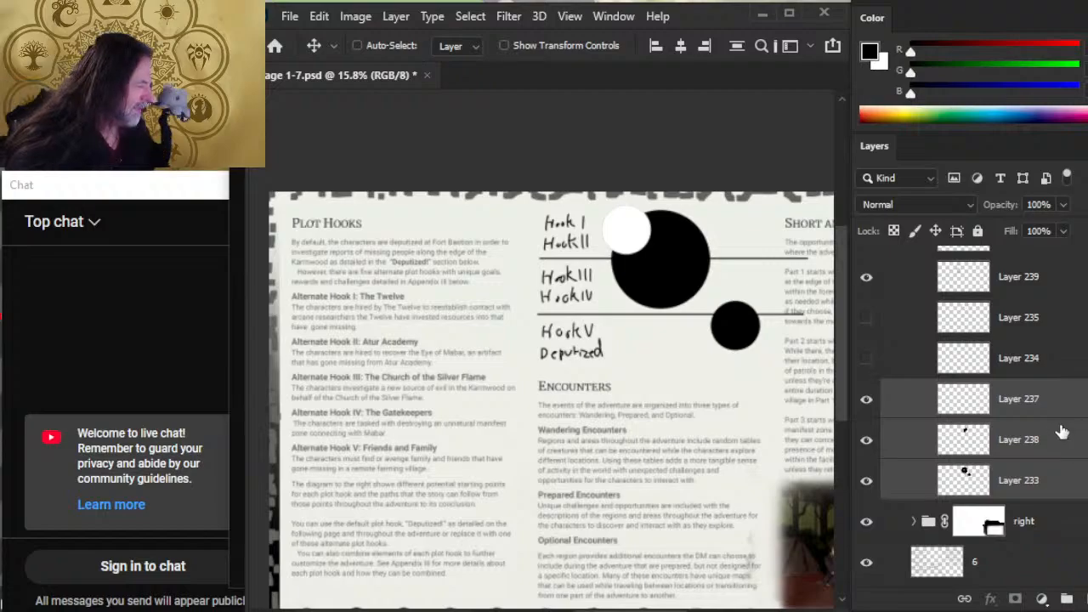
{"action": "left_click", "coordinate": [1041, 450]}
{"action": "left_click_drag", "start_coordinate": [774, 383], "coordinate": [786, 409]}
{"action": "key", "text": "ctrl+z"}
{"action": "left_click", "coordinate": [1031, 414]}
{"action": "key", "text": "ctrl+z"}
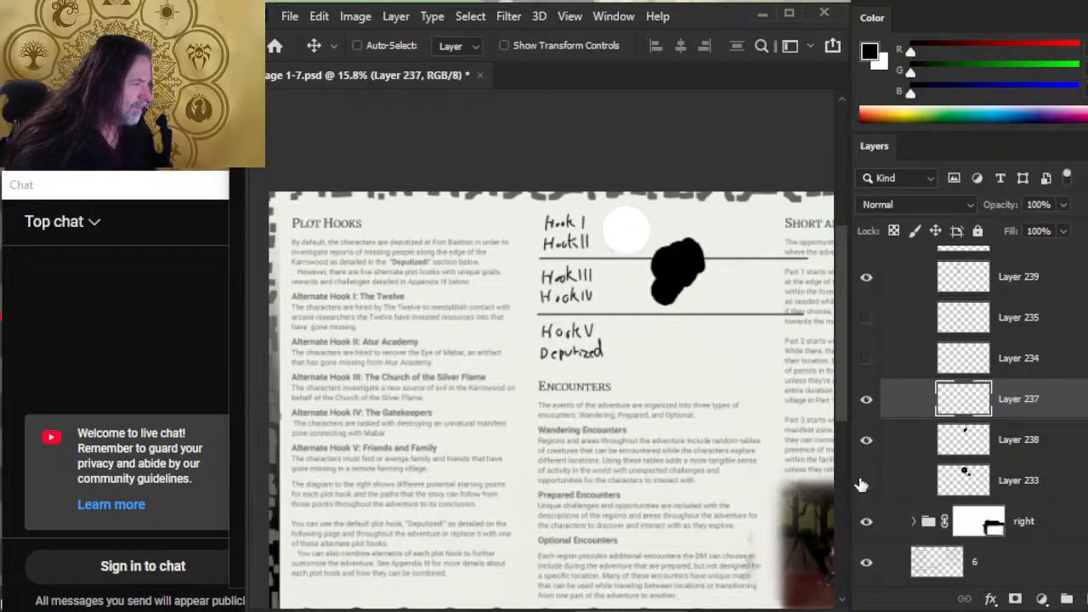
Cut the small black circle from Layer 233 onto its own layer and place that layer beneath Layer 233
{"action": "left_click", "coordinate": [1020, 485]}
{"action": "key", "text": "f"}
{"action": "key", "text": "f"}
{"action": "key", "text": "f"}
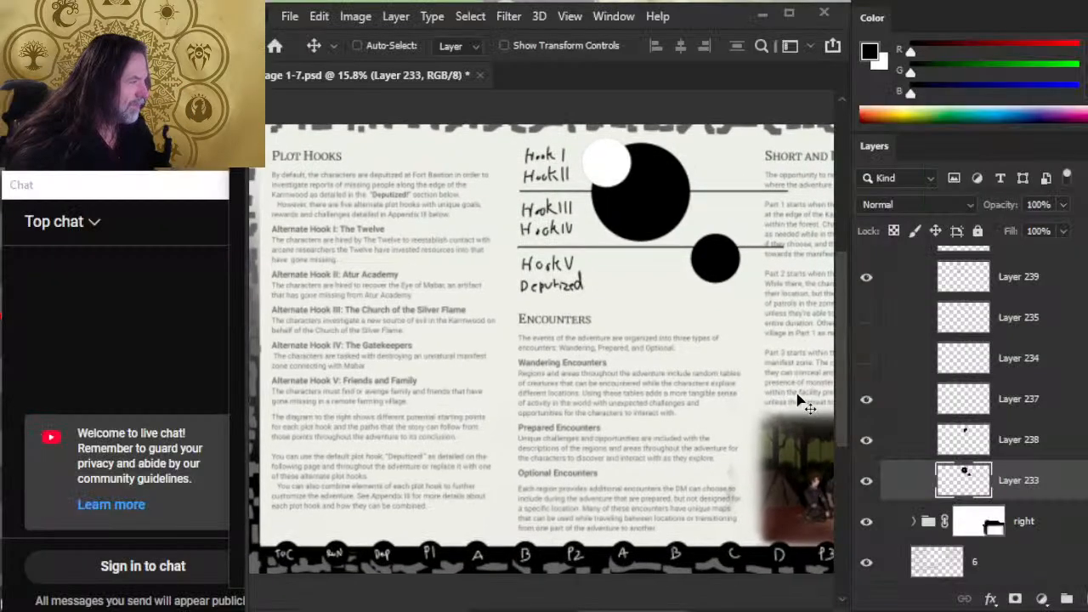
{"action": "key", "text": "l"}
{"action": "mouse_move", "coordinate": [754, 230]}
{"action": "left_mouse_down"}
{"action": "mouse_move", "coordinate": [775, 259]}
{"action": "mouse_move", "coordinate": [753, 231]}
{"action": "left_mouse_up"}
{"action": "key", "text": "ctrl+shift+j"}
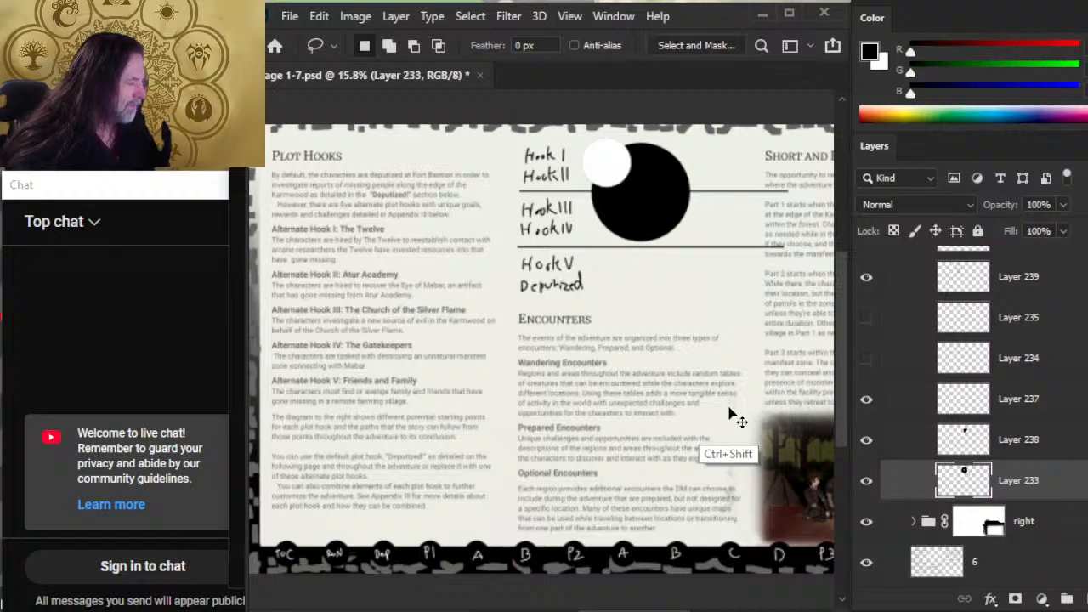
{"action": "left_click_drag", "start_coordinate": [1051, 522], "coordinate": [1012, 465]}
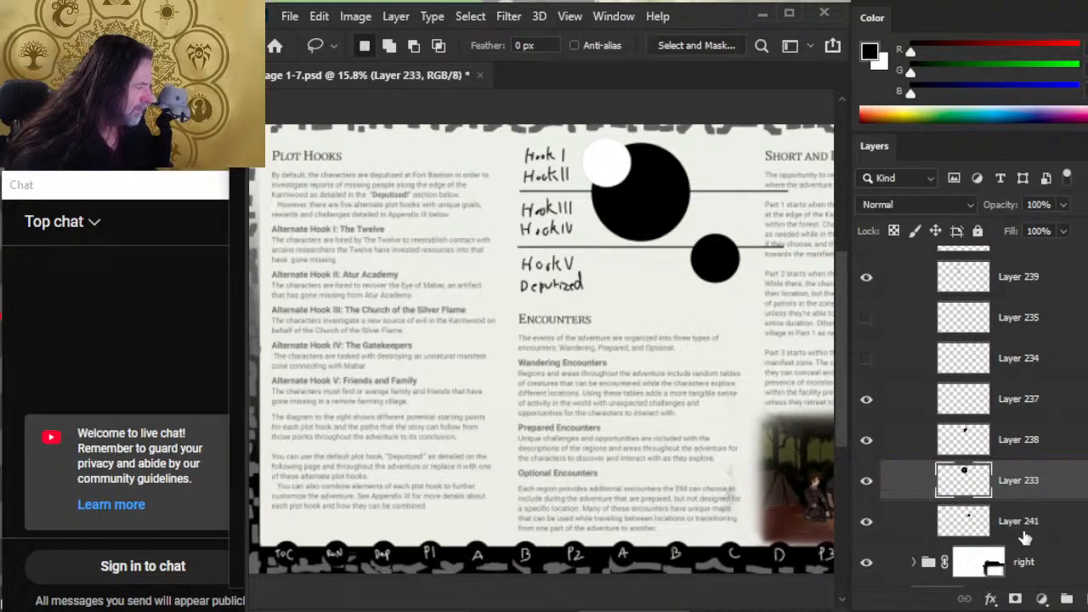
Move the small black circle on Layer 241 down so its upper edge touches the lower dividing line
{"action": "key", "text": "v"}
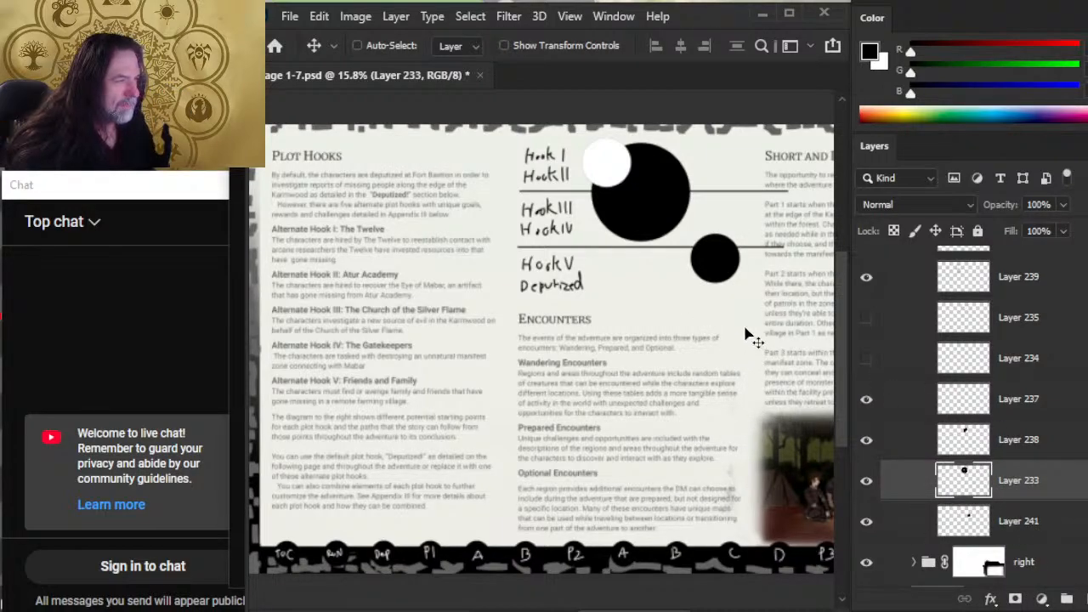
{"action": "left_click_drag", "start_coordinate": [744, 323], "coordinate": [751, 338]}
{"action": "key", "text": "ctrl+z"}
{"action": "left_click", "coordinate": [1018, 521]}
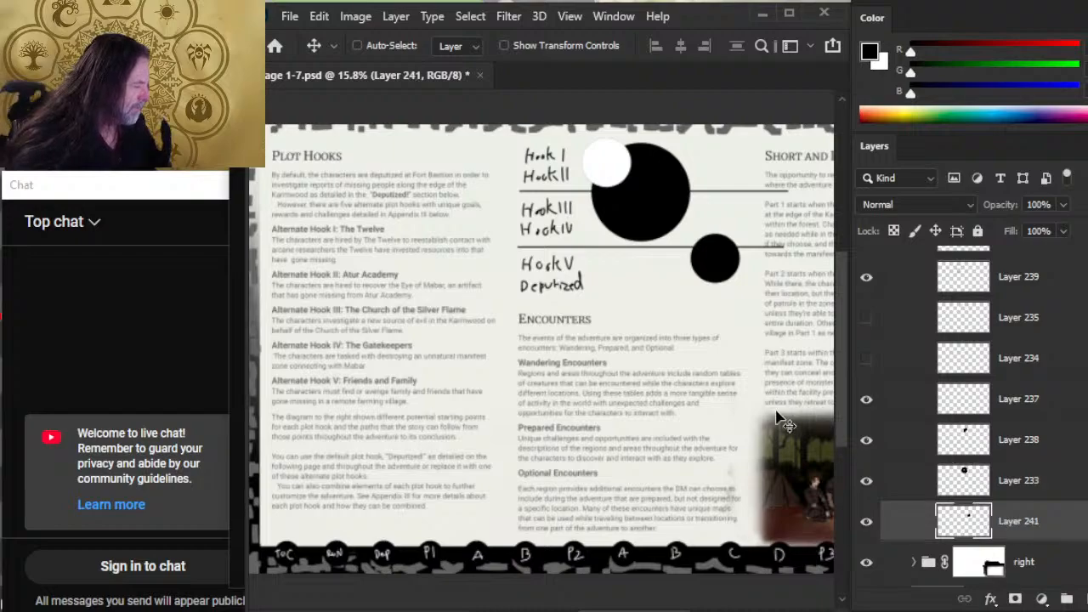
{"action": "left_click_drag", "start_coordinate": [770, 380], "coordinate": [796, 435]}
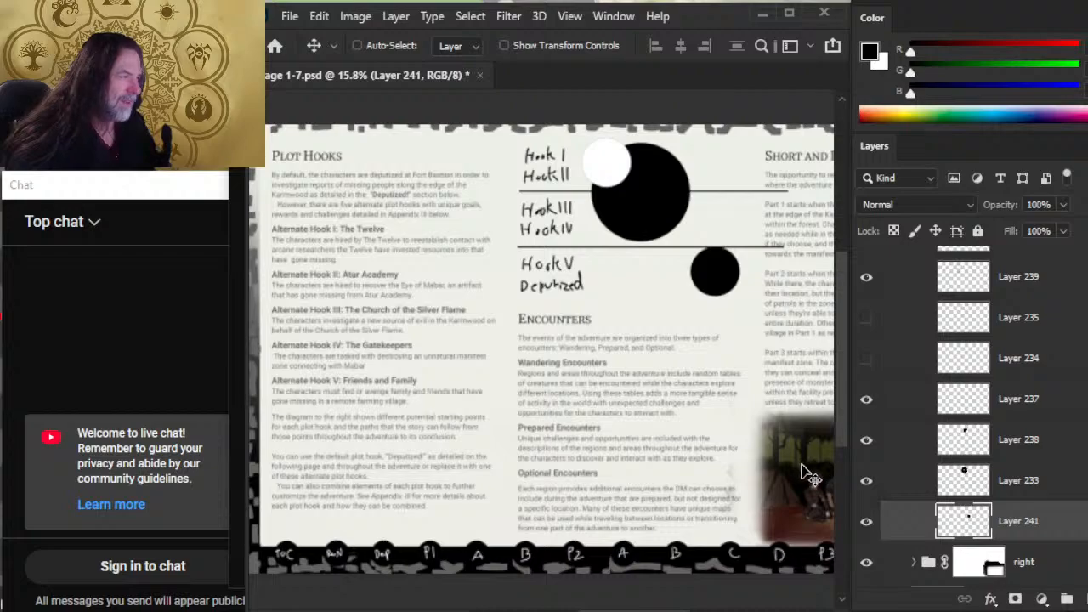
Nudge Layers 237, 238 and 233 together down and right until the large black circle rests on the lower dividing line
{"action": "left_click", "coordinate": [1020, 481]}
{"action": "left_click", "coordinate": [1024, 447], "text": "ctrl"}
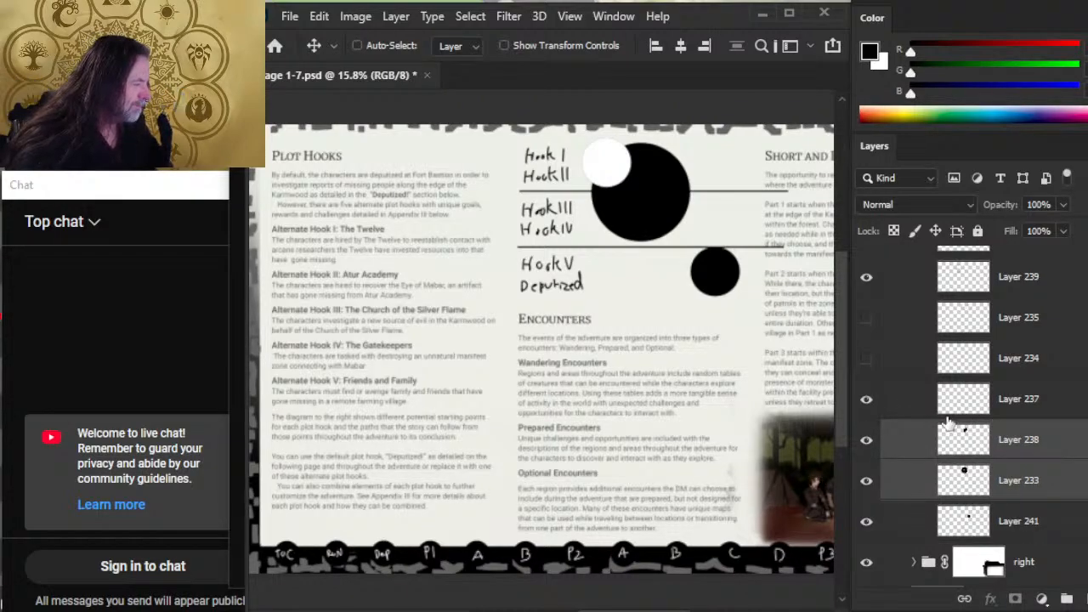
{"action": "left_click", "coordinate": [993, 411], "text": "ctrl"}
{"action": "key", "text": "shift+Down"}
{"action": "key", "text": "shift+Down"}
{"action": "key", "text": "shift+Down"}
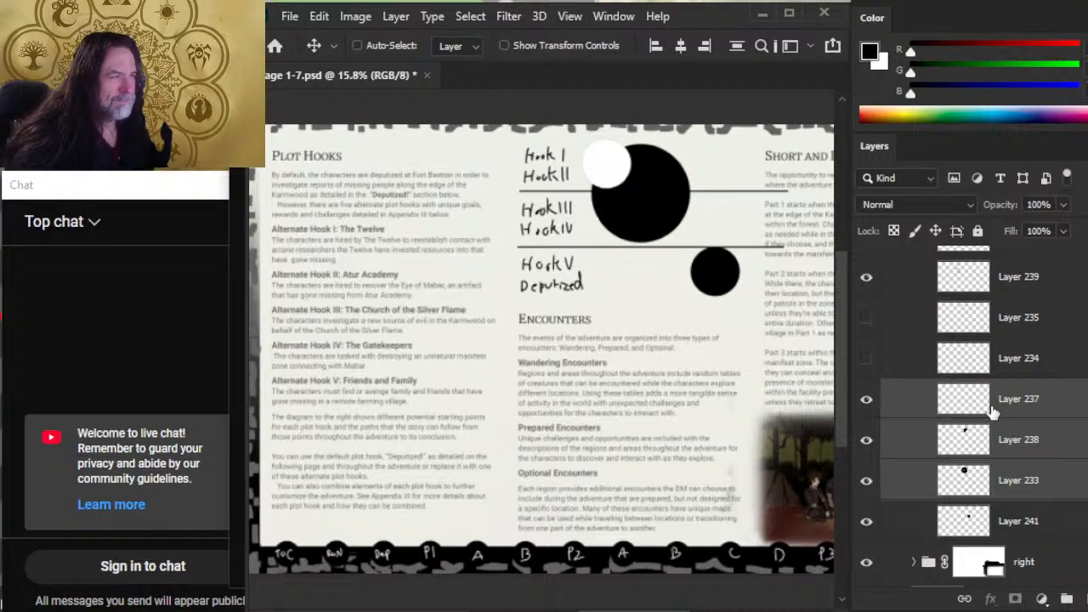
{"action": "key", "text": "shift+Right"}
{"action": "key", "text": "shift+Right"}
{"action": "key", "text": "shift+Right"}
{"action": "key", "text": "shift+Right"}
{"action": "key", "text": "shift+Right"}
{"action": "key", "text": "shift+Right"}
{"action": "key", "text": "shift+Right"}
{"action": "key", "text": "shift+Right"}
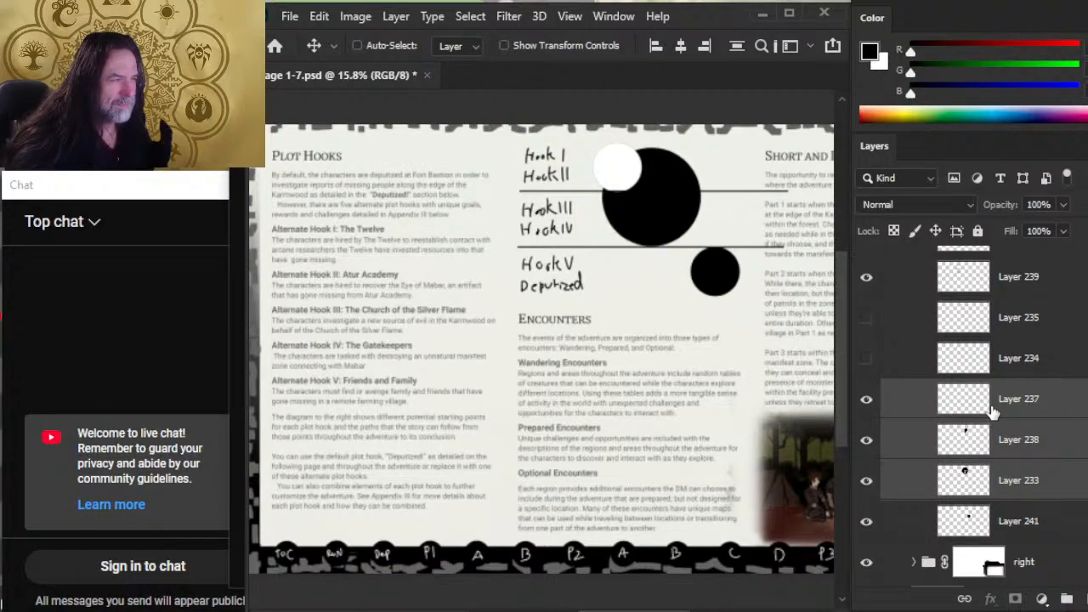
{"action": "key", "text": "shift+Right"}
{"action": "key", "text": "shift+Right"}
{"action": "key", "text": "shift+Right"}
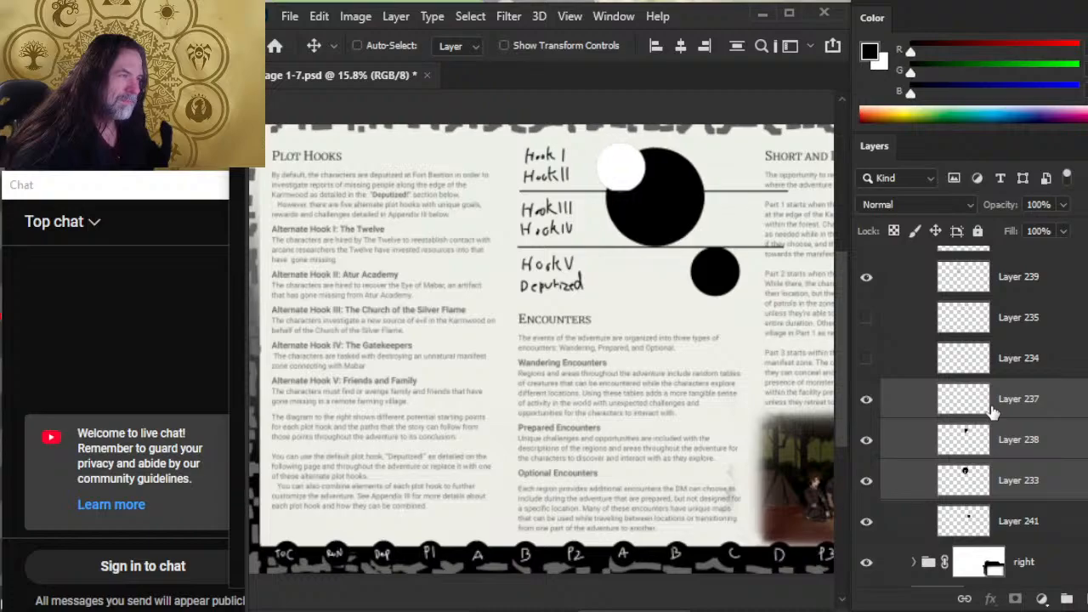
Nudge the white circle on Layer 237 up and right along the large black circle's upper-left edge
{"action": "left_click", "coordinate": [1044, 410]}
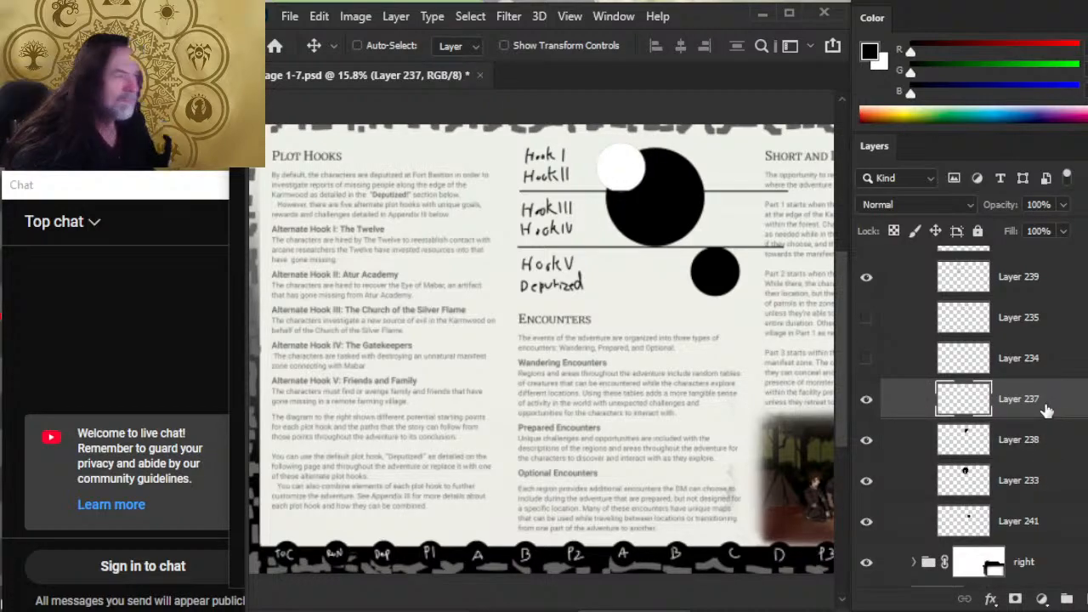
{"action": "key", "text": "shift+Up"}
{"action": "key", "text": "shift+Up"}
{"action": "key", "text": "shift+Up"}
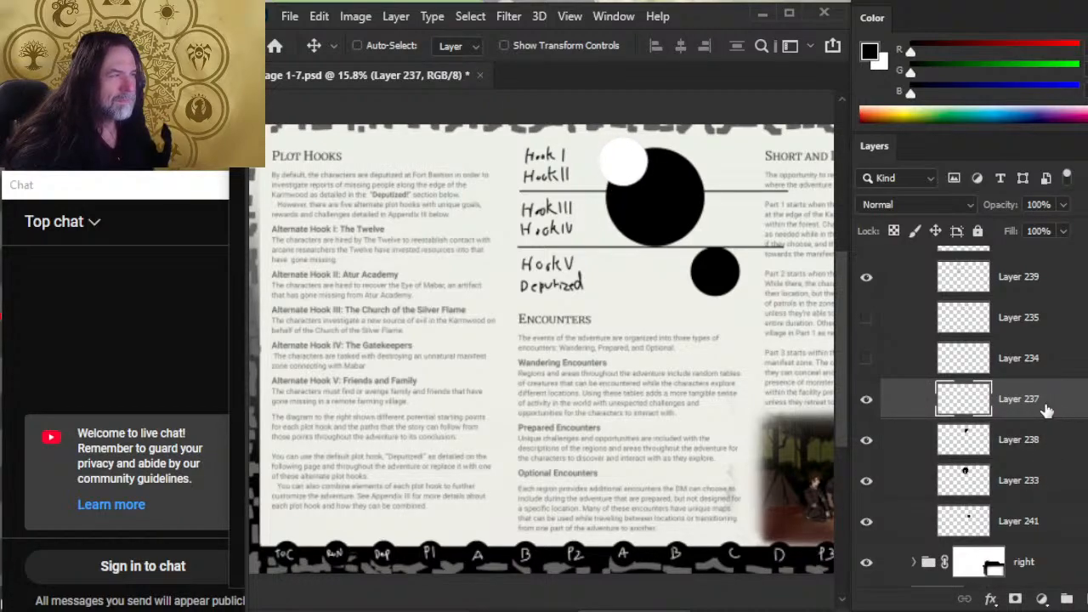
{"action": "key", "text": "shift+Up"}
{"action": "key", "text": "shift+Up"}
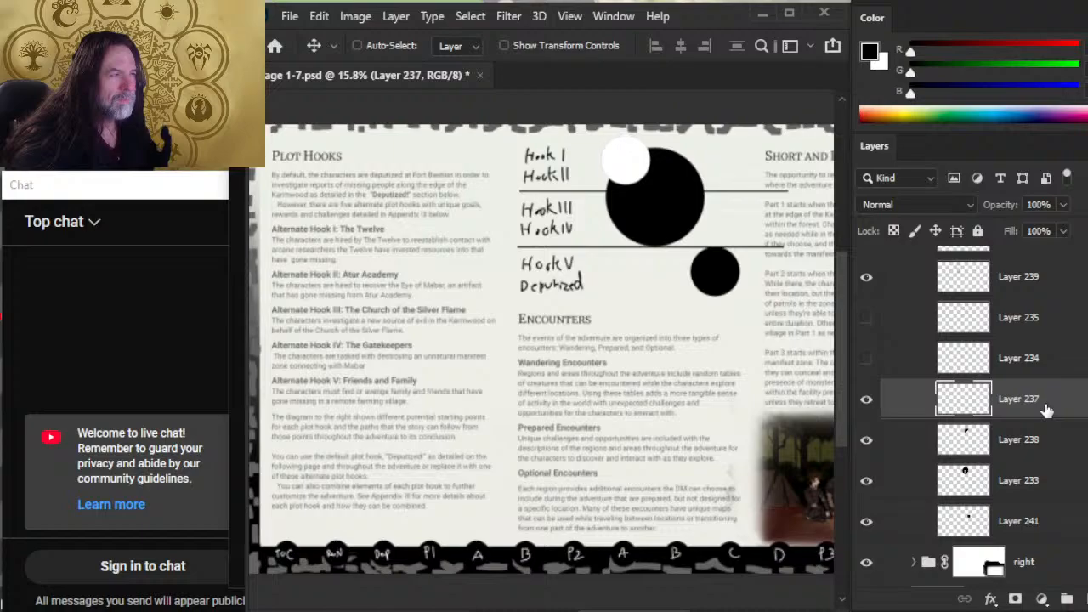
{"action": "key", "text": "shift+Right"}
{"action": "key", "text": "shift+Right"}
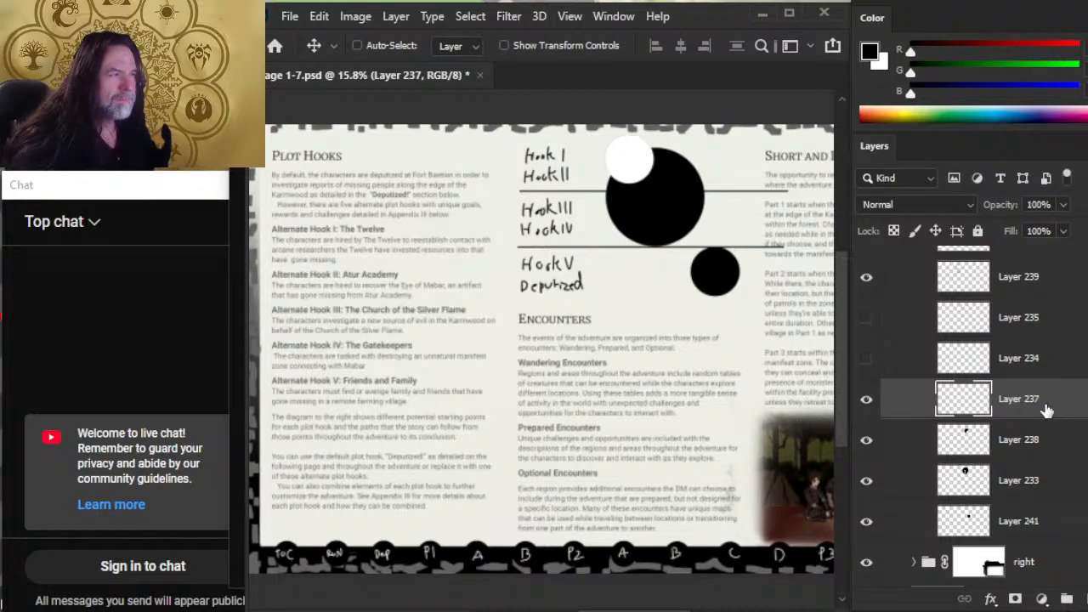
{"action": "key", "text": "shift+Right"}
{"action": "key", "text": "shift+Up"}
{"action": "key", "text": "shift+Right"}
{"action": "key", "text": "shift+Right"}
{"action": "key", "text": "shift+Right"}
{"action": "key", "text": "shift+Right"}
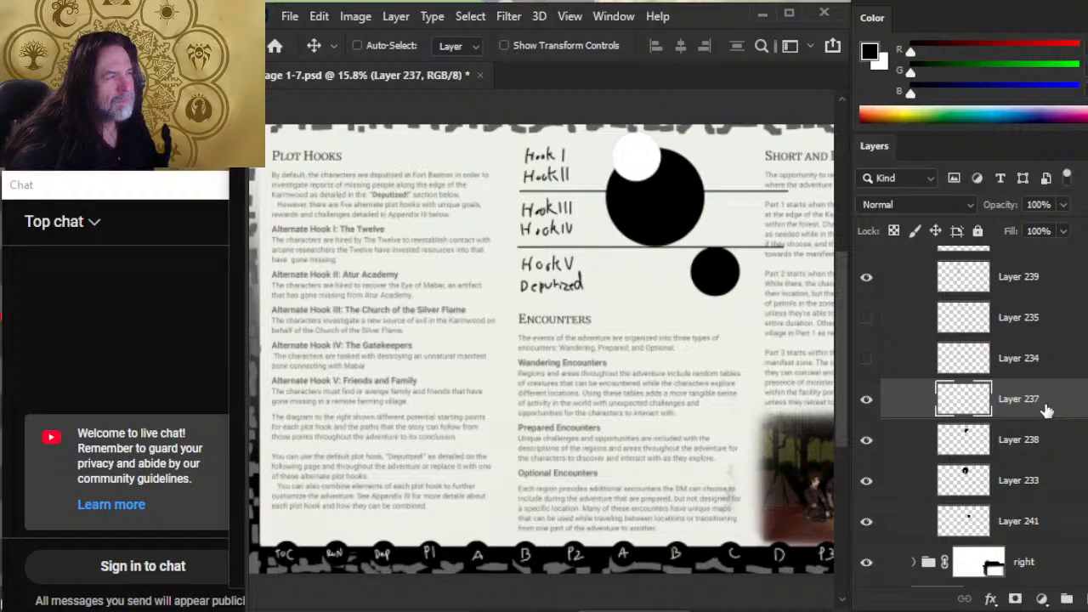
{"action": "key", "text": "shift+Up"}
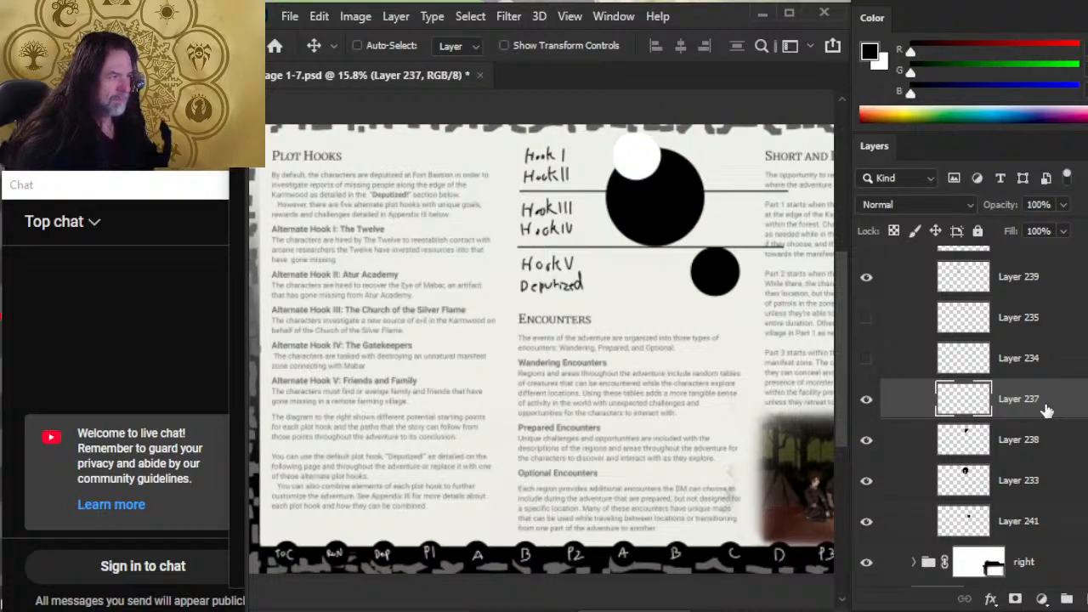
{"action": "key", "text": "shift+Right"}
{"action": "key", "text": "shift+Down"}
{"action": "key", "text": "shift+Right"}
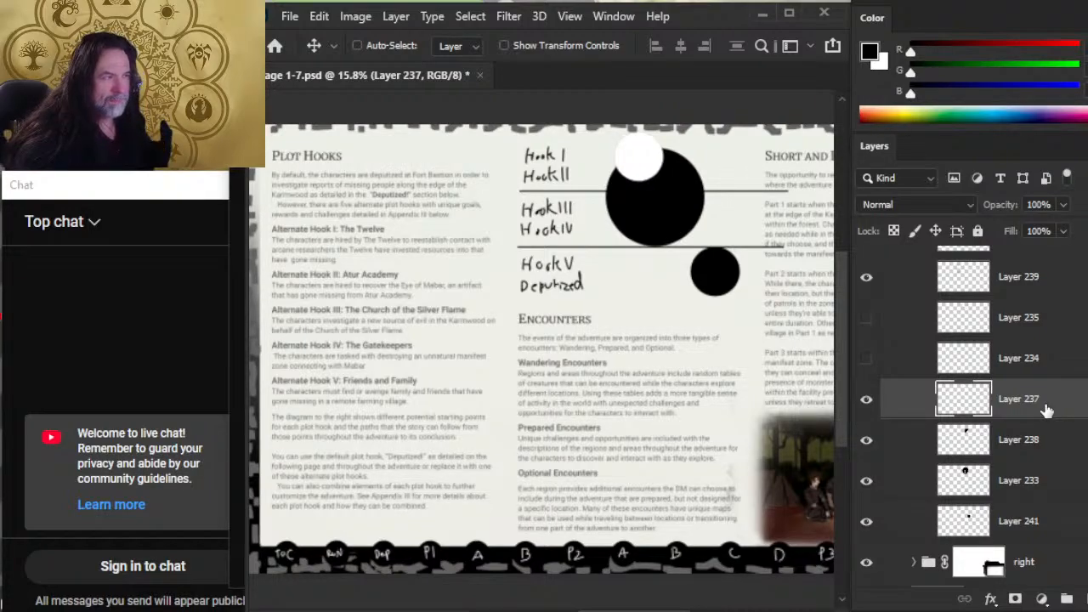
Scale the large black circle on Layers 238 and 233 to about 95.23%, keeping its lower edge on the dividing line
{"action": "left_click", "coordinate": [1030, 442]}
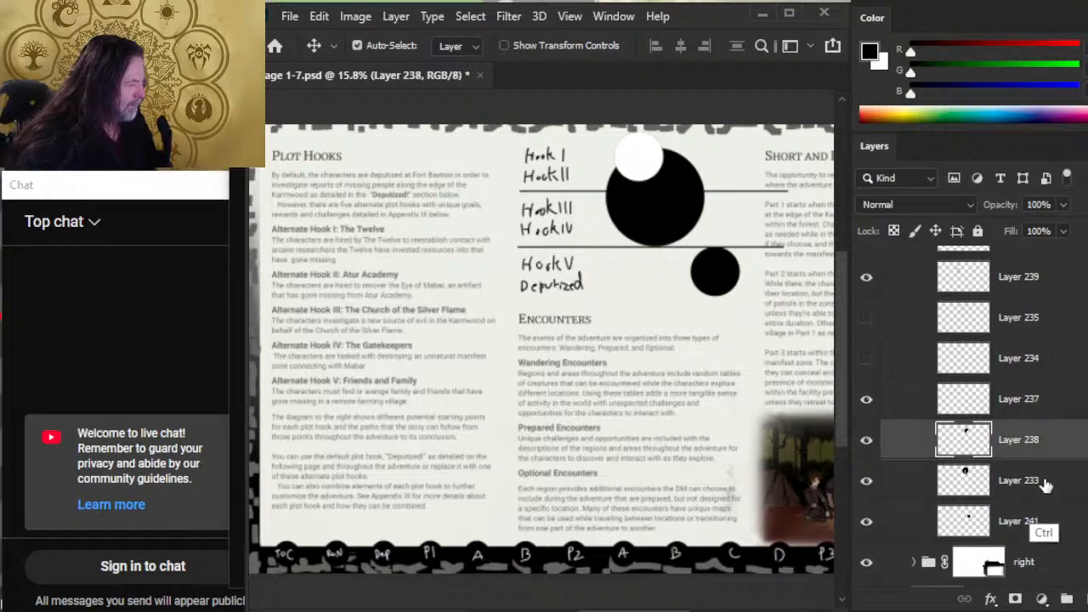
{"action": "left_click", "coordinate": [1045, 482], "text": "ctrl"}
{"action": "key", "text": "l"}
{"action": "right_click", "coordinate": [636, 215]}
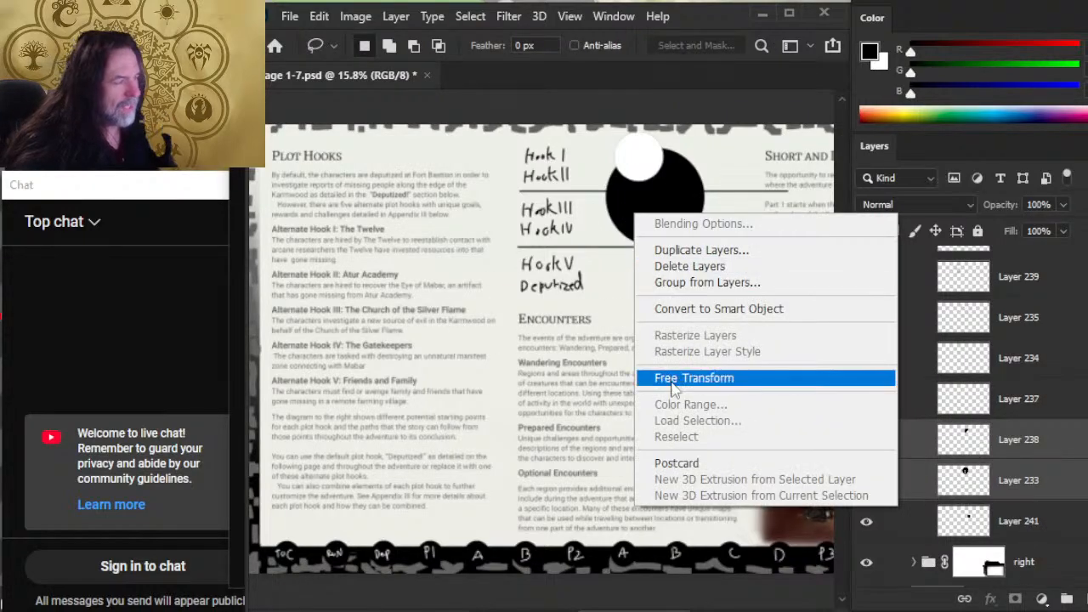
{"action": "left_click", "coordinate": [694, 379]}
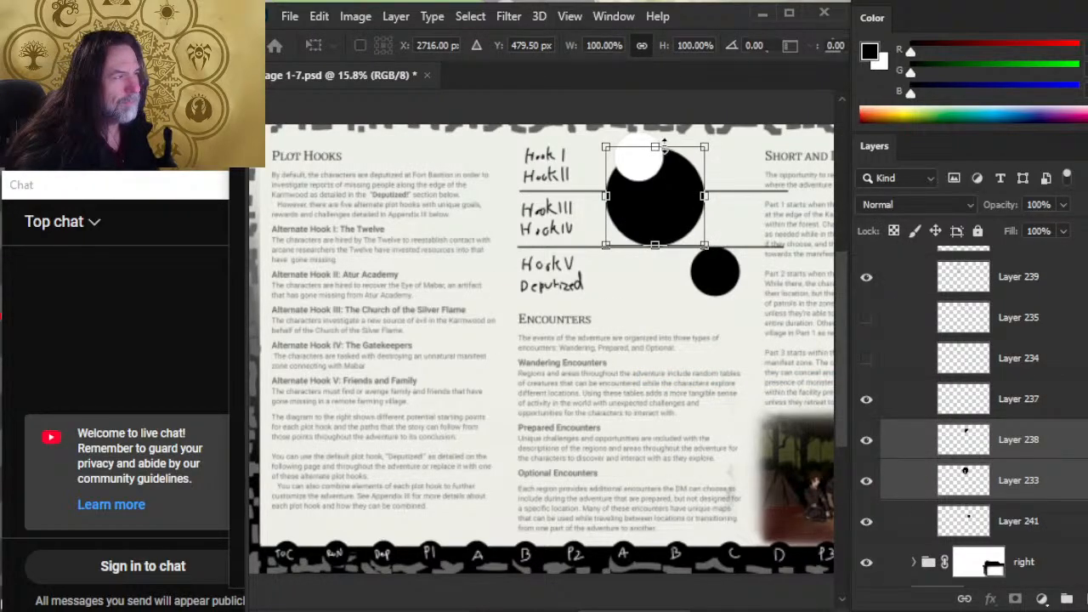
{"action": "left_click_drag", "start_coordinate": [663, 147], "coordinate": [657, 150]}
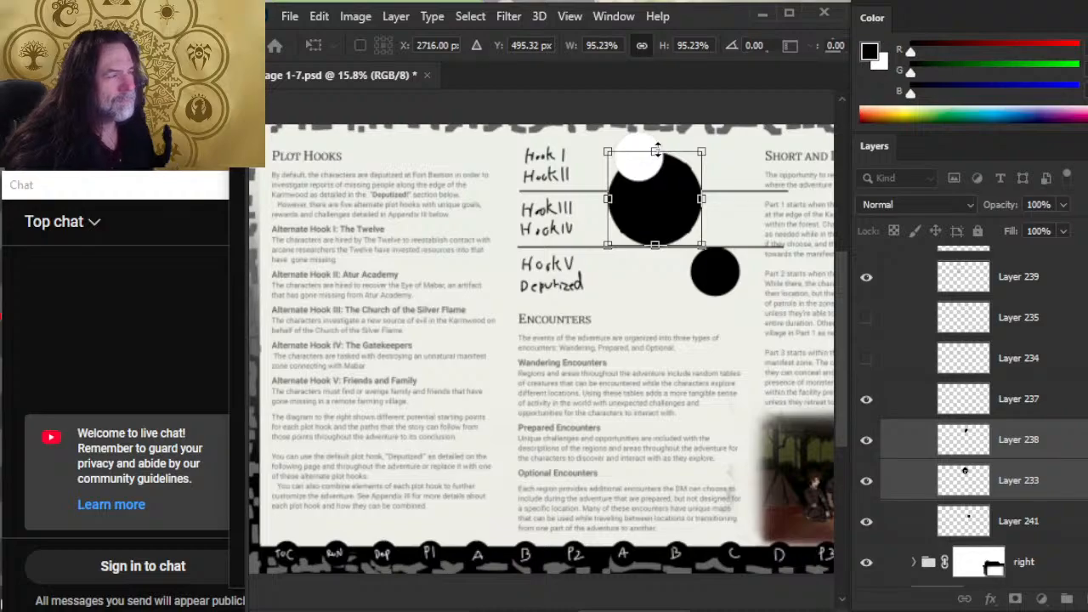
{"action": "key", "text": "Return"}
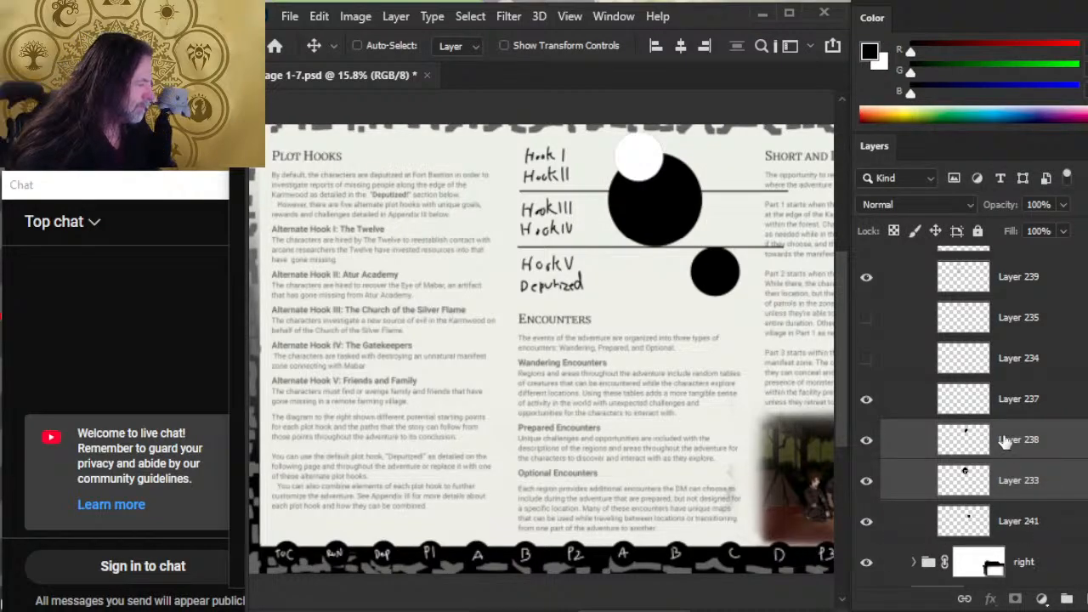
Fine-tune the white circle's position with small nudges left, down and back right against the resized black circle's upper-left edge
{"action": "left_click", "coordinate": [1011, 400]}
{"action": "key", "text": "shift+Left"}
{"action": "key", "text": "shift+Left"}
{"action": "key", "text": "shift+Left"}
{"action": "key", "text": "shift+Left"}
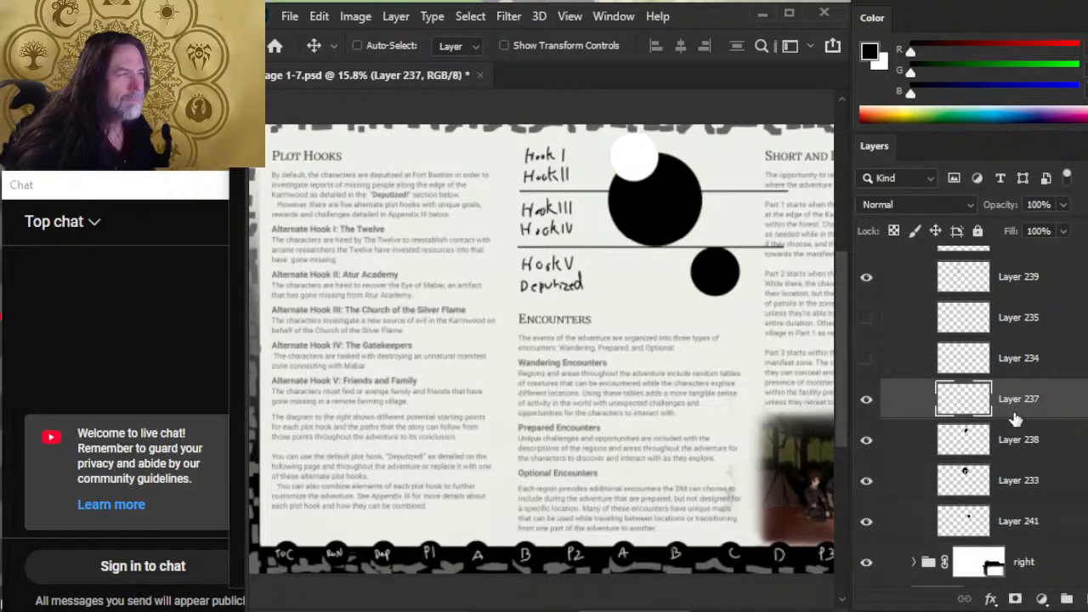
{"action": "key", "text": "shift+Left"}
{"action": "key", "text": "shift+Left"}
{"action": "key", "text": "shift+Left"}
{"action": "key", "text": "shift+Left"}
{"action": "key", "text": "shift+Left"}
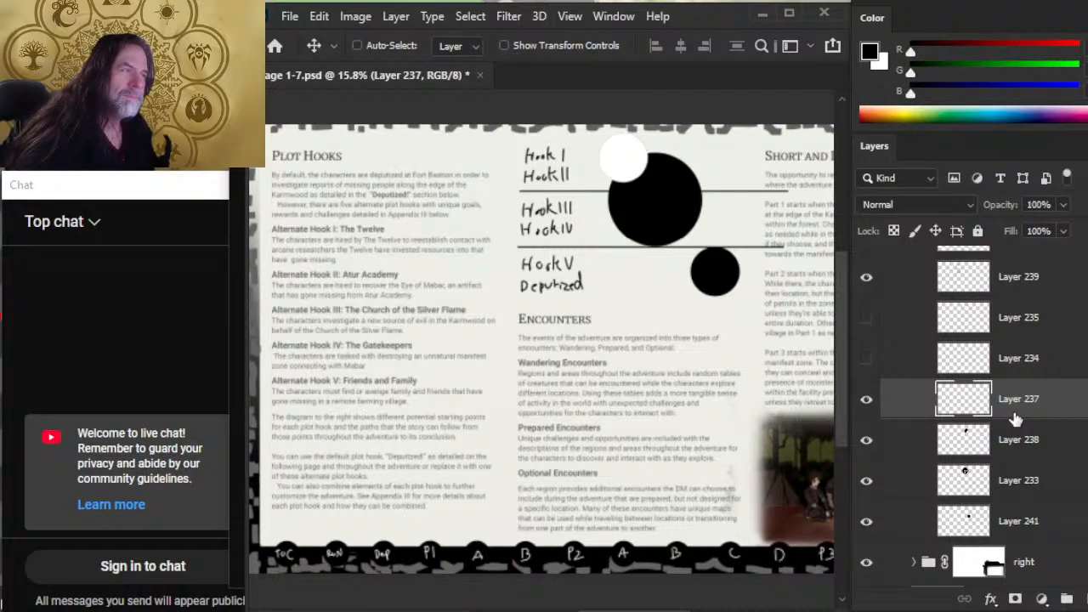
{"action": "key", "text": "shift+Down"}
{"action": "key", "text": "shift+Down"}
{"action": "key", "text": "shift+Down"}
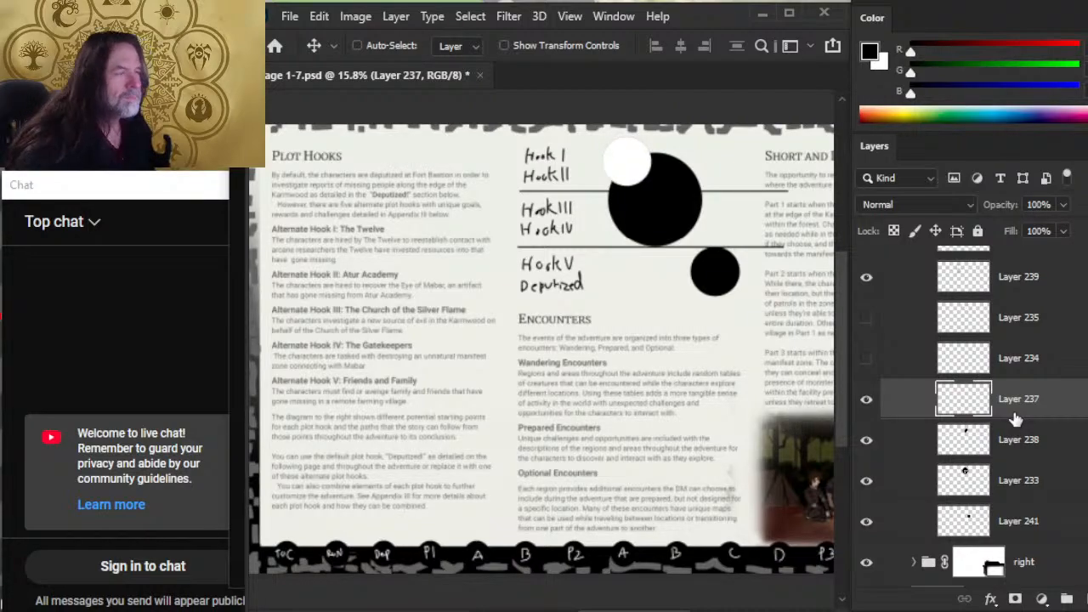
{"action": "key", "text": "shift+Right"}
{"action": "key", "text": "shift+Right"}
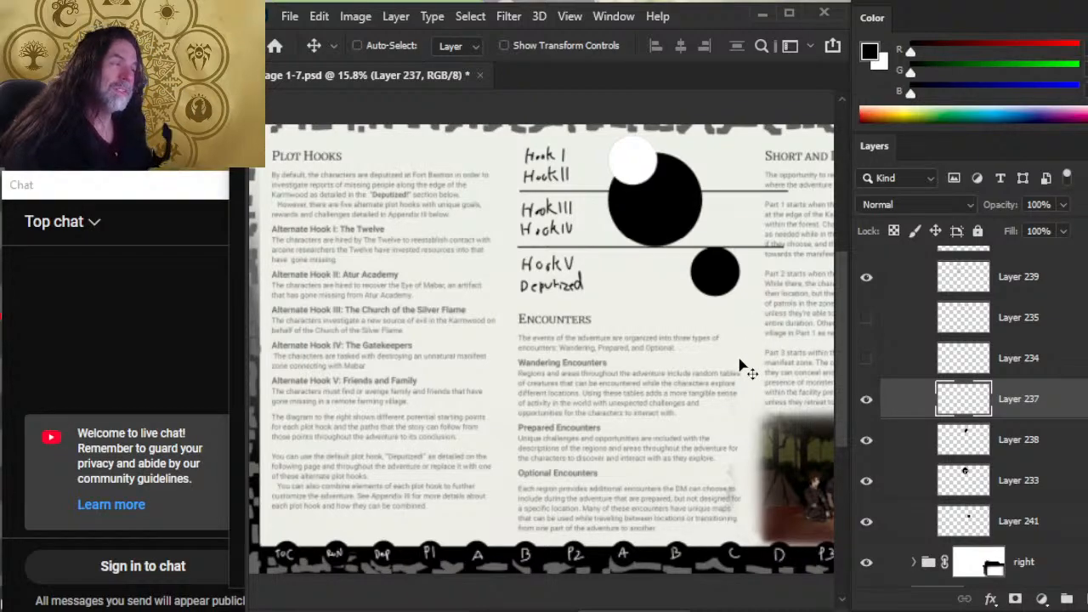
{"action": "key", "text": "shift+Right"}
{"action": "key", "text": "shift+Right"}
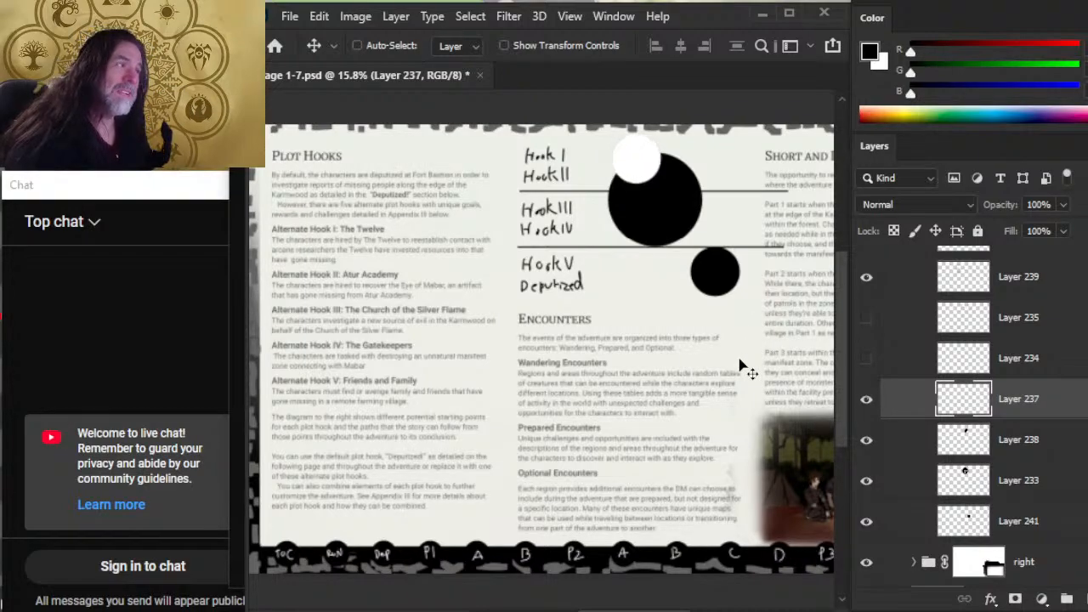
{"action": "key", "text": "shift+Right"}
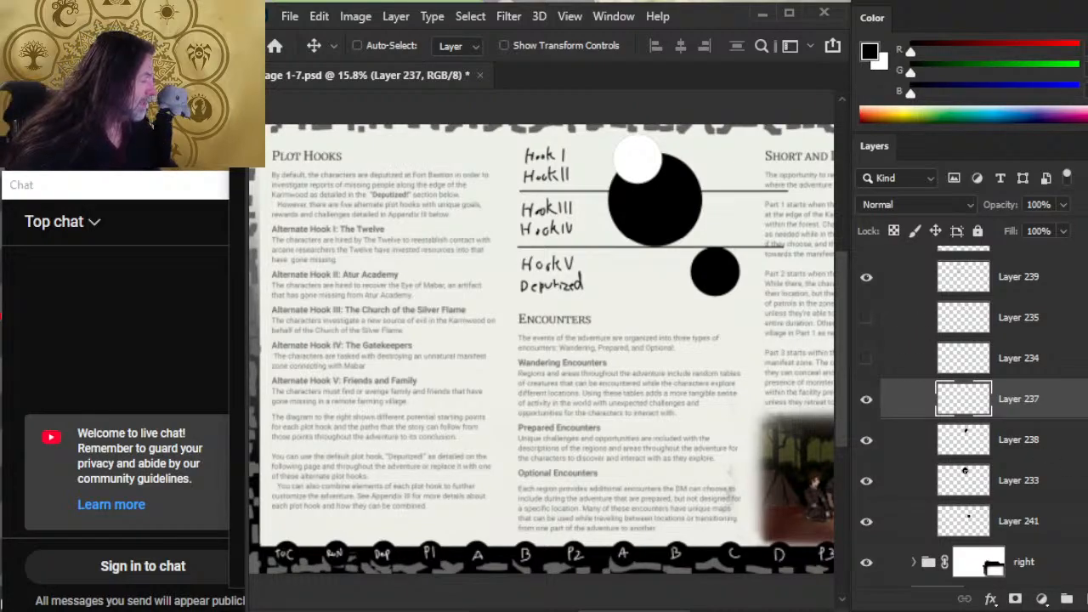
Erase the parts of the two dividing lines on Layer 240 that extend to the right of the black circles
{"action": "scroll", "coordinate": [1003, 323], "scroll_direction": "up", "scroll_amount": 2}
{"action": "left_click", "coordinate": [1007, 319]}
{"action": "key", "text": "e"}
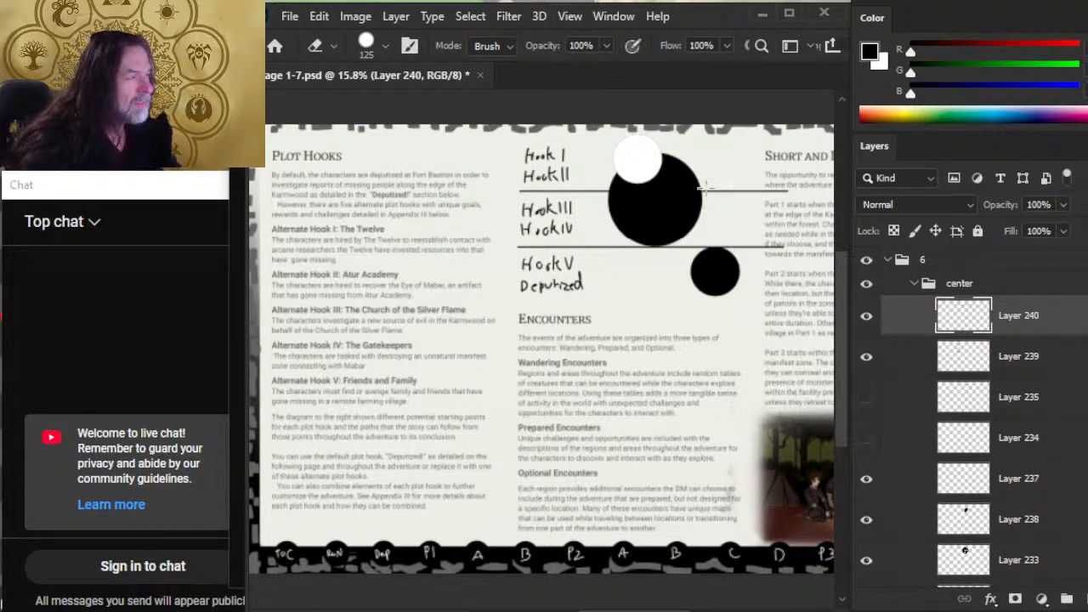
{"action": "key", "text": "bracketright"}
{"action": "key", "text": "bracketright"}
{"action": "key", "text": "bracketright"}
{"action": "key", "text": "bracketright"}
{"action": "key", "text": "bracketright"}
{"action": "key", "text": "bracketright"}
{"action": "key", "text": "bracketright"}
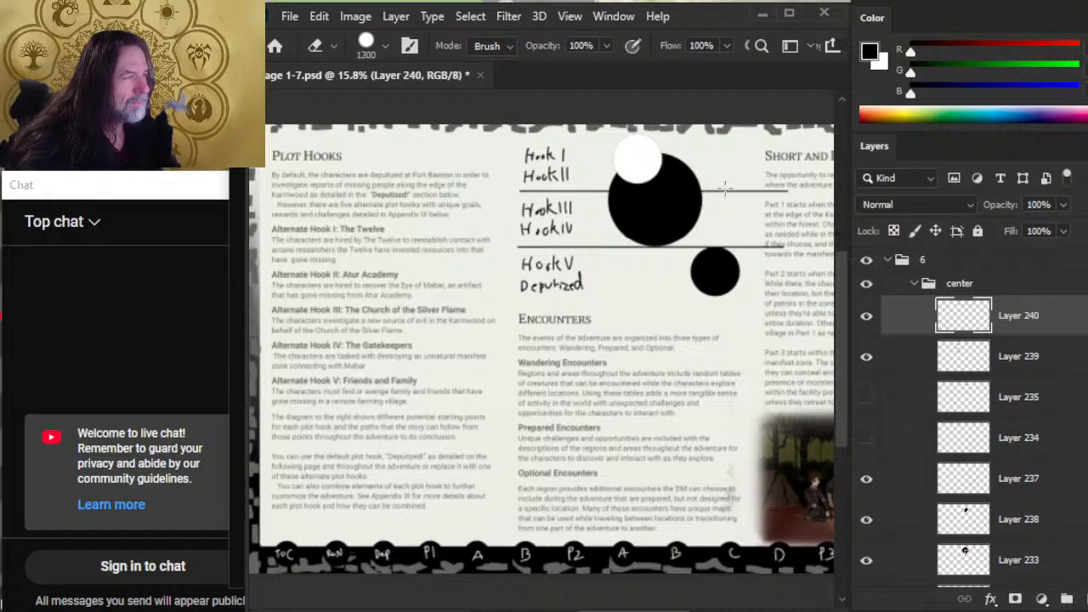
{"action": "key", "text": "bracketright"}
{"action": "key", "text": "bracketright"}
{"action": "key", "text": "bracketright"}
{"action": "key", "text": "bracketleft"}
{"action": "key", "text": "bracketleft"}
{"action": "key", "text": "bracketleft"}
{"action": "key", "text": "bracketleft"}
{"action": "key", "text": "bracketleft"}
{"action": "key", "text": "bracketleft"}
{"action": "key", "text": "bracketleft"}
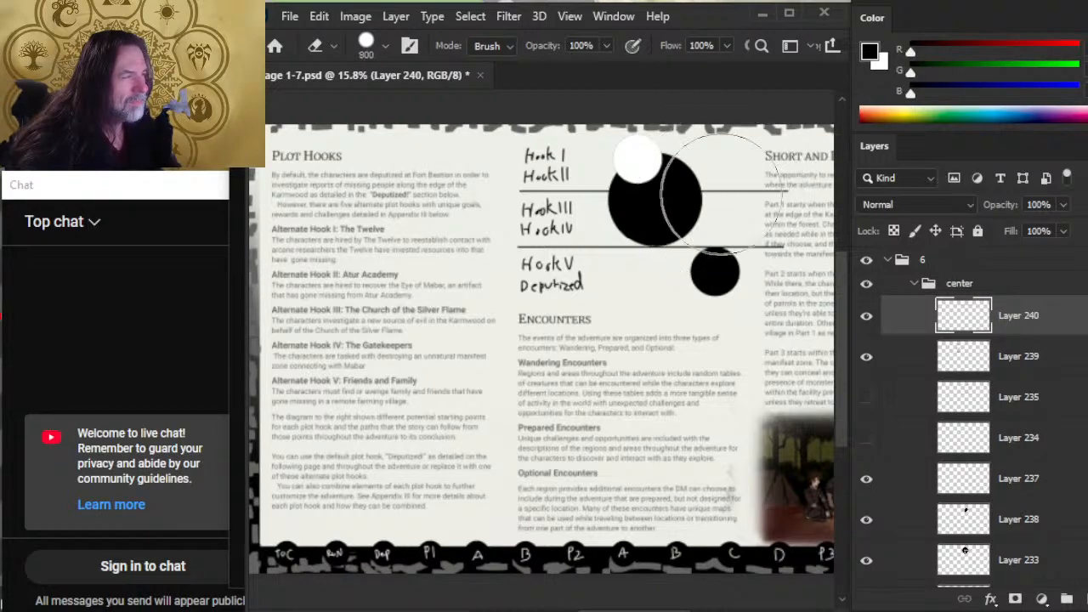
{"action": "key", "text": "bracketleft"}
{"action": "key", "text": "bracketleft"}
{"action": "key", "text": "bracketleft"}
{"action": "key", "text": "bracketleft"}
{"action": "key", "text": "bracketleft"}
{"action": "key", "text": "bracketleft"}
{"action": "key", "text": "bracketleft"}
{"action": "key", "text": "bracketleft"}
{"action": "key", "text": "bracketleft"}
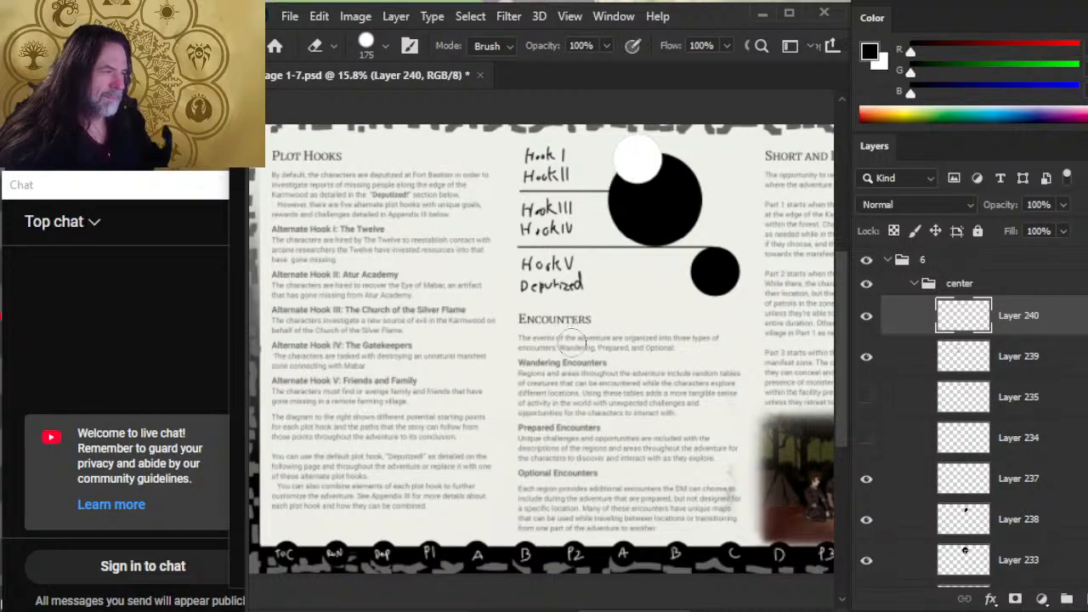
Shift the handwritten Hook I to Hook IV labels on Layer 239 slightly down together
{"action": "left_click", "coordinate": [911, 364]}
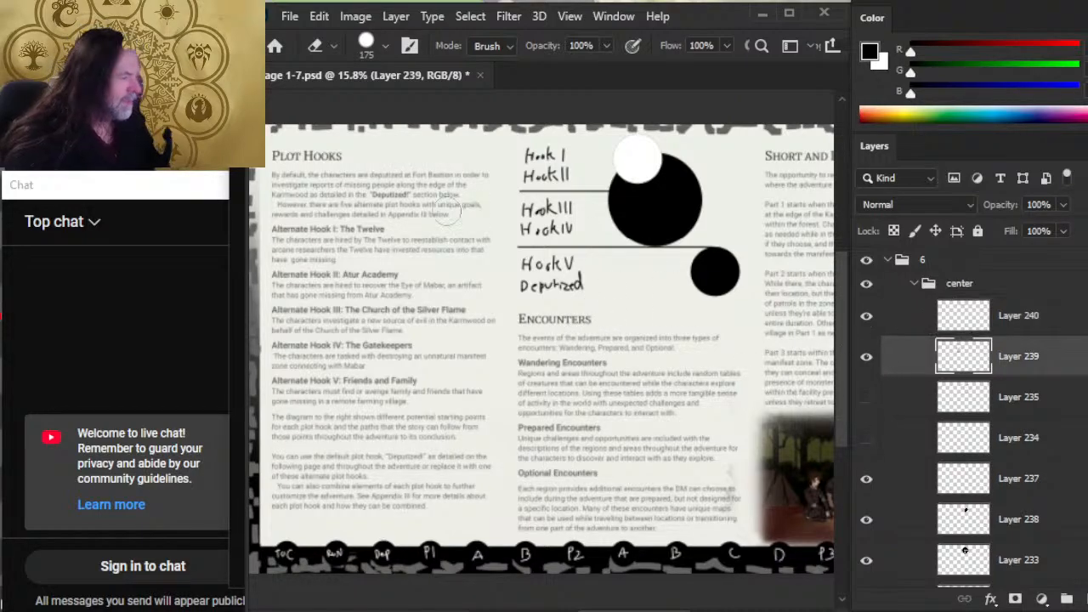
{"action": "key", "text": "l"}
{"action": "mouse_move", "coordinate": [513, 134]}
{"action": "left_mouse_down"}
{"action": "mouse_move", "coordinate": [487, 197]}
{"action": "mouse_move", "coordinate": [491, 234]}
{"action": "mouse_move", "coordinate": [558, 248]}
{"action": "mouse_move", "coordinate": [583, 246]}
{"action": "mouse_move", "coordinate": [616, 213]}
{"action": "mouse_move", "coordinate": [585, 153]}
{"action": "left_mouse_up"}
{"action": "key", "text": "v"}
{"action": "key", "text": "ctrl+d"}
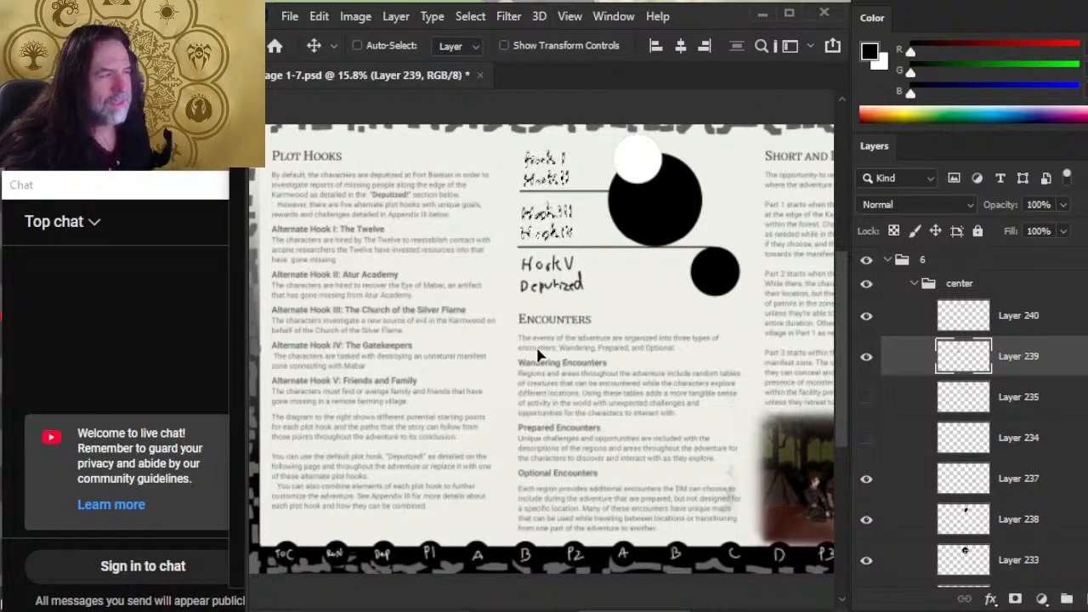
Select only the Hook I and Hook II labels and nudge them a little further down toward the upper dividing line
{"action": "key", "text": "l"}
{"action": "mouse_move", "coordinate": [534, 130]}
{"action": "left_mouse_down"}
{"action": "mouse_move", "coordinate": [578, 145]}
{"action": "mouse_move", "coordinate": [519, 189]}
{"action": "mouse_move", "coordinate": [608, 174]}
{"action": "mouse_move", "coordinate": [505, 140]}
{"action": "mouse_move", "coordinate": [532, 131]}
{"action": "left_mouse_up"}
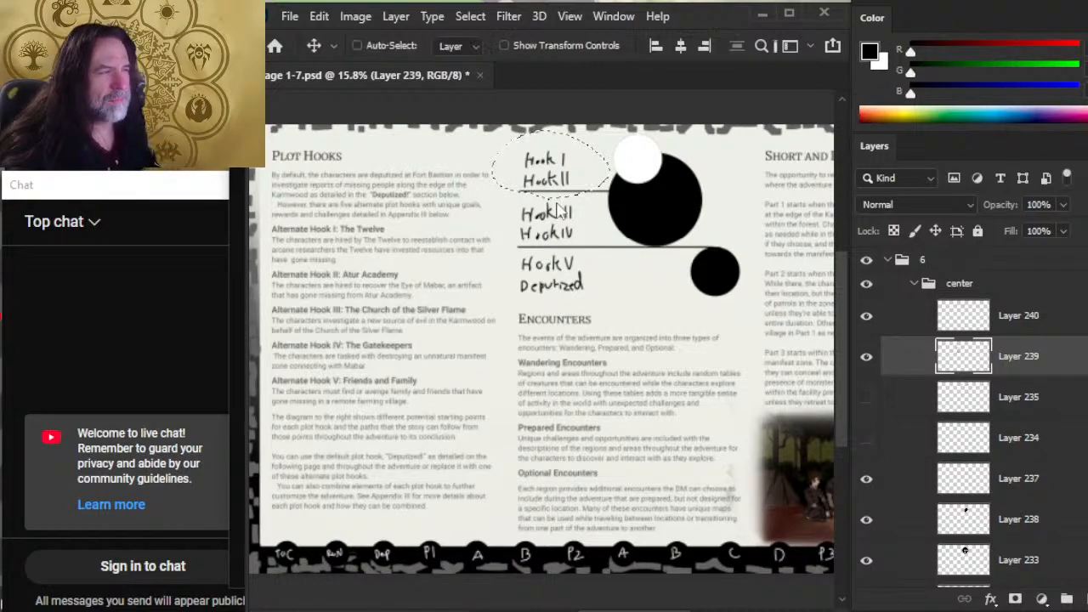
{"action": "key", "text": "ctrl+Down"}
{"action": "key", "text": "ctrl+Down"}
{"action": "key", "text": "ctrl+Down"}
{"action": "key", "text": "ctrl+d"}
Select the upper dividing line on Layer 240 and move it down slightly, midway between Hook II and Hook III
{"action": "left_click", "coordinate": [962, 318]}
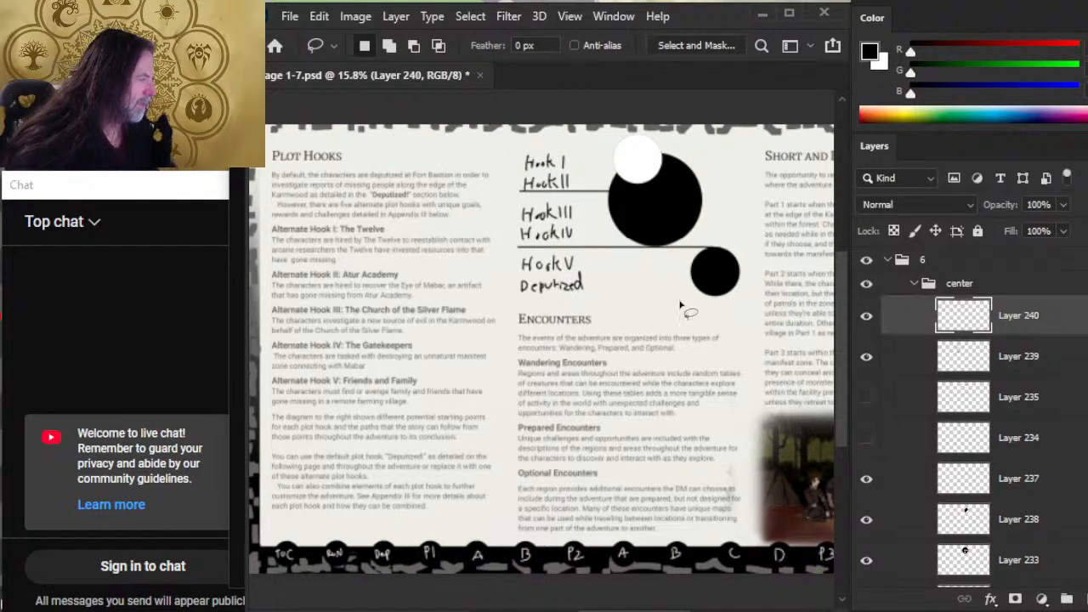
{"action": "key", "text": "v"}
{"action": "key", "text": "l"}
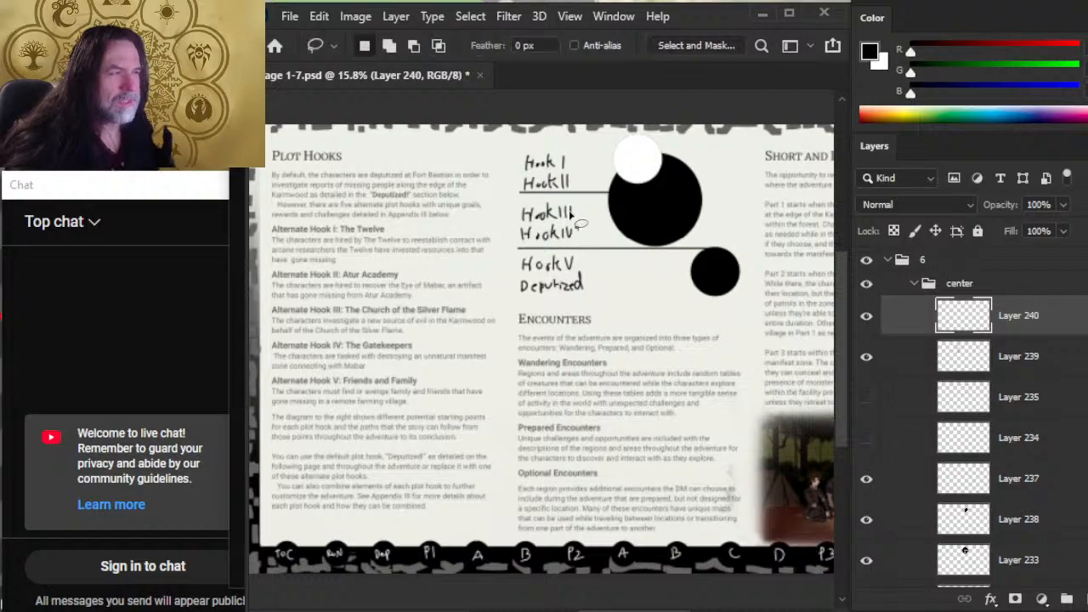
{"action": "mouse_move", "coordinate": [597, 160]}
{"action": "left_mouse_down"}
{"action": "mouse_move", "coordinate": [503, 152]}
{"action": "mouse_move", "coordinate": [492, 200]}
{"action": "mouse_move", "coordinate": [703, 188]}
{"action": "mouse_move", "coordinate": [597, 160]}
{"action": "left_mouse_up"}
{"action": "key", "text": "v"}
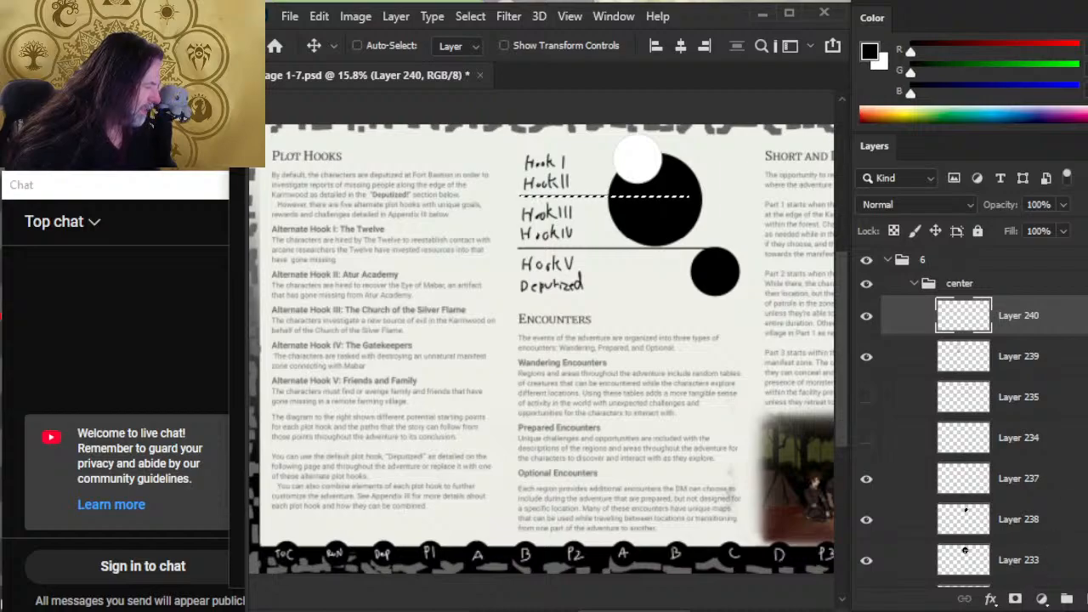
Nudge the small black circle on Layer 241 down slightly so it sits against the lowered bottom dividing line
{"action": "scroll", "coordinate": [1033, 544], "scroll_direction": "down", "scroll_amount": 3}
{"action": "left_click", "coordinate": [1041, 478]}
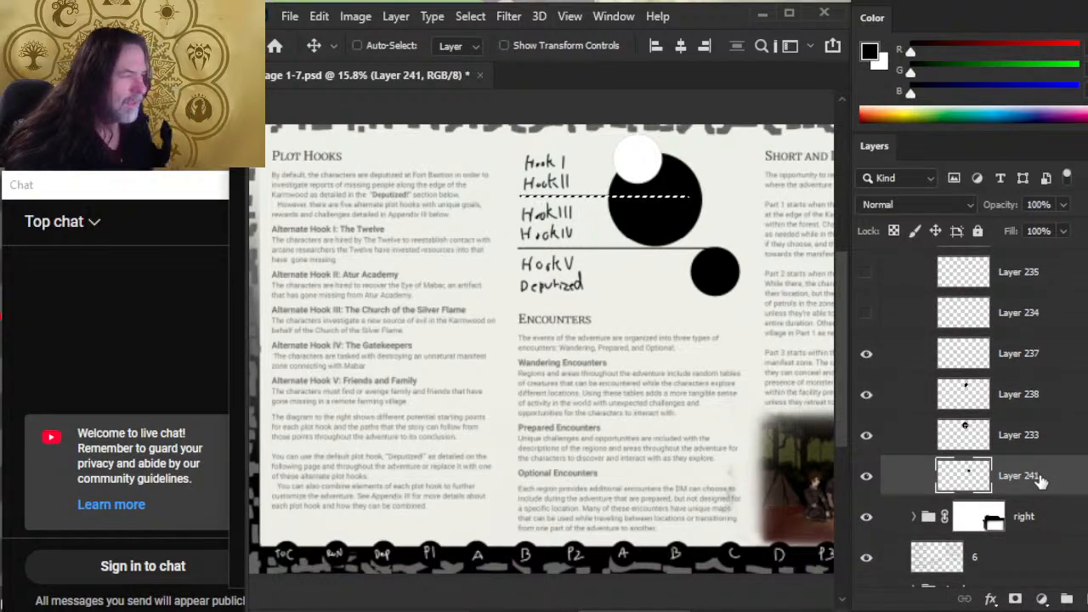
{"action": "key", "text": "l"}
{"action": "left_click", "coordinate": [603, 315]}
{"action": "key", "text": "v"}
{"action": "key", "text": "Left"}
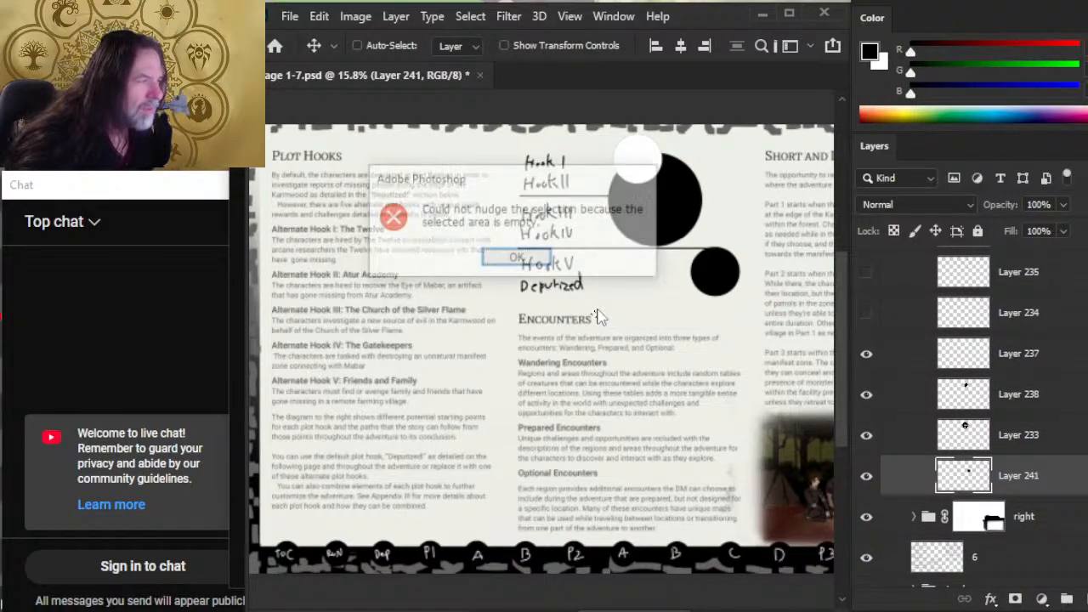
{"action": "key", "text": "Return"}
{"action": "key", "text": "l"}
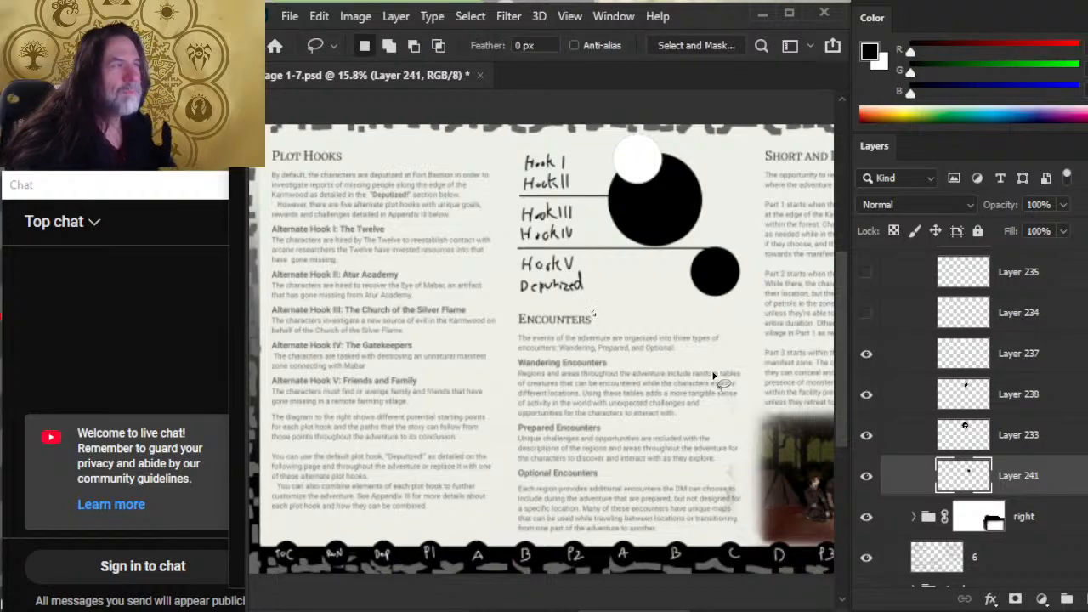
{"action": "key", "text": "v"}
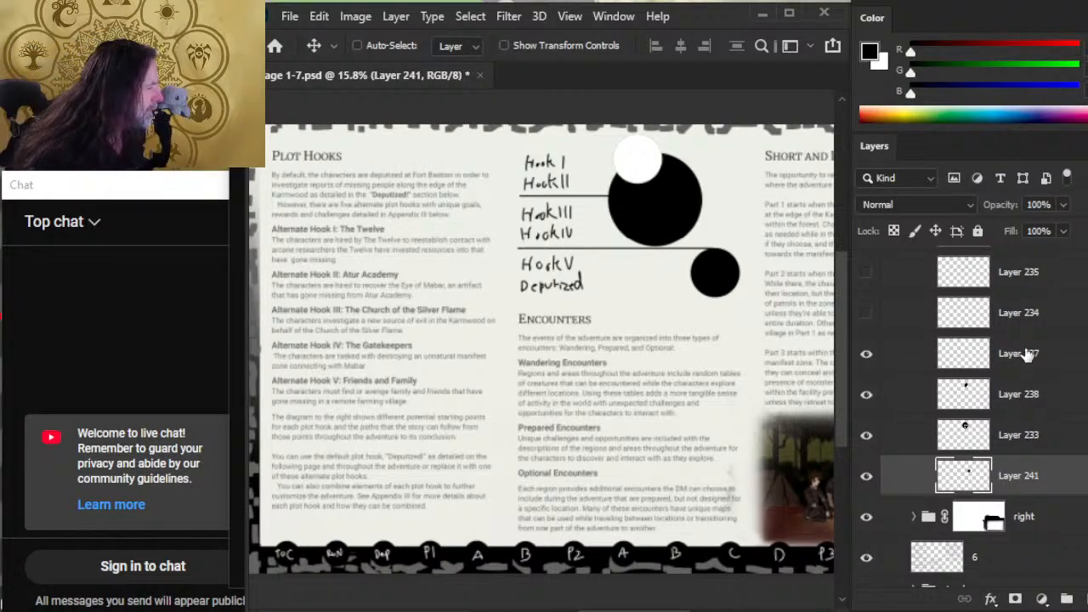
Try placing Layer 237 below Layer 233, behind the large black circle, and return it above Layer 238
{"action": "left_click_drag", "start_coordinate": [1025, 352], "coordinate": [1042, 439]}
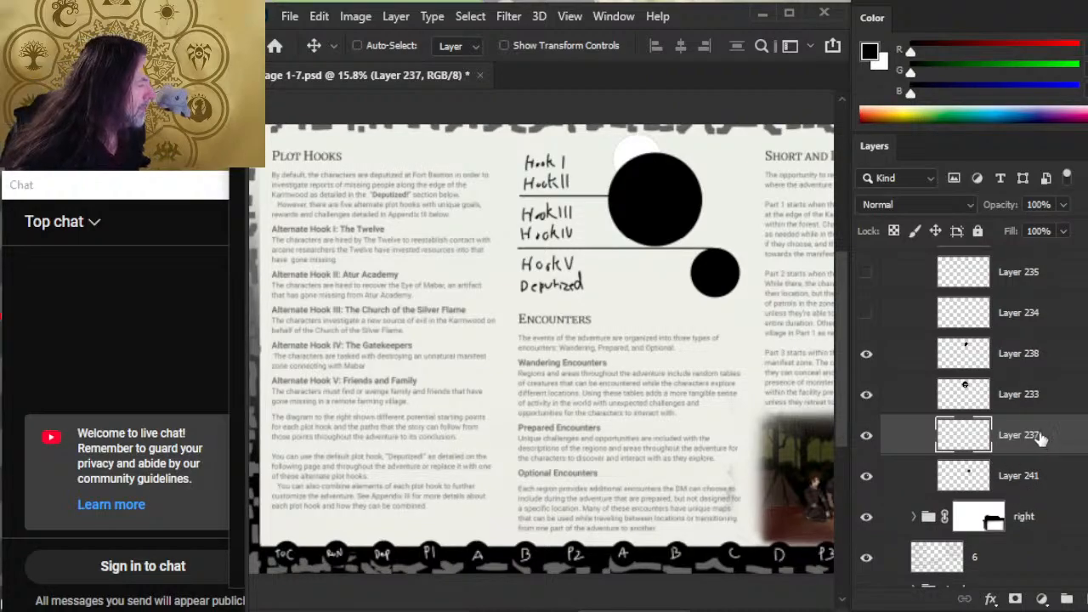
{"action": "left_click_drag", "start_coordinate": [1046, 442], "coordinate": [1020, 346]}
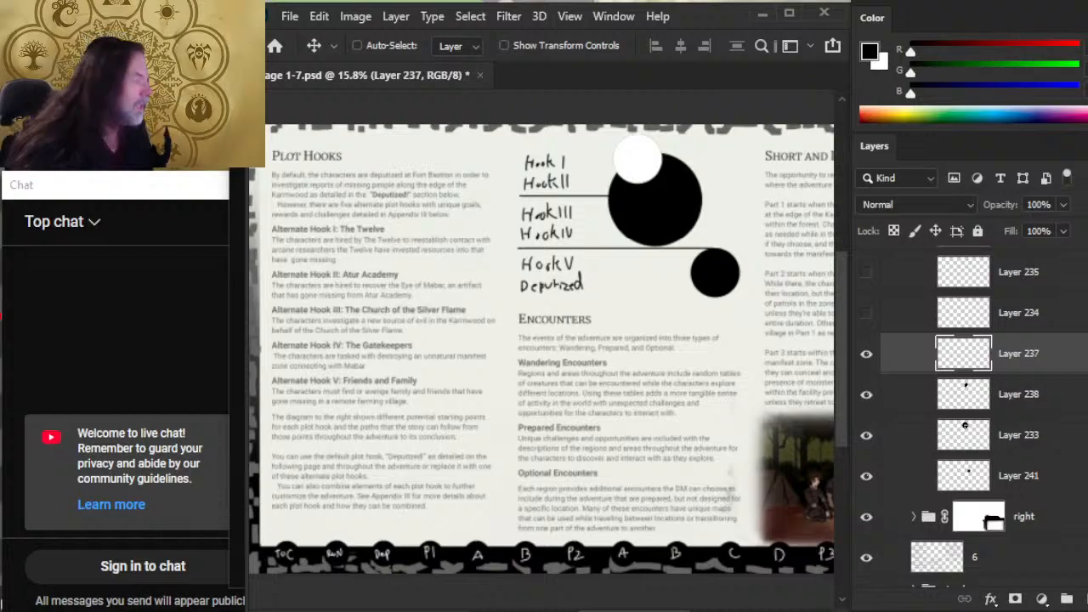
Nudge the white circle on Layer 237 left and down along the large black circle's upper-left edge
{"action": "key", "text": "shift+Left"}
{"action": "key", "text": "shift+Left"}
{"action": "key", "text": "shift+Left"}
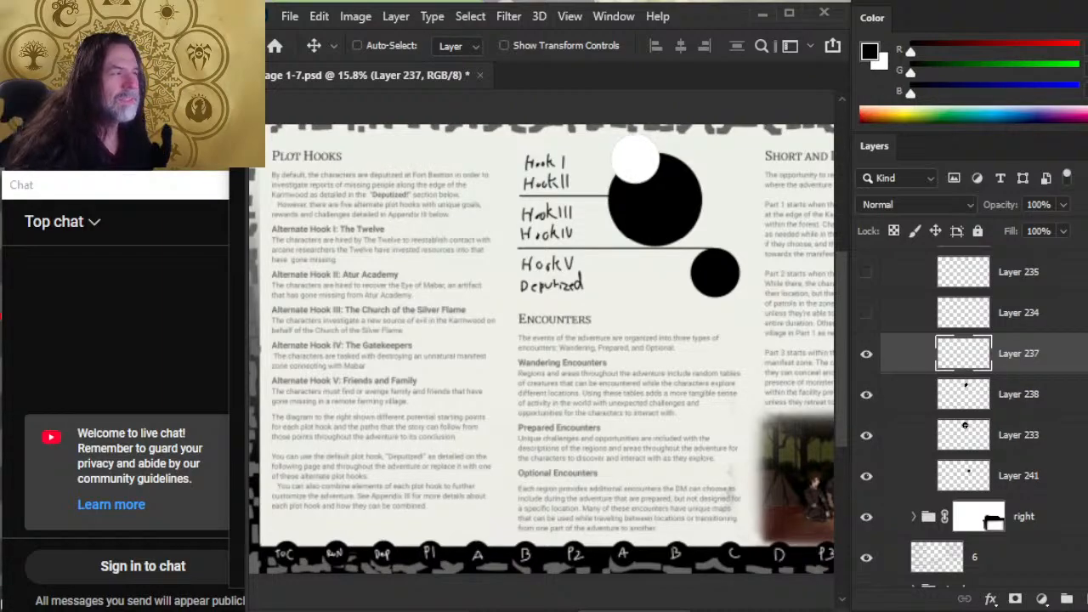
{"action": "key", "text": "shift+Down"}
{"action": "key", "text": "shift+Down"}
{"action": "key", "text": "shift+Down"}
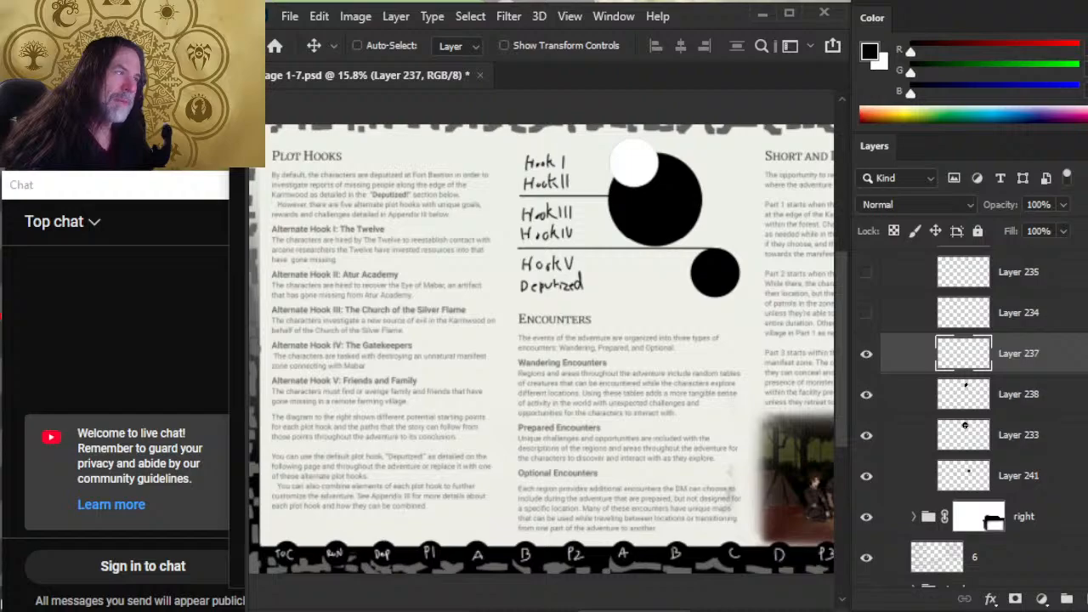
{"action": "key", "text": "shift+Left"}
{"action": "key", "text": "shift+Down"}
{"action": "key", "text": "shift+Down"}
{"action": "key", "text": "shift+Right"}
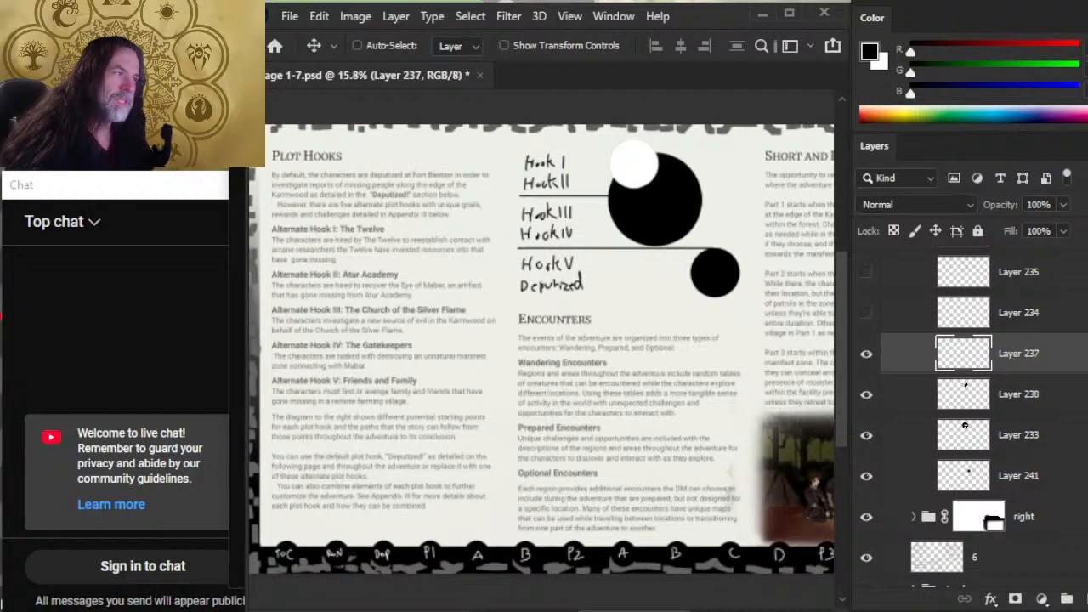
{"action": "key", "text": "shift+Down"}
{"action": "key", "text": "shift+Left"}
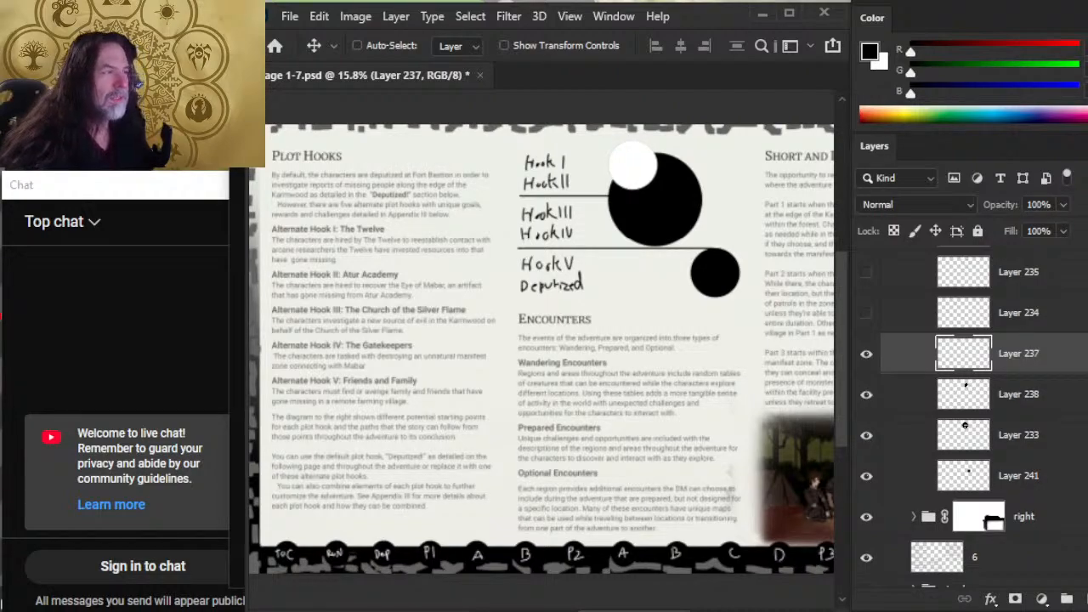
{"action": "key", "text": "shift+Left"}
{"action": "key", "text": "shift+Left"}
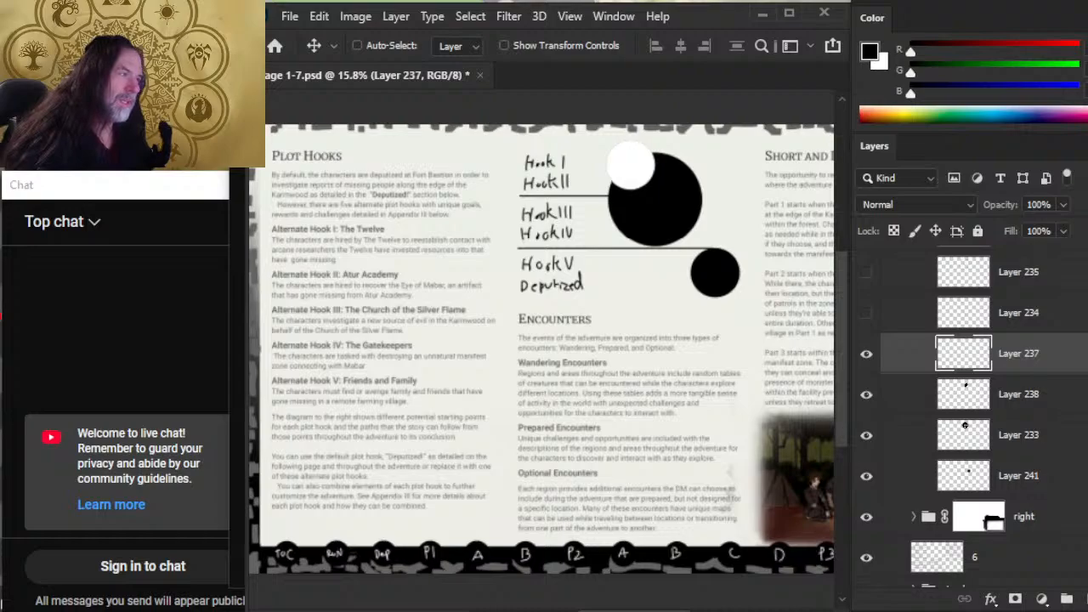
Draw a straight horizontal white guide line with the 9-pixel brush on a new layer, below the circles
{"action": "key", "text": "b"}
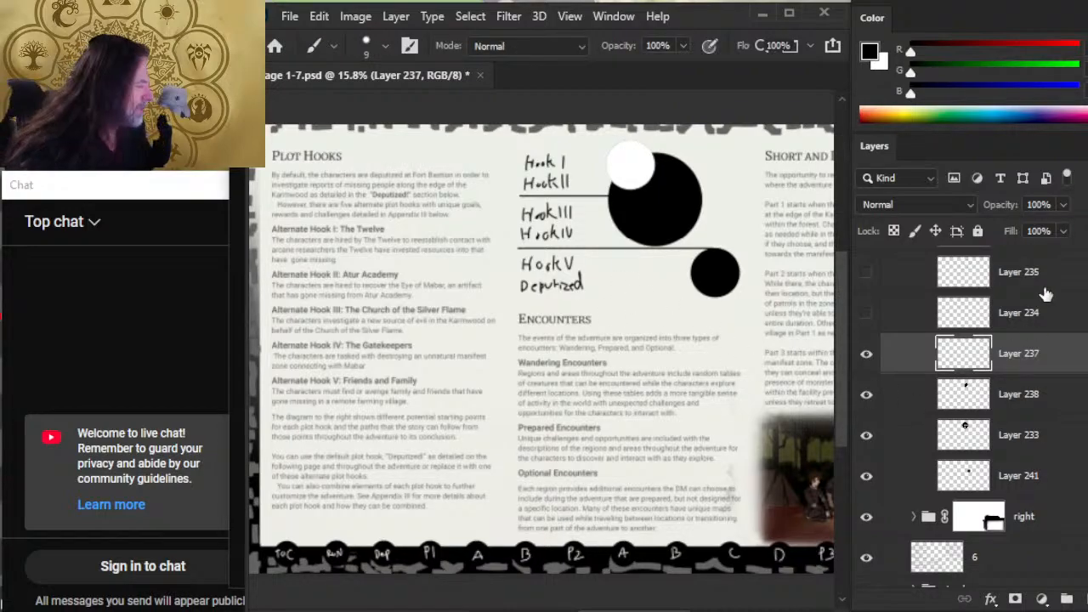
{"action": "key", "text": "ctrl+shift+alt+n"}
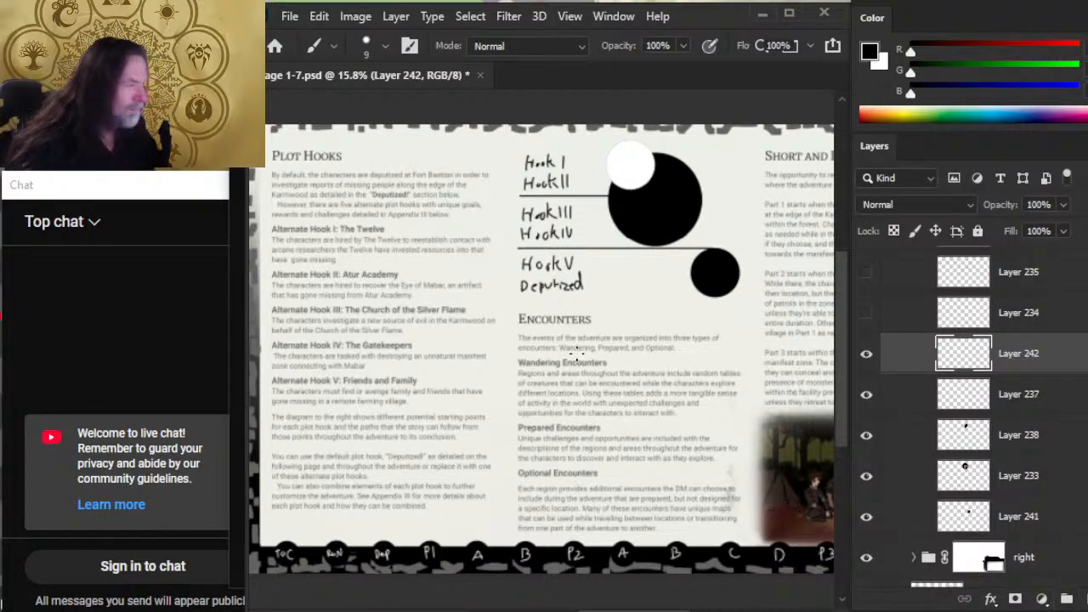
{"action": "key", "text": "x"}
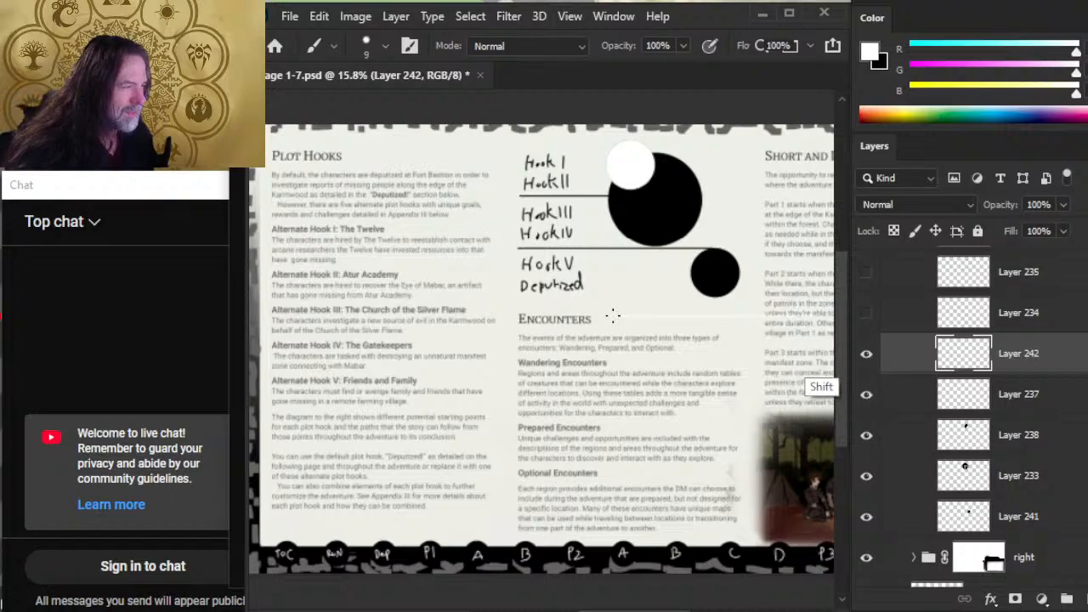
Free Transform the white line into a diagonal running from the white circle through the large to the small black circle
{"action": "key", "text": "l"}
{"action": "right_click", "coordinate": [626, 329]}
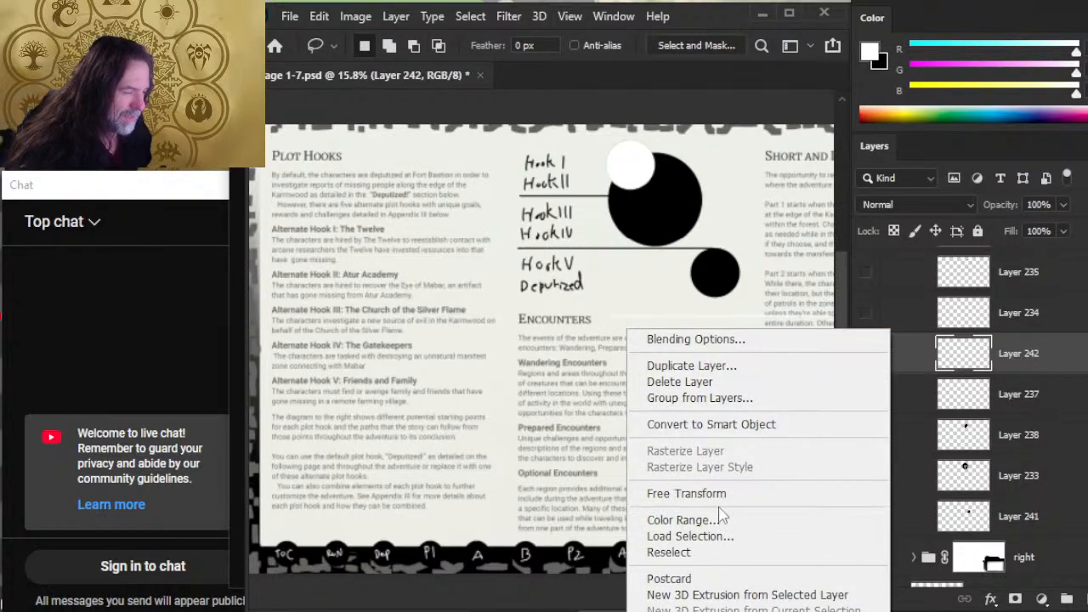
{"action": "left_click", "coordinate": [686, 493]}
{"action": "left_click_drag", "start_coordinate": [579, 260], "coordinate": [714, 362]}
{"action": "key", "text": "Return"}
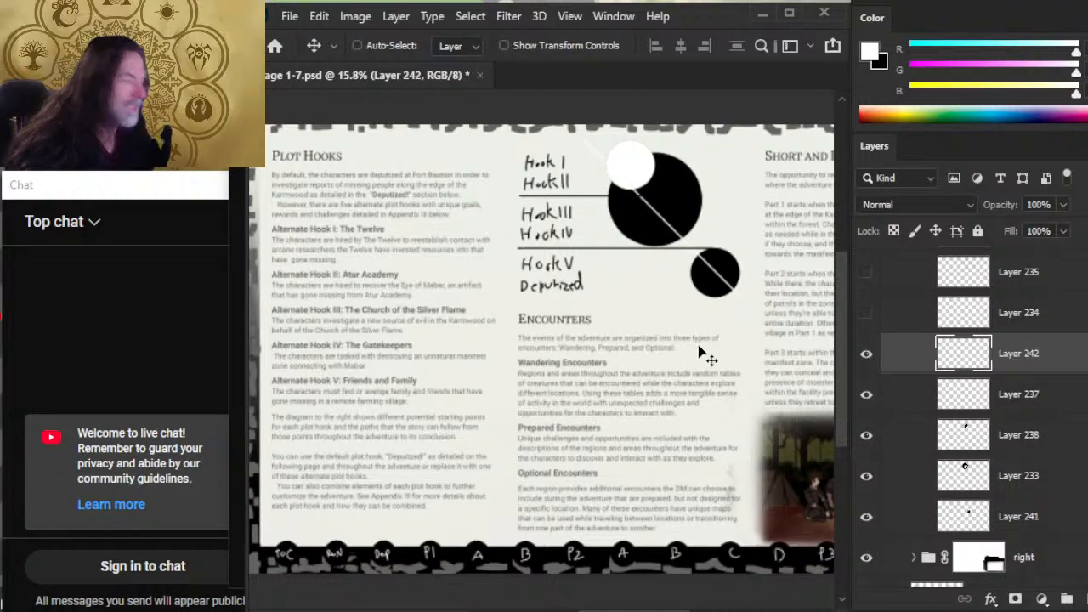
Nudge the white circle on Layer 237 further left and slightly down, keeping it centred on the diagonal line
{"action": "left_click", "coordinate": [1032, 396]}
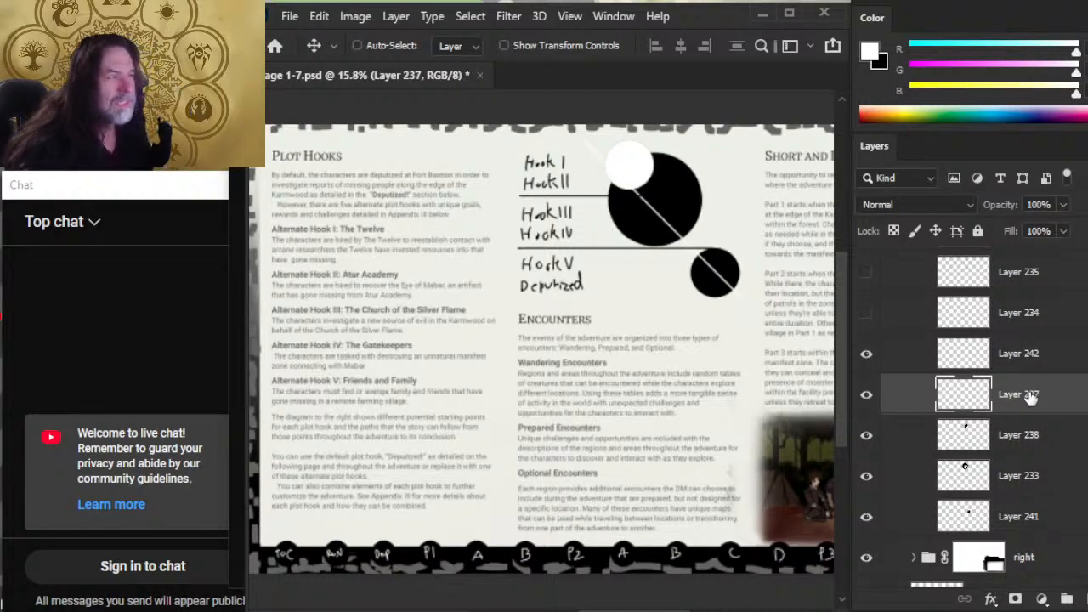
{"action": "key", "text": "shift+Left"}
{"action": "key", "text": "shift+Left"}
{"action": "key", "text": "shift+Left"}
{"action": "key", "text": "shift+Left"}
{"action": "key", "text": "shift+Left"}
{"action": "key", "text": "shift+Left"}
{"action": "key", "text": "shift+Left"}
{"action": "key", "text": "shift+Left"}
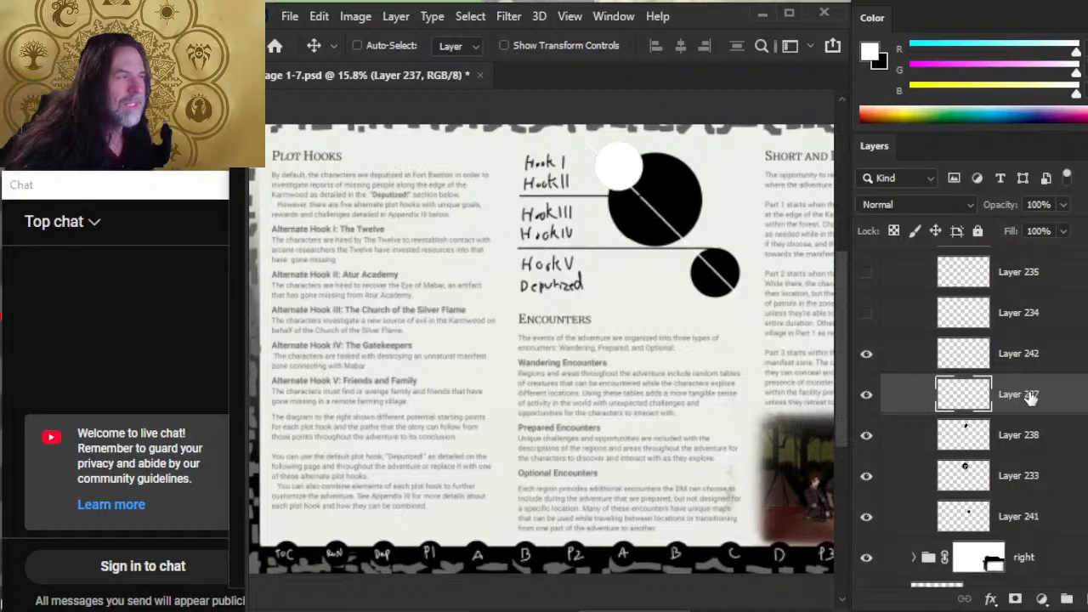
{"action": "key", "text": "shift+Down"}
{"action": "key", "text": "shift+Down"}
{"action": "key", "text": "shift+Down"}
{"action": "key", "text": "shift+Left"}
{"action": "key", "text": "shift+Left"}
{"action": "key", "text": "shift+Left"}
{"action": "key", "text": "shift+Left"}
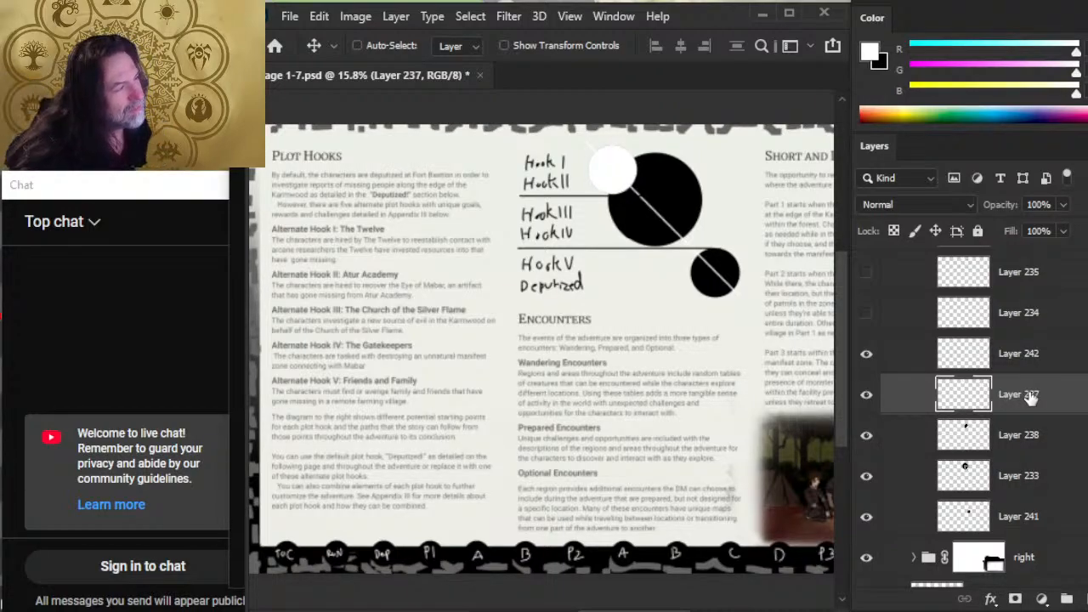
Load the diagonal line as a selection and paint its white-circle section black on a new layer with a 200-pixel brush
{"action": "left_click", "coordinate": [967, 393], "text": "ctrl"}
{"action": "key", "text": "ctrl+shift+alt+n"}
{"action": "key", "text": "x"}
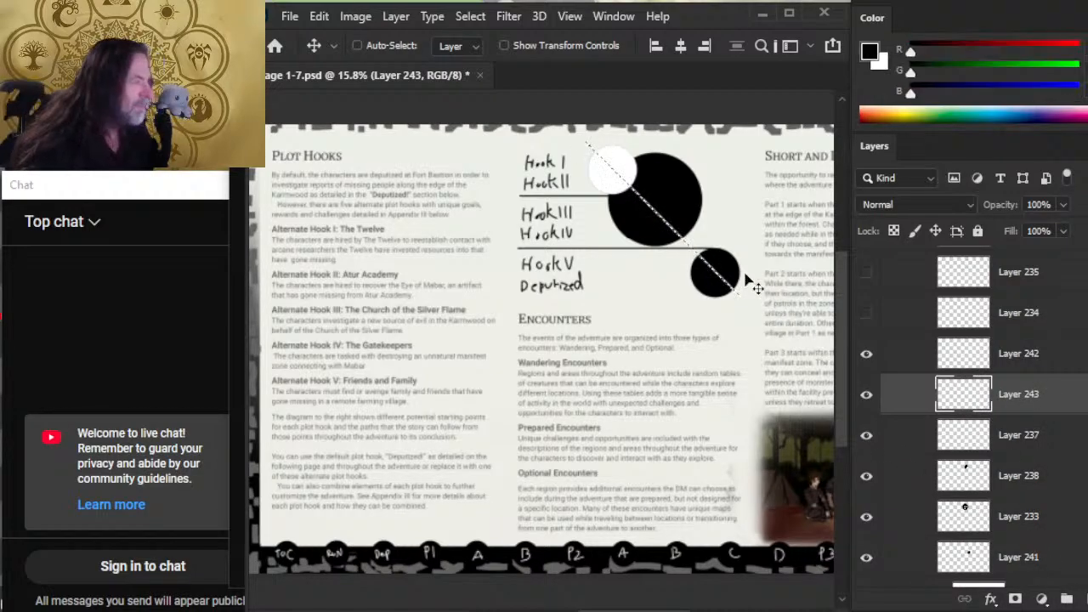
{"action": "key", "text": "b"}
{"action": "key", "text": "bracketright"}
{"action": "key", "text": "bracketright"}
{"action": "key", "text": "bracketright"}
{"action": "key", "text": "bracketright"}
{"action": "key", "text": "bracketright"}
{"action": "key", "text": "bracketright"}
{"action": "key", "text": "bracketright"}
{"action": "key", "text": "bracketright"}
{"action": "key", "text": "bracketright"}
{"action": "key", "text": "bracketright"}
{"action": "key", "text": "bracketright"}
{"action": "key", "text": "bracketright"}
{"action": "key", "text": "bracketright"}
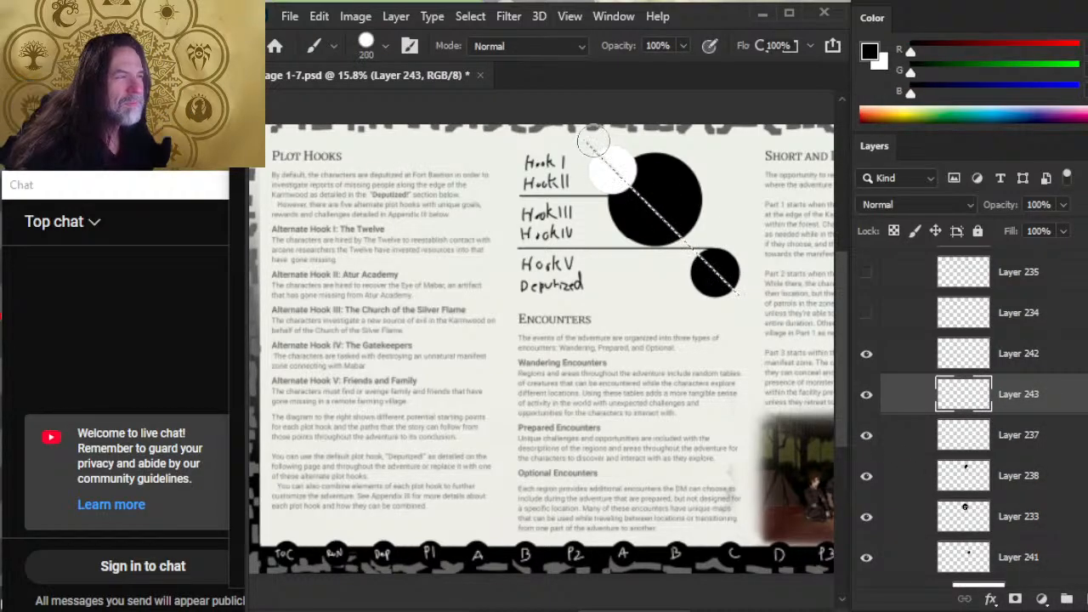
{"action": "key", "text": "l"}
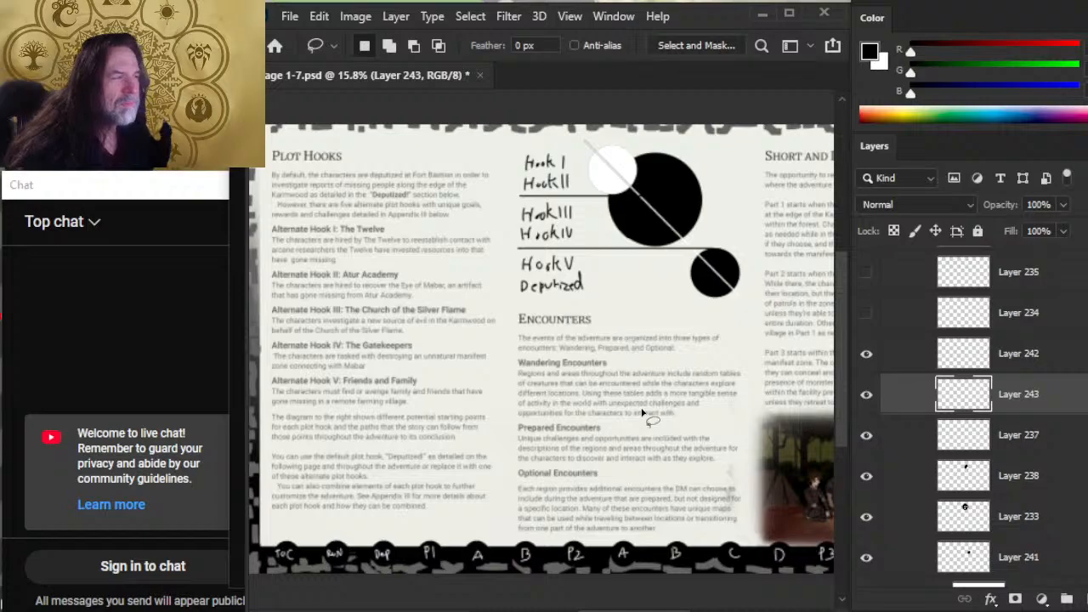
Merge Layer 238 down into Layer 233, the layer of the large black circle
{"action": "key", "text": "e"}
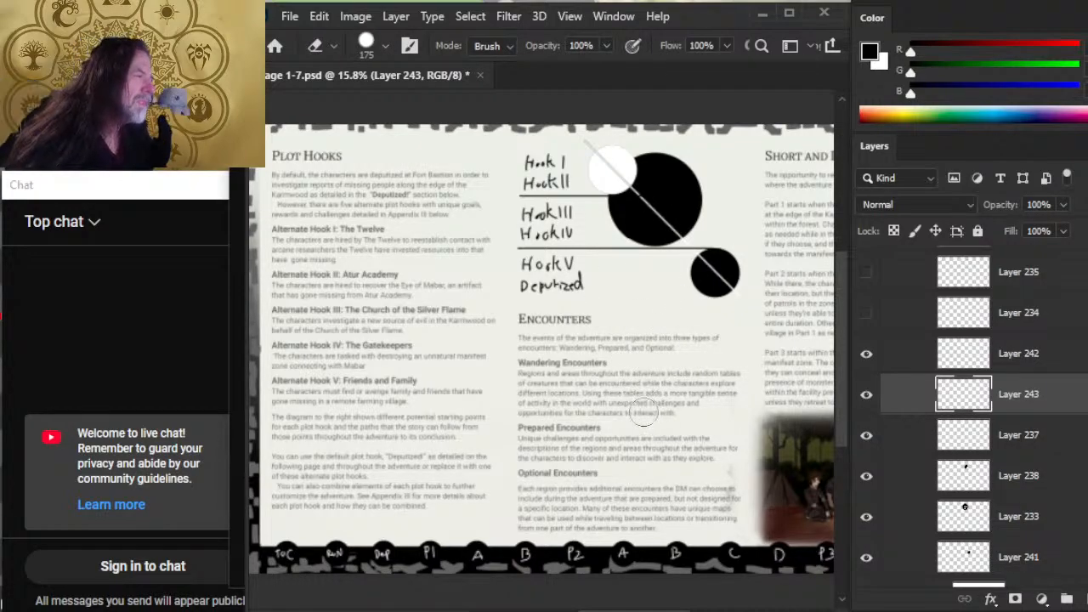
{"action": "left_click", "coordinate": [1027, 449]}
{"action": "key", "text": "v"}
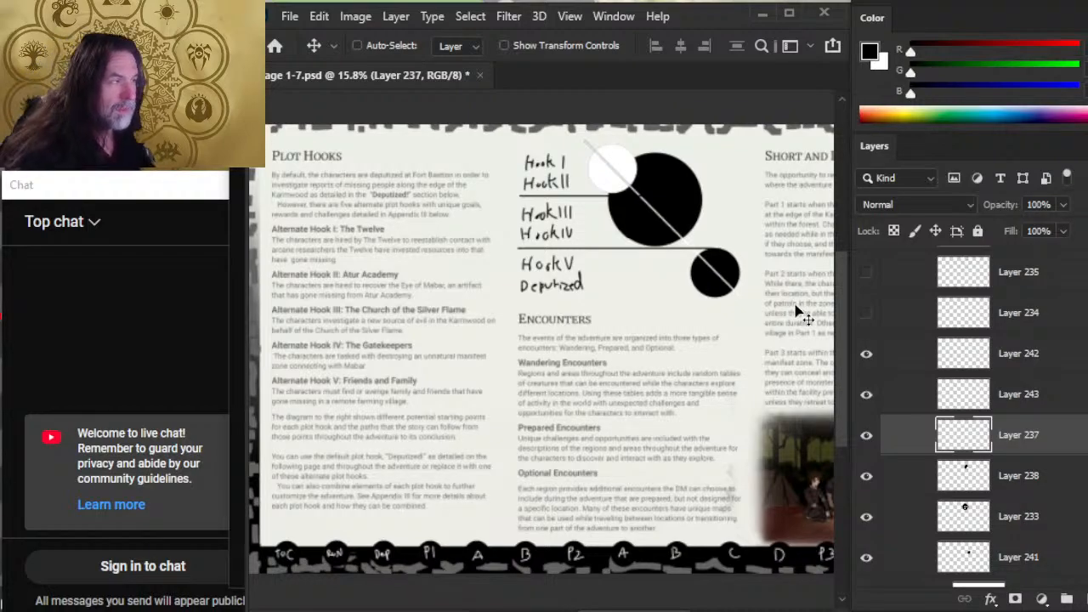
{"action": "left_click", "coordinate": [1035, 490]}
{"action": "right_click", "coordinate": [1011, 484]}
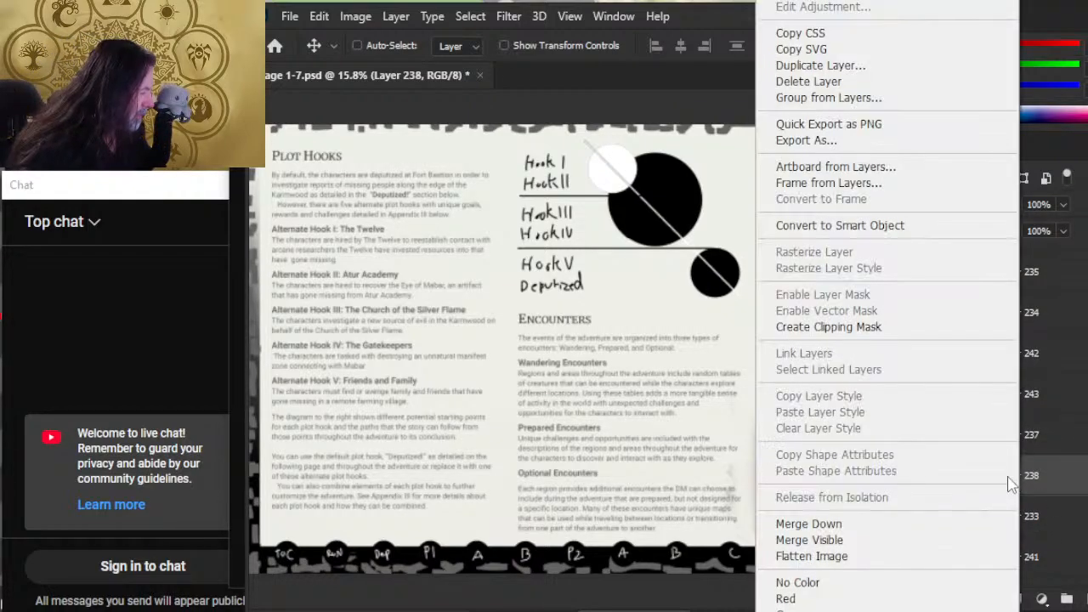
{"action": "left_click", "coordinate": [908, 523]}
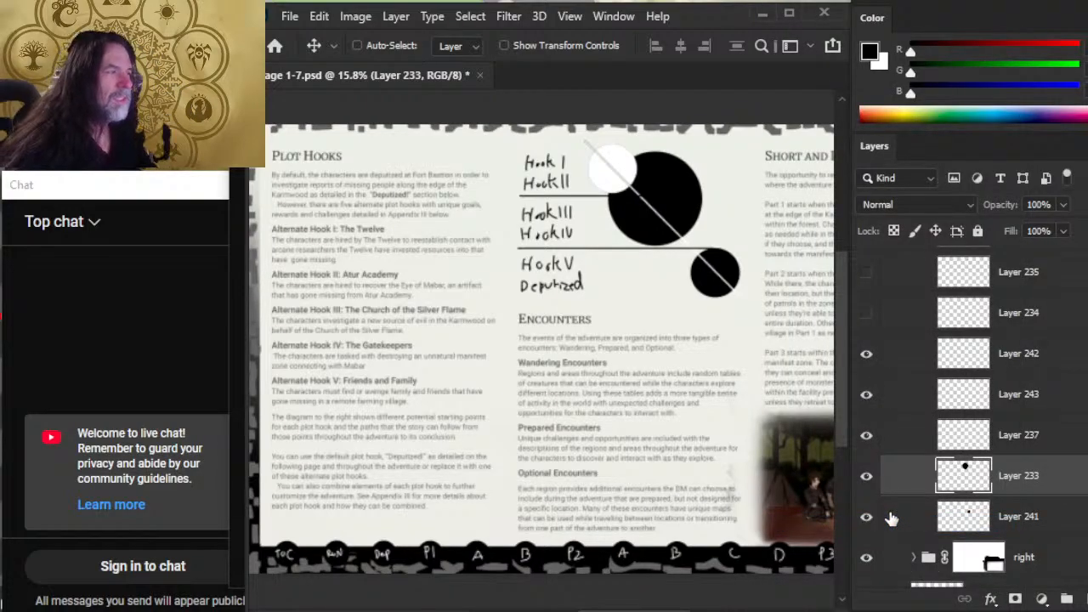
Nudge the large black circle on Layer 233 left and slightly down, centring it on the diagonal line
{"action": "key", "text": "shift+Down"}
{"action": "key", "text": "shift+Down"}
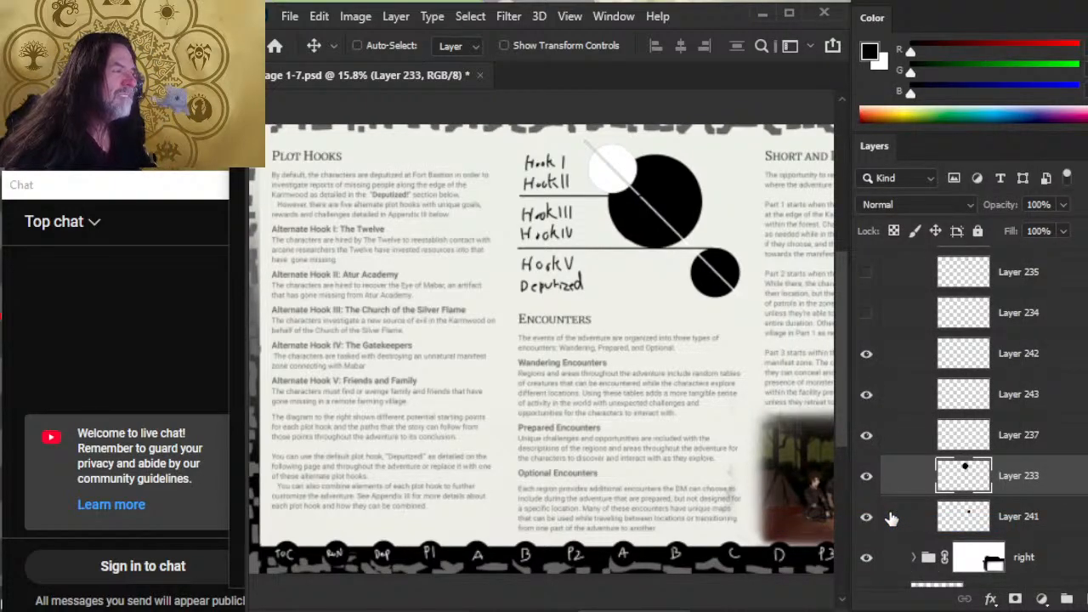
{"action": "key", "text": "shift+Right"}
{"action": "key", "text": "shift+Right"}
{"action": "key", "text": "shift+Left"}
{"action": "key", "text": "shift+Left"}
{"action": "key", "text": "shift+Left"}
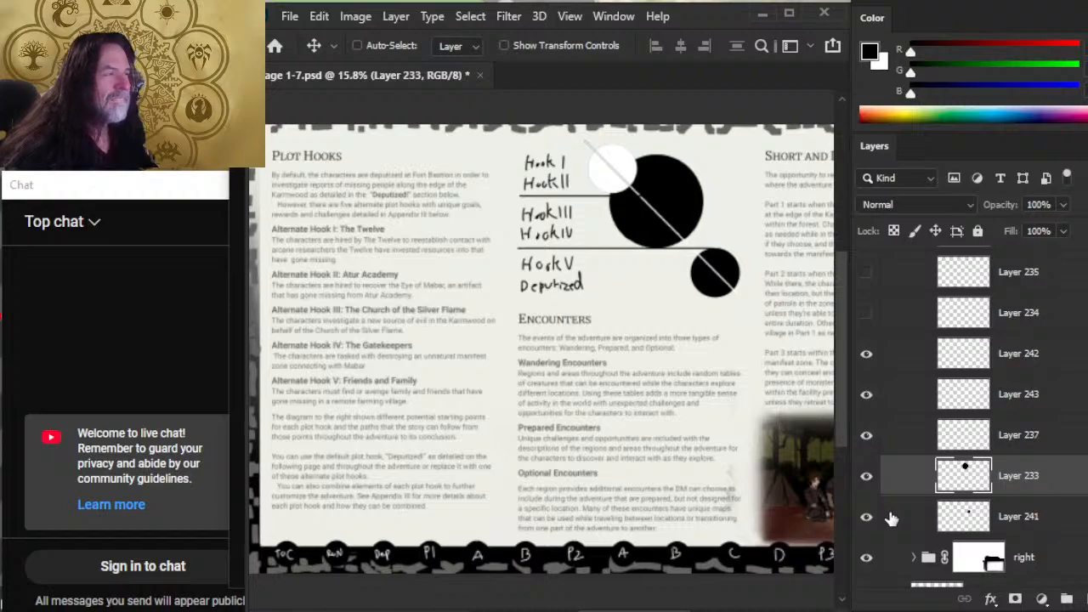
{"action": "key", "text": "shift+Left"}
{"action": "key", "text": "shift+Left"}
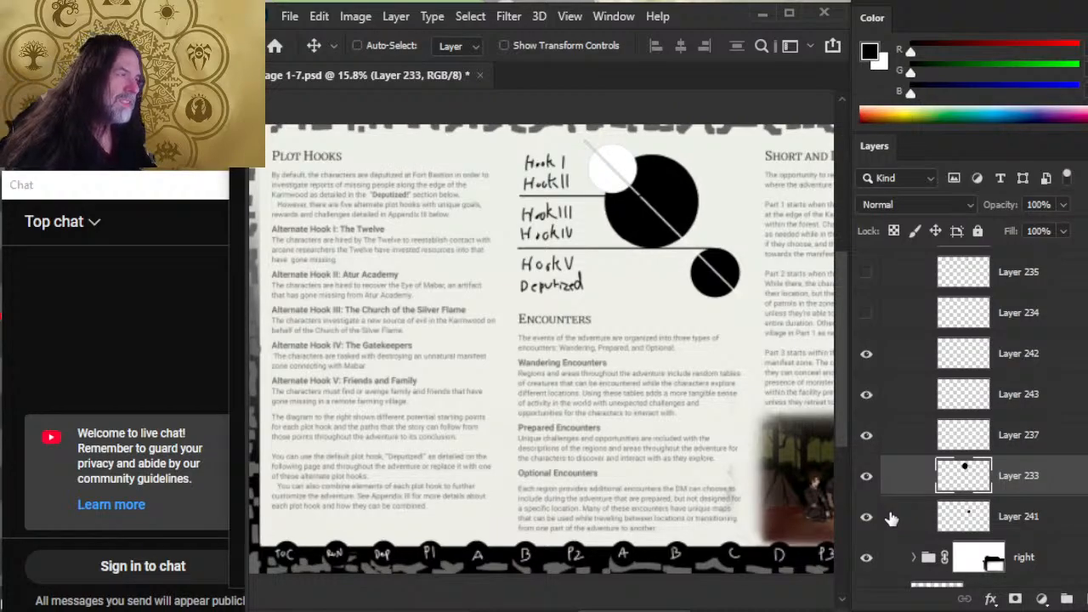
{"action": "key", "text": "shift+Left"}
{"action": "key", "text": "shift+Left"}
{"action": "key", "text": "shift+Left"}
{"action": "key", "text": "shift+Left"}
{"action": "key", "text": "shift+Right"}
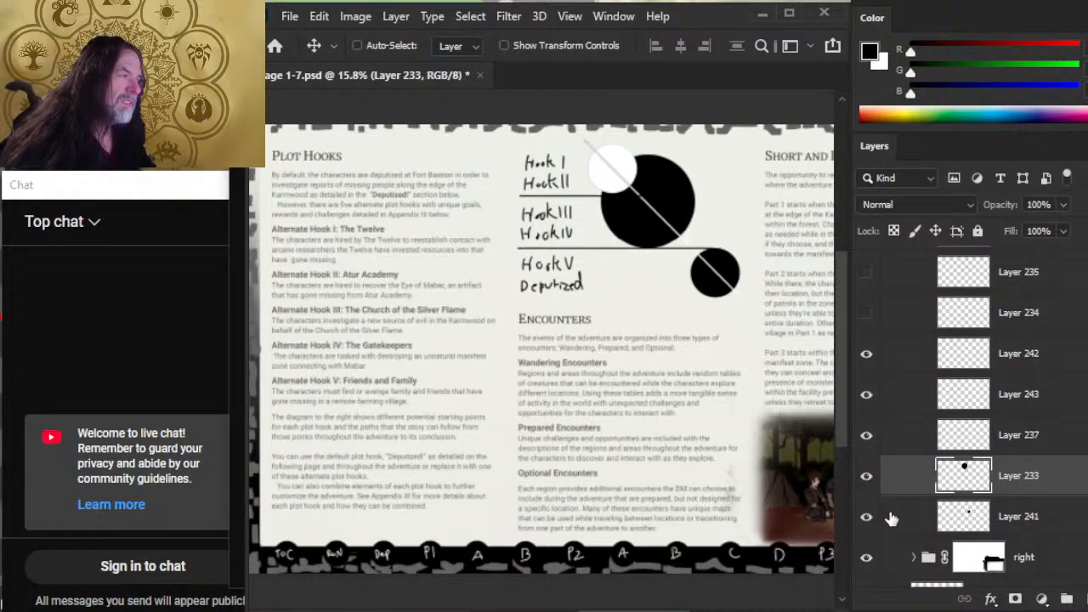
{"action": "key", "text": "shift+Left"}
{"action": "key", "text": "shift+Left"}
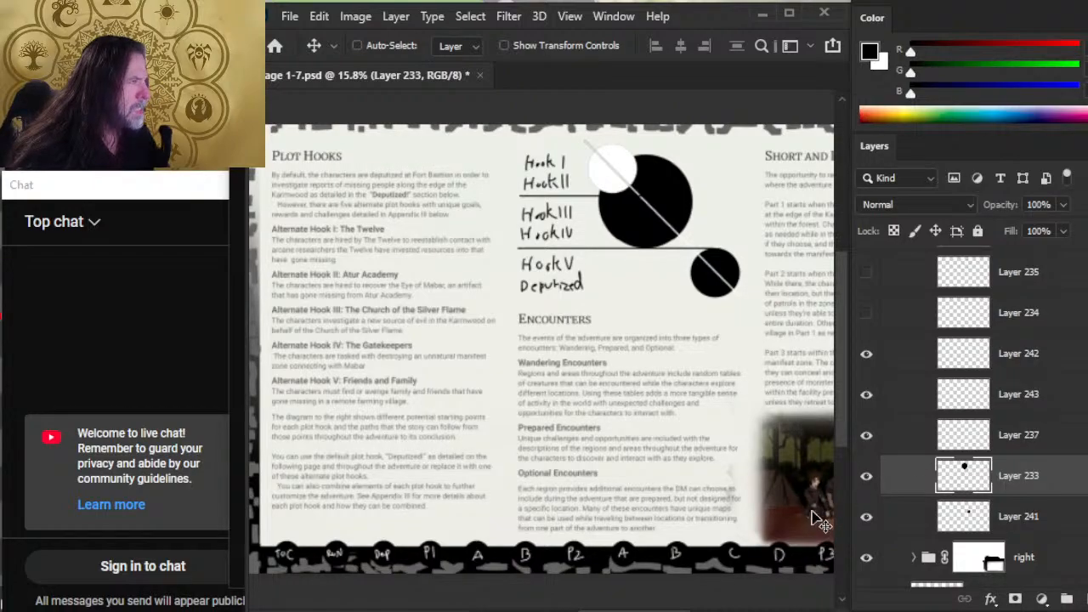
Duplicate the small black circle on Layer 241 and hide the large black circle on Layer 233
{"action": "right_click", "coordinate": [916, 480]}
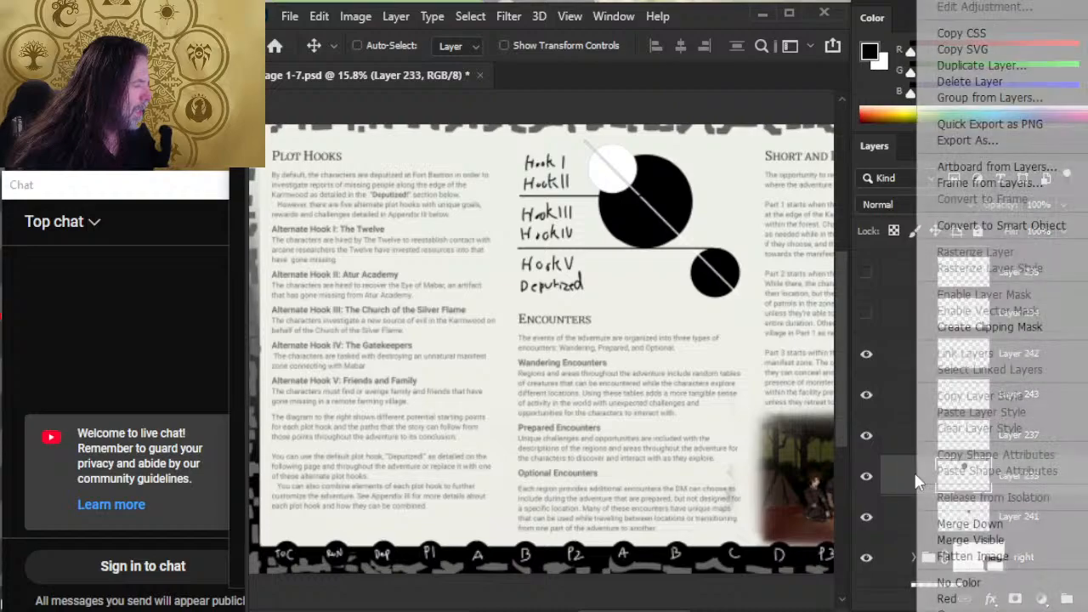
{"action": "left_click", "coordinate": [893, 523]}
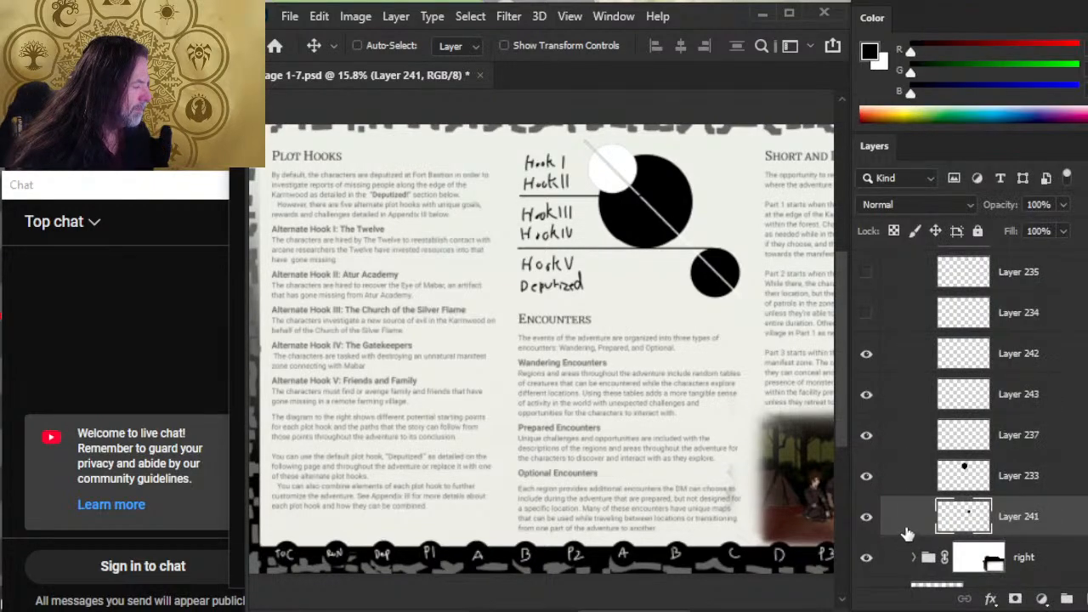
{"action": "right_click", "coordinate": [909, 520]}
{"action": "left_click", "coordinate": [976, 65]}
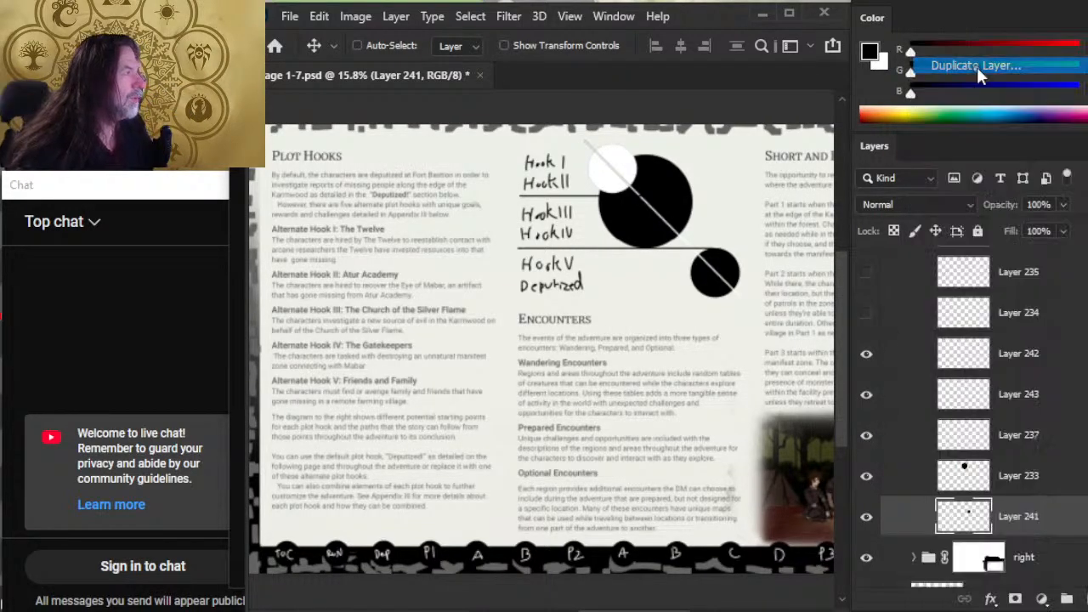
{"action": "key", "text": "Return"}
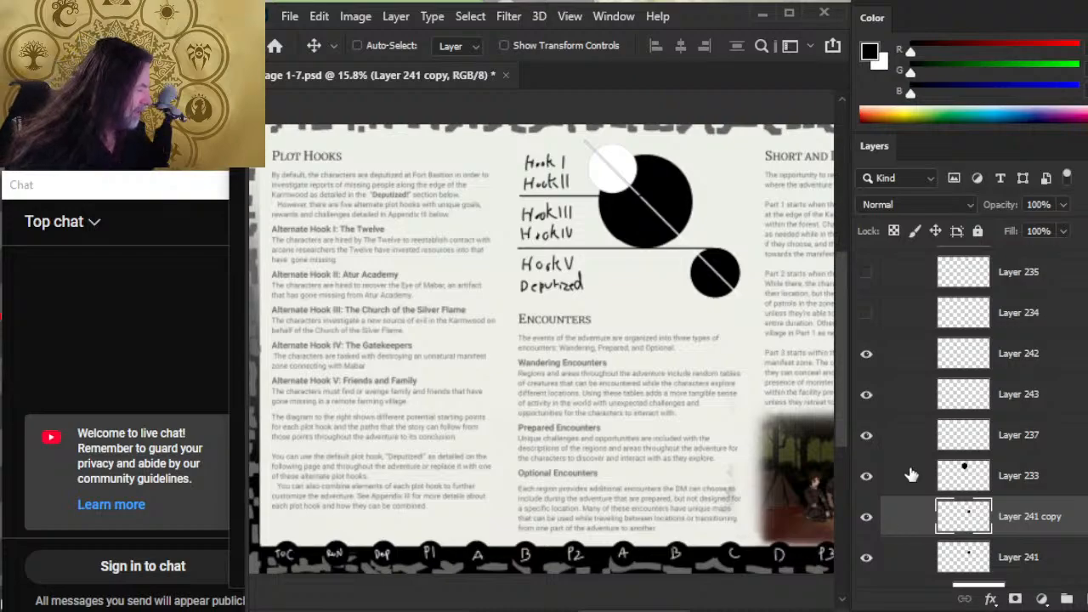
{"action": "left_click", "coordinate": [866, 476]}
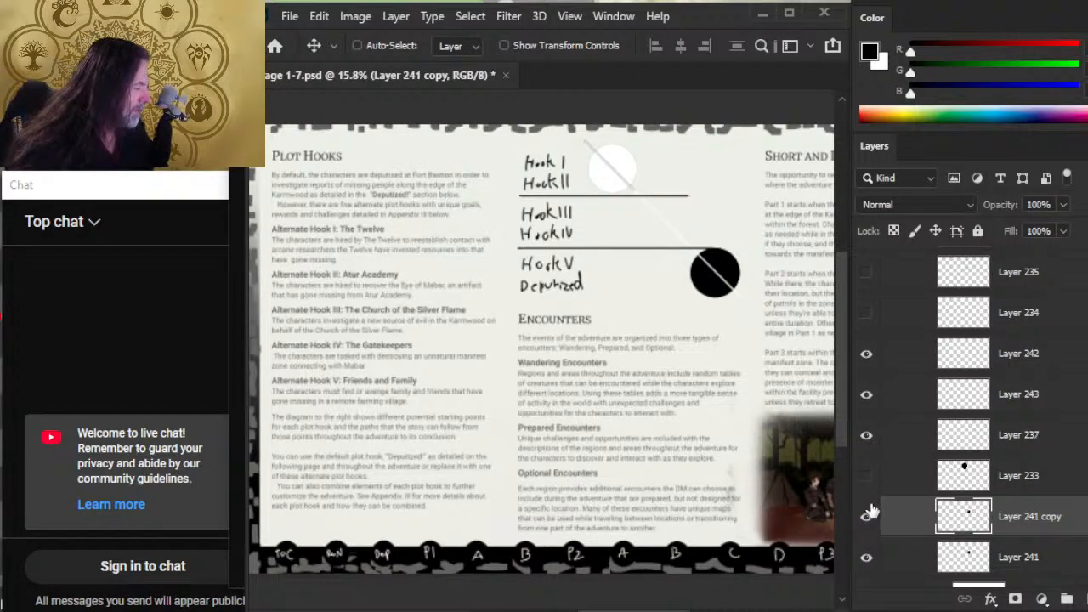
Move the duplicated black circle up along the diagonal into the Hook III and Hook IV row, centred on the diagonal line
{"action": "left_click_drag", "start_coordinate": [812, 391], "coordinate": [759, 335]}
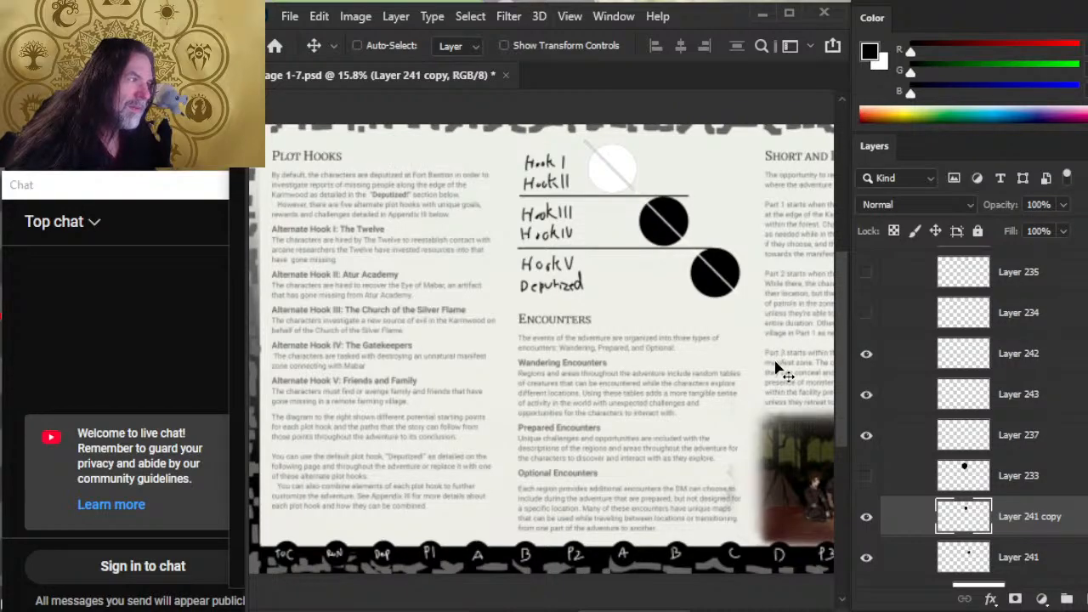
{"action": "key", "text": "shift+Right"}
{"action": "key", "text": "shift+Right"}
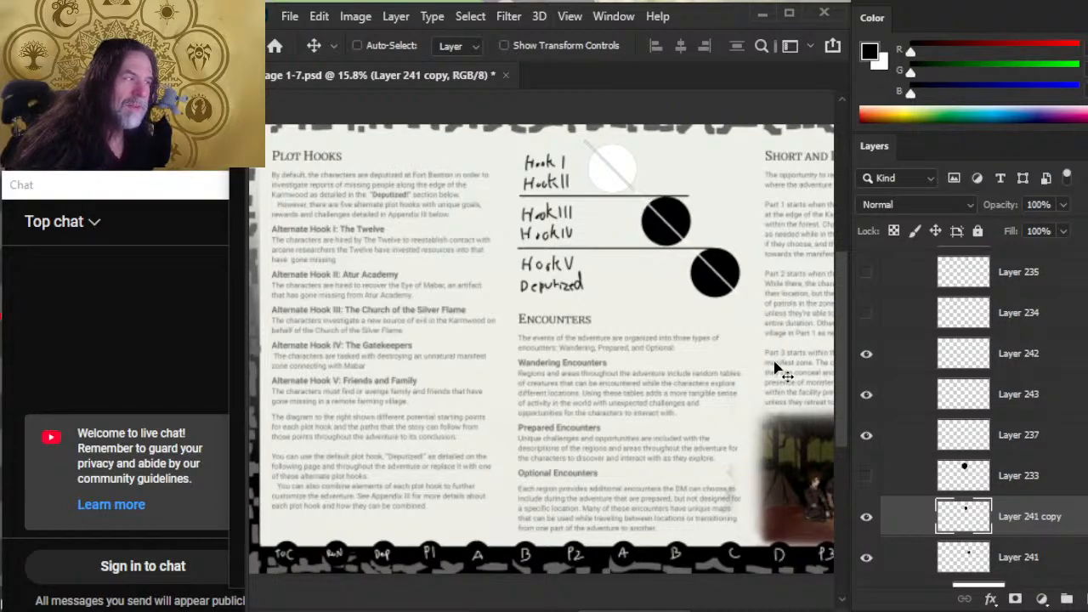
{"action": "key", "text": "shift+Left"}
{"action": "key", "text": "shift+Up"}
{"action": "key", "text": "shift+Down"}
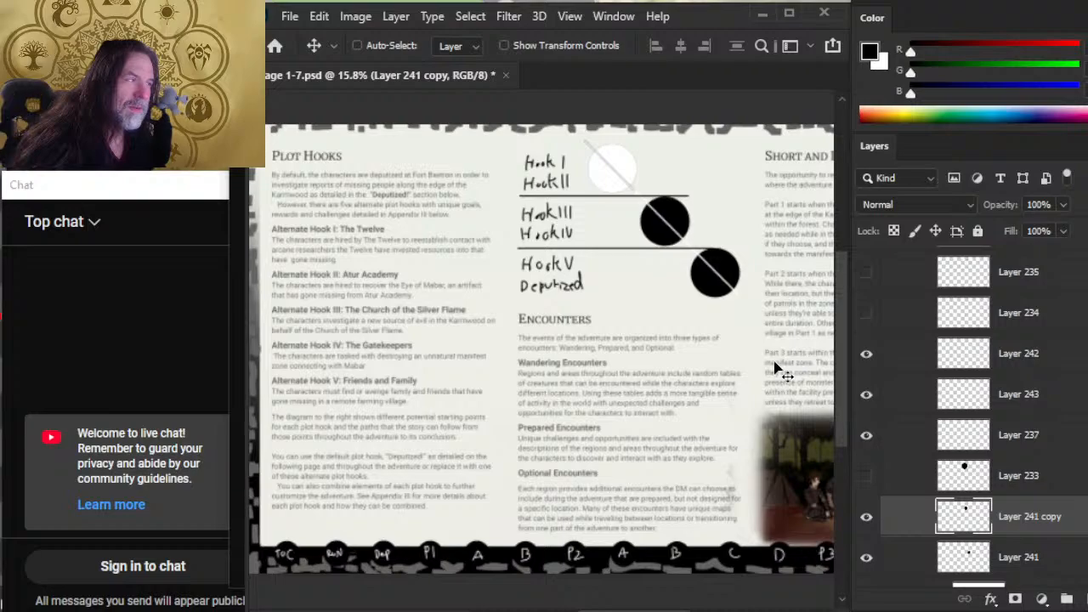
{"action": "key", "text": "shift+Right"}
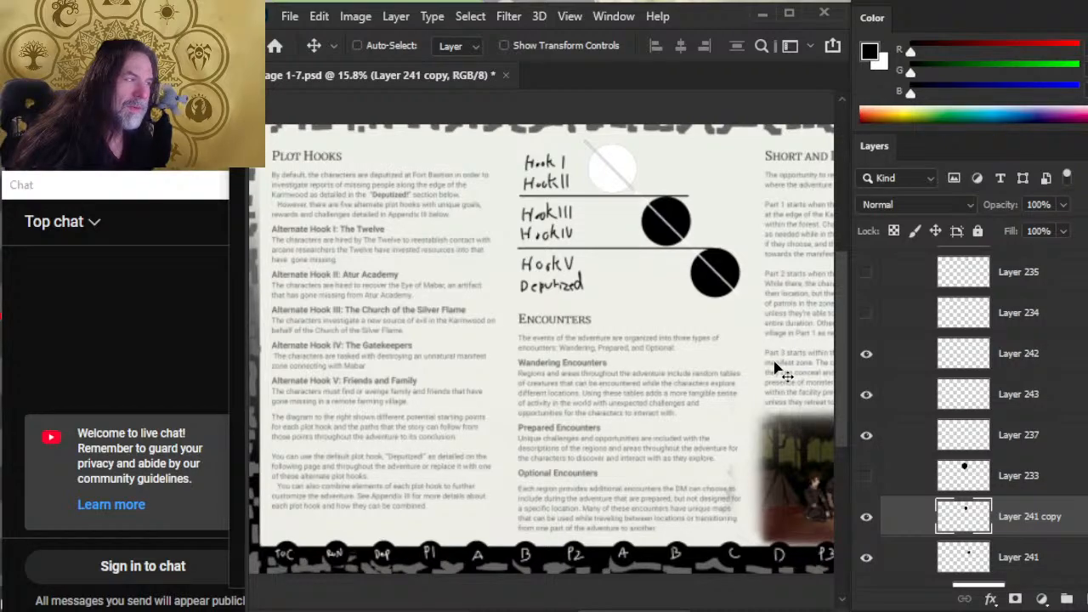
Duplicate Layer 241 copy and move the new black circle straight up into the Hook I and Hook II row
{"action": "right_click", "coordinate": [919, 524]}
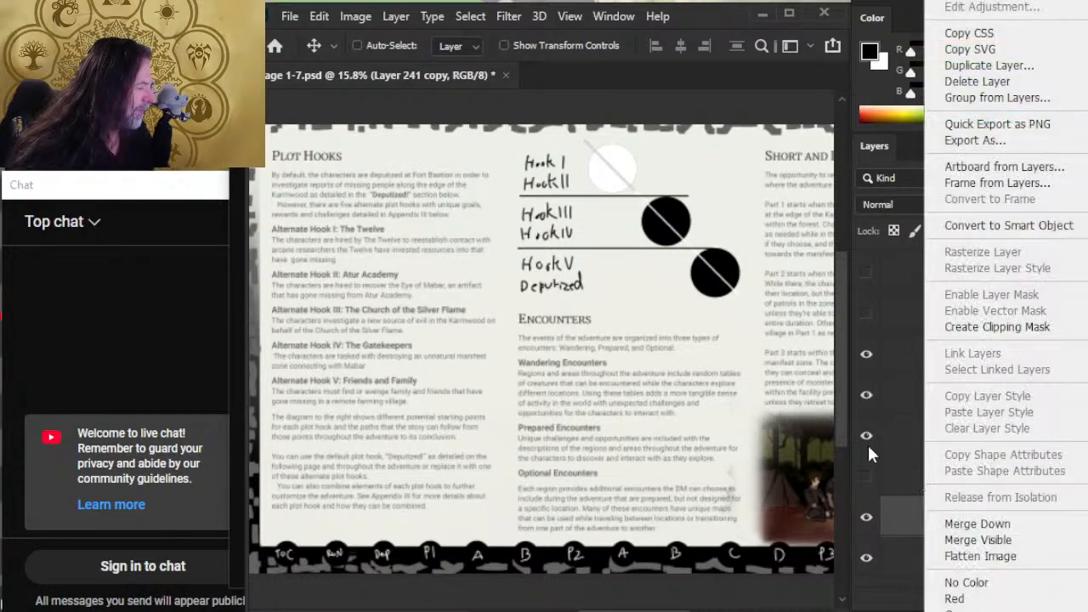
{"action": "left_click", "coordinate": [1009, 66]}
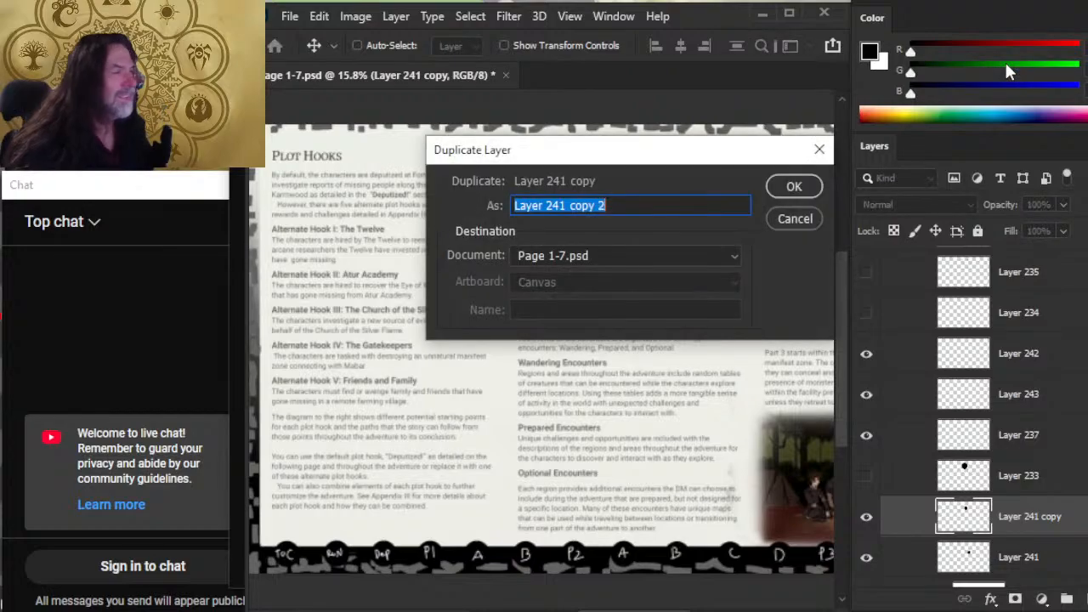
{"action": "key", "text": "Return"}
{"action": "key", "text": "shift+Up"}
{"action": "key", "text": "shift+Up"}
{"action": "key", "text": "shift+Up"}
{"action": "key", "text": "shift+Up"}
{"action": "key", "text": "shift+Up"}
{"action": "key", "text": "shift+Up"}
{"action": "key", "text": "shift+Up"}
{"action": "key", "text": "shift+Up"}
{"action": "key", "text": "shift+Up"}
{"action": "key", "text": "shift+Up"}
{"action": "key", "text": "shift+Up"}
{"action": "key", "text": "shift+Up"}
{"action": "key", "text": "shift+Up"}
{"action": "key", "text": "shift+Up"}
{"action": "key", "text": "shift+Up"}
{"action": "key", "text": "shift+Up"}
{"action": "key", "text": "shift+Up"}
{"action": "key", "text": "shift+Up"}
{"action": "key", "text": "shift+Up"}
{"action": "key", "text": "shift+Up"}
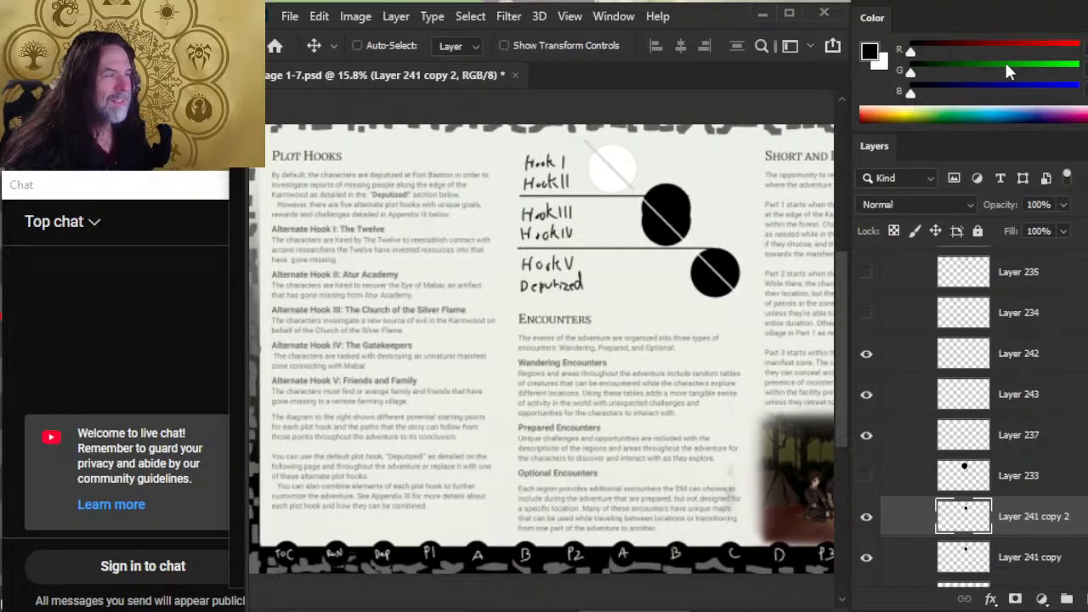
Nudge the black circle on Layer 241 copy 2 left until it sits exactly behind the white circle
{"action": "key", "text": "shift+Left"}
{"action": "key", "text": "shift+Left"}
{"action": "key", "text": "shift+Left"}
{"action": "key", "text": "shift+Left"}
{"action": "key", "text": "shift+Left"}
{"action": "key", "text": "shift+Left"}
{"action": "key", "text": "shift+Left"}
{"action": "key", "text": "shift+Left"}
{"action": "key", "text": "shift+Left"}
{"action": "key", "text": "shift+Left"}
{"action": "key", "text": "shift+Left"}
{"action": "key", "text": "shift+Left"}
{"action": "key", "text": "shift+Left"}
{"action": "key", "text": "shift+Left"}
{"action": "key", "text": "shift+Left"}
{"action": "key", "text": "shift+Left"}
{"action": "key", "text": "shift+Left"}
{"action": "key", "text": "shift+Left"}
{"action": "key", "text": "shift+Left"}
{"action": "key", "text": "shift+Left"}
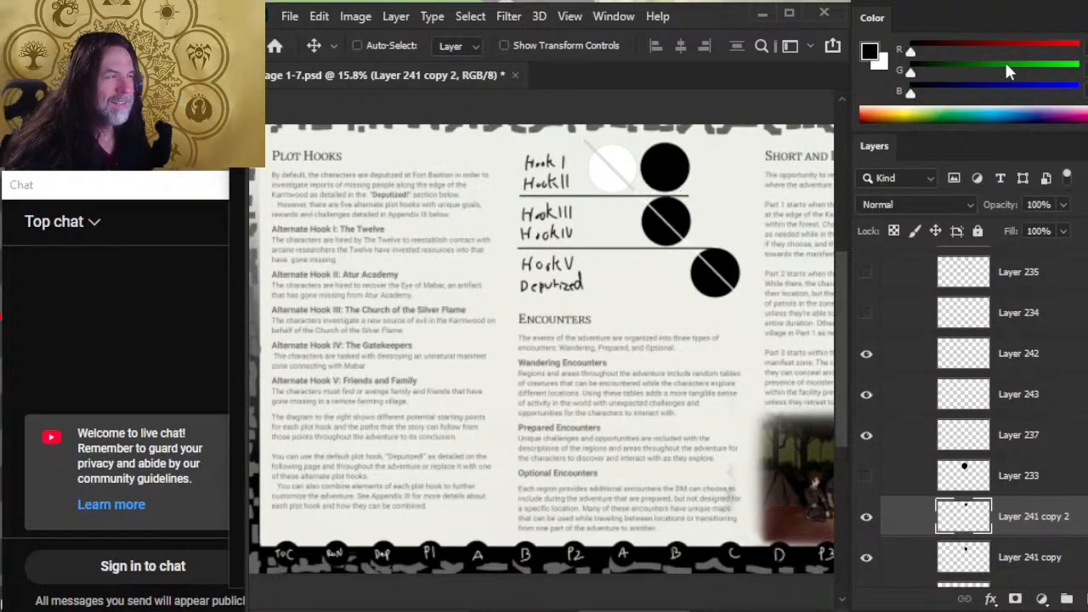
{"action": "key", "text": "shift+Left"}
{"action": "key", "text": "shift+Left"}
{"action": "key", "text": "shift+Left"}
{"action": "key", "text": "shift+Left"}
{"action": "key", "text": "shift+Left"}
{"action": "key", "text": "shift+Left"}
{"action": "key", "text": "shift+Left"}
{"action": "key", "text": "shift+Left"}
{"action": "key", "text": "shift+Left"}
{"action": "key", "text": "shift+Left"}
{"action": "key", "text": "shift+Left"}
{"action": "key", "text": "shift+Left"}
{"action": "key", "text": "shift+Left"}
{"action": "key", "text": "shift+Left"}
{"action": "key", "text": "shift+Left"}
{"action": "key", "text": "shift+Left"}
{"action": "key", "text": "shift+Left"}
{"action": "key", "text": "shift+Left"}
{"action": "key", "text": "shift+Left"}
{"action": "key", "text": "shift+Left"}
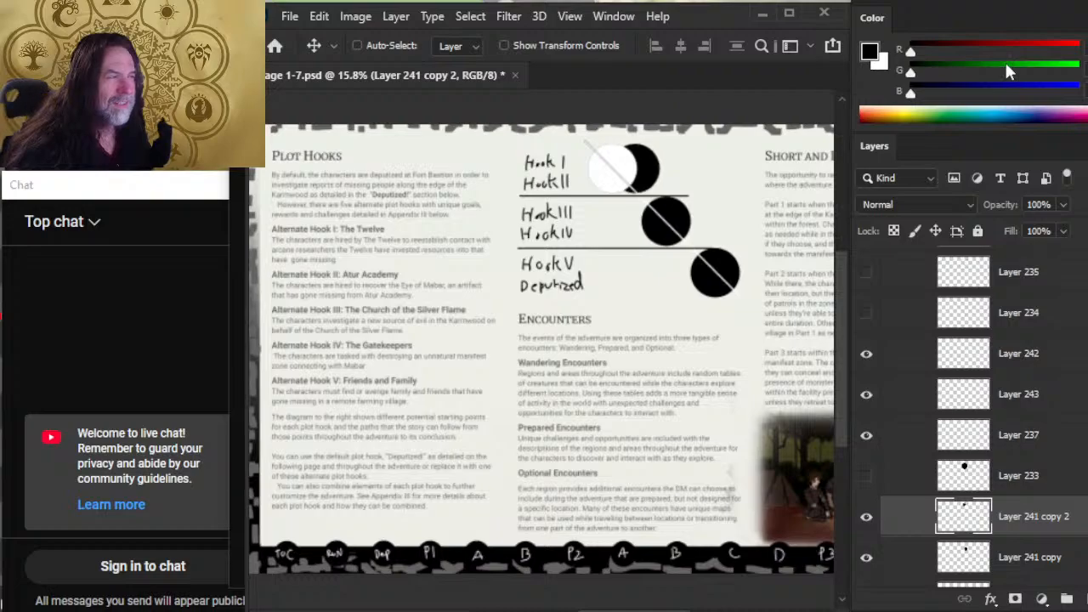
{"action": "key", "text": "shift+Left"}
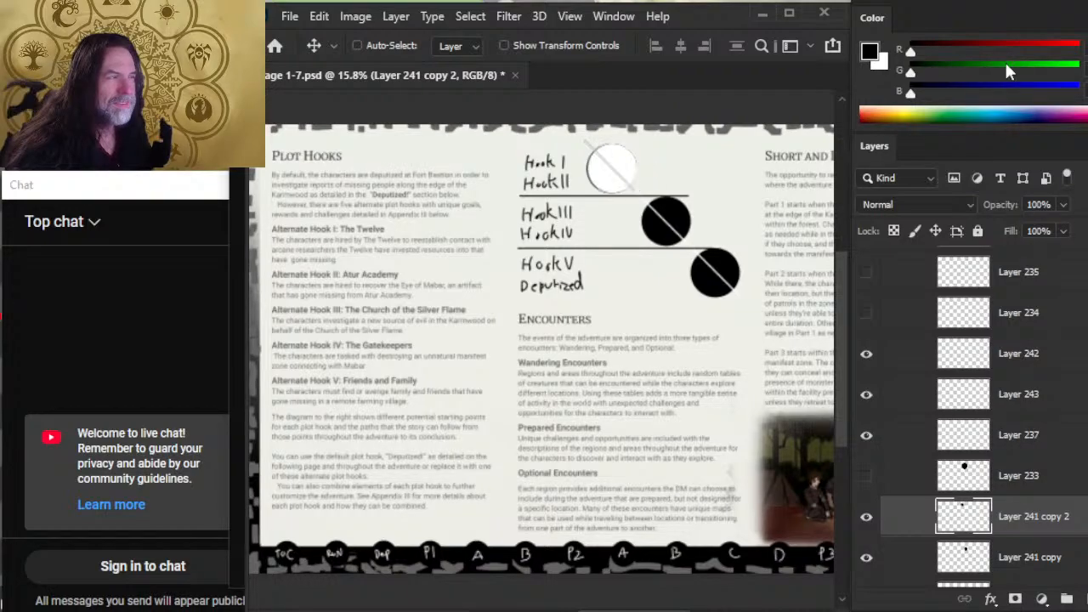
{"action": "key", "text": "shift+Right"}
{"action": "key", "text": "shift+Right"}
{"action": "key", "text": "shift+Left"}
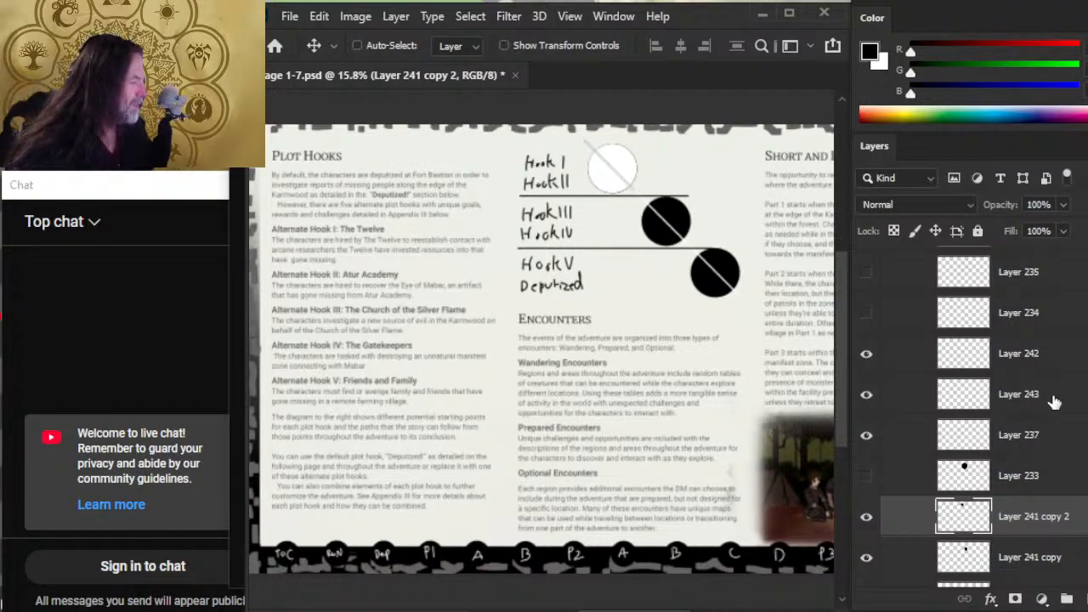
Delete Layer 237, the white circle covering the top black circle
{"action": "left_click", "coordinate": [889, 401]}
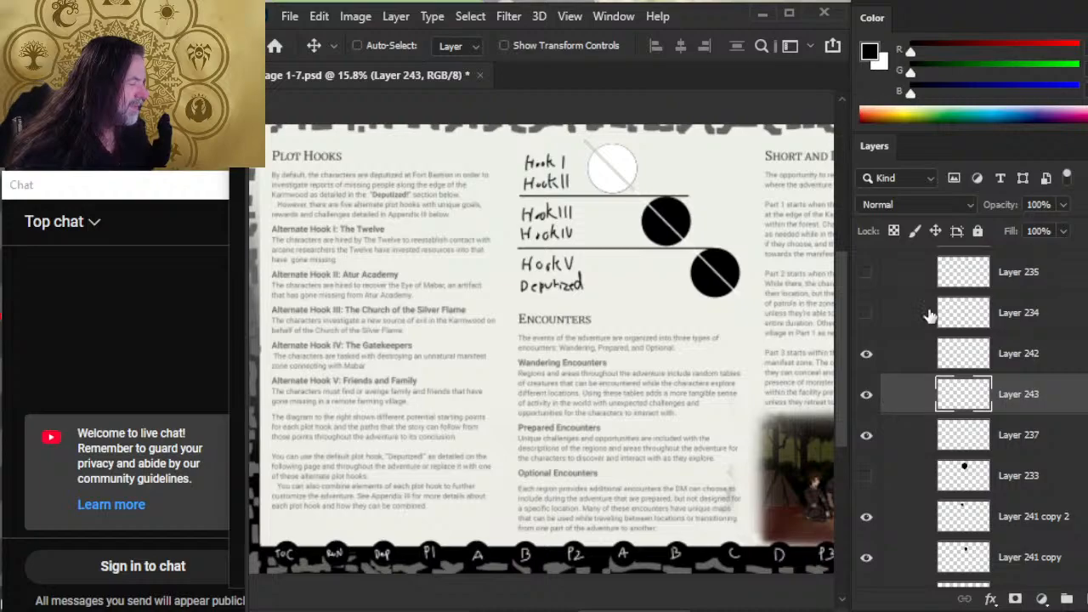
{"action": "left_click", "coordinate": [907, 438]}
{"action": "key", "text": "Delete"}
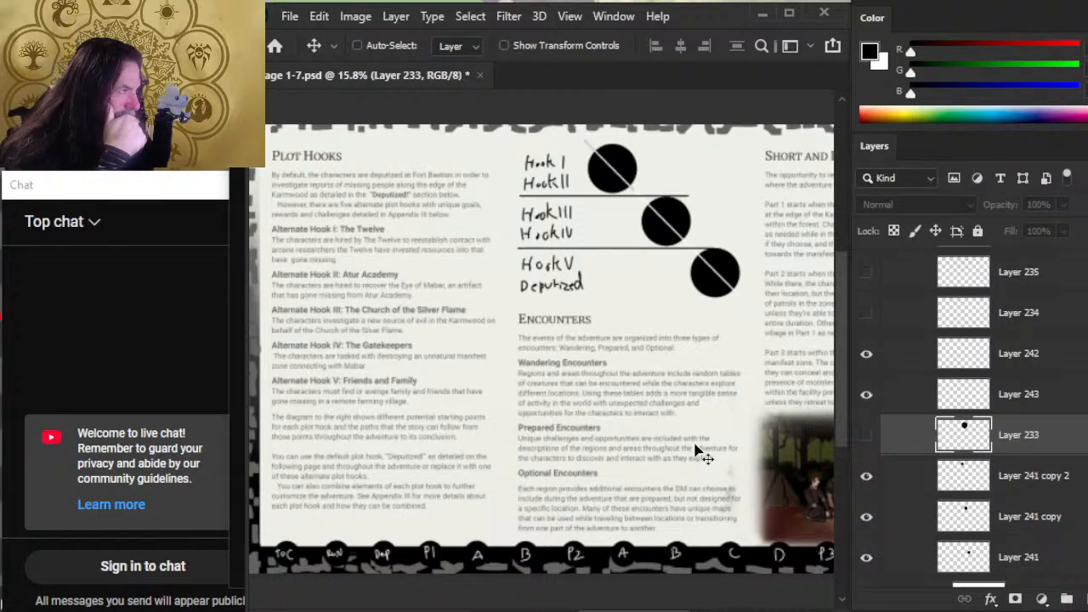
Check what Layer 243 and the three small black circle layers contain by switching their visibility off and on
{"action": "left_click", "coordinate": [935, 344]}
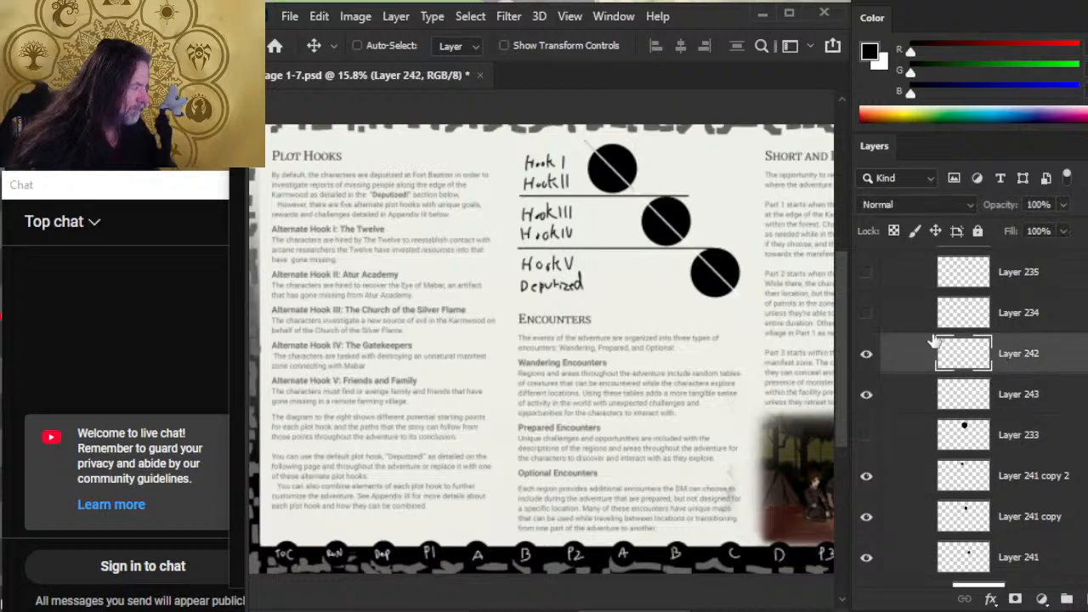
{"action": "key", "text": "e"}
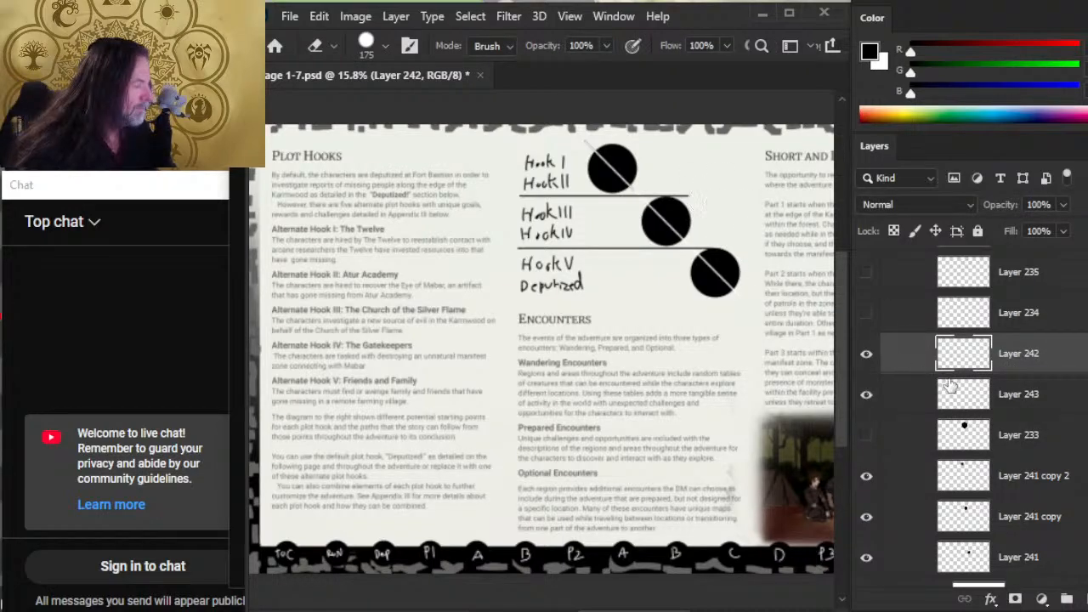
{"action": "left_click", "coordinate": [866, 395]}
{"action": "left_click", "coordinate": [866, 395]}
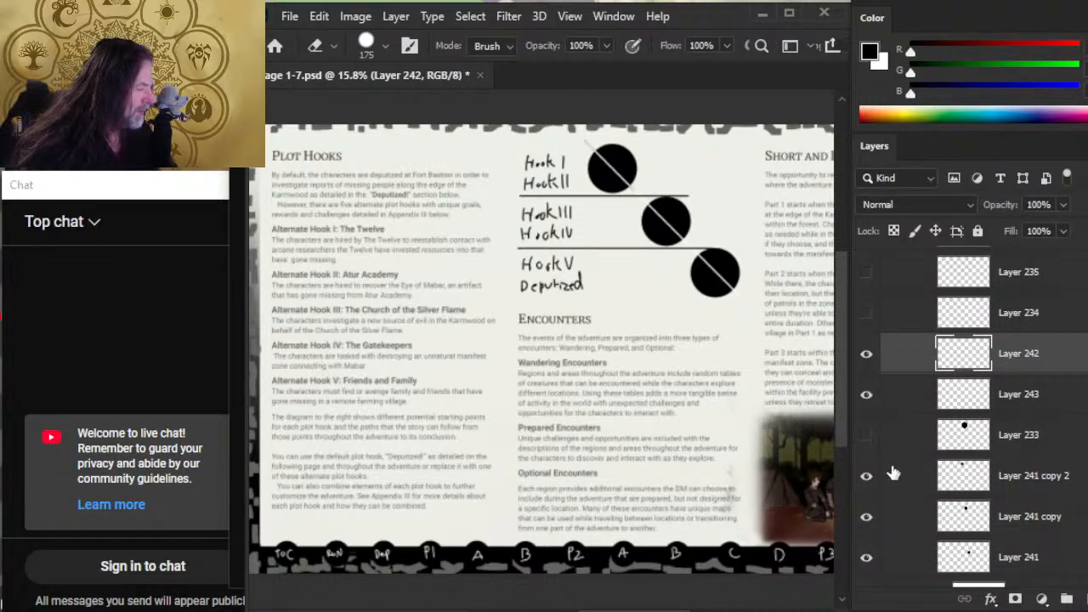
{"action": "scroll", "coordinate": [955, 453], "scroll_direction": "down", "scroll_amount": 2}
{"action": "scroll", "coordinate": [1059, 409], "scroll_direction": "up", "scroll_amount": 1}
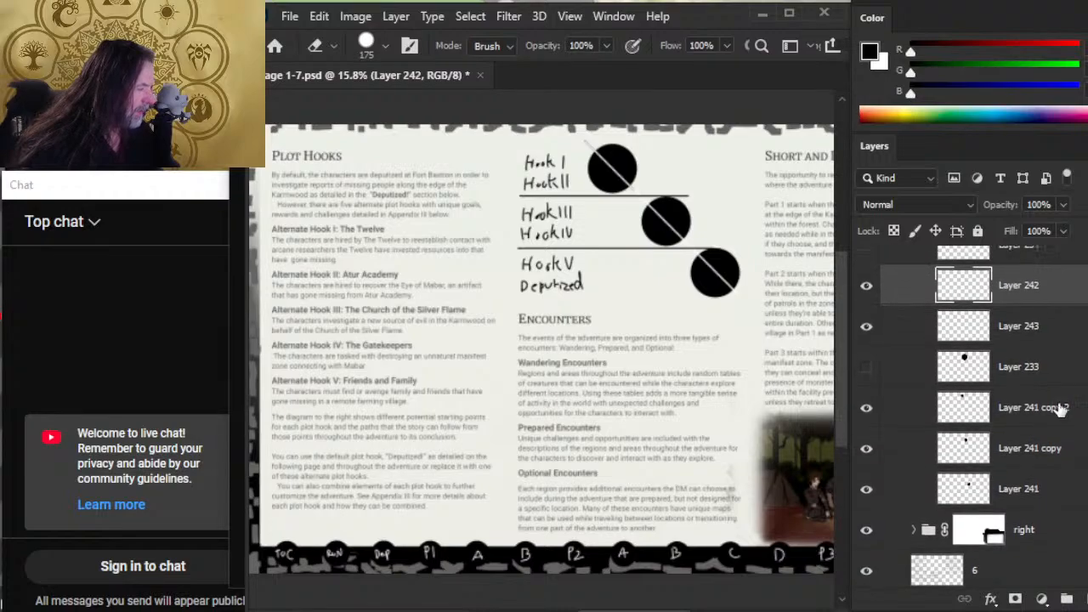
{"action": "left_click", "coordinate": [866, 415]}
{"action": "left_click", "coordinate": [866, 415]}
{"action": "left_click", "coordinate": [866, 448]}
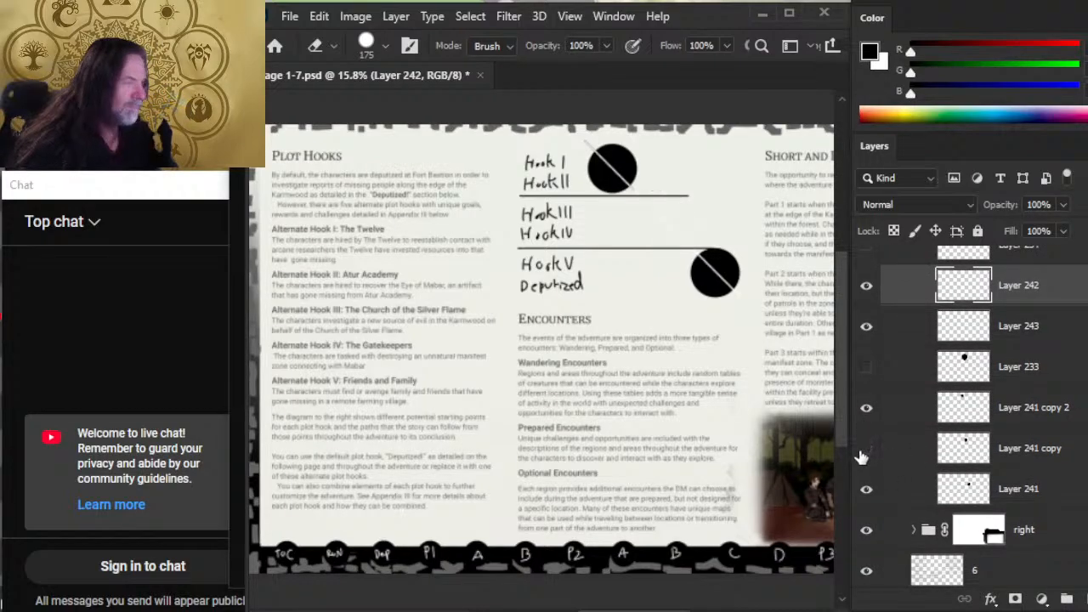
{"action": "left_click", "coordinate": [866, 448]}
{"action": "left_click", "coordinate": [867, 490]}
{"action": "left_click", "coordinate": [867, 489]}
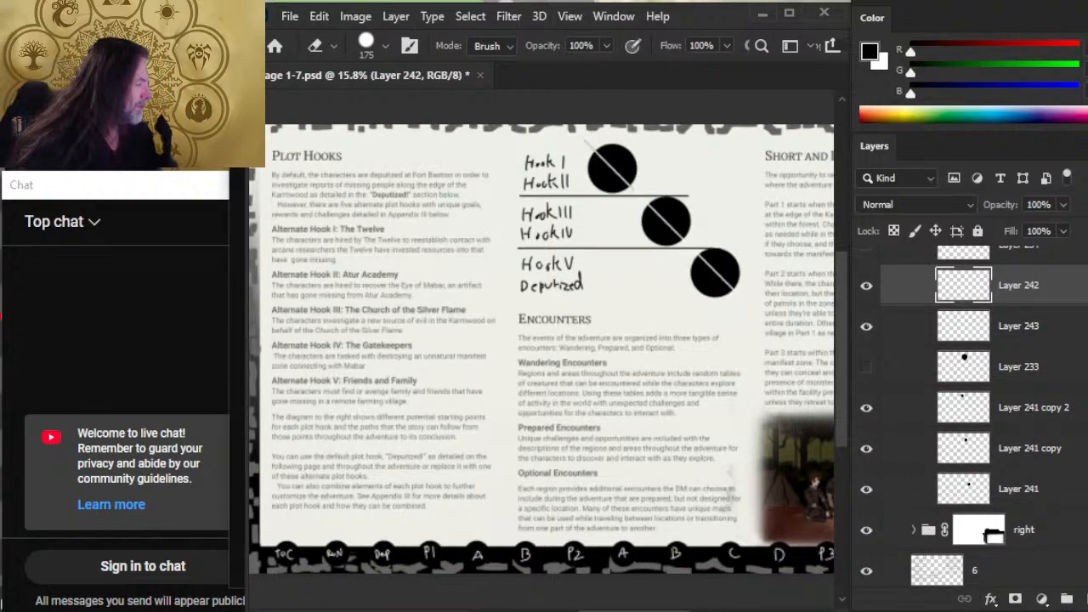
Erase the overhanging right end of the upper dividing line on Layer 240, past the middle circle, with the 175-pixel eraser
{"action": "scroll", "coordinate": [885, 340], "scroll_direction": "up", "scroll_amount": 4}
{"action": "left_click", "coordinate": [866, 267]}
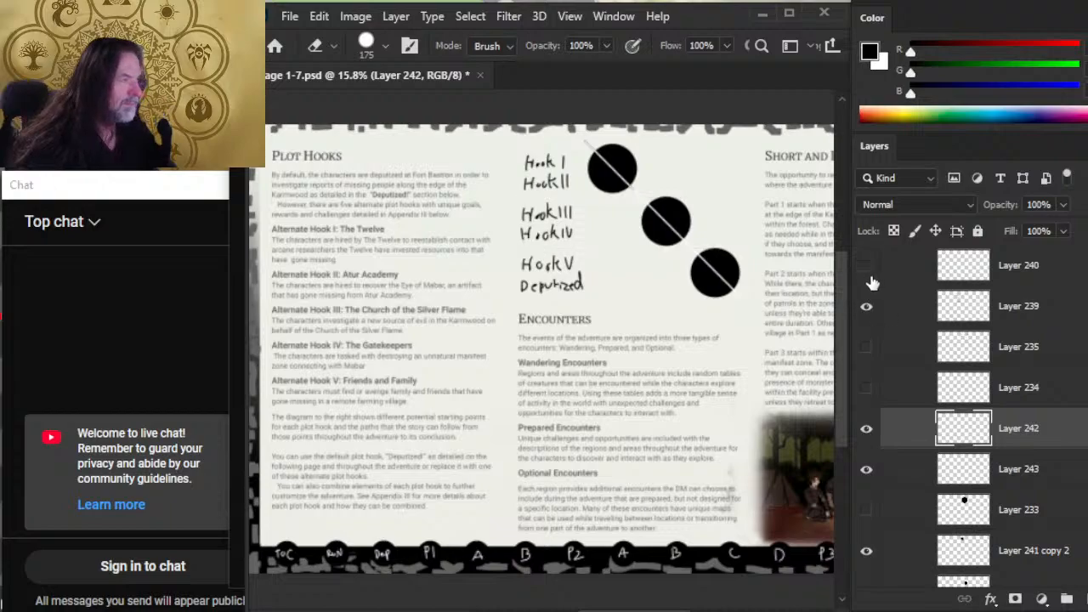
{"action": "left_click", "coordinate": [866, 267]}
{"action": "left_click", "coordinate": [888, 272]}
{"action": "left_click_drag", "start_coordinate": [703, 186], "coordinate": [703, 188]}
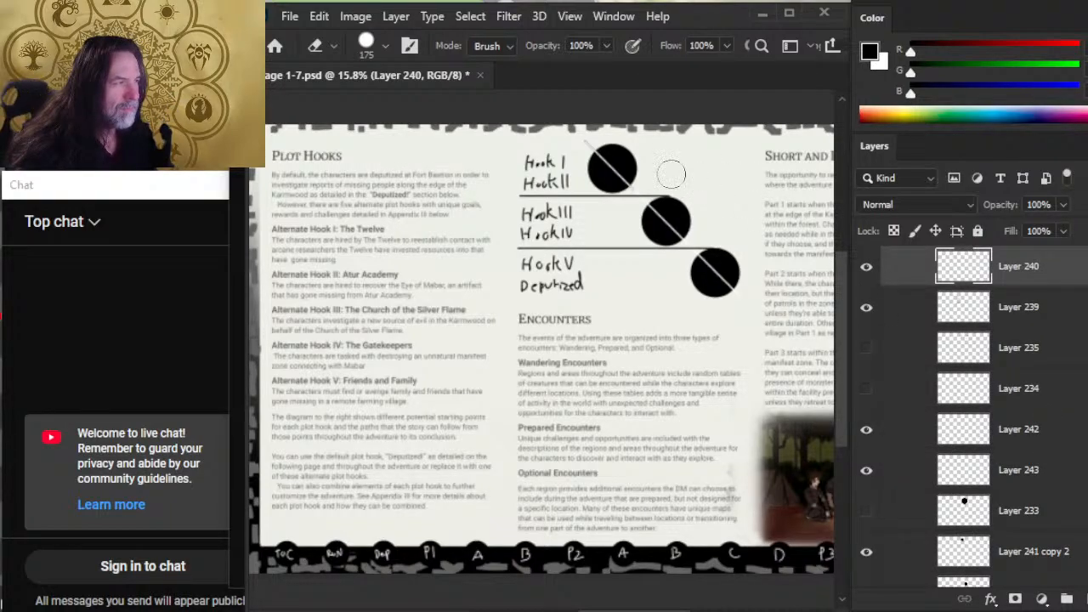
Trim the upper dividing line on Layer 240 back to the top of the middle circle with the eraser
{"action": "key", "text": "v"}
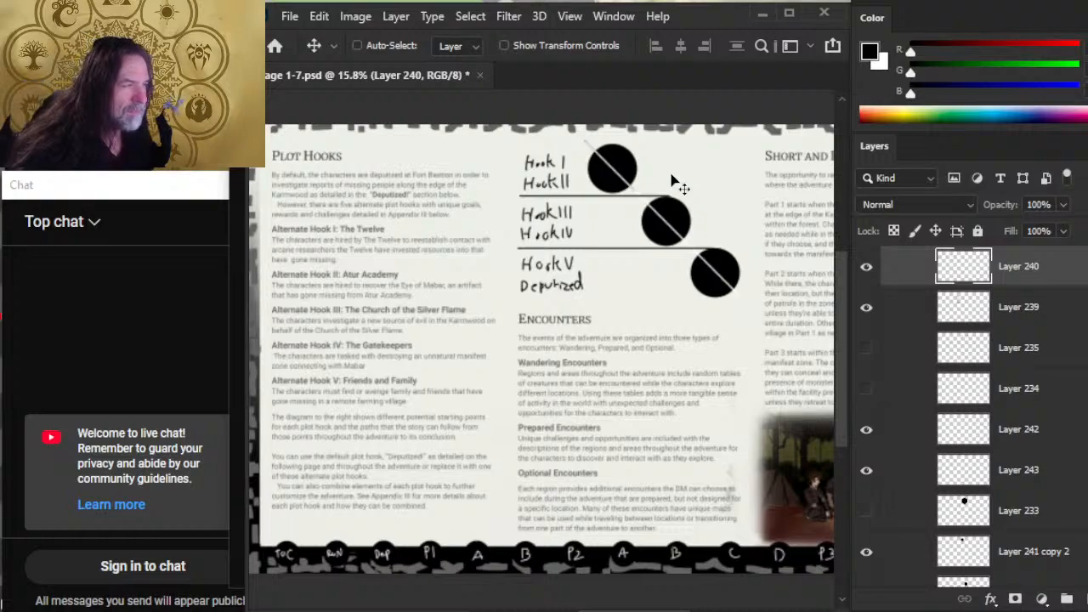
{"action": "key", "text": "shift+Down"}
{"action": "key", "text": "shift+Up"}
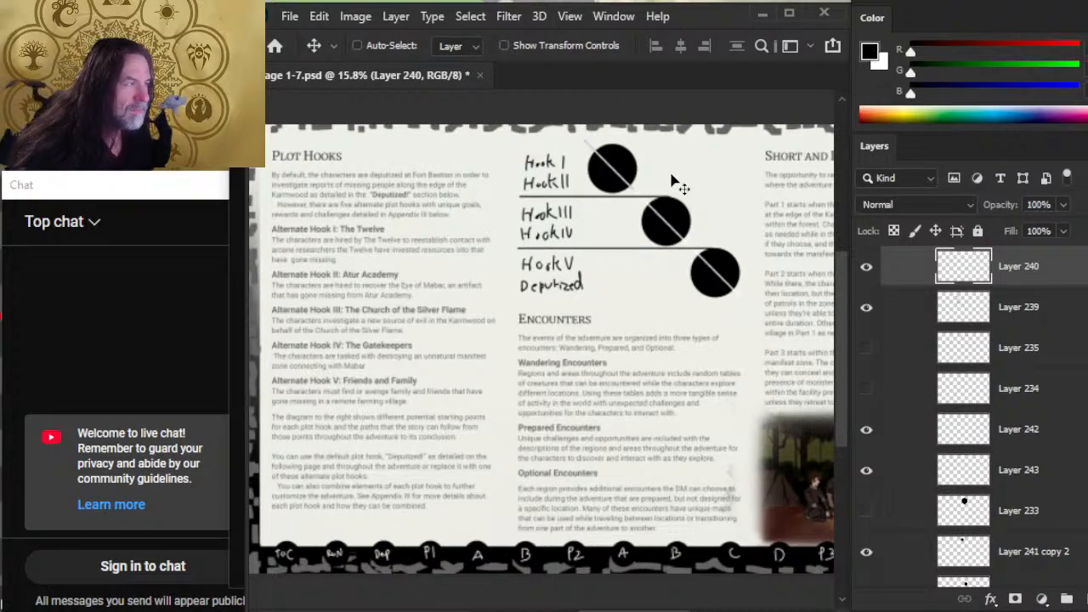
{"action": "key", "text": "ctrl"}
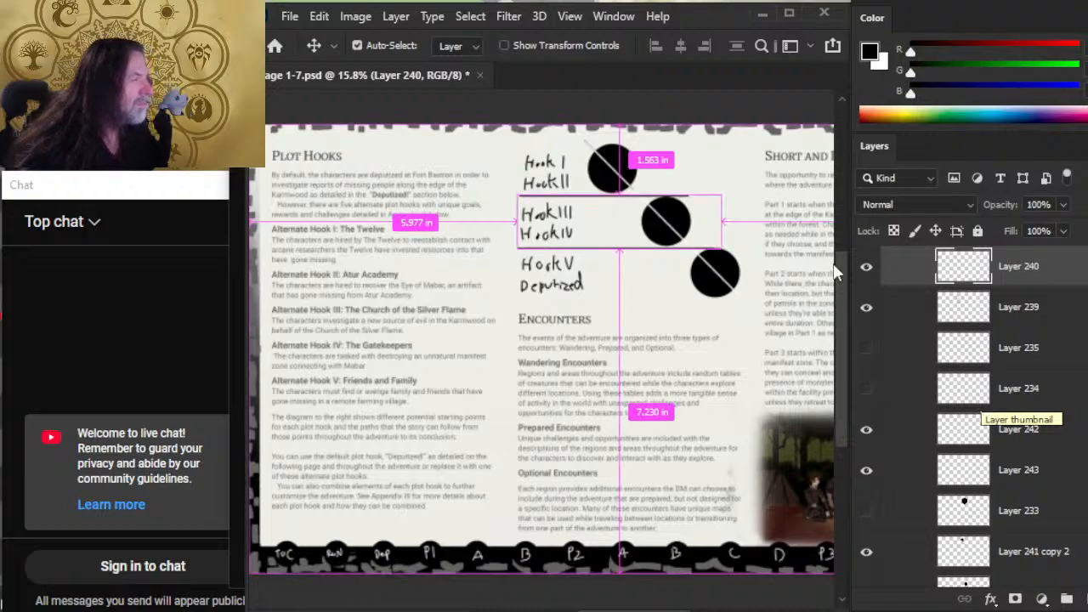
{"action": "key", "text": "l"}
{"action": "mouse_move", "coordinate": [693, 159]}
{"action": "left_mouse_down"}
{"action": "mouse_move", "coordinate": [599, 163]}
{"action": "mouse_move", "coordinate": [556, 186]}
{"action": "mouse_move", "coordinate": [606, 213]}
{"action": "mouse_move", "coordinate": [691, 160]}
{"action": "left_mouse_up"}
{"action": "key", "text": "ctrl+d"}
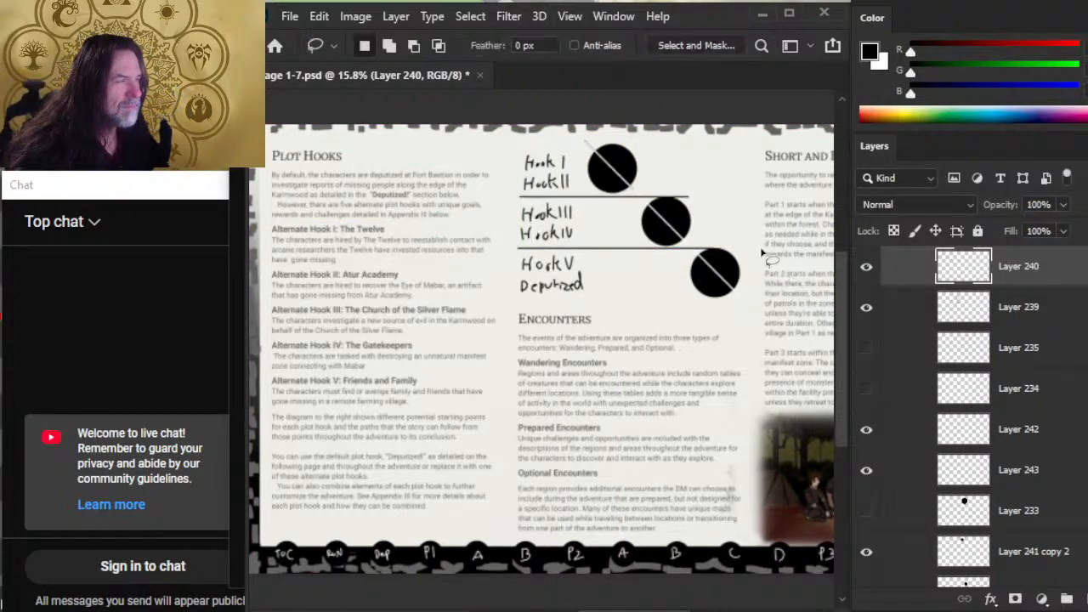
{"action": "key", "text": "e"}
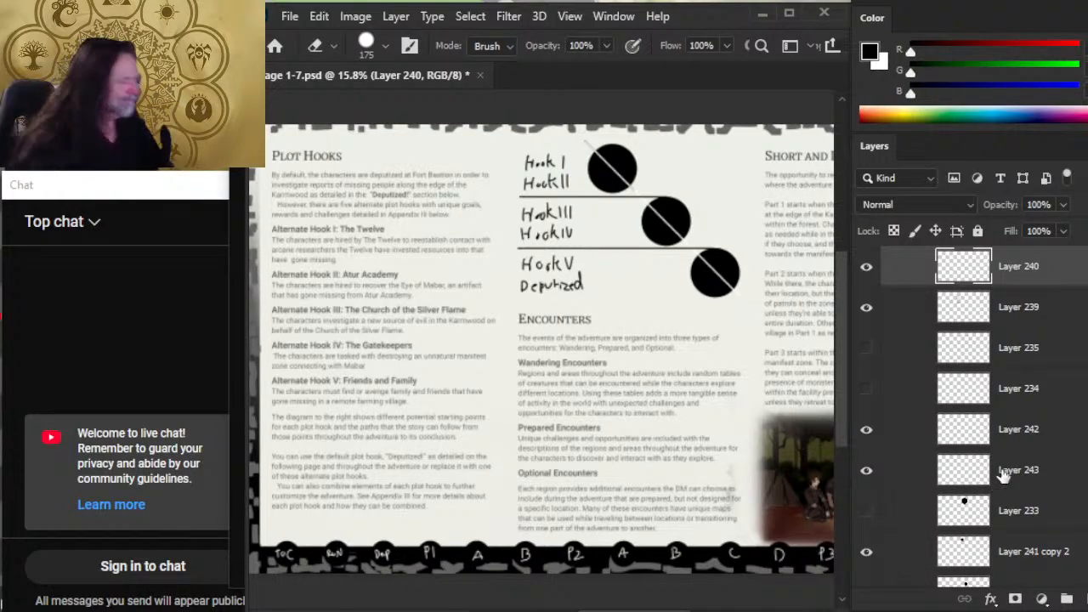
Check what Layer 242 and the three small black circle layers contain by switching their visibility off and on
{"action": "scroll", "coordinate": [1003, 477], "scroll_direction": "down", "scroll_amount": 4}
{"action": "left_click", "coordinate": [868, 285]}
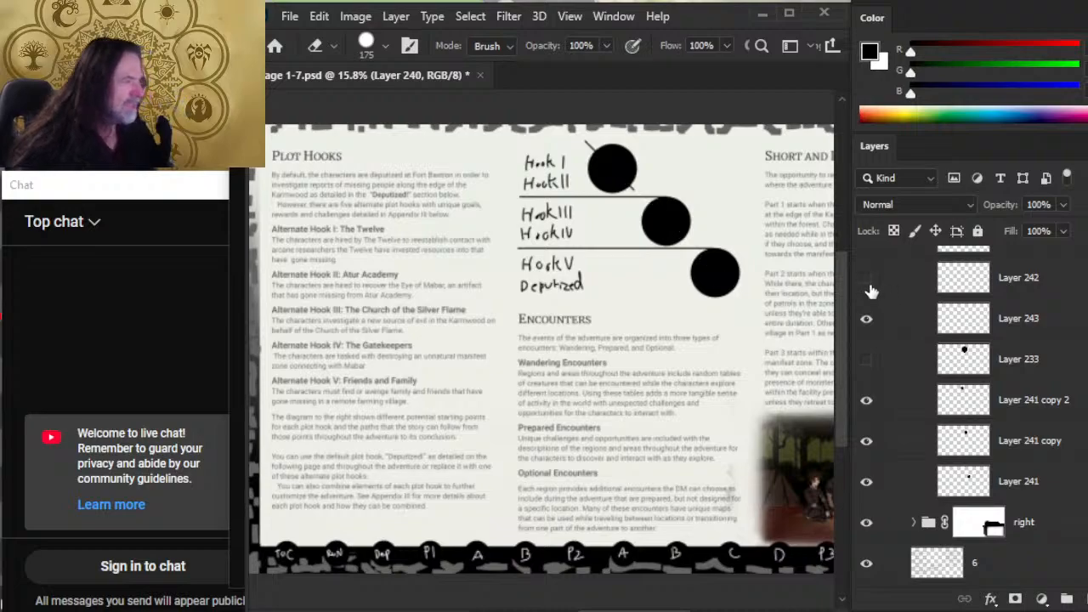
{"action": "left_click", "coordinate": [867, 281]}
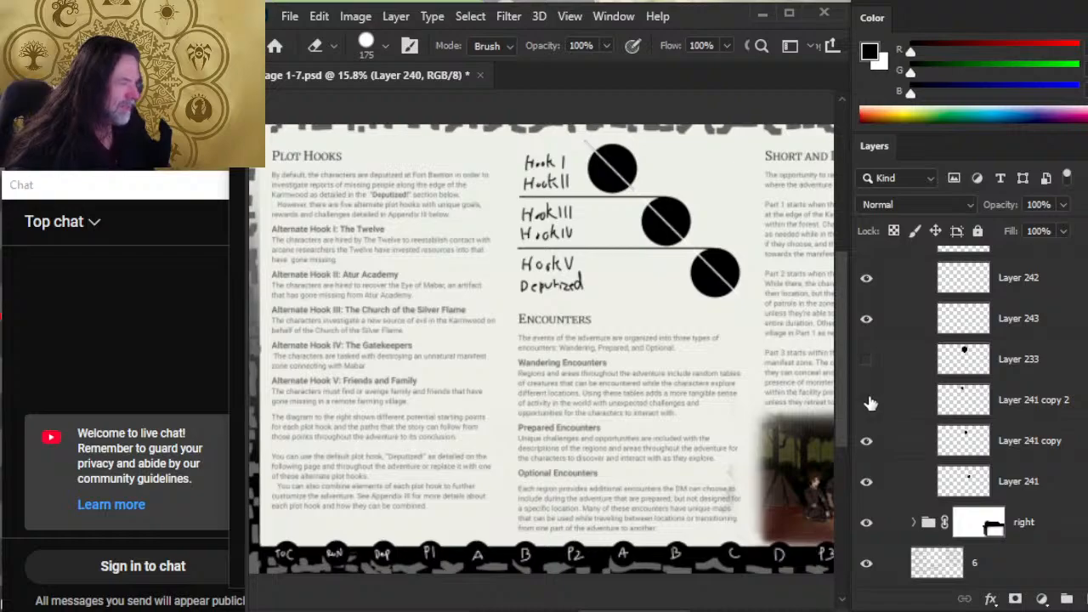
{"action": "left_click", "coordinate": [866, 441]}
{"action": "left_click", "coordinate": [866, 441]}
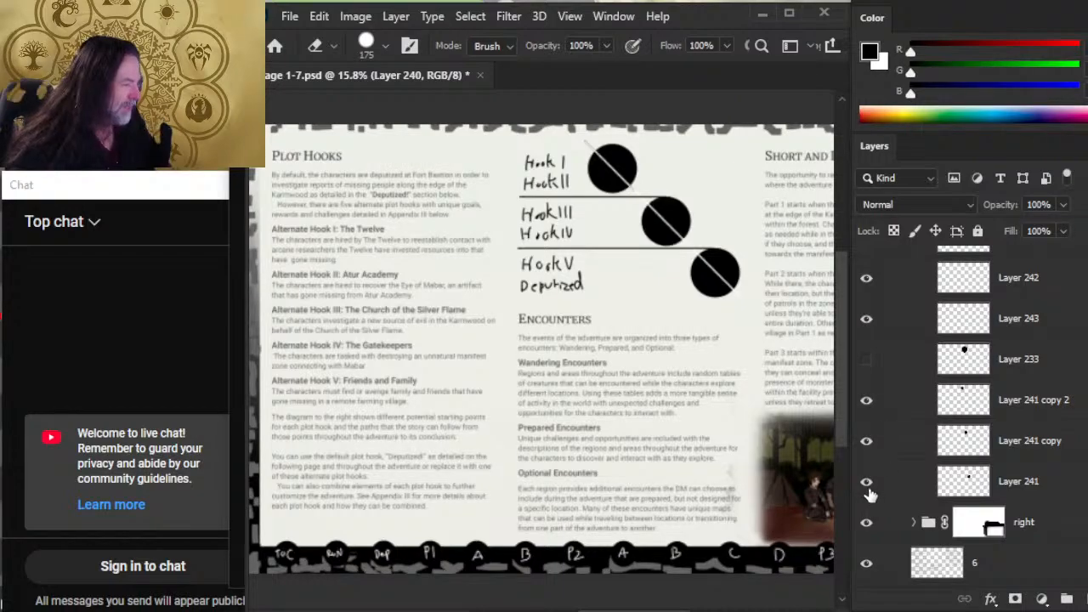
{"action": "left_click", "coordinate": [867, 481]}
{"action": "left_click", "coordinate": [868, 484]}
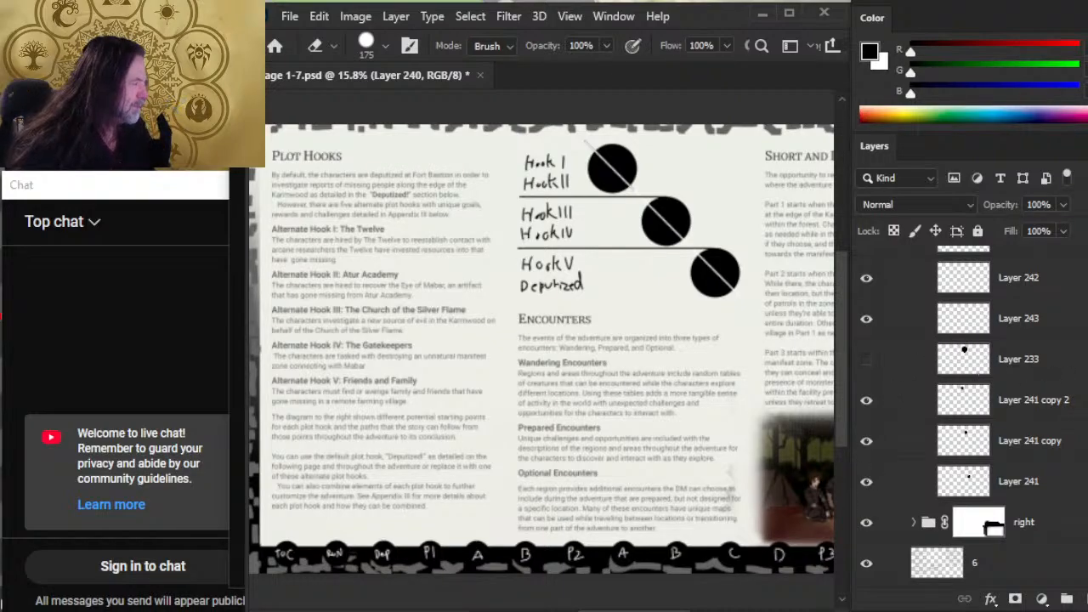
{"action": "scroll", "coordinate": [969, 408], "scroll_direction": "up", "scroll_amount": 2}
{"action": "left_click", "coordinate": [867, 354]}
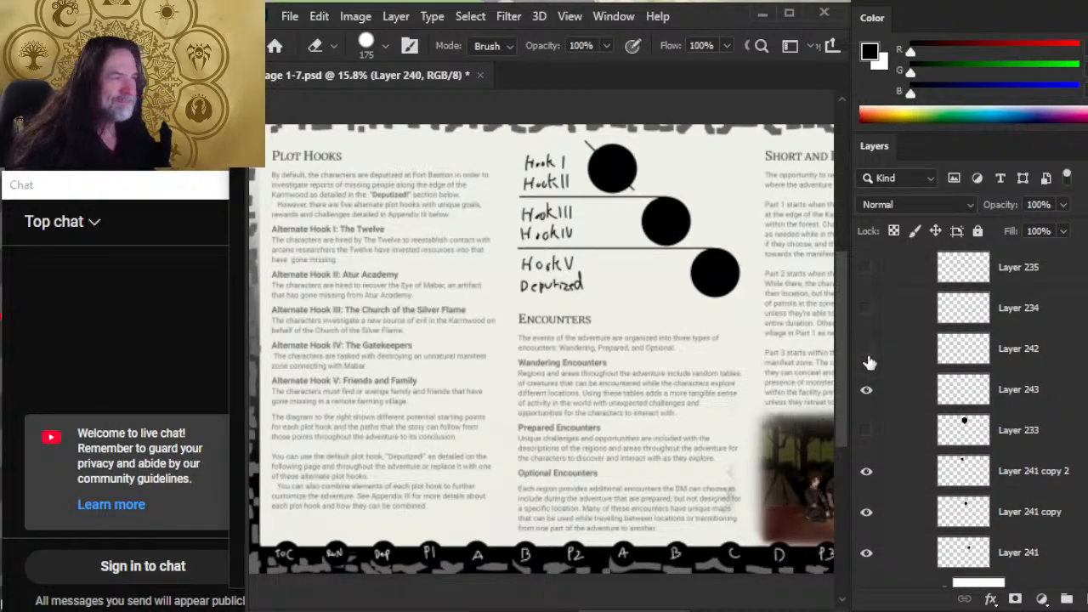
{"action": "left_click", "coordinate": [866, 350]}
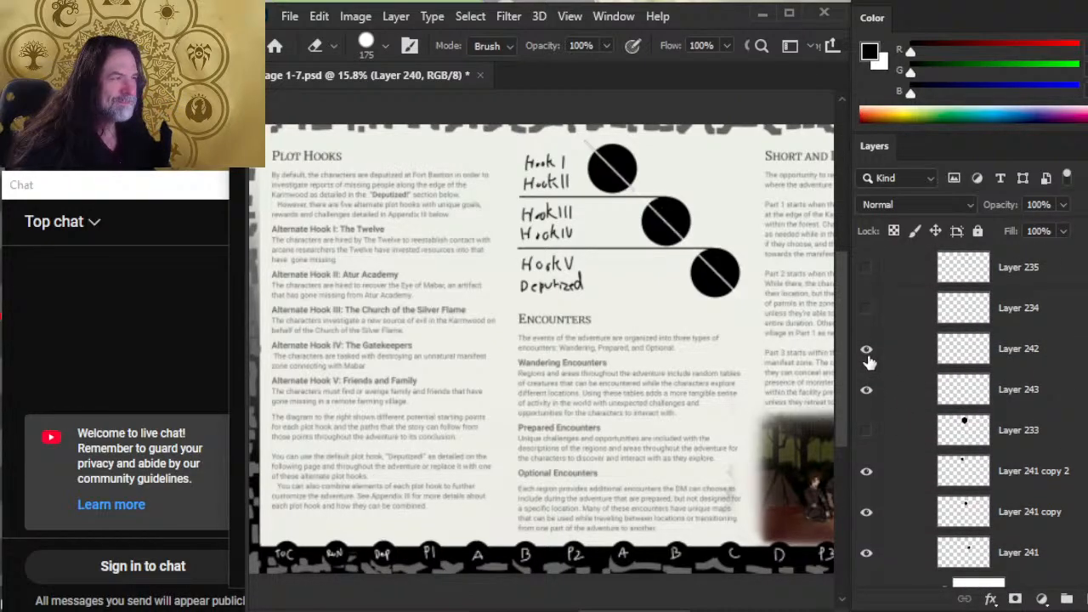
{"action": "left_click", "coordinate": [866, 473]}
{"action": "left_click", "coordinate": [866, 473]}
{"action": "left_click", "coordinate": [867, 512]}
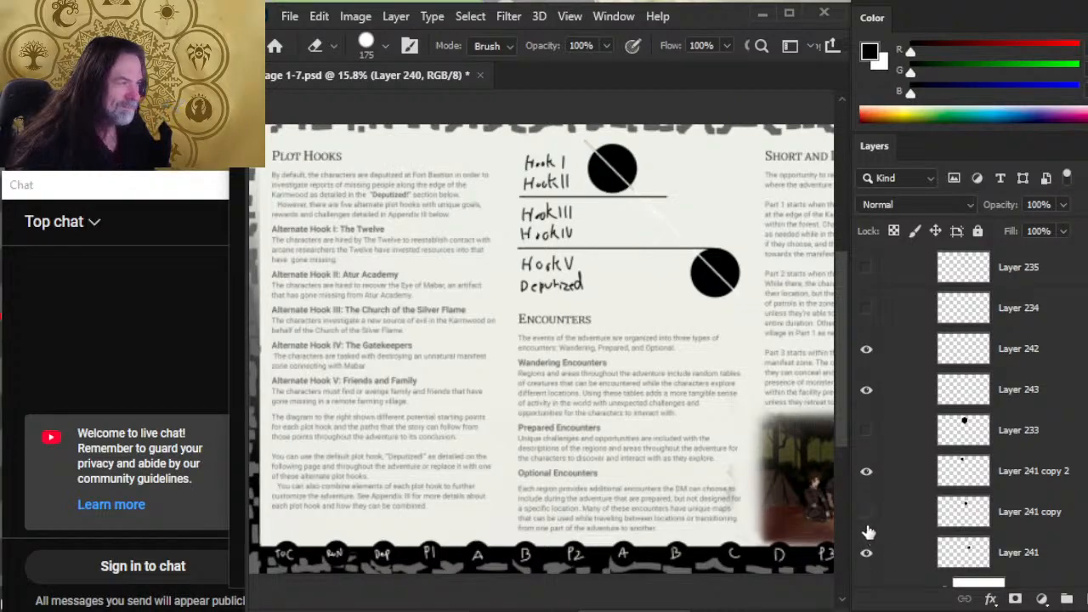
{"action": "left_click", "coordinate": [866, 512]}
Nudge the middle black circle on Layer 241 copy slightly down and right along the diagonal line
{"action": "left_click", "coordinate": [874, 515]}
{"action": "key", "text": "v"}
{"action": "key", "text": "shift+Down"}
{"action": "key", "text": "shift+Down"}
{"action": "key", "text": "shift+Down"}
{"action": "key", "text": "shift+Down"}
{"action": "key", "text": "shift+Down"}
{"action": "key", "text": "shift+Down"}
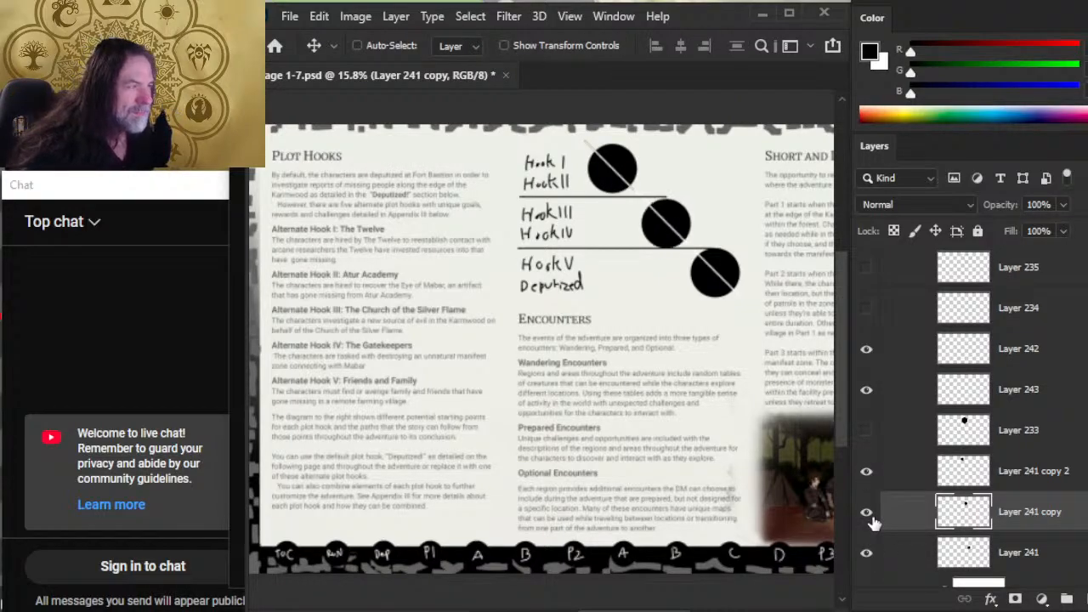
{"action": "key", "text": "shift+Down"}
{"action": "key", "text": "shift+Up"}
{"action": "key", "text": "shift+Right"}
{"action": "key", "text": "shift+Right"}
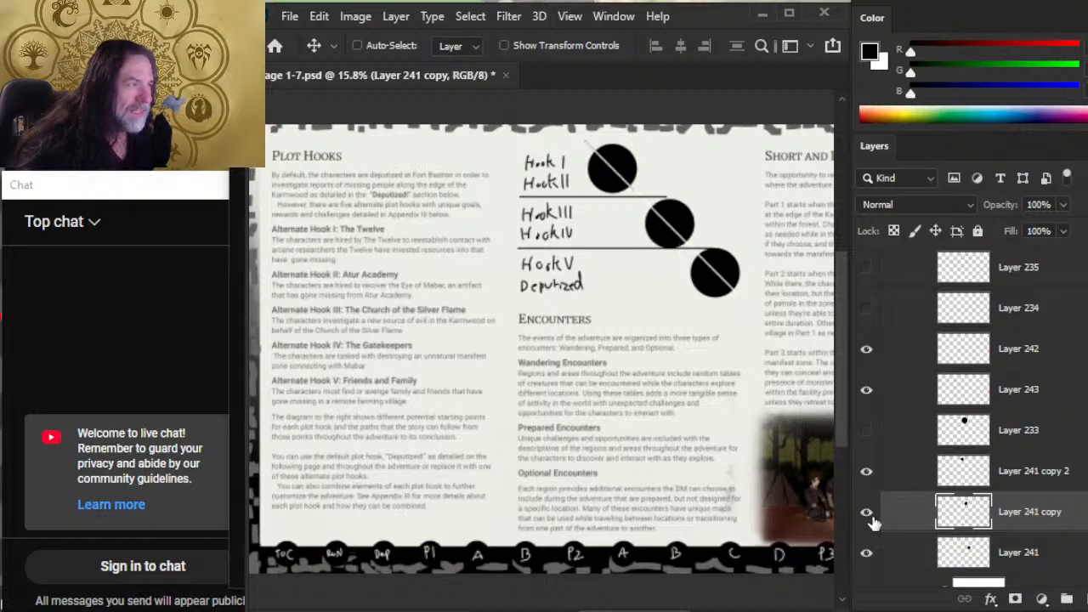
{"action": "key", "text": "shift+Left"}
{"action": "key", "text": "shift+Left"}
{"action": "key", "text": "shift+Right"}
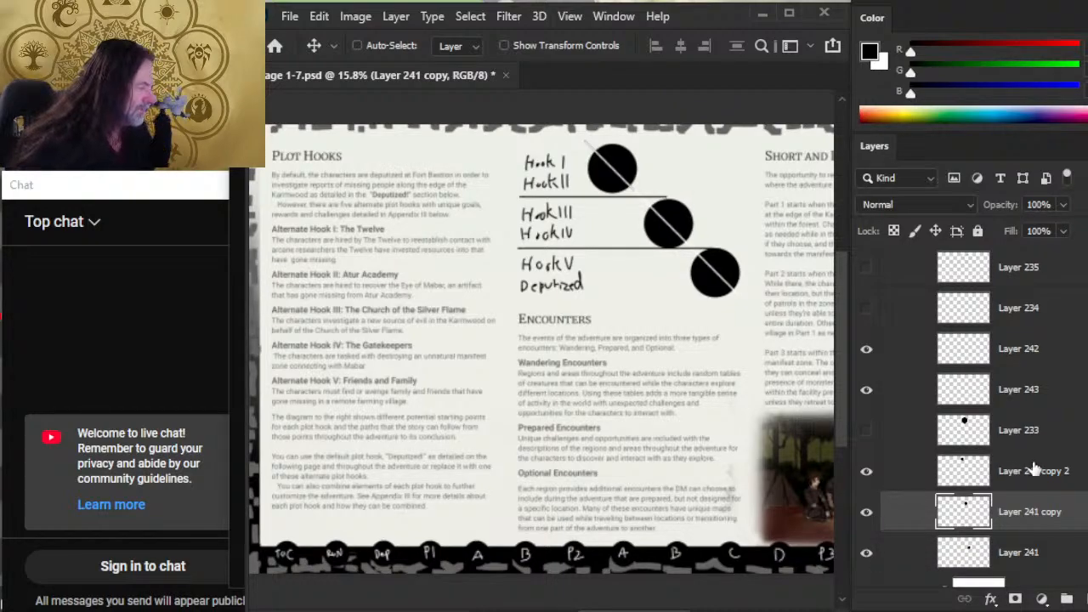
Select the two diagonal line layers, Layer 242 and Layer 243, together
{"action": "left_click", "coordinate": [865, 350]}
{"action": "left_click", "coordinate": [865, 350]}
{"action": "left_click", "coordinate": [901, 361]}
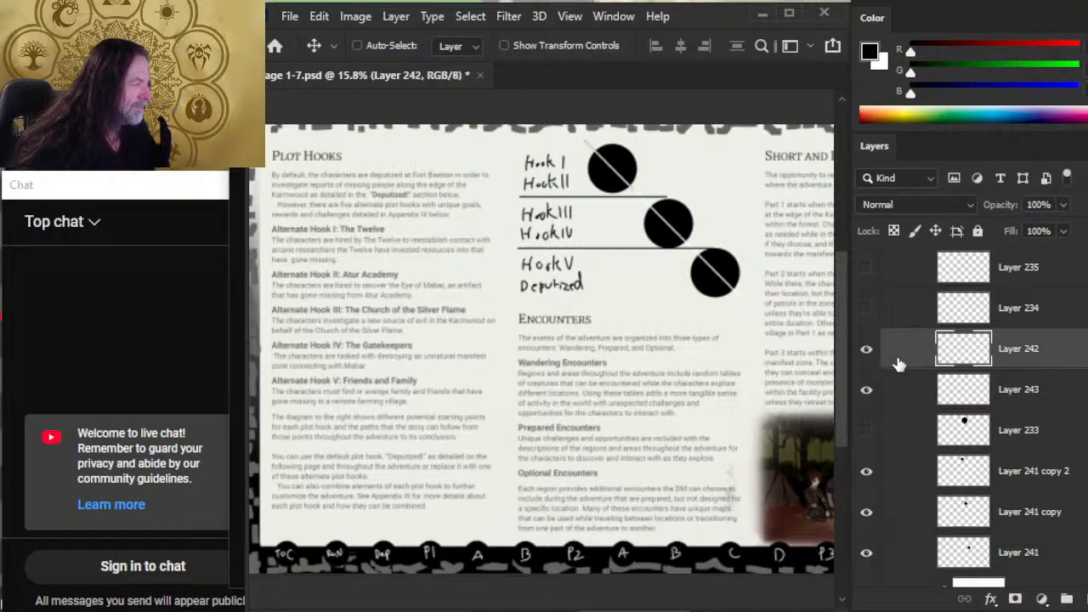
{"action": "key", "text": "ctrl"}
{"action": "left_click", "coordinate": [894, 403], "text": "ctrl"}
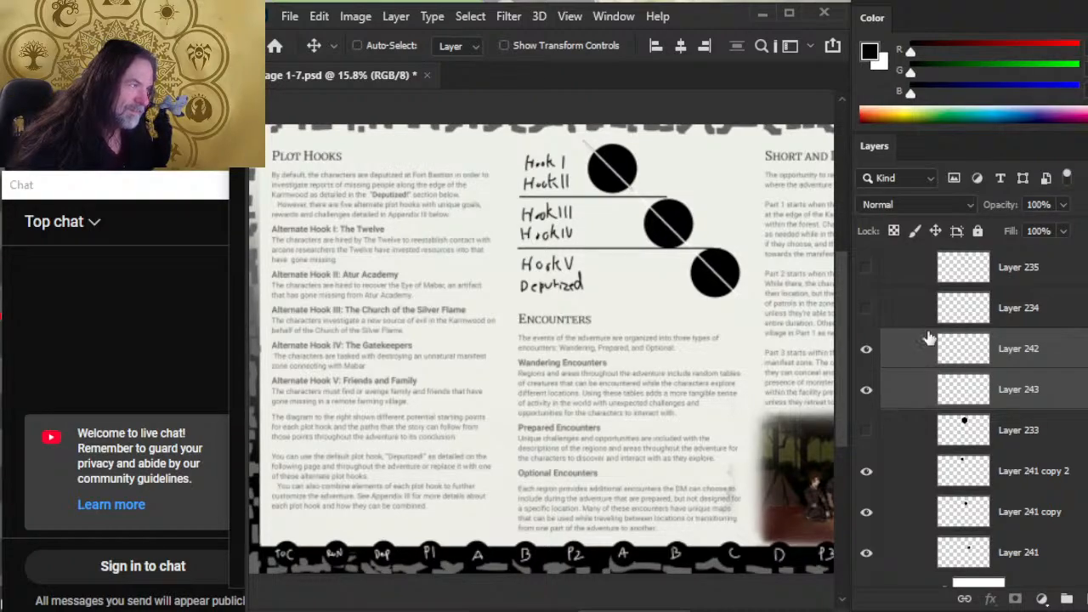
Nudge the middle circle on Layer 241 copy slightly left and the top circle on Layer 241 copy 2 slightly down
{"action": "left_click", "coordinate": [903, 510]}
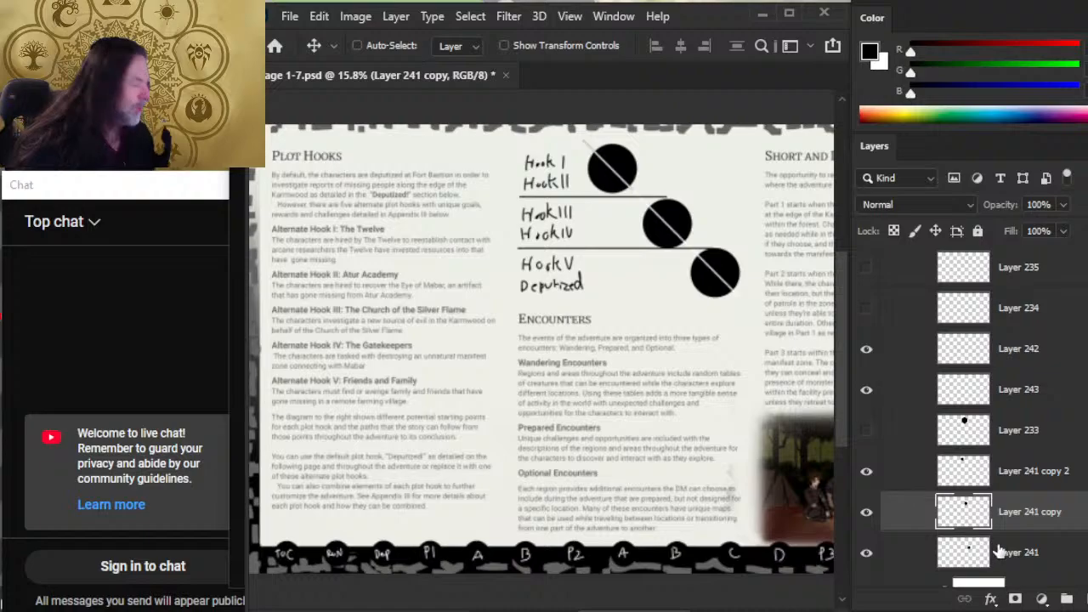
{"action": "left_click", "coordinate": [903, 478]}
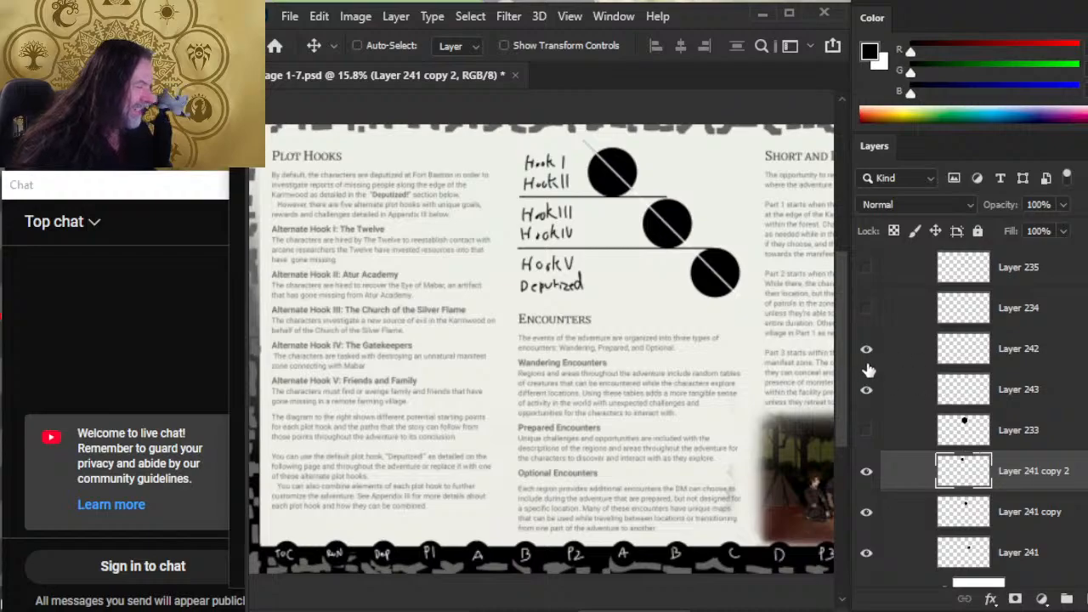
Lasso the upper dividing line on Layer 240 and nudge it down to meet the top edge of the middle circle
{"action": "scroll", "coordinate": [867, 367], "scroll_direction": "up", "scroll_amount": 1}
{"action": "scroll", "coordinate": [867, 375], "scroll_direction": "up", "scroll_amount": 3}
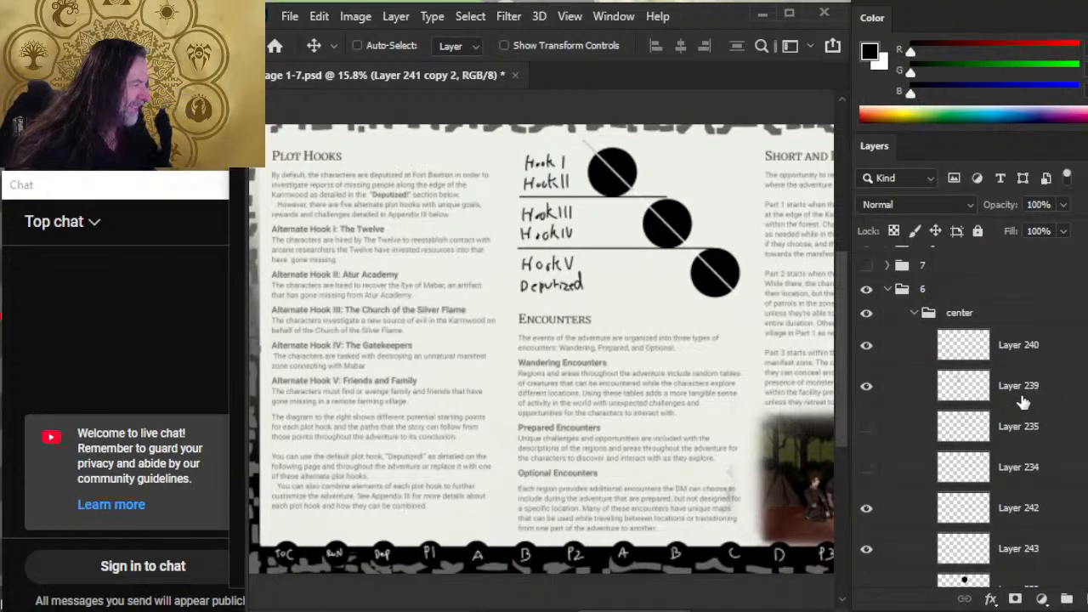
{"action": "left_click", "coordinate": [866, 391]}
{"action": "left_click", "coordinate": [865, 386]}
{"action": "left_click", "coordinate": [915, 350]}
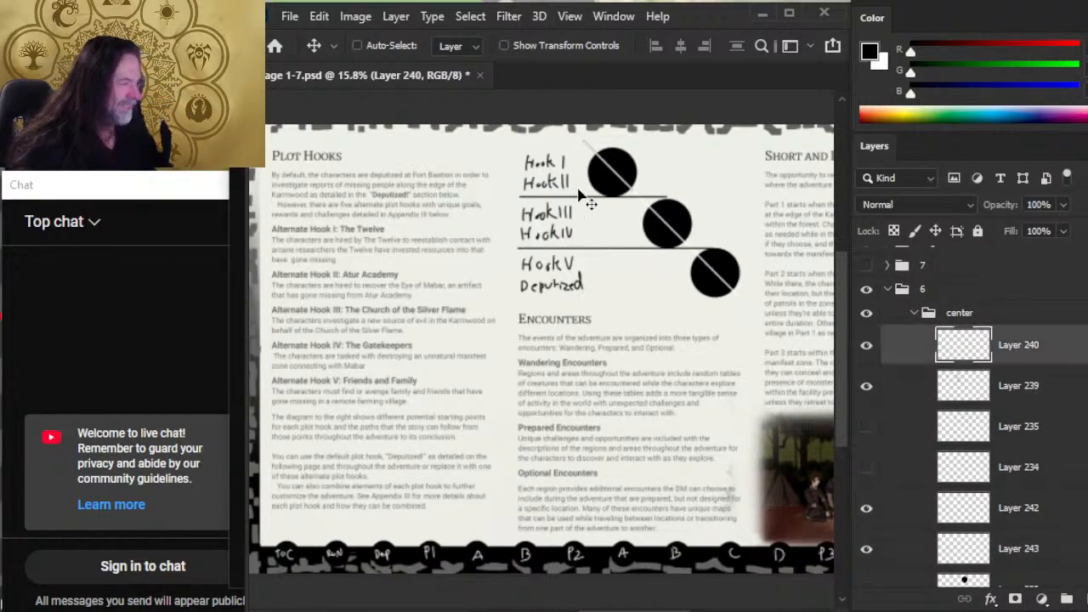
{"action": "key", "text": "l"}
{"action": "key", "text": "v"}
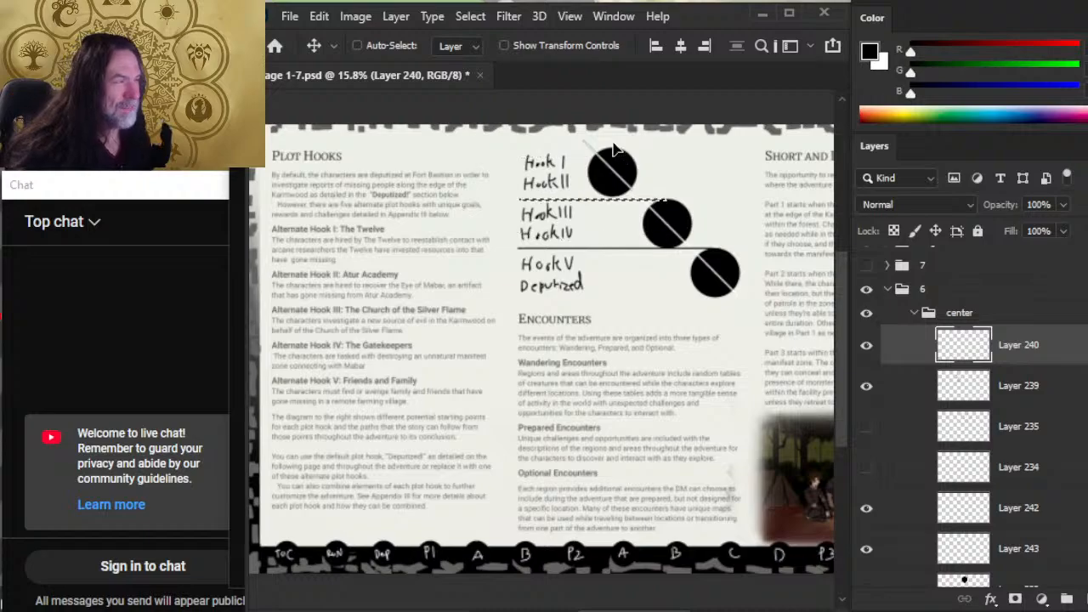
{"action": "key", "text": "l"}
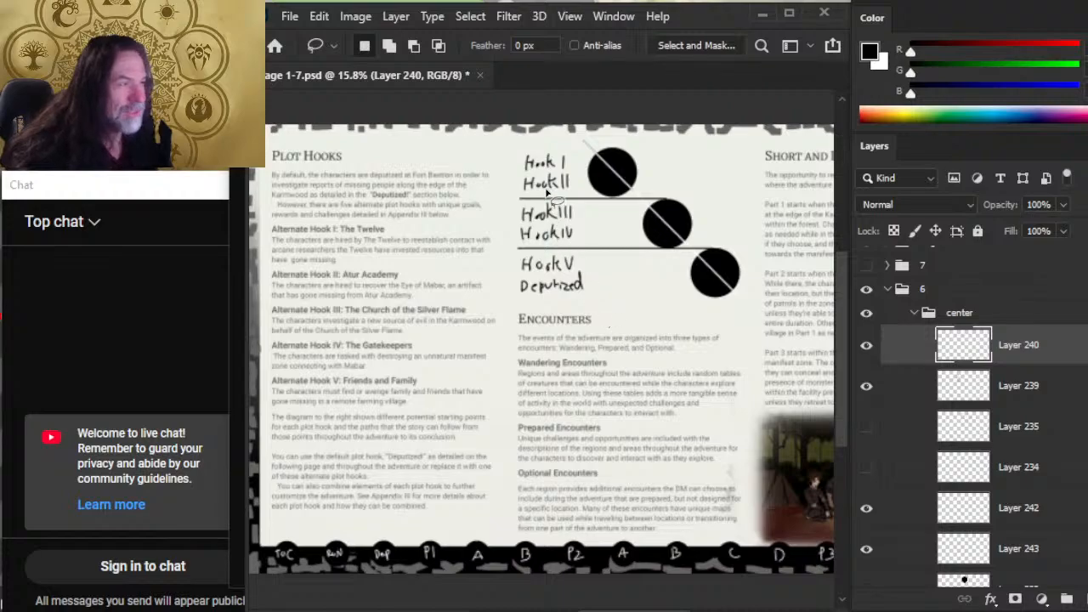
{"action": "mouse_move", "coordinate": [522, 236]}
{"action": "left_mouse_down"}
{"action": "mouse_move", "coordinate": [561, 177]}
{"action": "mouse_move", "coordinate": [537, 235]}
{"action": "left_mouse_up"}
{"action": "key", "text": "ctrl+Down"}
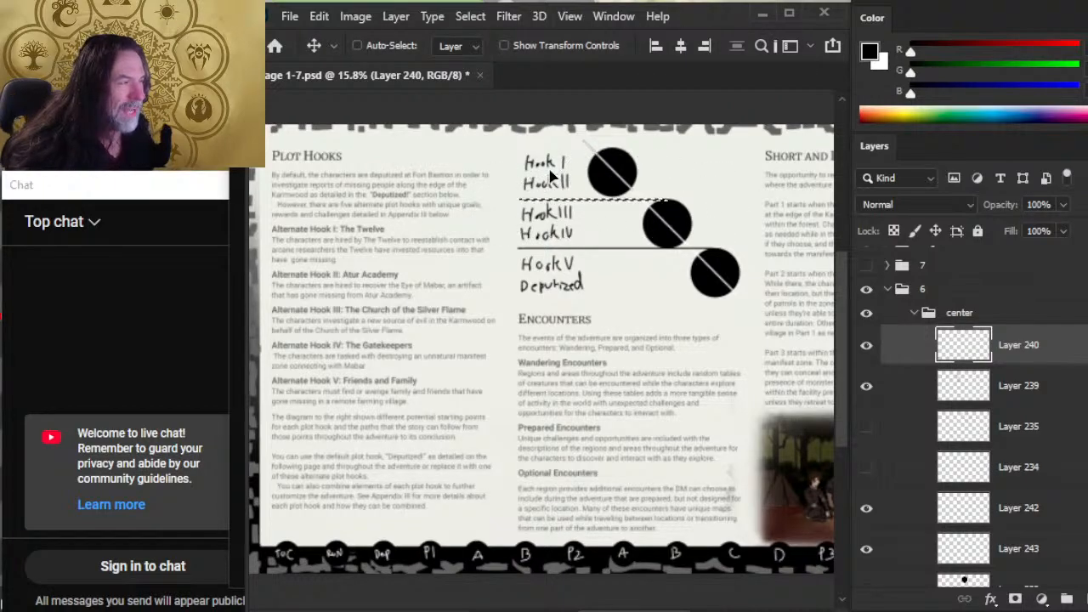
{"action": "key", "text": "ctrl+d"}
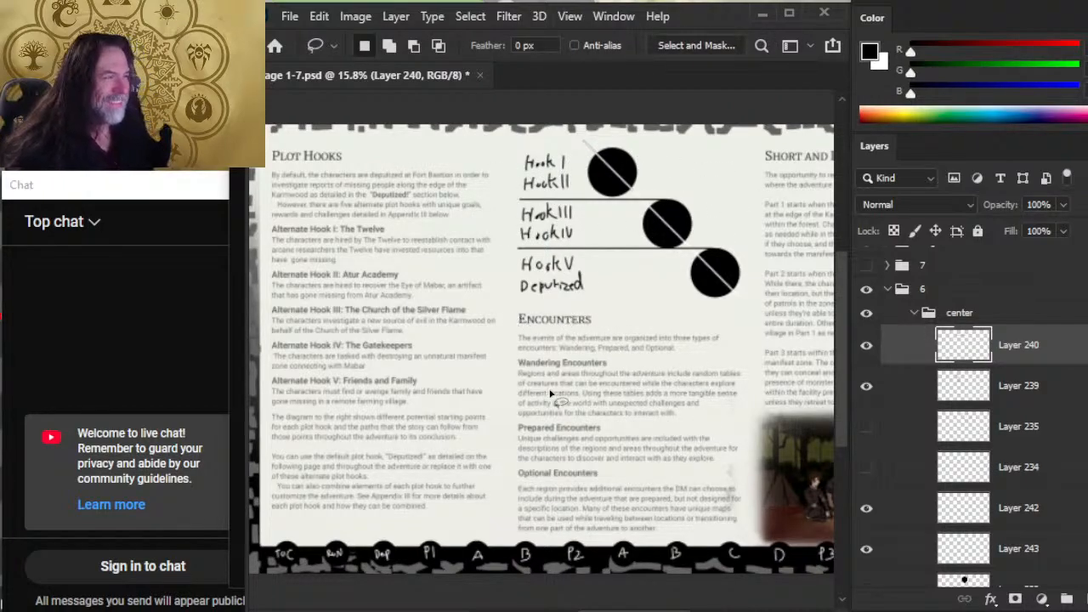
Nudge the top circle on Layer 241 copy 2 down onto the upper dividing line and right toward the diagonal line
{"action": "scroll", "coordinate": [1039, 557], "scroll_direction": "down", "scroll_amount": 3}
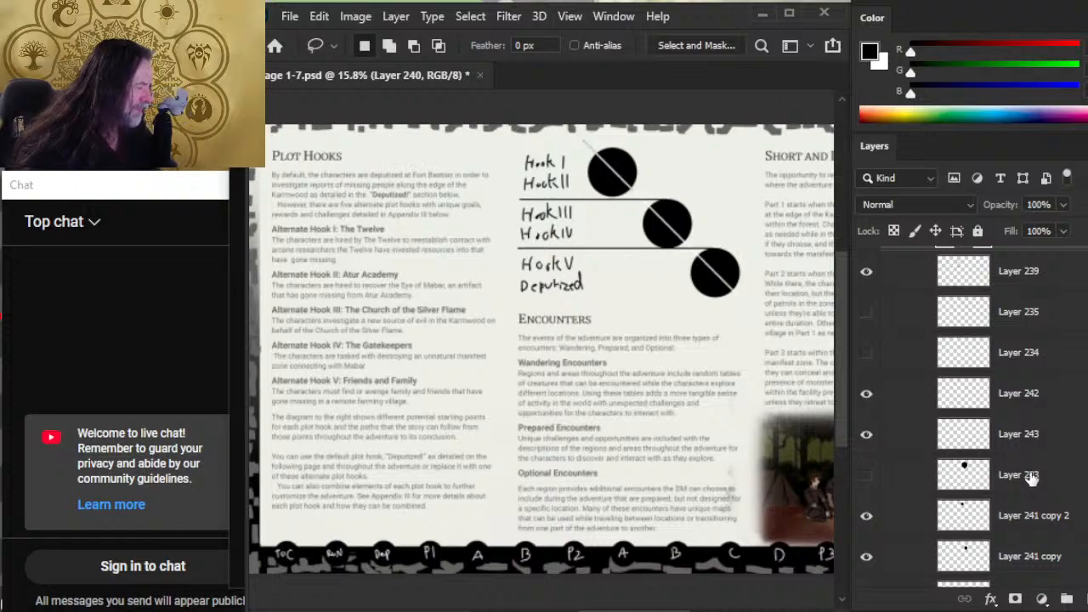
{"action": "left_click", "coordinate": [1030, 476]}
{"action": "left_click", "coordinate": [1046, 515]}
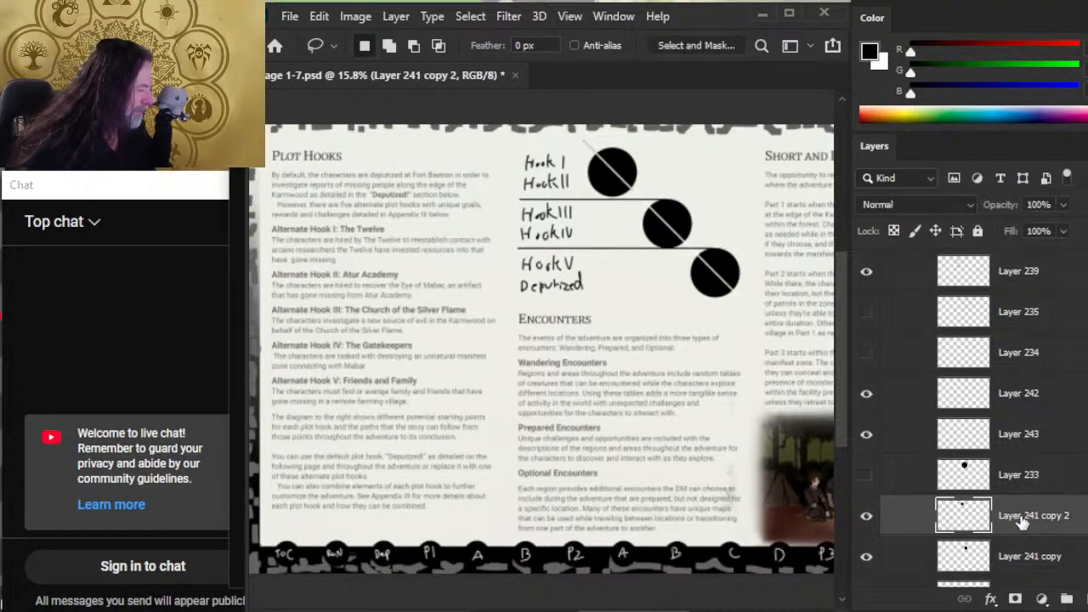
{"action": "key", "text": "v"}
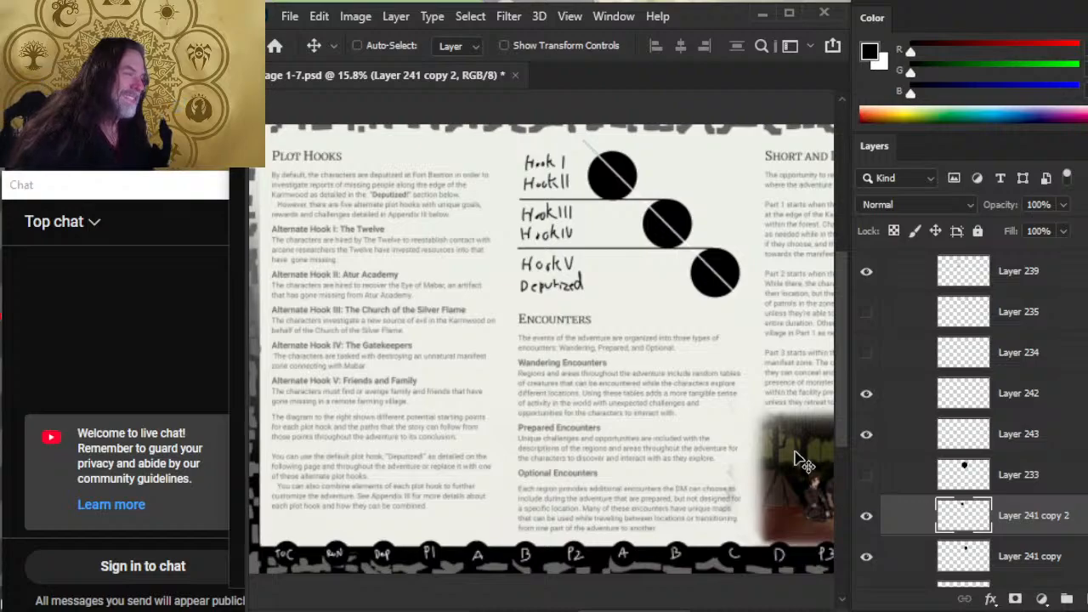
{"action": "key", "text": "shift+Right"}
{"action": "key", "text": "shift+Right"}
{"action": "key", "text": "shift+Right"}
{"action": "key", "text": "shift+Right"}
{"action": "key", "text": "shift+Right"}
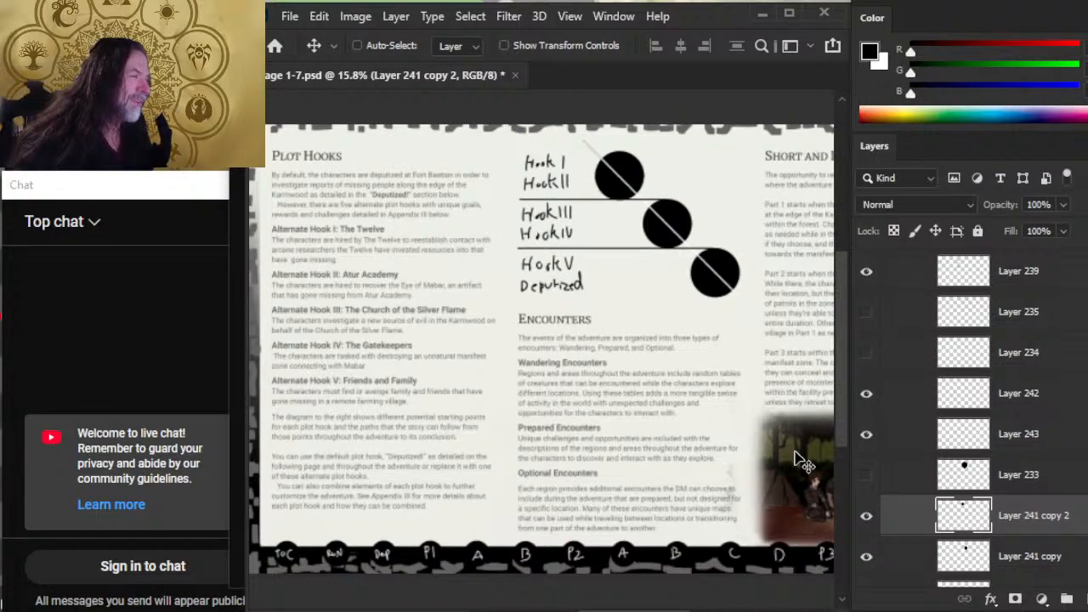
{"action": "key", "text": "shift+Left"}
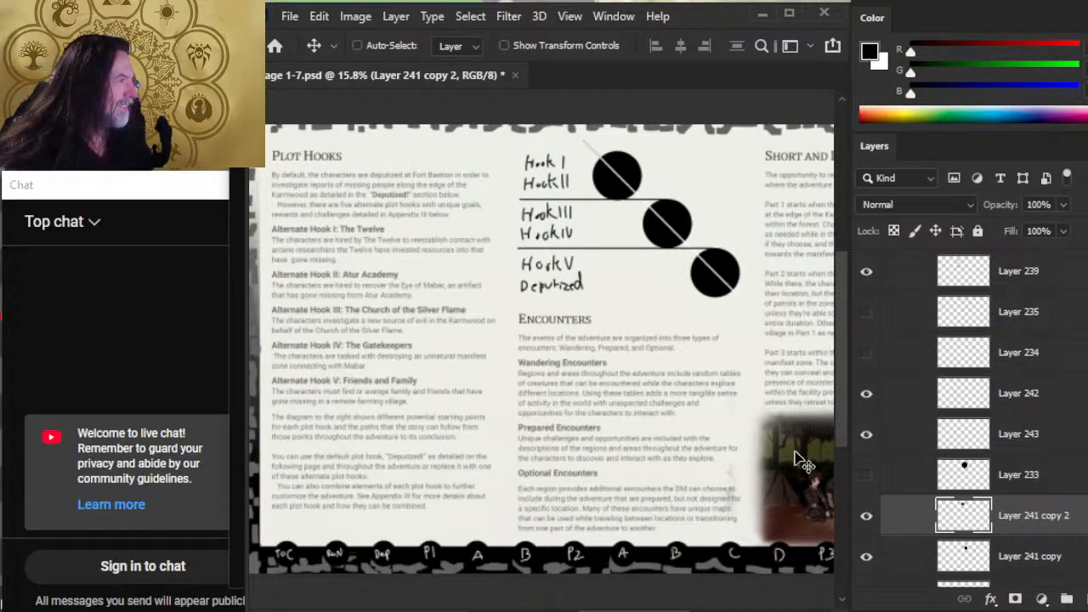
Fine-tune the circle spacing by nudging the middle circle one increment left and the top circle one increment right
{"action": "left_click", "coordinate": [1033, 564]}
{"action": "key", "text": "shift+Left"}
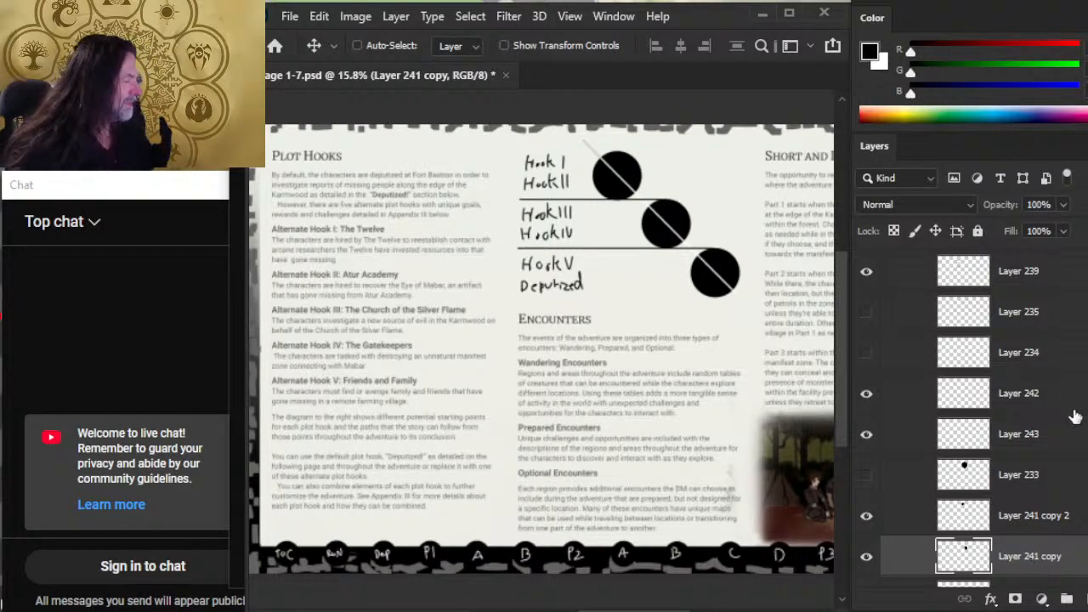
{"action": "left_click", "coordinate": [1029, 527]}
{"action": "key", "text": "shift+Right"}
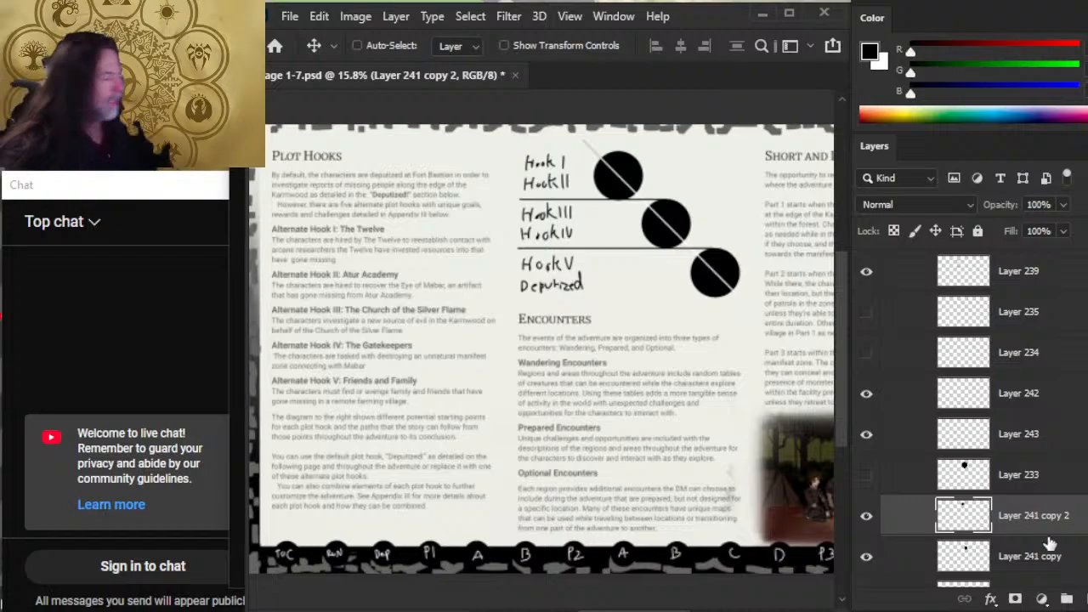
Hide Layer 243, the black diagonal line, while keeping the white diagonal line on Layer 242 visible
{"action": "scroll", "coordinate": [937, 383], "scroll_direction": "up", "scroll_amount": 2}
{"action": "scroll", "coordinate": [953, 362], "scroll_direction": "up", "scroll_amount": 1}
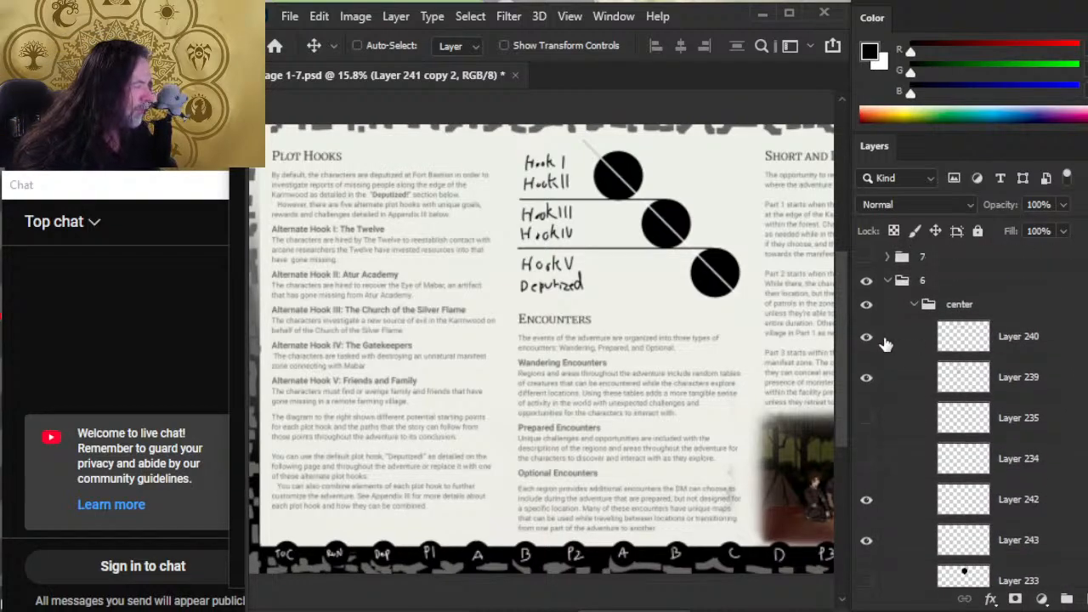
{"action": "left_click", "coordinate": [867, 502]}
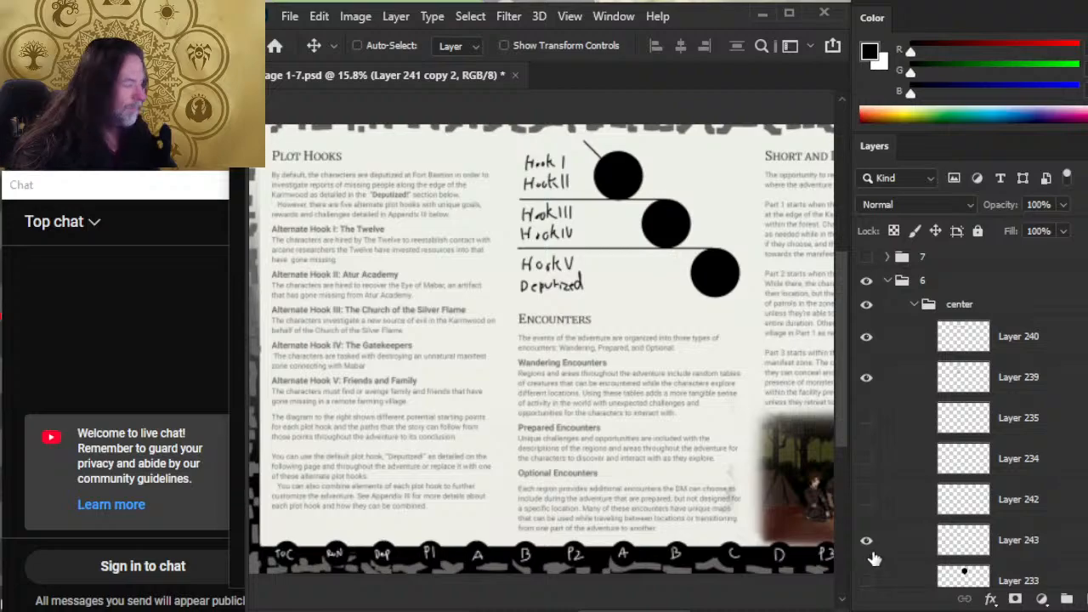
{"action": "left_click", "coordinate": [867, 540]}
{"action": "left_click", "coordinate": [867, 501]}
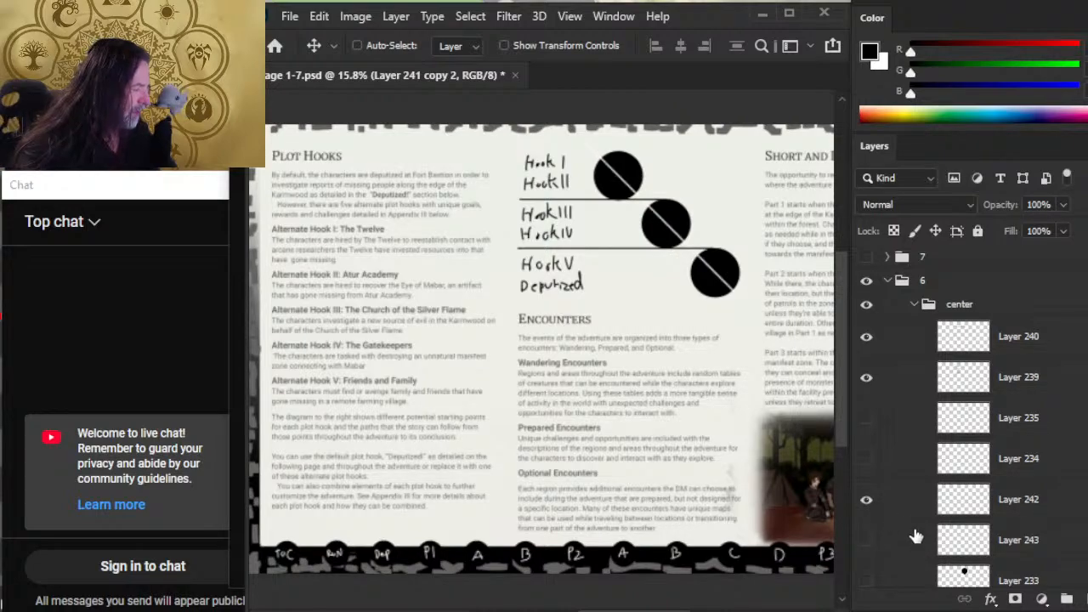
Move Layer 242, the white diagonal line, below Layers 243 and 233 in the stack and hide it
{"action": "left_click_drag", "start_coordinate": [911, 508], "coordinate": [915, 551]}
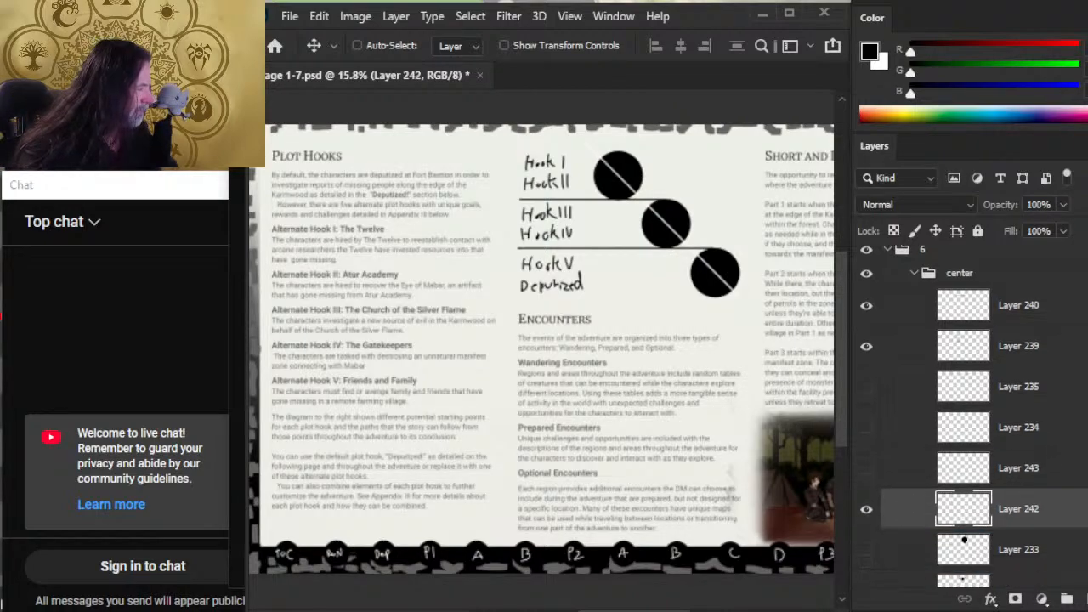
{"action": "scroll", "coordinate": [969, 417], "scroll_direction": "down", "scroll_amount": 3}
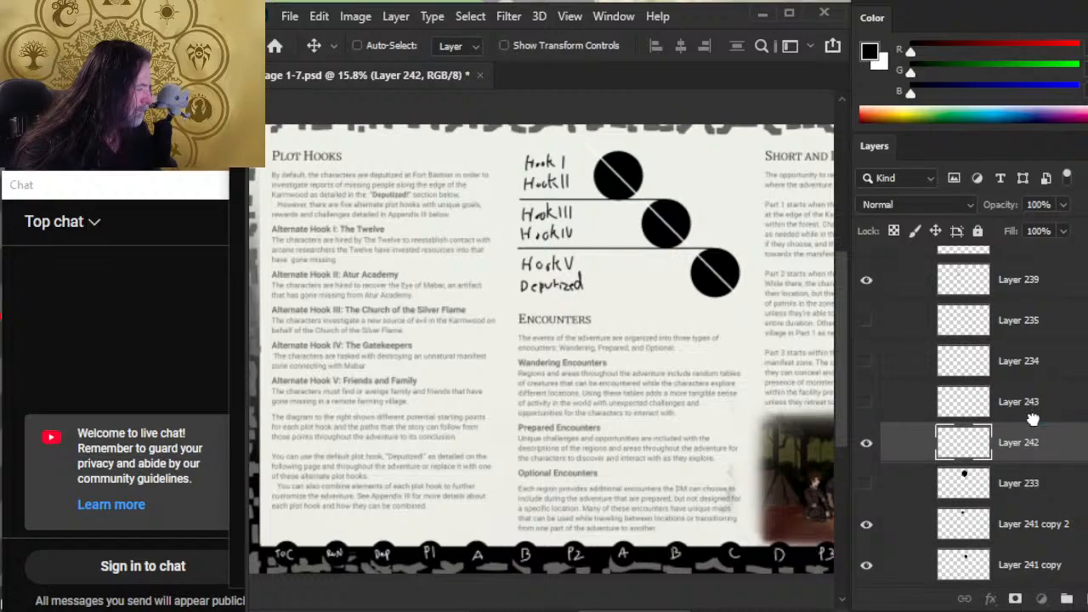
{"action": "left_click_drag", "start_coordinate": [1036, 491], "coordinate": [1024, 425]}
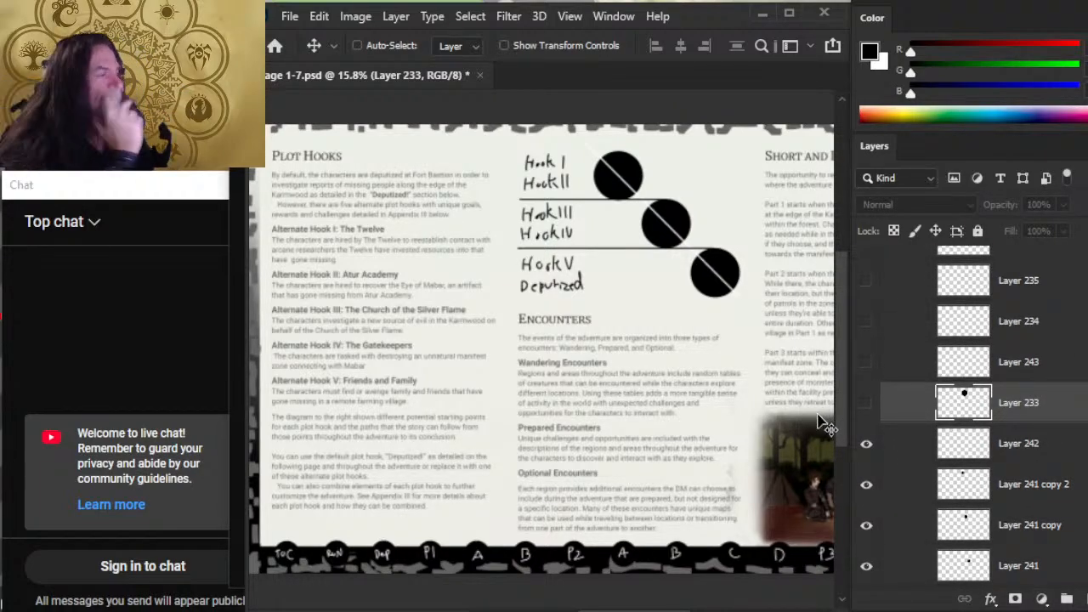
{"action": "left_click", "coordinate": [866, 442]}
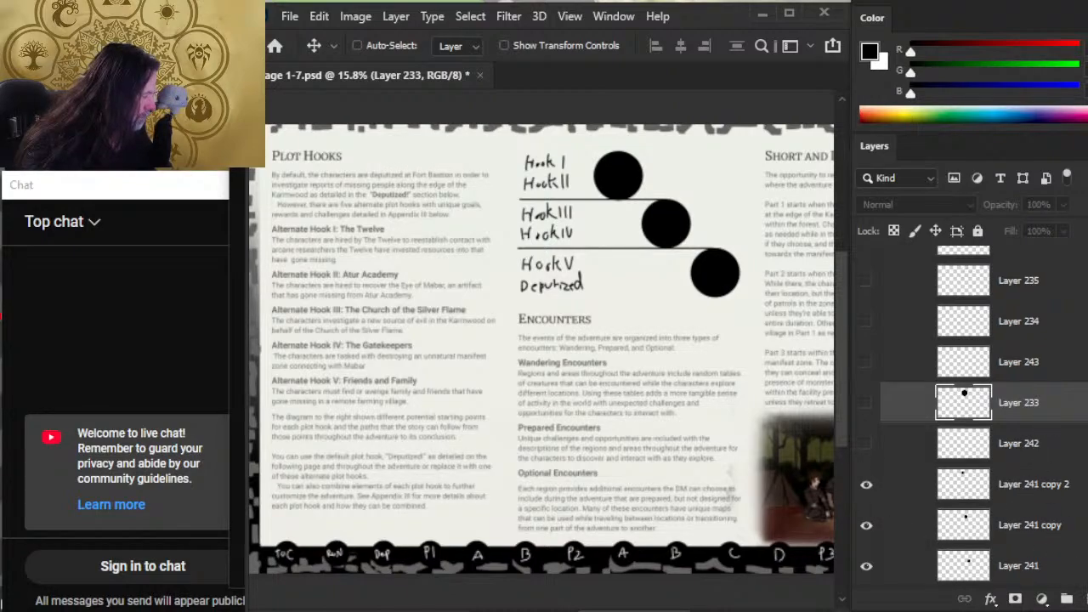
Add a new layer above Layer 242 and move Layers 240 and 239 directly above the new layer
{"action": "key", "text": "ctrl+shift+alt+n"}
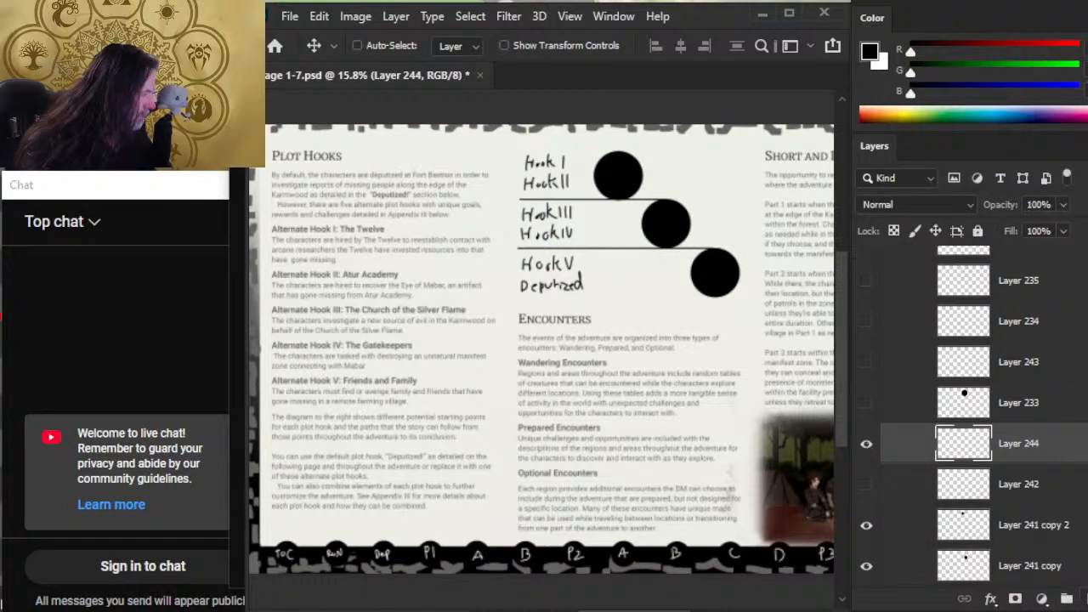
{"action": "scroll", "coordinate": [978, 408], "scroll_direction": "up", "scroll_amount": 2}
{"action": "left_click", "coordinate": [1050, 297]}
{"action": "left_click", "coordinate": [1044, 334], "text": "shift"}
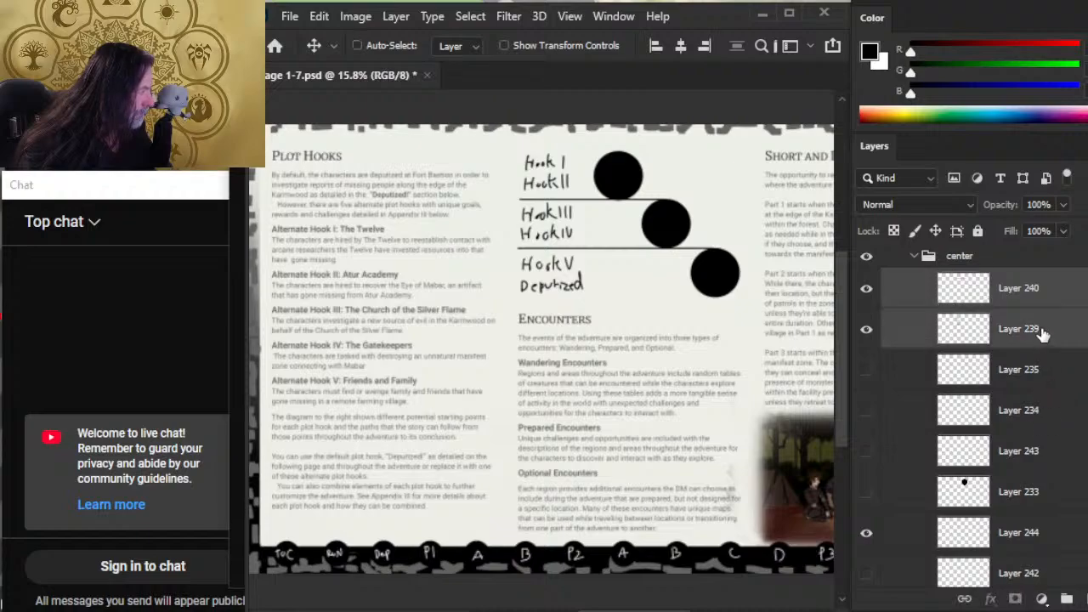
{"action": "left_click_drag", "start_coordinate": [1042, 334], "coordinate": [1028, 503]}
{"action": "scroll", "coordinate": [1040, 438], "scroll_direction": "down", "scroll_amount": 3}
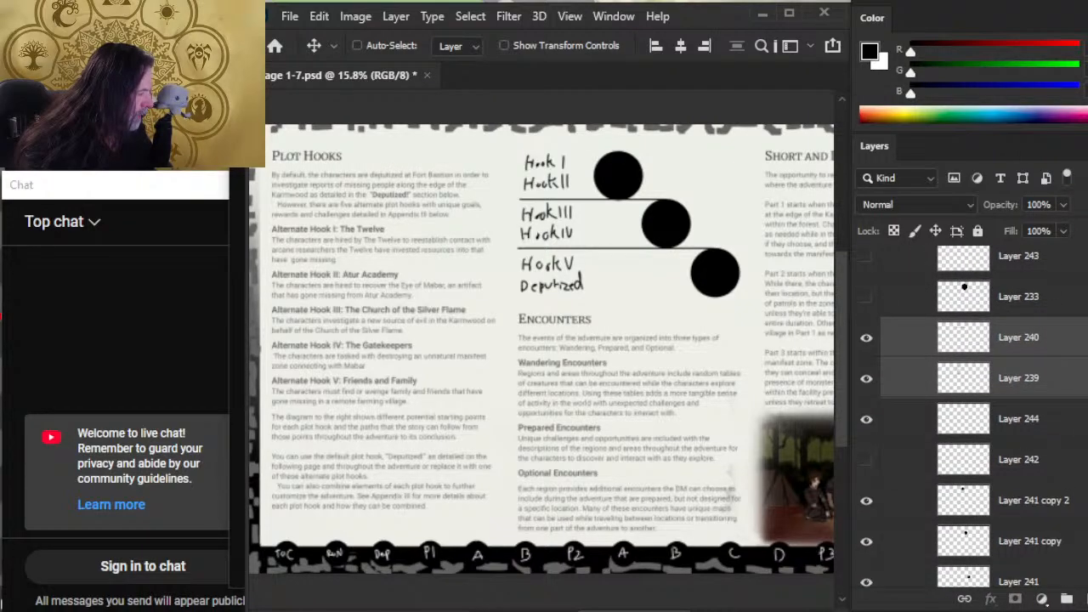
On Layer 244, number the circles 3, 2 and 1 from top to bottom in white with a size 10 brush
{"action": "left_click", "coordinate": [1042, 431]}
{"action": "key", "text": "x"}
{"action": "key", "text": "b"}
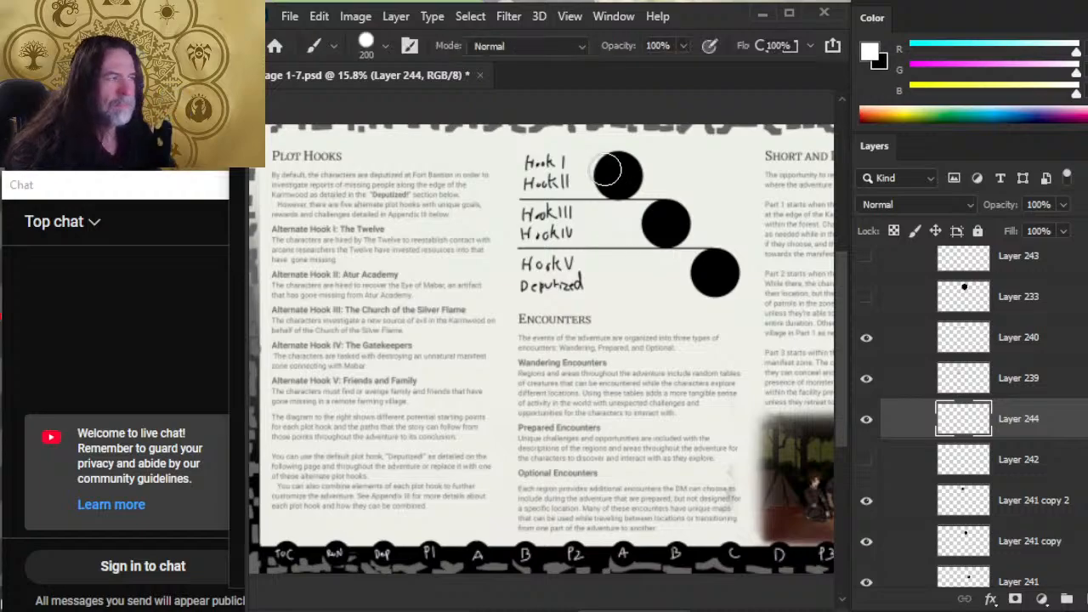
{"action": "key", "text": "bracketleft"}
{"action": "key", "text": "bracketleft"}
{"action": "key", "text": "bracketleft"}
{"action": "key", "text": "bracketleft"}
{"action": "key", "text": "bracketleft"}
{"action": "key", "text": "bracketleft"}
{"action": "key", "text": "bracketleft"}
{"action": "key", "text": "bracketleft"}
{"action": "key", "text": "bracketleft"}
{"action": "key", "text": "bracketleft"}
{"action": "key", "text": "bracketleft"}
{"action": "key", "text": "bracketleft"}
{"action": "key", "text": "bracketleft"}
{"action": "key", "text": "bracketleft"}
{"action": "key", "text": "bracketleft"}
{"action": "key", "text": "bracketleft"}
{"action": "key", "text": "bracketleft"}
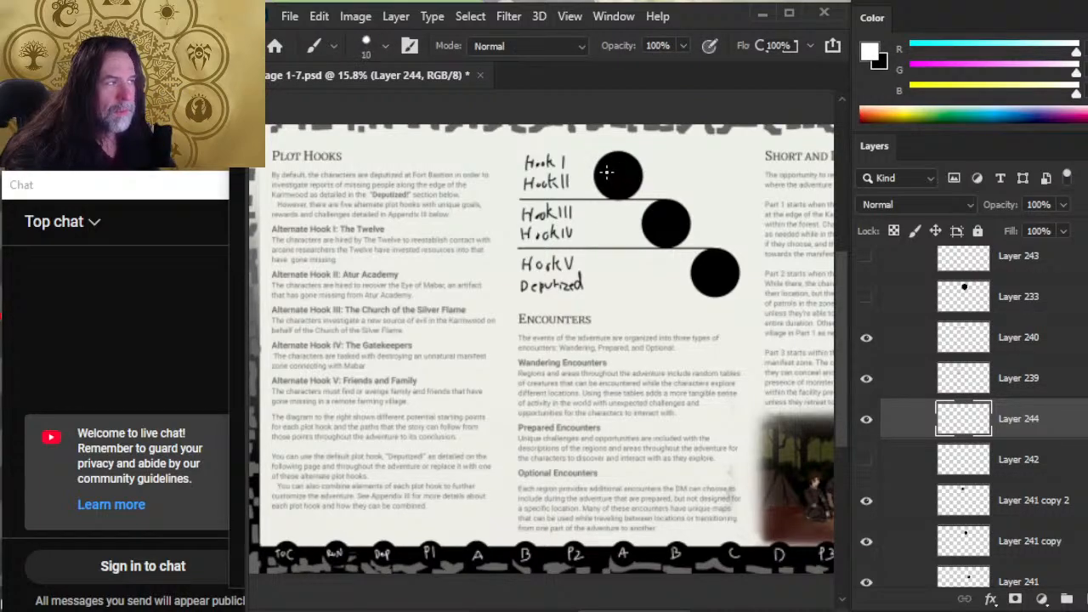
{"action": "mouse_move", "coordinate": [610, 167]}
{"action": "left_mouse_down"}
{"action": "mouse_move", "coordinate": [620, 170]}
{"action": "mouse_move", "coordinate": [610, 184]}
{"action": "left_mouse_up"}
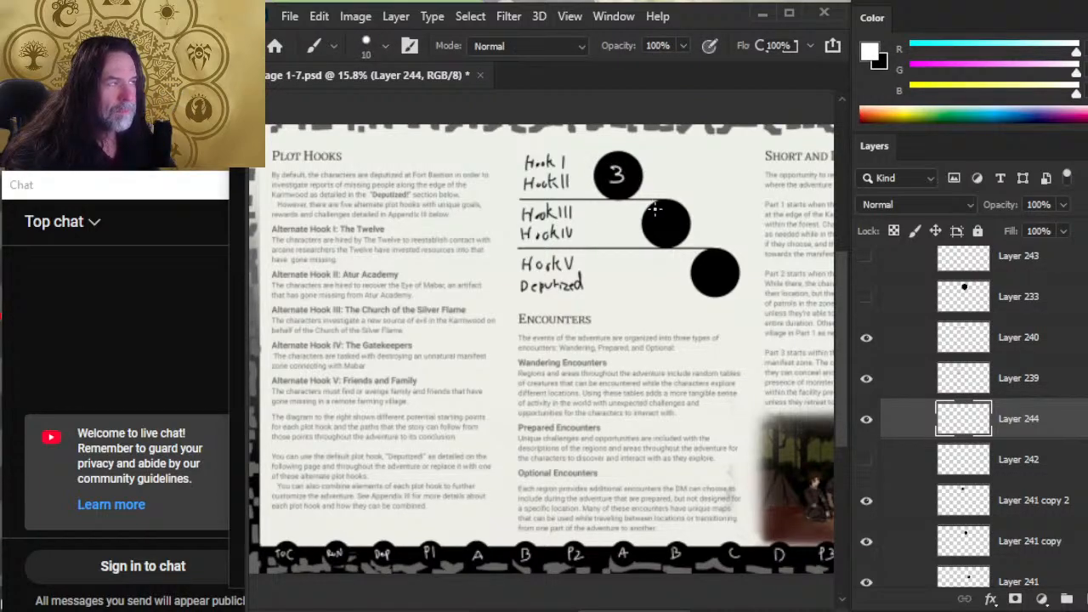
{"action": "mouse_move", "coordinate": [657, 215]}
{"action": "left_mouse_down"}
{"action": "mouse_move", "coordinate": [680, 235]}
{"action": "mouse_move", "coordinate": [661, 221]}
{"action": "left_mouse_up"}
{"action": "key", "text": "ctrl+z"}
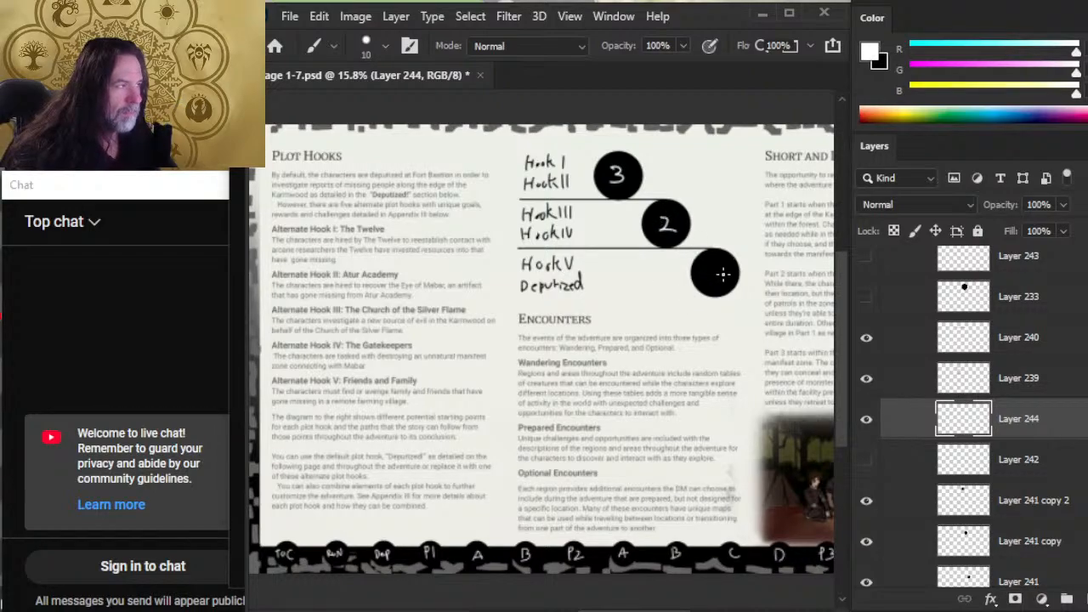
{"action": "left_click_drag", "start_coordinate": [712, 261], "coordinate": [715, 293]}
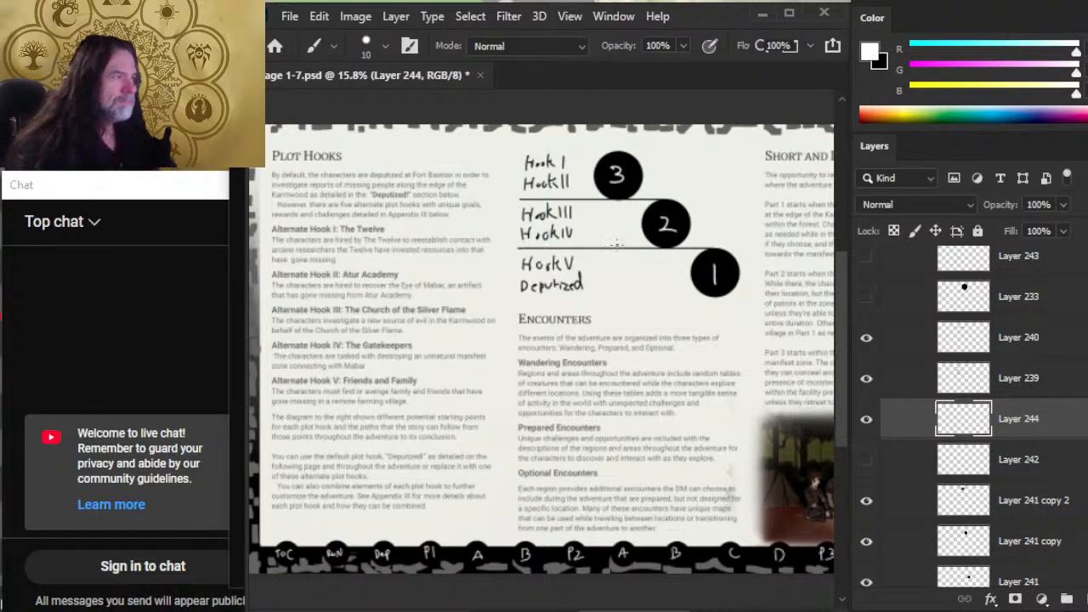
Draw black brackets beside the three pairs of hook labels and connect each bracket to its circle with a line
{"action": "key", "text": "x"}
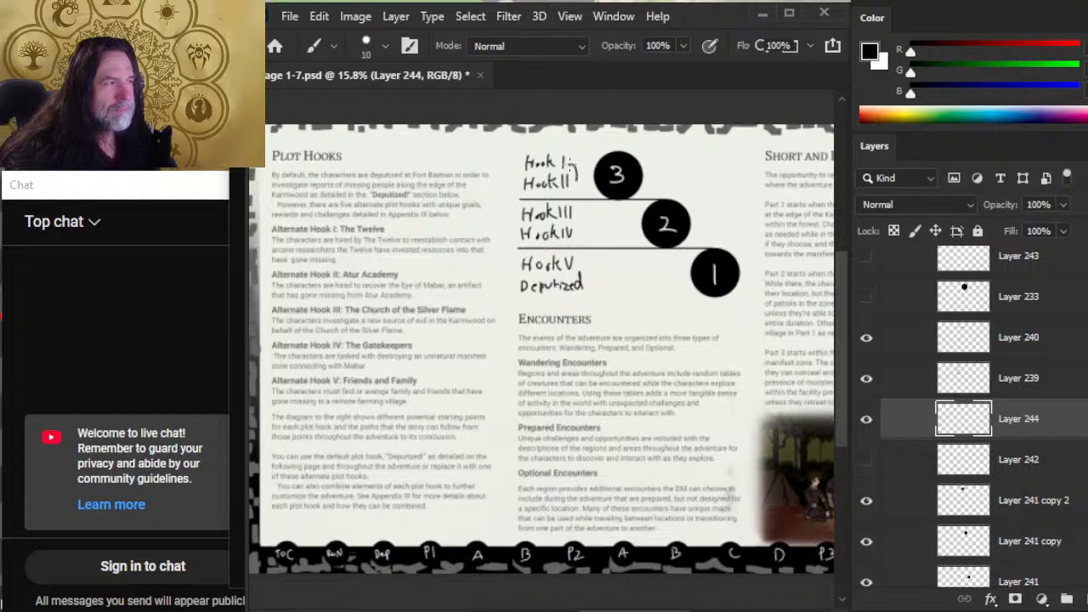
{"action": "mouse_move", "coordinate": [569, 164]}
{"action": "left_mouse_down"}
{"action": "mouse_move", "coordinate": [585, 180]}
{"action": "mouse_move", "coordinate": [584, 234]}
{"action": "mouse_move", "coordinate": [641, 230]}
{"action": "left_mouse_up"}
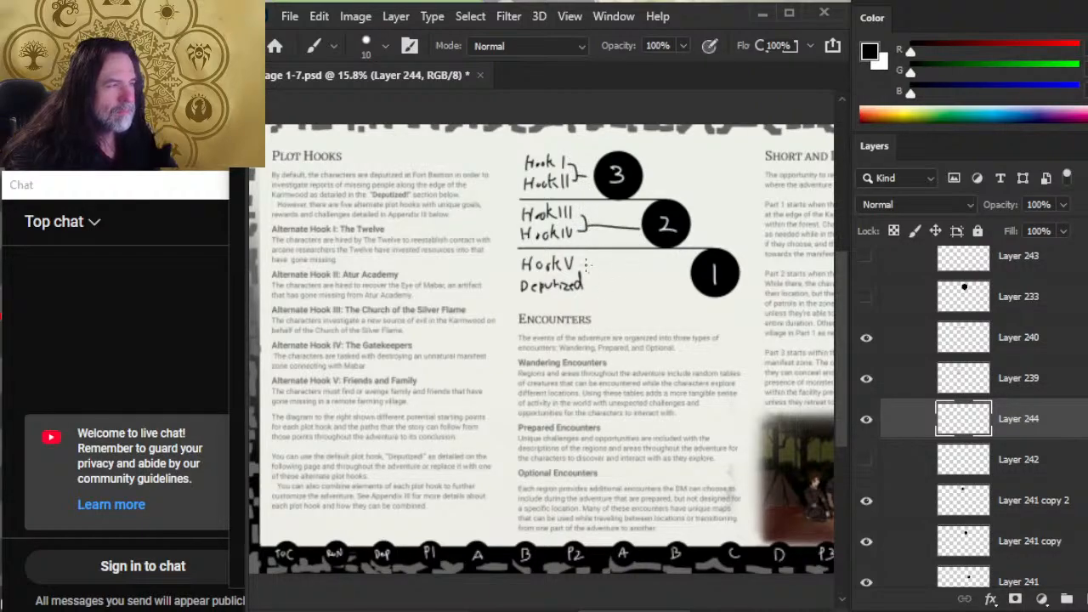
{"action": "mouse_move", "coordinate": [588, 264]}
{"action": "left_mouse_down"}
{"action": "mouse_move", "coordinate": [592, 285]}
{"action": "mouse_move", "coordinate": [695, 273]}
{"action": "left_mouse_up"}
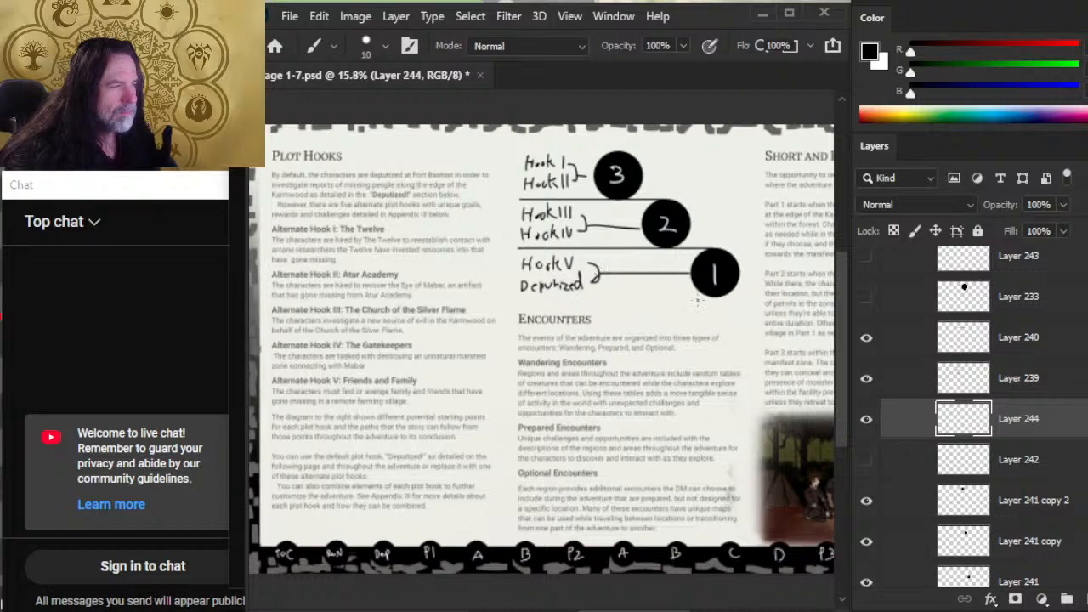
Redraw the connector from the Hook III and IV bracket to the middle circle as a straight horizontal line
{"action": "key", "text": "e"}
{"action": "left_click_drag", "start_coordinate": [610, 234], "coordinate": [632, 233]}
{"action": "key", "text": "ctrl+z"}
{"action": "key", "text": "b"}
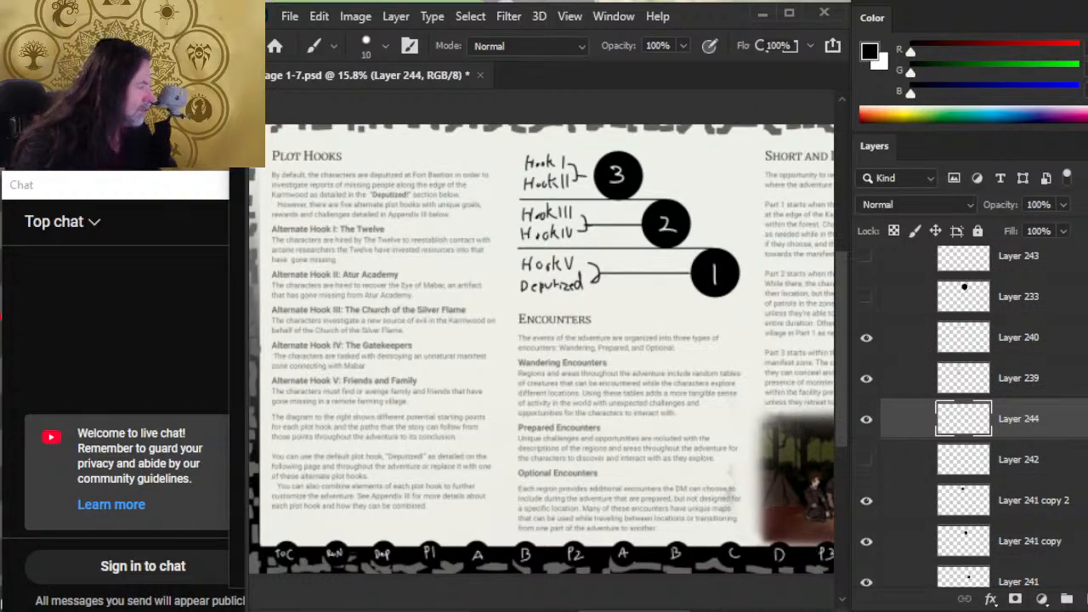
Temporarily show page group 4 in place of group 6 to examine its circle diagram, and restore group 6
{"action": "scroll", "coordinate": [969, 417], "scroll_direction": "up", "scroll_amount": 5}
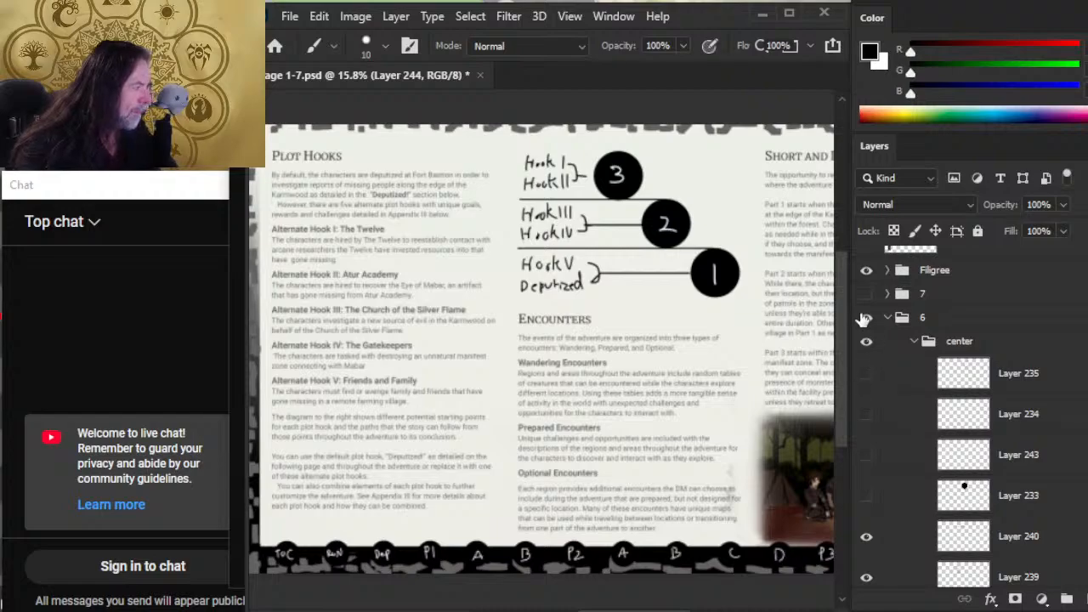
{"action": "left_click", "coordinate": [866, 317]}
{"action": "scroll", "coordinate": [866, 475], "scroll_direction": "down", "scroll_amount": 8}
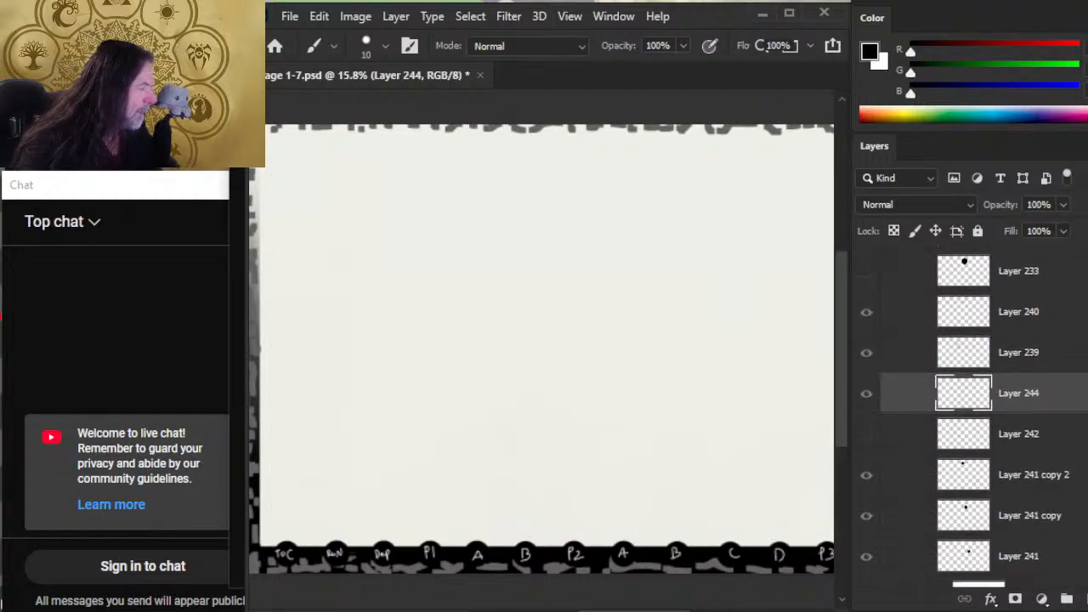
{"action": "left_click", "coordinate": [865, 470]}
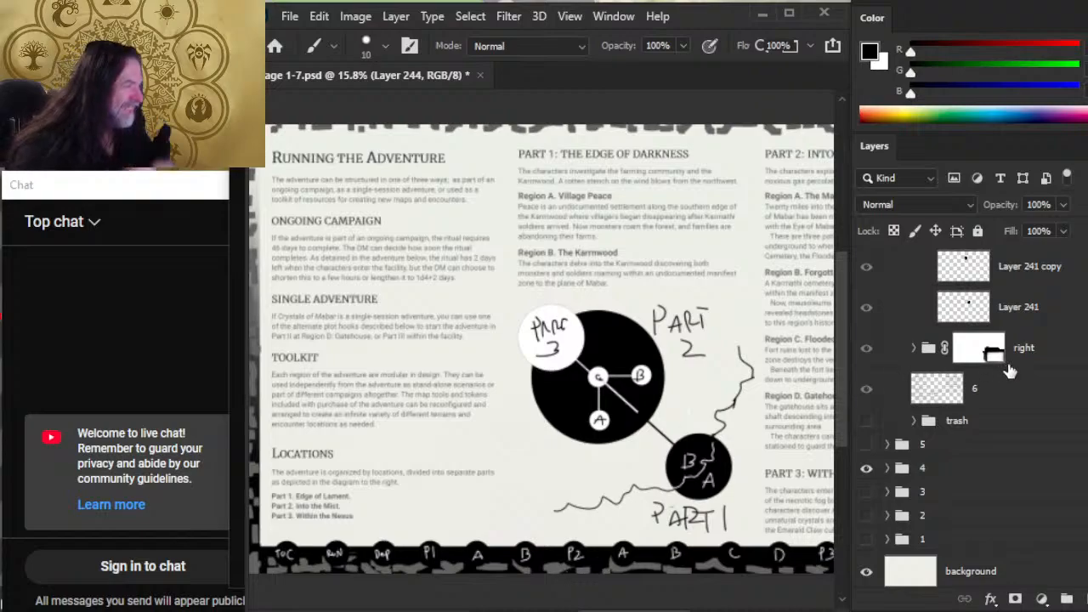
{"action": "left_click", "coordinate": [866, 467]}
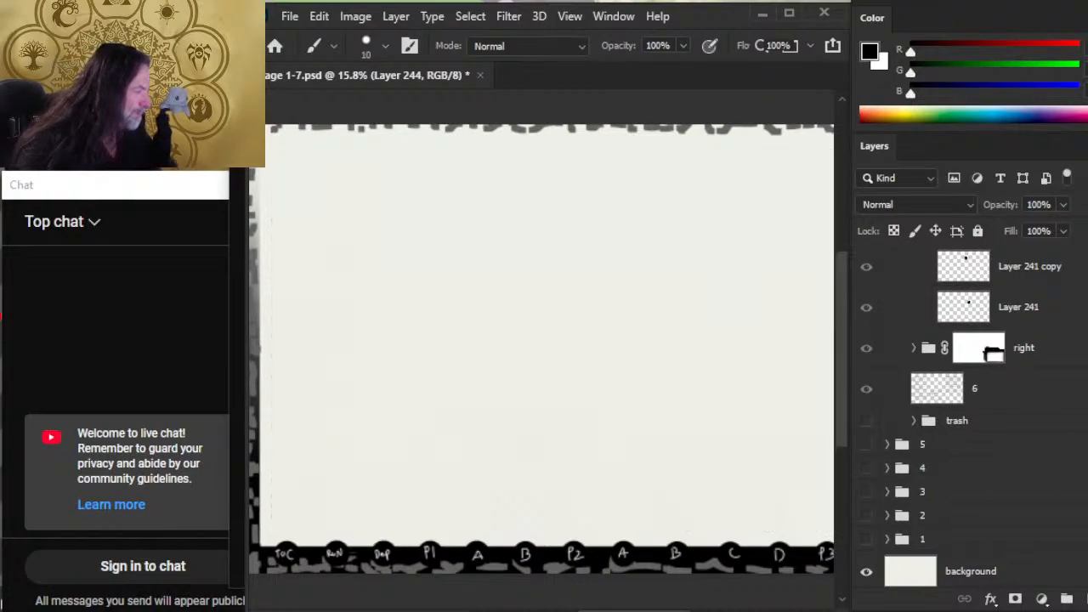
{"action": "scroll", "coordinate": [961, 383], "scroll_direction": "up", "scroll_amount": 2}
{"action": "scroll", "coordinate": [918, 324], "scroll_direction": "up", "scroll_amount": 5}
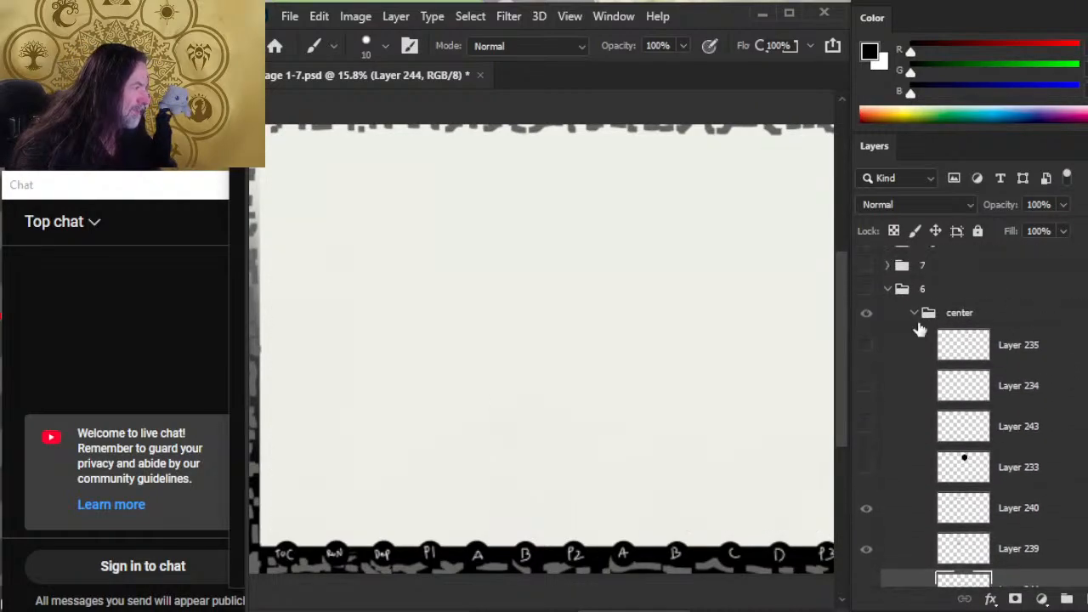
{"action": "left_click", "coordinate": [866, 290]}
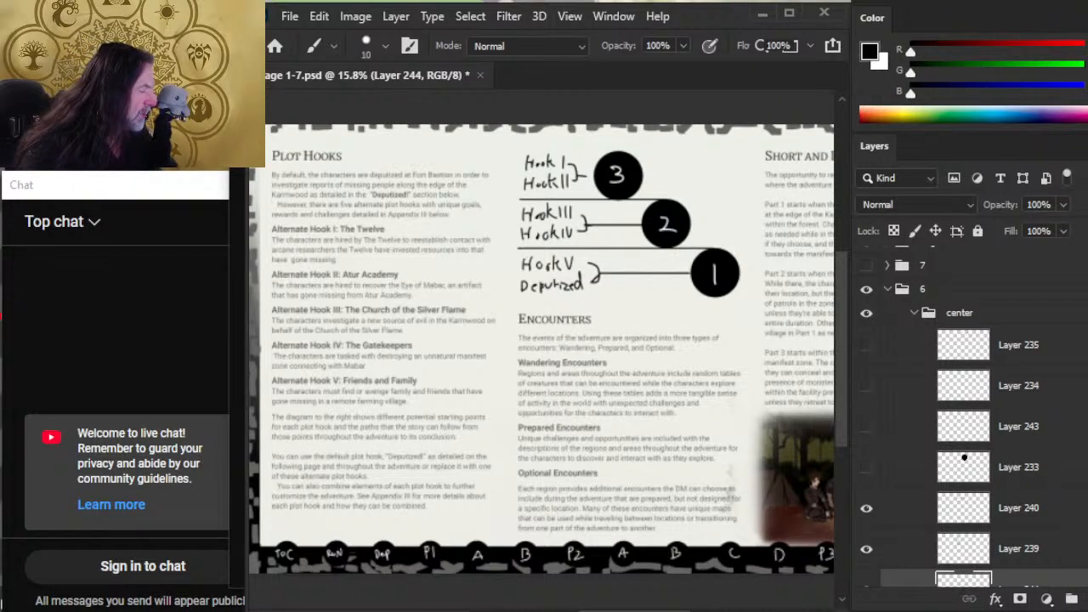
Group the three circle layers, Layer 241 copy 2, Layer 241 copy and Layer 241
{"action": "scroll", "coordinate": [969, 416], "scroll_direction": "down", "scroll_amount": 5}
{"action": "scroll", "coordinate": [1073, 408], "scroll_direction": "down", "scroll_amount": 1}
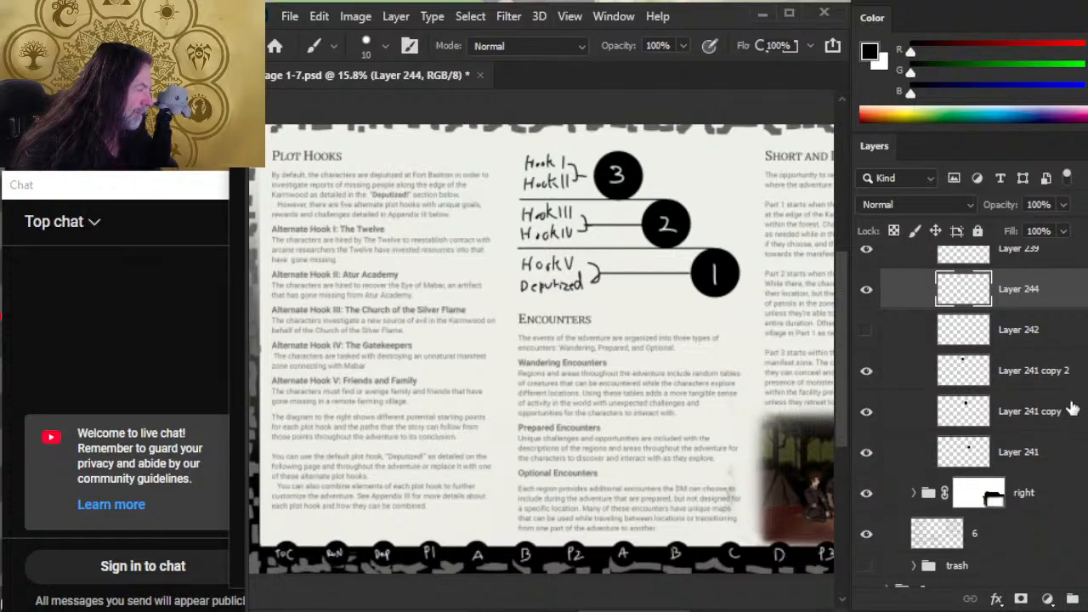
{"action": "left_click", "coordinate": [1057, 388]}
{"action": "left_click", "coordinate": [1067, 464], "text": "shift"}
{"action": "key", "text": "ctrl+g"}
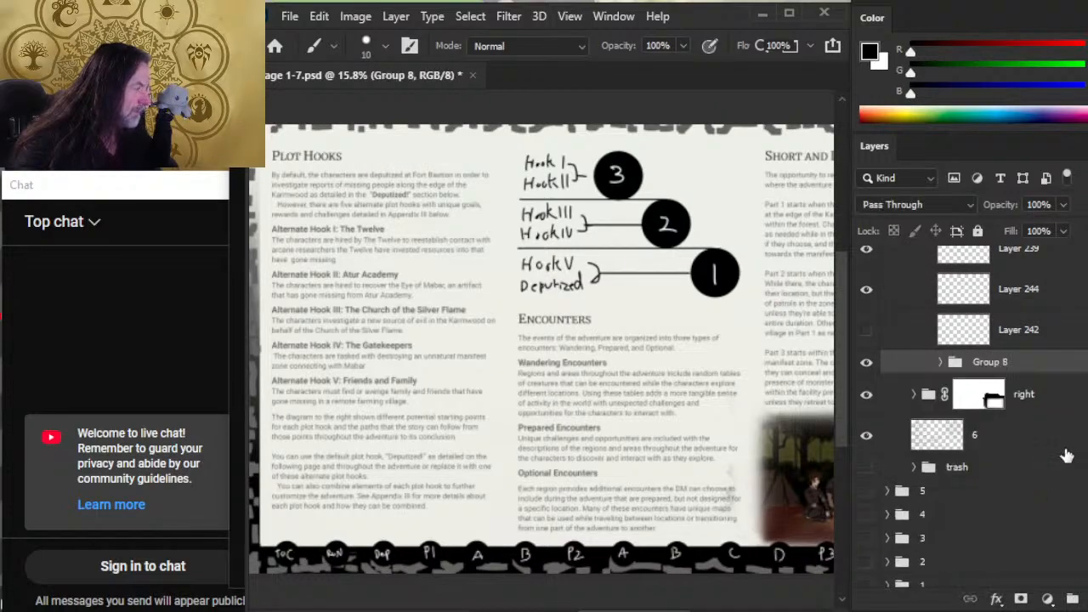
{"action": "key", "text": "ctrl+f"}
{"action": "right_click", "coordinate": [1012, 394]}
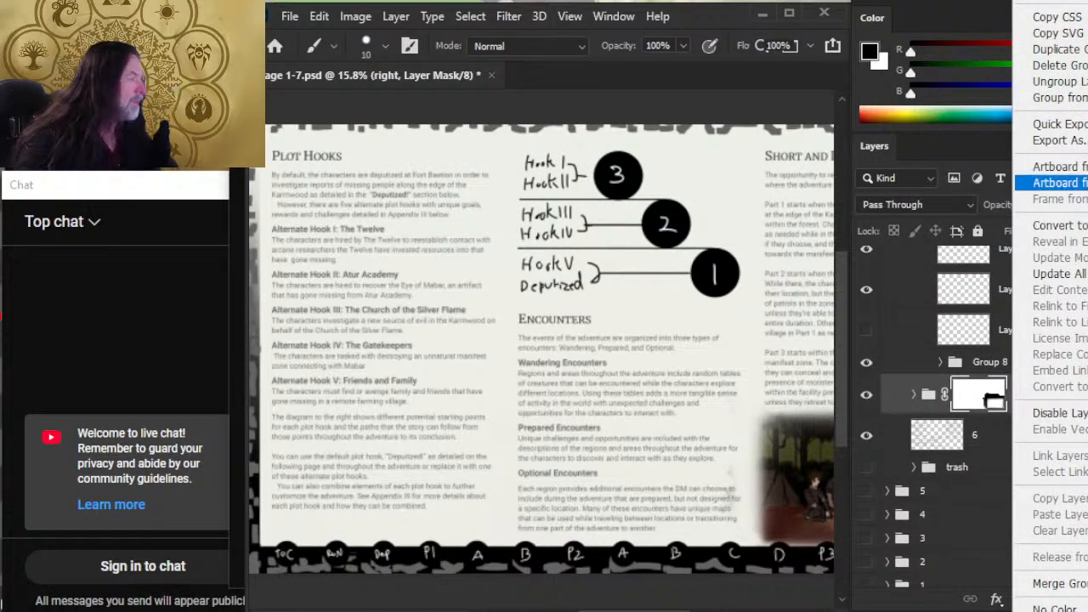
{"action": "left_click", "coordinate": [1073, 50]}
{"action": "key", "text": "Return"}
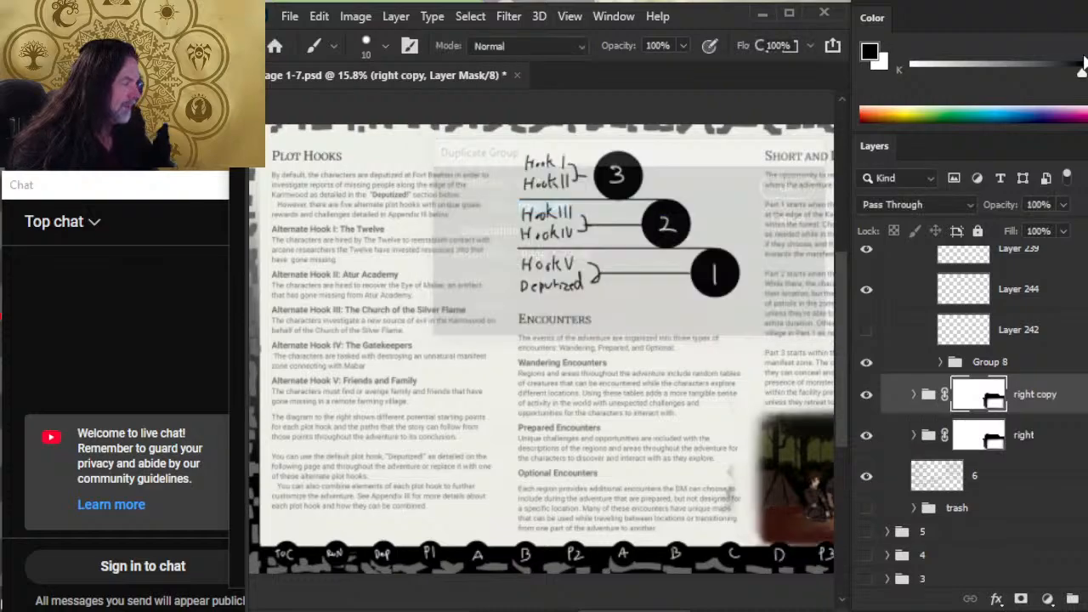
{"action": "key", "text": "ctrl+z"}
Duplicate Group 8 with the three circles under its default name and hide the original group
{"action": "left_click", "coordinate": [977, 361]}
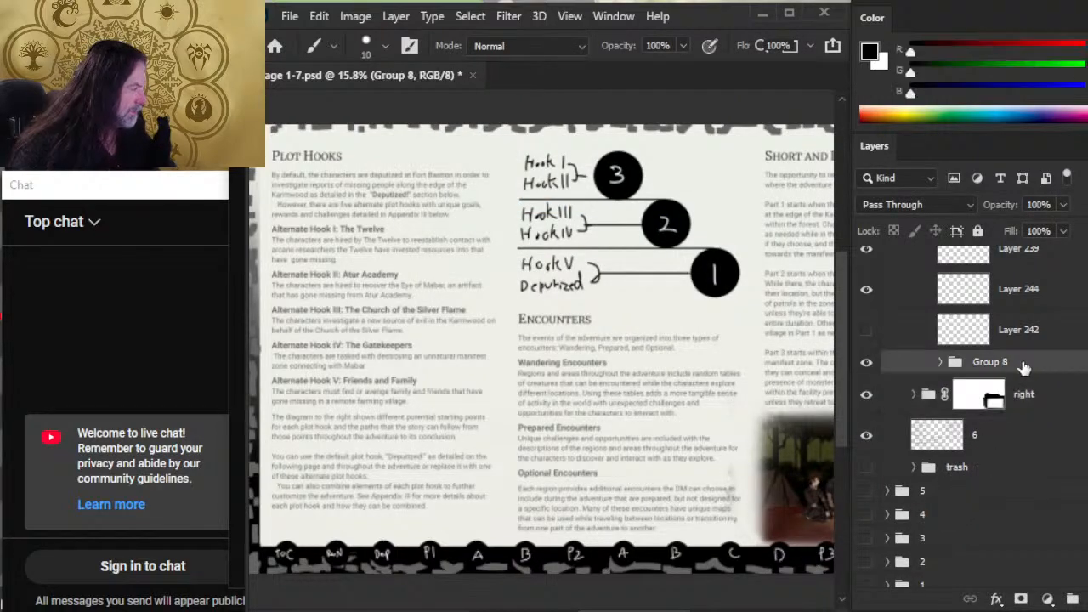
{"action": "right_click", "coordinate": [977, 362]}
{"action": "left_click", "coordinate": [1054, 49]}
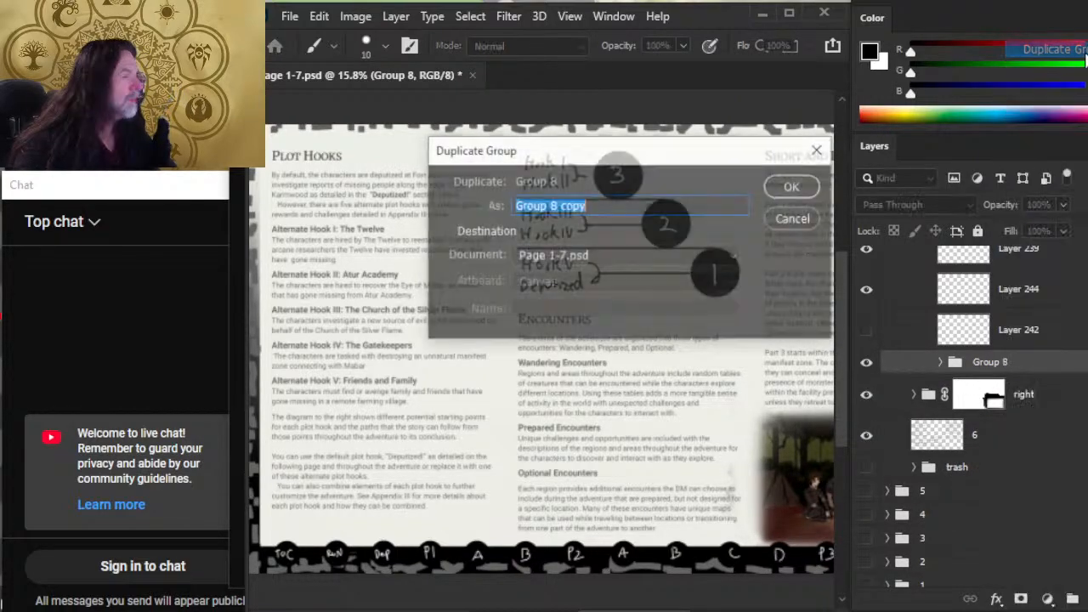
{"action": "key", "text": "Return"}
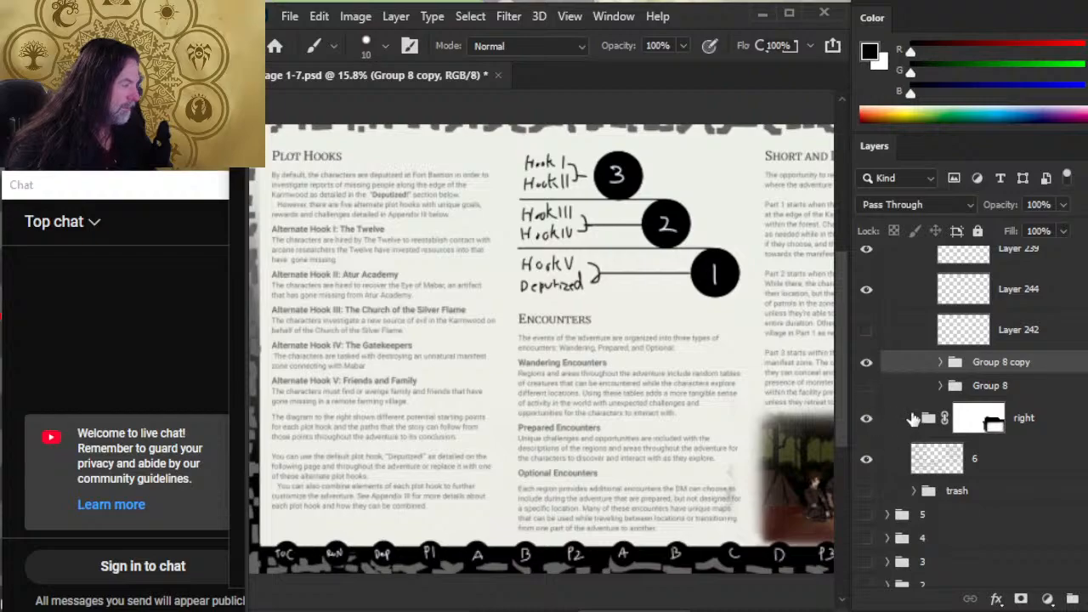
In Group 8 copy, nudge the top and middle circles right together until the middle one sits directly above the bottom circle
{"action": "left_click", "coordinate": [940, 362]}
{"action": "left_click", "coordinate": [1044, 435]}
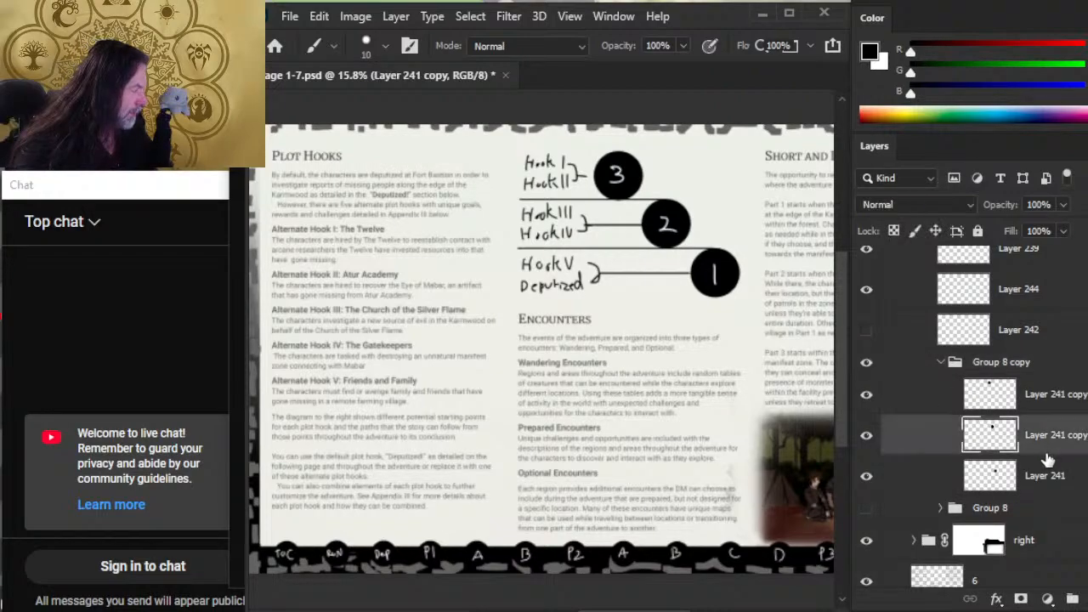
{"action": "left_click", "coordinate": [965, 408], "text": "ctrl"}
{"action": "key", "text": "v"}
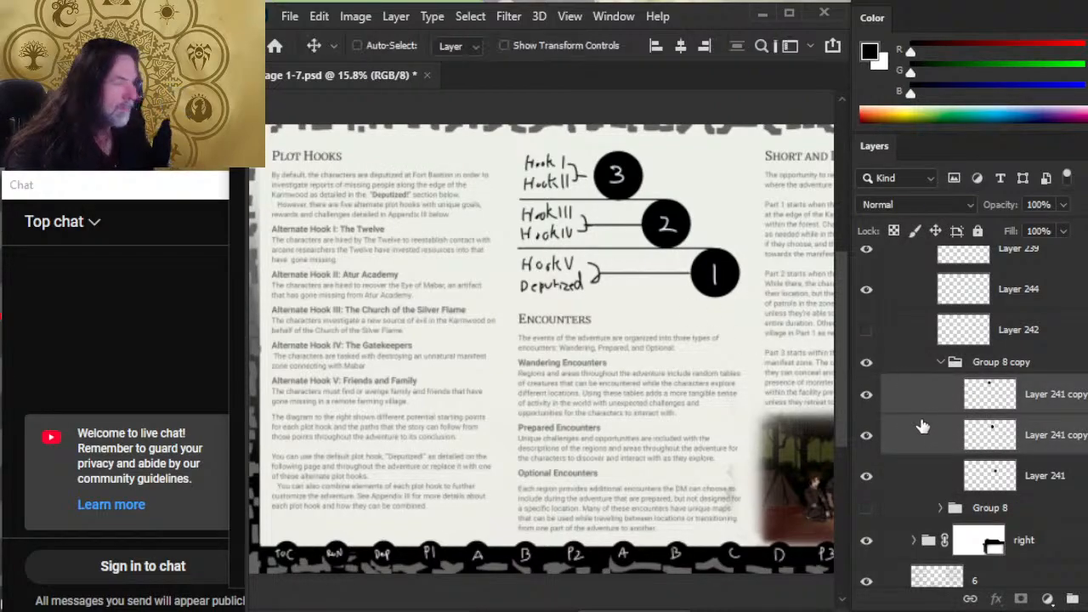
{"action": "key", "text": "shift+Right"}
{"action": "key", "text": "shift+Right"}
{"action": "key", "text": "shift+Right"}
{"action": "key", "text": "shift+Right"}
{"action": "key", "text": "shift+Right"}
{"action": "key", "text": "shift+Right"}
{"action": "key", "text": "shift+Right"}
{"action": "key", "text": "shift+Right"}
{"action": "key", "text": "shift+Right"}
{"action": "key", "text": "shift+Right"}
{"action": "key", "text": "shift+Right"}
{"action": "key", "text": "shift+Right"}
{"action": "key", "text": "shift+Right"}
{"action": "key", "text": "shift+Right"}
{"action": "key", "text": "shift+Right"}
{"action": "key", "text": "shift+Right"}
{"action": "key", "text": "shift+Right"}
{"action": "key", "text": "shift+Right"}
{"action": "key", "text": "shift+Right"}
{"action": "key", "text": "shift+Right"}
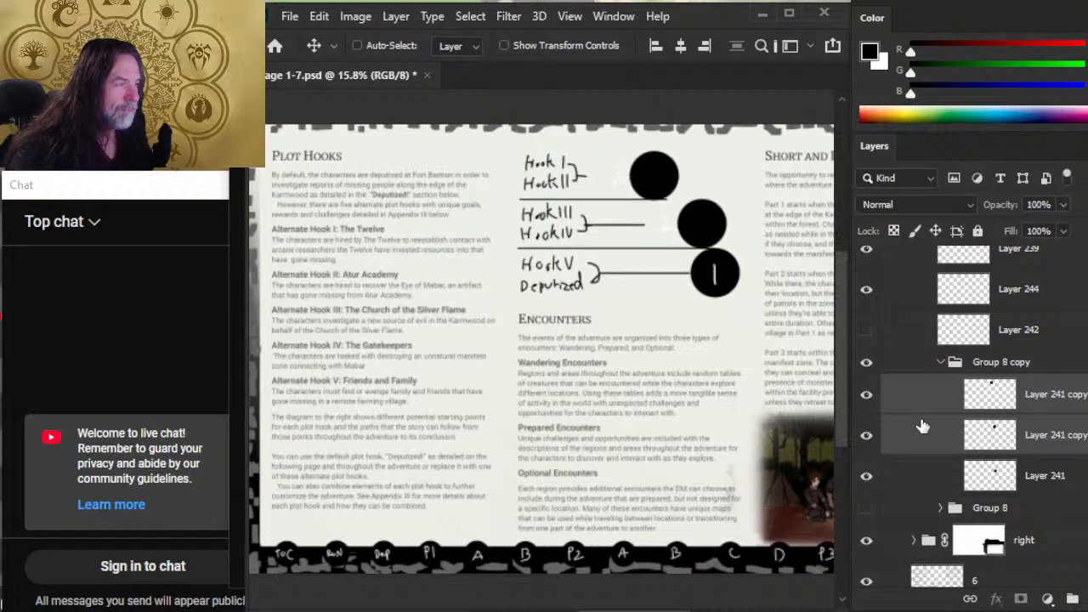
{"action": "key", "text": "shift+Right"}
{"action": "key", "text": "shift+Right"}
{"action": "key", "text": "shift+Right"}
{"action": "key", "text": "shift+Right"}
{"action": "key", "text": "shift+Right"}
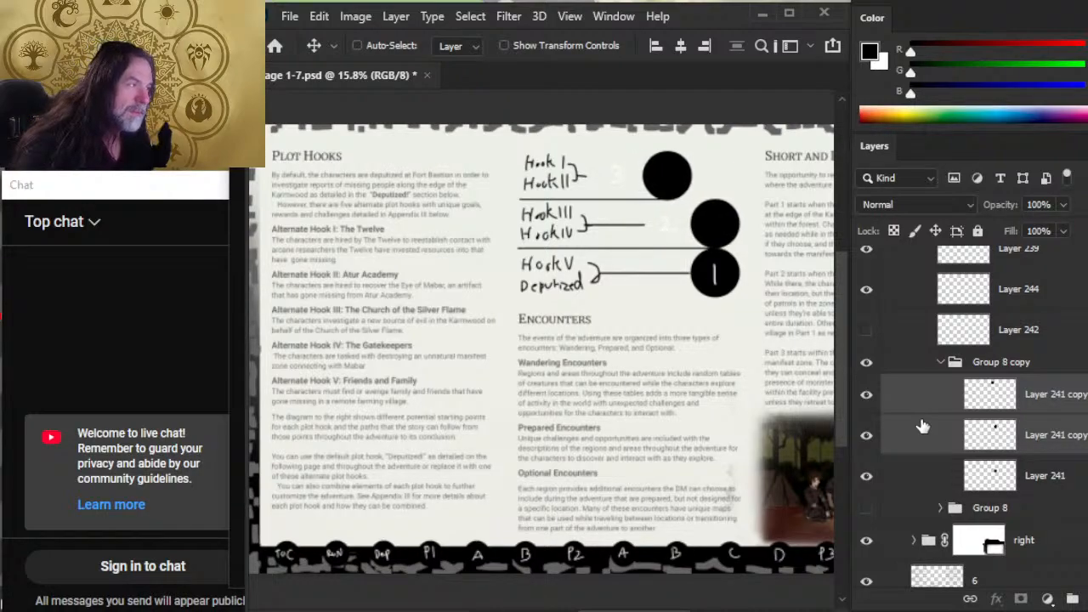
Nudge the top circle right until all three circles stack in one vertical column
{"action": "left_click", "coordinate": [1056, 411]}
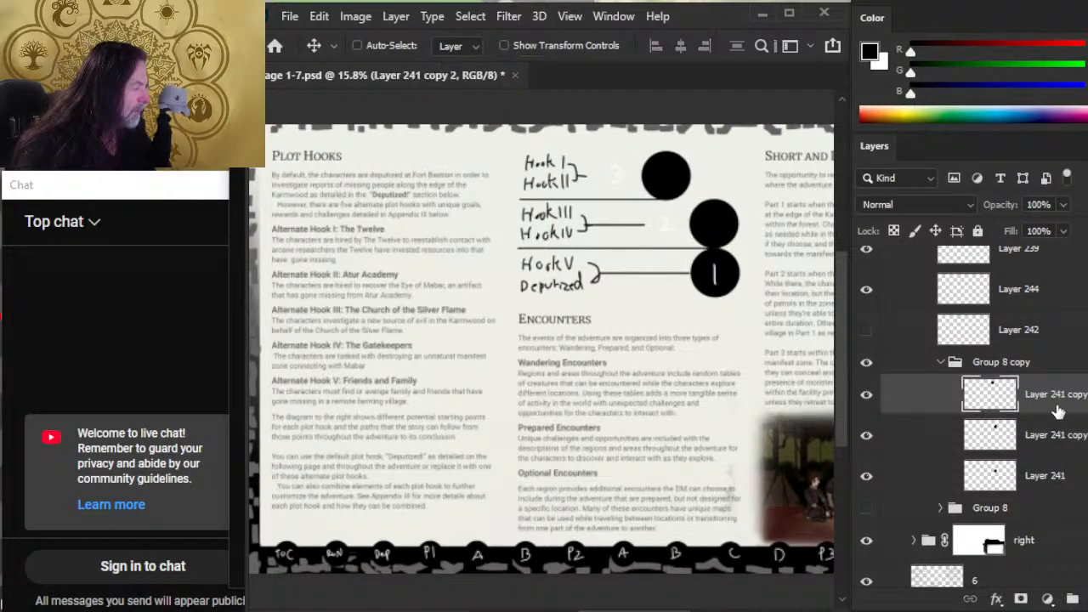
{"action": "key", "text": "Right"}
{"action": "key", "text": "Right"}
{"action": "key", "text": "shift+Right"}
{"action": "key", "text": "shift+Right"}
{"action": "key", "text": "shift+Right"}
{"action": "key", "text": "shift+Right"}
{"action": "key", "text": "shift+Right"}
{"action": "key", "text": "shift+Right"}
{"action": "key", "text": "shift+Right"}
{"action": "key", "text": "shift+Right"}
{"action": "key", "text": "shift+Right"}
{"action": "key", "text": "shift+Right"}
{"action": "key", "text": "shift+Right"}
{"action": "key", "text": "shift+Right"}
{"action": "key", "text": "shift+Right"}
{"action": "key", "text": "shift+Right"}
{"action": "key", "text": "shift+Right"}
{"action": "key", "text": "shift+Right"}
{"action": "key", "text": "shift+Right"}
{"action": "key", "text": "shift+Right"}
{"action": "key", "text": "shift+Right"}
{"action": "key", "text": "shift+Right"}
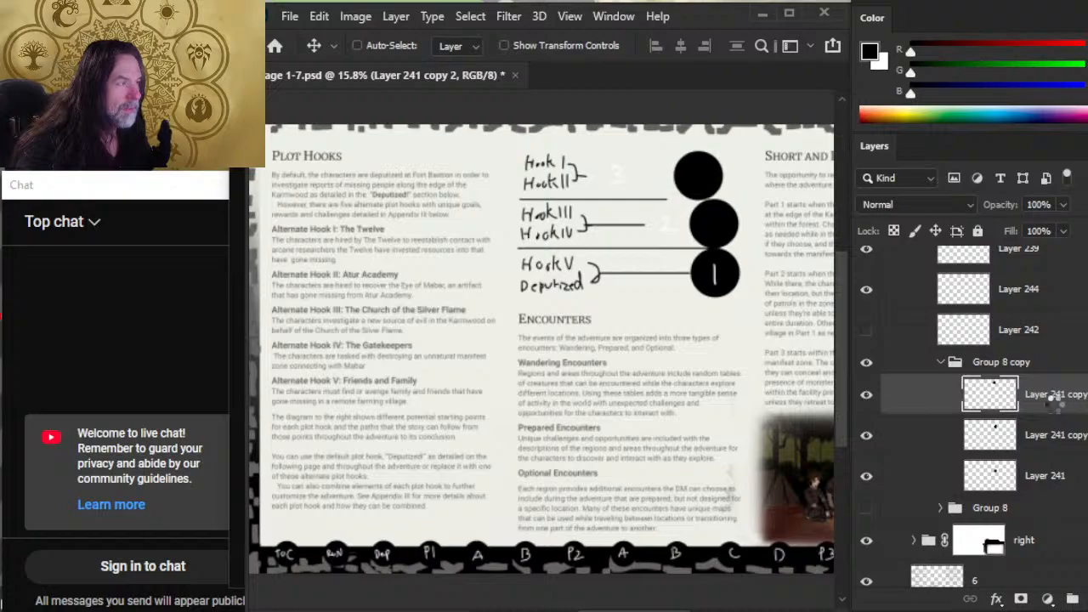
{"action": "key", "text": "shift+Right"}
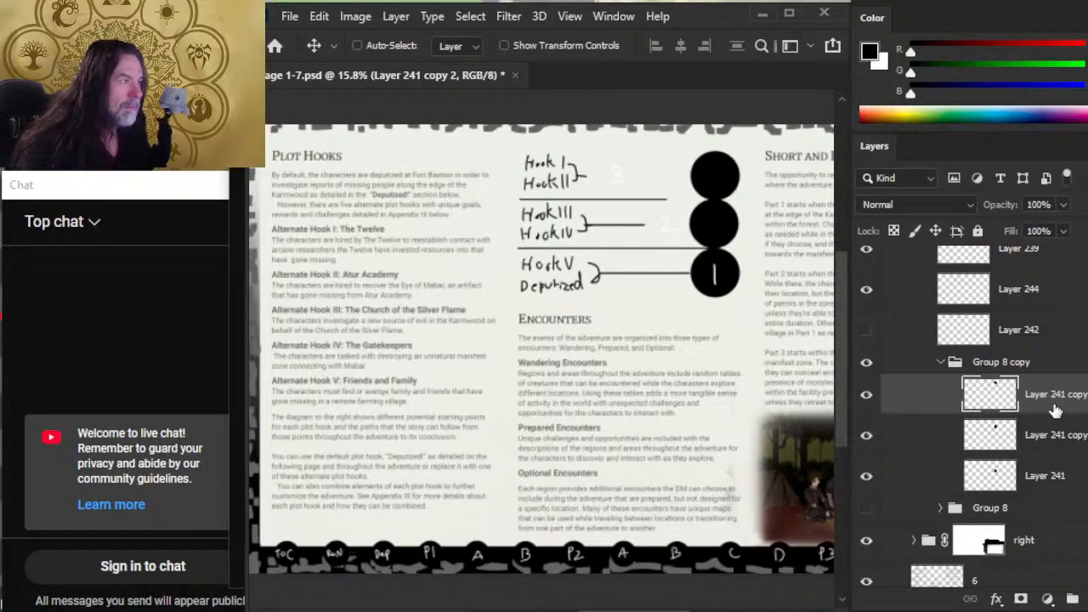
Nudge the whole Group 8 copy column of circles left toward the hook labels
{"action": "left_click", "coordinate": [1008, 363]}
{"action": "key", "text": "shift+Left"}
{"action": "key", "text": "shift+Left"}
{"action": "key", "text": "shift+Left"}
{"action": "key", "text": "shift+Left"}
{"action": "key", "text": "shift+Left"}
{"action": "key", "text": "shift+Left"}
{"action": "key", "text": "shift+Left"}
{"action": "key", "text": "shift+Left"}
{"action": "key", "text": "shift+Left"}
{"action": "key", "text": "shift+Left"}
{"action": "key", "text": "shift+Left"}
{"action": "key", "text": "shift+Left"}
{"action": "key", "text": "shift+Left"}
{"action": "key", "text": "shift+Left"}
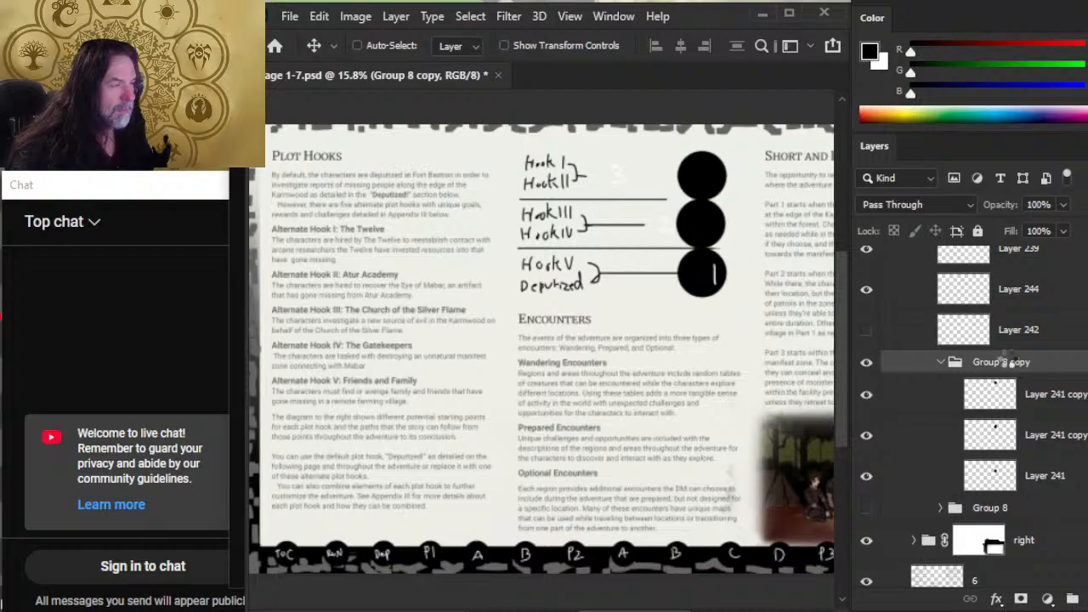
{"action": "key", "text": "shift+Left"}
{"action": "key", "text": "shift+Left"}
{"action": "key", "text": "shift+Left"}
{"action": "key", "text": "shift+Left"}
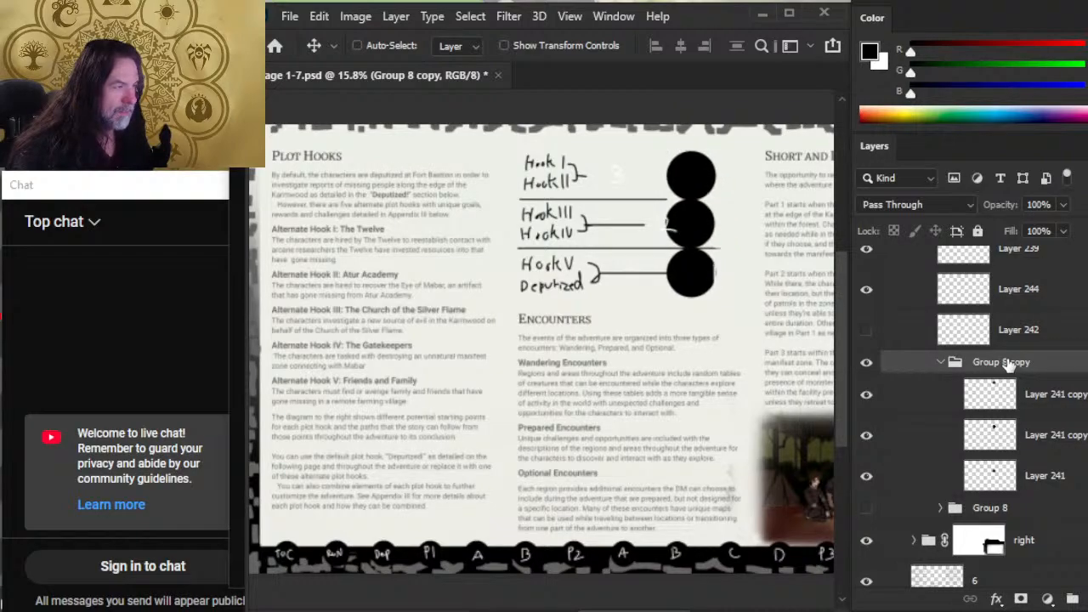
Nudge the group of three black circles left until it sits close to the brackets of the hook labels
{"action": "key", "text": "shift+Left"}
{"action": "key", "text": "shift+Left"}
{"action": "key", "text": "shift+Left"}
{"action": "key", "text": "shift+Left"}
{"action": "key", "text": "shift+Left"}
{"action": "key", "text": "shift+Left"}
{"action": "key", "text": "shift+Left"}
{"action": "key", "text": "shift+Left"}
{"action": "key", "text": "shift+Left"}
{"action": "key", "text": "shift+Left"}
{"action": "key", "text": "shift+Left"}
{"action": "key", "text": "shift+Left"}
{"action": "key", "text": "shift+Left"}
{"action": "key", "text": "shift+Left"}
{"action": "key", "text": "shift+Left"}
{"action": "key", "text": "shift+Left"}
{"action": "key", "text": "shift+Left"}
{"action": "key", "text": "shift+Left"}
{"action": "key", "text": "shift+Left"}
{"action": "key", "text": "shift+Left"}
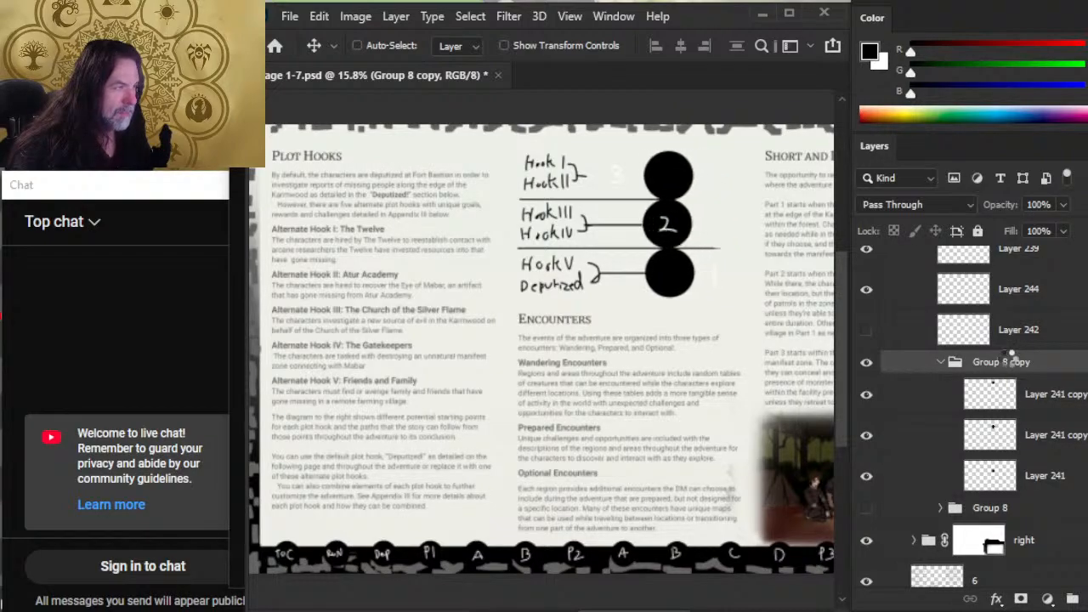
{"action": "key", "text": "shift+Left"}
{"action": "key", "text": "shift+Left"}
{"action": "key", "text": "shift+Left"}
{"action": "key", "text": "shift+Left"}
{"action": "key", "text": "shift+Left"}
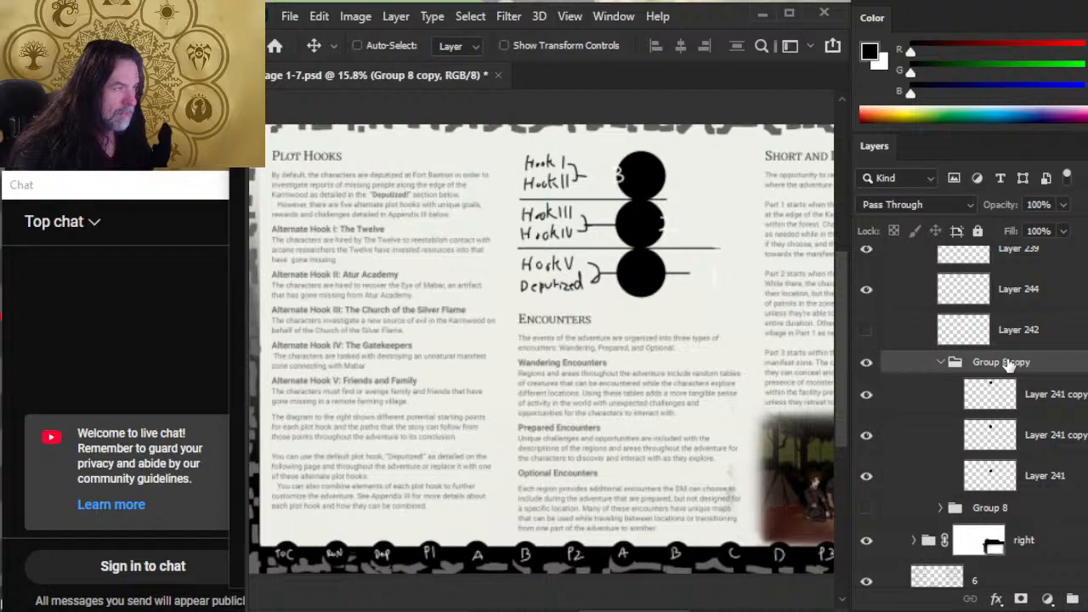
{"action": "key", "text": "shift+Left"}
{"action": "key", "text": "shift+Left"}
{"action": "key", "text": "shift+Left"}
{"action": "key", "text": "shift+Left"}
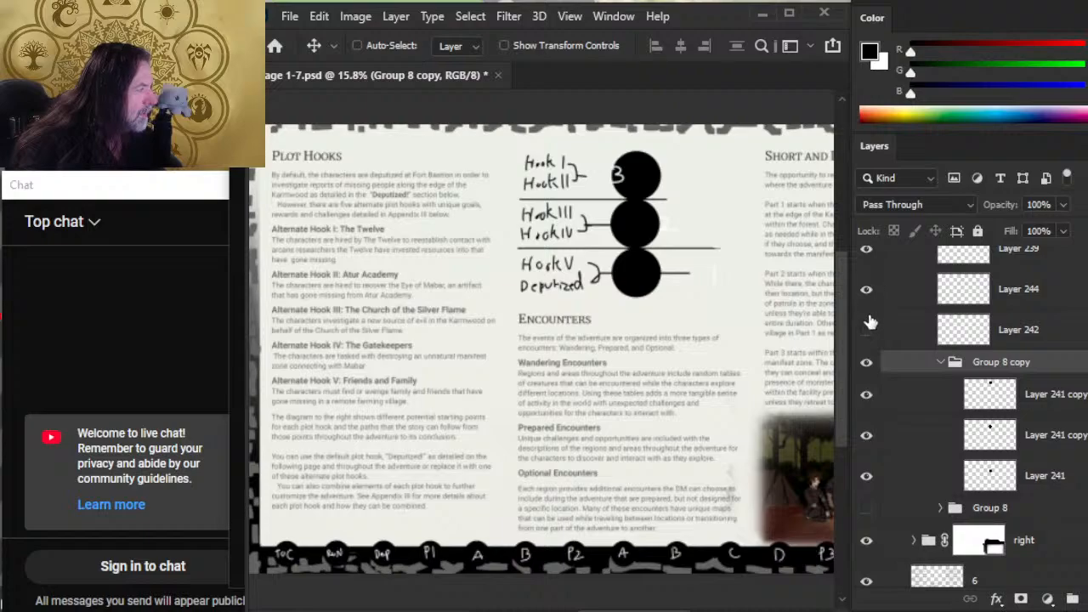
Check which layers hold the hook diagram parts and hide Layer 244 with the brackets
{"action": "scroll", "coordinate": [977, 374], "scroll_direction": "up", "scroll_amount": 2}
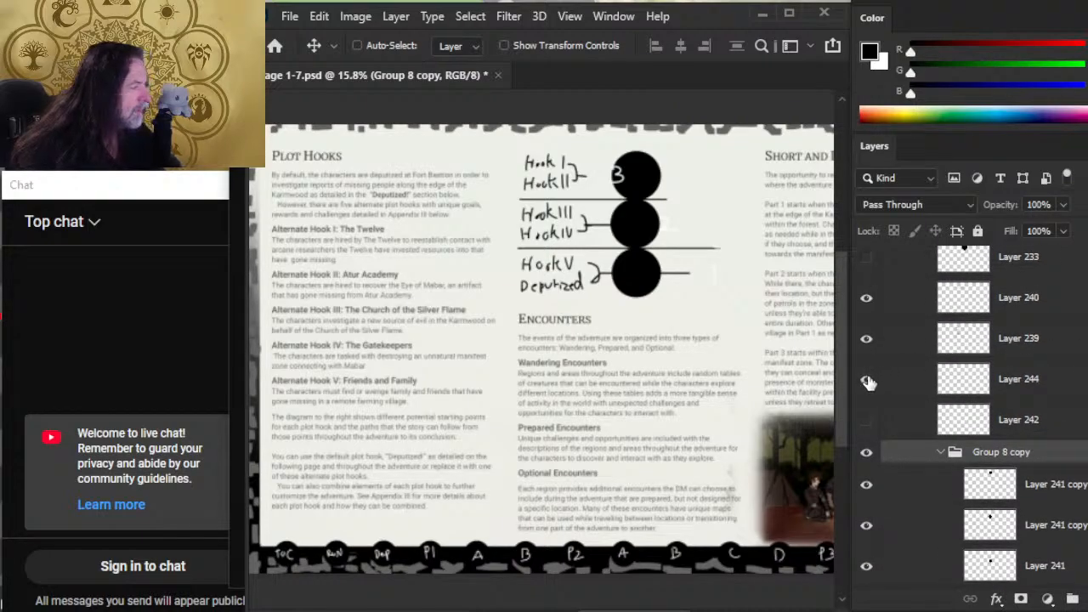
{"action": "left_click", "coordinate": [866, 380]}
{"action": "left_click", "coordinate": [867, 380]}
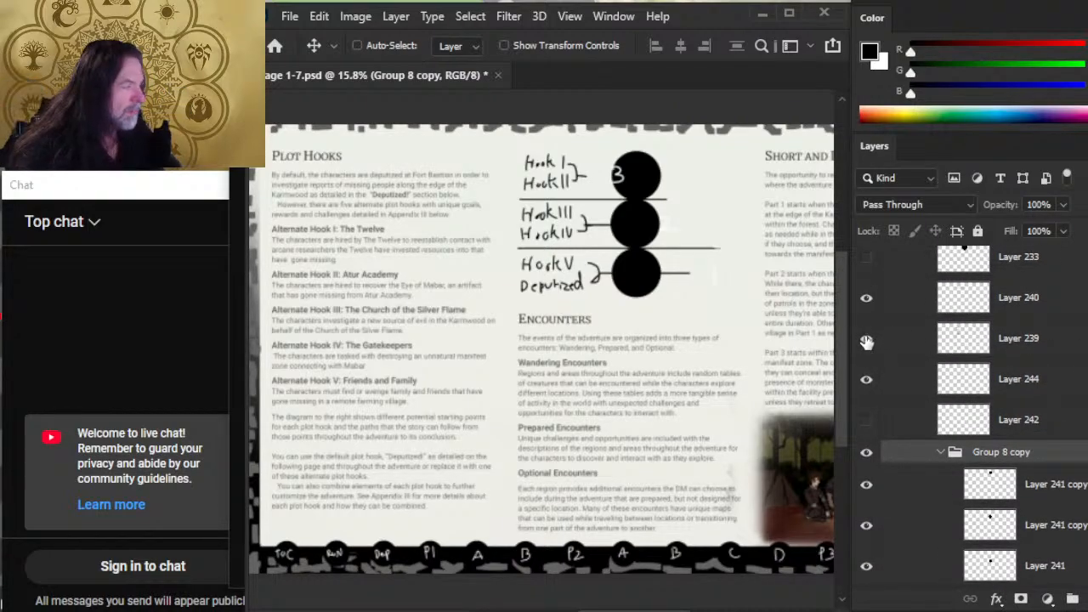
{"action": "left_click", "coordinate": [867, 340]}
{"action": "left_click", "coordinate": [867, 340]}
{"action": "left_click", "coordinate": [867, 298]}
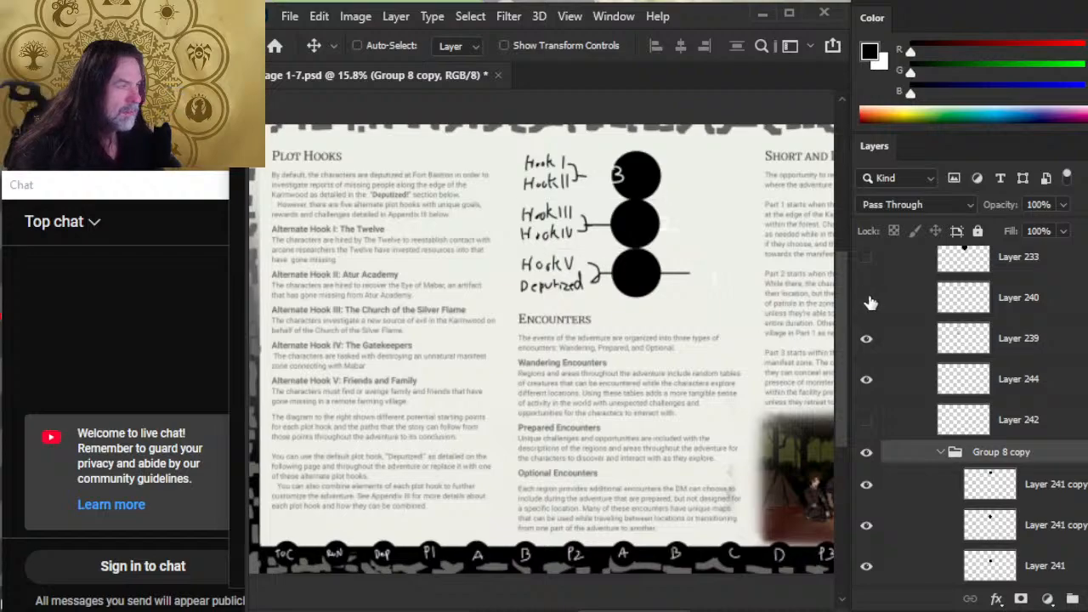
{"action": "left_click", "coordinate": [866, 380]}
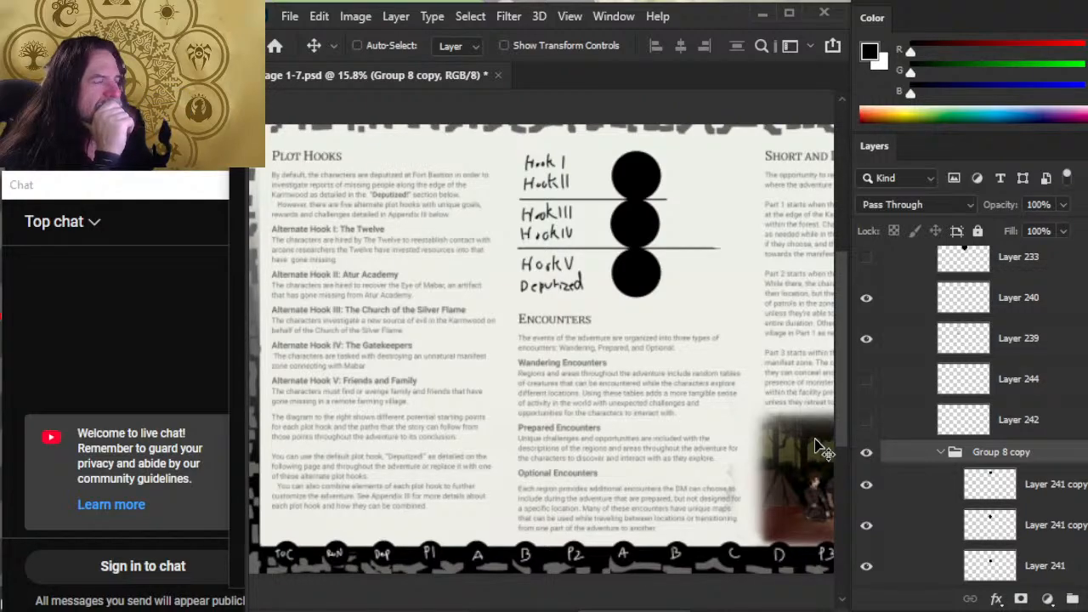
Select Layer 239 with the hook labels together with Group 8 copy and nudge both right in the middle column
{"action": "scroll", "coordinate": [886, 417], "scroll_direction": "up", "scroll_amount": 2}
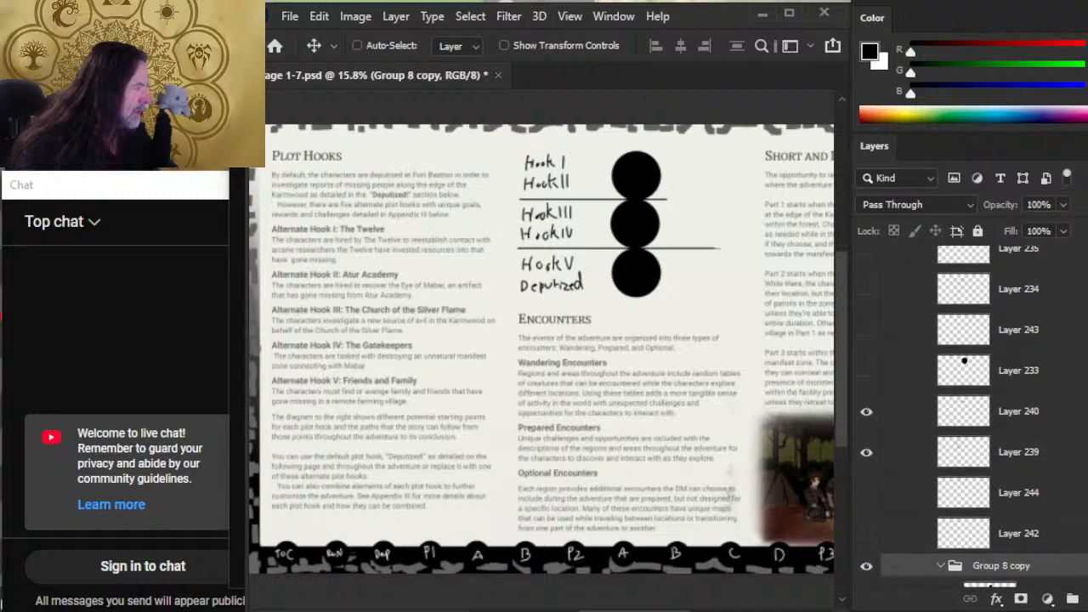
{"action": "left_click", "coordinate": [867, 384]}
{"action": "left_click", "coordinate": [866, 384]}
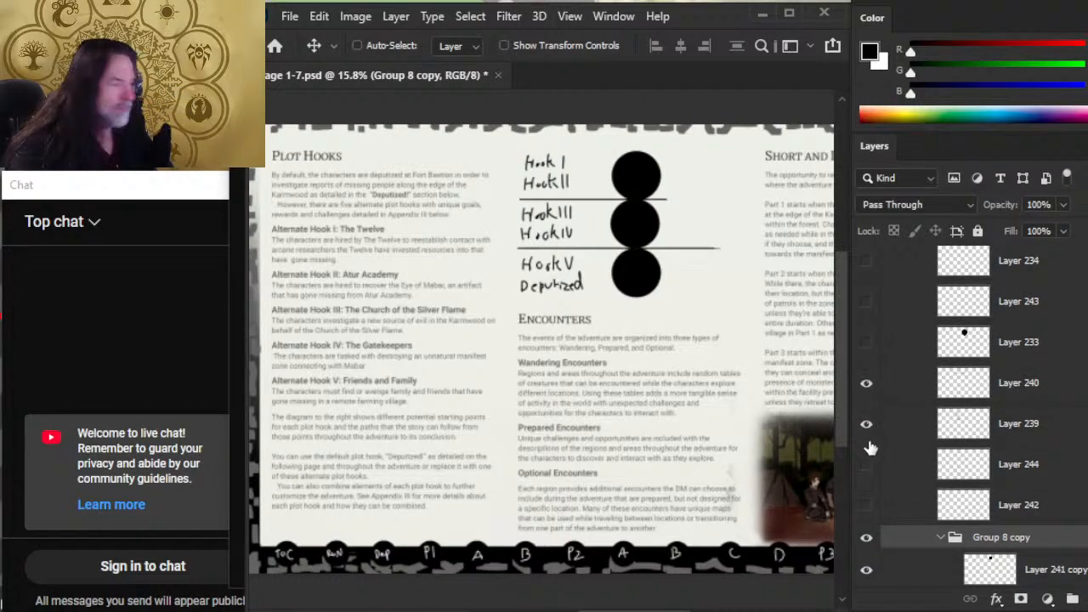
{"action": "left_click", "coordinate": [866, 424]}
{"action": "left_click", "coordinate": [866, 424]}
{"action": "left_click", "coordinate": [883, 425]}
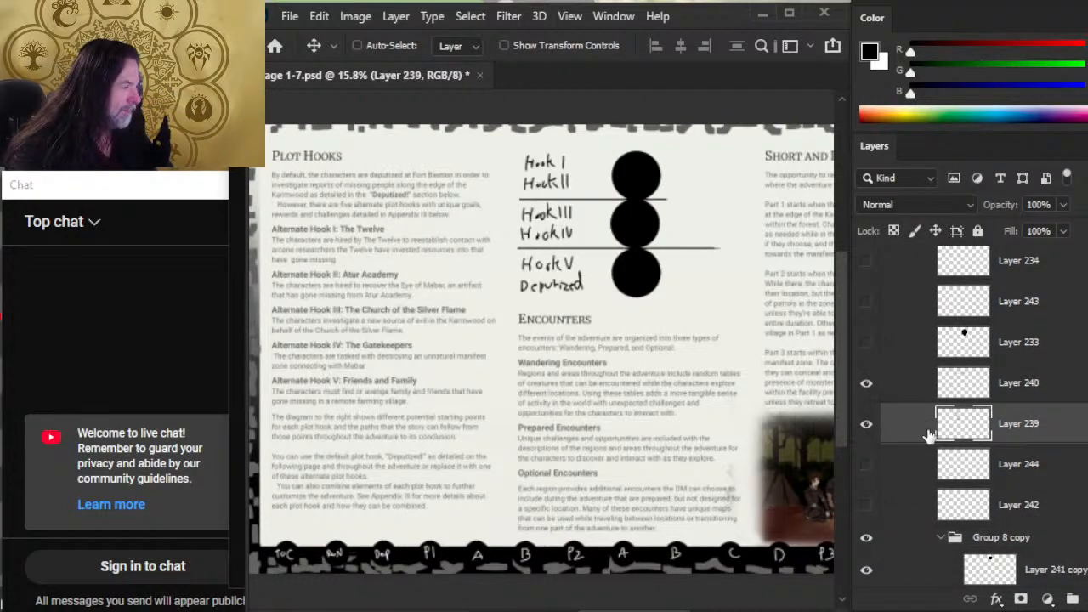
{"action": "left_click", "coordinate": [912, 546], "text": "ctrl"}
{"action": "key", "text": "shift+Right"}
{"action": "key", "text": "shift+Right"}
{"action": "key", "text": "shift+Right"}
{"action": "key", "text": "shift+Right"}
{"action": "key", "text": "shift+Right"}
{"action": "key", "text": "shift+Right"}
{"action": "key", "text": "shift+Right"}
{"action": "key", "text": "shift+Right"}
{"action": "key", "text": "shift+Right"}
{"action": "key", "text": "shift+Right"}
{"action": "key", "text": "shift+Right"}
{"action": "key", "text": "shift+Right"}
{"action": "key", "text": "shift+Right"}
{"action": "key", "text": "shift+Right"}
{"action": "key", "text": "shift+Right"}
{"action": "key", "text": "shift+Right"}
{"action": "key", "text": "shift+Right"}
{"action": "key", "text": "shift+Right"}
{"action": "key", "text": "shift+Right"}
{"action": "key", "text": "shift+Right"}
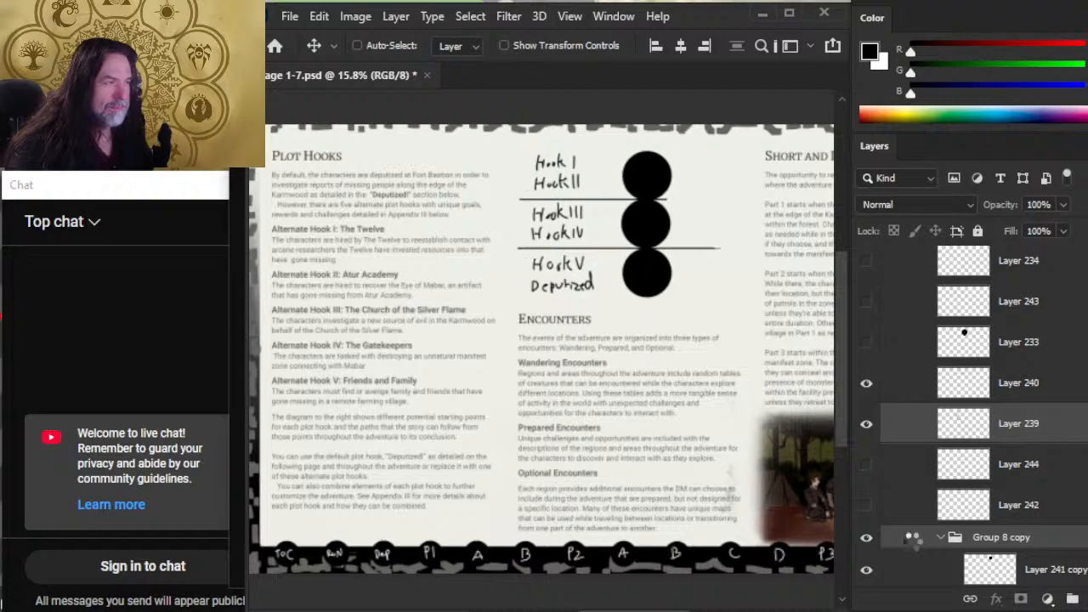
{"action": "key", "text": "shift+Left"}
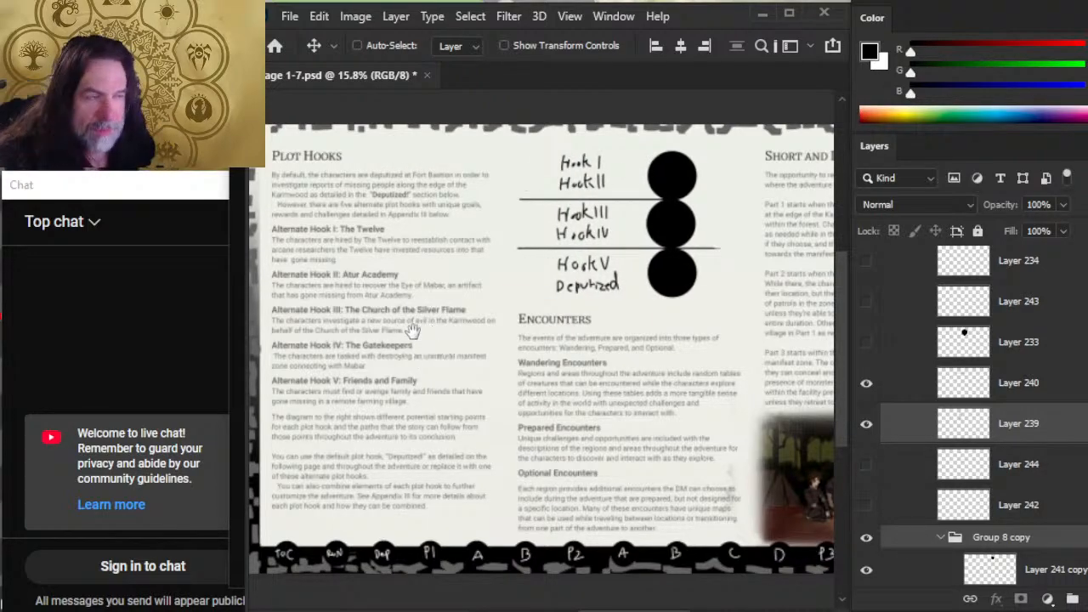
Review the Plot Hooks text up close and compare it with the hook diagram in the page layout
{"action": "key", "text": "z"}
{"action": "left_click_drag", "start_coordinate": [314, 176], "coordinate": [491, 222]}
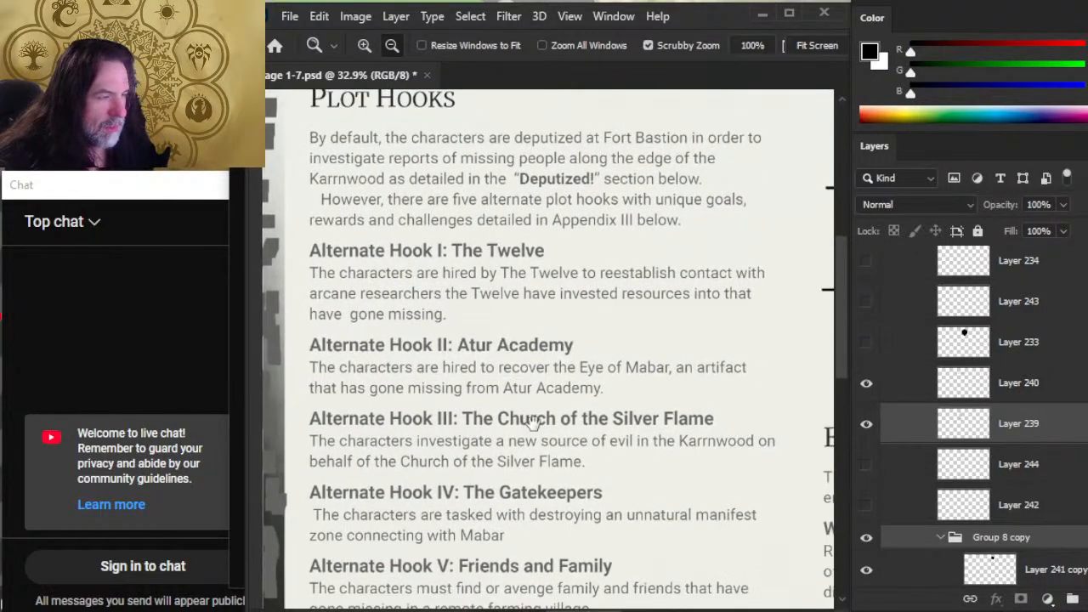
{"action": "left_click_drag", "start_coordinate": [527, 420], "coordinate": [515, 255]}
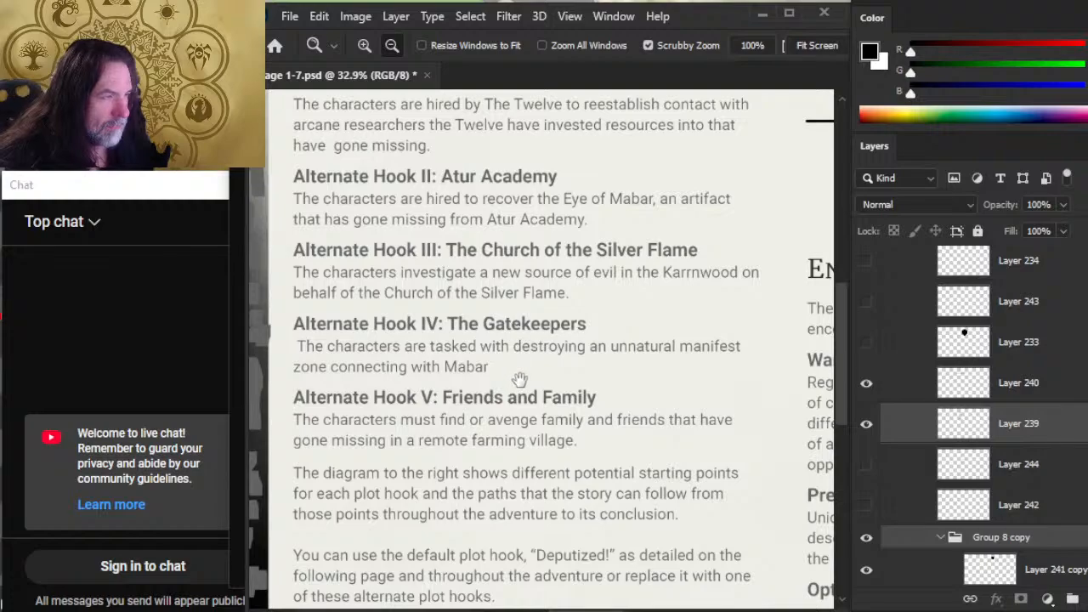
{"action": "left_click_drag", "start_coordinate": [518, 369], "coordinate": [479, 319]}
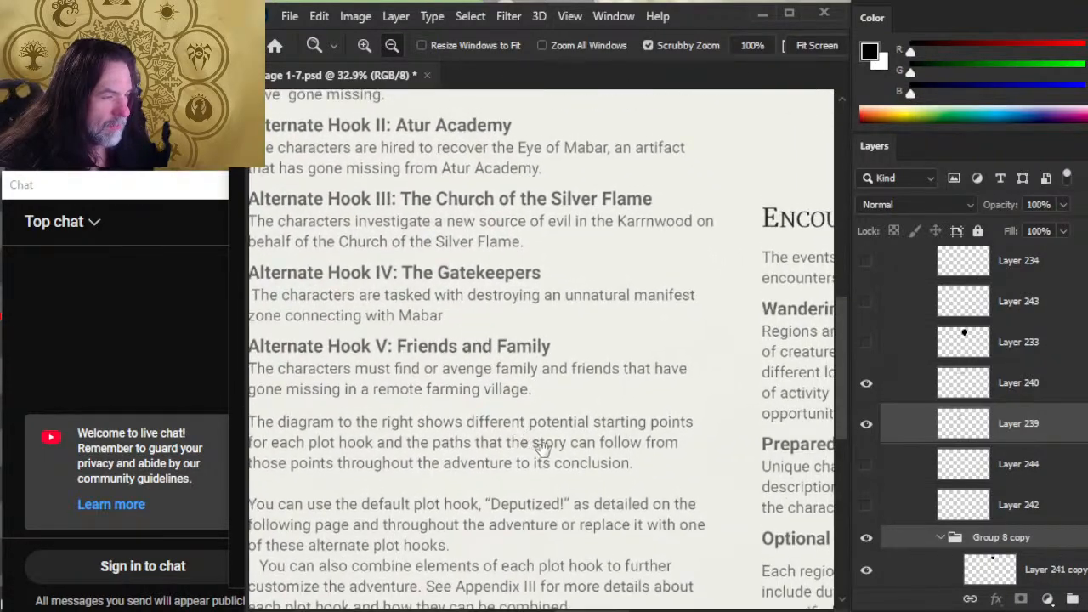
{"action": "scroll", "coordinate": [631, 442], "scroll_direction": "down", "scroll_amount": 4}
{"action": "scroll", "coordinate": [629, 296], "scroll_direction": "up", "scroll_amount": 1}
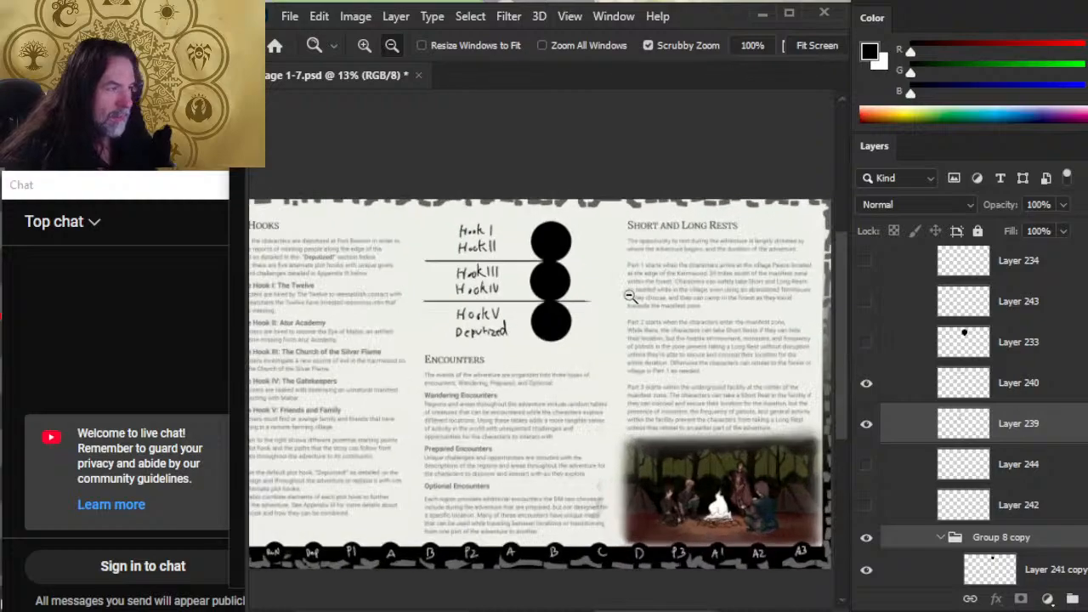
{"action": "scroll", "coordinate": [527, 272], "scroll_direction": "up", "scroll_amount": 1}
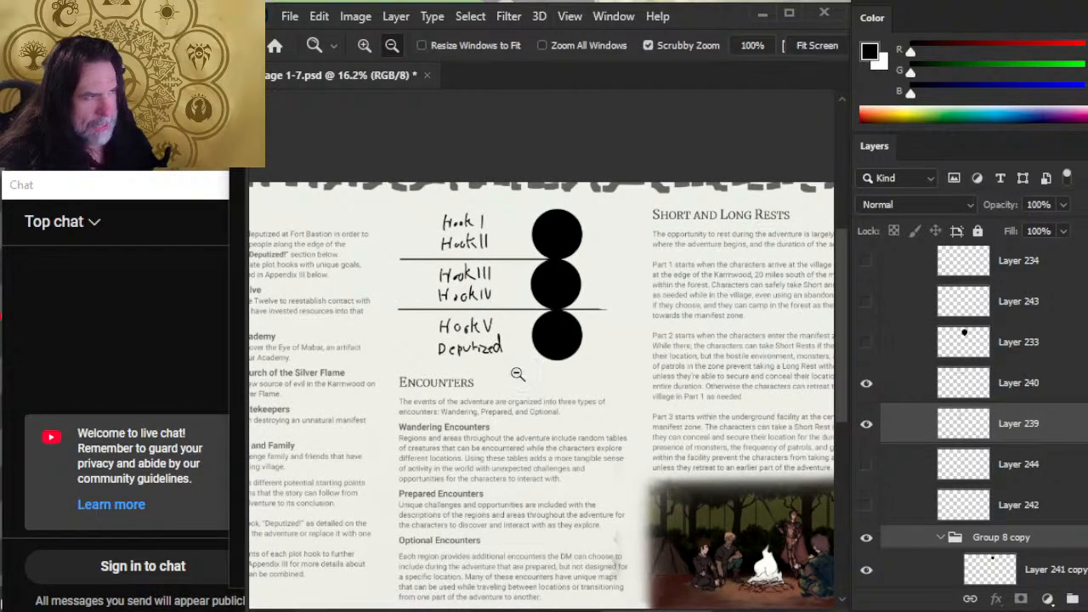
{"action": "scroll", "coordinate": [516, 374], "scroll_direction": "down", "scroll_amount": 2}
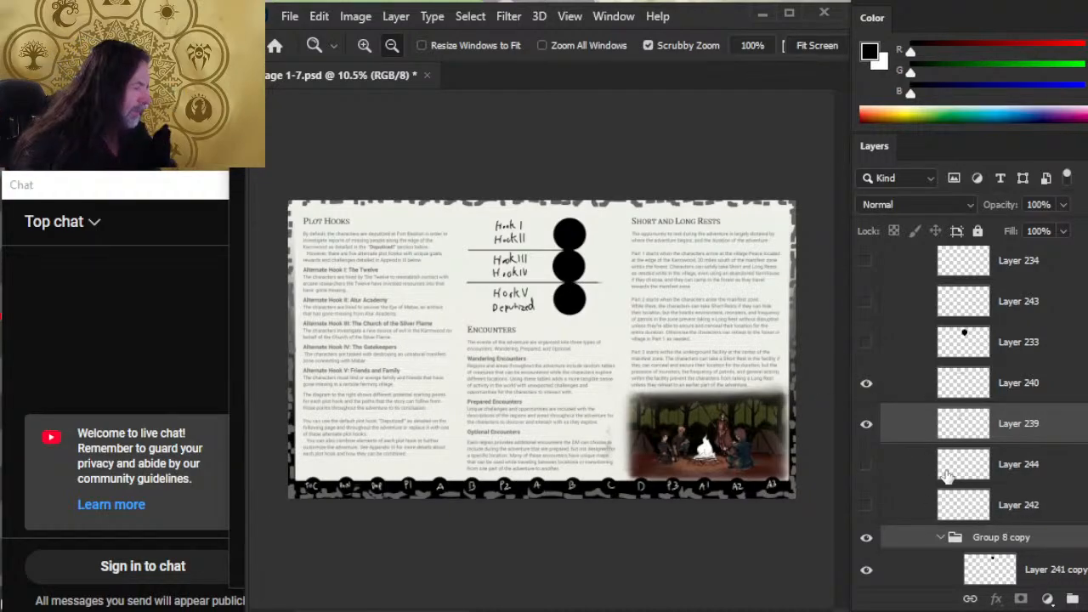
Make layer group 4 with the adventure map visible over the current page
{"action": "scroll", "coordinate": [969, 417], "scroll_direction": "down", "scroll_amount": 5}
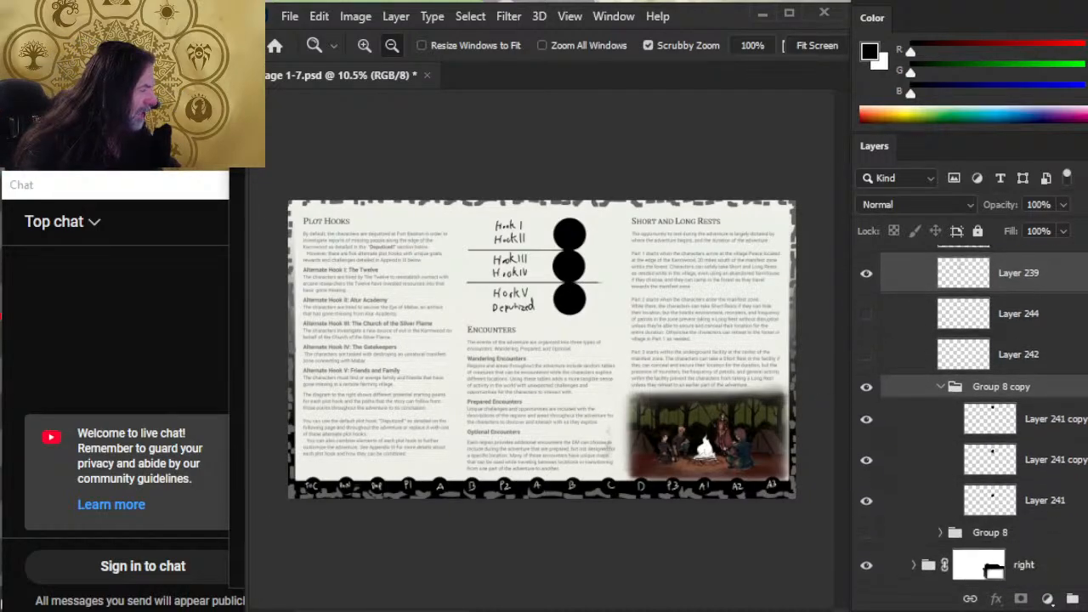
{"action": "scroll", "coordinate": [1073, 520], "scroll_direction": "up", "scroll_amount": 1}
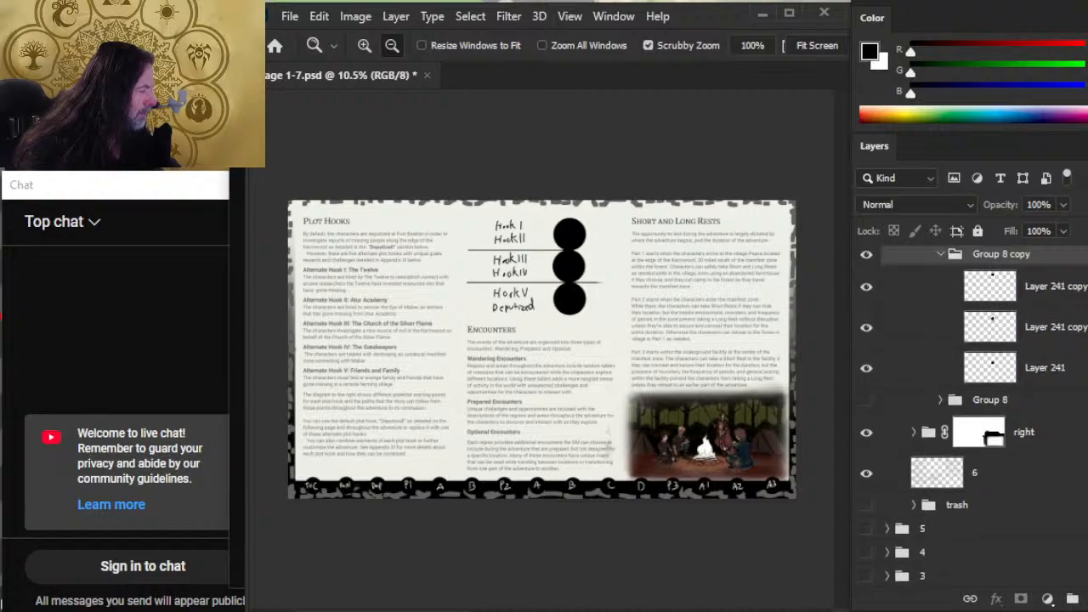
{"action": "scroll", "coordinate": [1074, 520], "scroll_direction": "down", "scroll_amount": 2}
{"action": "left_click", "coordinate": [866, 467]}
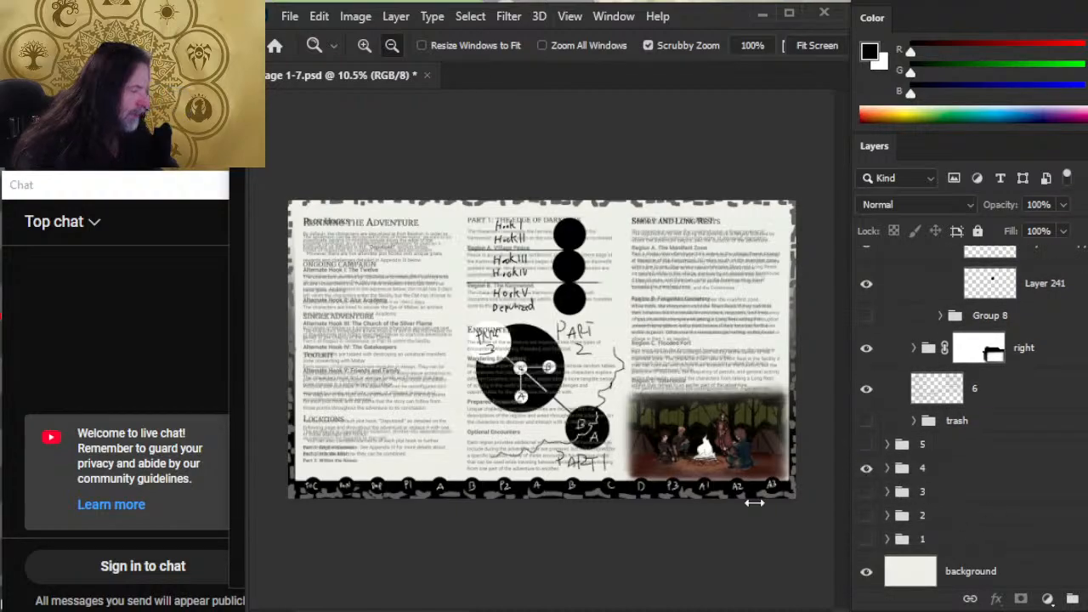
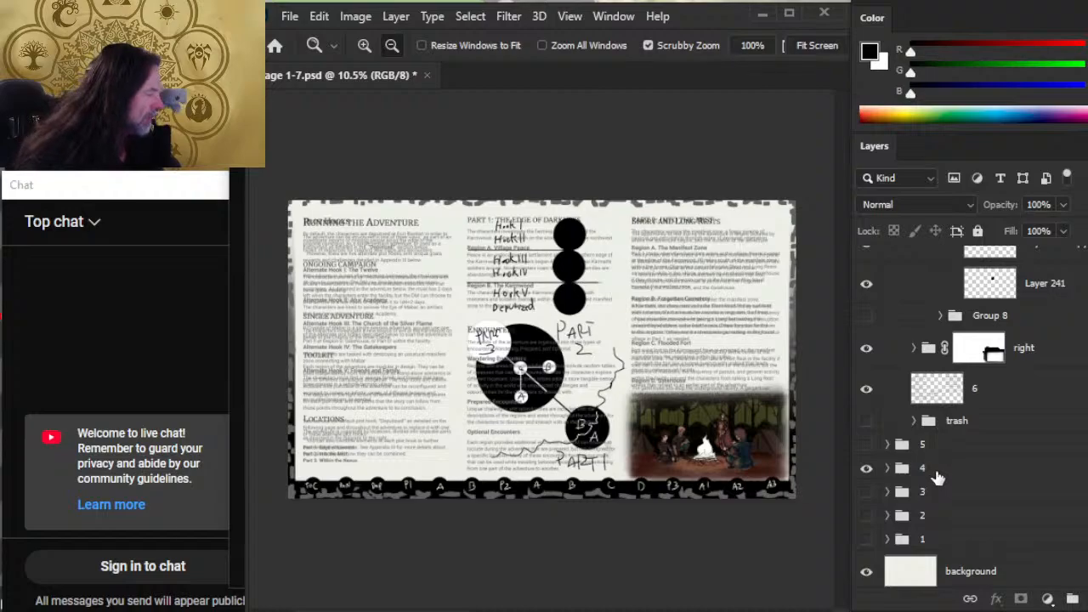
Expand group 4 and duplicate its map group within Page 1-7.psd
{"action": "right_click", "coordinate": [921, 470]}
{"action": "left_click", "coordinate": [900, 479]}
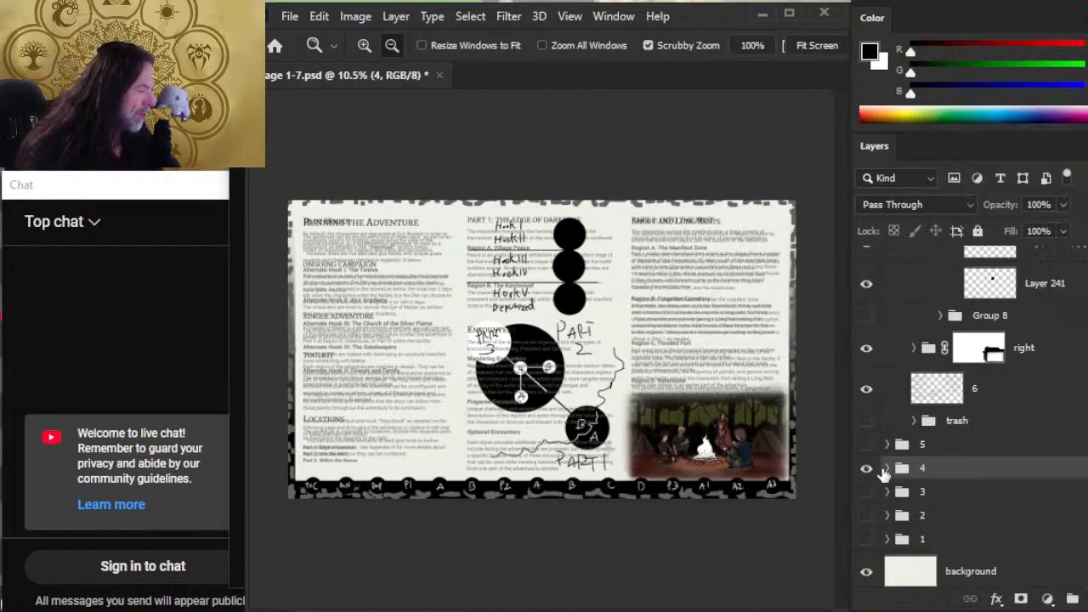
{"action": "left_click", "coordinate": [887, 467]}
{"action": "right_click", "coordinate": [972, 502]}
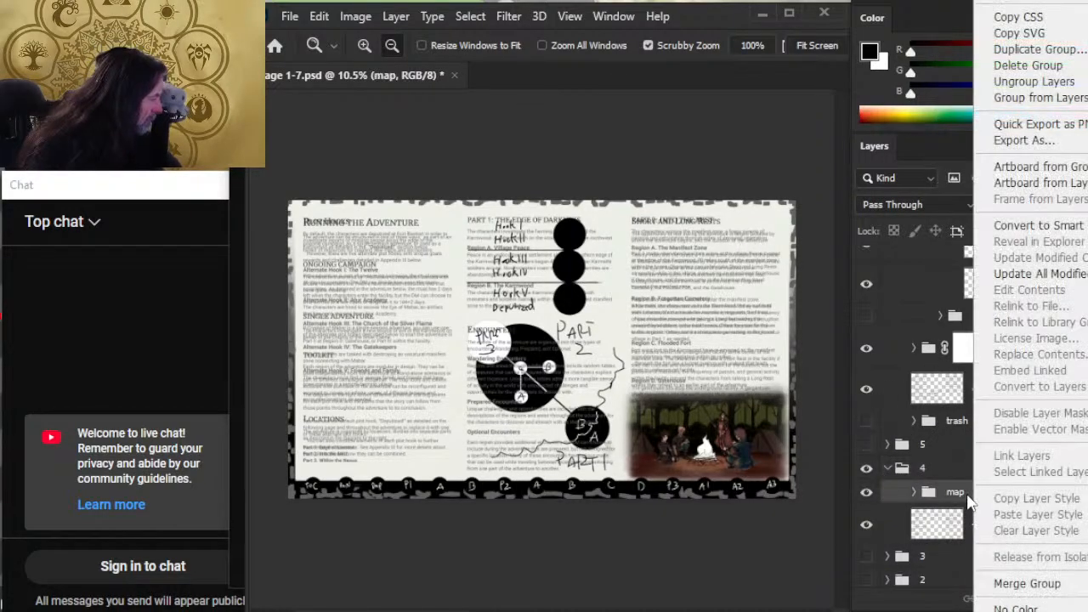
{"action": "left_click", "coordinate": [1073, 49]}
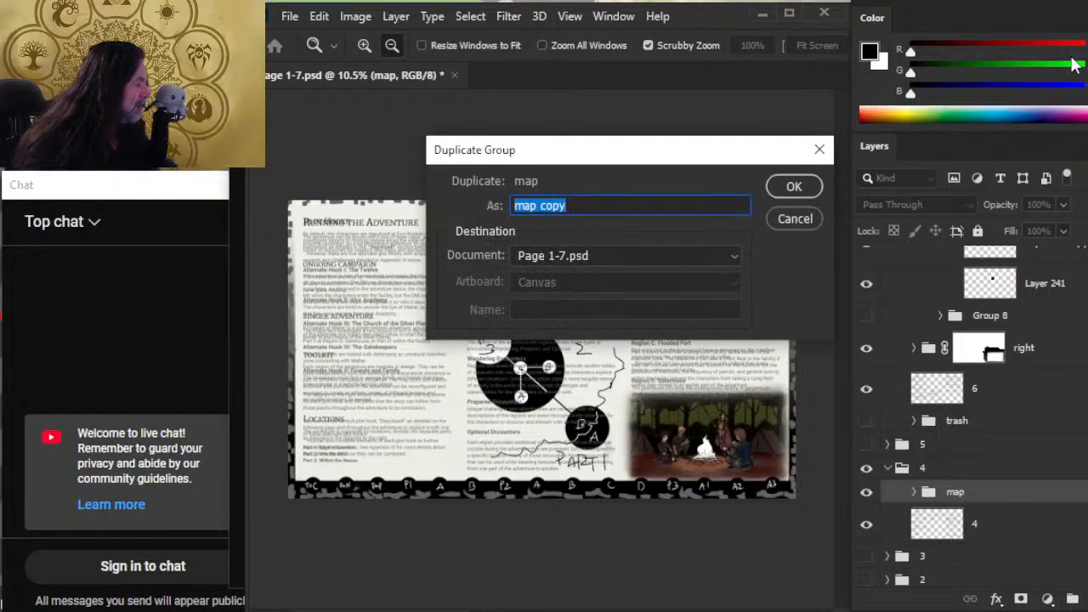
{"action": "key", "text": "Return"}
Move the duplicated map group out of group 4 into Group 8 copy, and collapse and hide group 4
{"action": "left_click_drag", "start_coordinate": [1014, 501], "coordinate": [926, 276]}
{"action": "left_click", "coordinate": [887, 492]}
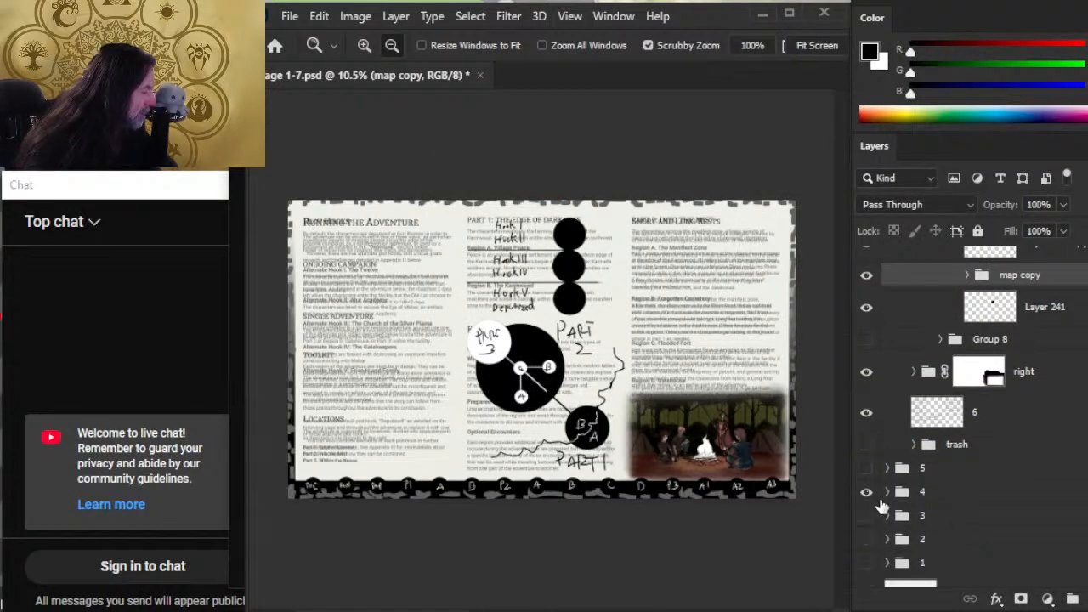
{"action": "left_click", "coordinate": [866, 492]}
Move the map copy group to the top of group 6, directly above the center group
{"action": "scroll", "coordinate": [1045, 503], "scroll_direction": "up", "scroll_amount": 5}
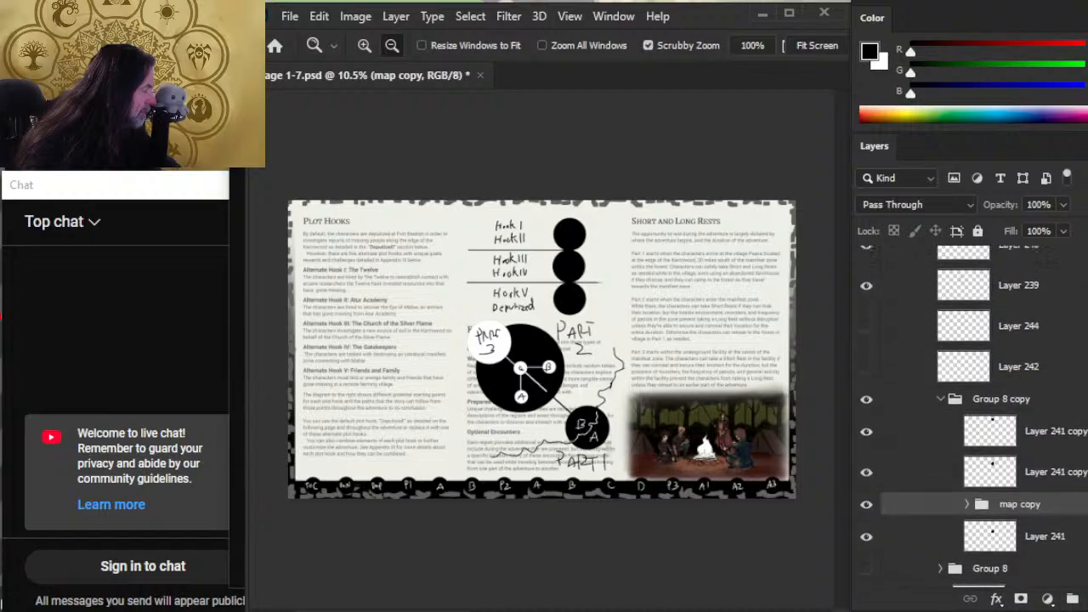
{"action": "left_click_drag", "start_coordinate": [1052, 507], "coordinate": [1053, 293]}
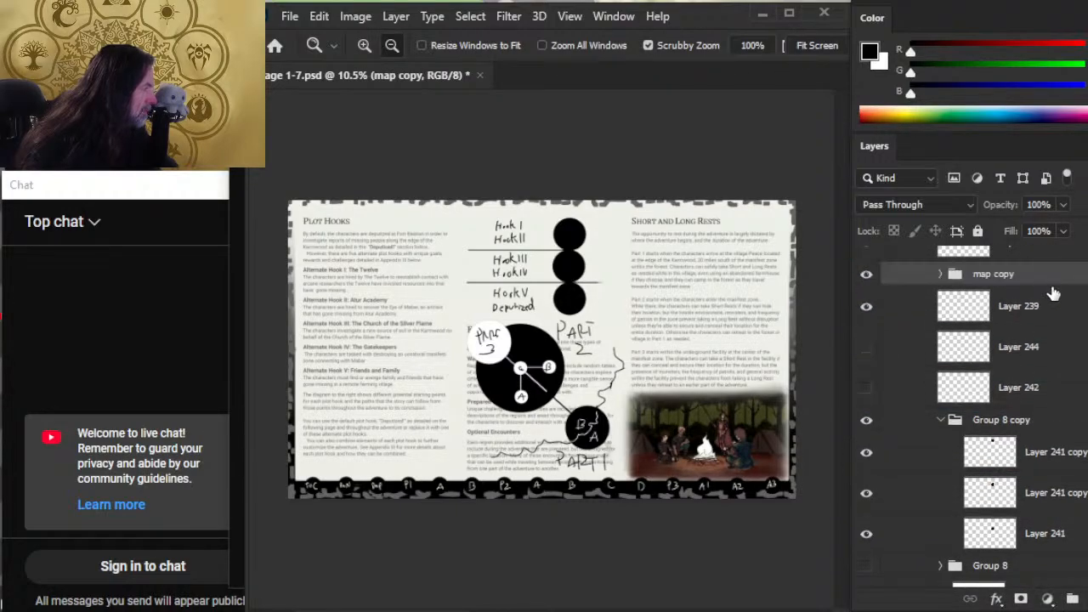
{"action": "left_click", "coordinate": [1016, 321]}
{"action": "scroll", "coordinate": [1016, 322], "scroll_direction": "up", "scroll_amount": 2}
{"action": "scroll", "coordinate": [984, 408], "scroll_direction": "up", "scroll_amount": 3}
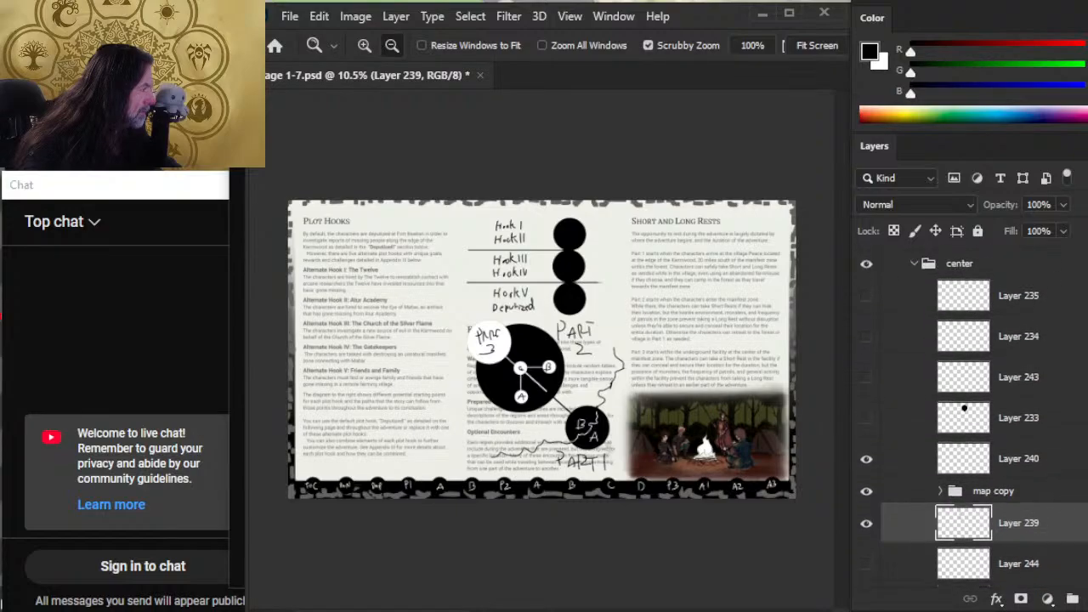
{"action": "scroll", "coordinate": [984, 408], "scroll_direction": "up", "scroll_amount": 1}
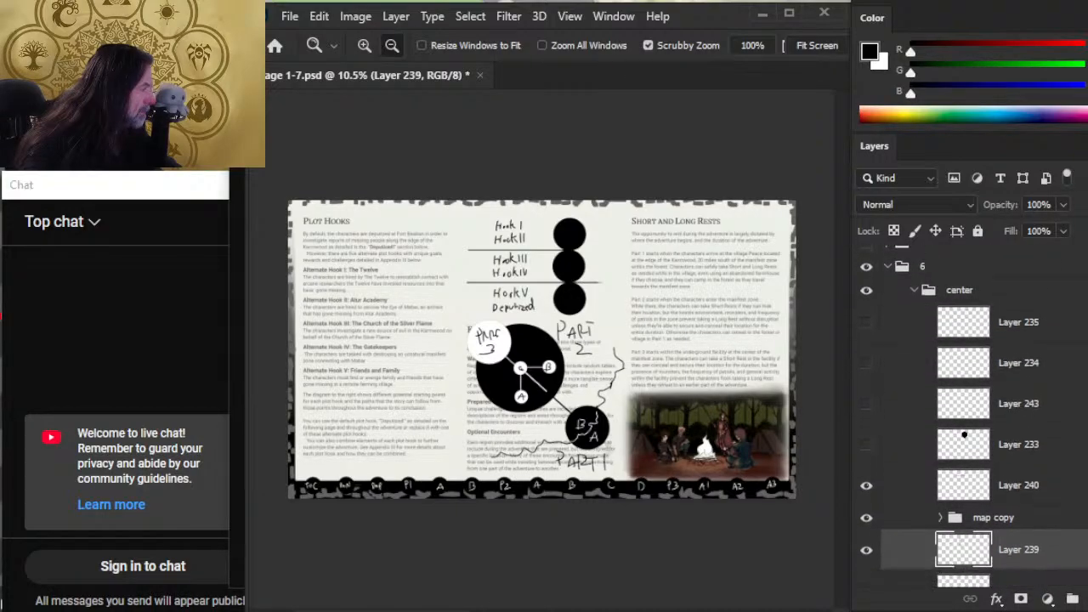
{"action": "left_click_drag", "start_coordinate": [1030, 516], "coordinate": [973, 287]}
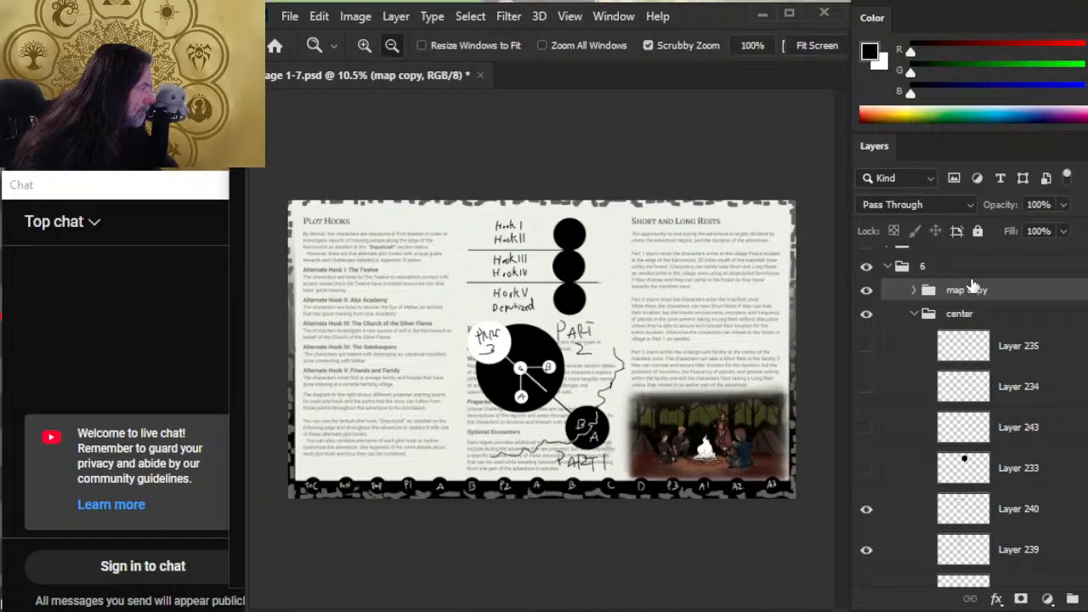
Collapse and hide the center group, and move the copied map up to the top of the page's middle column
{"action": "left_click", "coordinate": [913, 314]}
{"action": "left_click", "coordinate": [866, 314]}
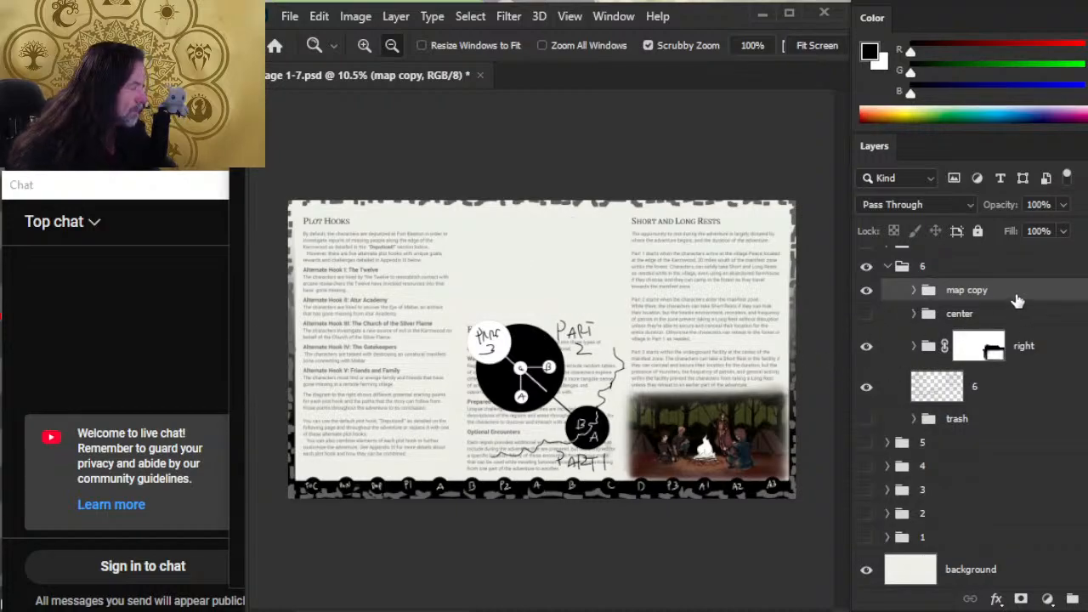
{"action": "key", "text": "v"}
{"action": "left_click_drag", "start_coordinate": [620, 447], "coordinate": [618, 337]}
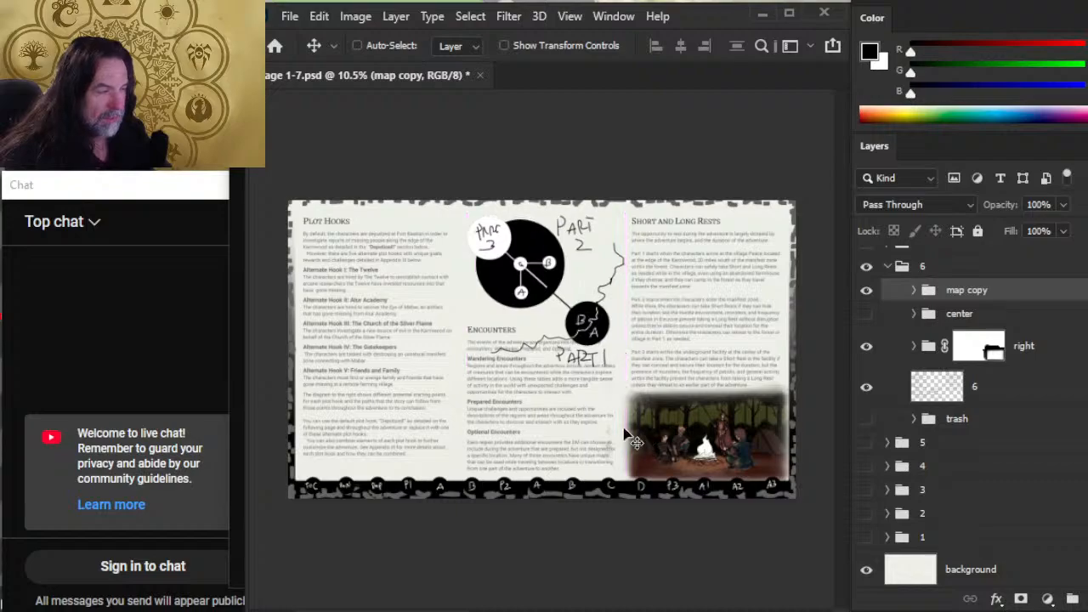
Scale the map copy group down proportionally to about 79%
{"action": "key", "text": "z"}
{"action": "left_click_drag", "start_coordinate": [525, 345], "coordinate": [579, 338]}
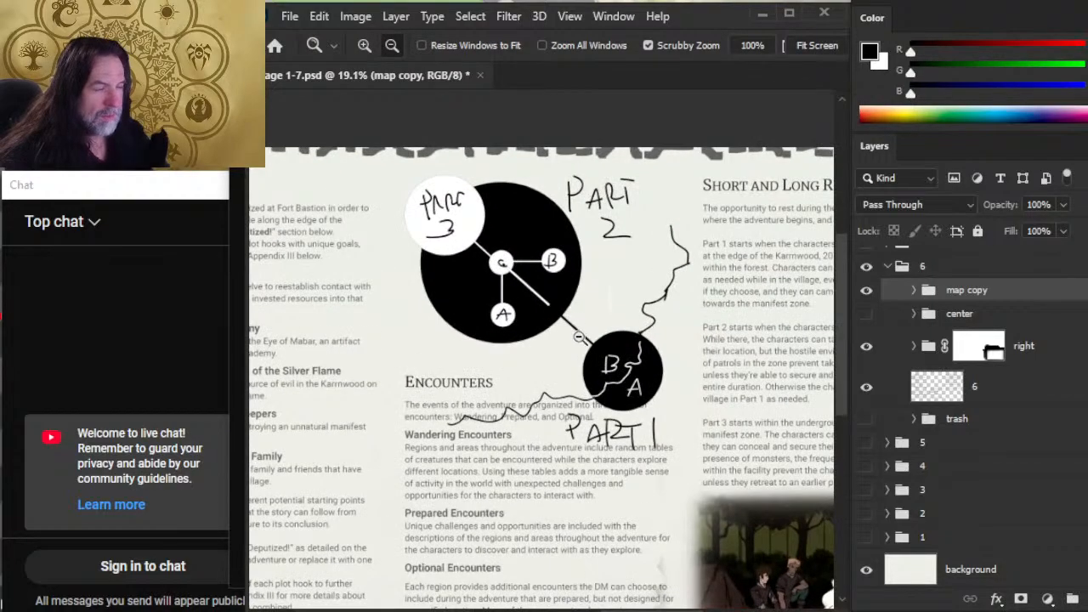
{"action": "right_click", "coordinate": [561, 301]}
{"action": "left_click", "coordinate": [620, 473]}
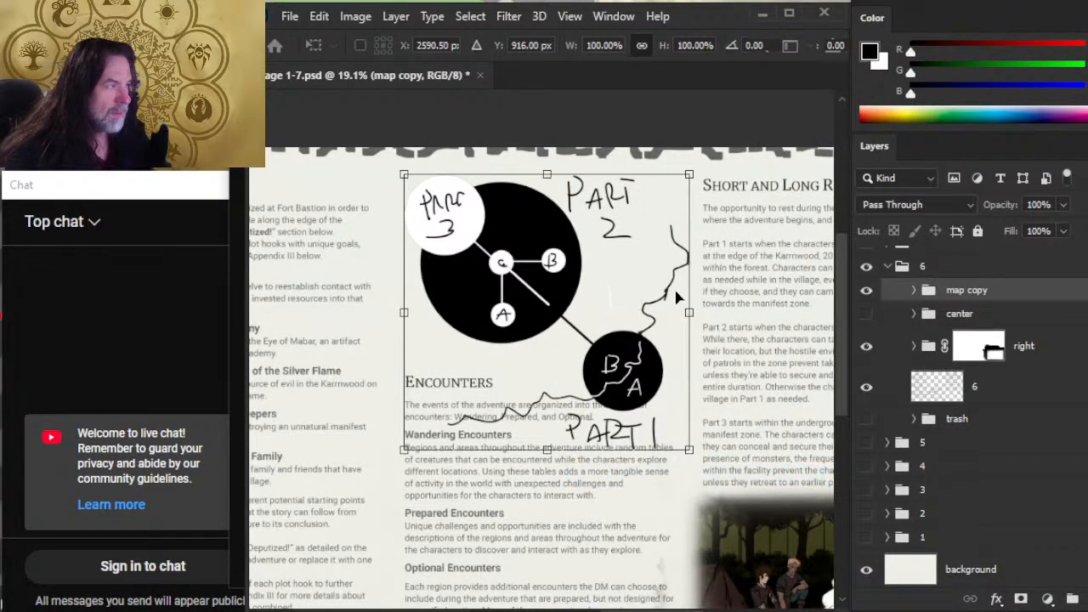
{"action": "mouse_move", "coordinate": [692, 313]}
{"action": "left_mouse_down"}
{"action": "mouse_move", "coordinate": [636, 315]}
{"action": "mouse_move", "coordinate": [602, 294]}
{"action": "left_mouse_up"}
{"action": "key", "text": "Return"}
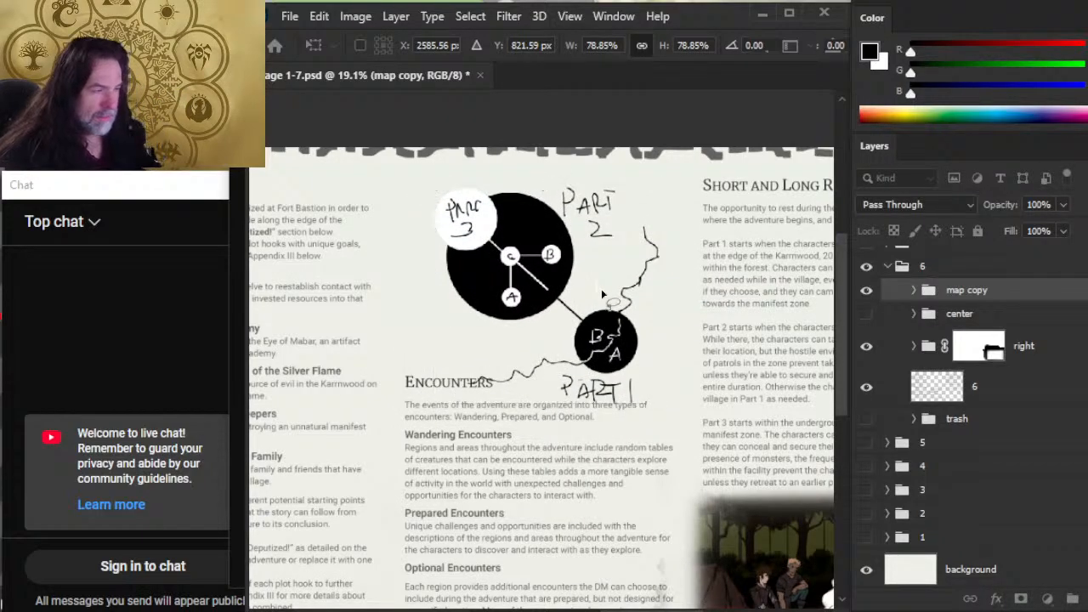
Nudge the map copy upward and slightly sideways so it clears and sits centered above the Encounters heading
{"action": "key", "text": "l"}
{"action": "key", "text": "v"}
{"action": "key", "text": "shift+Up"}
{"action": "key", "text": "shift+Up"}
{"action": "key", "text": "shift+Up"}
{"action": "key", "text": "shift+Up"}
{"action": "key", "text": "shift+Up"}
{"action": "key", "text": "shift+Up"}
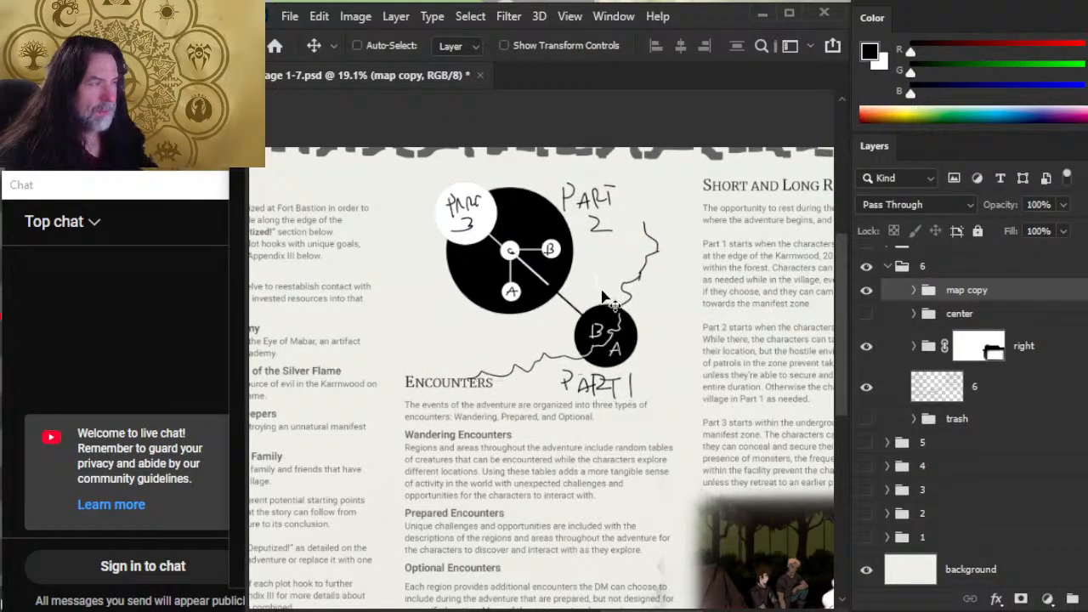
{"action": "key", "text": "shift+Right"}
{"action": "key", "text": "shift+Right"}
{"action": "key", "text": "shift+Up"}
{"action": "key", "text": "shift+Up"}
{"action": "key", "text": "shift+Up"}
{"action": "key", "text": "shift+Up"}
{"action": "key", "text": "shift+Up"}
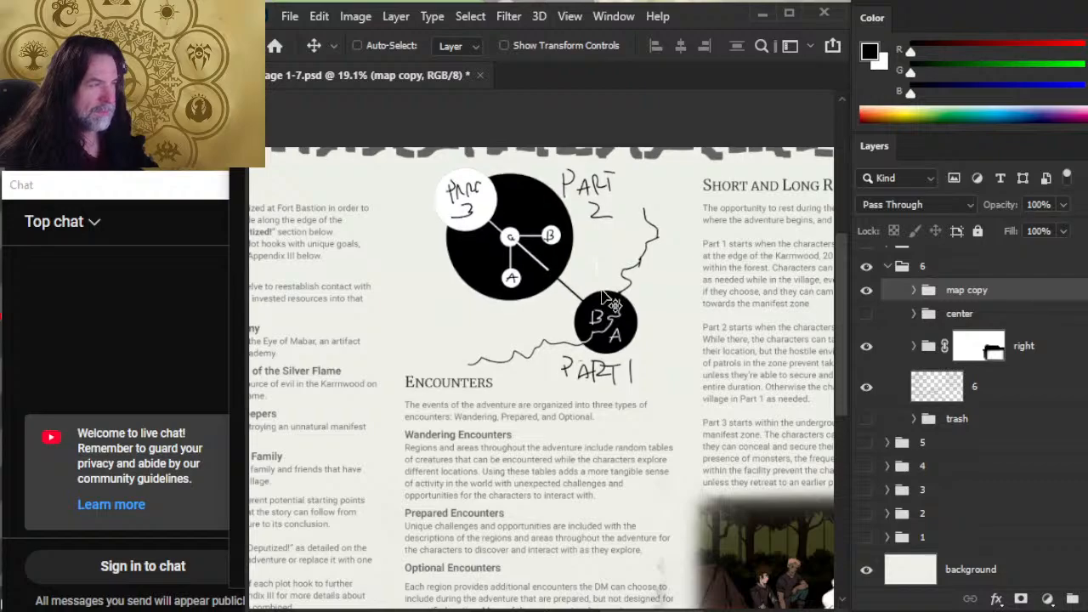
{"action": "key", "text": "shift+Right"}
{"action": "key", "text": "shift+Right"}
{"action": "key", "text": "shift+Right"}
{"action": "key", "text": "shift+Right"}
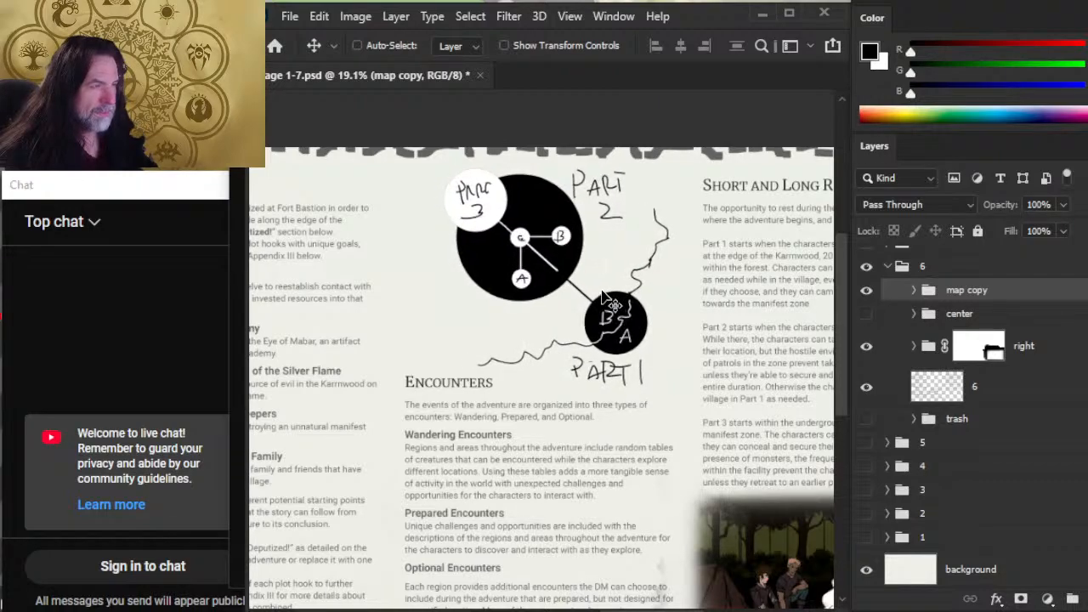
{"action": "key", "text": "shift+Down"}
{"action": "key", "text": "shift+Left"}
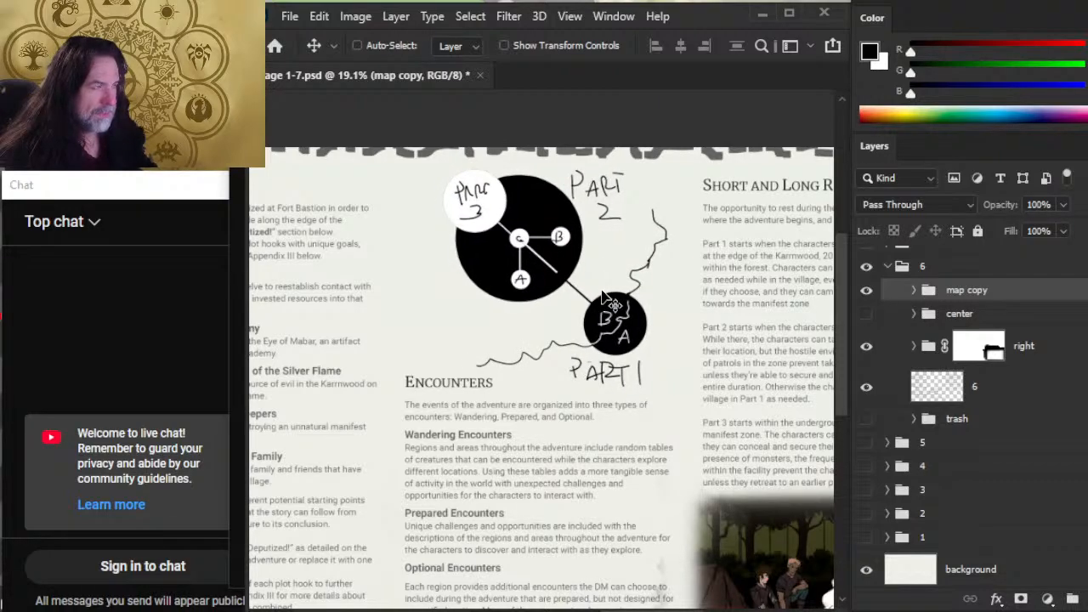
{"action": "key", "text": "shift+Left"}
{"action": "key", "text": "shift+Left"}
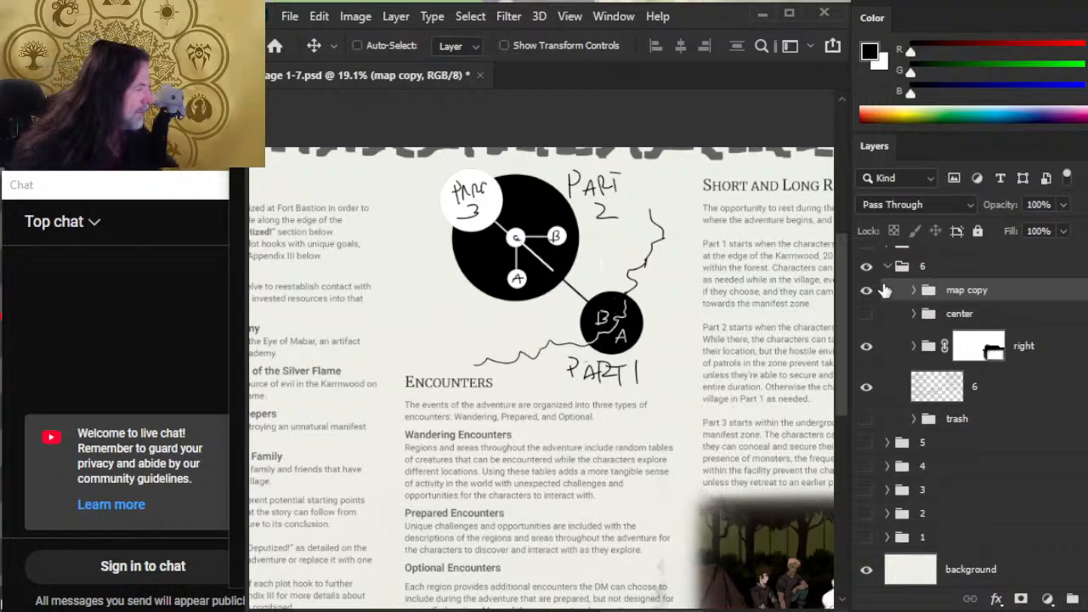
Expand the map copy group and hide Layer 235 with the handwritten labels and Layer 234 with the diagonal connecting line
{"action": "left_click", "coordinate": [914, 290]}
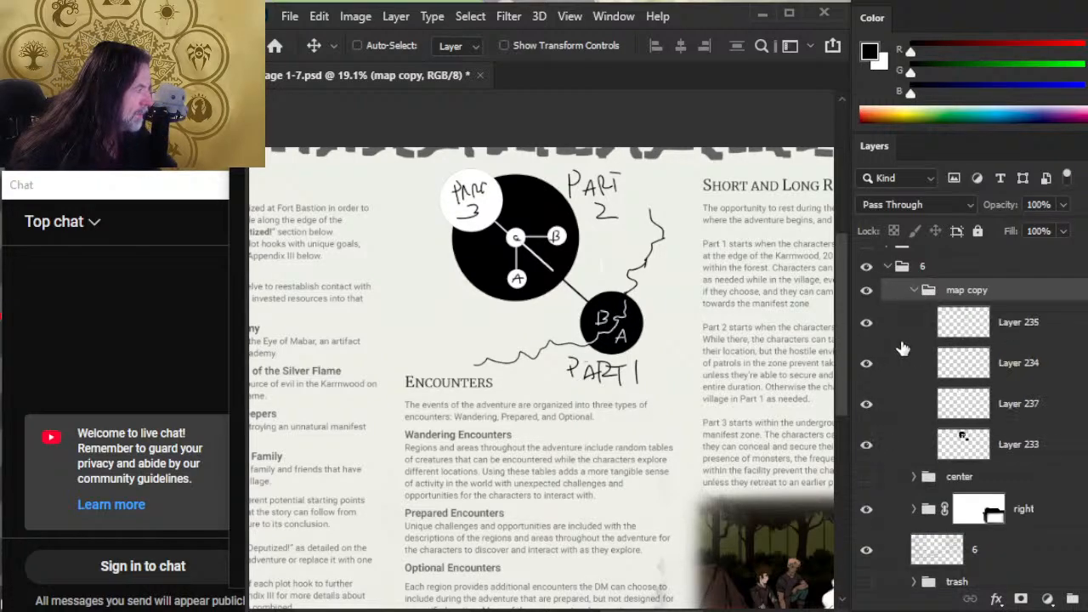
{"action": "left_click", "coordinate": [867, 322]}
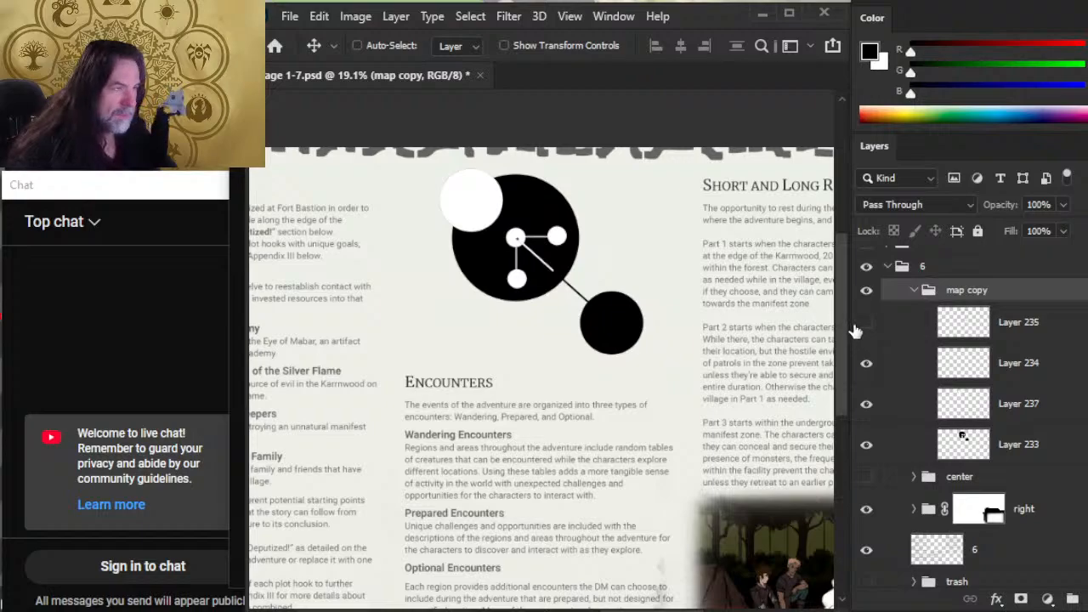
{"action": "left_click", "coordinate": [867, 324]}
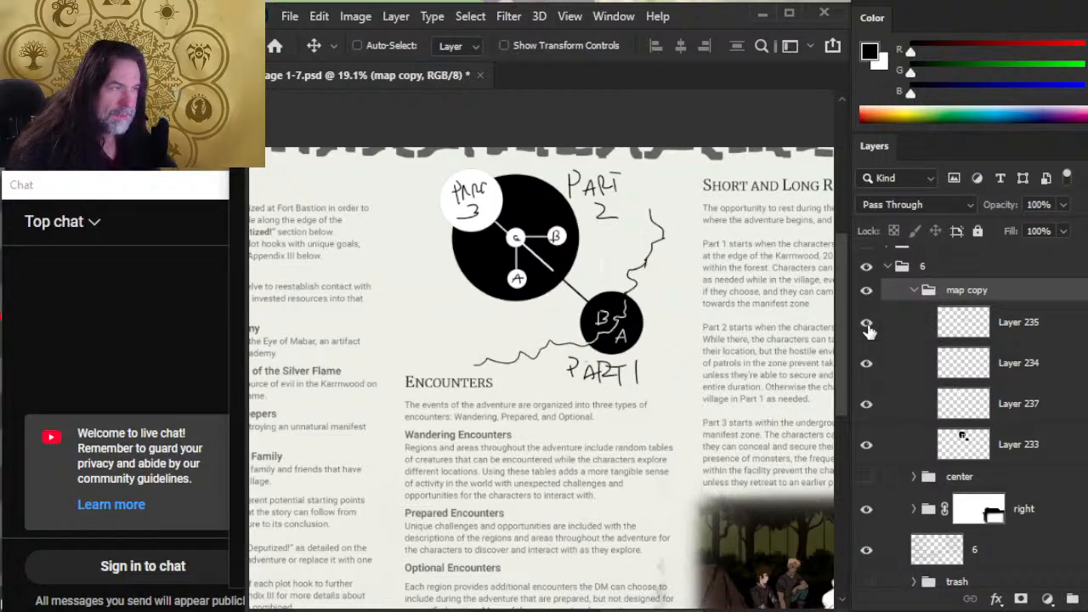
{"action": "left_click", "coordinate": [867, 324]}
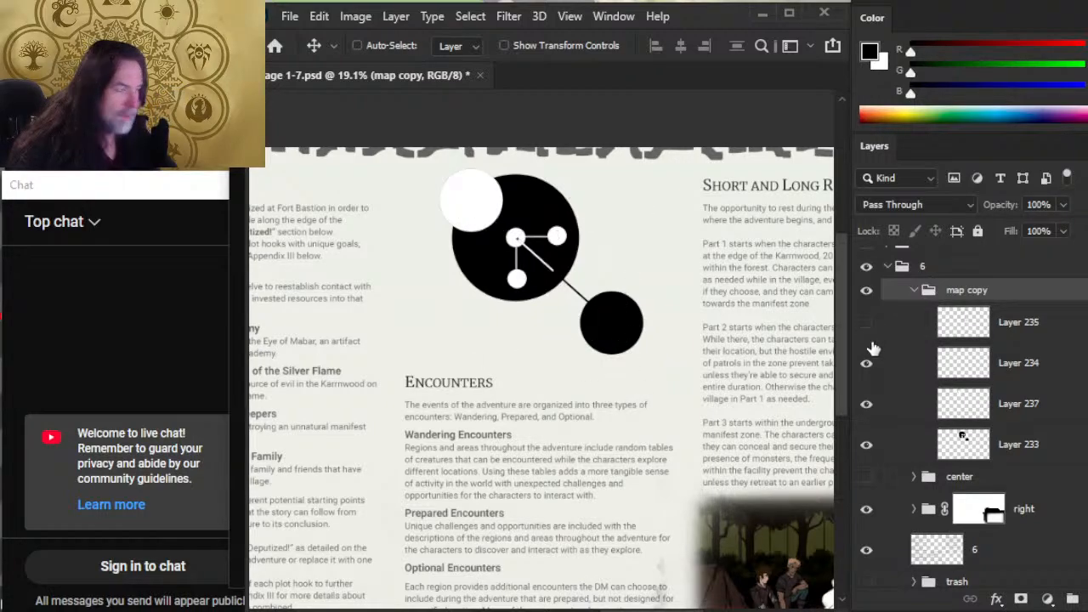
{"action": "left_click", "coordinate": [867, 365]}
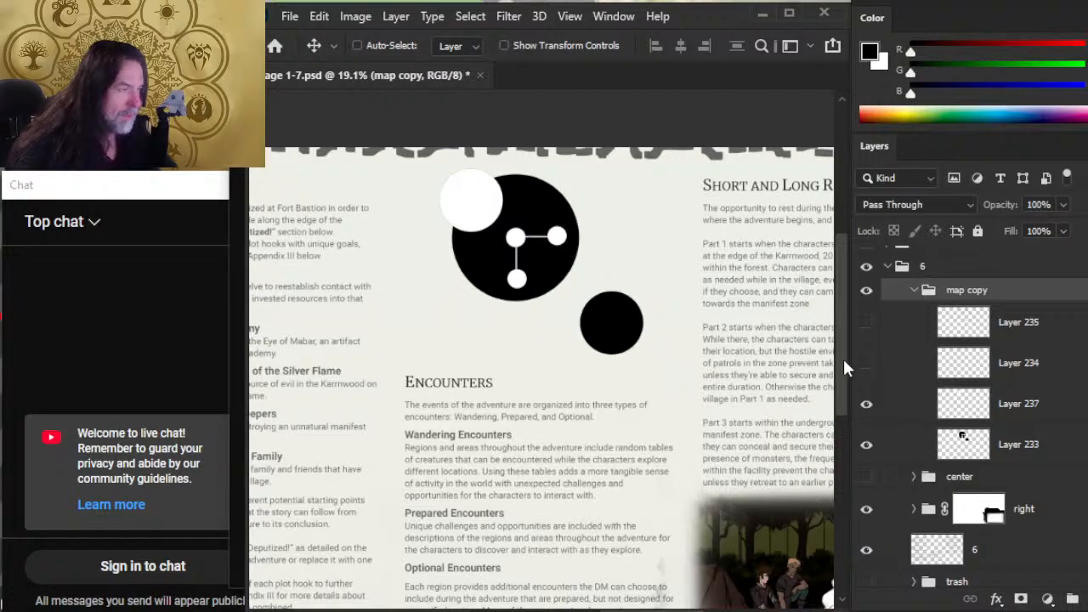
{"action": "left_click", "coordinate": [866, 406]}
{"action": "left_click", "coordinate": [867, 406]}
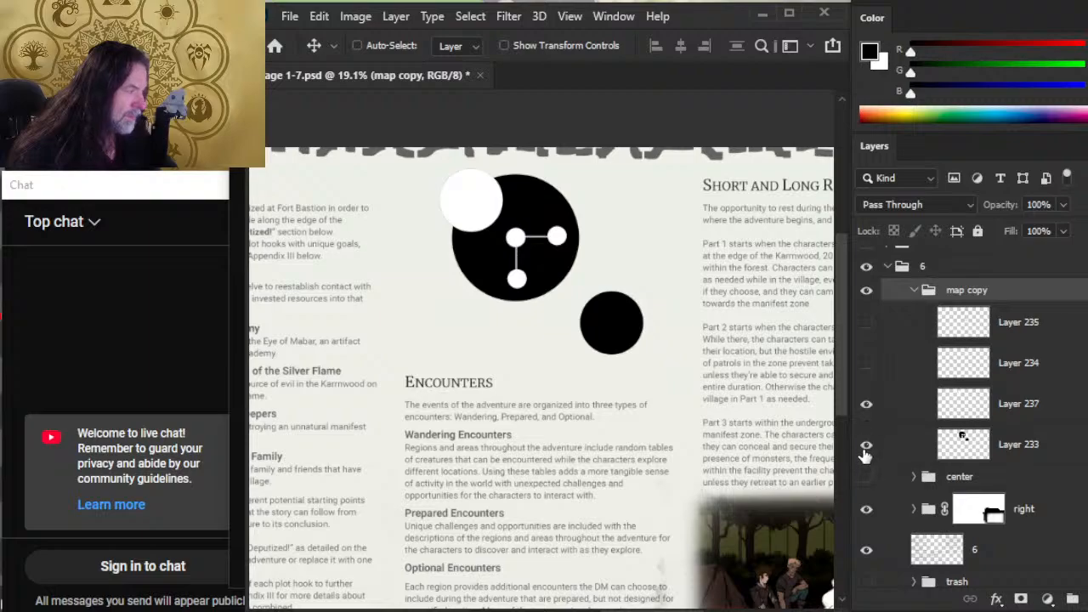
{"action": "left_click", "coordinate": [865, 449]}
{"action": "left_click", "coordinate": [866, 449]}
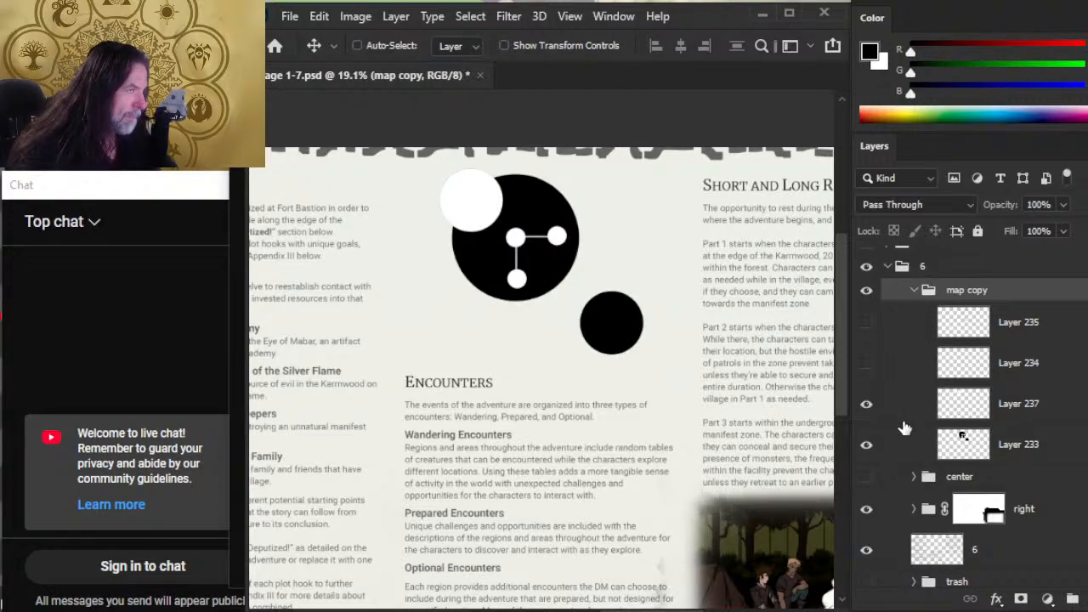
Add a new layer directly above Layer 237 in the map copy group and ready the Brush tool
{"action": "left_click", "coordinate": [1030, 418]}
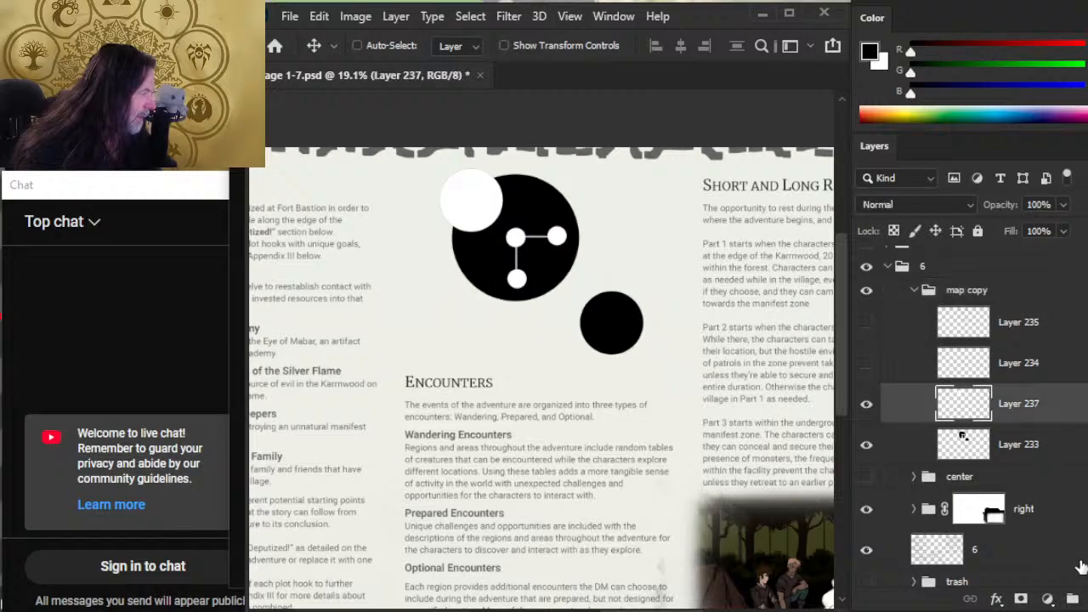
{"action": "key", "text": "ctrl+shift+alt+n"}
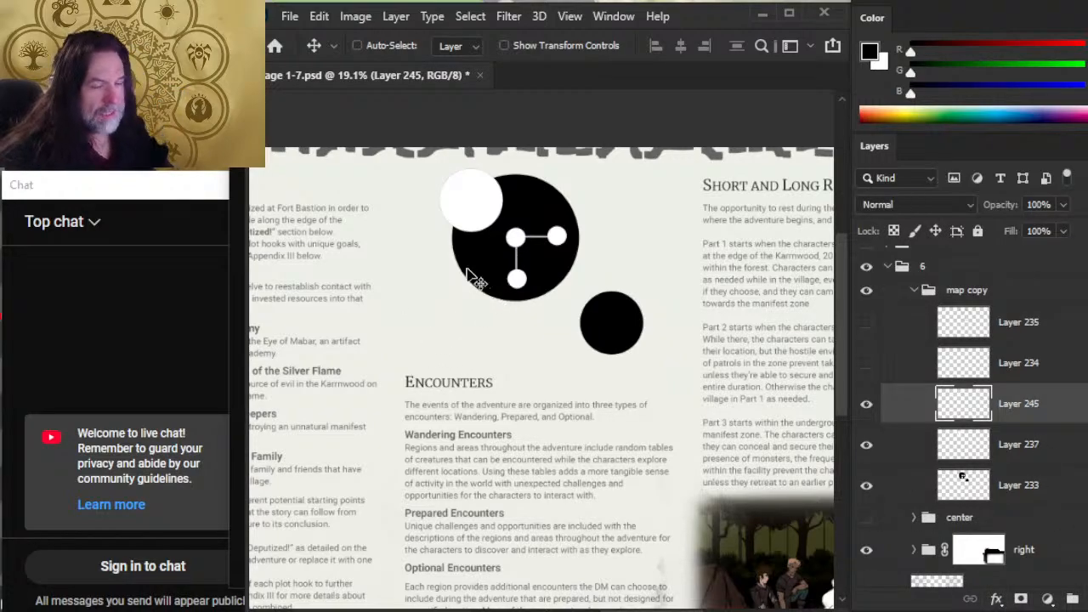
{"action": "key", "text": "b"}
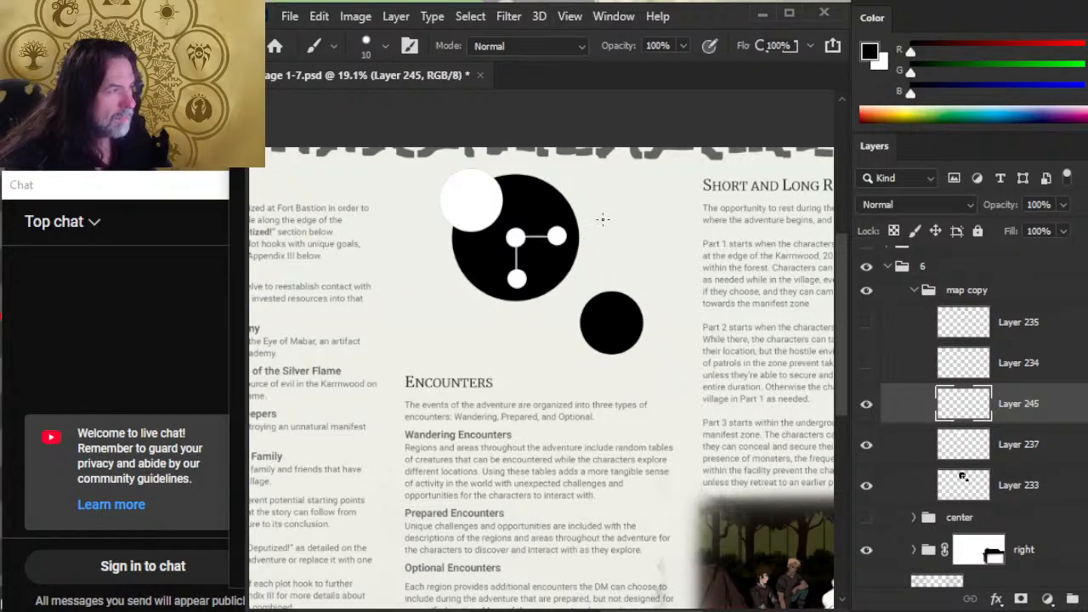
Handwrite a Part 2 label beside the large black circle and "PART 1" beside the small black circle
{"action": "left_click_drag", "start_coordinate": [603, 220], "coordinate": [625, 241]}
{"action": "left_click_drag", "start_coordinate": [612, 234], "coordinate": [633, 240]}
{"action": "left_click_drag", "start_coordinate": [633, 223], "coordinate": [652, 235]}
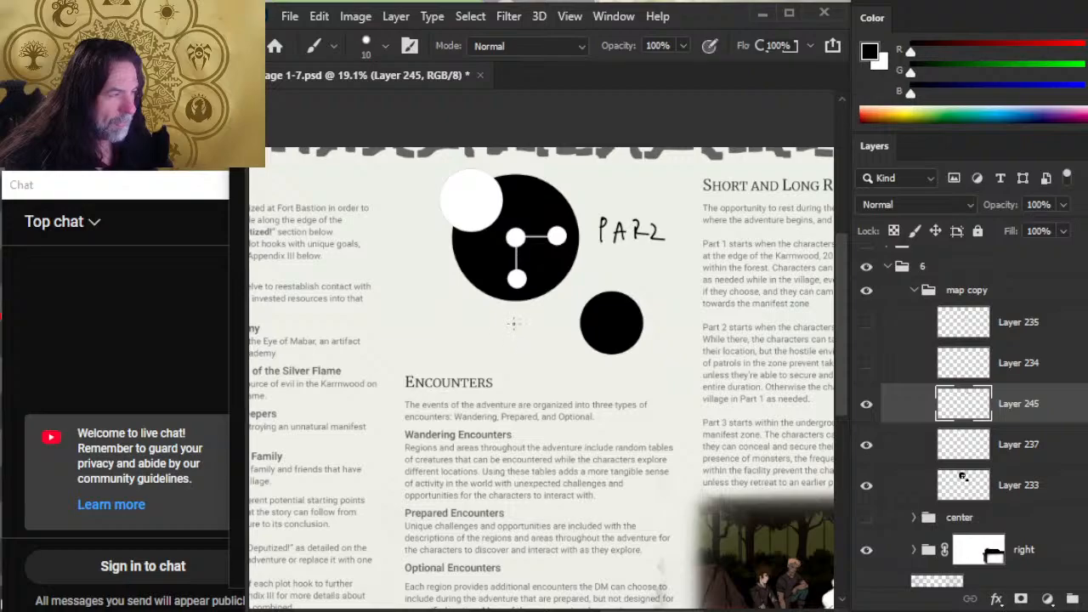
{"action": "left_click_drag", "start_coordinate": [513, 321], "coordinate": [519, 329]}
{"action": "left_click_drag", "start_coordinate": [523, 322], "coordinate": [523, 338]}
{"action": "mouse_move", "coordinate": [523, 321]}
{"action": "left_mouse_down"}
{"action": "mouse_move", "coordinate": [532, 338]}
{"action": "mouse_move", "coordinate": [562, 321]}
{"action": "mouse_move", "coordinate": [565, 340]}
{"action": "left_mouse_up"}
{"action": "key", "text": "e"}
{"action": "key", "text": "b"}
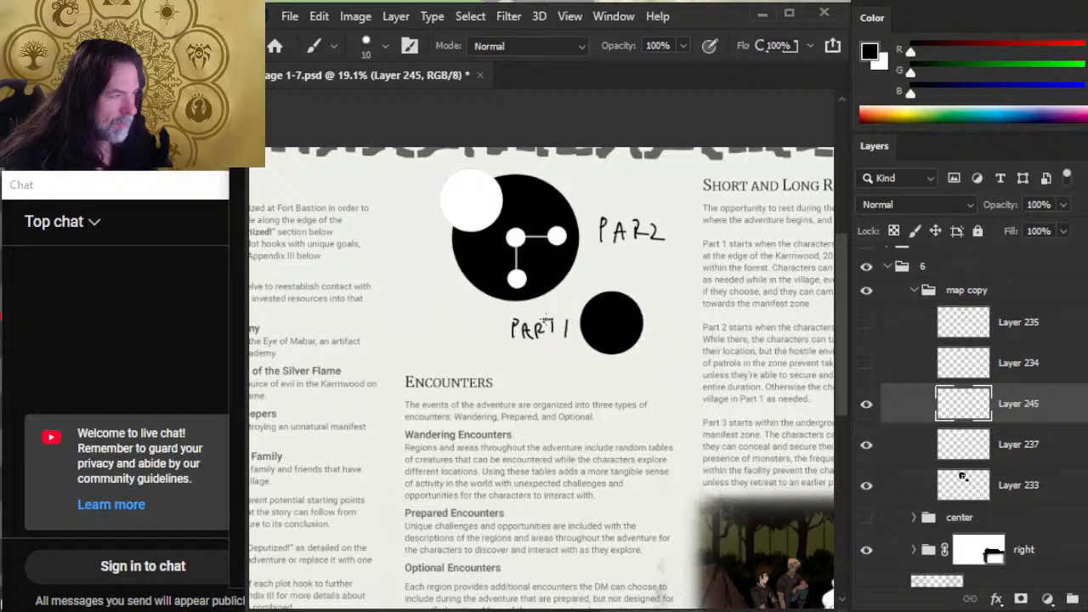
Erase the handwritten Part 1 and Part 2 labels from the new layer
{"action": "left_click_drag", "start_coordinate": [426, 240], "coordinate": [524, 317]}
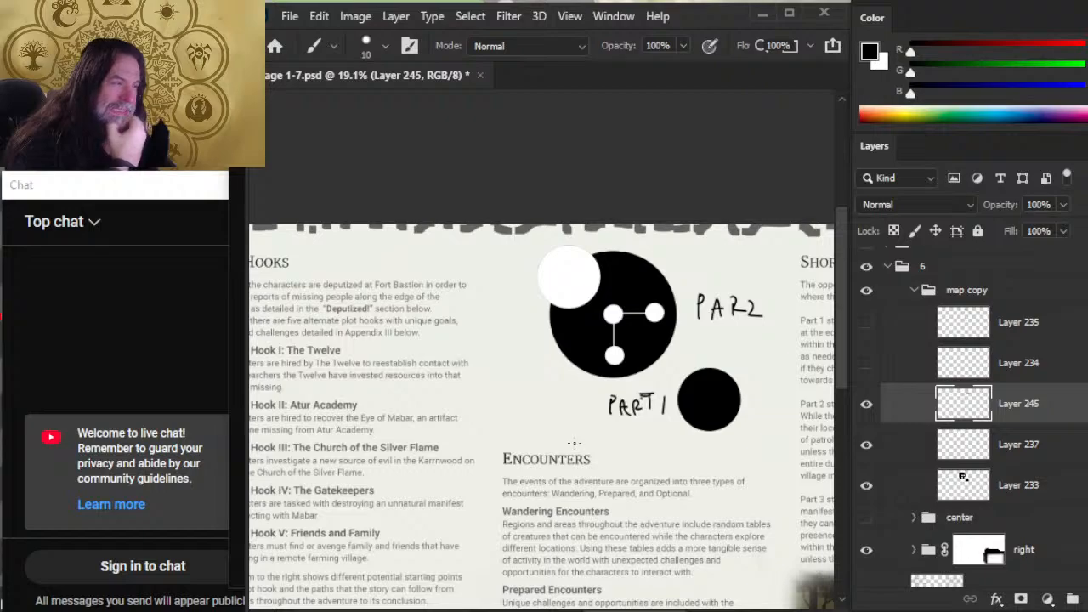
{"action": "key", "text": "e"}
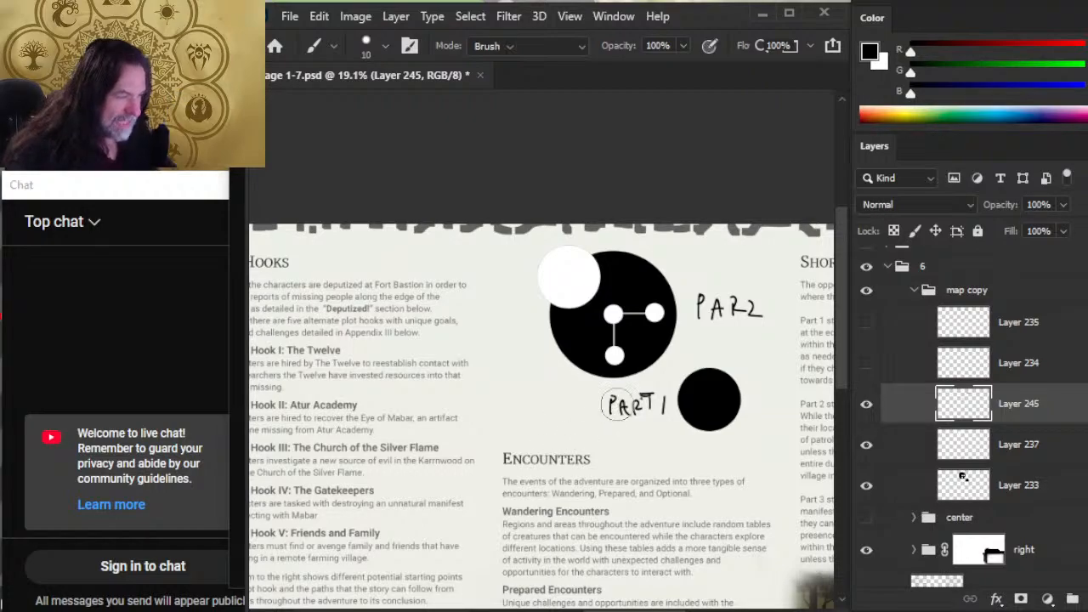
{"action": "mouse_move", "coordinate": [613, 404]}
{"action": "left_mouse_down"}
{"action": "mouse_move", "coordinate": [636, 404]}
{"action": "mouse_move", "coordinate": [610, 401]}
{"action": "left_mouse_up"}
{"action": "left_click_drag", "start_coordinate": [699, 306], "coordinate": [761, 310]}
Draw a straight black vertical line between the large and small black circles, extending through the Encounters text, and nudge it into the gap
{"action": "key", "text": "b"}
{"action": "left_click_drag", "start_coordinate": [685, 241], "coordinate": [686, 381]}
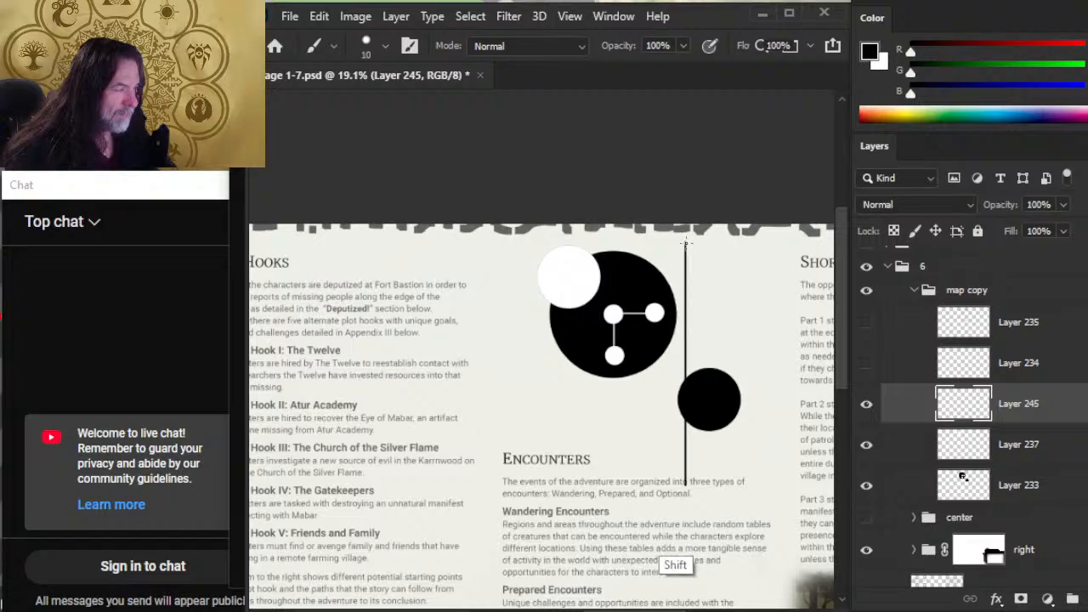
{"action": "key", "text": "ctrl+z"}
{"action": "left_click_drag", "start_coordinate": [680, 244], "coordinate": [679, 545]}
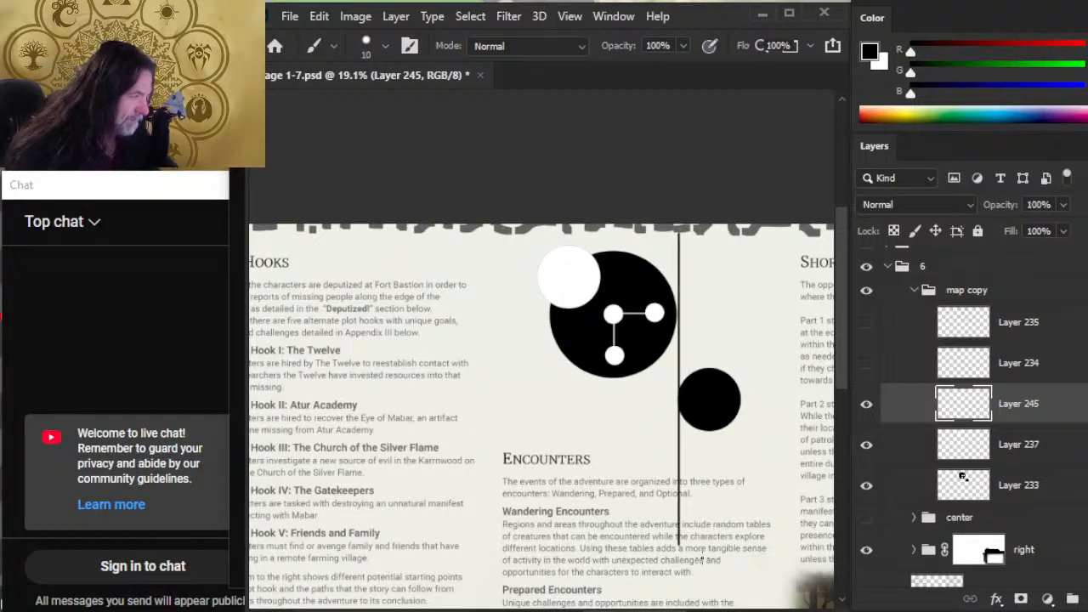
{"action": "key", "text": "v"}
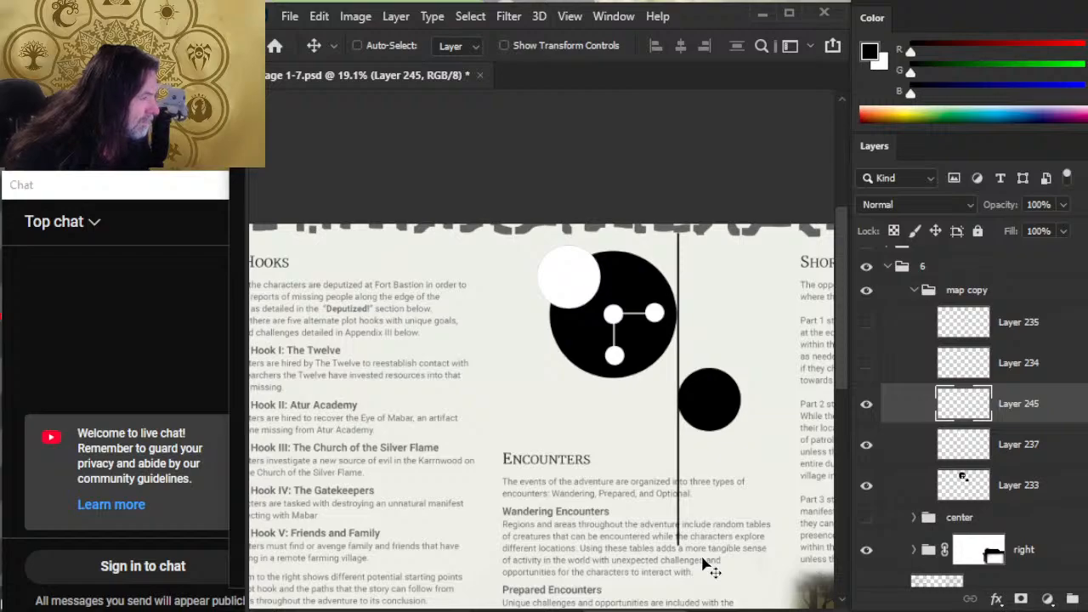
{"action": "key", "text": "shift+Left"}
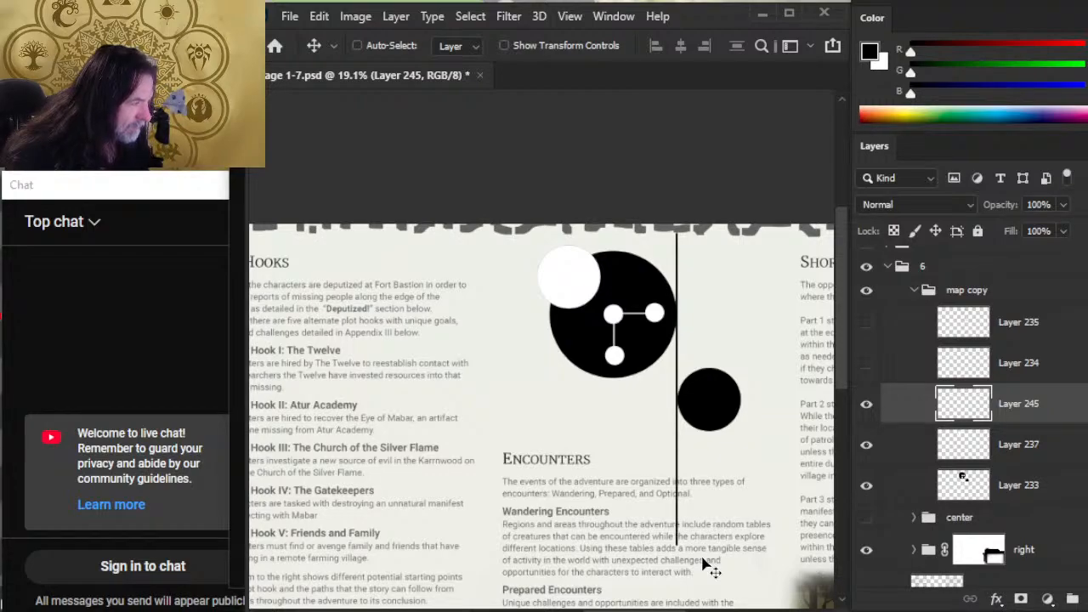
Draw a straight white vertical line through the large black circle, just beside the white circle's edge, ending near the Encounters heading
{"action": "key", "text": "b"}
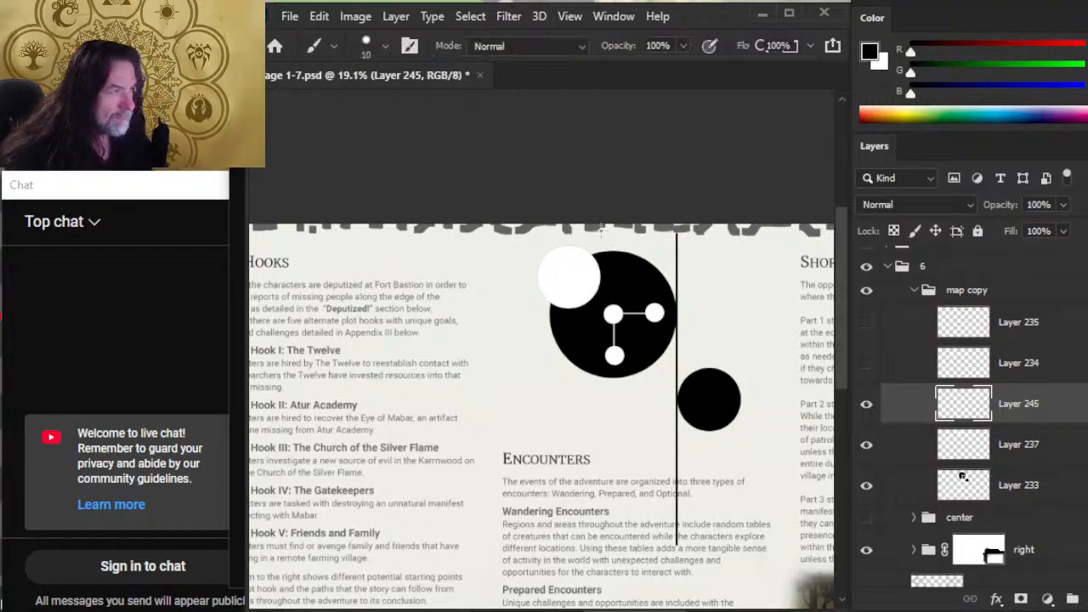
{"action": "left_click_drag", "start_coordinate": [600, 225], "coordinate": [600, 430]}
{"action": "key", "text": "ctrl+z"}
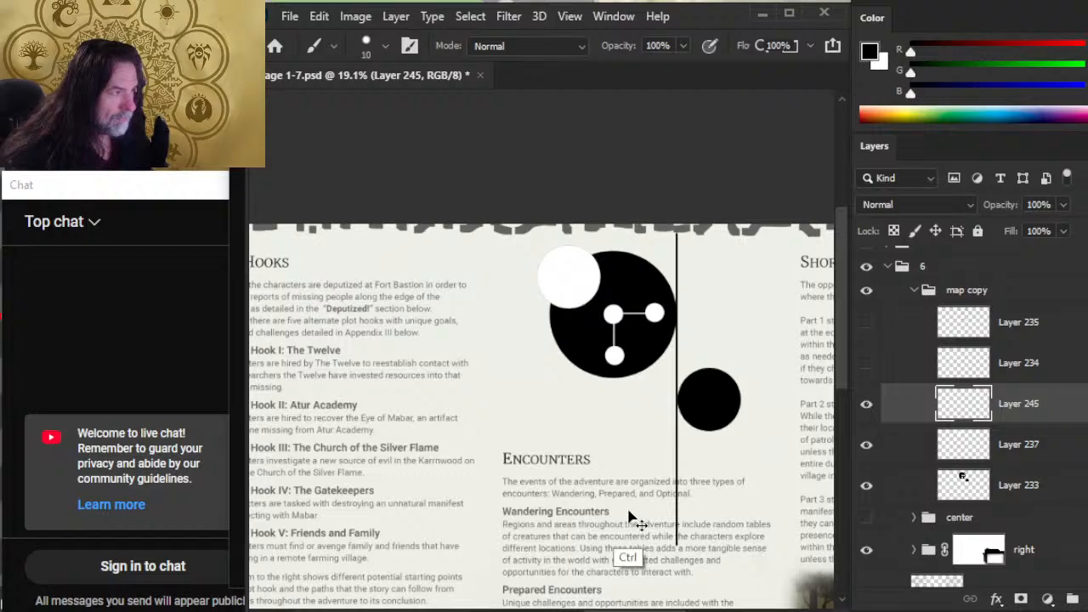
{"action": "key", "text": "x"}
{"action": "left_click_drag", "start_coordinate": [602, 226], "coordinate": [602, 519]}
{"action": "key", "text": "l"}
{"action": "mouse_move", "coordinate": [565, 228]}
{"action": "left_mouse_down"}
{"action": "mouse_move", "coordinate": [531, 349]}
{"action": "mouse_move", "coordinate": [587, 226]}
{"action": "left_mouse_up"}
{"action": "key", "text": "v"}
{"action": "key", "text": "ctrl+z"}
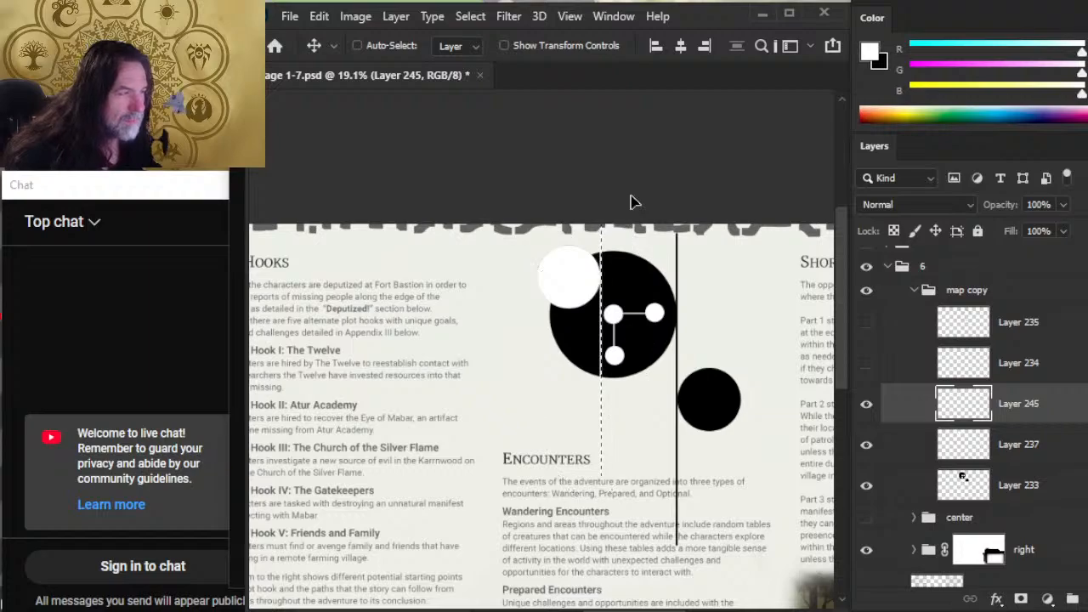
{"action": "key", "text": "l"}
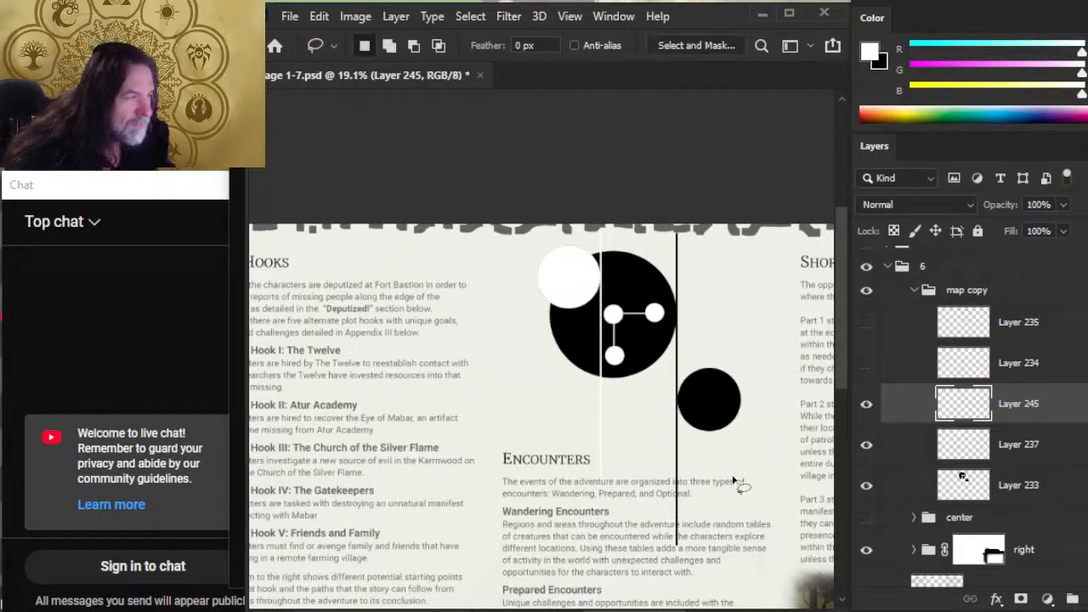
{"action": "key", "text": "v"}
Lasso the white vertical line and place it on its own layer above the black line's layer
{"action": "key", "text": "l"}
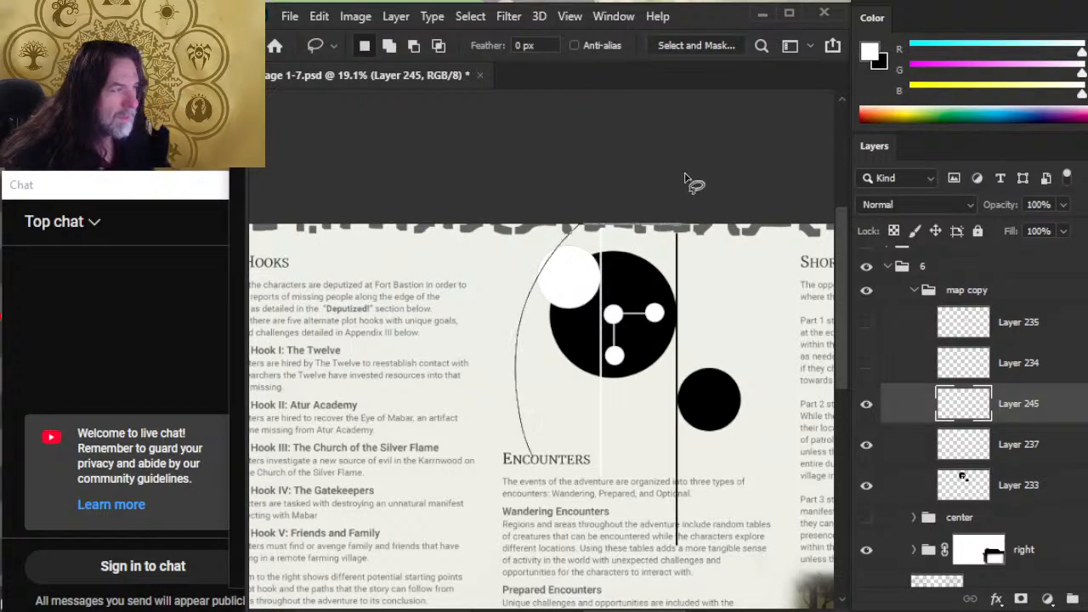
{"action": "left_click_drag", "start_coordinate": [692, 182], "coordinate": [619, 388]}
{"action": "key", "text": "ctrl+j"}
{"action": "key", "text": "v"}
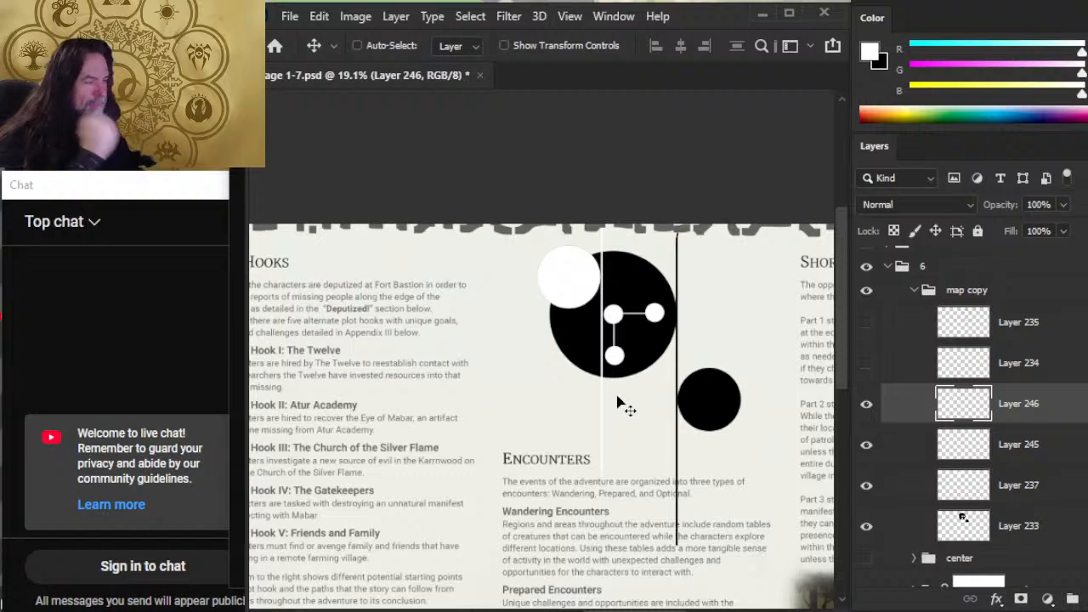
Paint the white vertical line's sections outside the large black circle black on a new layer, using the line's outline as the selection
{"action": "left_click", "coordinate": [974, 419], "text": "ctrl"}
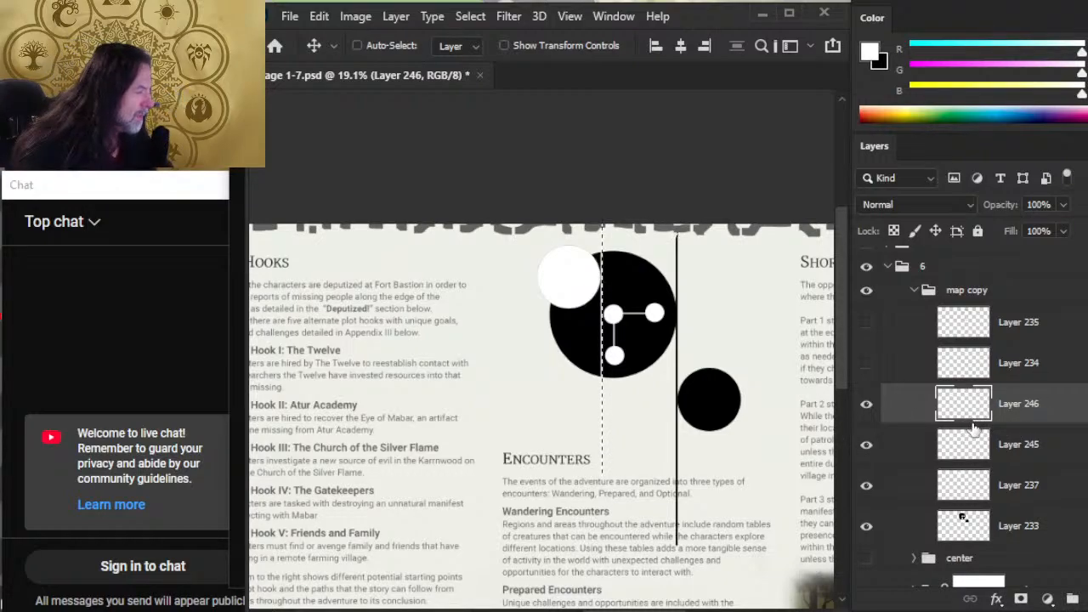
{"action": "left_click", "coordinate": [1023, 599]}
{"action": "key", "text": "x"}
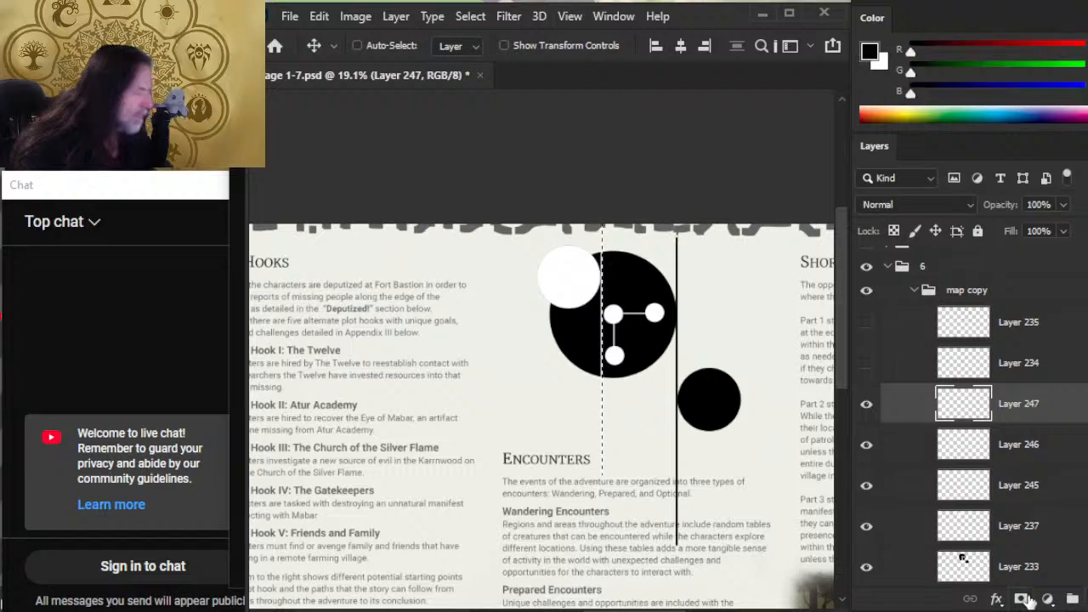
{"action": "key", "text": "b"}
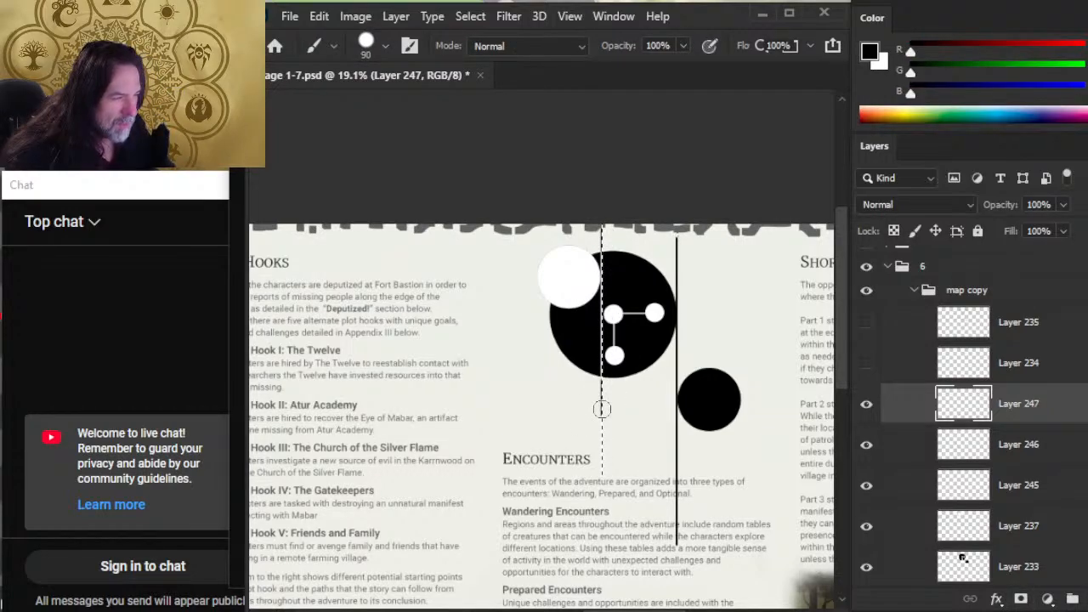
{"action": "left_click_drag", "start_coordinate": [602, 409], "coordinate": [601, 476]}
{"action": "key", "text": "ctrl+d"}
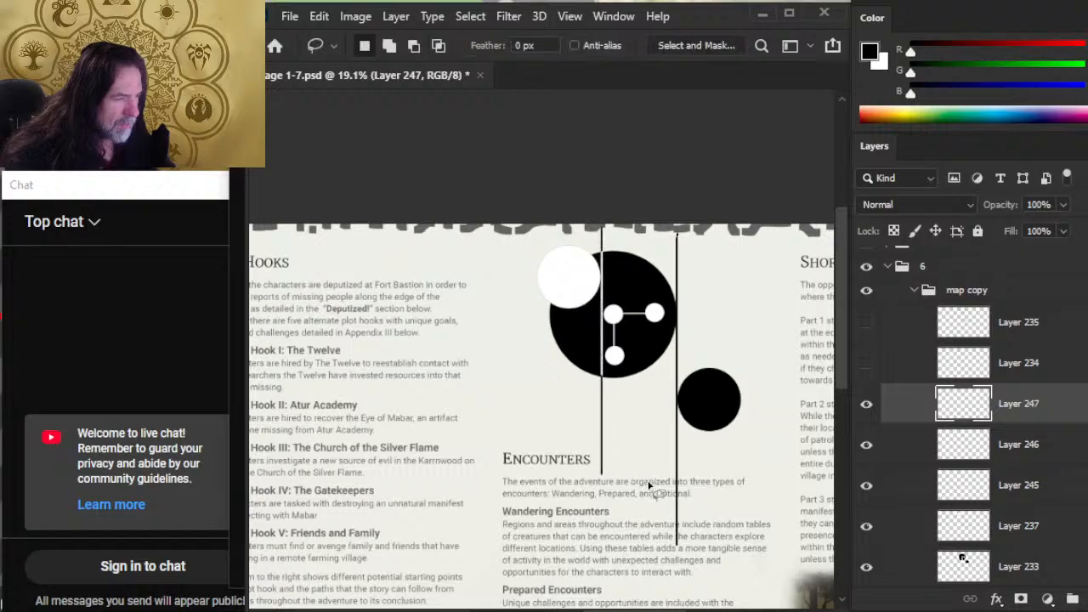
{"action": "key", "text": "l"}
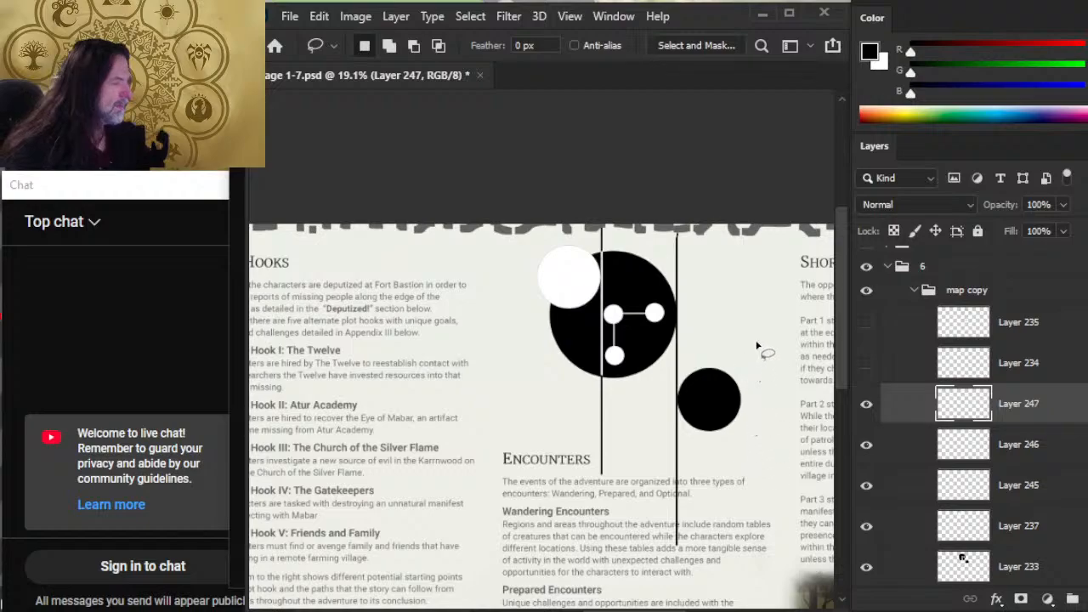
{"action": "key", "text": "b"}
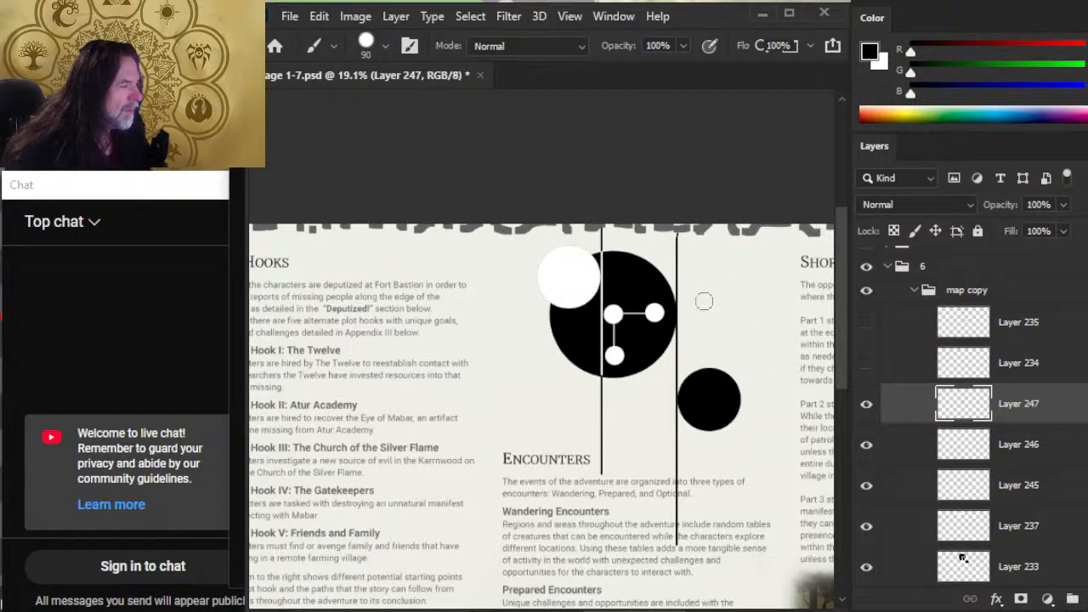
{"action": "key", "text": "l"}
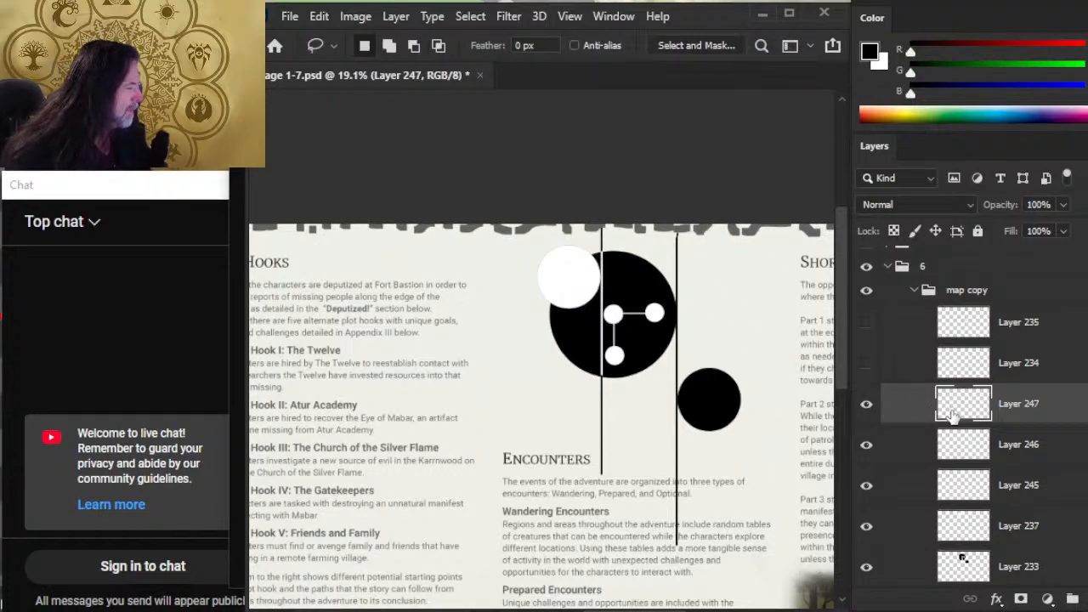
Copy the vertical line between the black circles and place copies at the outer edges of the small black circle and the white circle
{"action": "left_click", "coordinate": [909, 459]}
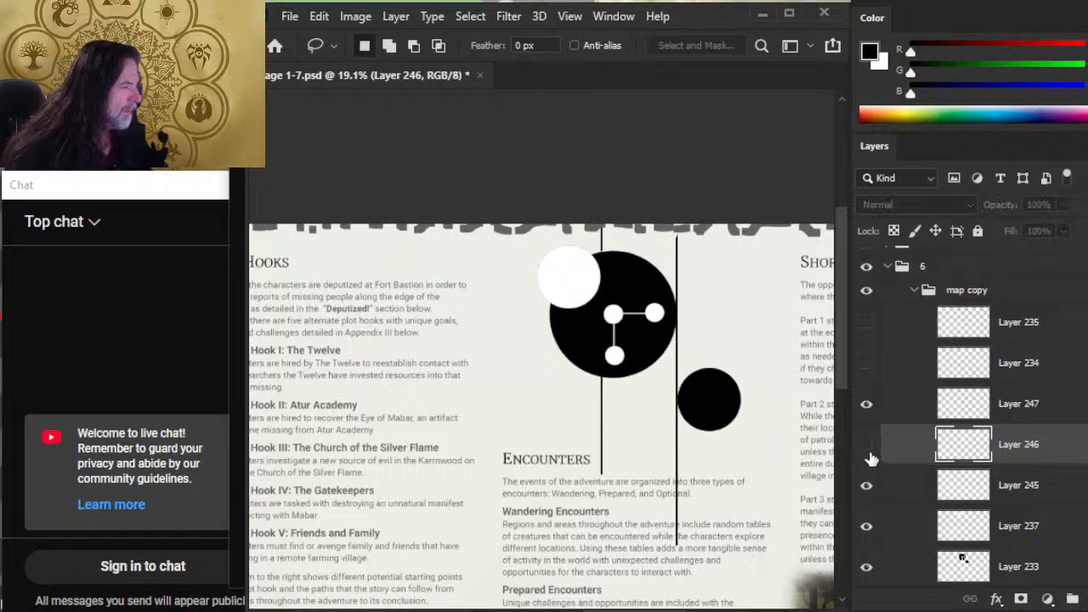
{"action": "left_click", "coordinate": [866, 486]}
{"action": "left_click", "coordinate": [866, 485]}
{"action": "left_click", "coordinate": [901, 487]}
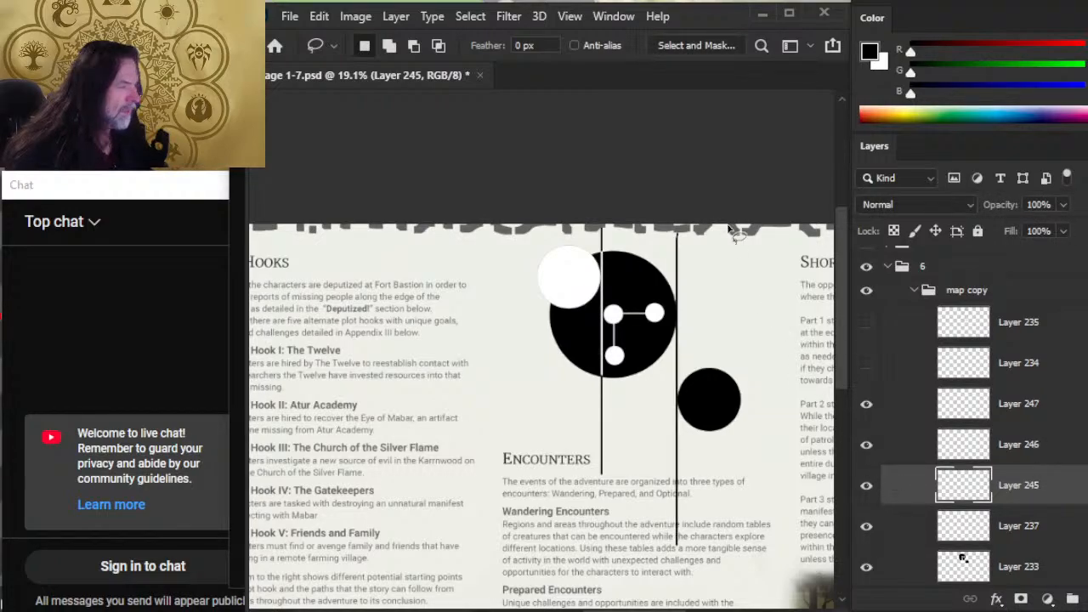
{"action": "left_click_drag", "start_coordinate": [639, 294], "coordinate": [728, 214]}
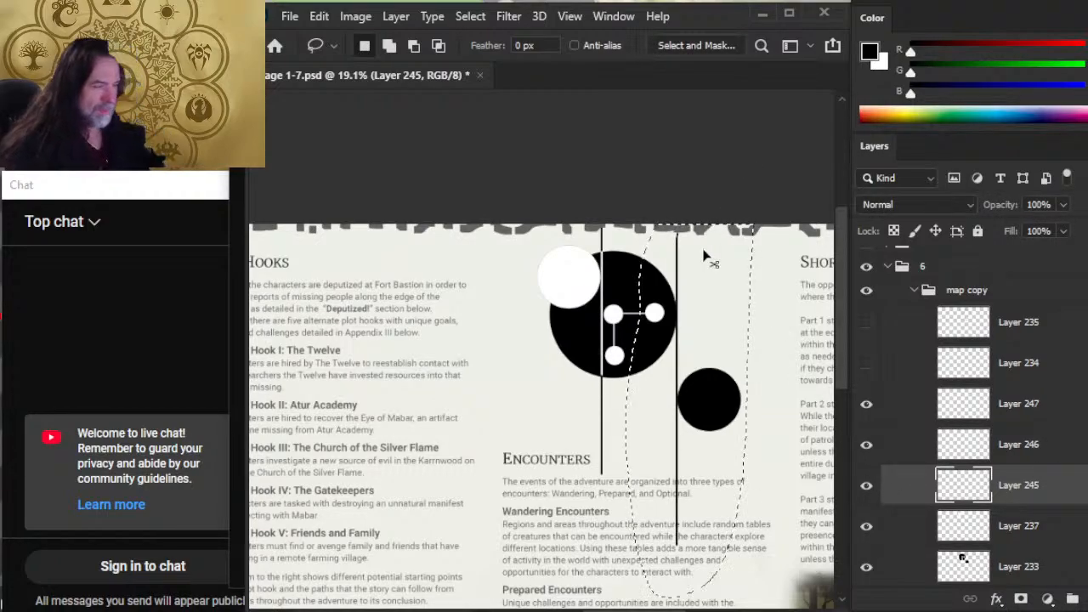
{"action": "key", "text": "ctrl+shift+j"}
{"action": "key", "text": "v"}
{"action": "left_click_drag", "start_coordinate": [719, 413], "coordinate": [784, 422]}
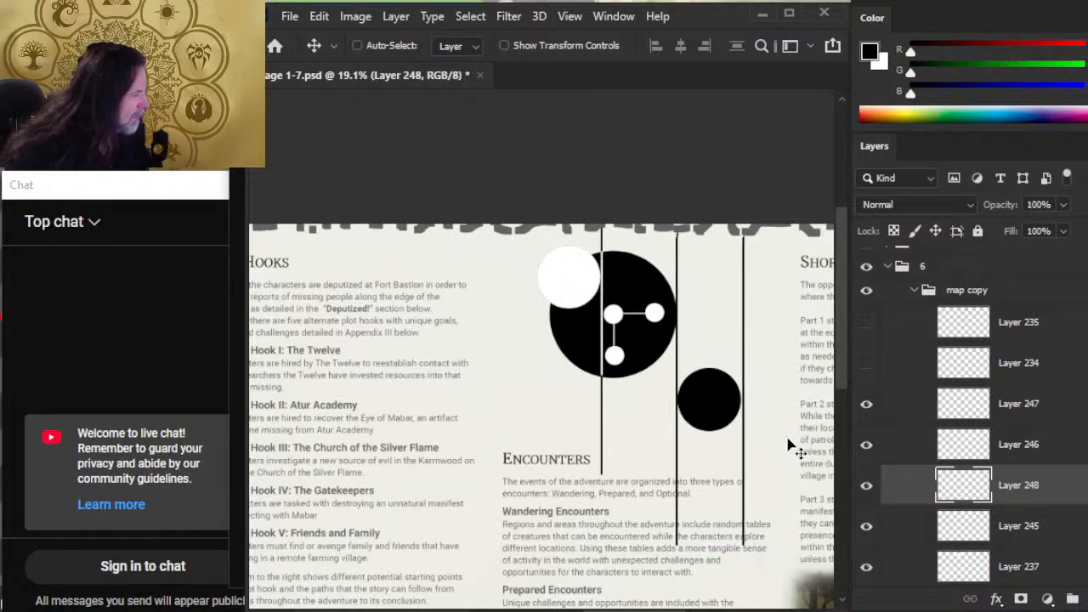
{"action": "key", "text": "shift+Left"}
{"action": "key", "text": "shift+Left"}
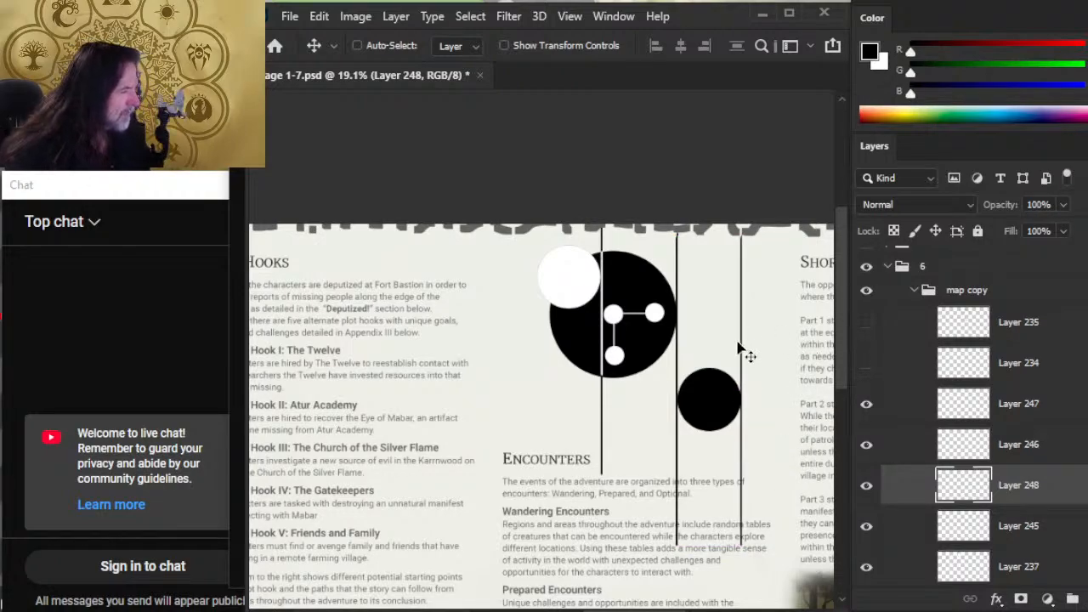
{"action": "key", "text": "ctrl+v"}
{"action": "left_click_drag", "start_coordinate": [723, 395], "coordinate": [630, 443]}
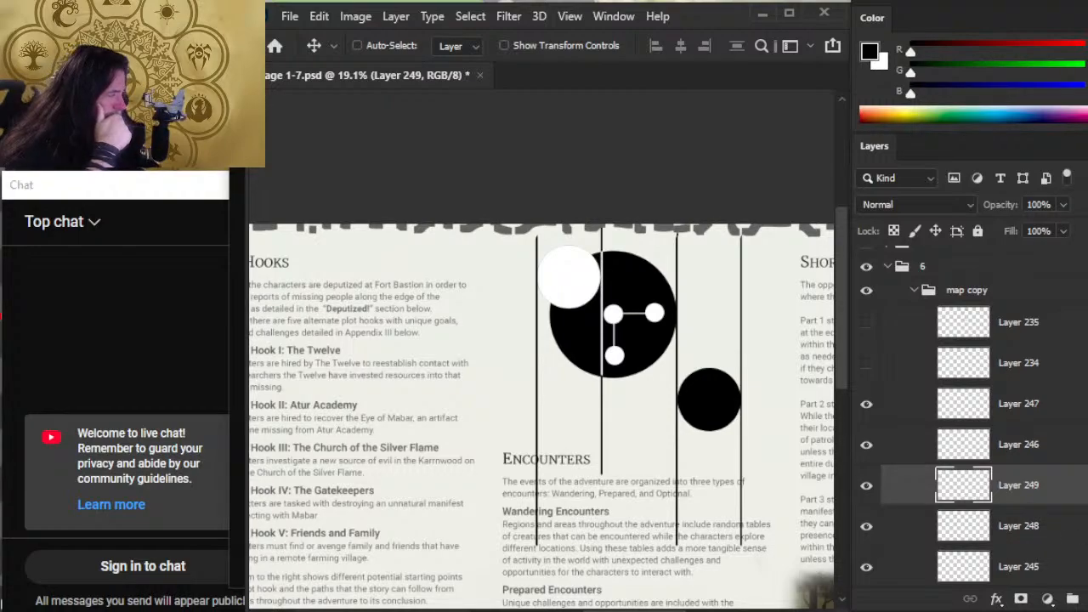
{"action": "scroll", "coordinate": [870, 433], "scroll_direction": "down", "scroll_amount": 3}
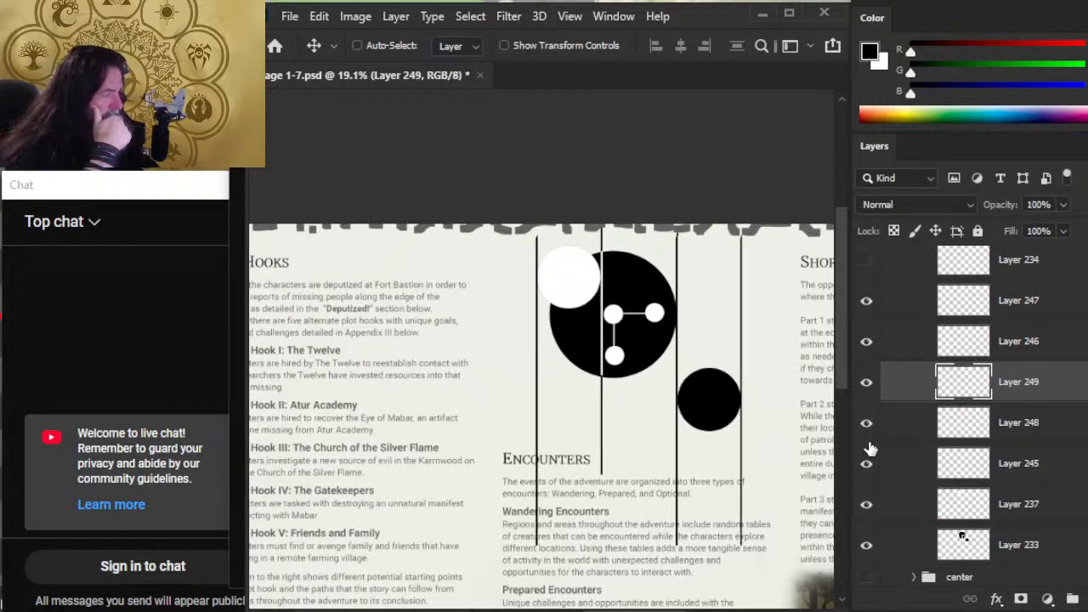
{"action": "left_click", "coordinate": [866, 463]}
{"action": "left_click", "coordinate": [866, 464]}
{"action": "left_click", "coordinate": [866, 545]}
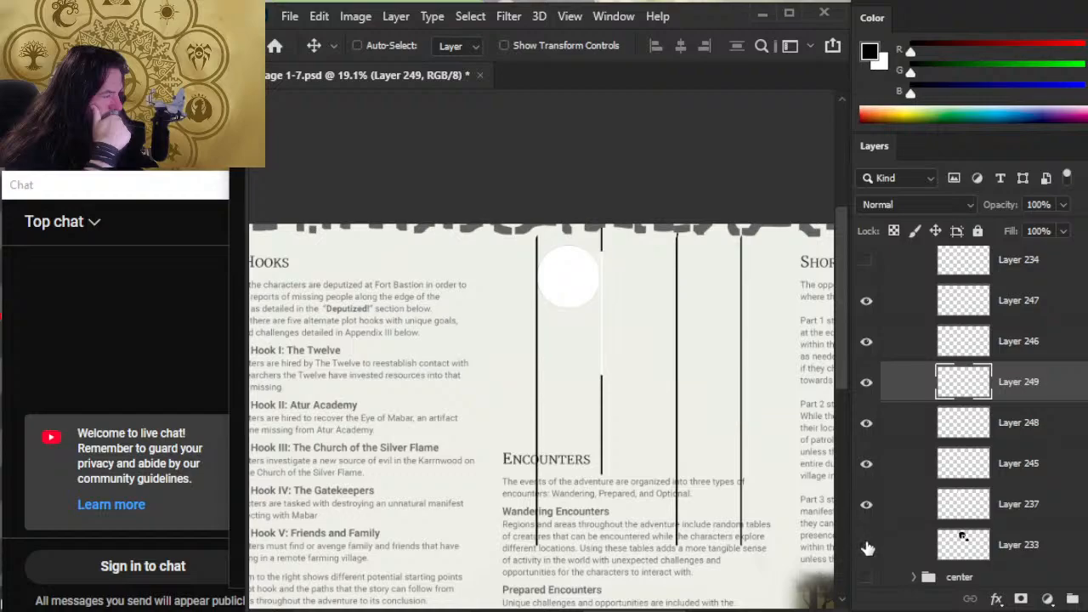
{"action": "left_click", "coordinate": [866, 545]}
{"action": "left_click", "coordinate": [894, 553]}
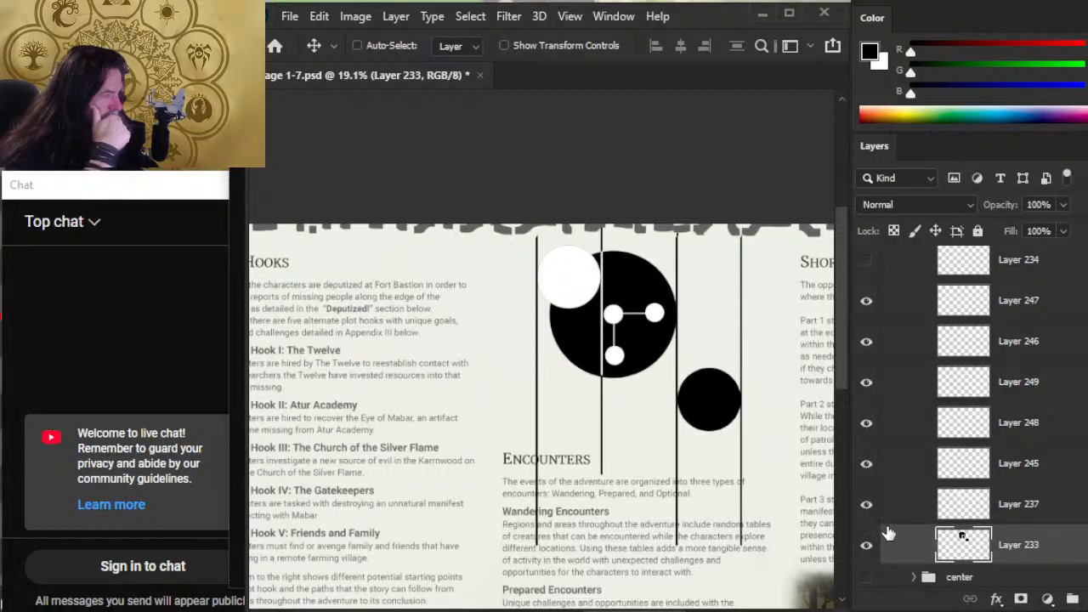
{"action": "left_click", "coordinate": [1042, 318], "text": "shift"}
{"action": "key", "text": "ctrl+g"}
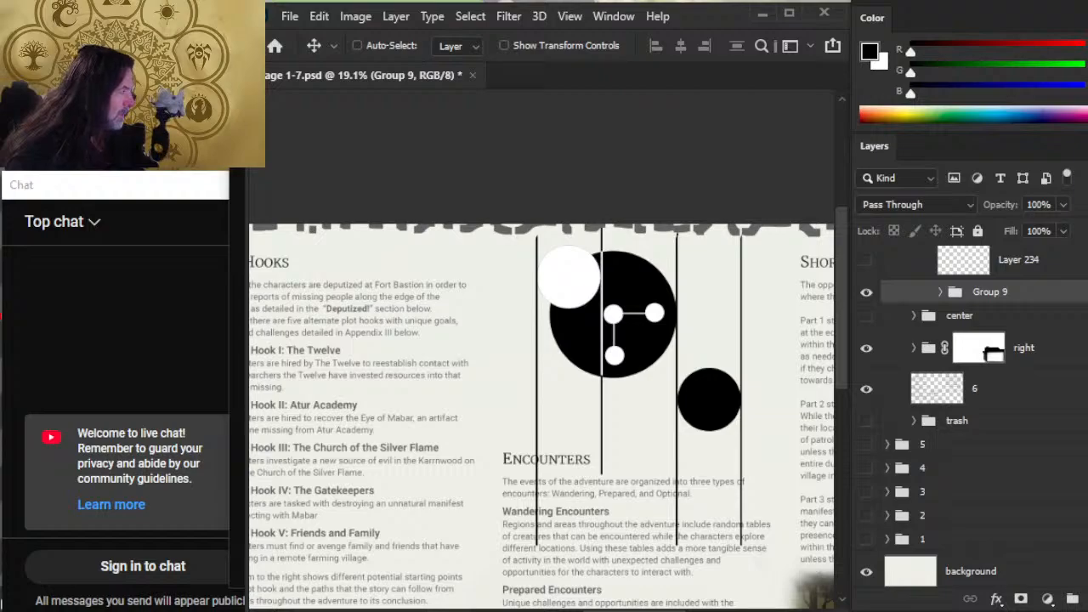
{"action": "scroll", "coordinate": [977, 400], "scroll_direction": "up", "scroll_amount": 3}
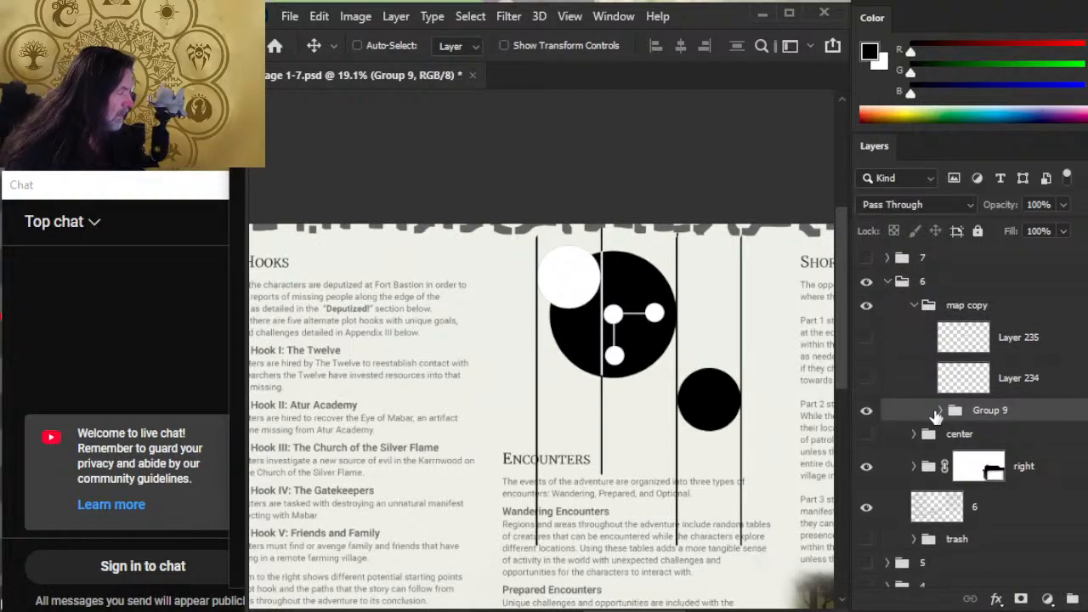
{"action": "key", "text": "ctrl+z"}
Select the map copy group and nudge the whole diagram up toward the page's edge and slightly left
{"action": "left_click", "coordinate": [988, 311]}
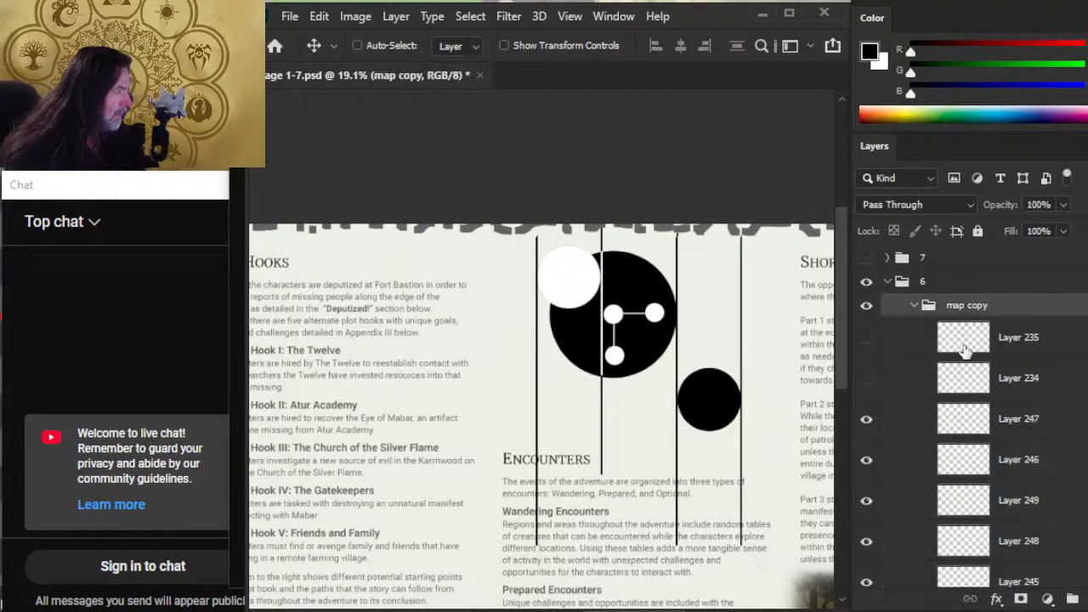
{"action": "key", "text": "shift+Up"}
{"action": "key", "text": "shift+Up"}
{"action": "key", "text": "shift+Up"}
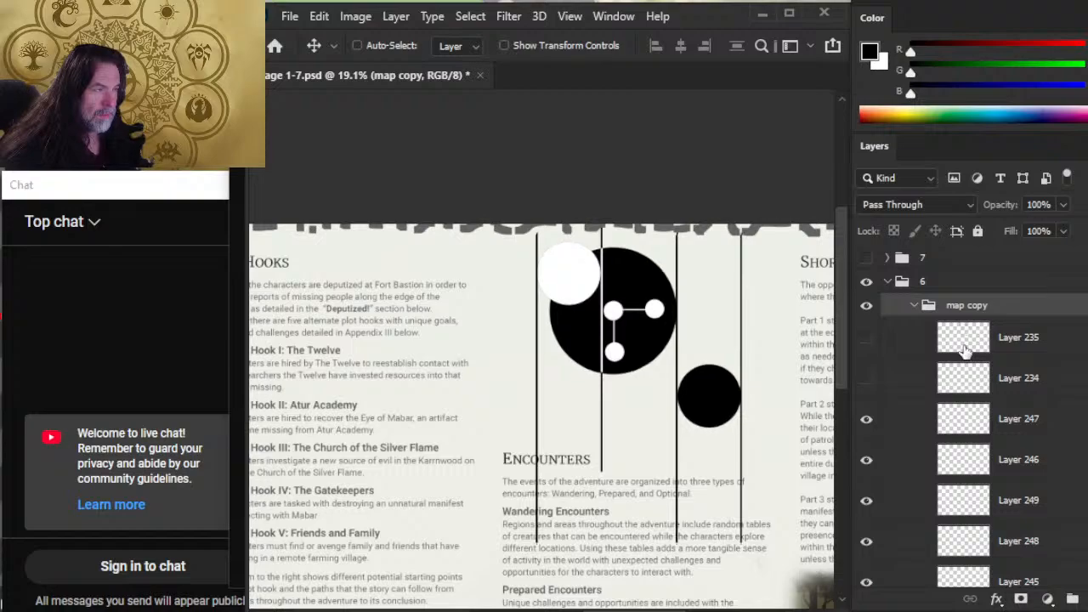
{"action": "key", "text": "shift+Up"}
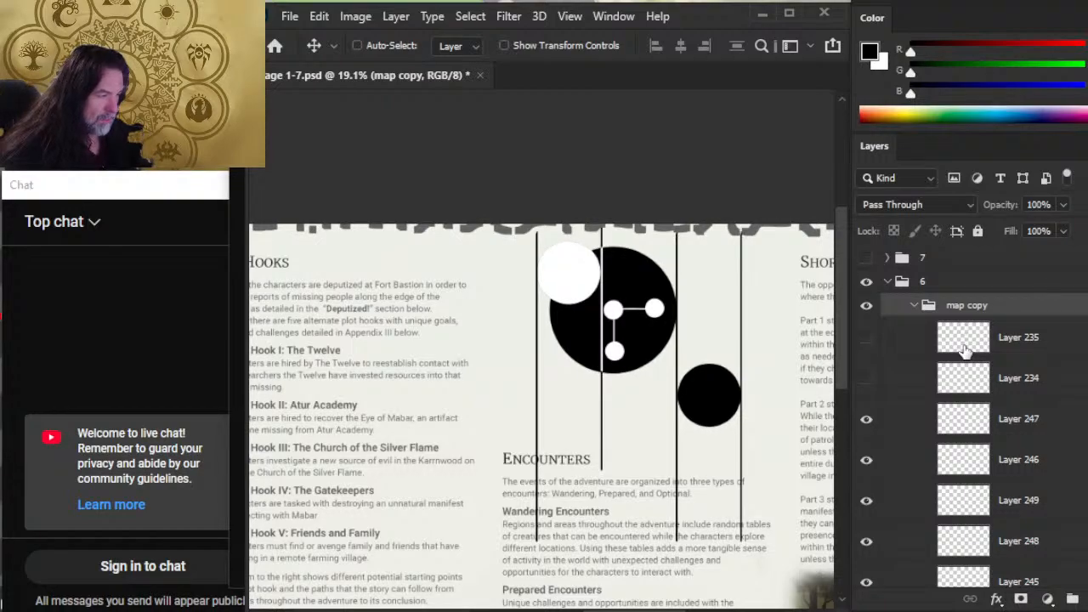
{"action": "key", "text": "shift+Left"}
{"action": "key", "text": "shift+Left"}
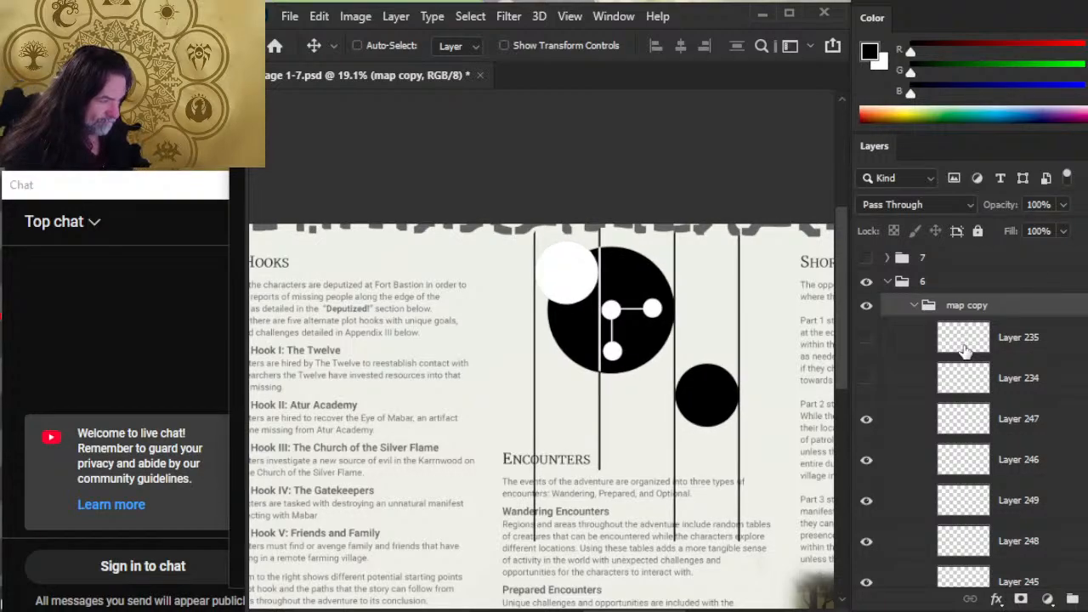
{"action": "key", "text": "shift+Right"}
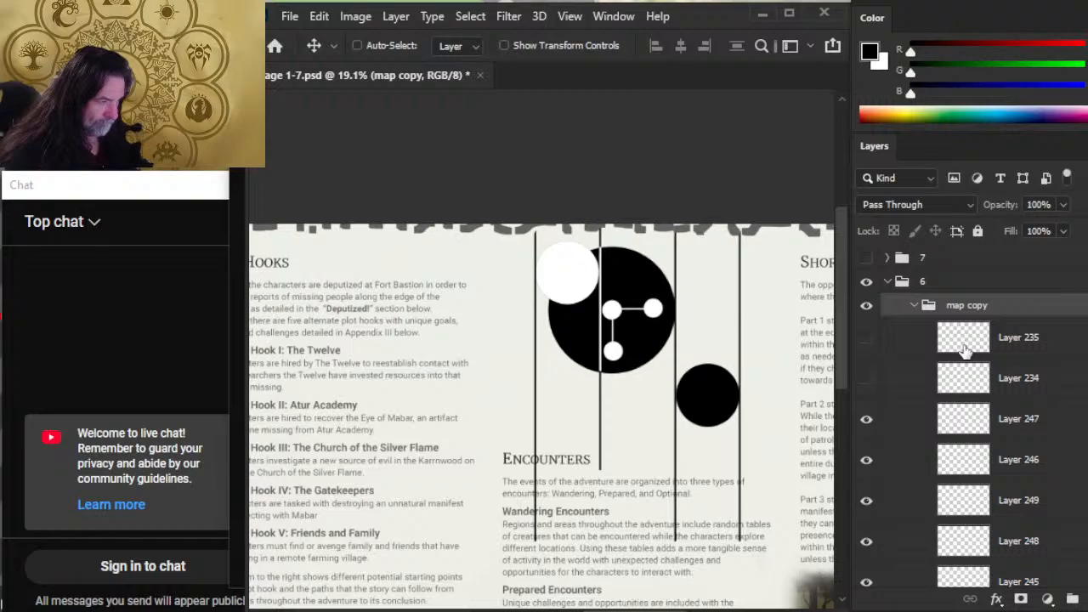
{"action": "key", "text": "shift+Up"}
{"action": "key", "text": "shift+Up"}
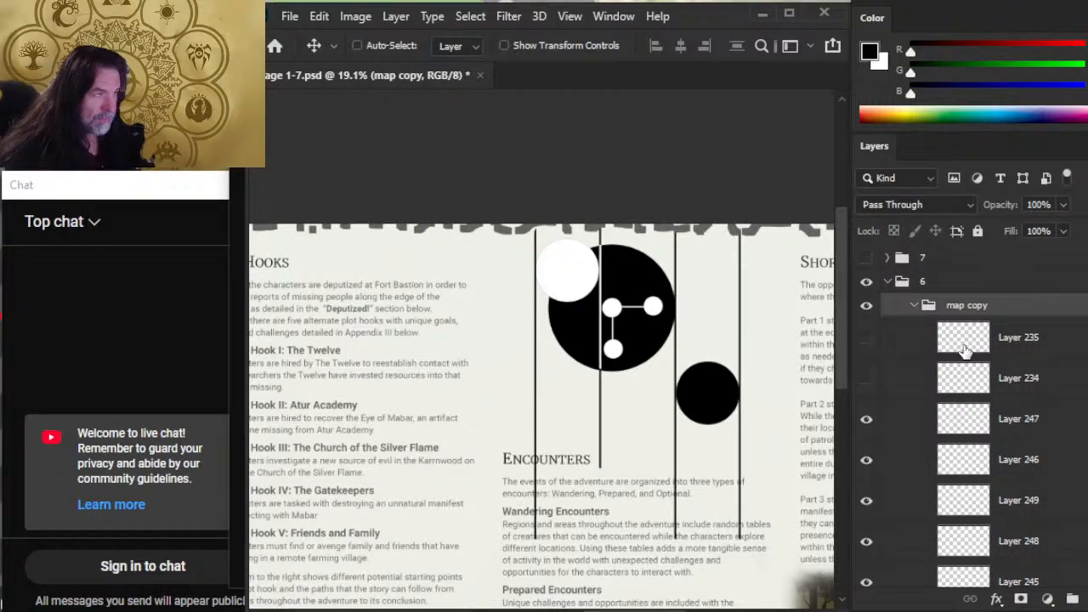
{"action": "key", "text": "shift+Down"}
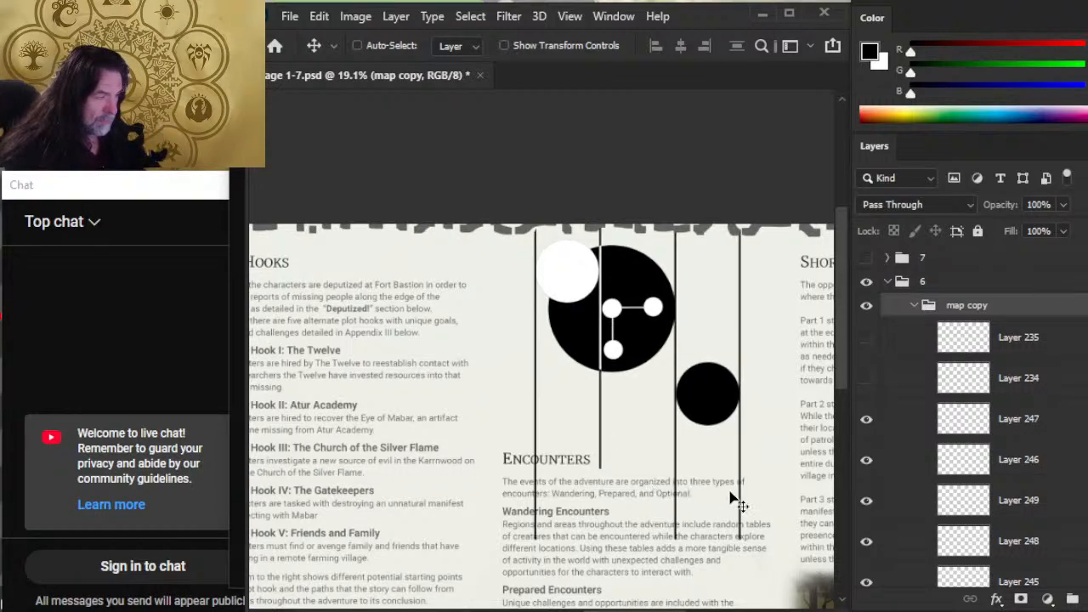
Find the layer holding the vertical line at the white circle's outer edge and duplicate it within Page 1-7.psd
{"action": "left_click", "coordinate": [1022, 435]}
{"action": "key", "text": "b"}
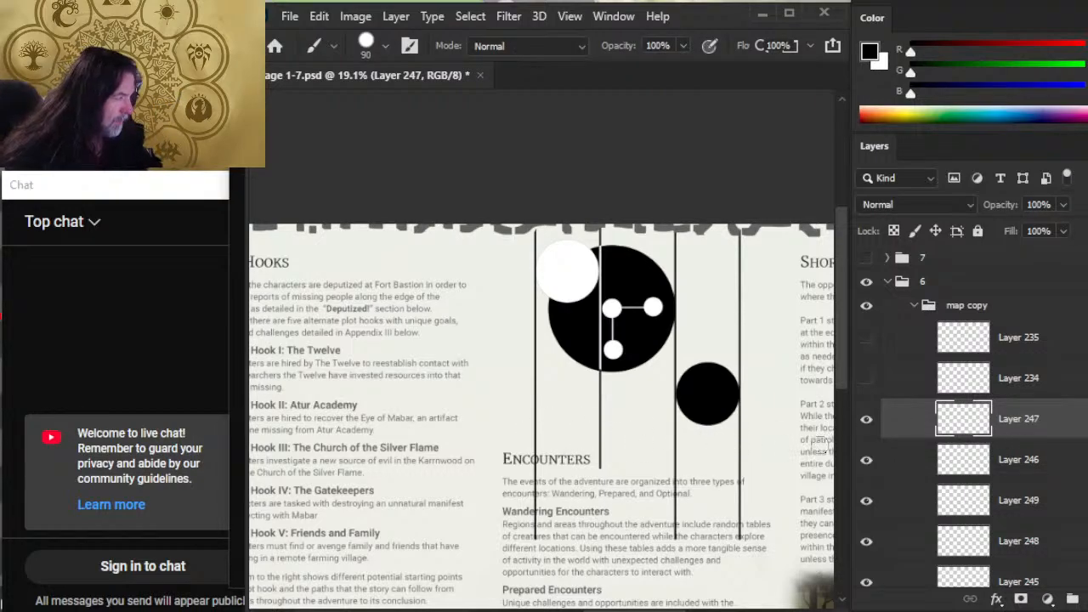
{"action": "left_click", "coordinate": [869, 424]}
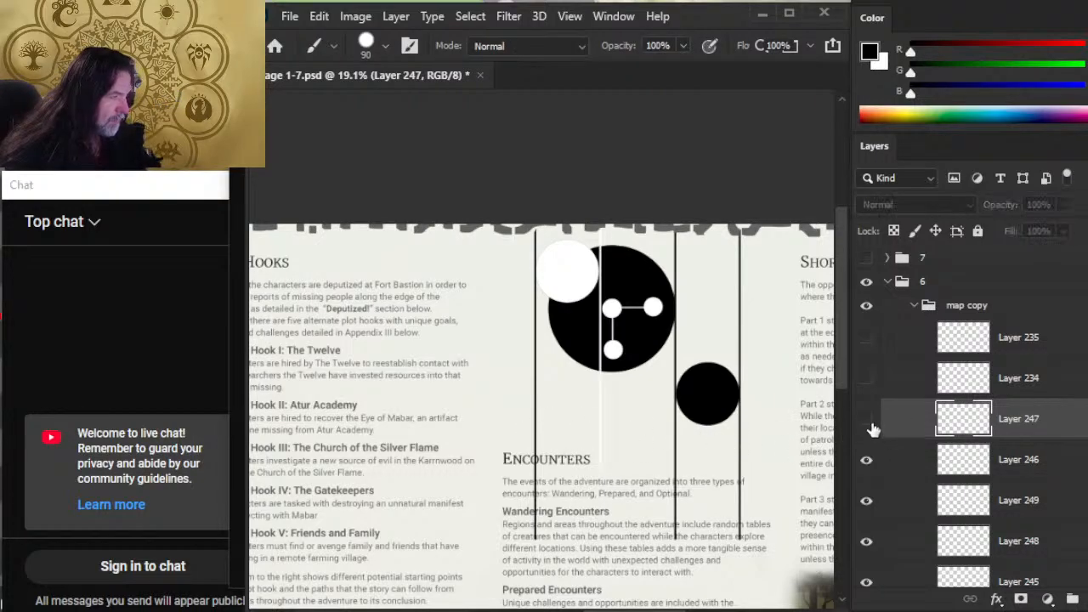
{"action": "left_click", "coordinate": [869, 424]}
{"action": "left_click", "coordinate": [867, 464]}
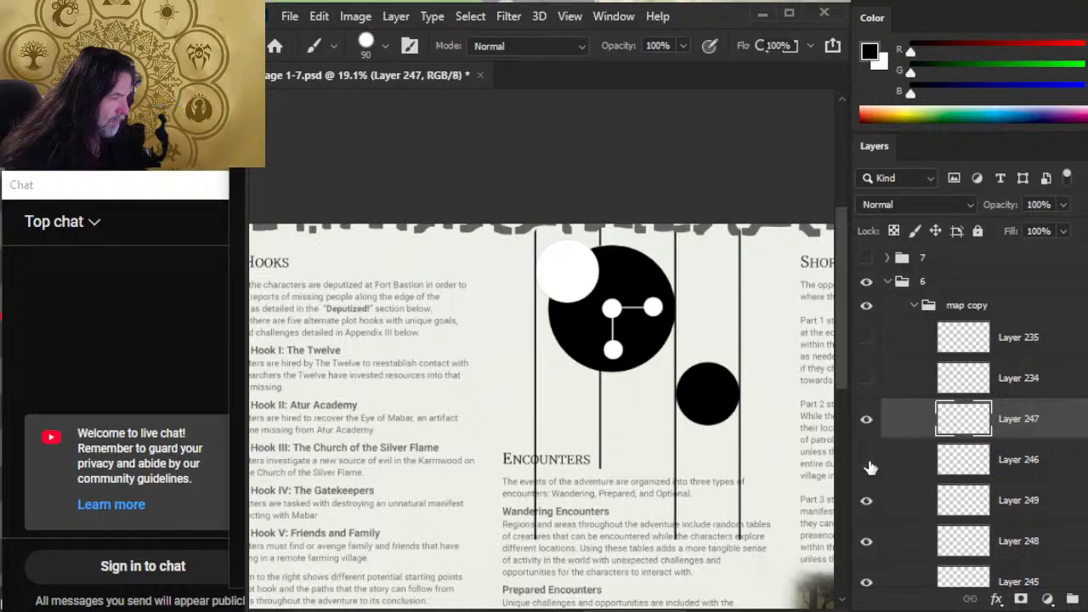
{"action": "left_click", "coordinate": [867, 464]}
{"action": "left_click", "coordinate": [866, 502]}
{"action": "left_click", "coordinate": [866, 501]}
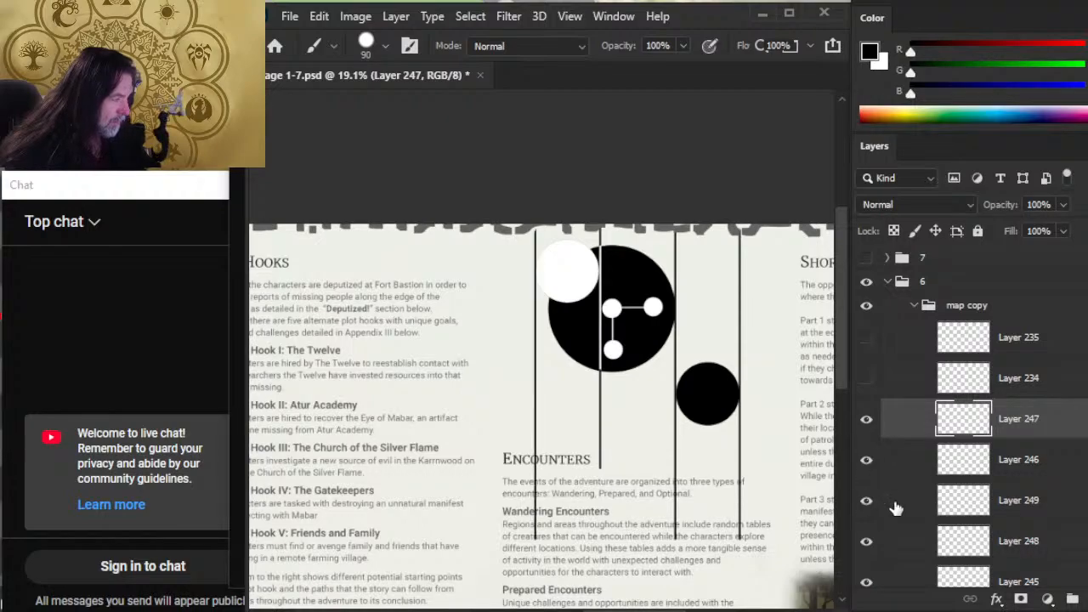
{"action": "right_click", "coordinate": [888, 501]}
{"action": "left_click", "coordinate": [974, 68]}
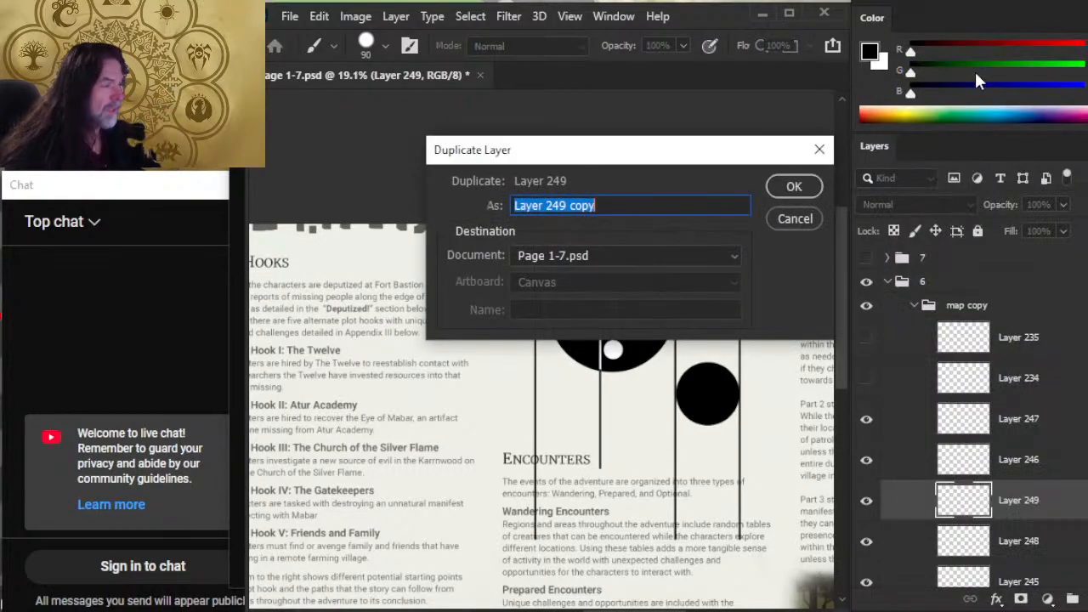
{"action": "key", "text": "Return"}
Rotate the duplicated line to horizontal and nudge it up against the small black circle's lower edge, above the Encounters heading
{"action": "key", "text": "l"}
{"action": "right_click", "coordinate": [540, 352]}
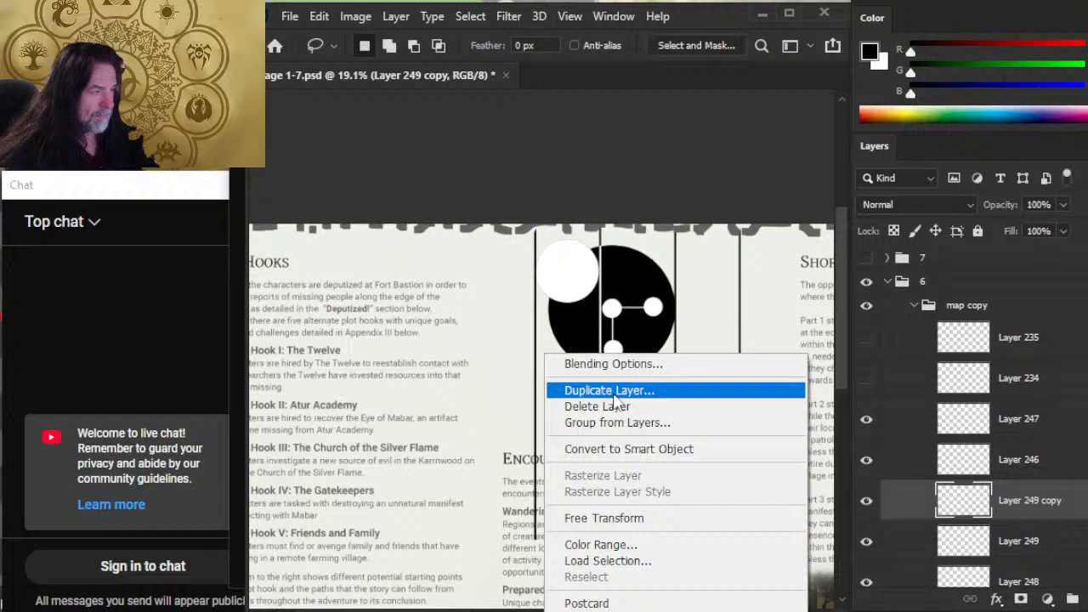
{"action": "left_click", "coordinate": [637, 517]}
{"action": "left_click_drag", "start_coordinate": [680, 327], "coordinate": [628, 548]}
{"action": "key", "text": "Return"}
{"action": "key", "text": "v"}
{"action": "key", "text": "shift+Up"}
{"action": "key", "text": "shift+Up"}
{"action": "key", "text": "shift+Up"}
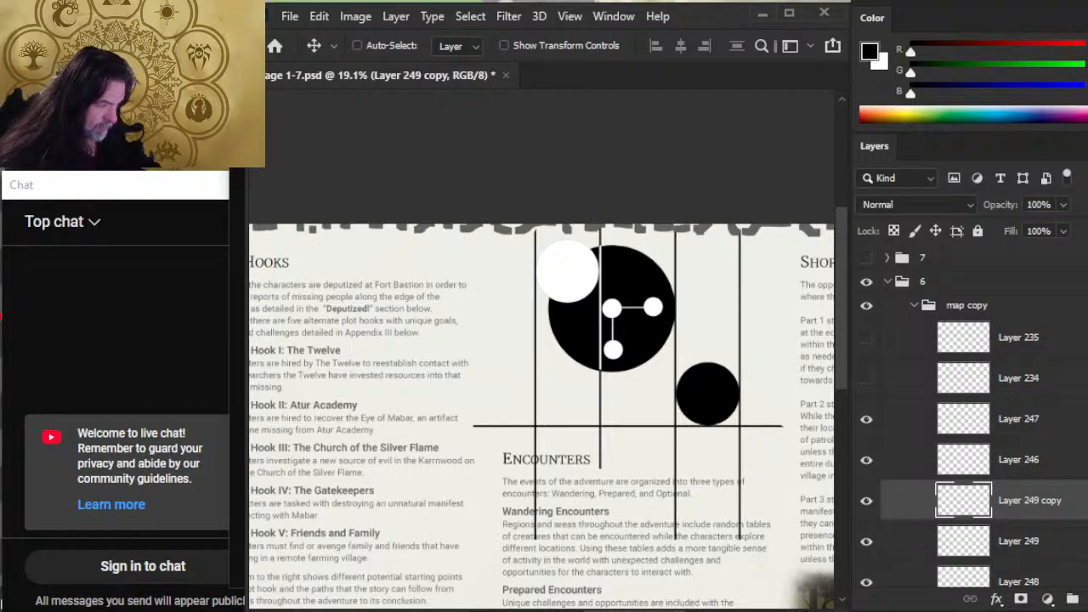
Select the map copy group and nudge the diagram with all its lines slightly to the left
{"action": "left_click", "coordinate": [980, 335]}
{"action": "left_click", "coordinate": [976, 297]}
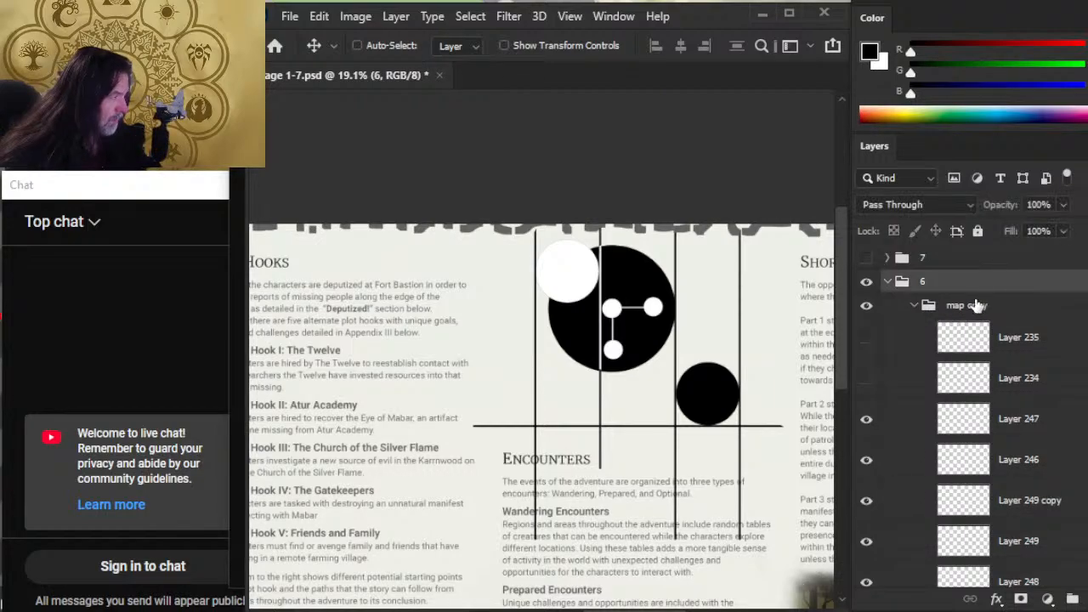
{"action": "left_click", "coordinate": [958, 311]}
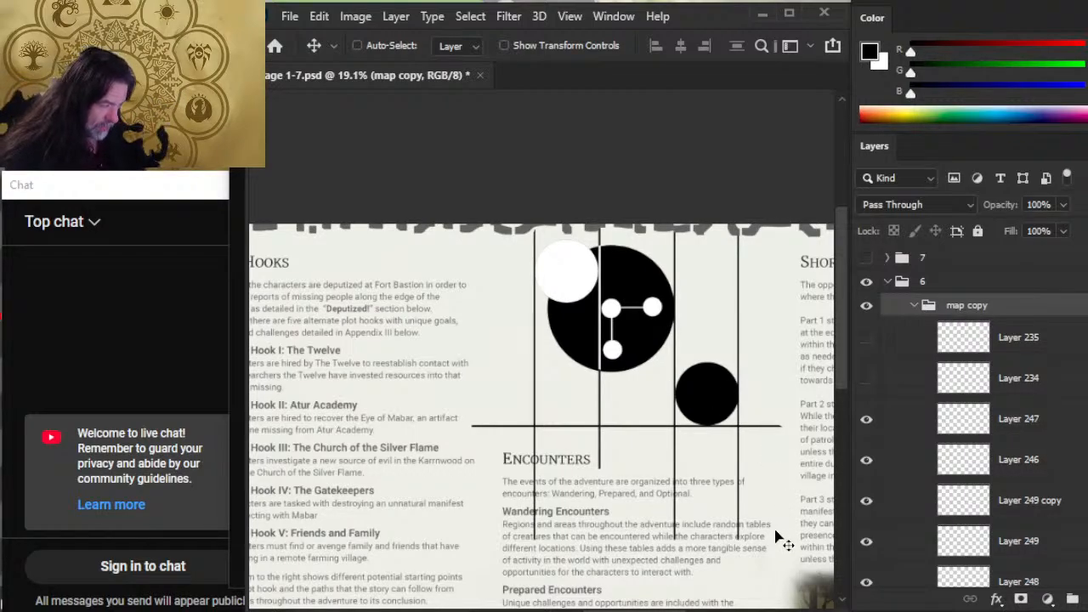
{"action": "left_click_drag", "start_coordinate": [756, 510], "coordinate": [718, 375]}
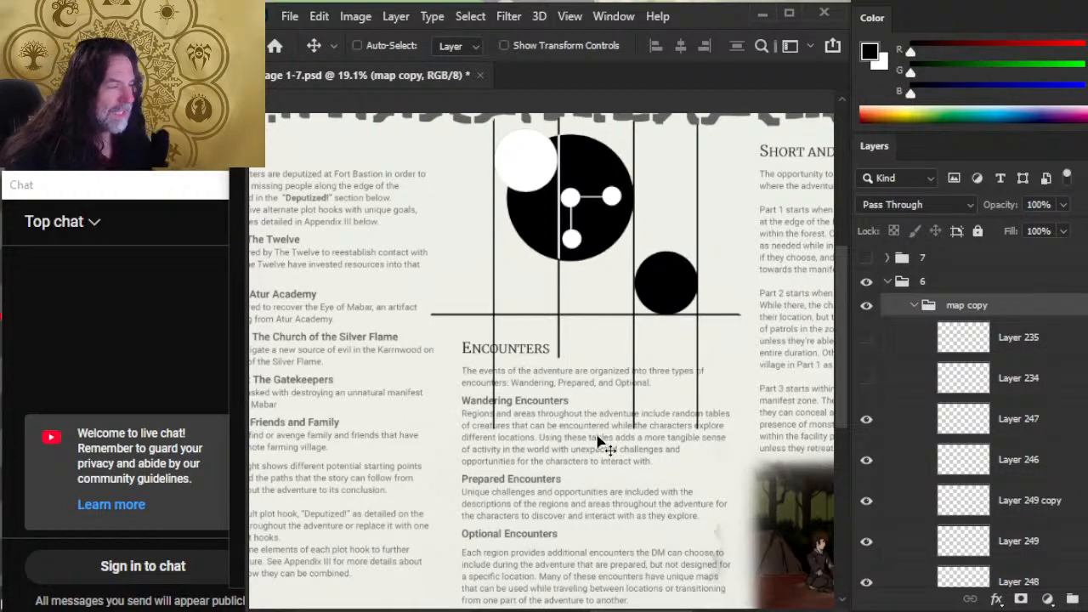
Add a new layer above Layer 247 and handwrite PART 3, PART 2 and PART 1 in black beneath the horizontal line with a 7 px brush
{"action": "left_click", "coordinate": [1023, 417]}
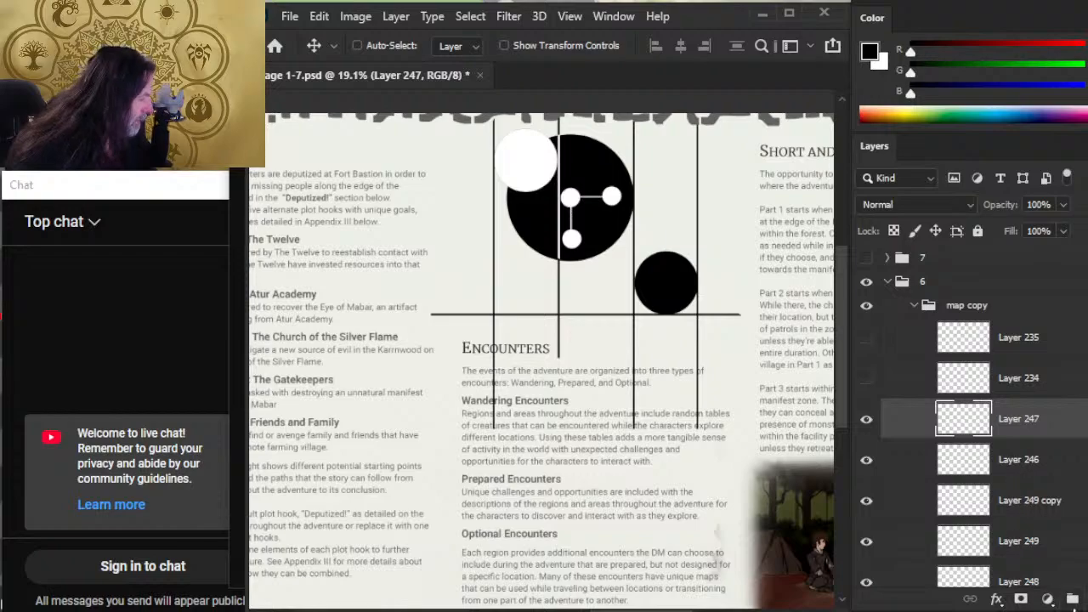
{"action": "left_click", "coordinate": [1074, 599]}
{"action": "key", "text": "z"}
{"action": "left_click", "coordinate": [510, 355]}
{"action": "key", "text": "b"}
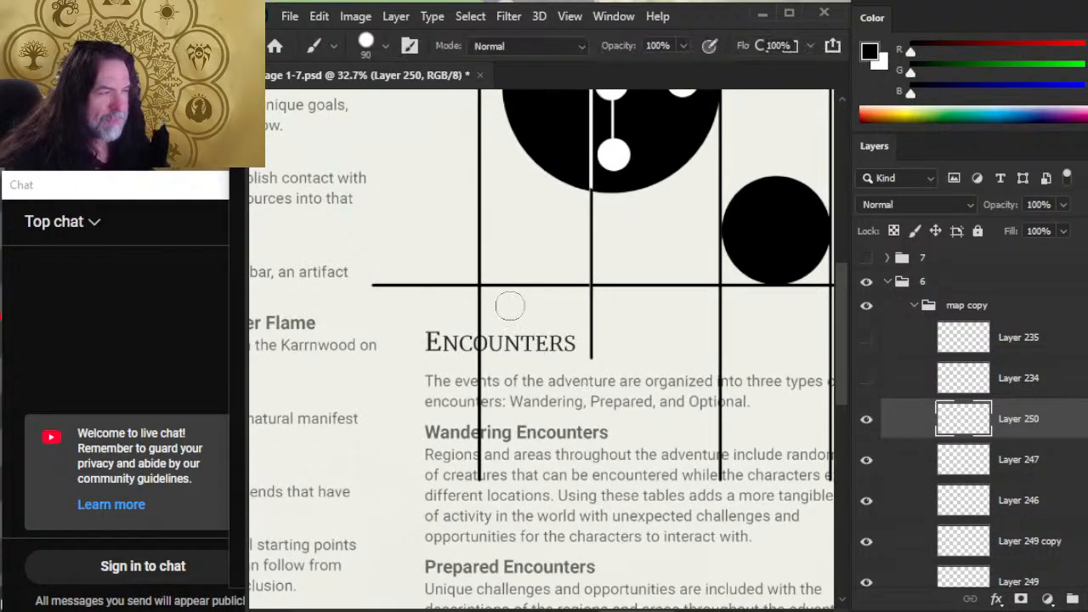
{"action": "key", "text": "bracketleft"}
{"action": "key", "text": "bracketleft"}
{"action": "key", "text": "bracketleft"}
{"action": "key", "text": "bracketleft"}
{"action": "key", "text": "bracketleft"}
{"action": "key", "text": "bracketleft"}
{"action": "key", "text": "bracketleft"}
{"action": "key", "text": "bracketleft"}
{"action": "key", "text": "bracketleft"}
{"action": "key", "text": "bracketleft"}
{"action": "key", "text": "bracketleft"}
{"action": "key", "text": "bracketleft"}
{"action": "key", "text": "bracketleft"}
{"action": "key", "text": "bracketleft"}
{"action": "key", "text": "bracketleft"}
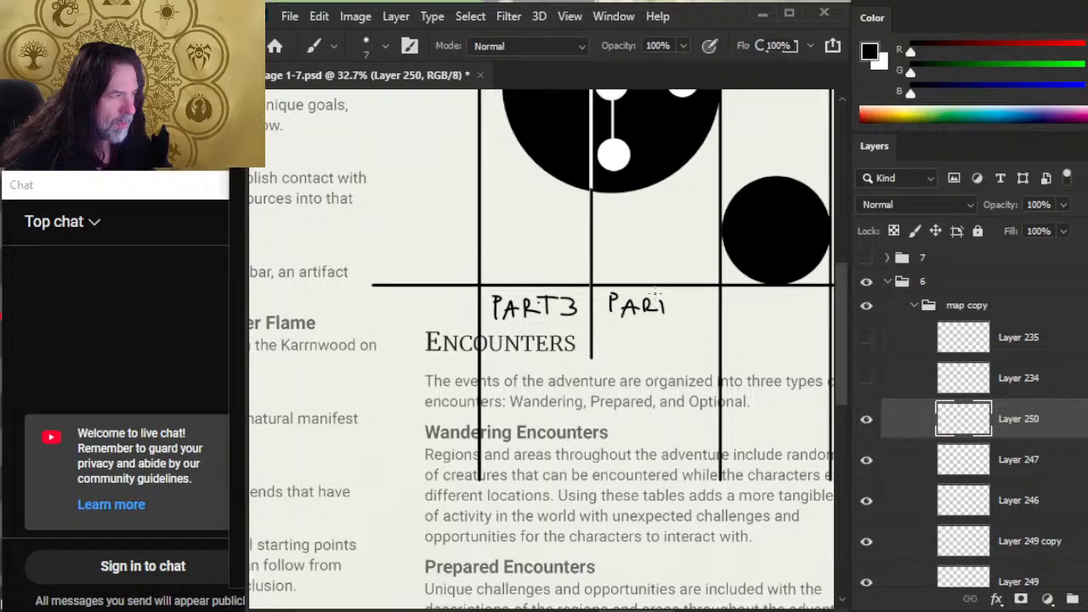
{"action": "mouse_move", "coordinate": [682, 299]}
{"action": "left_mouse_down"}
{"action": "mouse_move", "coordinate": [699, 315]}
{"action": "mouse_move", "coordinate": [592, 349]}
{"action": "mouse_move", "coordinate": [578, 321]}
{"action": "left_mouse_up"}
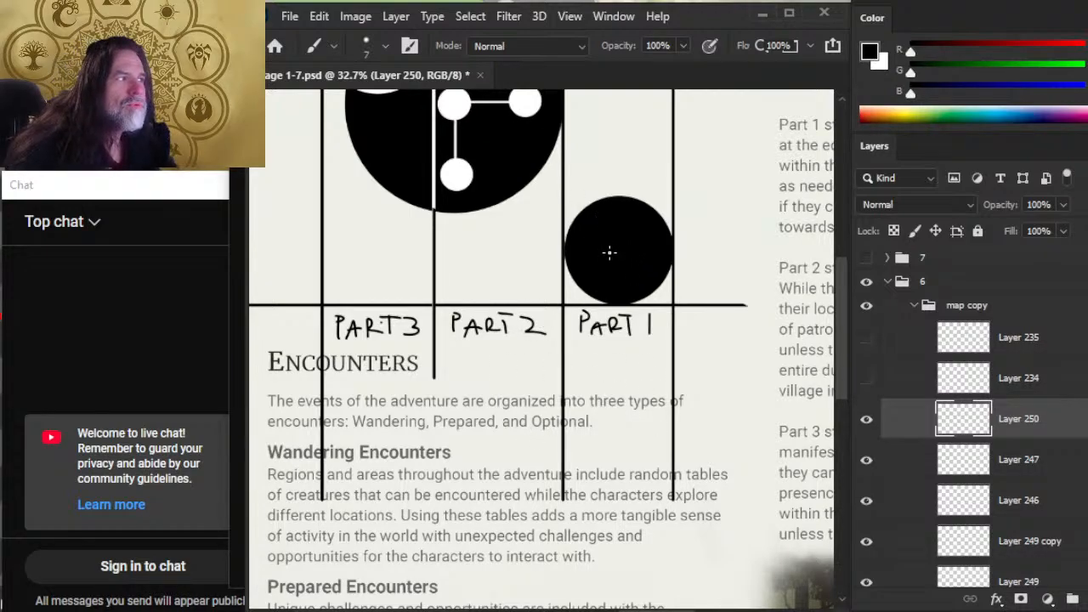
Handwrite "Hook V" and "Deputized!!" in white inside the small black circle, erasing and redrawing the numeral V
{"action": "key", "text": "x"}
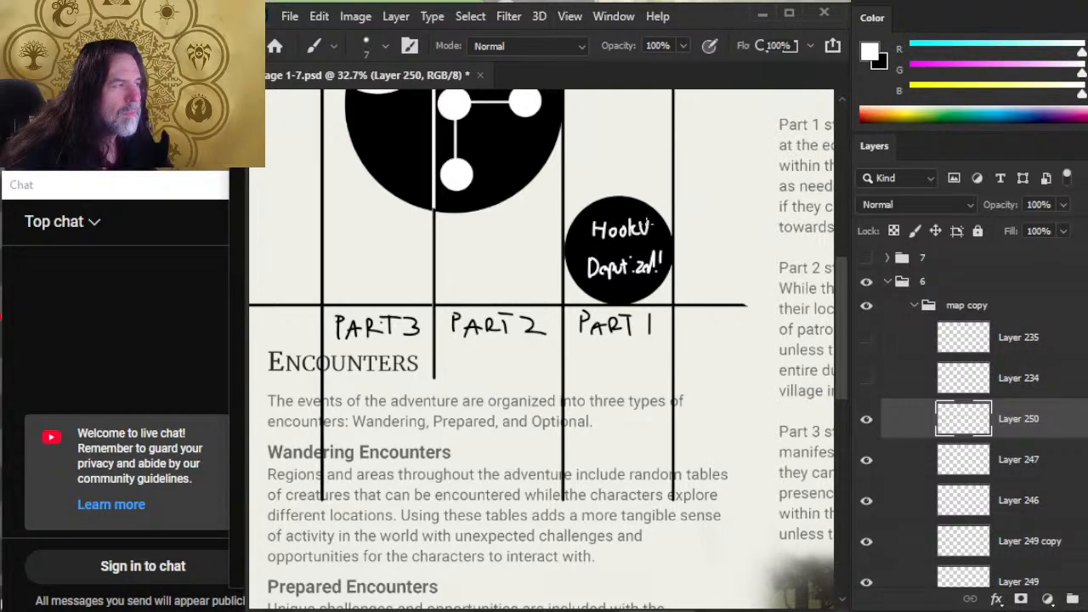
{"action": "key", "text": "e"}
{"action": "left_click_drag", "start_coordinate": [656, 218], "coordinate": [654, 223]}
{"action": "key", "text": "b"}
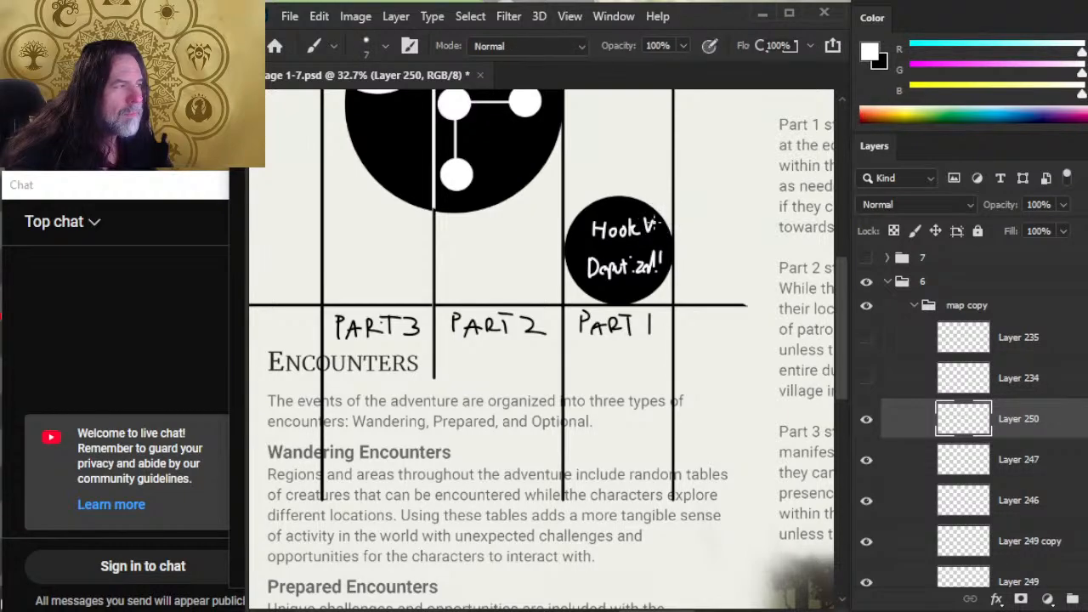
{"action": "left_click_drag", "start_coordinate": [539, 226], "coordinate": [673, 372]}
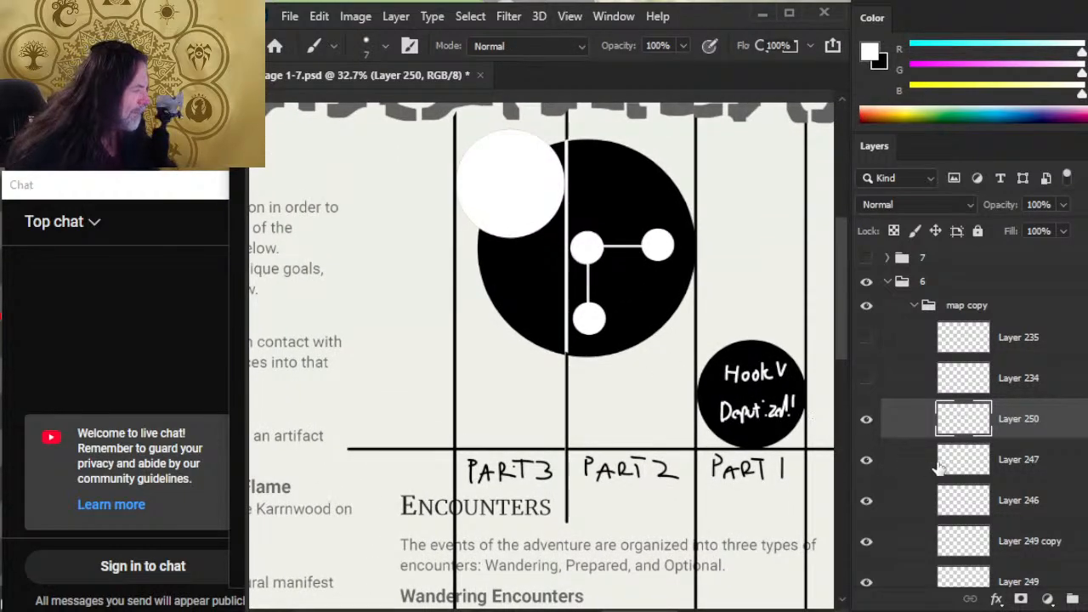
Toggle the visibility of the map copy's lower layers to find the one holding the black circles, and select it
{"action": "scroll", "coordinate": [936, 433], "scroll_direction": "down", "scroll_amount": 5}
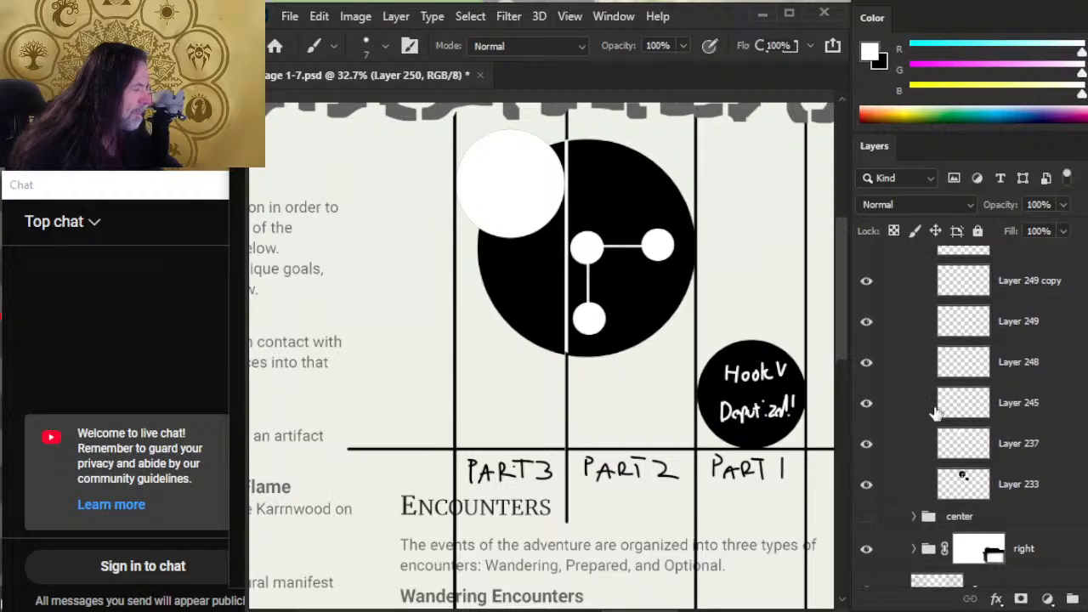
{"action": "left_click", "coordinate": [865, 443]}
{"action": "left_click", "coordinate": [865, 443]}
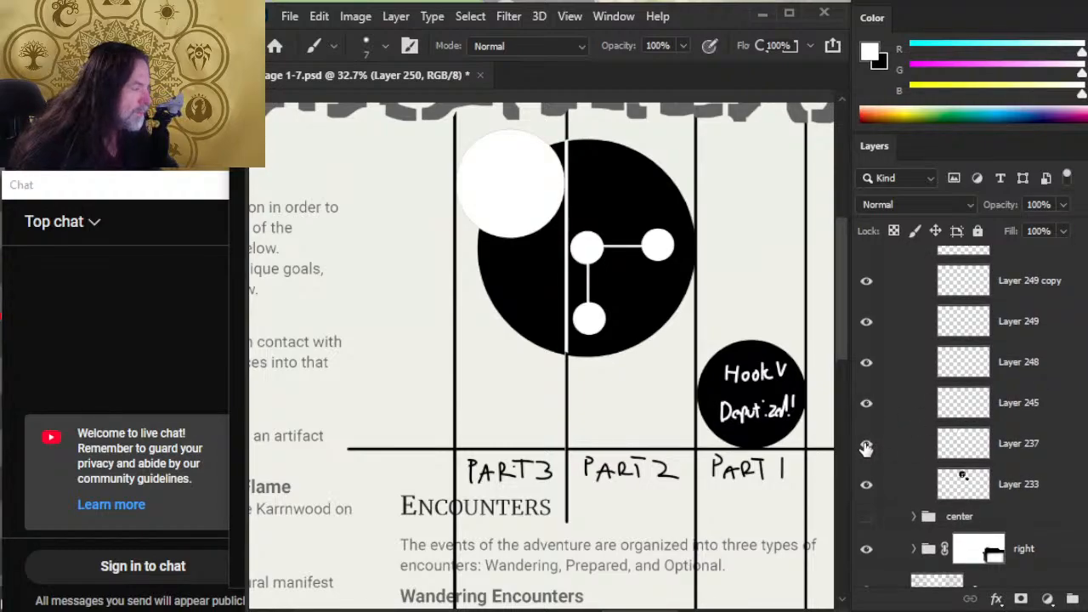
{"action": "left_click", "coordinate": [865, 404]}
{"action": "left_click", "coordinate": [865, 405]}
{"action": "left_click", "coordinate": [864, 487]}
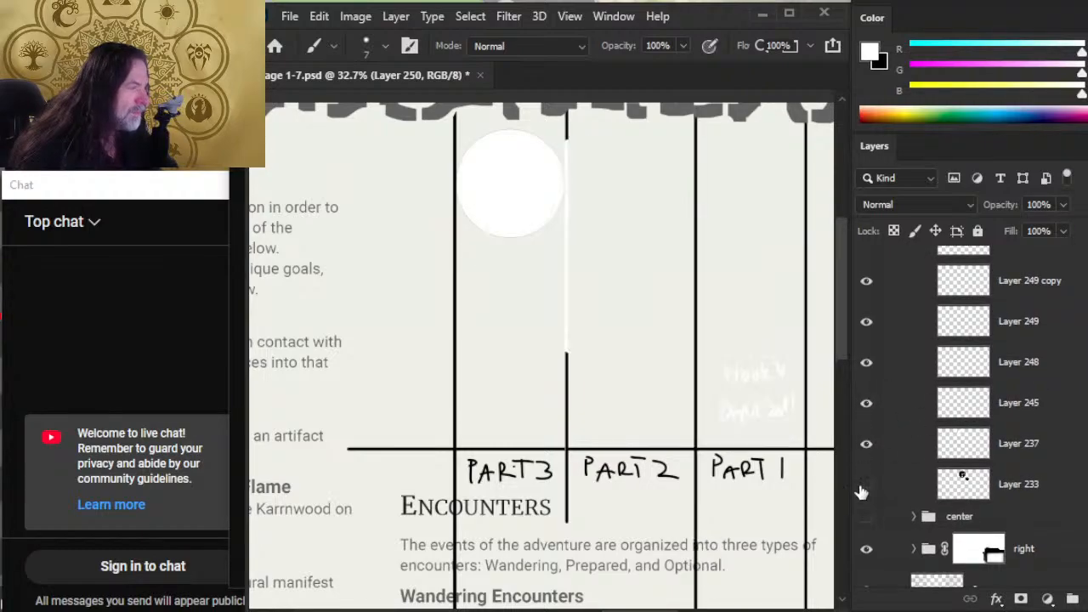
{"action": "left_click", "coordinate": [865, 486]}
{"action": "left_click", "coordinate": [901, 497]}
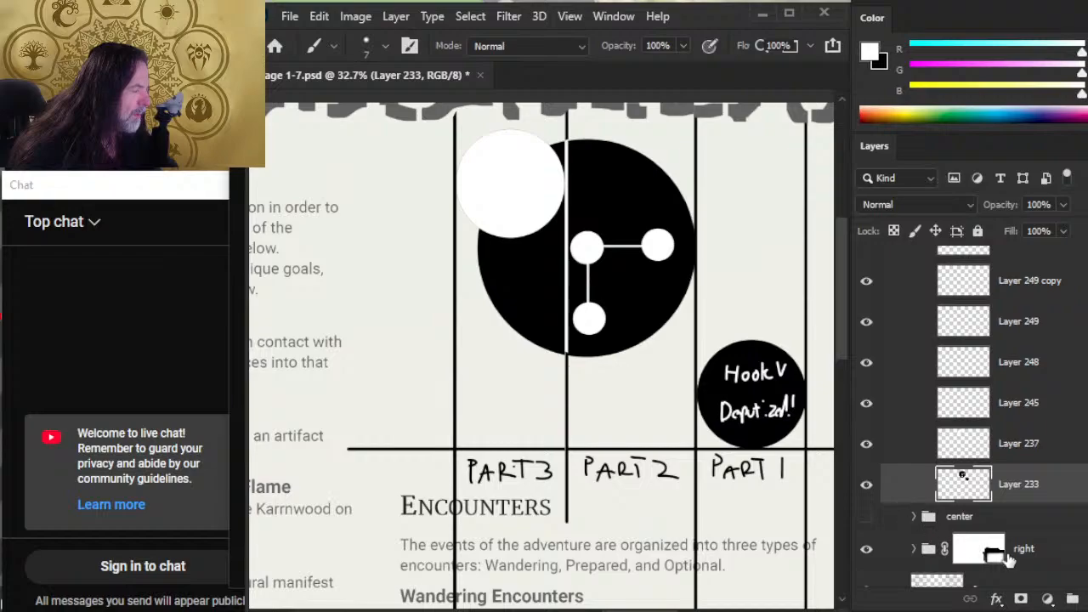
Add a new layer above the circles and paint over the white dots and connecting lines in black with a 60 px brush
{"action": "key", "text": "ctrl+shift+alt+n"}
{"action": "key", "text": "x"}
{"action": "key", "text": "bracketright"}
{"action": "key", "text": "bracketright"}
{"action": "key", "text": "bracketright"}
{"action": "key", "text": "bracketright"}
{"action": "key", "text": "bracketright"}
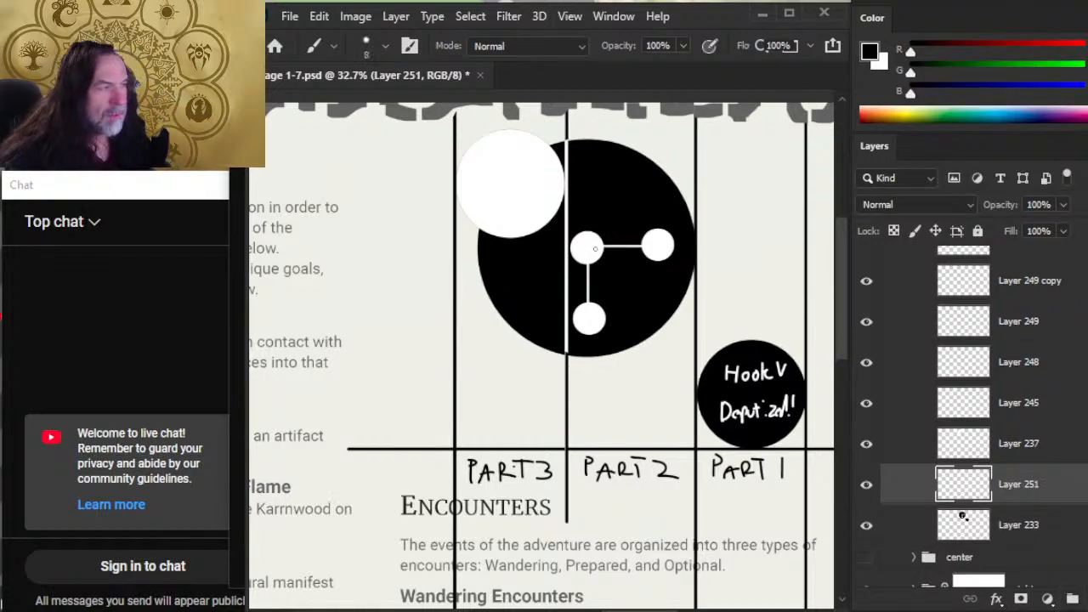
{"action": "key", "text": "bracketright"}
{"action": "key", "text": "bracketright"}
{"action": "key", "text": "bracketright"}
{"action": "key", "text": "bracketright"}
{"action": "key", "text": "bracketright"}
{"action": "mouse_move", "coordinate": [591, 250]}
{"action": "left_mouse_down"}
{"action": "mouse_move", "coordinate": [588, 321]}
{"action": "mouse_move", "coordinate": [583, 238]}
{"action": "left_mouse_up"}
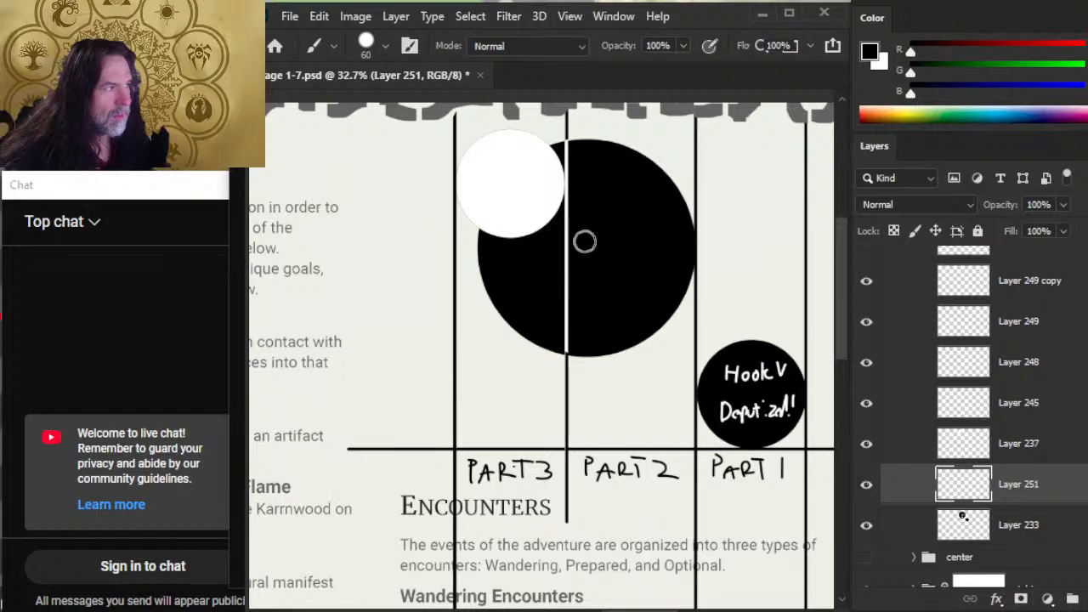
Find the layer holding the handwritten labels by toggling layer visibility, and make it the active layer
{"action": "left_click", "coordinate": [866, 323]}
{"action": "left_click", "coordinate": [866, 323]}
{"action": "left_click", "coordinate": [866, 281]}
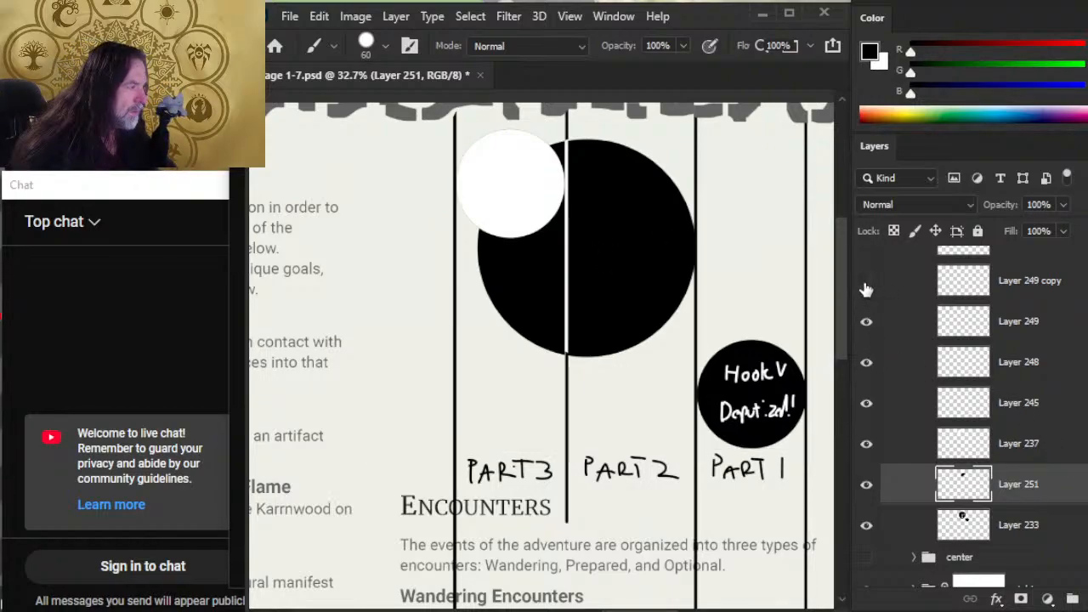
{"action": "left_click", "coordinate": [867, 281]}
{"action": "left_click", "coordinate": [866, 363]}
{"action": "left_click", "coordinate": [867, 363]}
{"action": "left_click", "coordinate": [866, 403]}
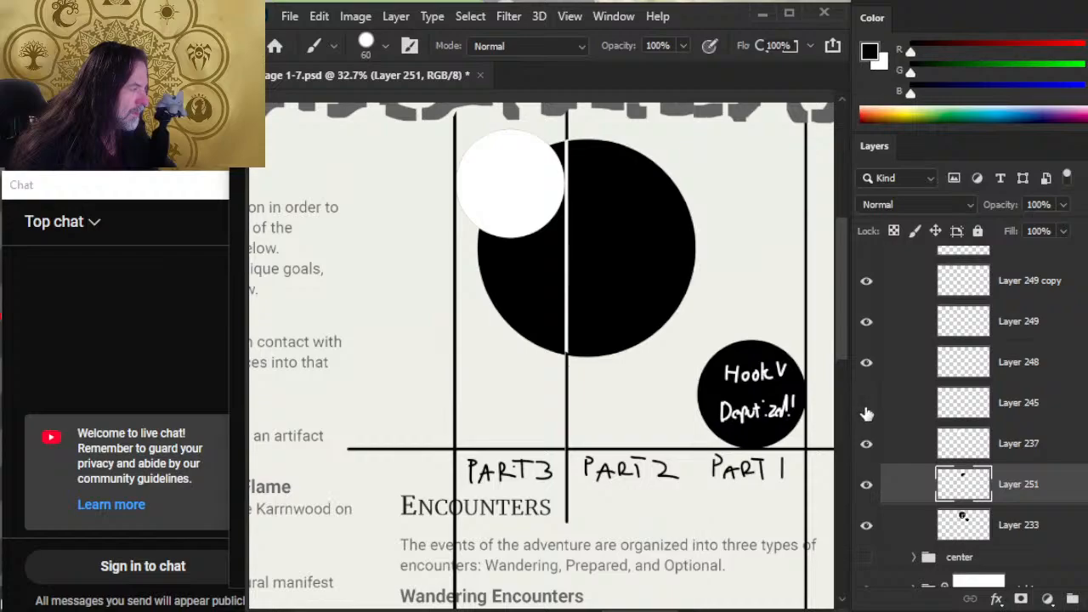
{"action": "left_click", "coordinate": [867, 403]}
{"action": "scroll", "coordinate": [875, 365], "scroll_direction": "up", "scroll_amount": 5}
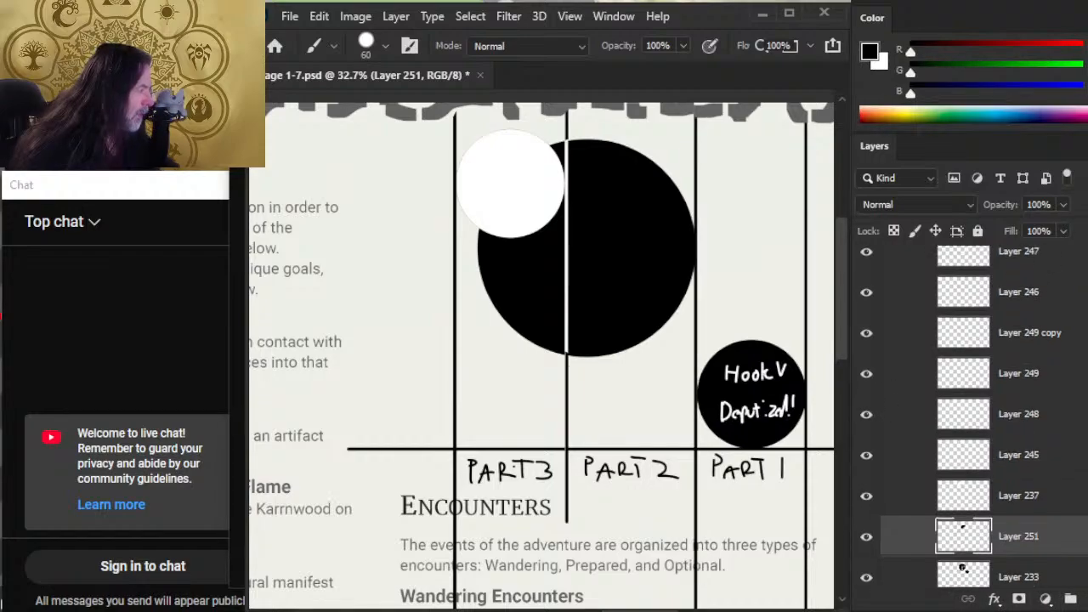
{"action": "left_click", "coordinate": [867, 362]}
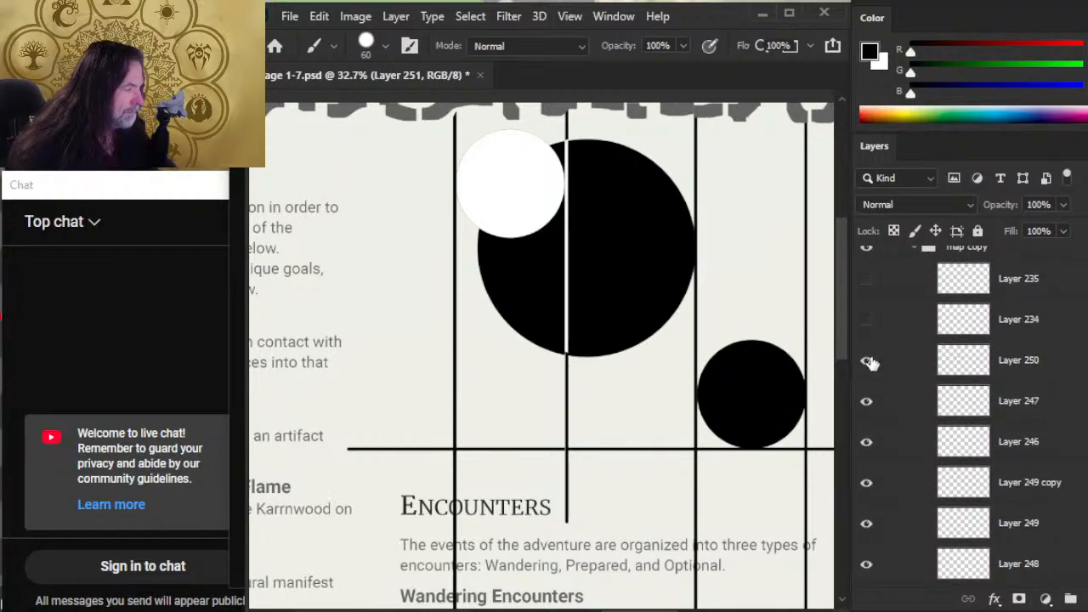
{"action": "left_click", "coordinate": [867, 362]}
{"action": "left_click", "coordinate": [893, 366]}
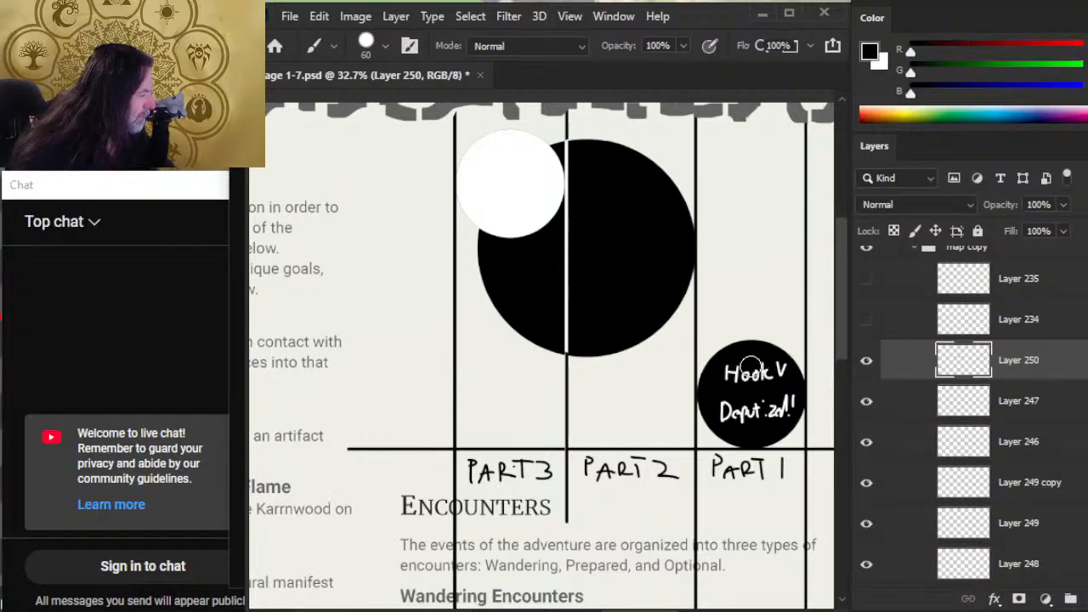
Handwrite "Hook 3" in white with an 8 px brush in the large black circle's Part 2 section, erasing and redrawing poorly placed letters
{"action": "key", "text": "x"}
{"action": "key", "text": "bracketleft"}
{"action": "key", "text": "bracketleft"}
{"action": "key", "text": "bracketleft"}
{"action": "key", "text": "bracketleft"}
{"action": "key", "text": "bracketleft"}
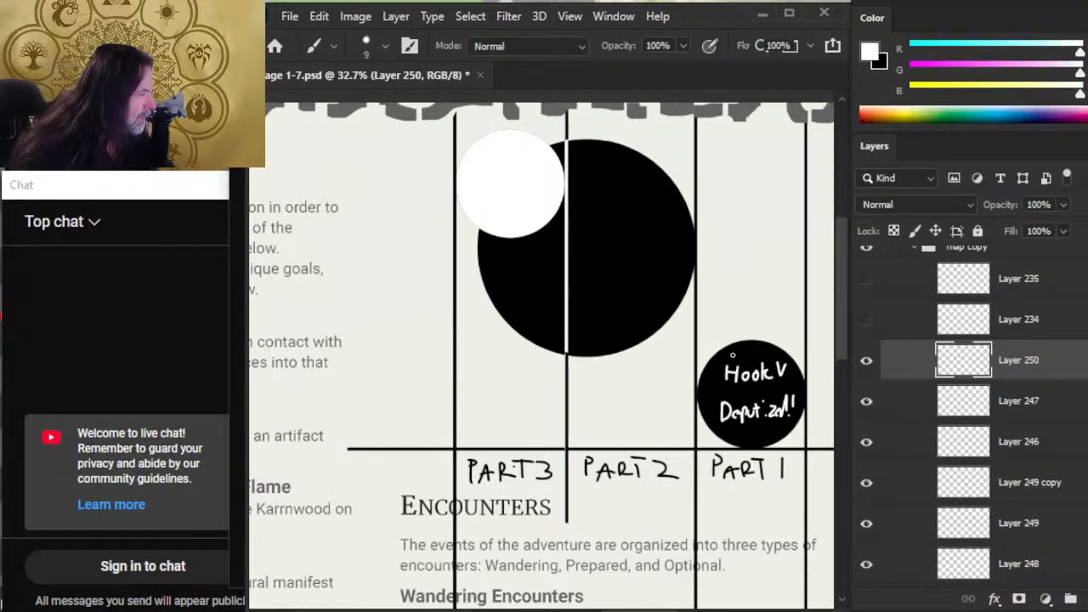
{"action": "key", "text": "bracketleft"}
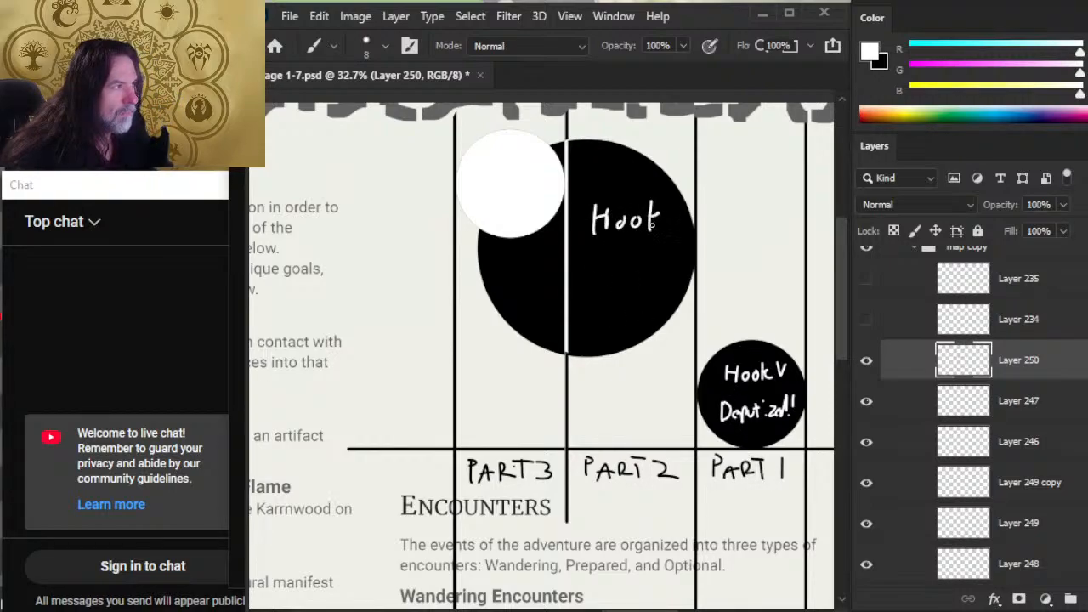
{"action": "key", "text": "e"}
{"action": "left_click_drag", "start_coordinate": [605, 219], "coordinate": [665, 208]}
{"action": "key", "text": "b"}
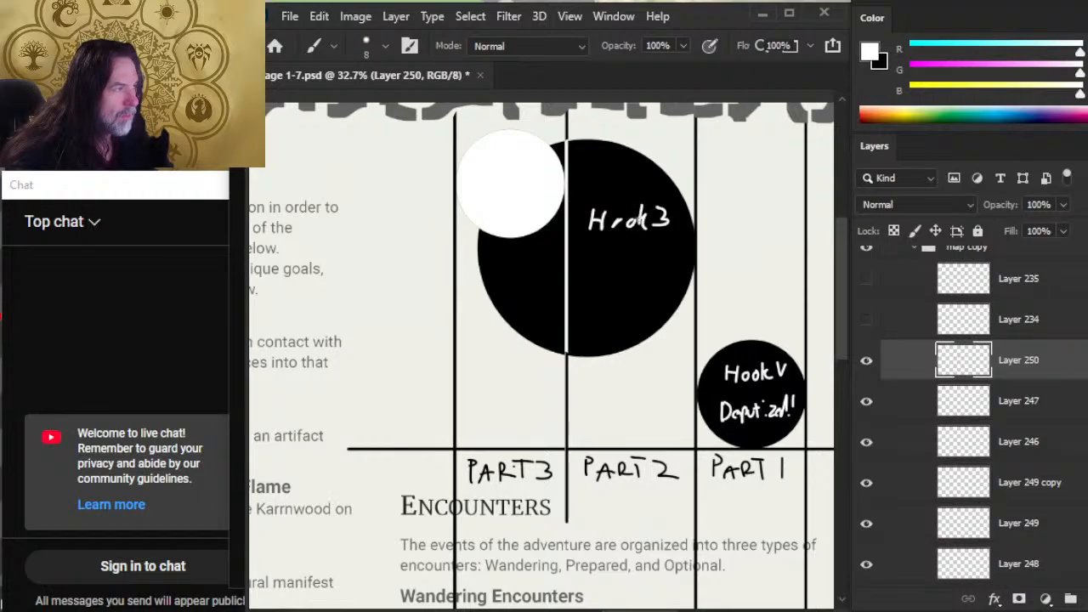
Replace the handwritten 3 with the numeral III and write "Hook IV" beneath it in the large black circle
{"action": "key", "text": "e"}
{"action": "left_click_drag", "start_coordinate": [655, 214], "coordinate": [670, 243]}
{"action": "key", "text": "b"}
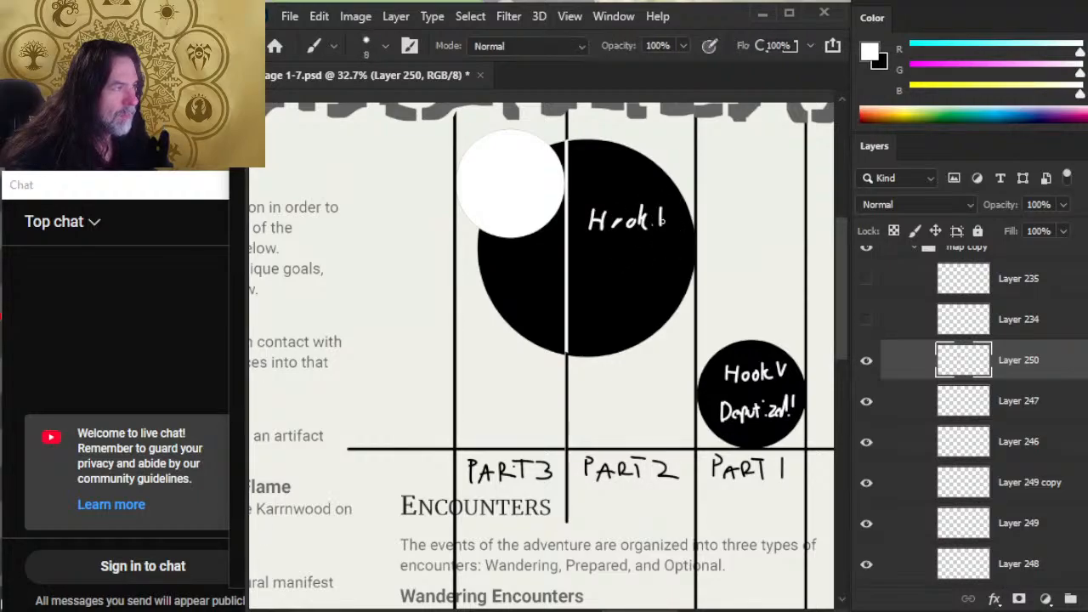
{"action": "left_click_drag", "start_coordinate": [585, 247], "coordinate": [586, 259]}
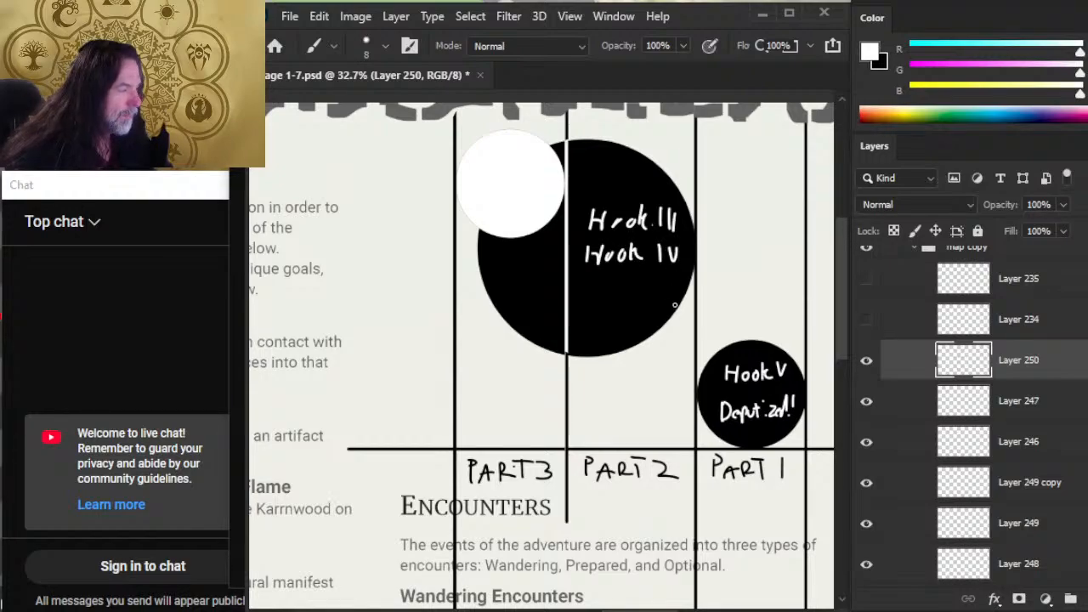
Handwrite "Hook I" and "Hook II" in black inside the white circle
{"action": "left_click_drag", "start_coordinate": [564, 274], "coordinate": [728, 378]}
{"action": "key", "text": "x"}
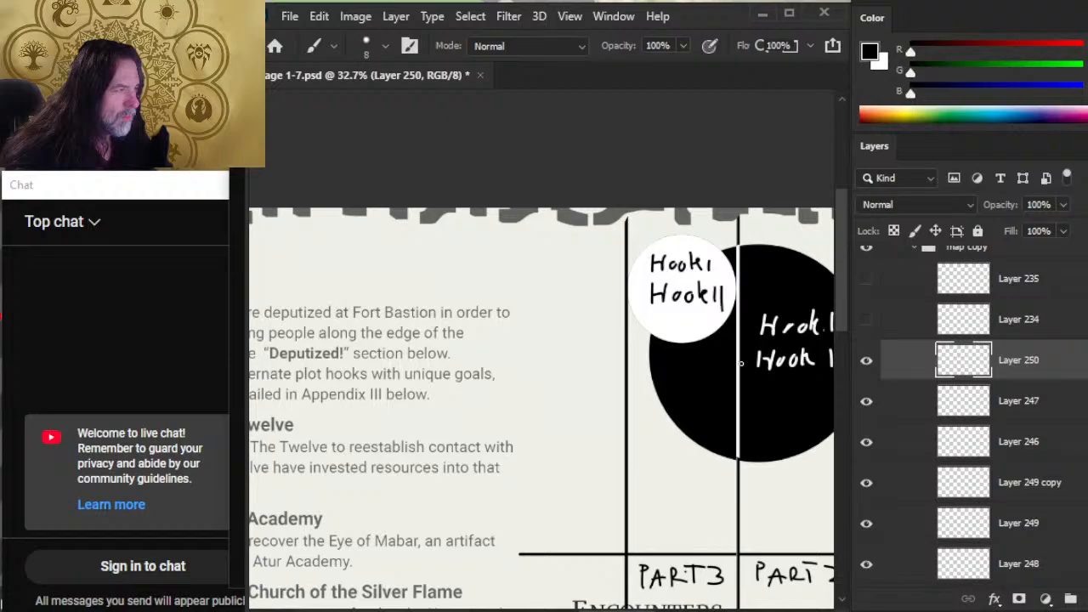
{"action": "left_click_drag", "start_coordinate": [740, 363], "coordinate": [527, 314]}
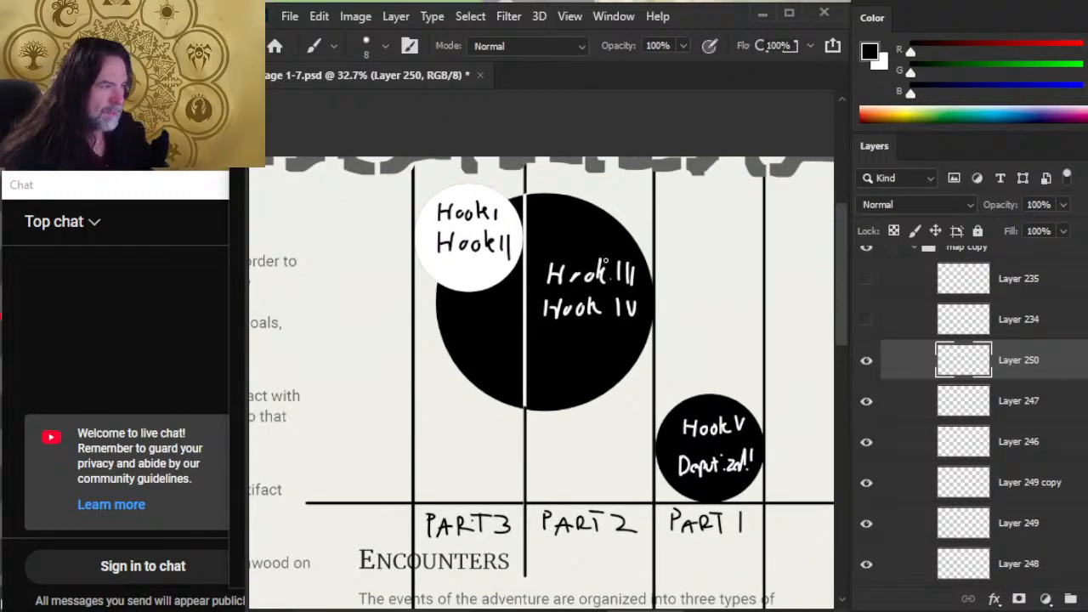
Lasso the Hook III and Hook IV labels and move them lower within the large black circle
{"action": "key", "text": "l"}
{"action": "mouse_move", "coordinate": [566, 238]}
{"action": "left_mouse_down"}
{"action": "mouse_move", "coordinate": [627, 244]}
{"action": "mouse_move", "coordinate": [638, 376]}
{"action": "mouse_move", "coordinate": [634, 248]}
{"action": "left_mouse_up"}
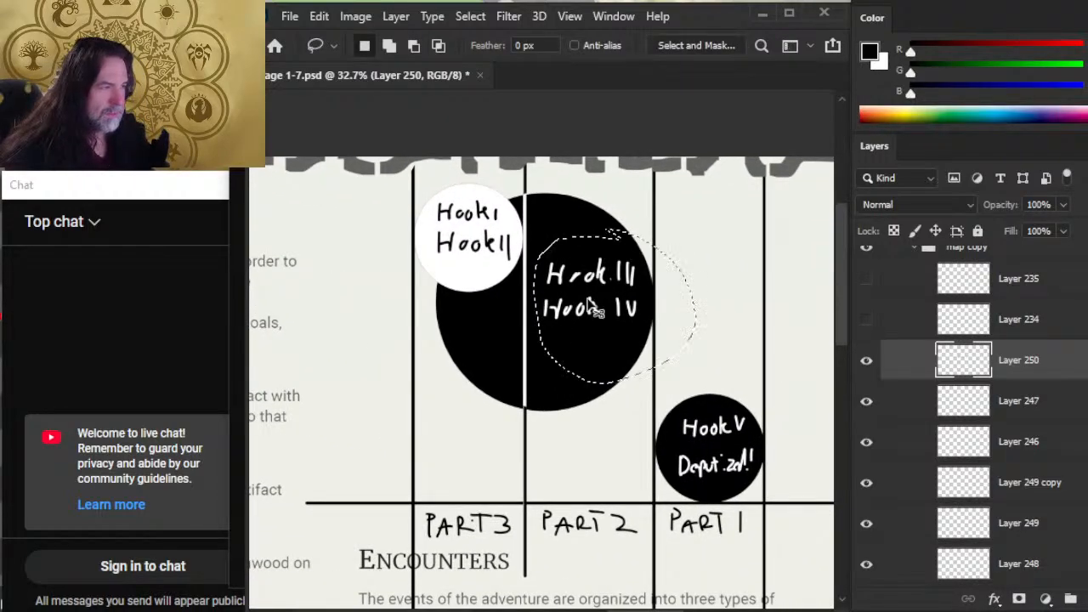
{"action": "key", "text": "v"}
{"action": "left_click_drag", "start_coordinate": [586, 298], "coordinate": [587, 322]}
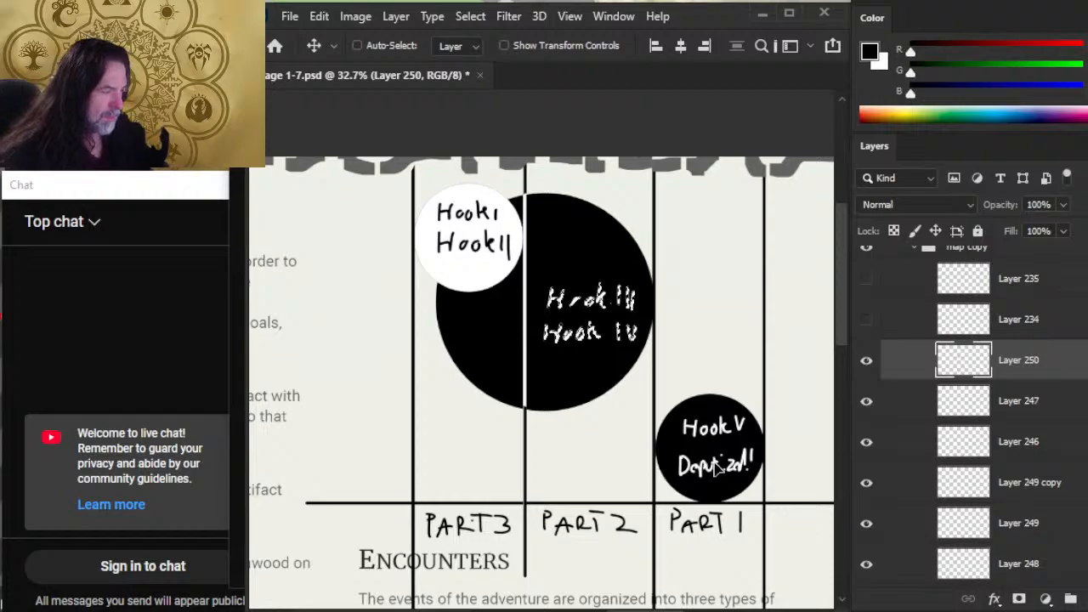
{"action": "key", "text": "l"}
{"action": "left_click", "coordinate": [691, 396]}
Lasso the Hook I and Hook II labels and nudge them slightly down to center them in the white circle
{"action": "key", "text": "z"}
{"action": "left_click_drag", "start_coordinate": [657, 409], "coordinate": [591, 415]}
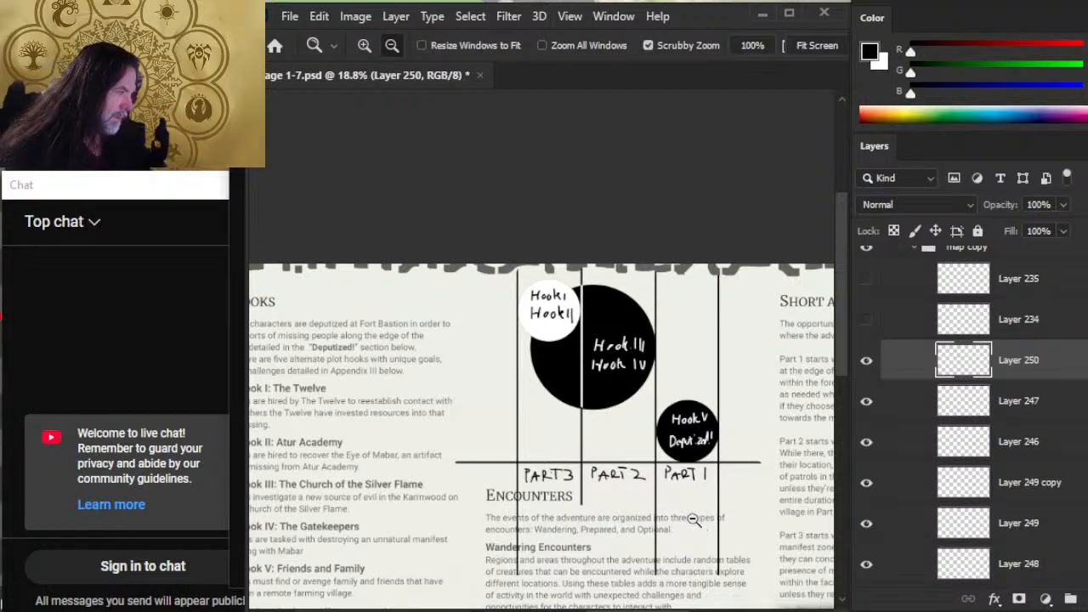
{"action": "key", "text": "l"}
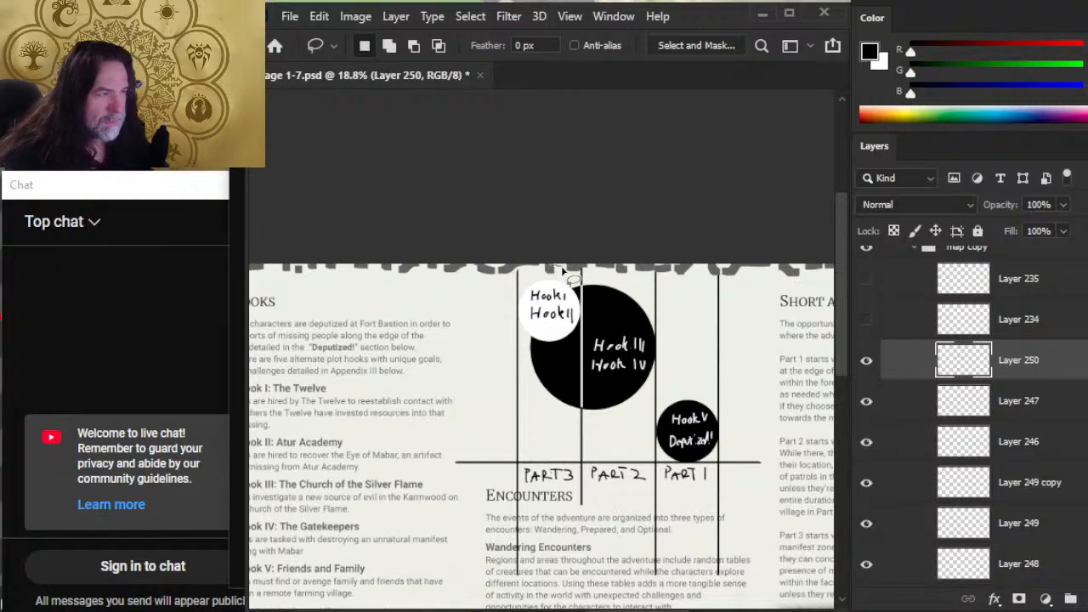
{"action": "key", "text": "v"}
{"action": "key", "text": "Down"}
{"action": "key", "text": "Down"}
{"action": "key", "text": "Down"}
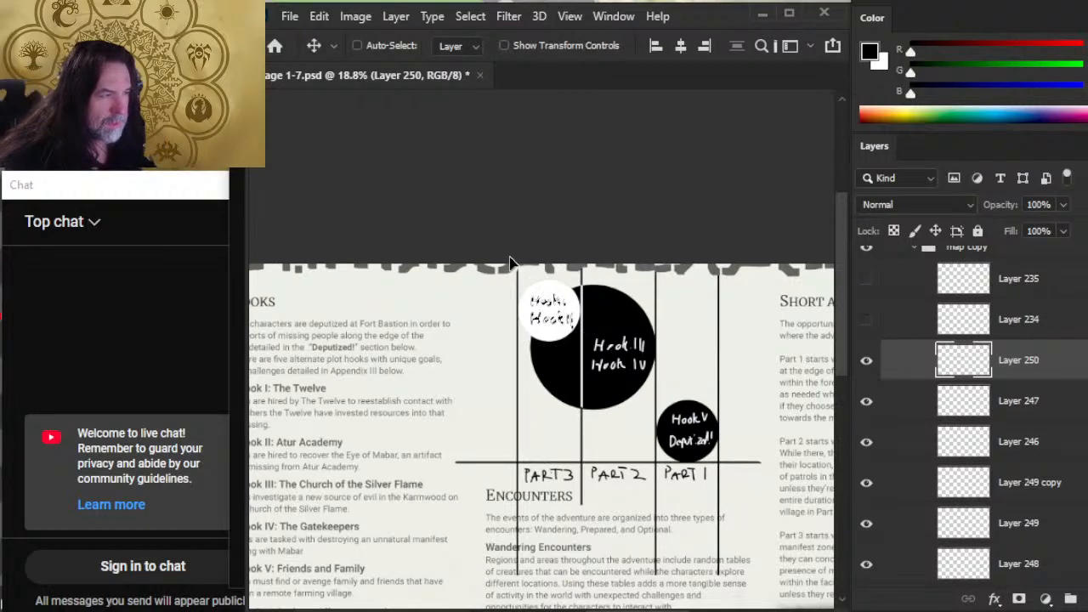
{"action": "key", "text": "l"}
{"action": "key", "text": "e"}
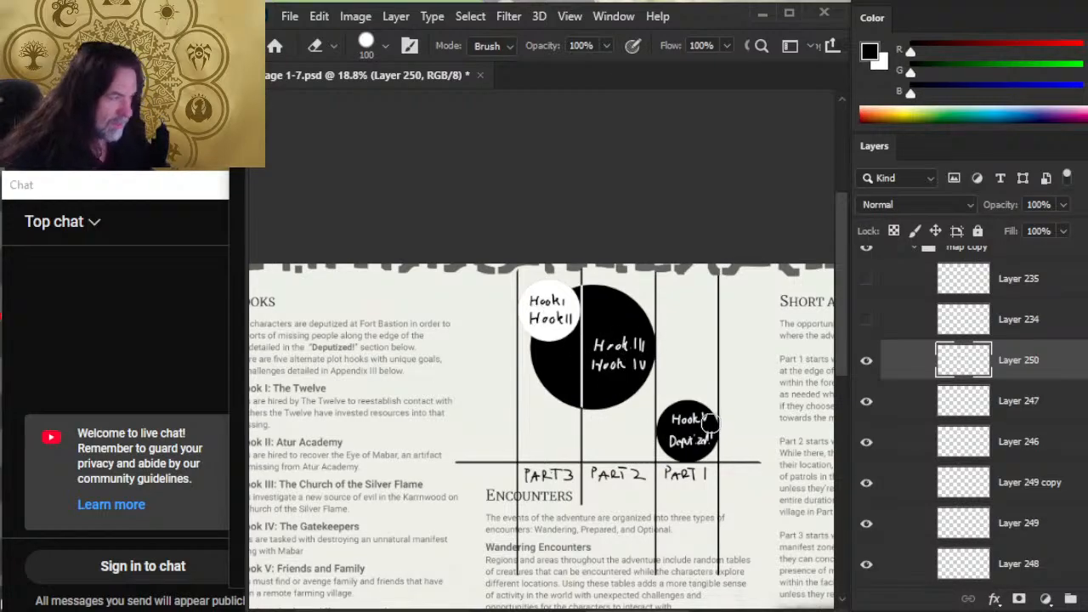
Lasso the Hook III and Hook IV labels again, shift them slightly up in the large black circle, and clear the selection
{"action": "key", "text": "l"}
{"action": "left_click_drag", "start_coordinate": [638, 330], "coordinate": [641, 332]}
{"action": "key", "text": "v"}
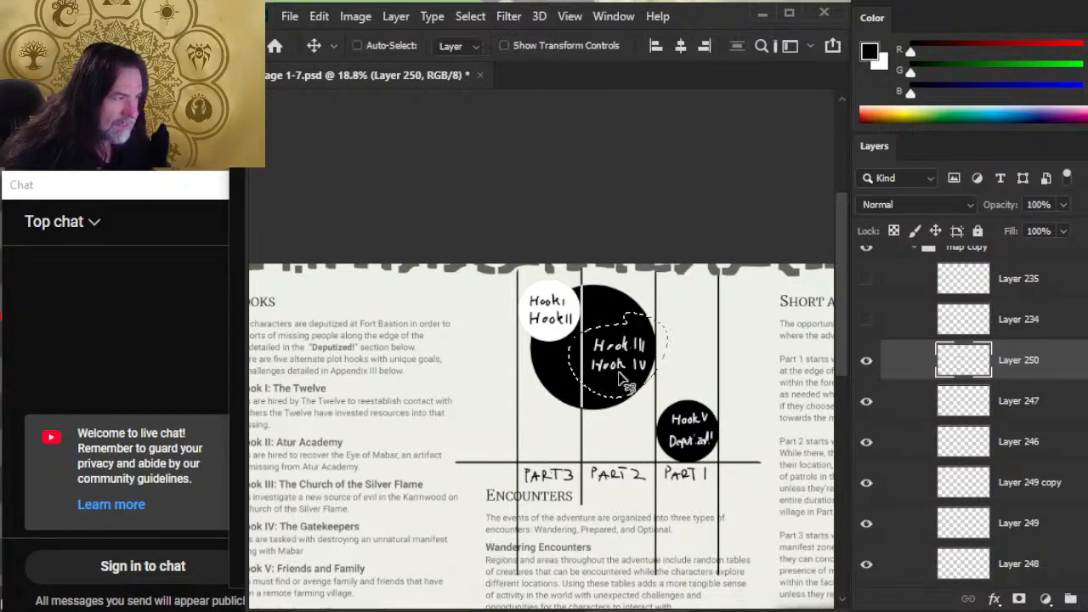
{"action": "mouse_move", "coordinate": [621, 374]}
{"action": "left_mouse_down"}
{"action": "mouse_move", "coordinate": [644, 388]}
{"action": "mouse_move", "coordinate": [644, 406]}
{"action": "left_mouse_up"}
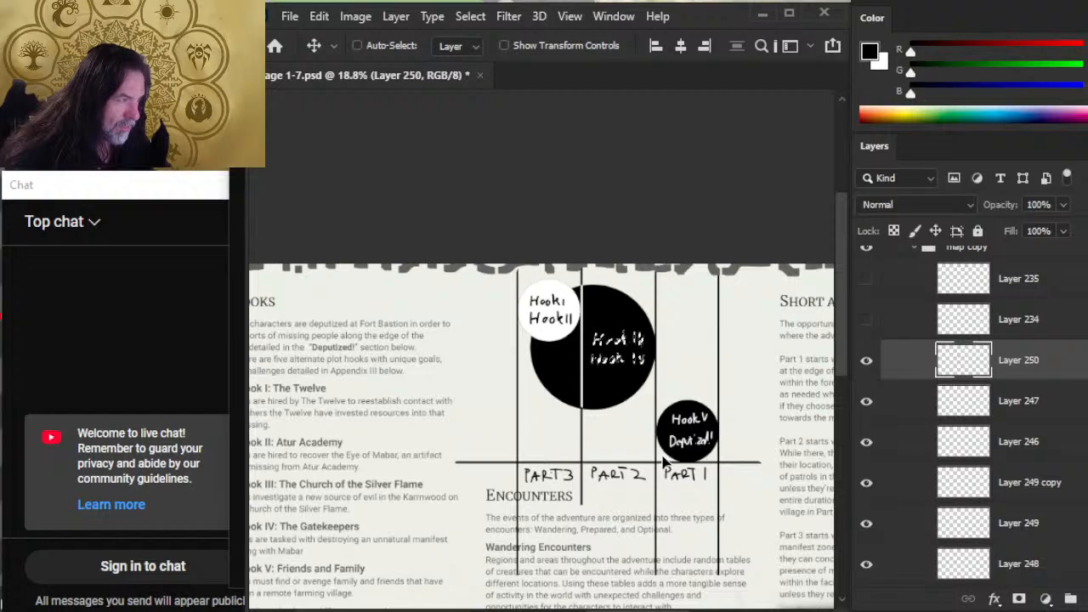
{"action": "key", "text": "l"}
{"action": "key", "text": "ctrl+d"}
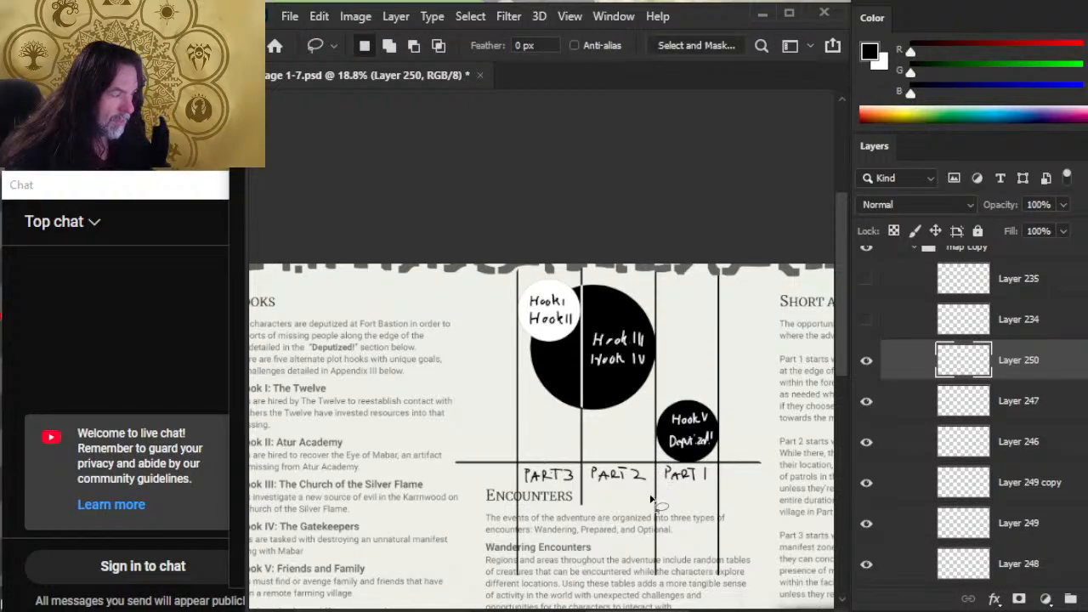
{"action": "key", "text": "z"}
{"action": "left_click_drag", "start_coordinate": [693, 537], "coordinate": [677, 533]}
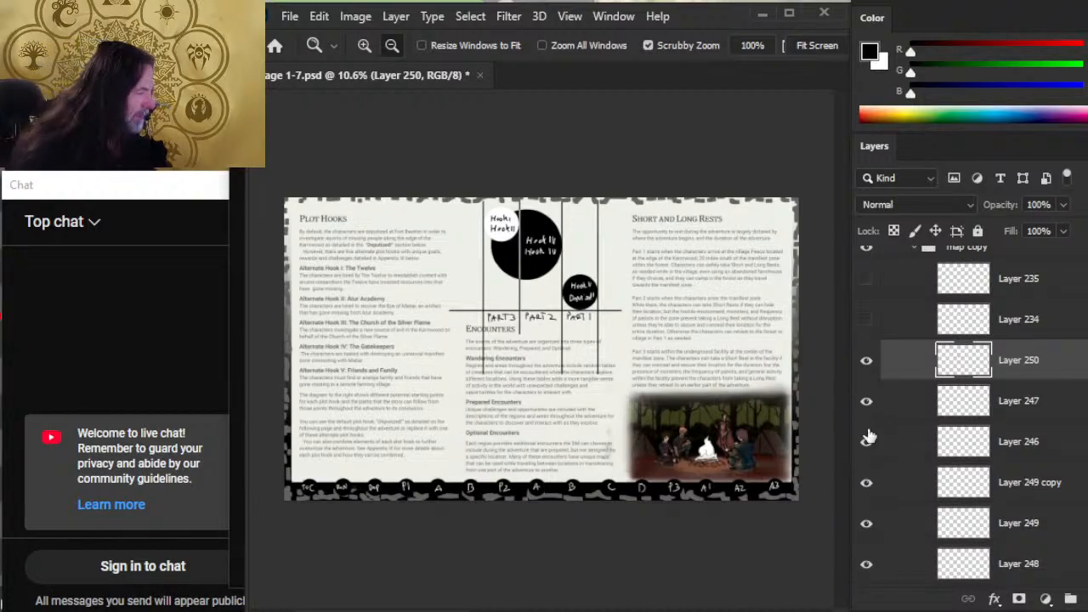
Add a layer mask to the map copy group and ready the Brush tool for painting on it
{"action": "key", "text": "f"}
{"action": "key", "text": "f"}
{"action": "key", "text": "f"}
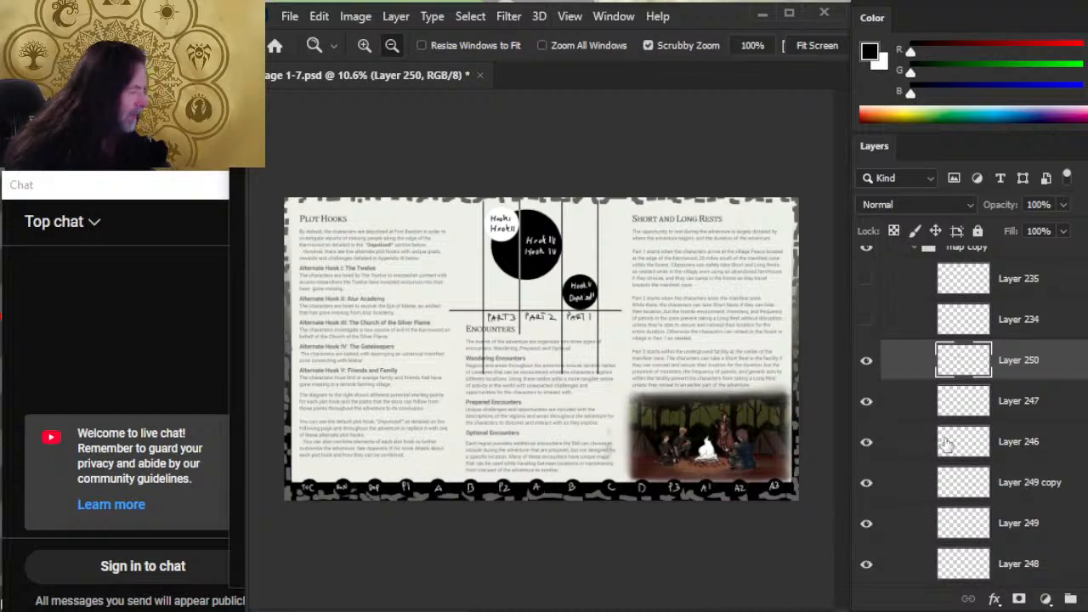
{"action": "left_click", "coordinate": [1024, 251]}
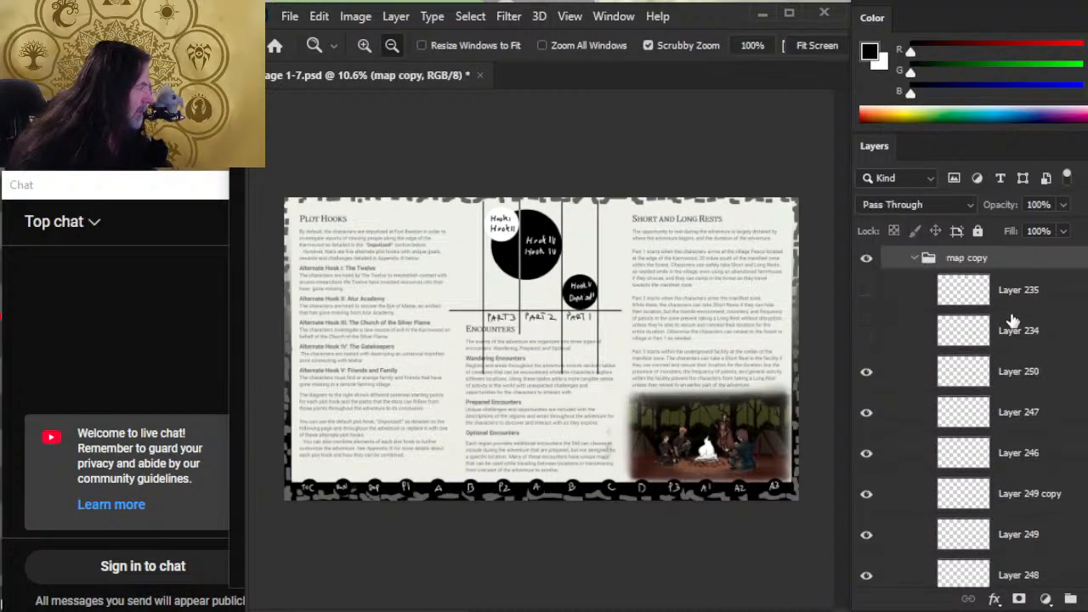
{"action": "left_click", "coordinate": [1019, 600]}
{"action": "key", "text": "b"}
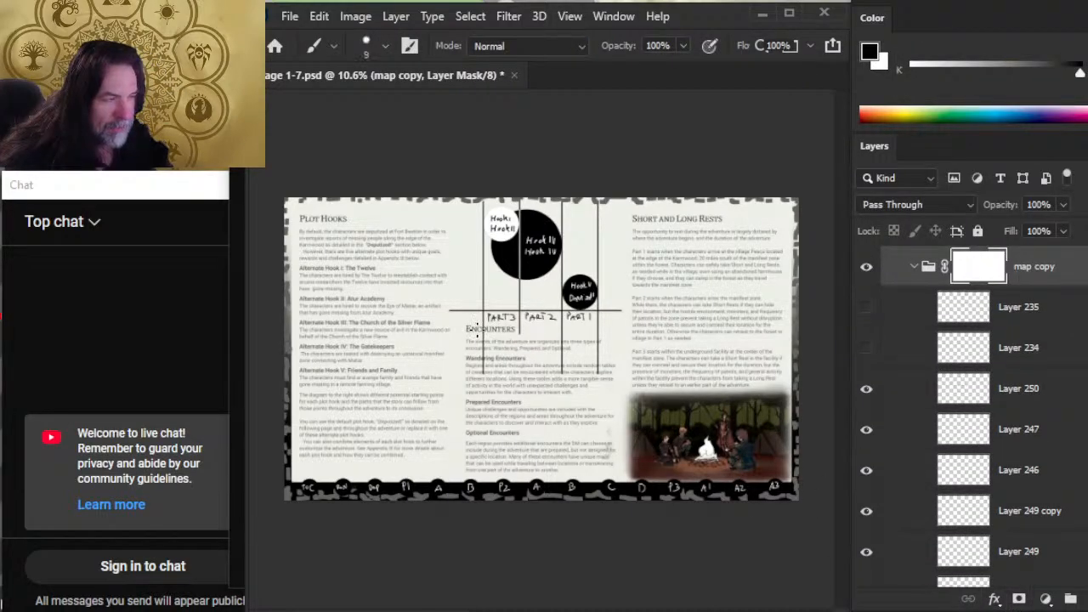
Mask out the diagram's line ends that run into the Encounters text, painting black with a 200 px brush
{"action": "key", "text": "bracketright"}
{"action": "key", "text": "bracketright"}
{"action": "key", "text": "bracketright"}
{"action": "key", "text": "bracketright"}
{"action": "key", "text": "bracketright"}
{"action": "key", "text": "bracketright"}
{"action": "key", "text": "bracketright"}
{"action": "key", "text": "bracketright"}
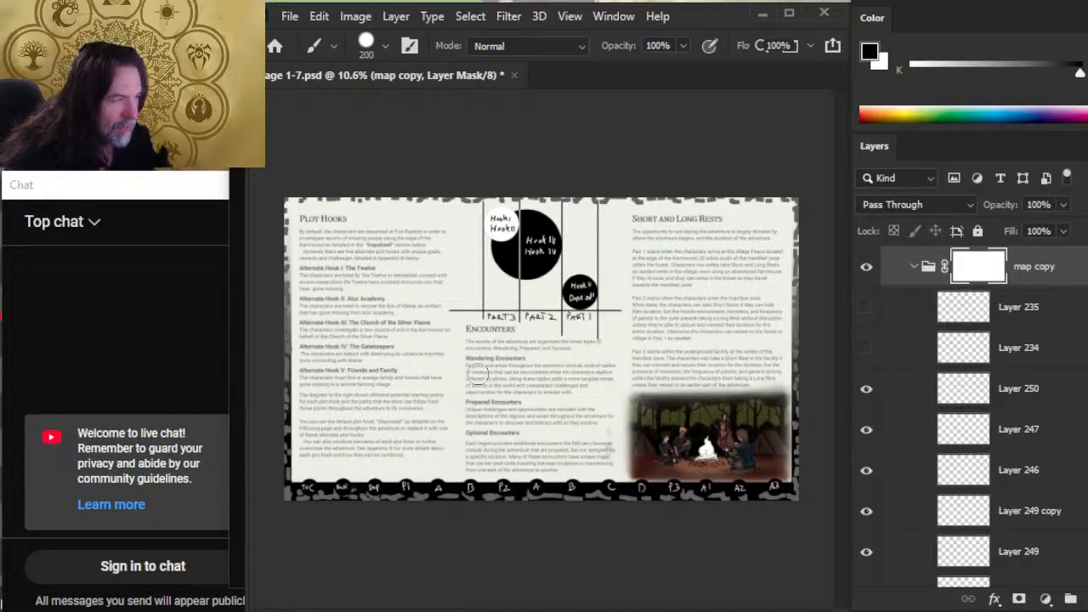
{"action": "left_click_drag", "start_coordinate": [478, 375], "coordinate": [629, 328]}
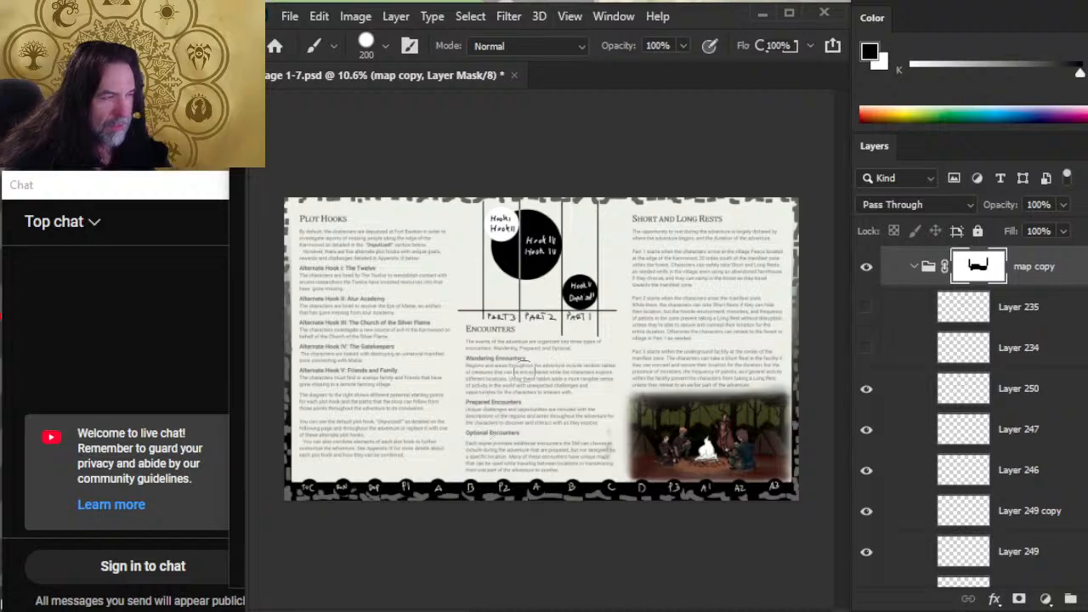
{"action": "key", "text": "r"}
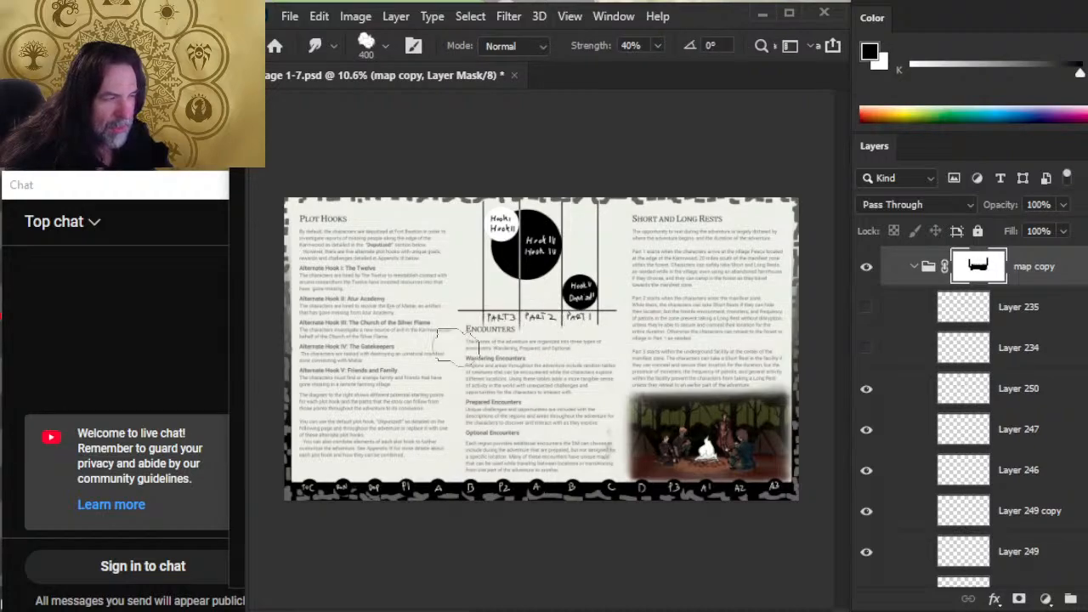
{"action": "key", "text": "b"}
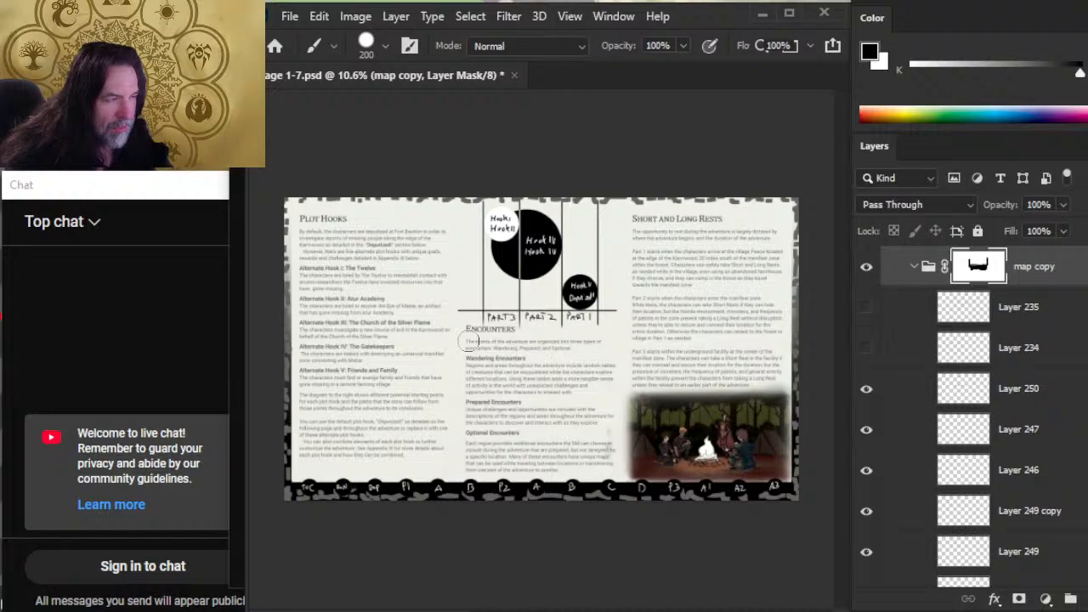
{"action": "key", "text": "r"}
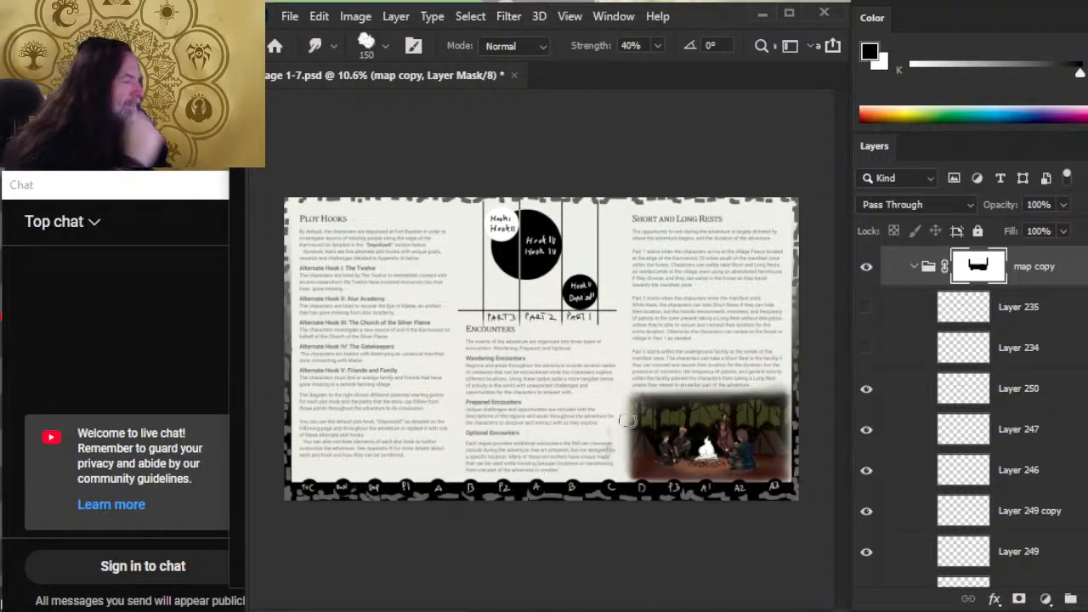
Toggle the visibility of Layers 250, 247, 246 and 249 copy in turn to identify which holds the diagram's horizontal line
{"action": "left_click", "coordinate": [866, 389]}
{"action": "left_click", "coordinate": [866, 389]}
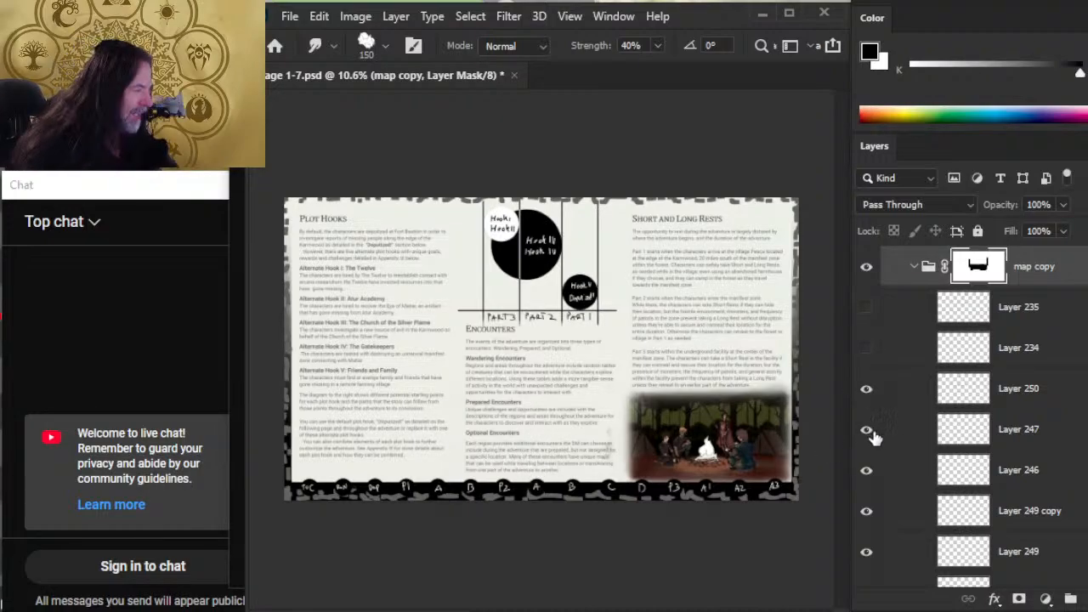
{"action": "left_click", "coordinate": [868, 431]}
{"action": "left_click", "coordinate": [868, 431]}
{"action": "left_click", "coordinate": [867, 472]}
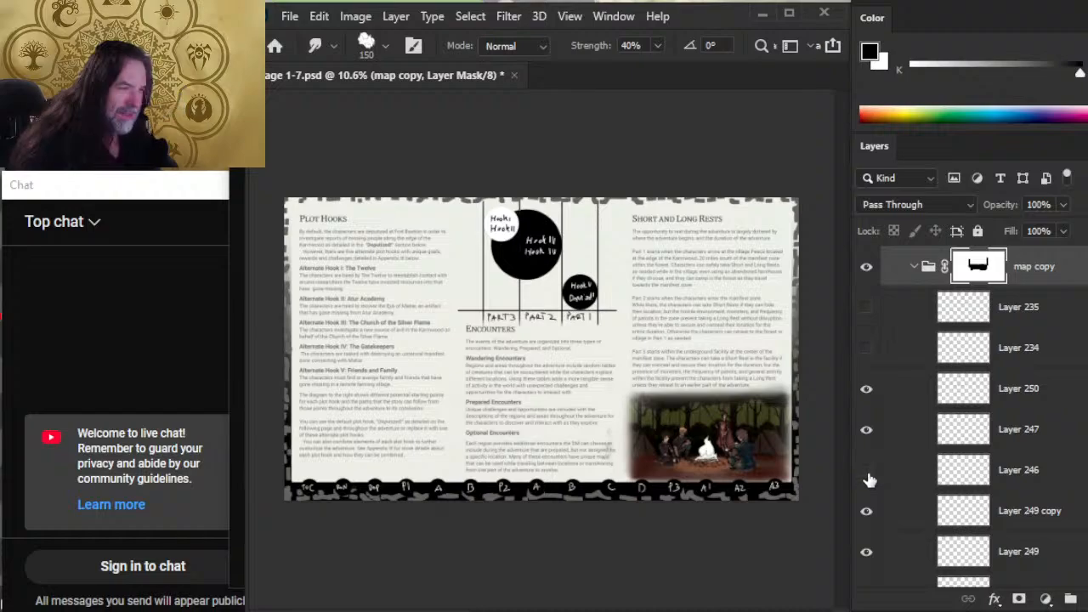
{"action": "left_click", "coordinate": [867, 473]}
{"action": "left_click", "coordinate": [866, 511]}
{"action": "left_click", "coordinate": [866, 511]}
Duplicate Layer 249 copy and move both horizontal line layers above Layer 247, directly beneath Layer 250
{"action": "left_click", "coordinate": [905, 516]}
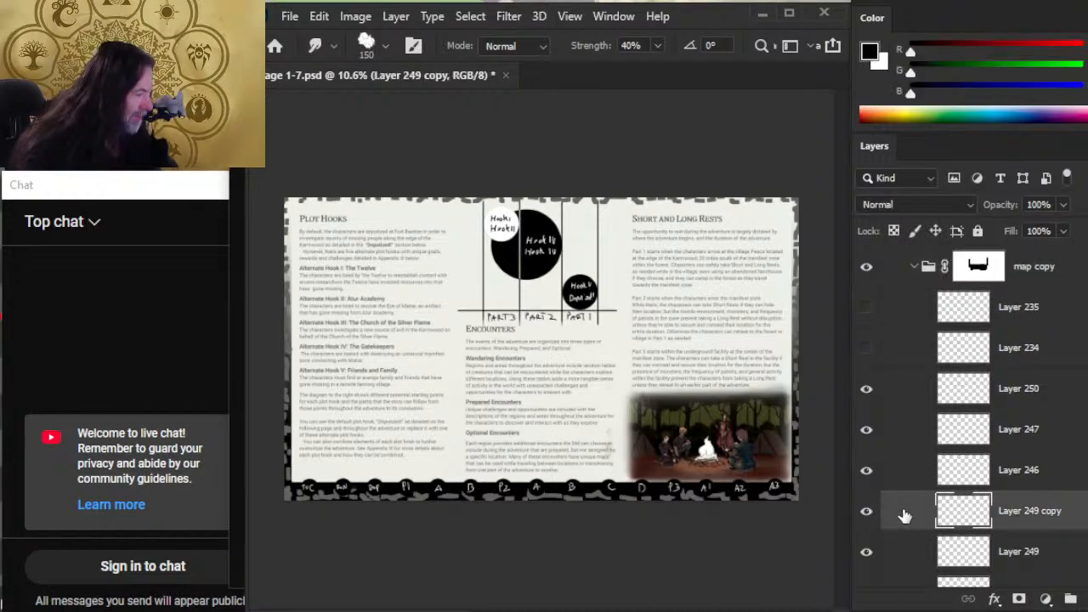
{"action": "right_click", "coordinate": [904, 516]}
{"action": "left_click", "coordinate": [983, 68]}
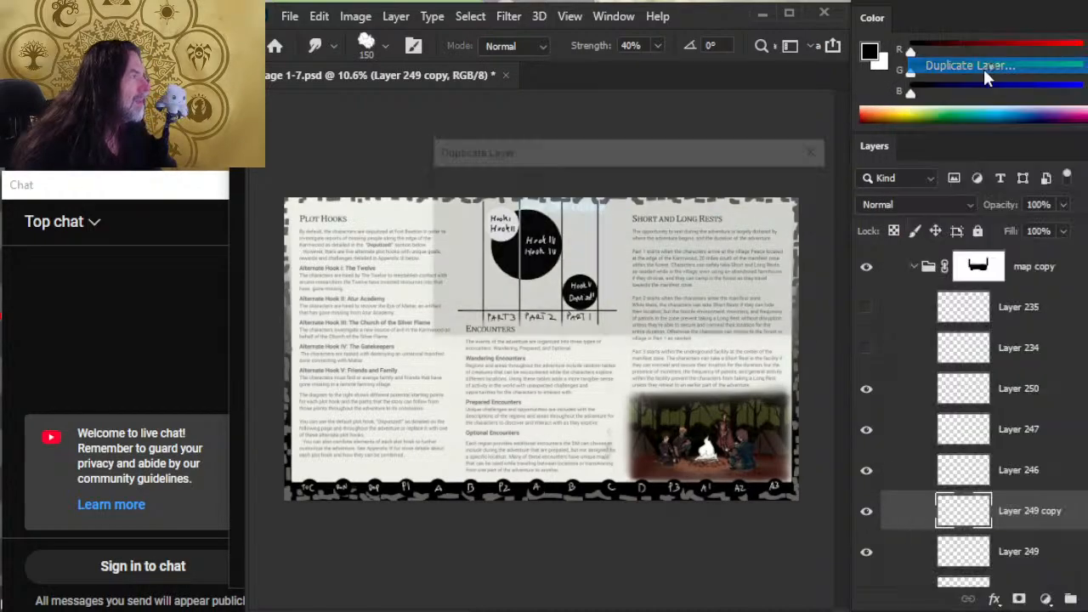
{"action": "key", "text": "Return"}
{"action": "left_click", "coordinate": [917, 562], "text": "ctrl"}
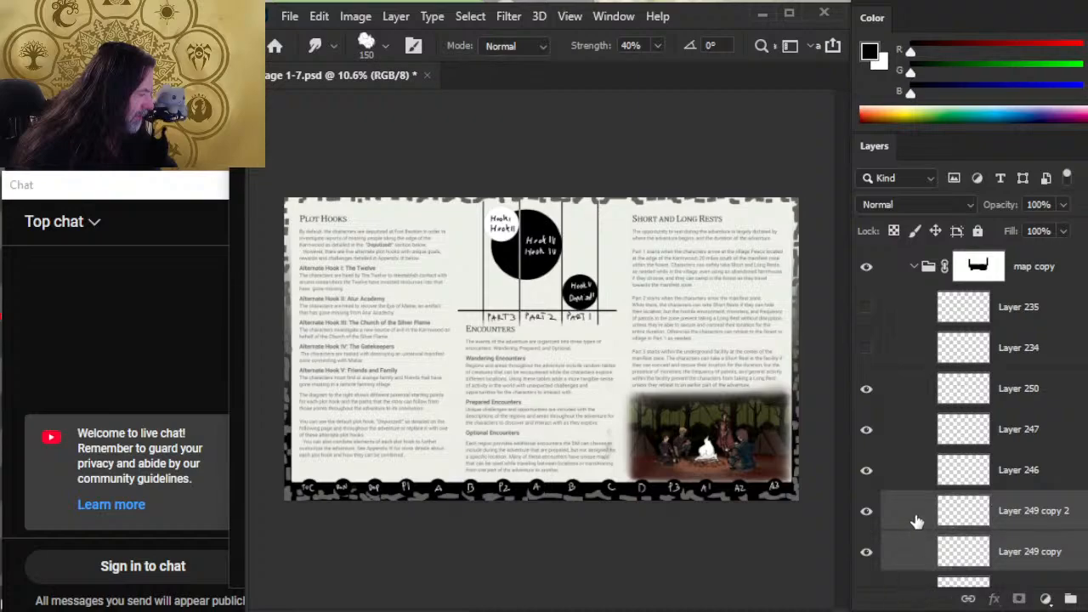
{"action": "left_click_drag", "start_coordinate": [917, 522], "coordinate": [922, 416]}
{"action": "left_click", "coordinate": [868, 405]}
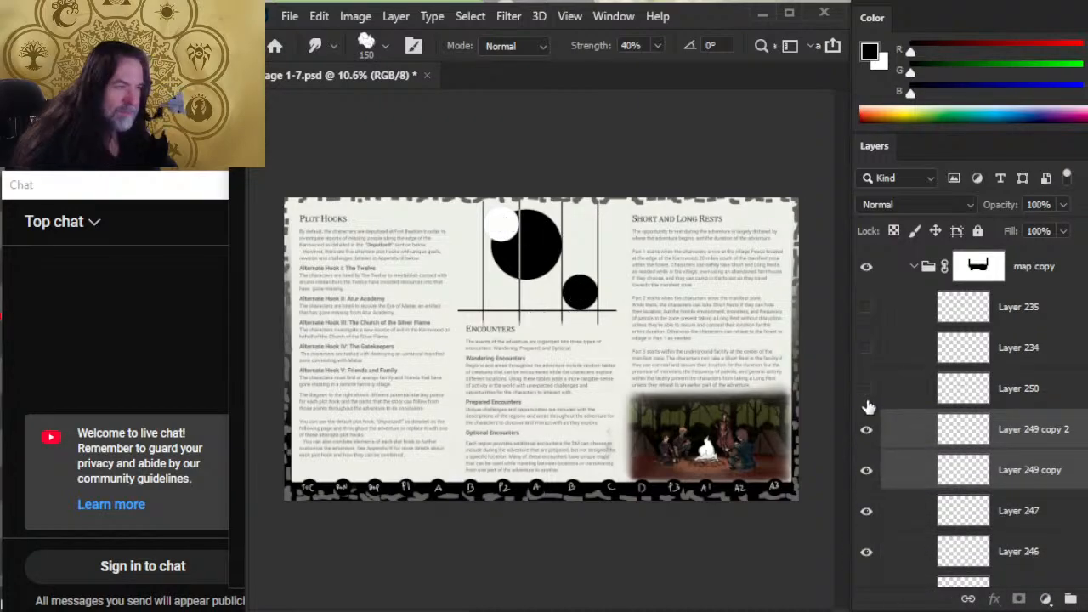
{"action": "left_click", "coordinate": [867, 399]}
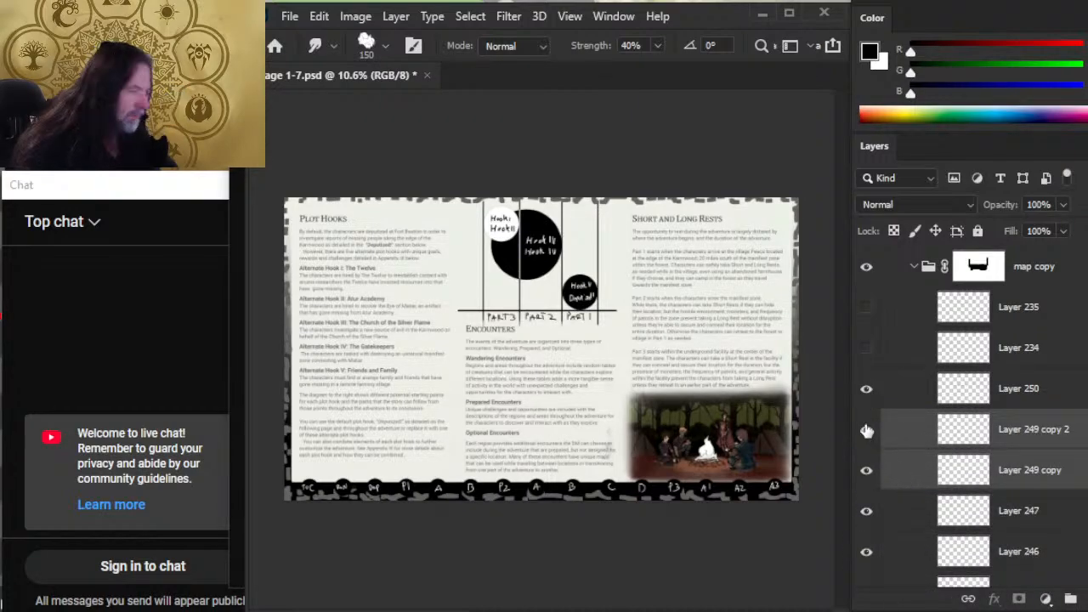
Move only the duplicated horizontal line straight up to the upper edge of the Hook V circle
{"action": "key", "text": "v"}
{"action": "left_click_drag", "start_coordinate": [680, 395], "coordinate": [696, 360]}
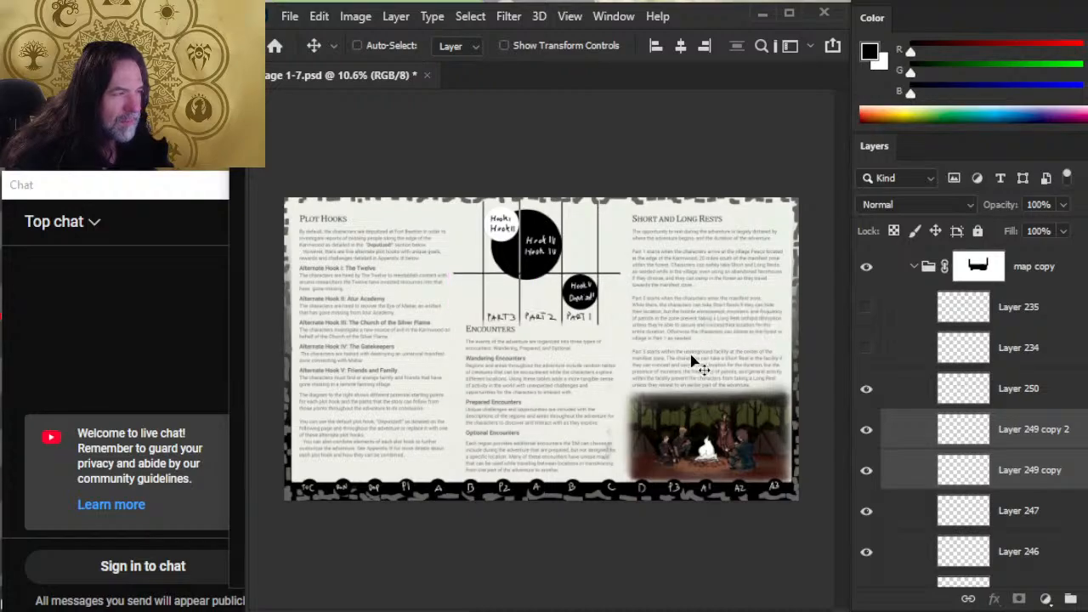
{"action": "key", "text": "ctrl+z"}
{"action": "left_click", "coordinate": [943, 438]}
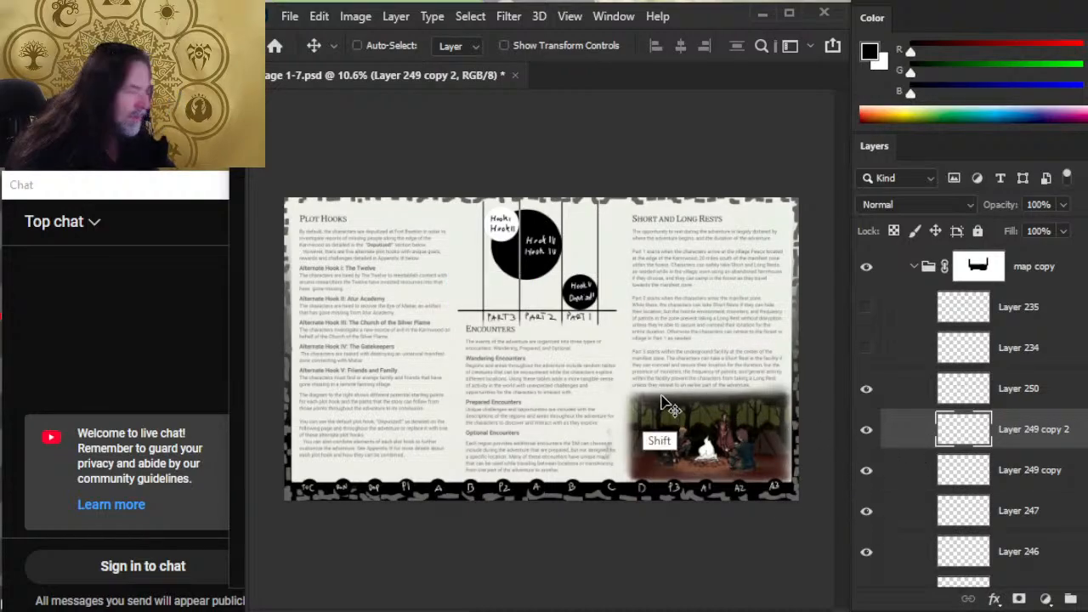
{"action": "left_click_drag", "start_coordinate": [664, 398], "coordinate": [676, 370]}
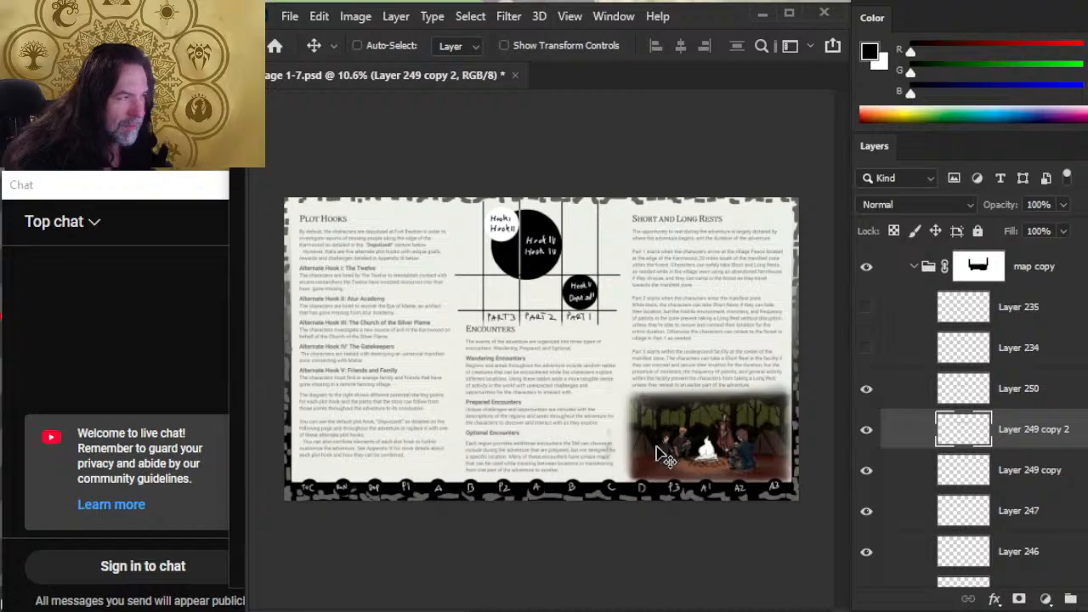
Duplicate the raised horizontal line and move the copy up across the large black circle, matching the spacing of the lines below
{"action": "right_click", "coordinate": [908, 431]}
{"action": "left_click", "coordinate": [1020, 68]}
{"action": "key", "text": "Return"}
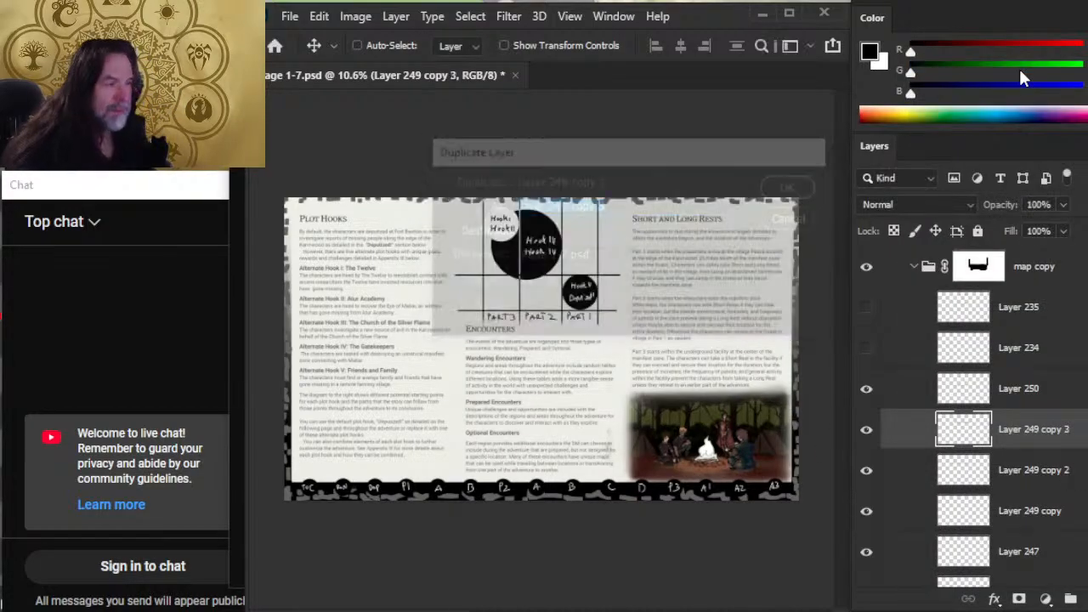
{"action": "key", "text": "shift+Up"}
{"action": "key", "text": "shift+Up"}
{"action": "key", "text": "shift+Up"}
{"action": "key", "text": "shift+Up"}
{"action": "key", "text": "shift+Up"}
{"action": "key", "text": "shift+Up"}
{"action": "key", "text": "shift+Up"}
{"action": "key", "text": "shift+Up"}
{"action": "key", "text": "shift+Up"}
{"action": "key", "text": "shift+Up"}
{"action": "key", "text": "shift+Up"}
{"action": "key", "text": "shift+Up"}
{"action": "key", "text": "shift+Up"}
{"action": "key", "text": "shift+Up"}
{"action": "key", "text": "shift+Up"}
{"action": "key", "text": "shift+Up"}
{"action": "key", "text": "shift+Up"}
{"action": "key", "text": "shift+Up"}
{"action": "key", "text": "shift+Up"}
{"action": "key", "text": "shift+Up"}
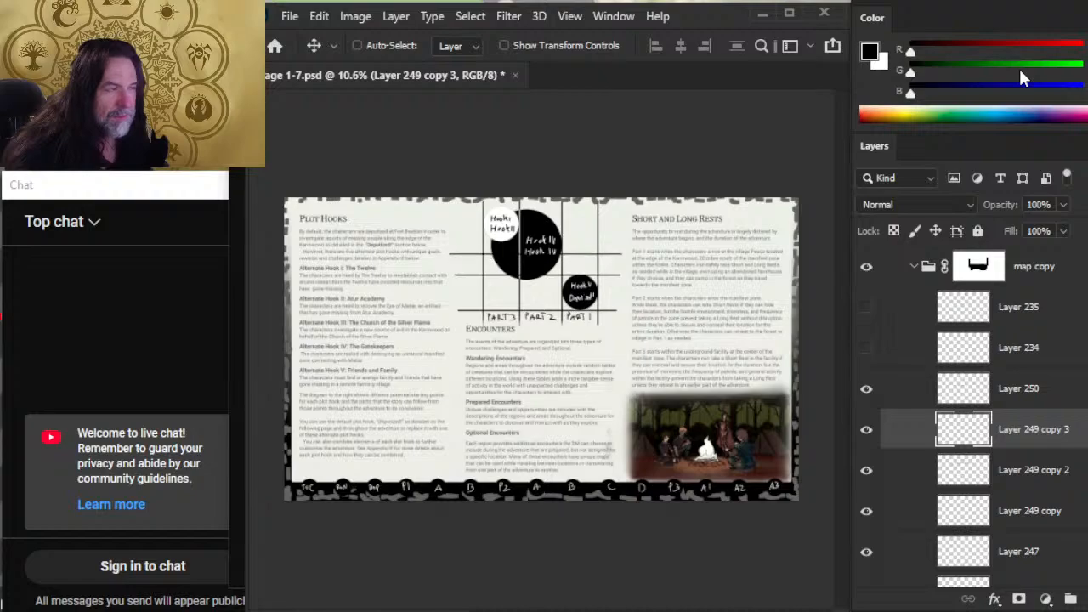
{"action": "key", "text": "shift+Up"}
{"action": "key", "text": "shift+Up"}
{"action": "key", "text": "shift+Up"}
{"action": "key", "text": "shift+Up"}
{"action": "key", "text": "shift+Up"}
{"action": "key", "text": "shift+Up"}
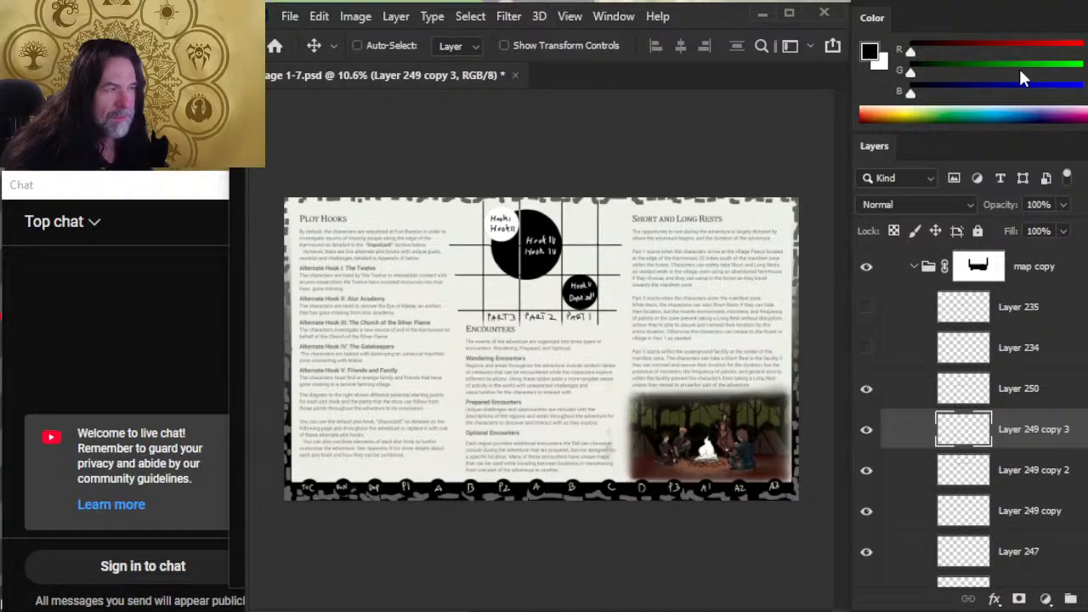
{"action": "key", "text": "shift+Up"}
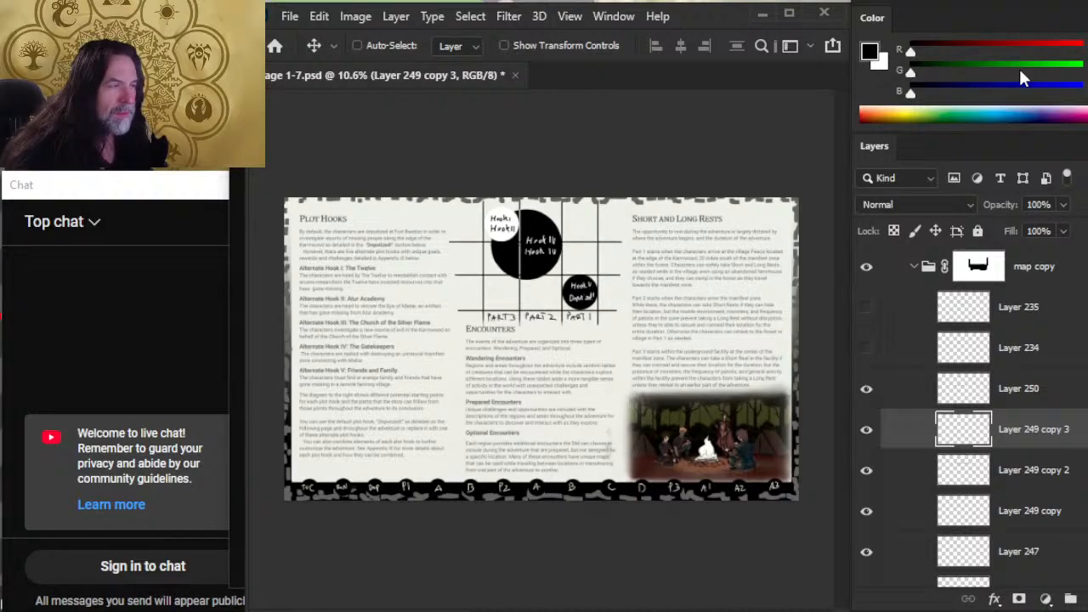
{"action": "key", "text": "shift+Up"}
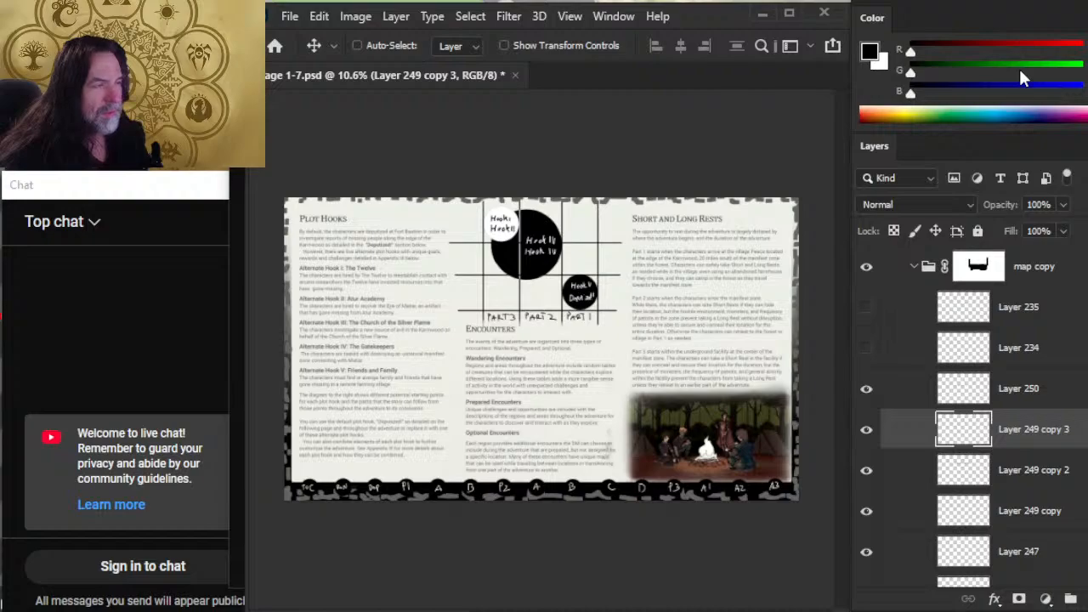
{"action": "key", "text": "shift+Up"}
{"action": "key", "text": "shift+Up"}
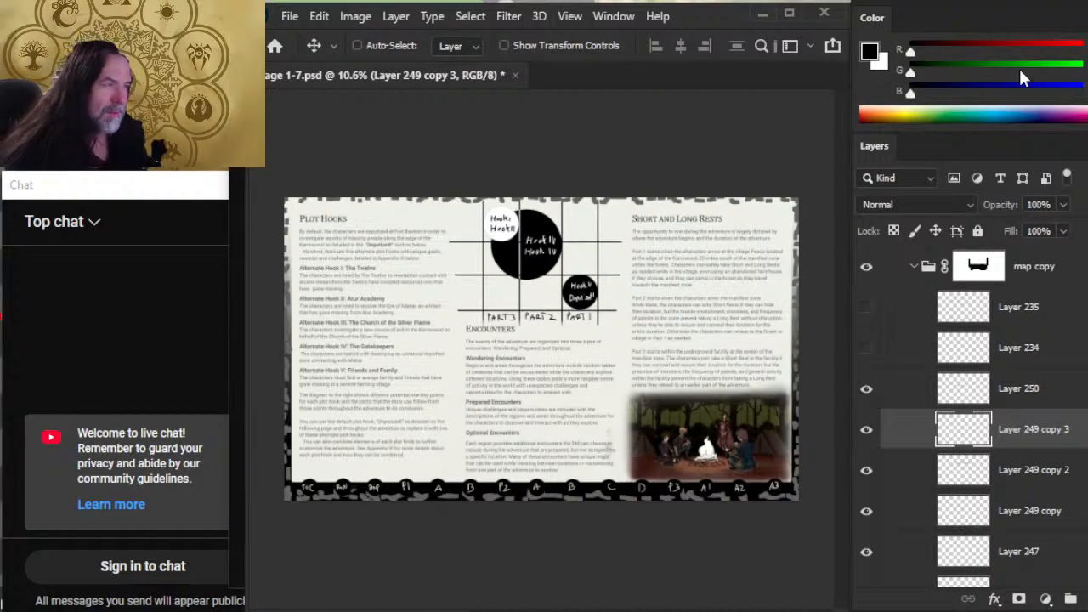
{"action": "key", "text": "shift+Up"}
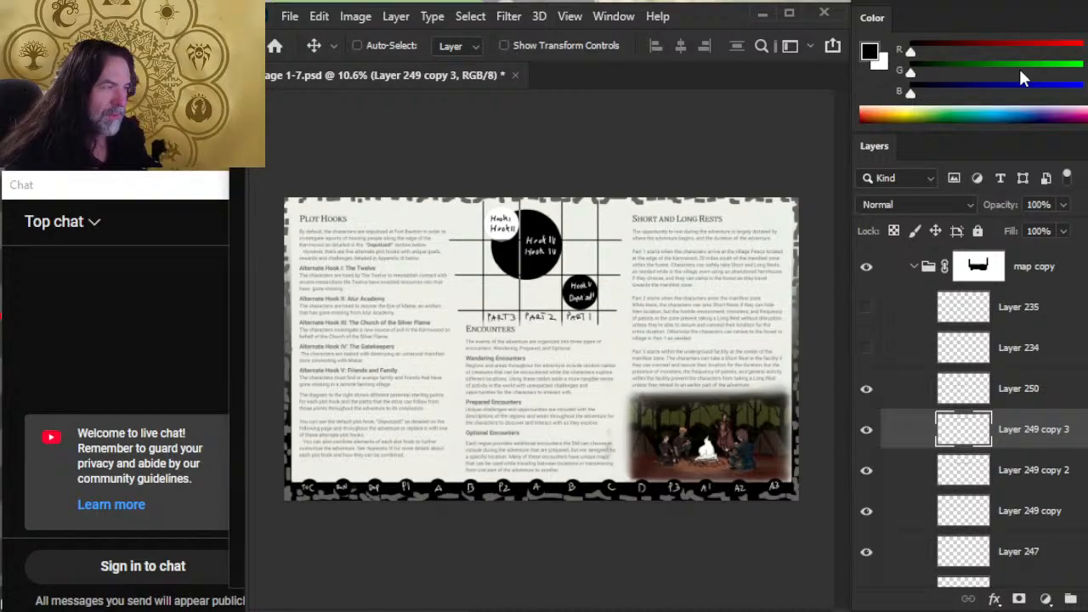
Duplicate the upper horizontal line and move the copy up to the top of the diagram, just above the circles
{"action": "right_click", "coordinate": [923, 429]}
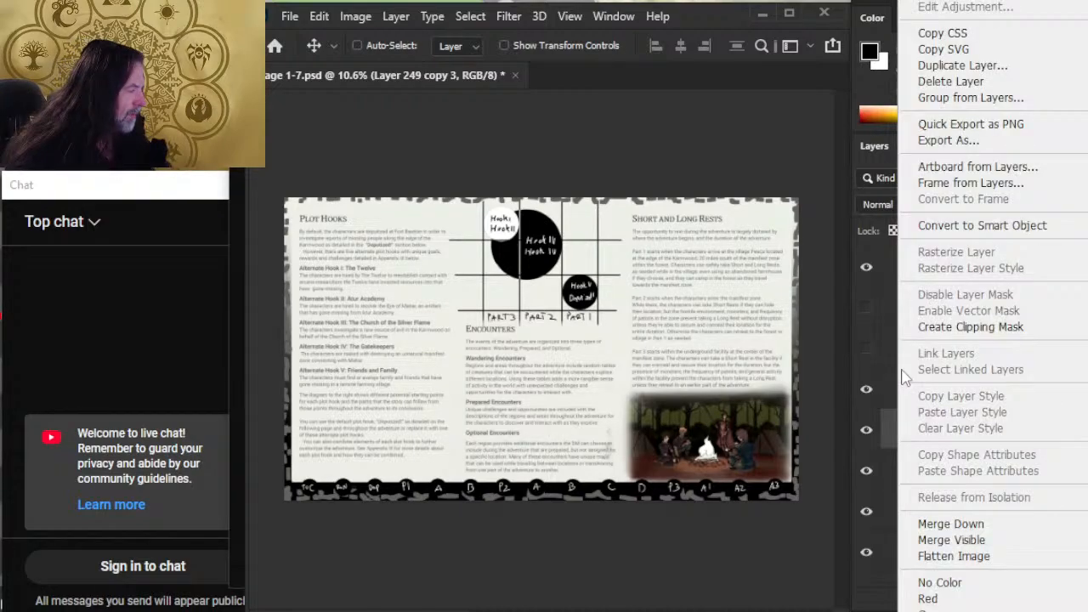
{"action": "left_click", "coordinate": [970, 65]}
{"action": "key", "text": "Return"}
{"action": "key", "text": "shift+Up"}
{"action": "key", "text": "shift+Up"}
{"action": "key", "text": "shift+Up"}
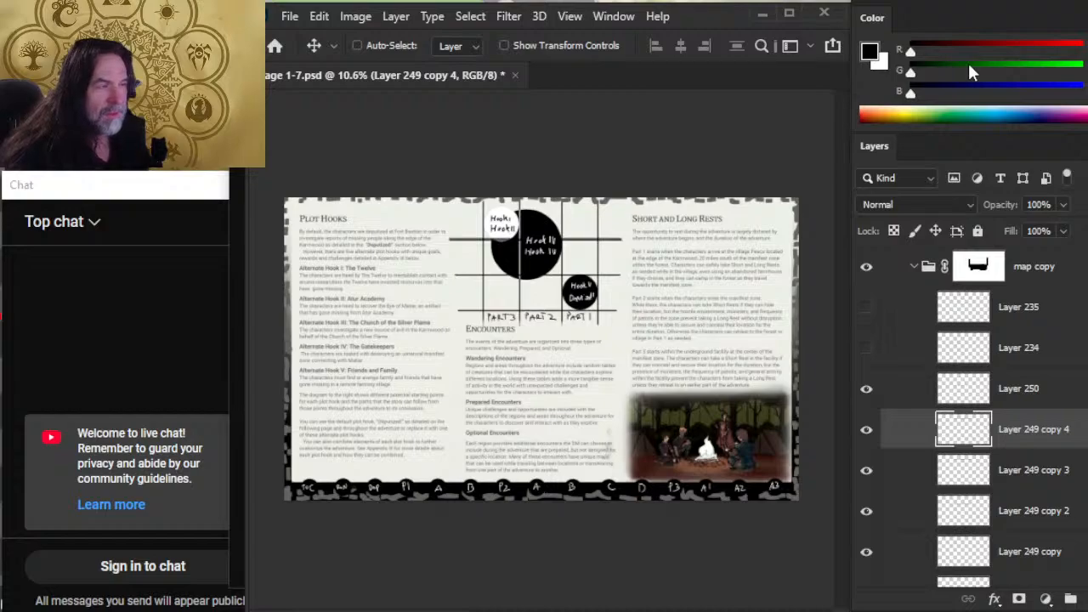
{"action": "key", "text": "shift+Up"}
{"action": "key", "text": "shift+Up"}
{"action": "key", "text": "shift+Up"}
{"action": "key", "text": "shift+Up"}
{"action": "key", "text": "shift+Up"}
{"action": "key", "text": "shift+Up"}
{"action": "key", "text": "shift+Up"}
{"action": "key", "text": "shift+Up"}
{"action": "key", "text": "shift+Up"}
{"action": "key", "text": "shift+Up"}
{"action": "key", "text": "shift+Up"}
{"action": "key", "text": "shift+Up"}
{"action": "key", "text": "shift+Up"}
{"action": "key", "text": "shift+Up"}
{"action": "key", "text": "shift+Up"}
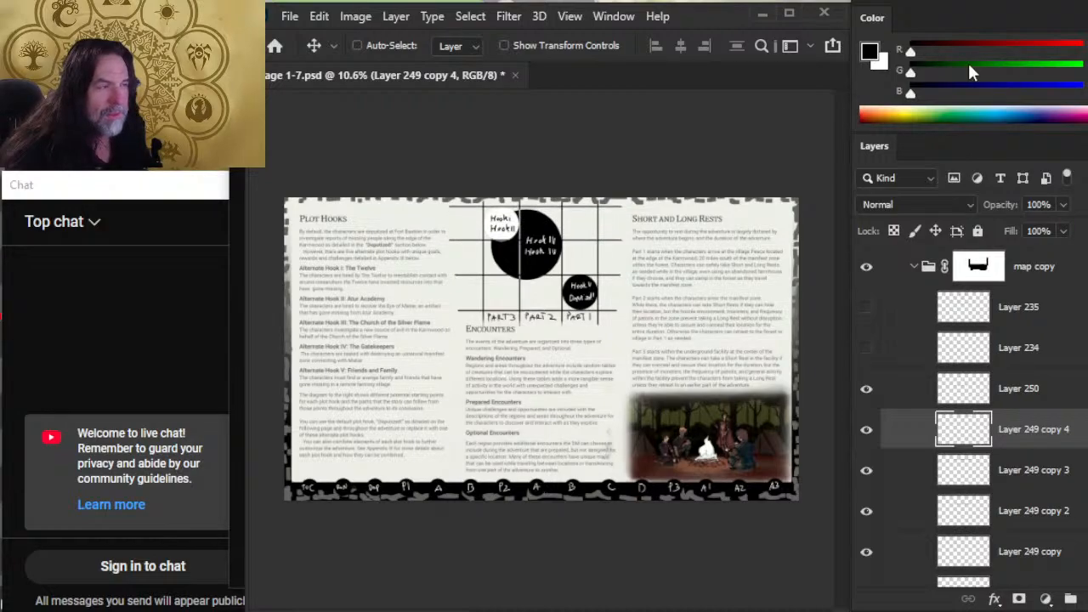
{"action": "key", "text": "shift+Up"}
{"action": "key", "text": "shift+Up"}
{"action": "key", "text": "shift+Up"}
{"action": "key", "text": "shift+Up"}
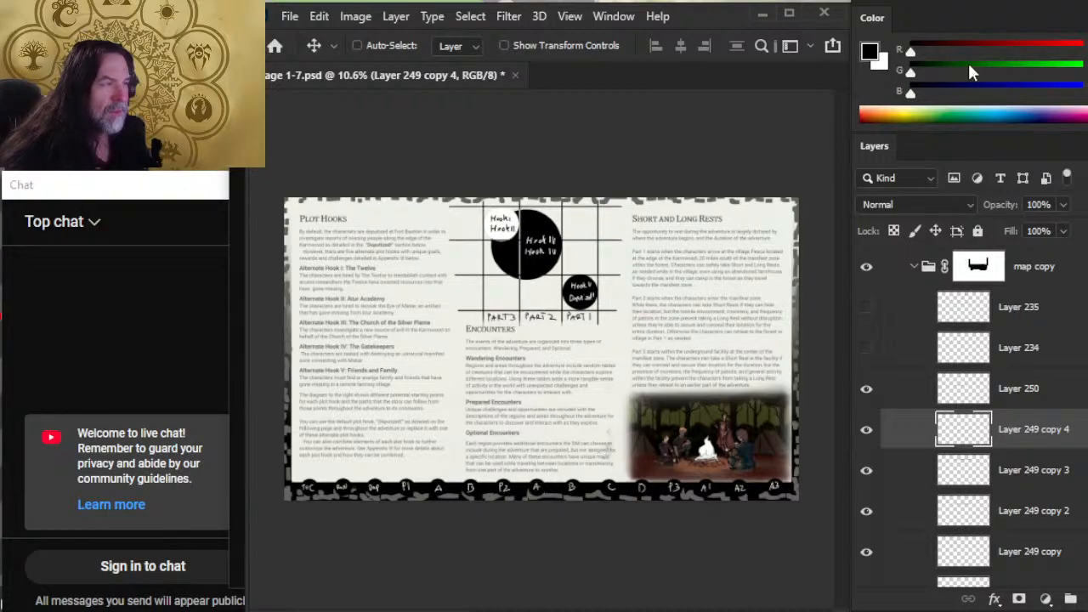
{"action": "key", "text": "shift+Up"}
{"action": "key", "text": "shift+Up"}
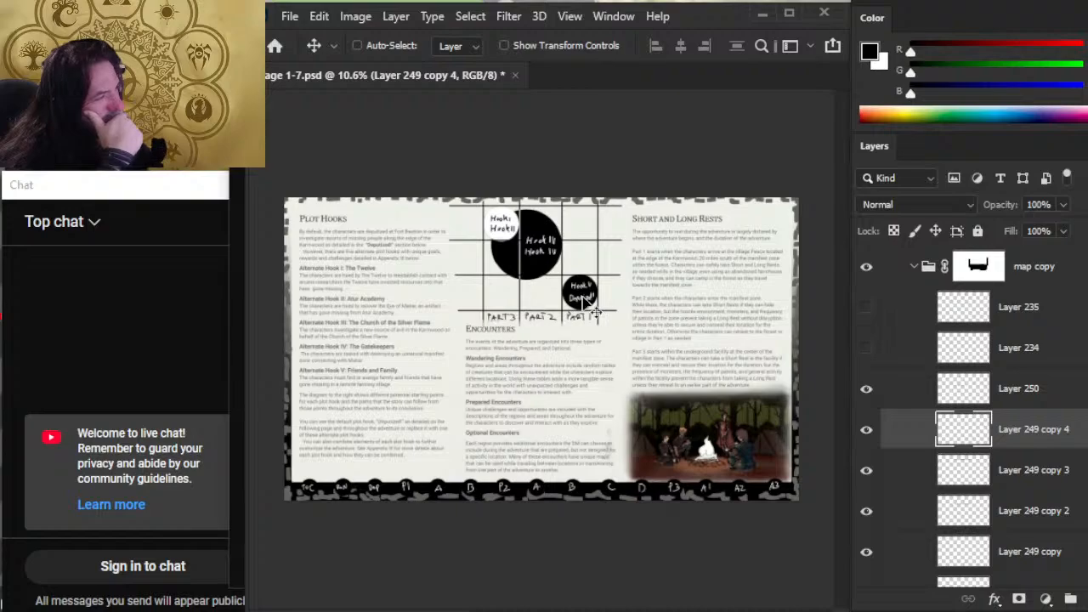
Free Transform the map copy group, scaling the whole diagram down proportionally to about 96.6%
{"action": "left_click", "coordinate": [893, 281]}
{"action": "key", "text": "l"}
{"action": "right_click", "coordinate": [545, 318]}
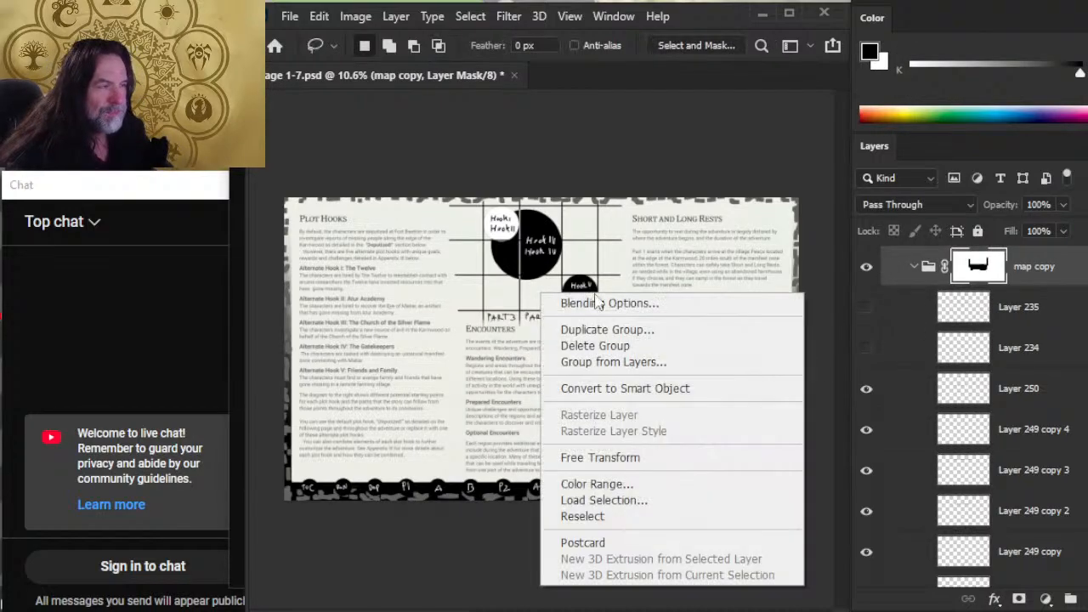
{"action": "left_click", "coordinate": [646, 459]}
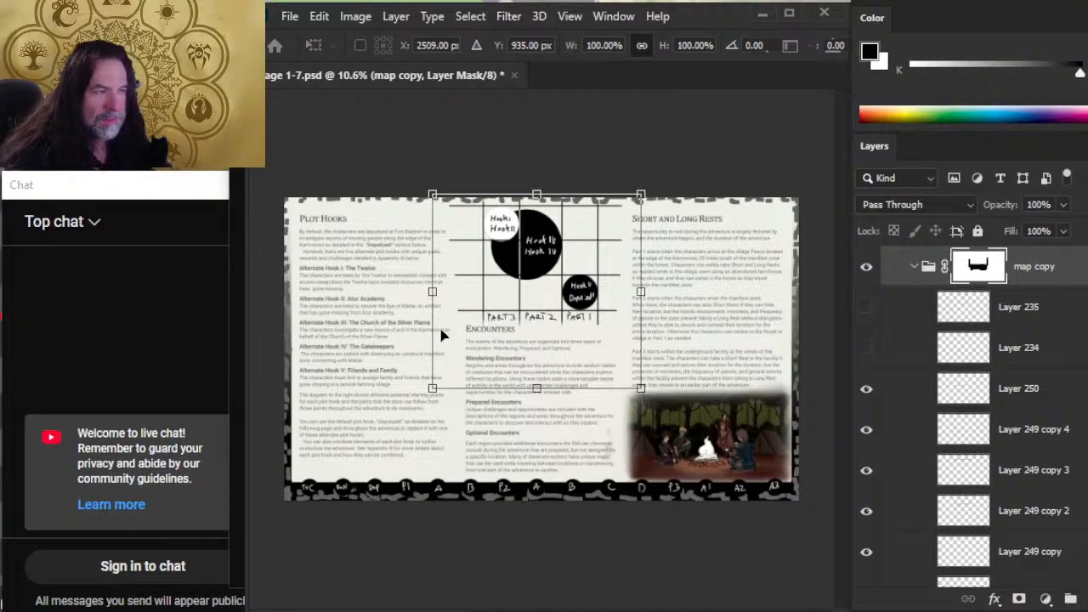
{"action": "left_click_drag", "start_coordinate": [432, 389], "coordinate": [439, 382]}
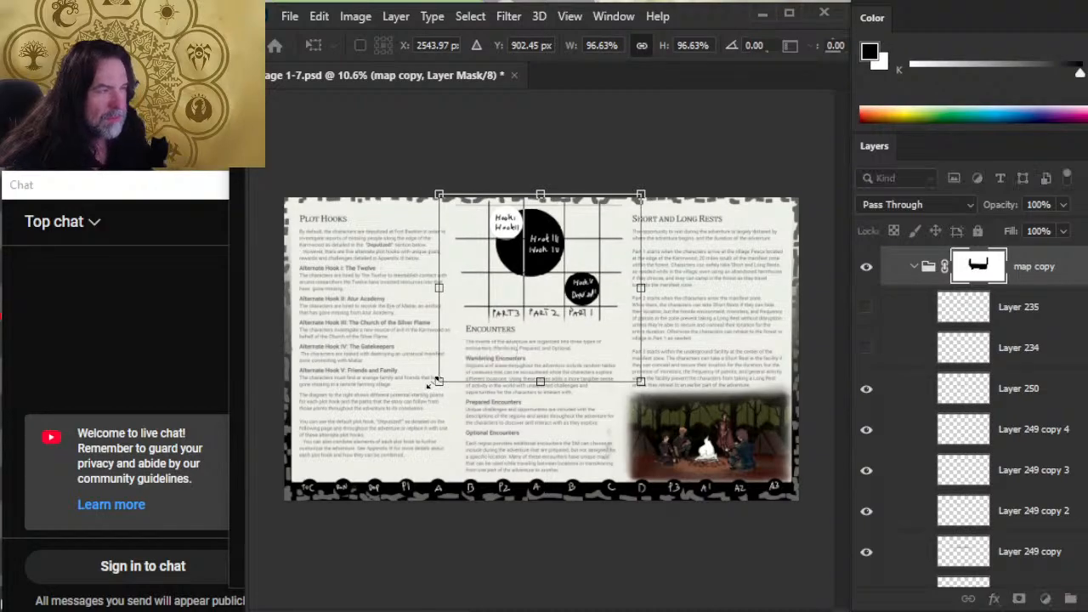
{"action": "key", "text": "Return"}
Nudge the scaled map copy group slightly down, away from the page's top border
{"action": "key", "text": "v"}
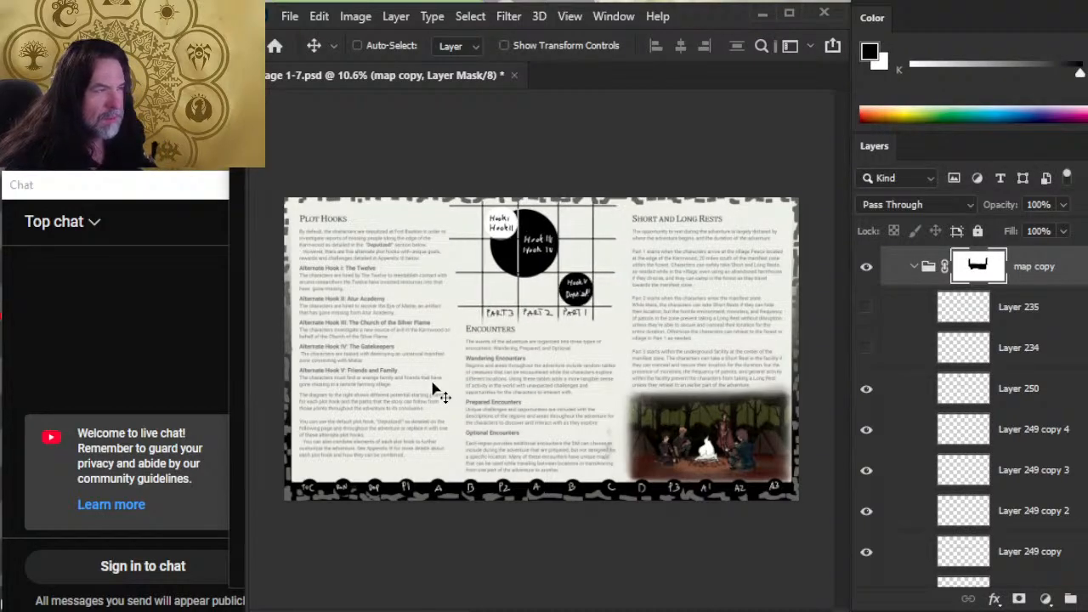
{"action": "key", "text": "shift+Down"}
{"action": "key", "text": "shift+Down"}
{"action": "key", "text": "shift+Down"}
{"action": "key", "text": "shift+Down"}
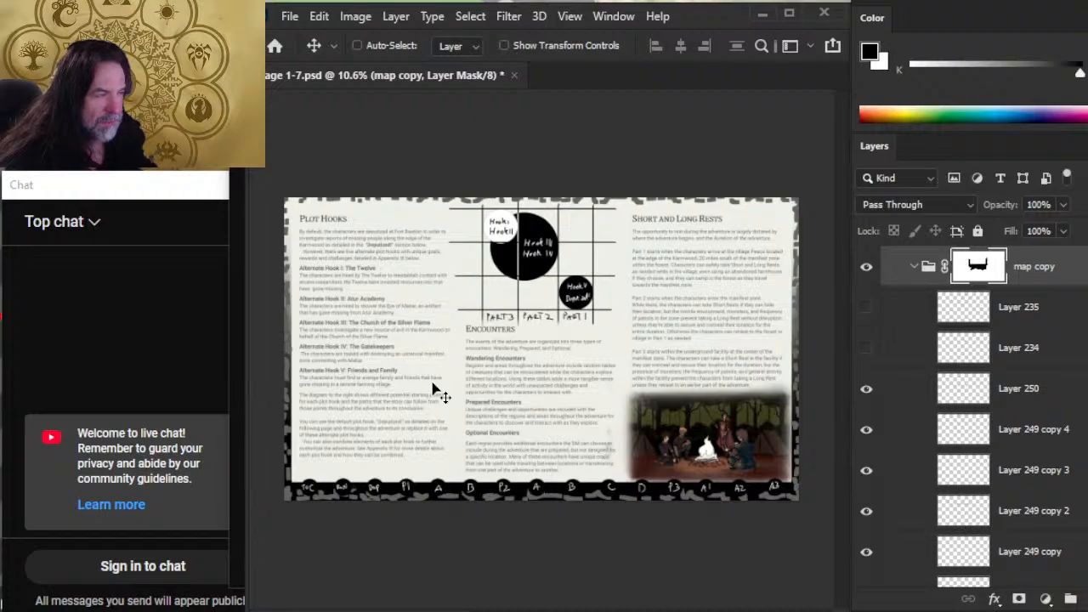
Nudge the map copy group slightly up, then use Free Transform to scale the diagram down a little from its upper-left corner
{"action": "key", "text": "shift+Up"}
{"action": "key", "text": "shift+Up"}
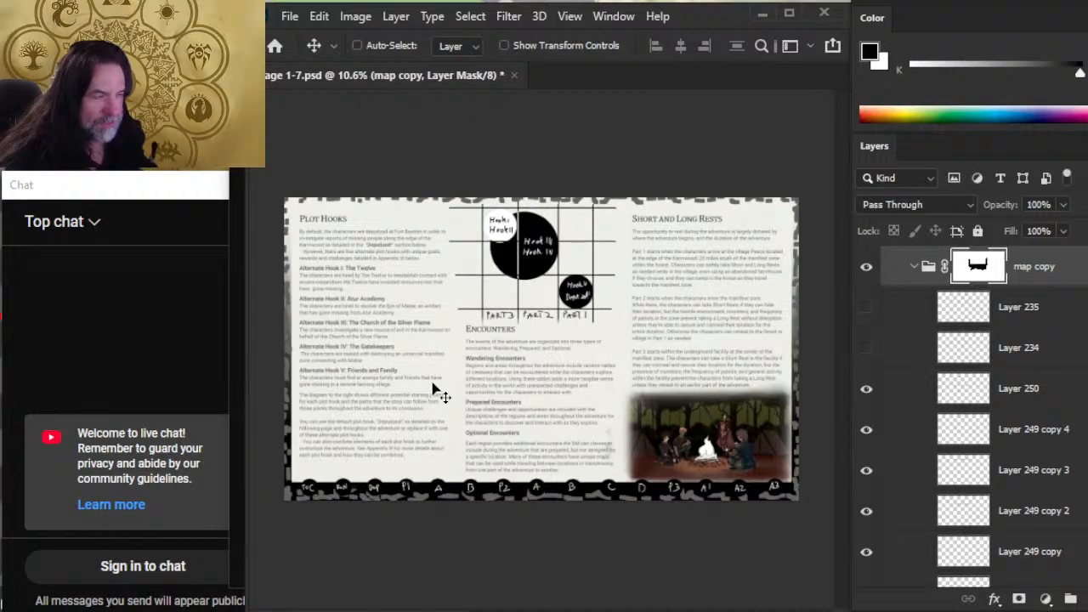
{"action": "key", "text": "l"}
{"action": "right_click", "coordinate": [452, 318]}
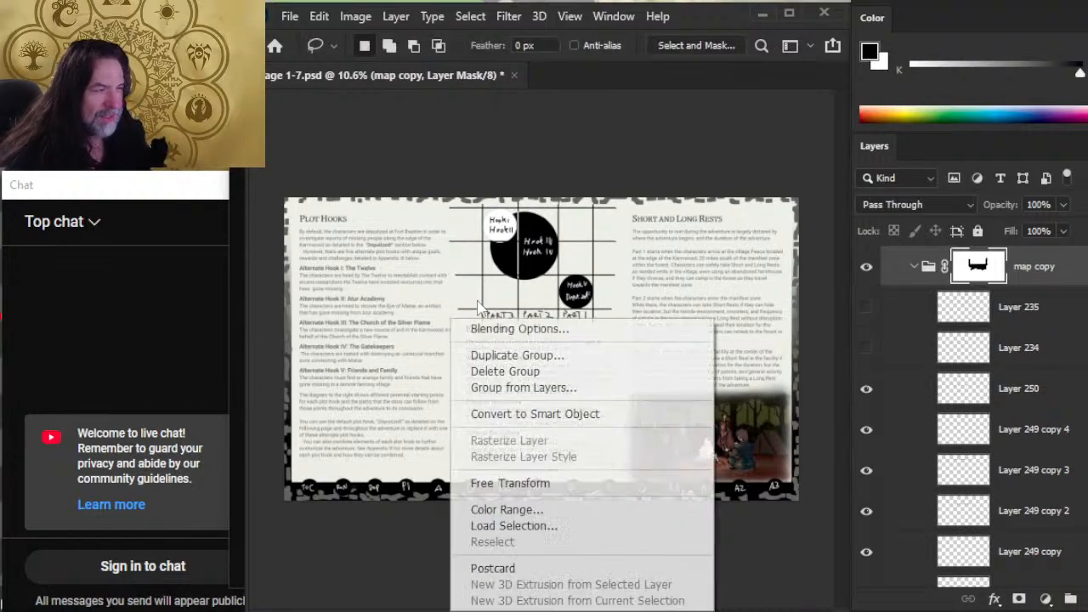
{"action": "left_click", "coordinate": [522, 483]}
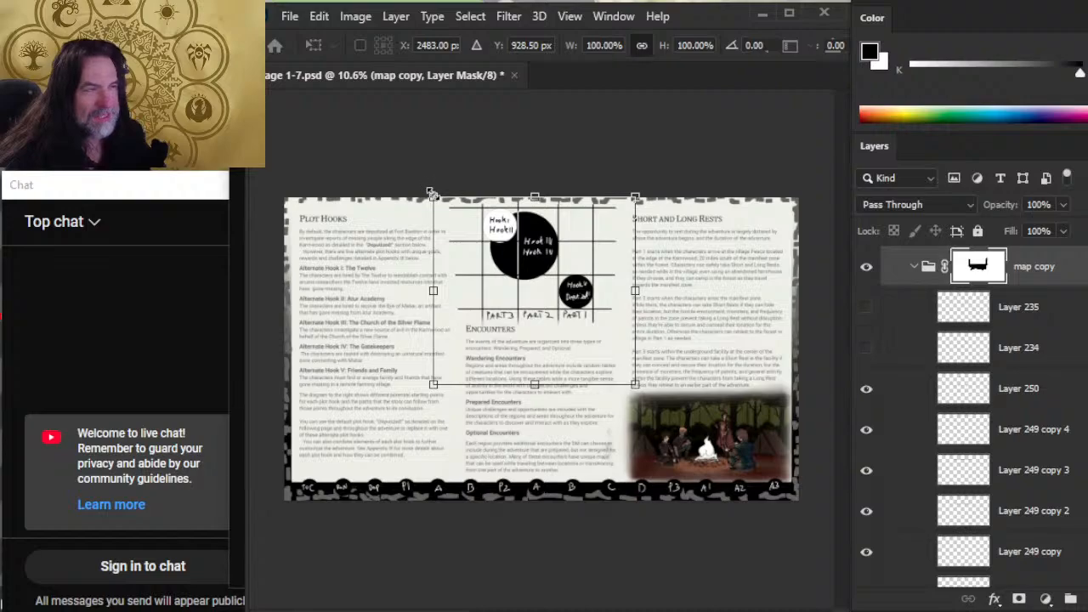
{"action": "left_click_drag", "start_coordinate": [431, 193], "coordinate": [435, 208]}
{"action": "key", "text": "Return"}
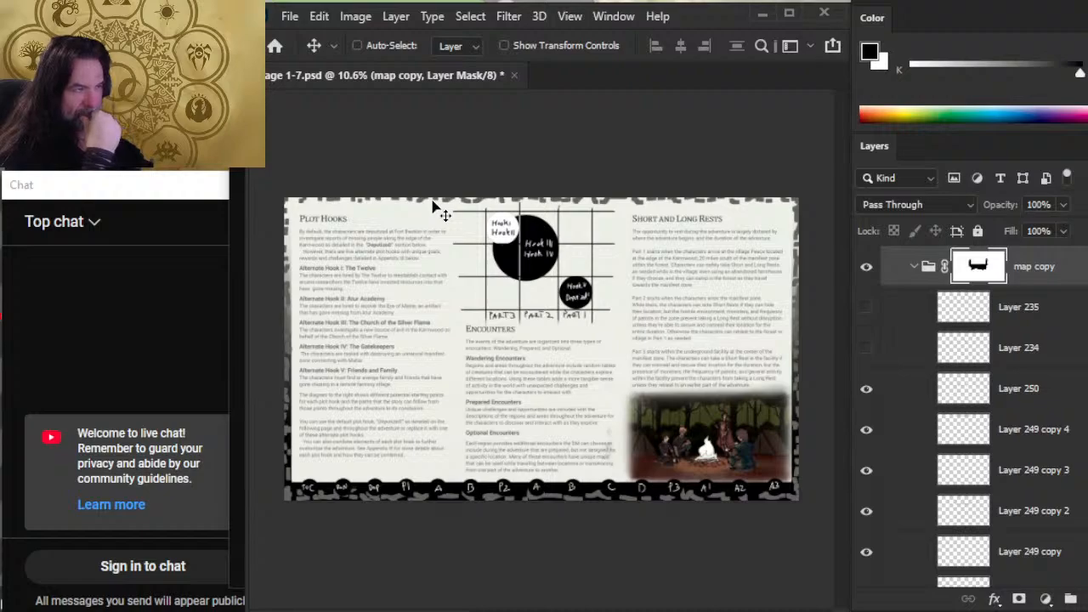
Paint black on the map copy mask to trim the outer ends of the horizontal lines, then shift the group slightly right
{"action": "key", "text": "b"}
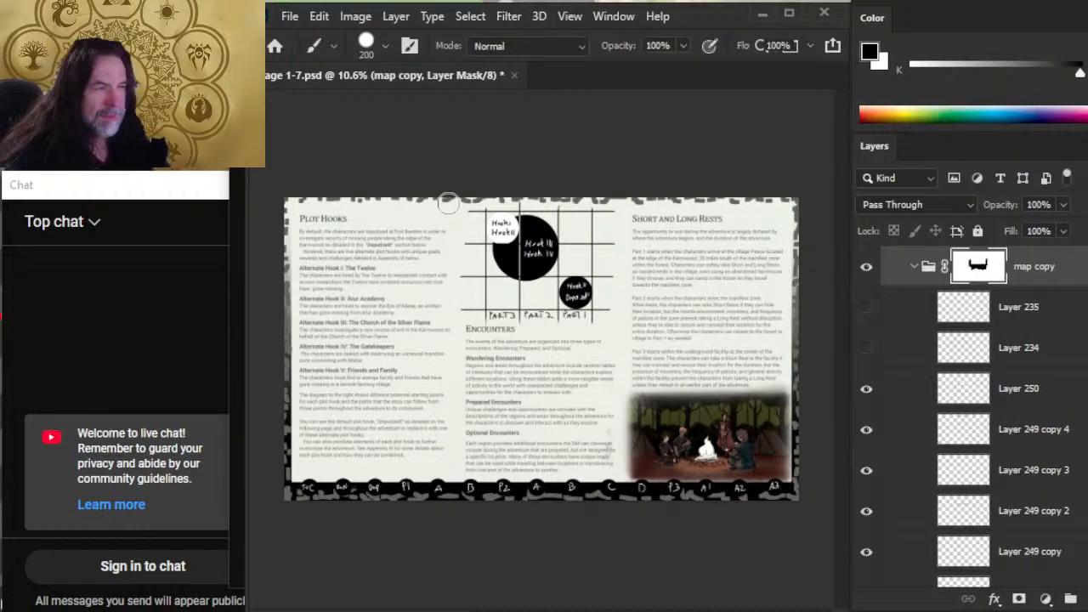
{"action": "left_click_drag", "start_coordinate": [614, 320], "coordinate": [626, 195]}
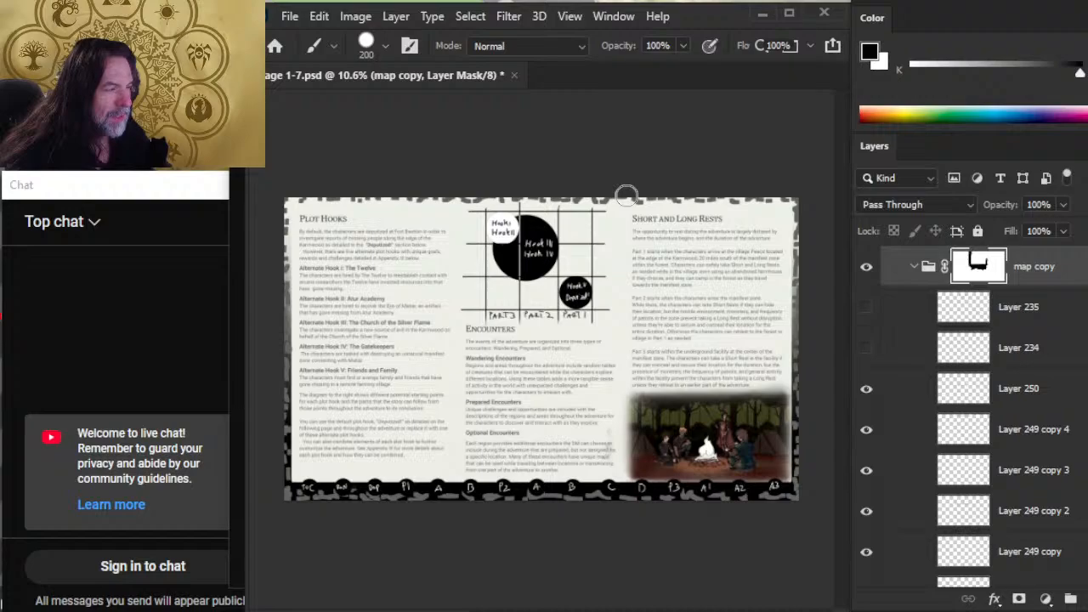
{"action": "key", "text": "v"}
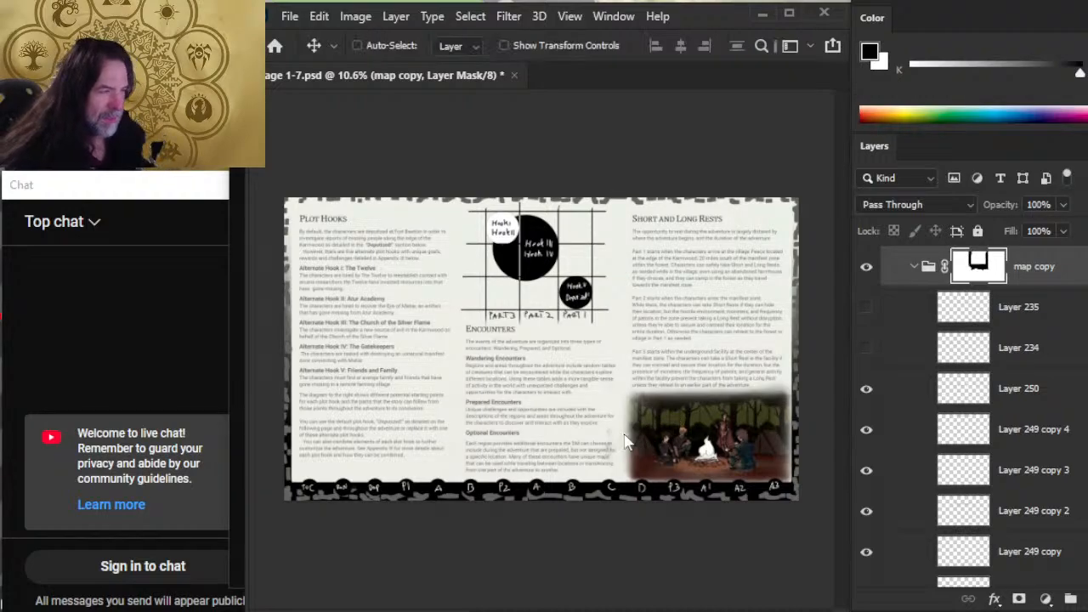
{"action": "left_click_drag", "start_coordinate": [624, 440], "coordinate": [626, 440]}
{"action": "key", "text": "b"}
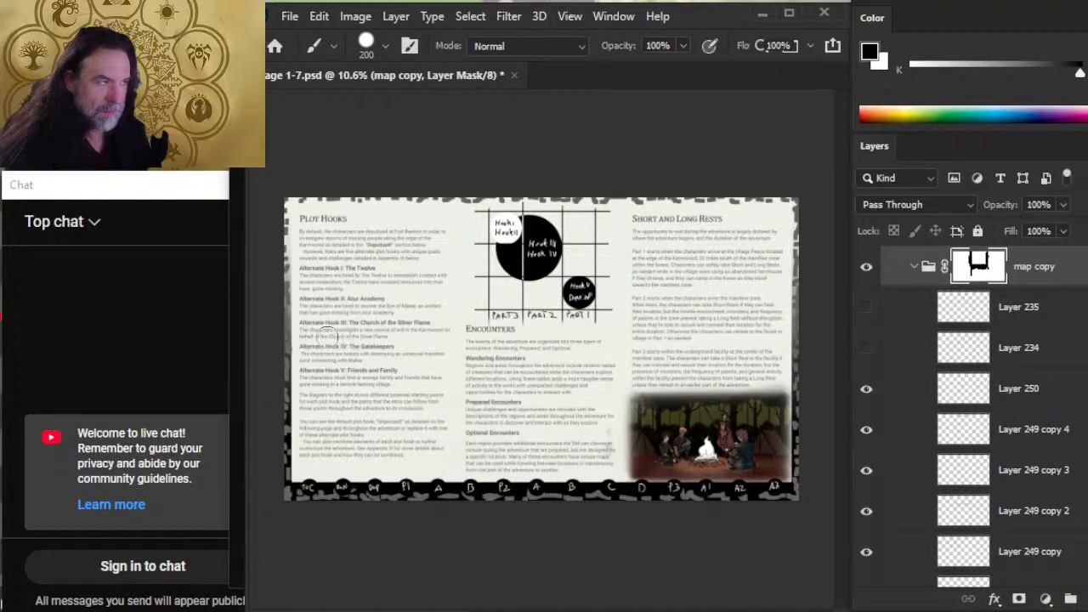
Examine the diagram up close and read the Plot Hooks column from its introduction to the closing paragraphs about combining hooks
{"action": "scroll", "coordinate": [969, 416], "scroll_direction": "down", "scroll_amount": 5}
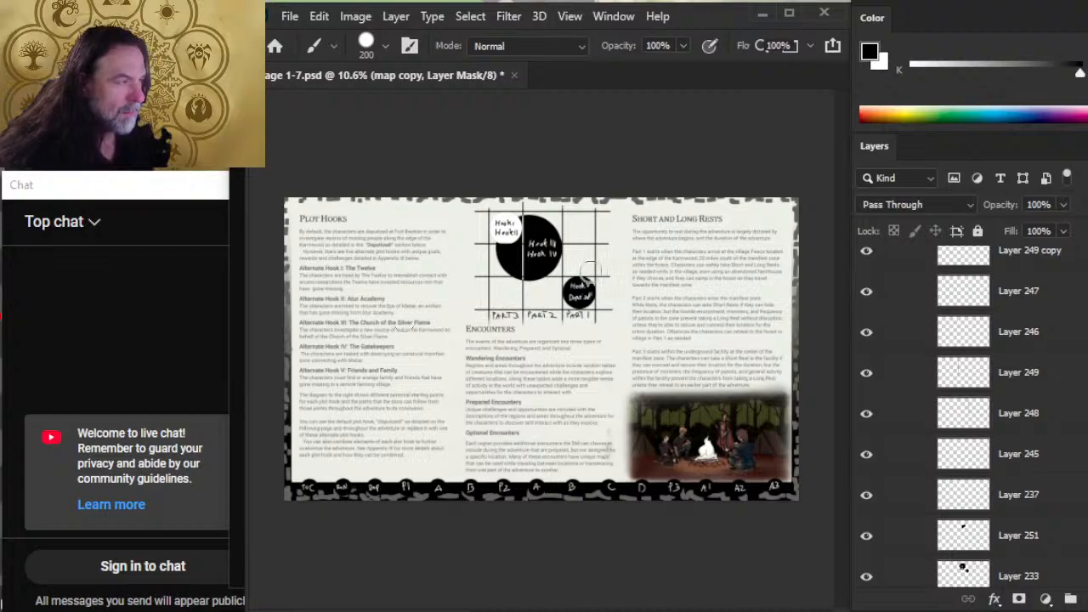
{"action": "key", "text": "z"}
{"action": "left_click", "coordinate": [588, 258]}
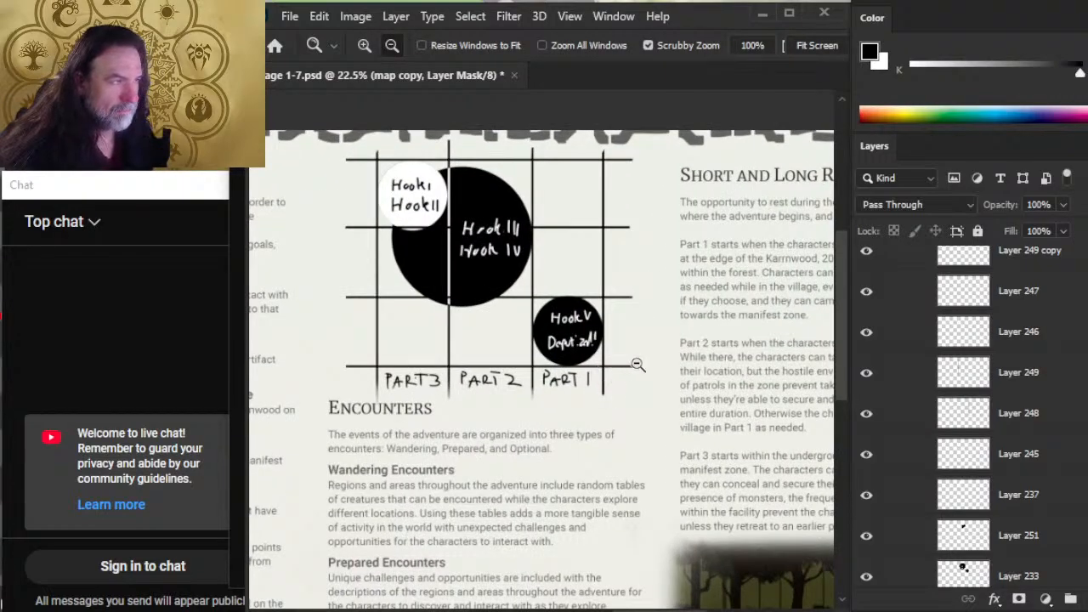
{"action": "left_click_drag", "start_coordinate": [633, 364], "coordinate": [582, 352]}
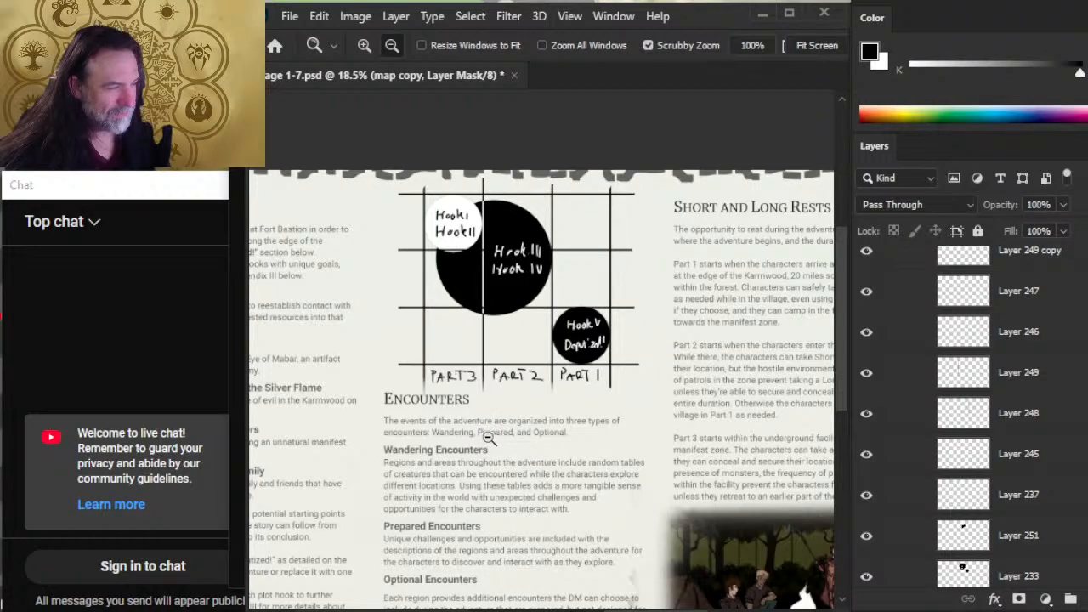
{"action": "left_click_drag", "start_coordinate": [364, 334], "coordinate": [601, 398]}
{"action": "left_click_drag", "start_coordinate": [413, 350], "coordinate": [525, 361]}
{"action": "scroll", "coordinate": [567, 377], "scroll_direction": "down", "scroll_amount": 1}
{"action": "left_click_drag", "start_coordinate": [628, 375], "coordinate": [562, 369]}
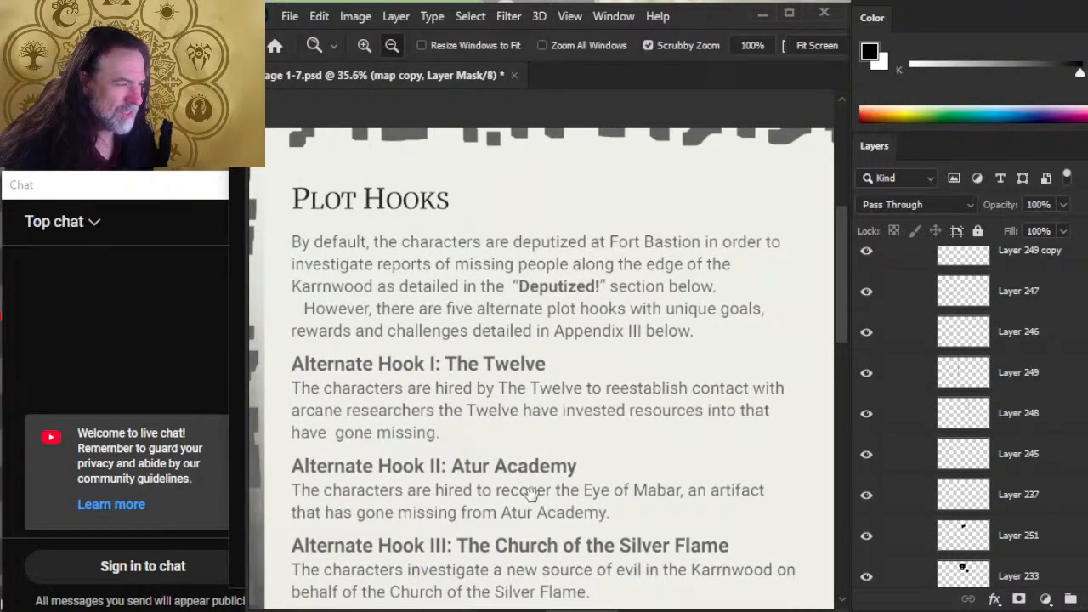
{"action": "left_click_drag", "start_coordinate": [521, 508], "coordinate": [517, 403]}
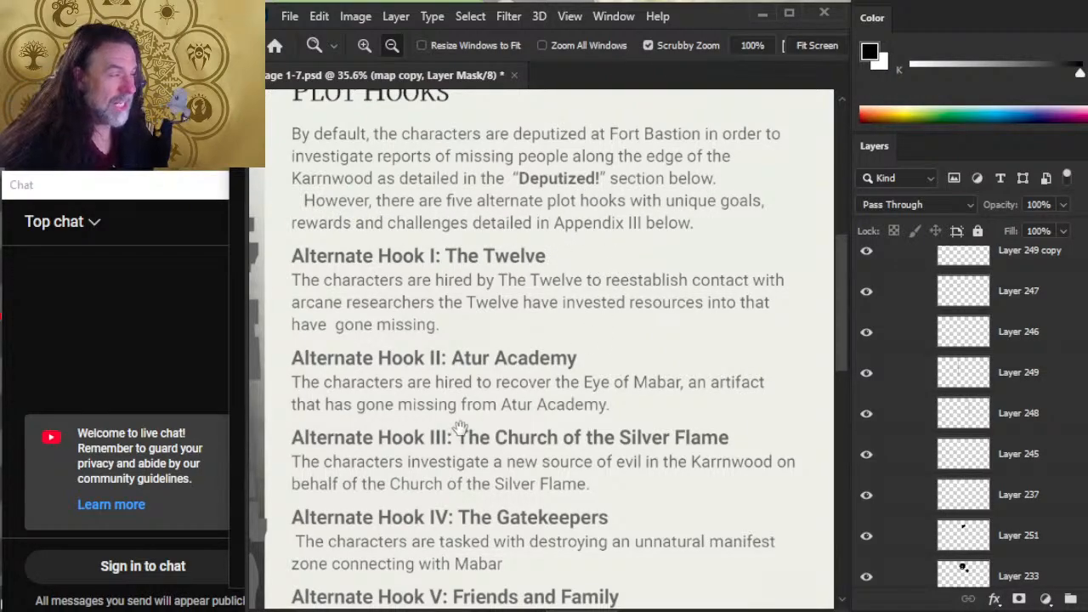
{"action": "scroll", "coordinate": [459, 425], "scroll_direction": "down", "scroll_amount": 5}
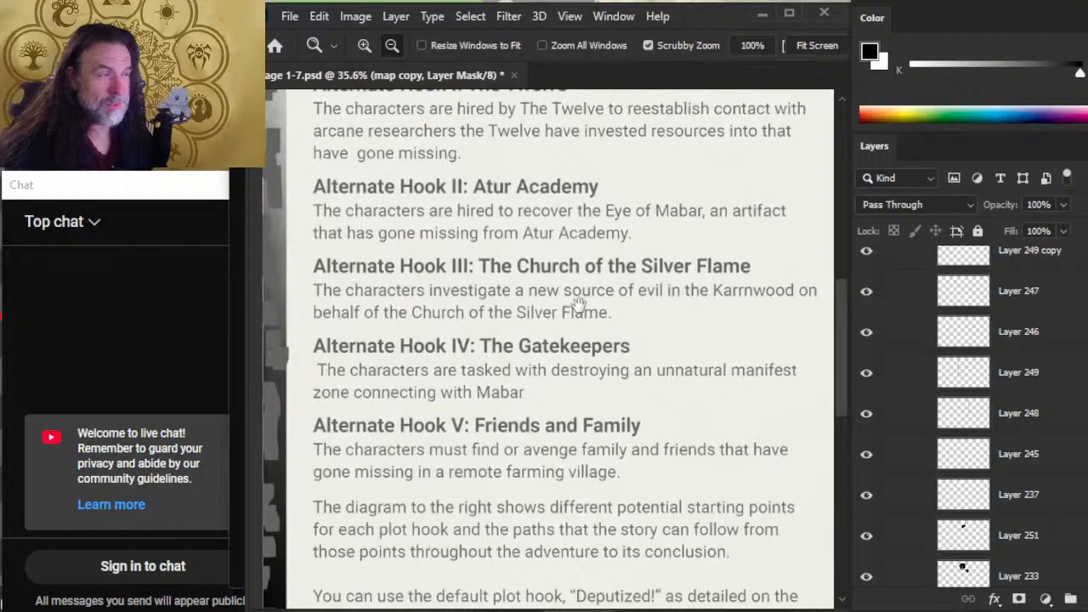
{"action": "left_click_drag", "start_coordinate": [578, 303], "coordinate": [553, 308]}
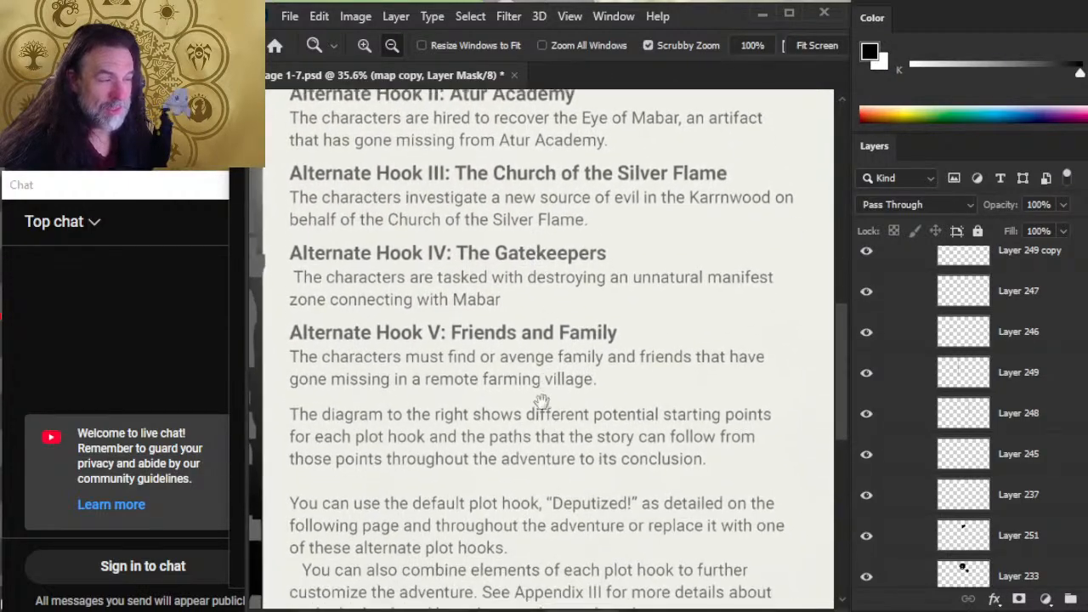
{"action": "scroll", "coordinate": [548, 416], "scroll_direction": "down", "scroll_amount": 2}
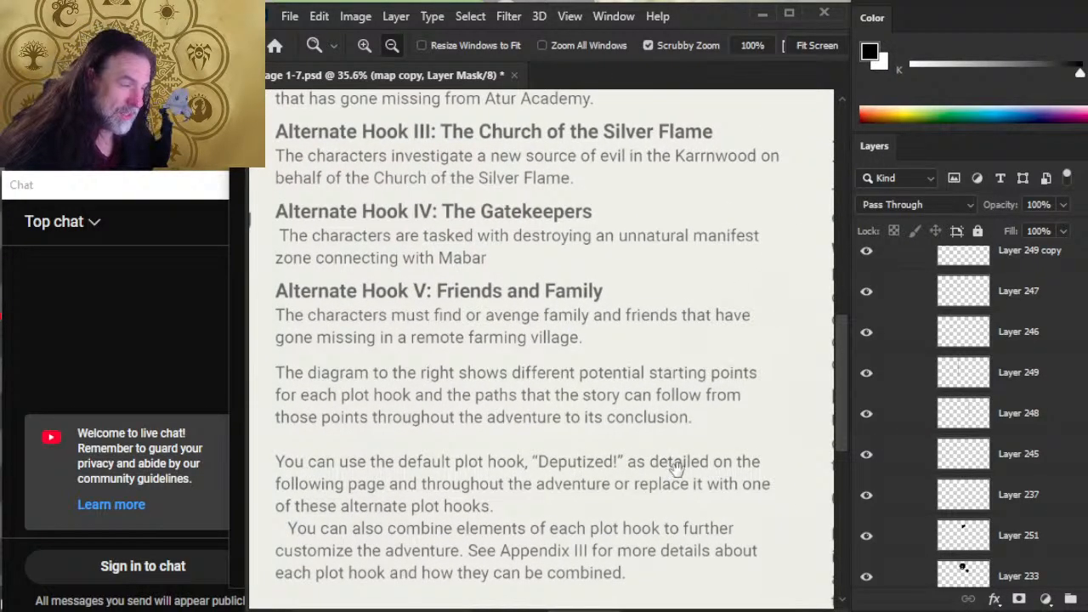
{"action": "left_click_drag", "start_coordinate": [678, 470], "coordinate": [700, 465]}
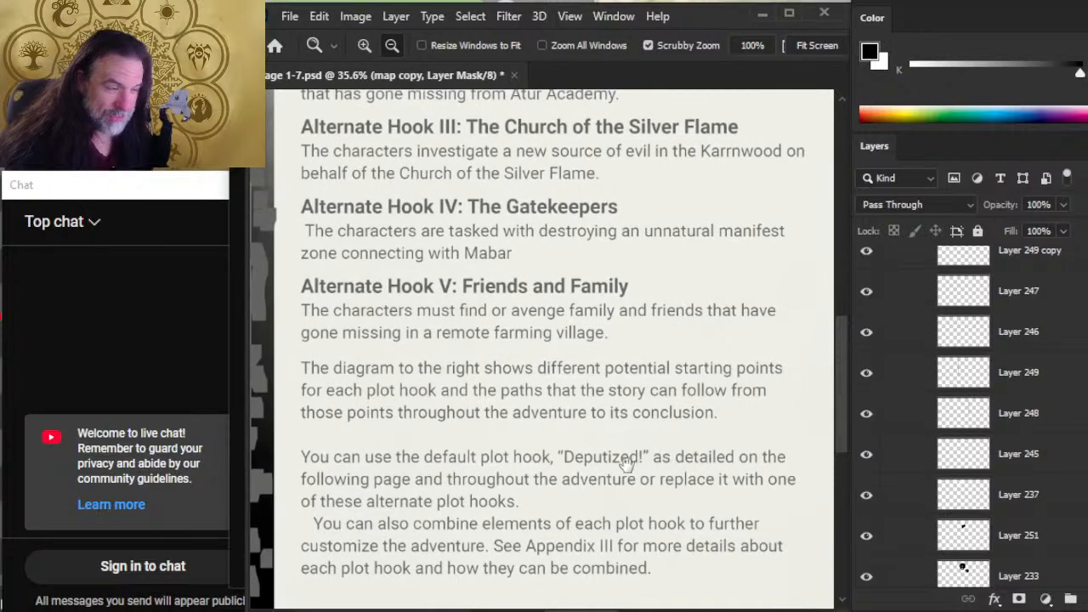
{"action": "left_click_drag", "start_coordinate": [625, 459], "coordinate": [631, 429]}
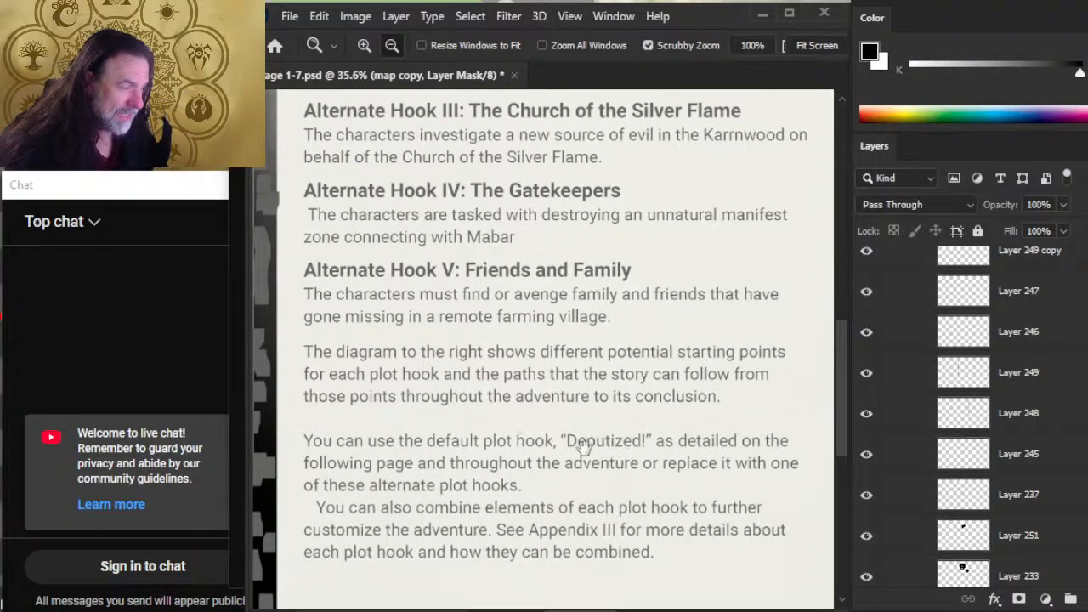
{"action": "left_click_drag", "start_coordinate": [544, 302], "coordinate": [539, 479]}
{"action": "left_click_drag", "start_coordinate": [568, 220], "coordinate": [578, 314]}
{"action": "left_click_drag", "start_coordinate": [584, 208], "coordinate": [540, 322]}
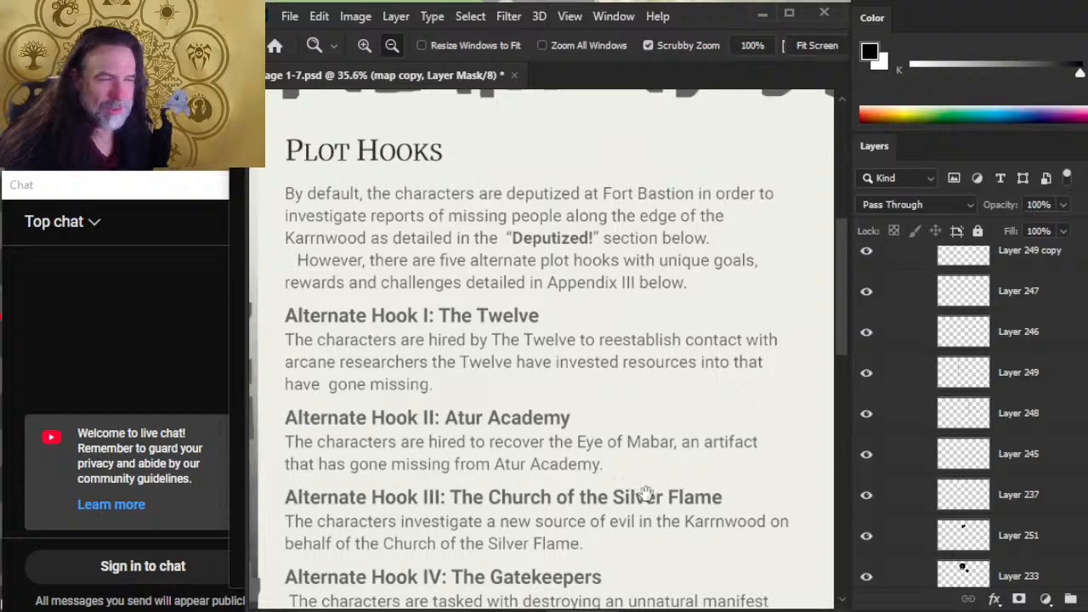
{"action": "left_click_drag", "start_coordinate": [646, 493], "coordinate": [664, 392]}
{"action": "left_click_drag", "start_coordinate": [639, 503], "coordinate": [639, 269]}
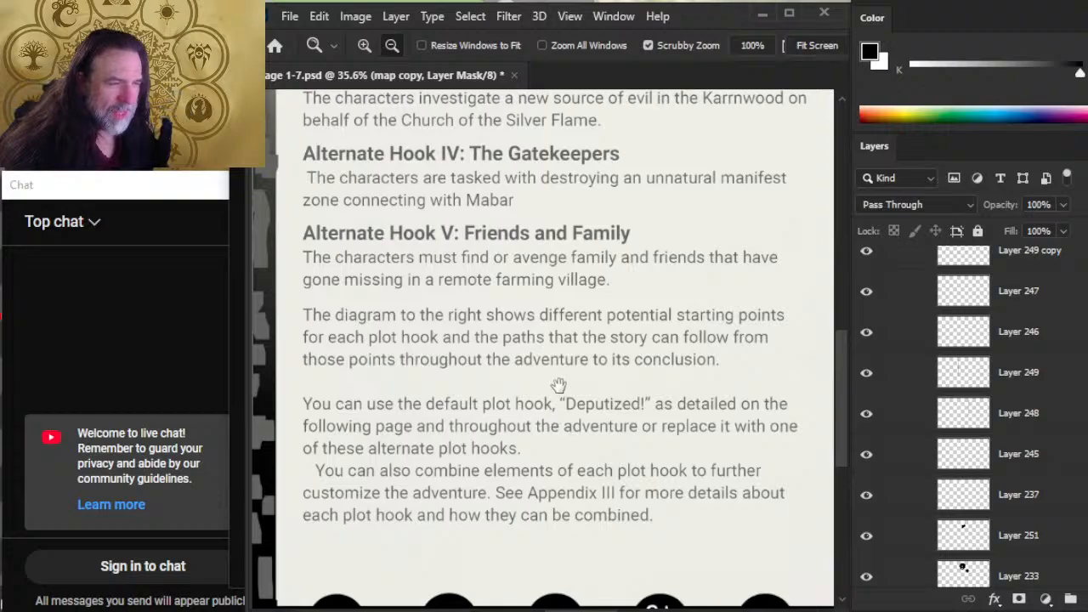
{"action": "left_click_drag", "start_coordinate": [685, 466], "coordinate": [627, 408]}
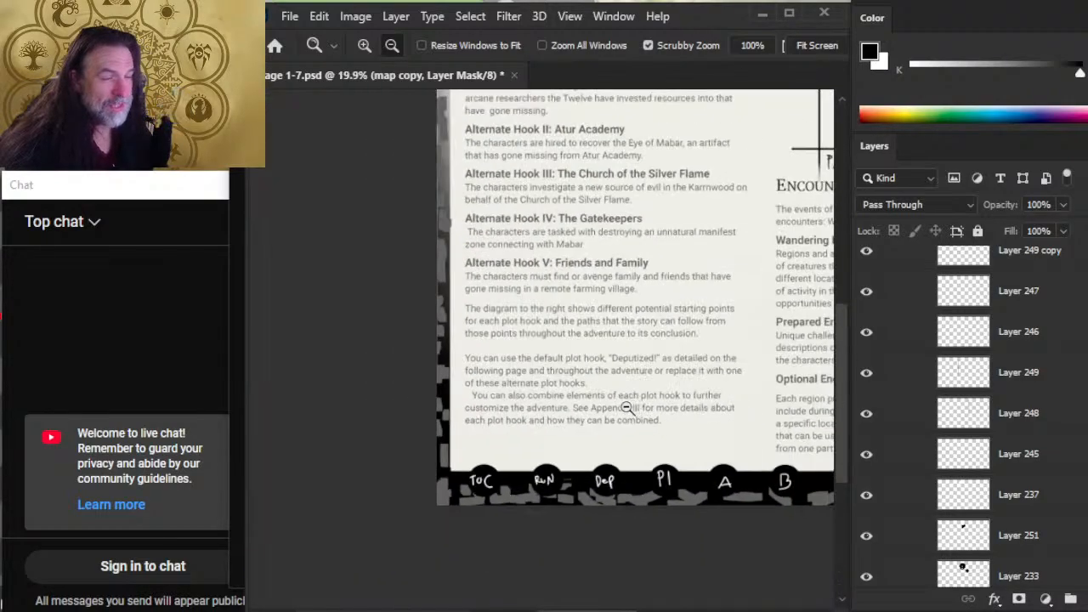
{"action": "scroll", "coordinate": [627, 339], "scroll_direction": "up", "scroll_amount": 2}
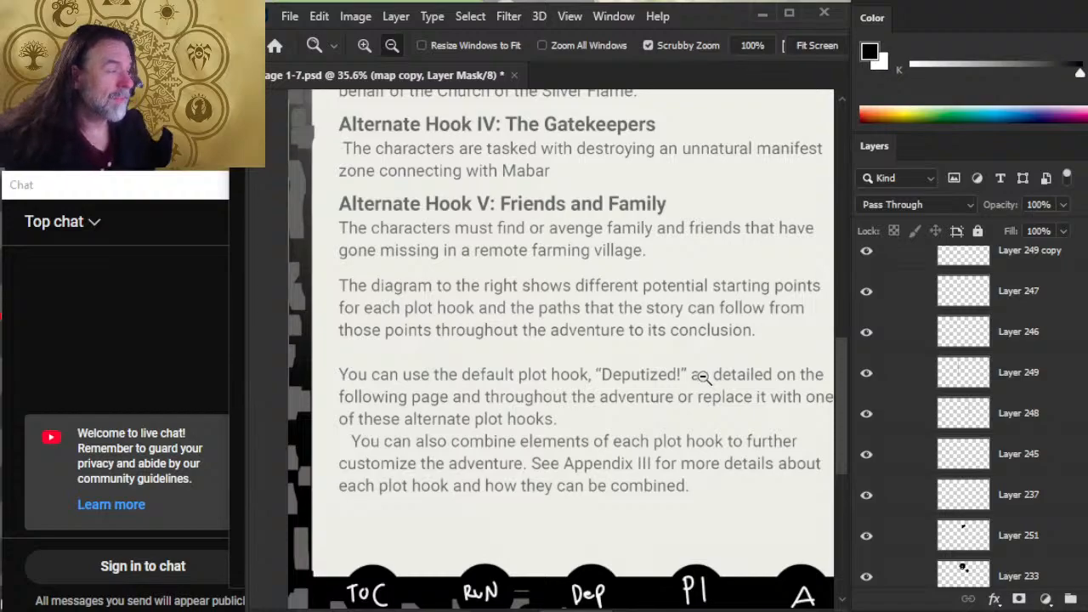
Review the diagram against the Plot Hooks text, briefly hiding and reshowing Layer 250 to check the handwritten labels
{"action": "left_click_drag", "start_coordinate": [636, 289], "coordinate": [493, 330]}
{"action": "left_click_drag", "start_coordinate": [523, 246], "coordinate": [505, 284]}
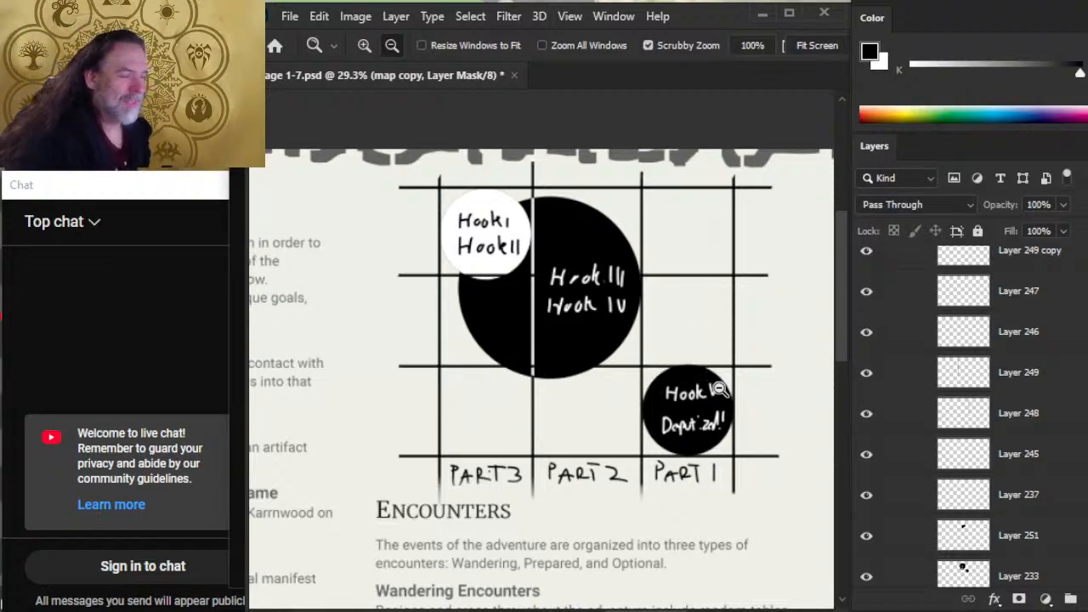
{"action": "left_click", "coordinate": [681, 386]}
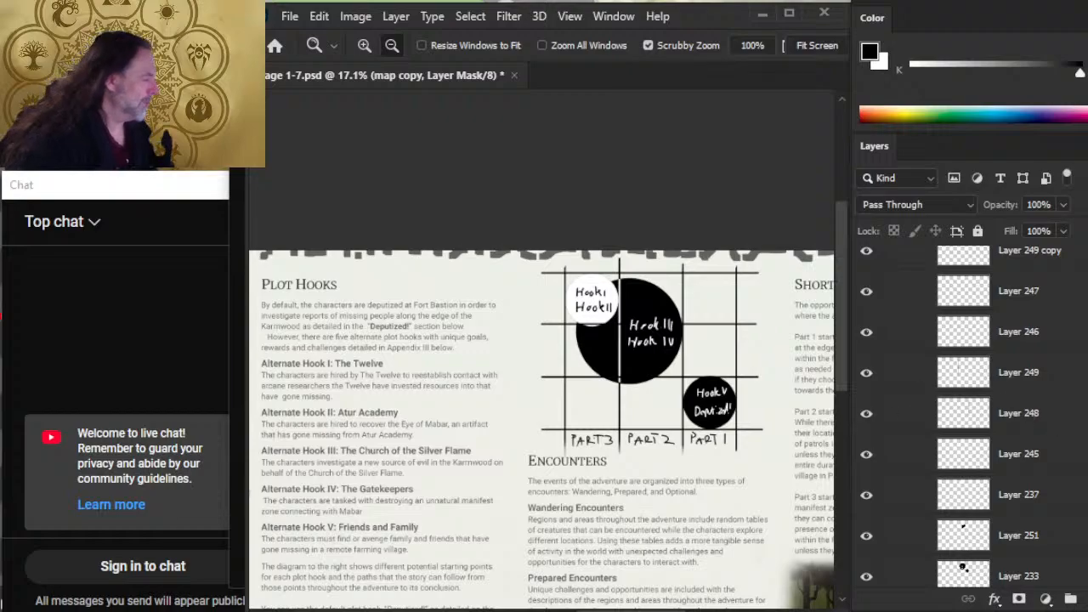
{"action": "scroll", "coordinate": [1045, 359], "scroll_direction": "up", "scroll_amount": 5}
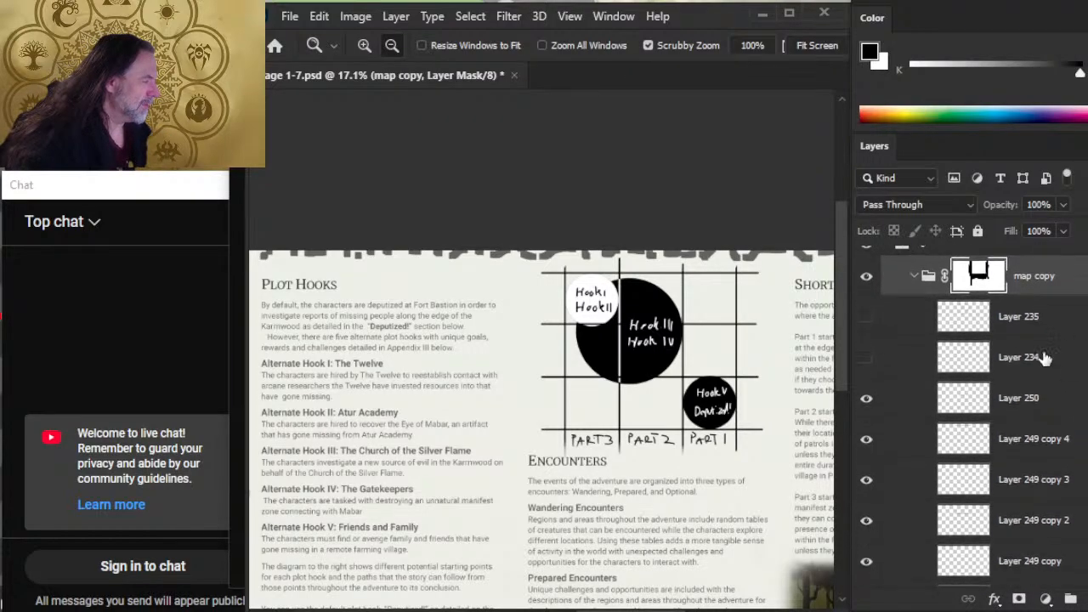
{"action": "left_click", "coordinate": [867, 399]}
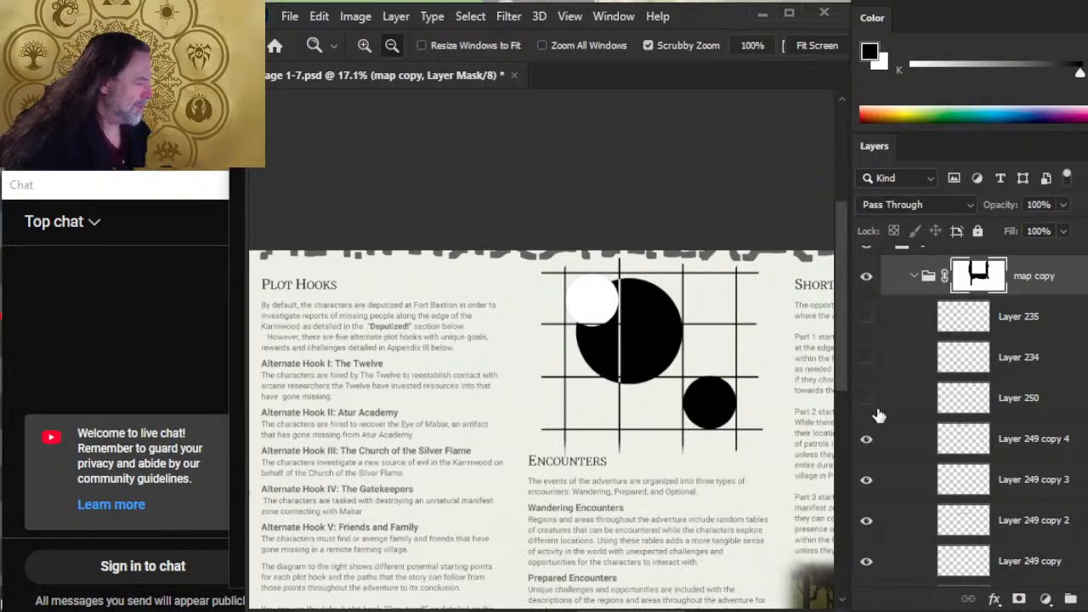
{"action": "left_click", "coordinate": [867, 399]}
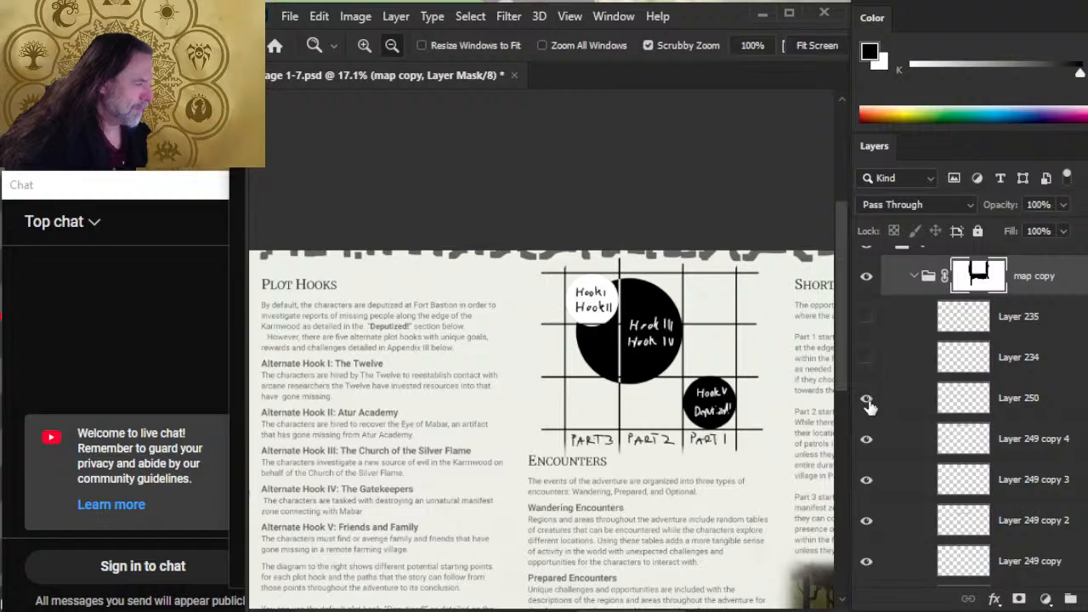
Collapse and hide the map copy group, and add a new empty layer above it
{"action": "left_click_drag", "start_coordinate": [565, 576], "coordinate": [375, 401]}
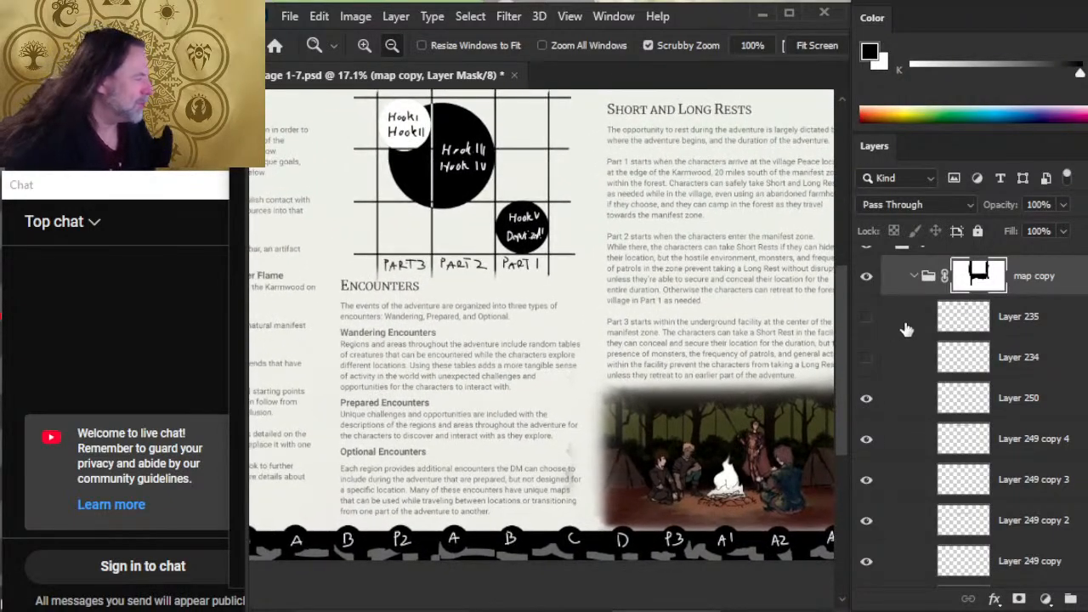
{"action": "left_click", "coordinate": [915, 276]}
{"action": "left_click", "coordinate": [866, 277]}
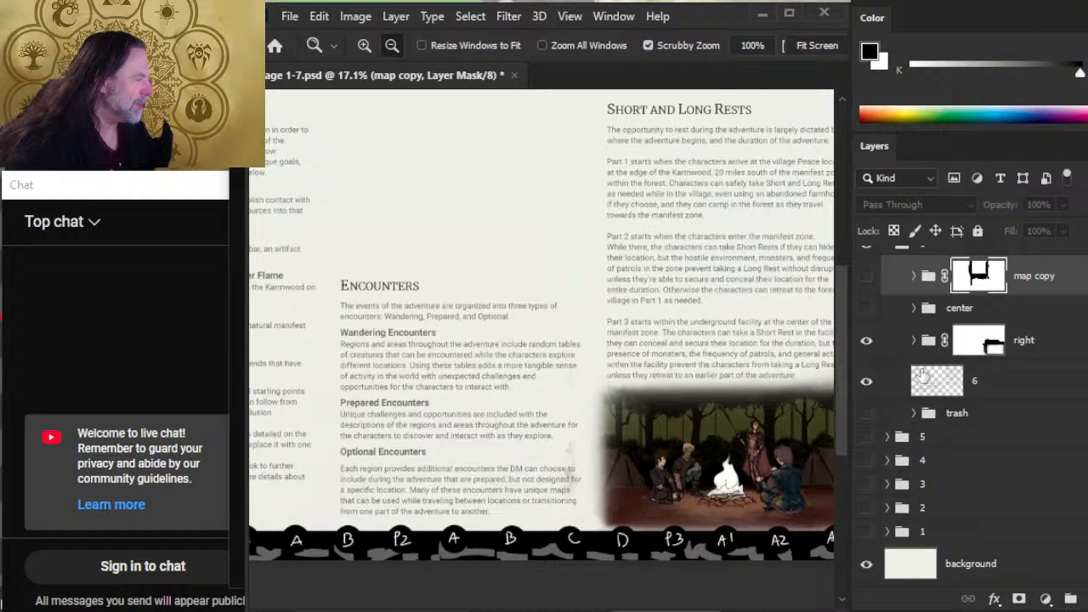
{"action": "left_click", "coordinate": [1076, 601]}
{"action": "left_click_drag", "start_coordinate": [402, 271], "coordinate": [488, 386]}
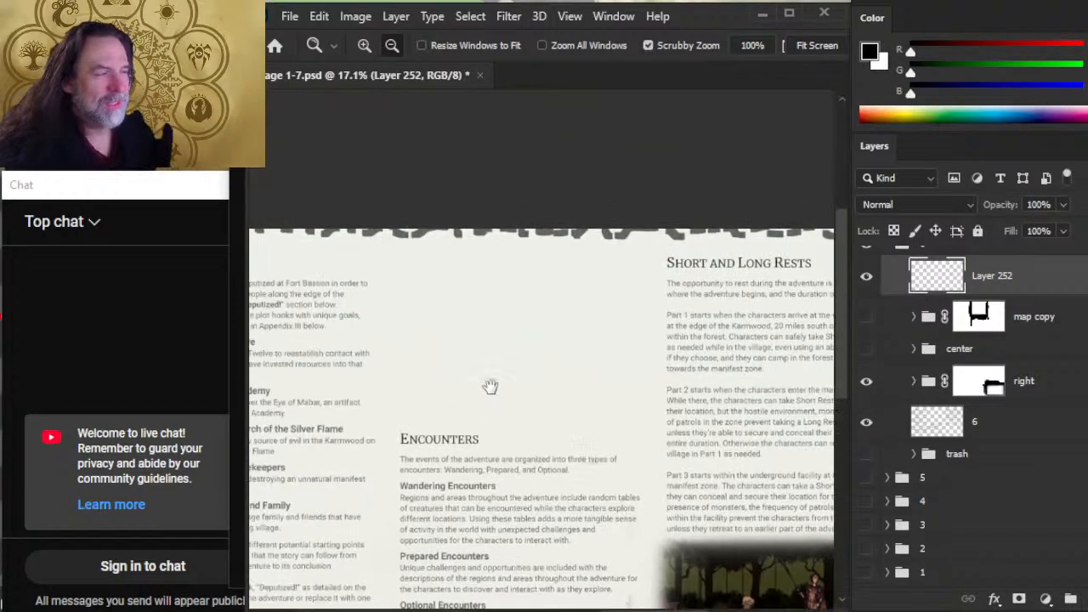
Reduce the brush size to 9 and paint a straight black vertical line in the empty space above the Encounters heading
{"action": "key", "text": "b"}
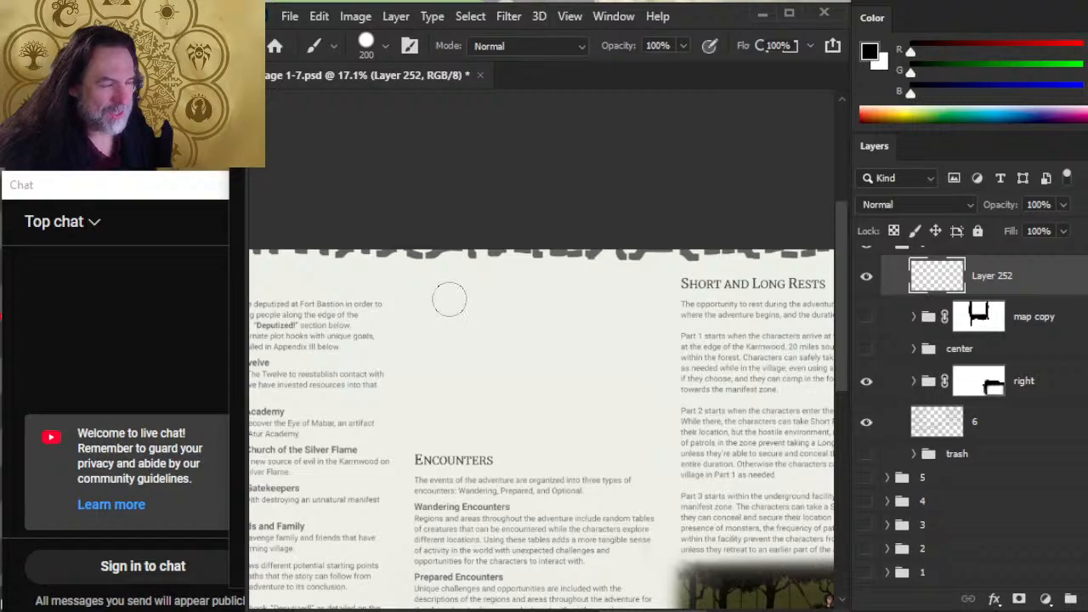
{"action": "left_click", "coordinate": [450, 298]}
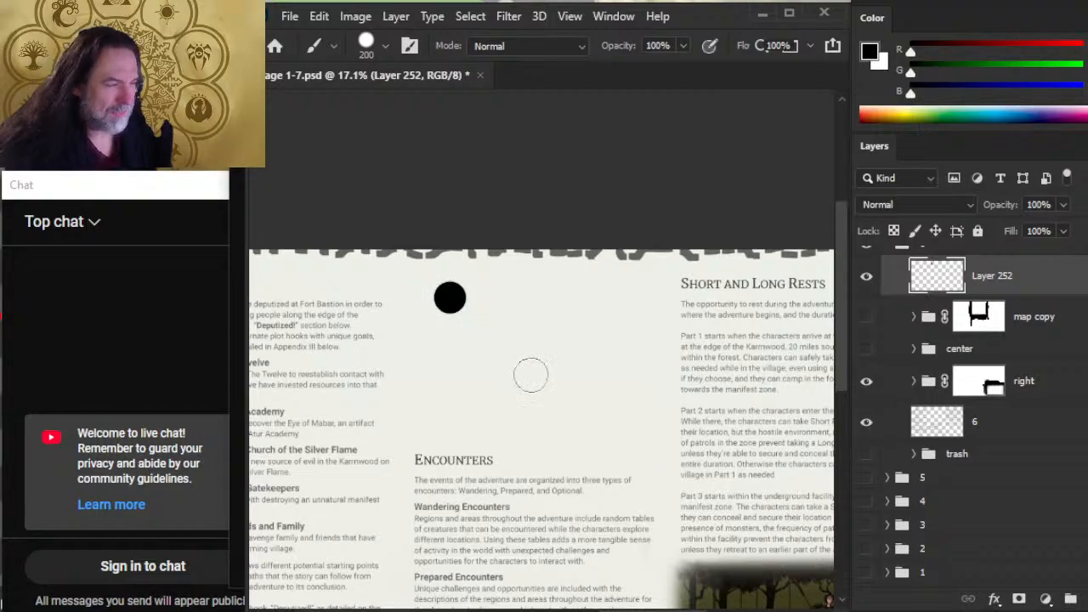
{"action": "key", "text": "ctrl+z"}
{"action": "key", "text": "bracketleft"}
{"action": "key", "text": "bracketleft"}
{"action": "key", "text": "bracketleft"}
{"action": "key", "text": "bracketleft"}
{"action": "key", "text": "bracketleft"}
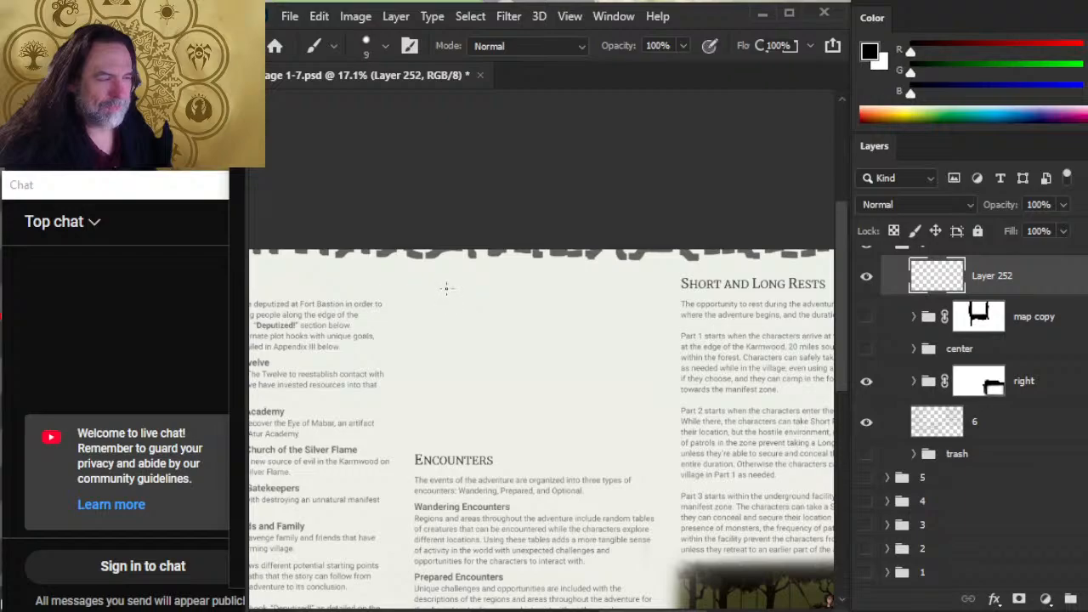
{"action": "left_click_drag", "start_coordinate": [452, 273], "coordinate": [451, 442]}
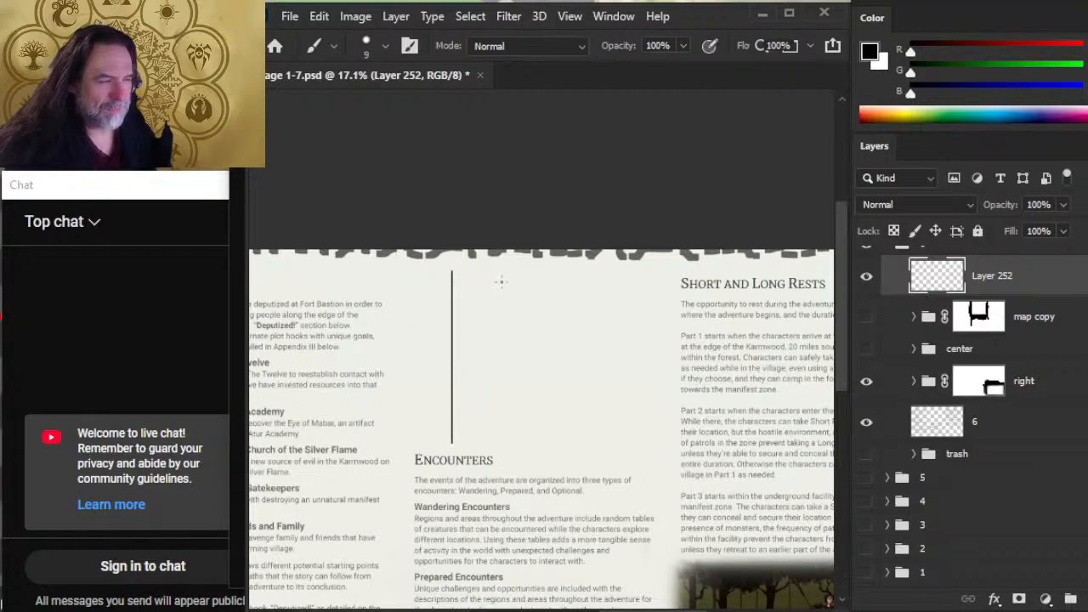
{"action": "key", "text": "shift"}
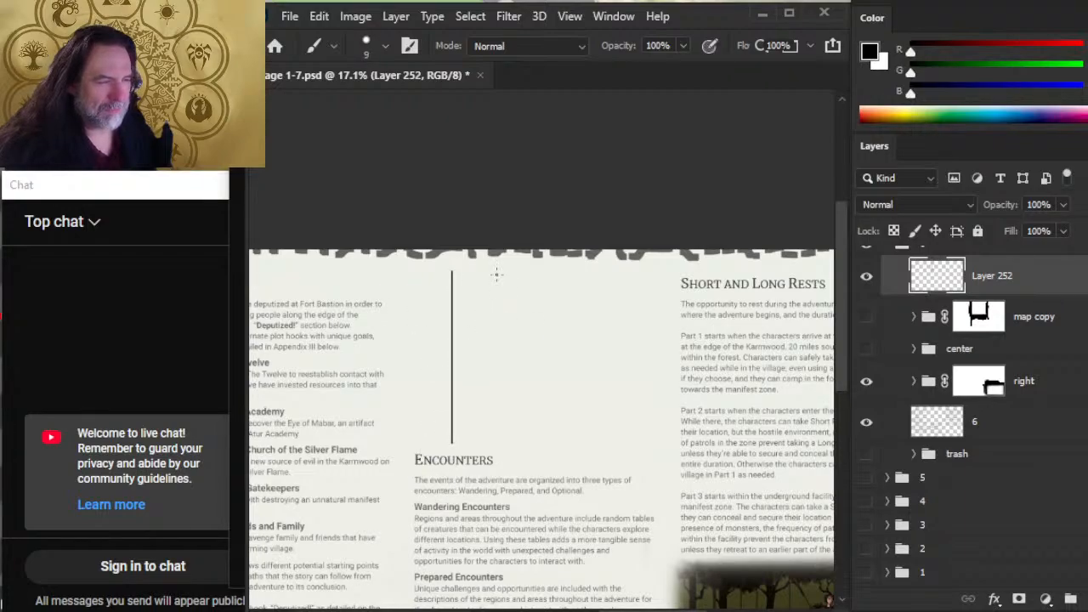
Paint a second vertical line beside the first, then duplicate both lines to a new layer and offset the copy to form a third
{"action": "left_click_drag", "start_coordinate": [496, 272], "coordinate": [495, 442]}
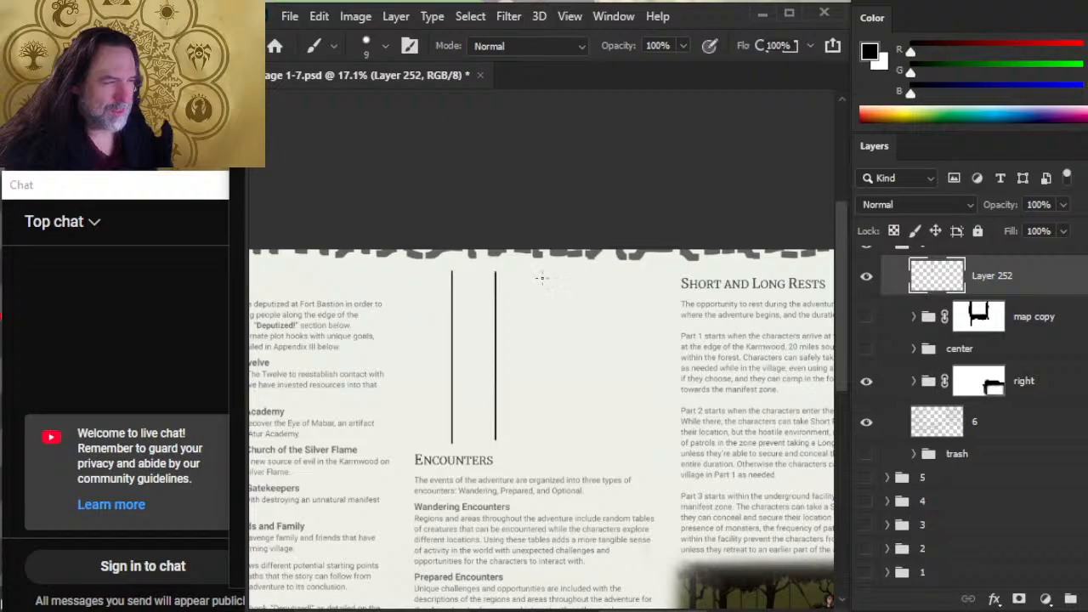
{"action": "key", "text": "l"}
{"action": "left_click_drag", "start_coordinate": [515, 256], "coordinate": [510, 284]}
{"action": "key", "text": "ctrl+j"}
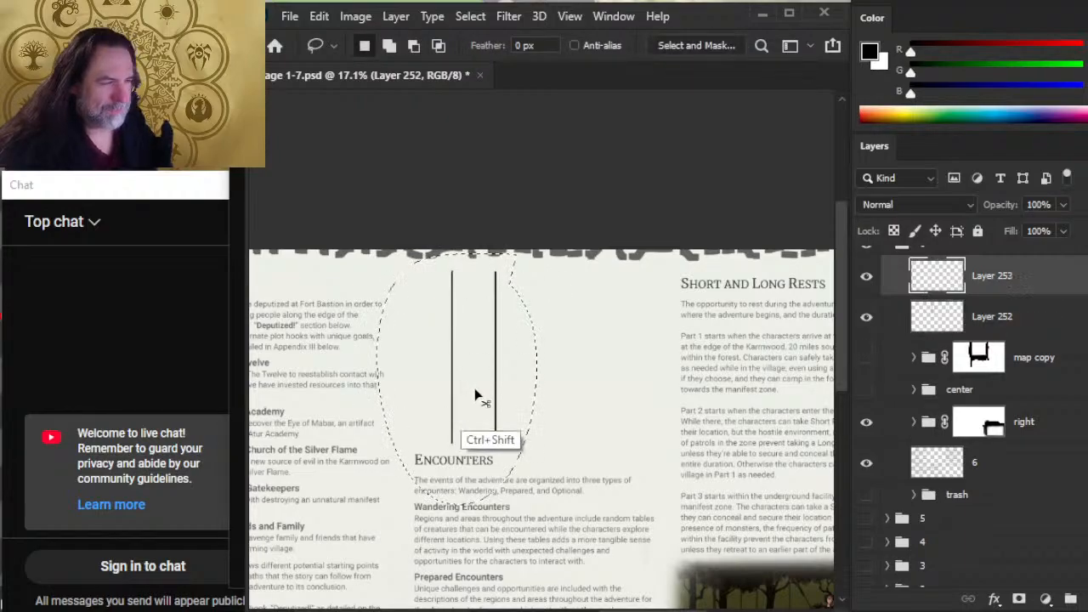
{"action": "key", "text": "v"}
{"action": "left_click_drag", "start_coordinate": [510, 410], "coordinate": [559, 402]}
{"action": "key", "text": "Right"}
{"action": "key", "text": "Right"}
{"action": "key", "text": "Right"}
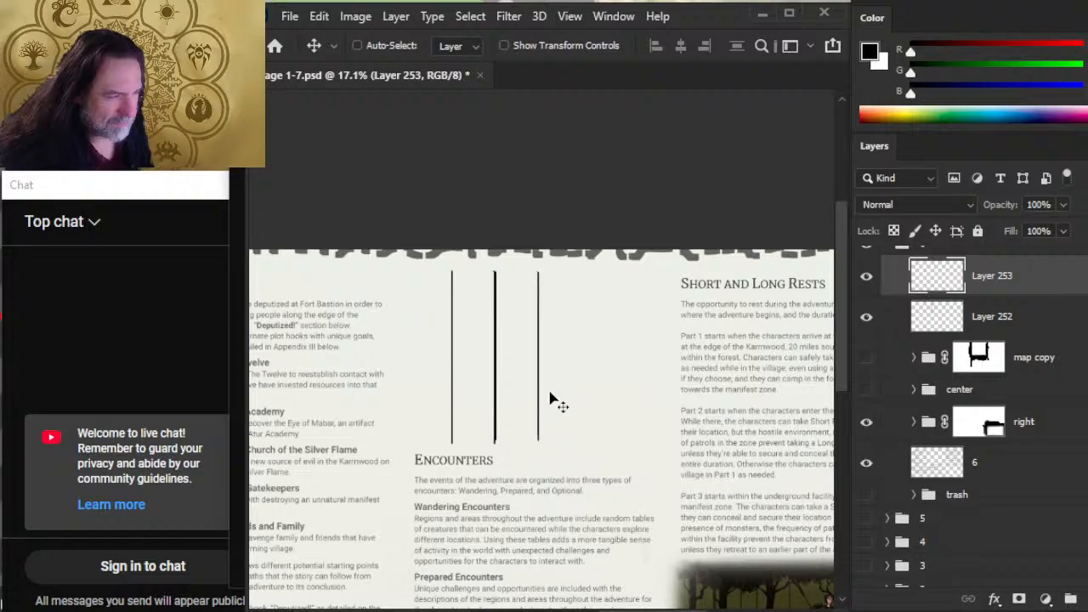
{"action": "key", "text": "Left"}
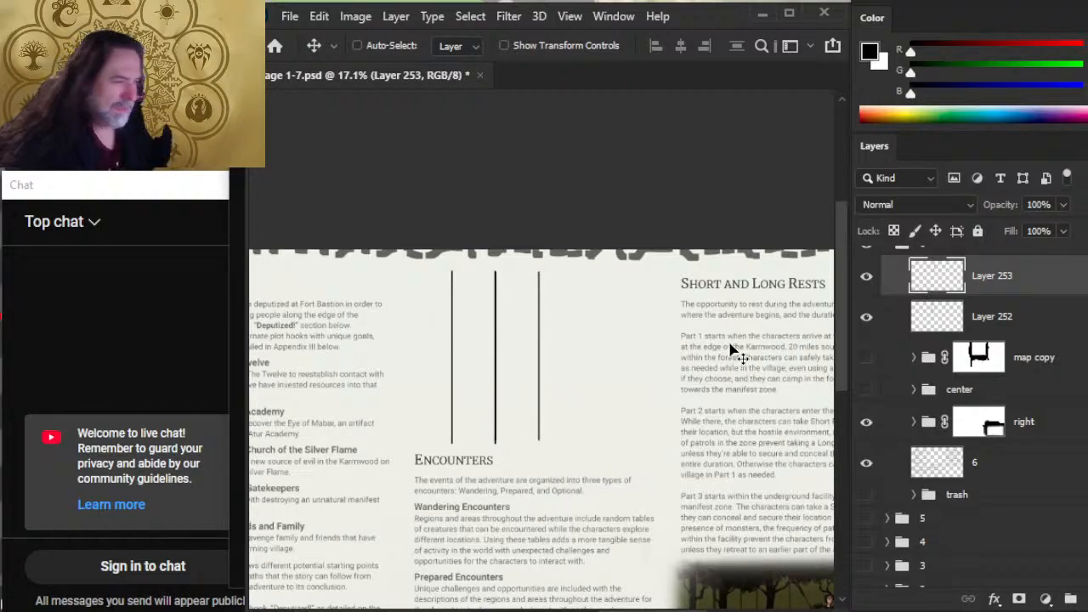
Duplicate the selected pair of lines to a new layer and shift the copy one spacing right to form a fourth line
{"action": "key", "text": "l"}
{"action": "left_click_drag", "start_coordinate": [595, 265], "coordinate": [474, 262]}
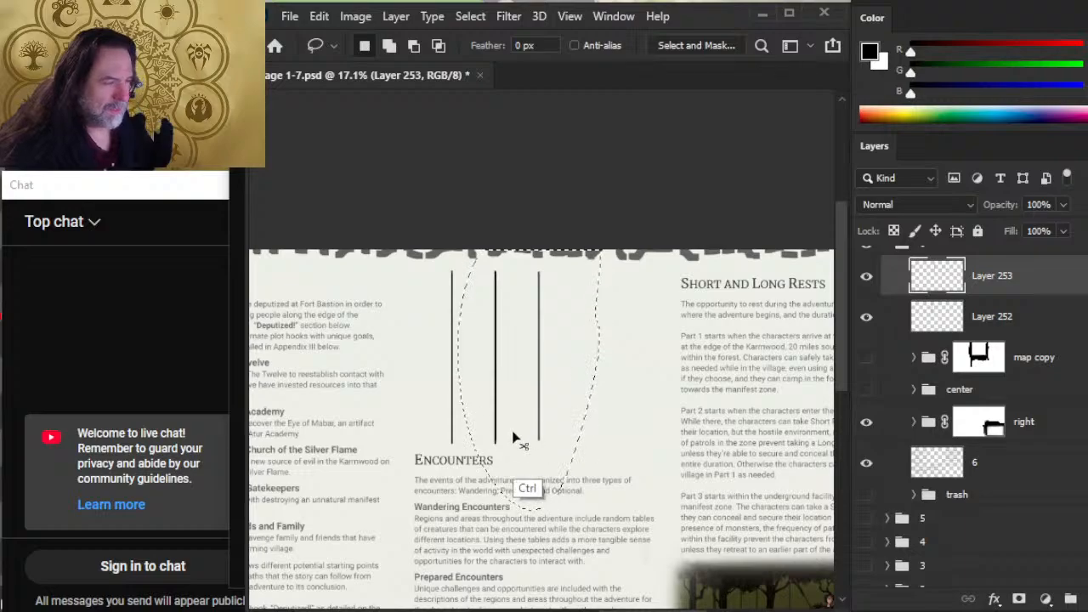
{"action": "key", "text": "ctrl+j"}
{"action": "key", "text": "v"}
{"action": "key", "text": "shift+Right"}
{"action": "key", "text": "shift+Right"}
{"action": "key", "text": "shift+Right"}
{"action": "key", "text": "shift+Right"}
{"action": "key", "text": "shift+Right"}
{"action": "key", "text": "shift+Right"}
{"action": "key", "text": "shift+Right"}
{"action": "key", "text": "shift+Right"}
{"action": "key", "text": "shift+Right"}
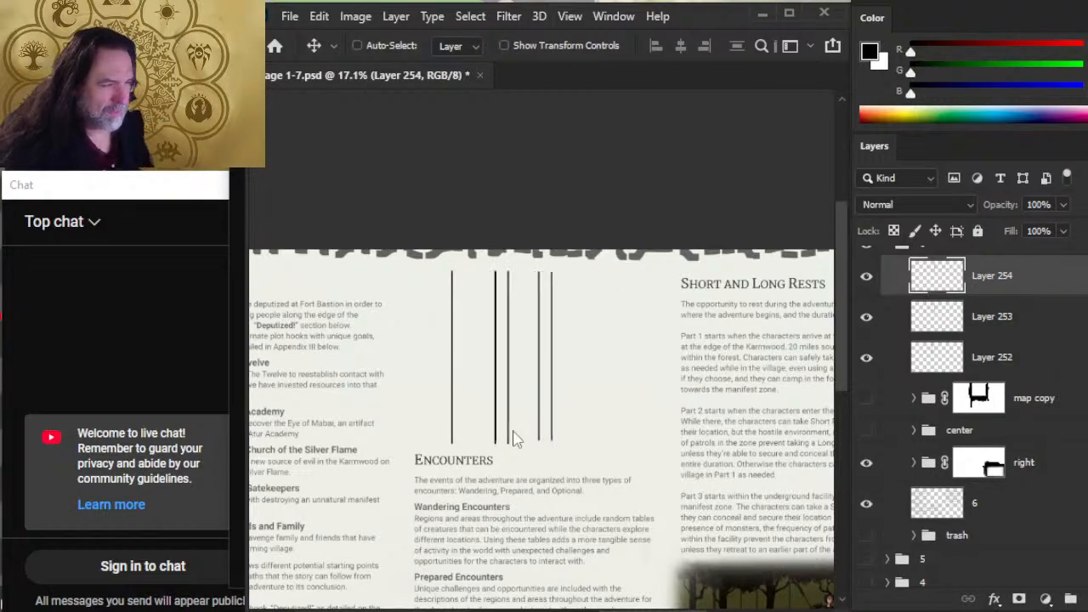
{"action": "key", "text": "shift+Right"}
{"action": "key", "text": "shift+Right"}
{"action": "key", "text": "shift+Right"}
{"action": "key", "text": "shift+Right"}
{"action": "key", "text": "shift+Right"}
{"action": "key", "text": "shift+Right"}
{"action": "key", "text": "shift+Right"}
{"action": "key", "text": "shift+Right"}
{"action": "key", "text": "shift+Right"}
{"action": "key", "text": "shift+Right"}
{"action": "key", "text": "shift+Right"}
{"action": "key", "text": "shift+Right"}
{"action": "key", "text": "shift+Right"}
{"action": "key", "text": "shift+Right"}
{"action": "key", "text": "shift+Right"}
{"action": "key", "text": "shift+Right"}
{"action": "key", "text": "shift+Right"}
{"action": "key", "text": "shift+Right"}
{"action": "key", "text": "shift+Right"}
{"action": "key", "text": "shift+Right"}
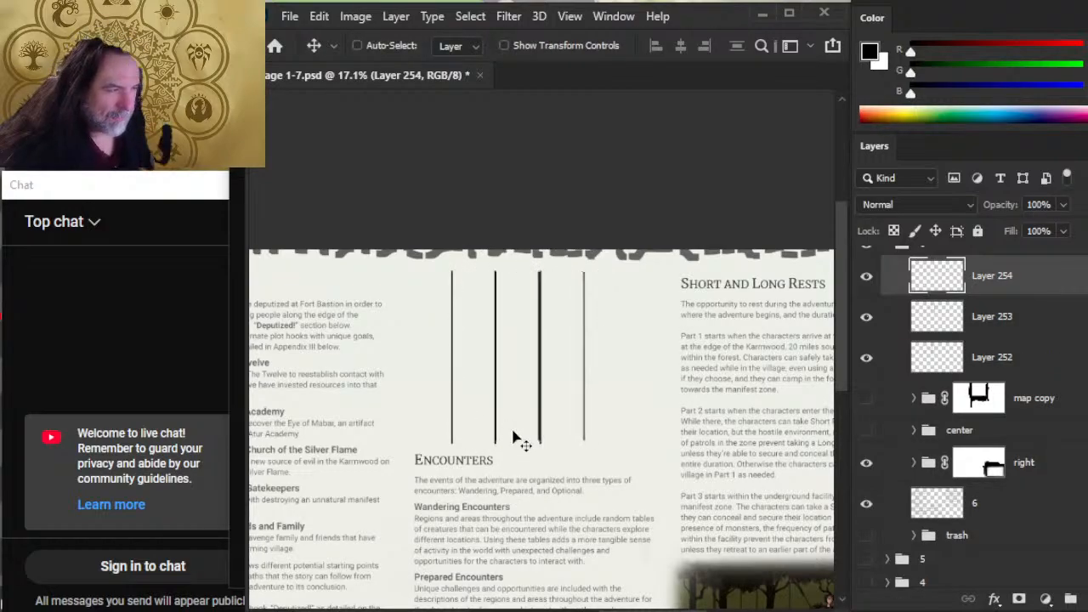
{"action": "key", "text": "shift+Left"}
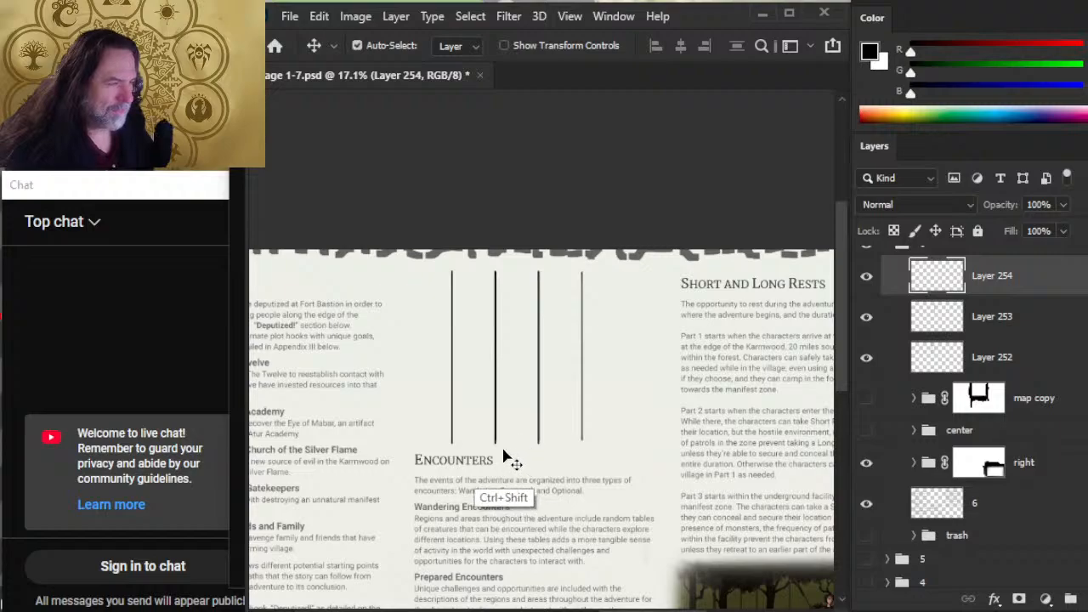
Duplicate the newest pair of lines and move the copy right to form an evenly spaced fifth line
{"action": "key", "text": "ctrl+j"}
{"action": "left_click_drag", "start_coordinate": [544, 383], "coordinate": [624, 400]}
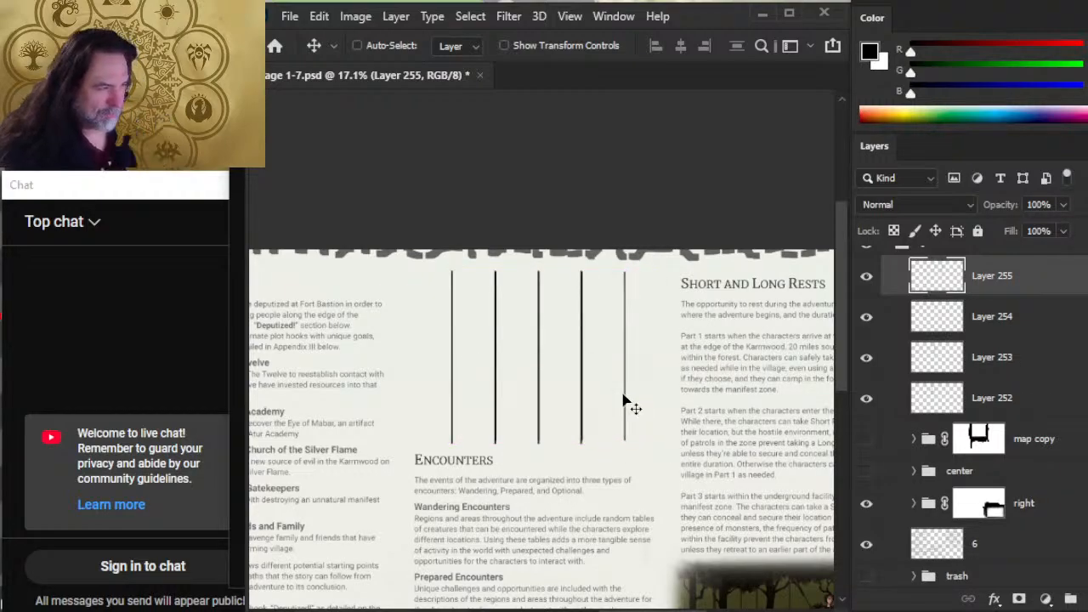
{"action": "key", "text": "Right"}
{"action": "key", "text": "Right"}
{"action": "key", "text": "Right"}
{"action": "key", "text": "Left"}
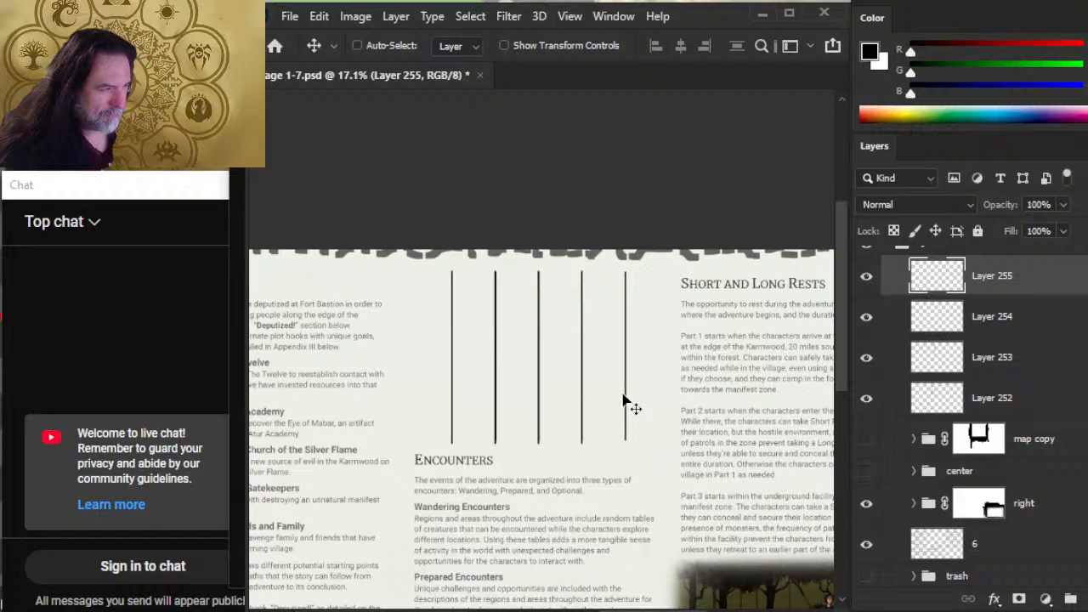
Merge Layers 252 through 255 into one layer of vertical lines and duplicate the merged layer
{"action": "left_click", "coordinate": [987, 406], "text": "shift"}
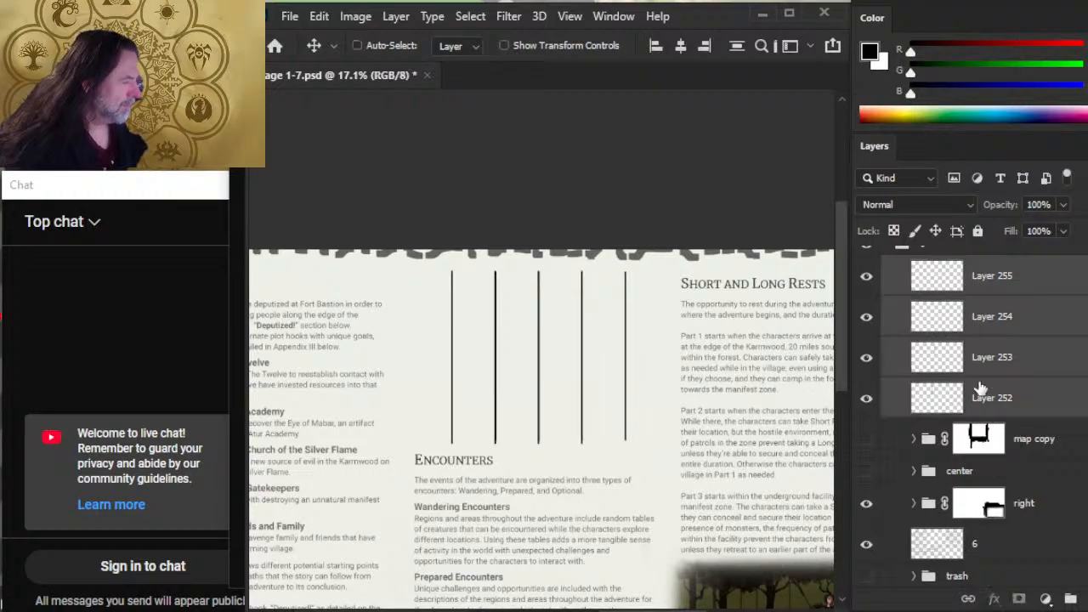
{"action": "right_click", "coordinate": [985, 394]}
{"action": "left_click", "coordinate": [1036, 524]}
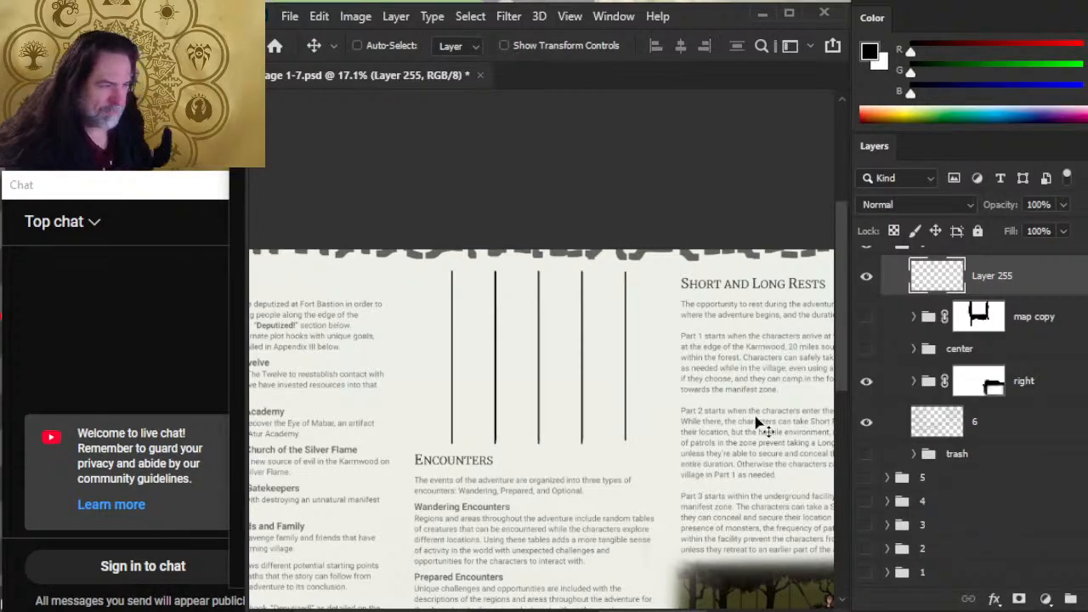
{"action": "right_click", "coordinate": [1018, 299]}
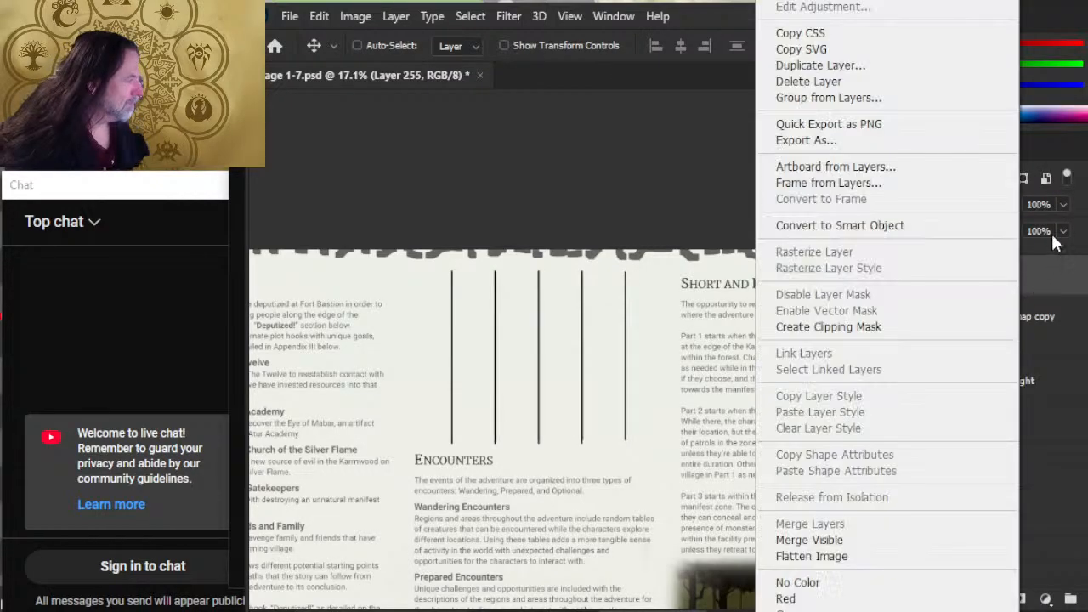
{"action": "left_click", "coordinate": [862, 71]}
{"action": "key", "text": "Return"}
{"action": "key", "text": "l"}
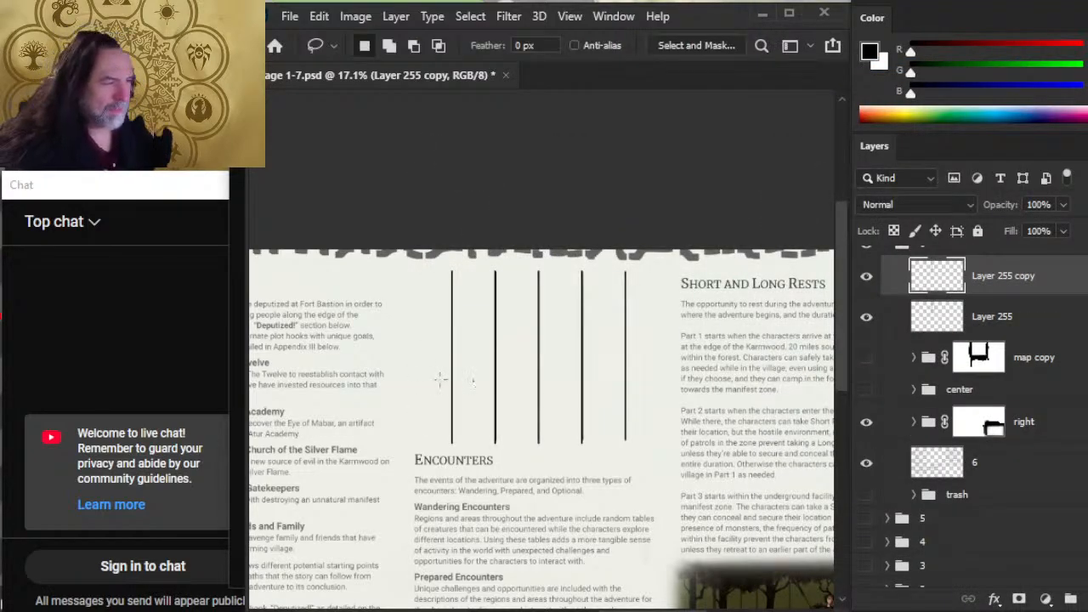
Rotate the duplicated lines by -90 degrees with Free Transform so they form a four-by-four grid with the originals
{"action": "right_click", "coordinate": [478, 364]}
{"action": "left_click", "coordinate": [542, 416]}
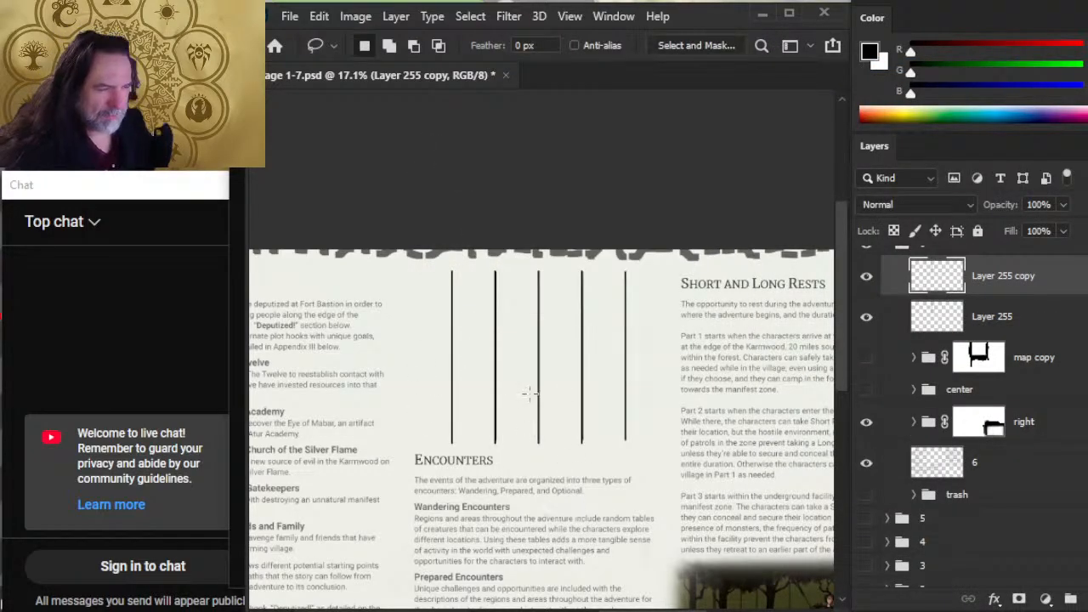
{"action": "right_click", "coordinate": [515, 367]}
{"action": "left_click", "coordinate": [646, 234]}
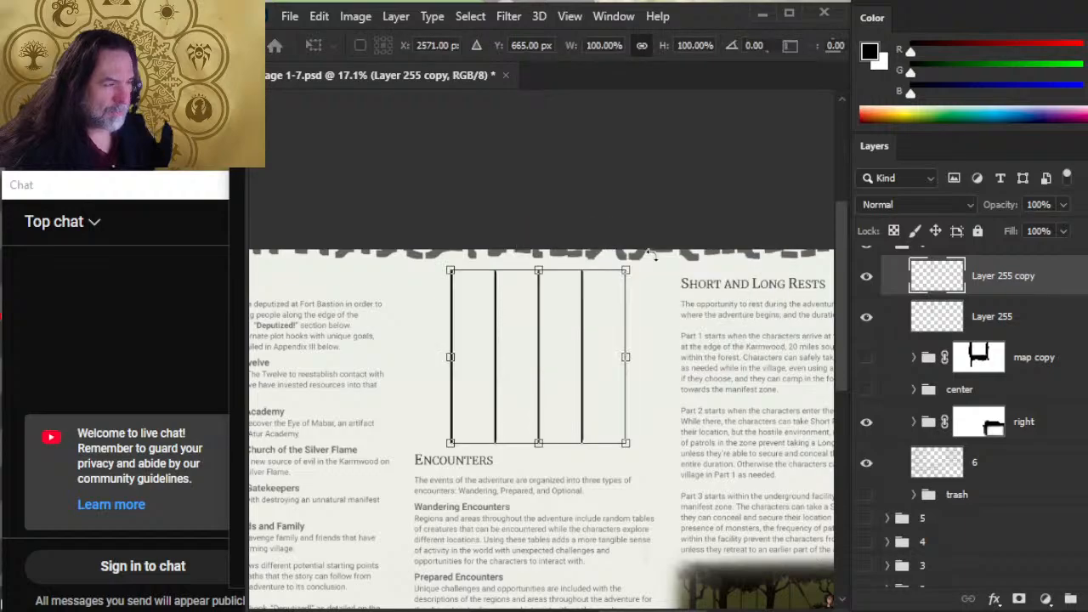
{"action": "left_click_drag", "start_coordinate": [651, 254], "coordinate": [461, 286]}
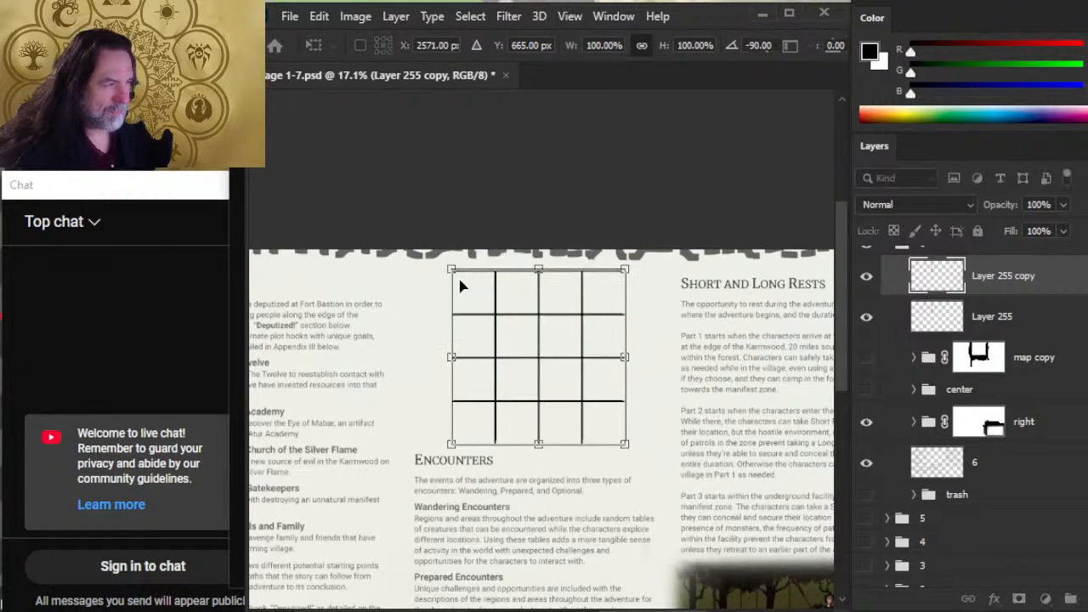
{"action": "key", "text": "Return"}
{"action": "key", "text": "l"}
{"action": "key", "text": "v"}
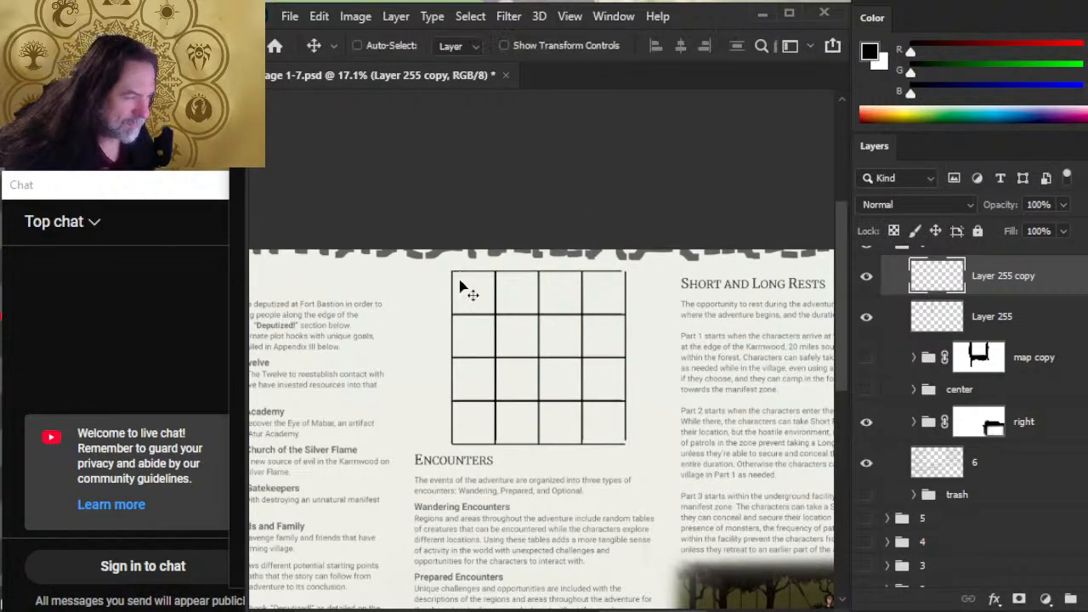
{"action": "key", "text": "shift+Up"}
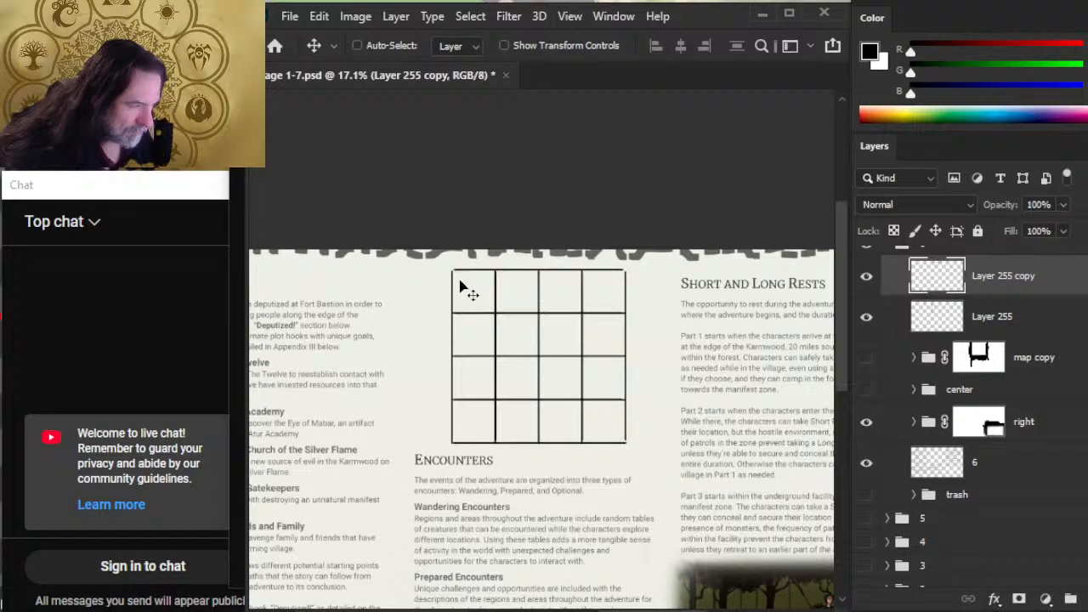
{"action": "key", "text": "shift+Up"}
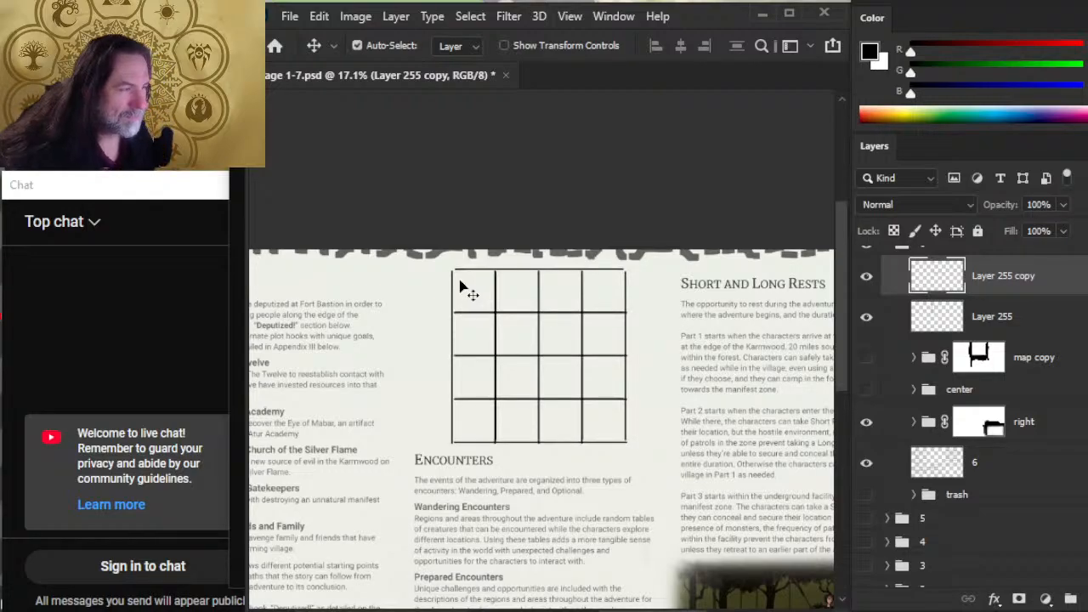
{"action": "key", "text": "shift+Down"}
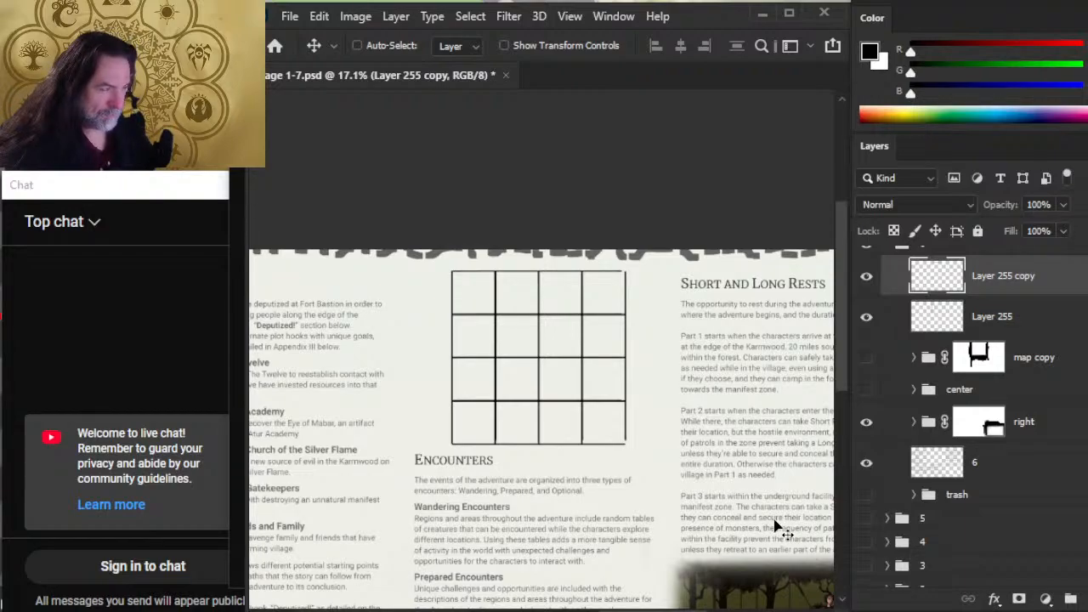
Add a new empty layer above the grid and set the brush size to 250 to fit a single cell
{"action": "scroll", "coordinate": [595, 365], "scroll_direction": "down", "scroll_amount": 2}
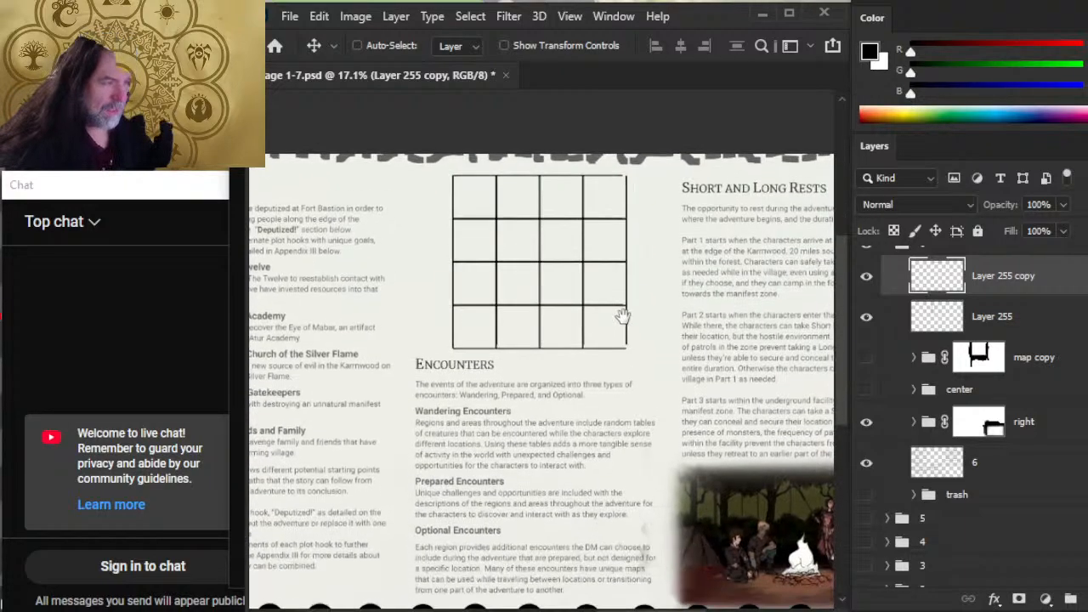
{"action": "scroll", "coordinate": [612, 340], "scroll_direction": "up", "scroll_amount": 1}
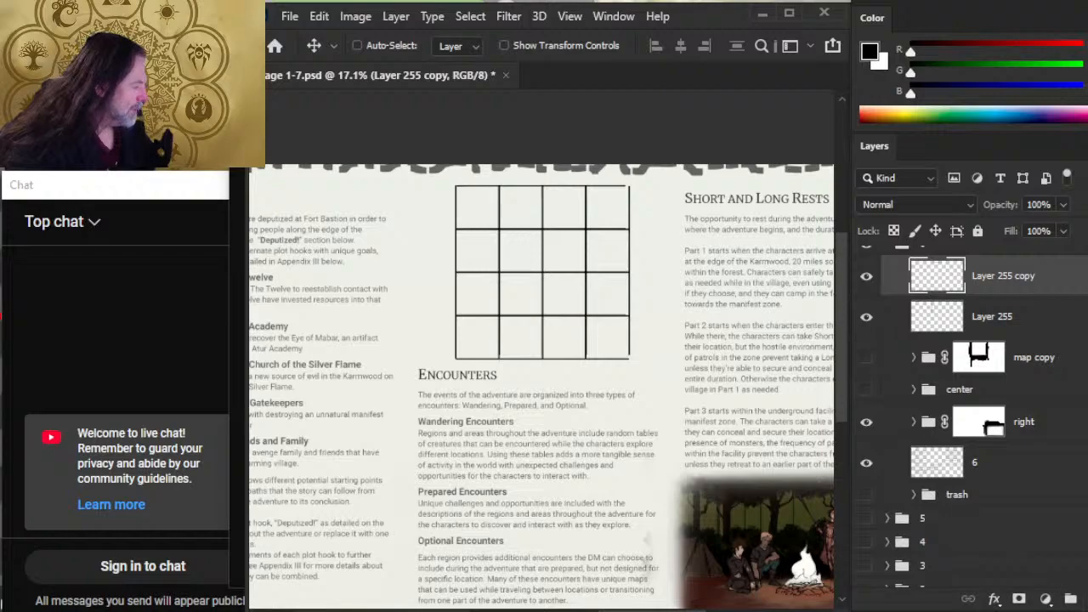
{"action": "key", "text": "ctrl+shift+alt+n"}
{"action": "key", "text": "b"}
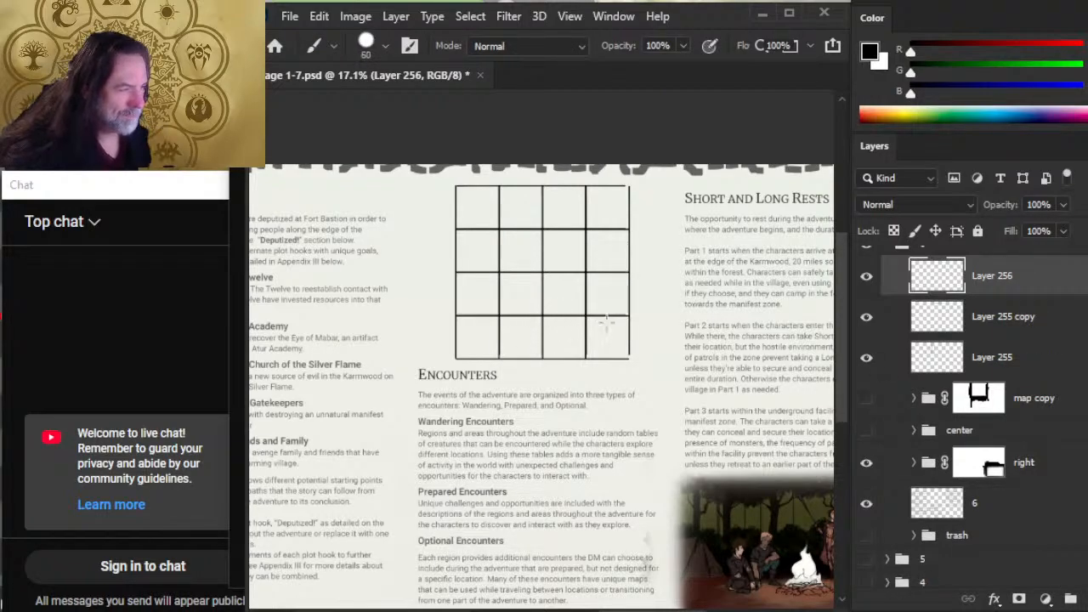
{"action": "key", "text": "bracketleft"}
{"action": "key", "text": "bracketleft"}
{"action": "key", "text": "bracketleft"}
{"action": "key", "text": "bracketleft"}
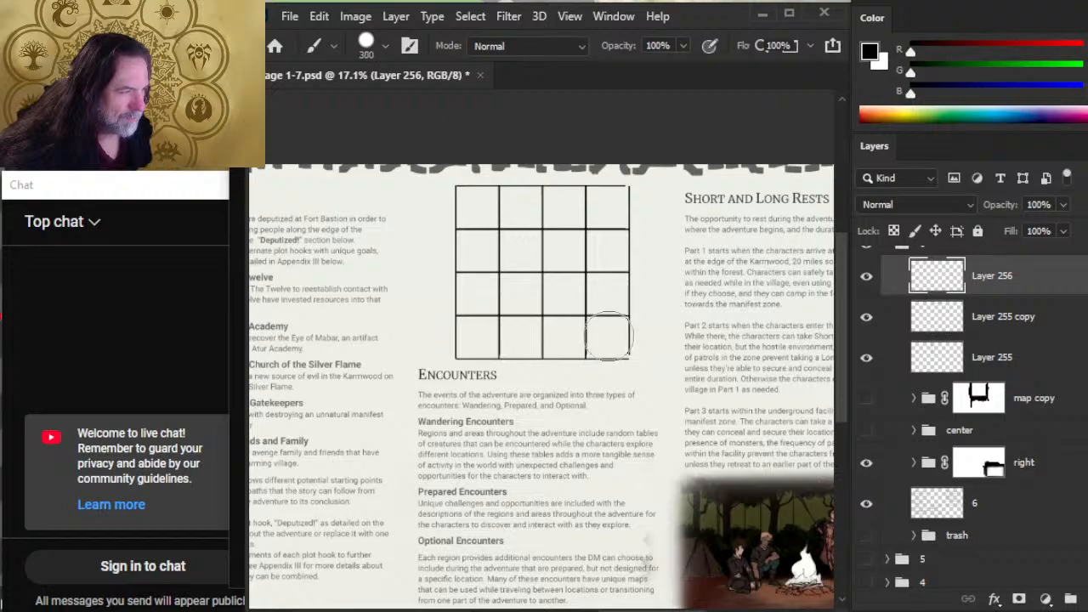
{"action": "key", "text": "bracketleft"}
{"action": "left_click", "coordinate": [608, 336]}
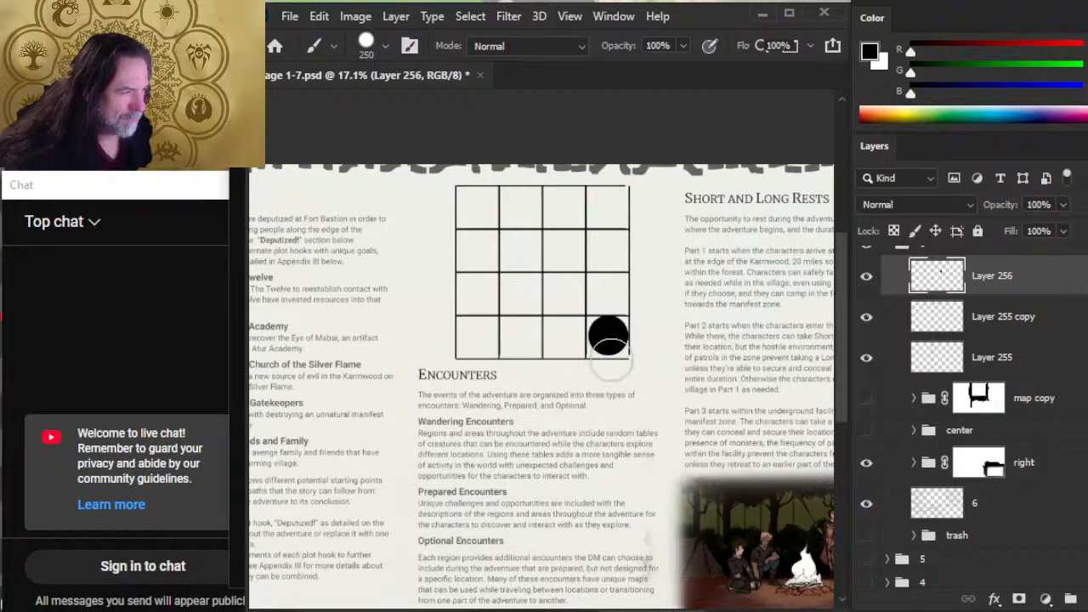
{"action": "key", "text": "ctrl+z"}
{"action": "left_click", "coordinate": [607, 338]}
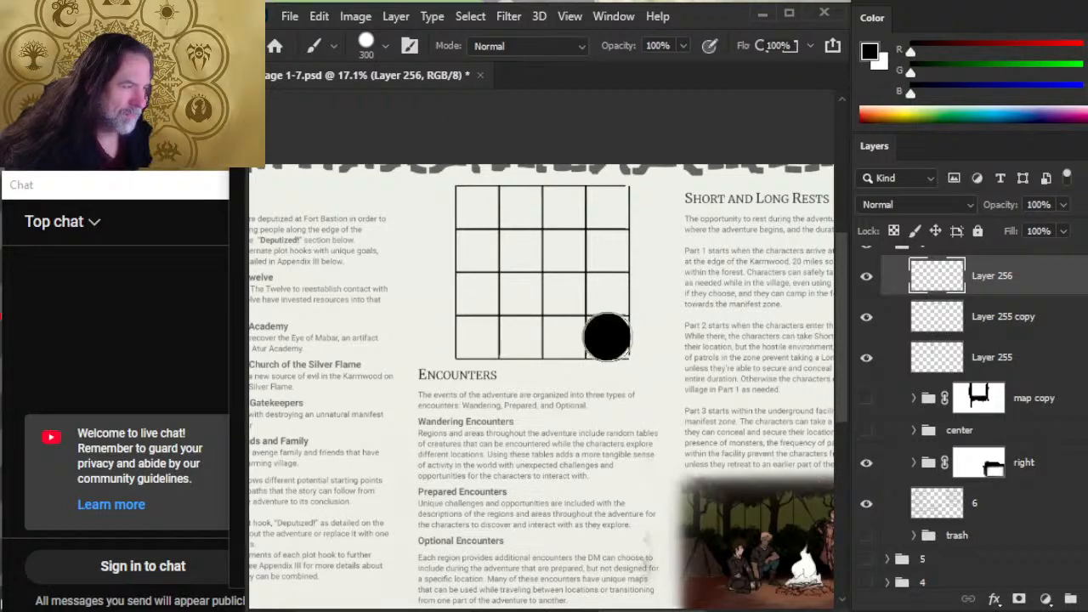
{"action": "key", "text": "ctrl+z"}
Paint solid black dots with a size 250 brush in the grid's bottom-right and top-left cells
{"action": "key", "text": "bracketright"}
{"action": "key", "text": "bracketleft"}
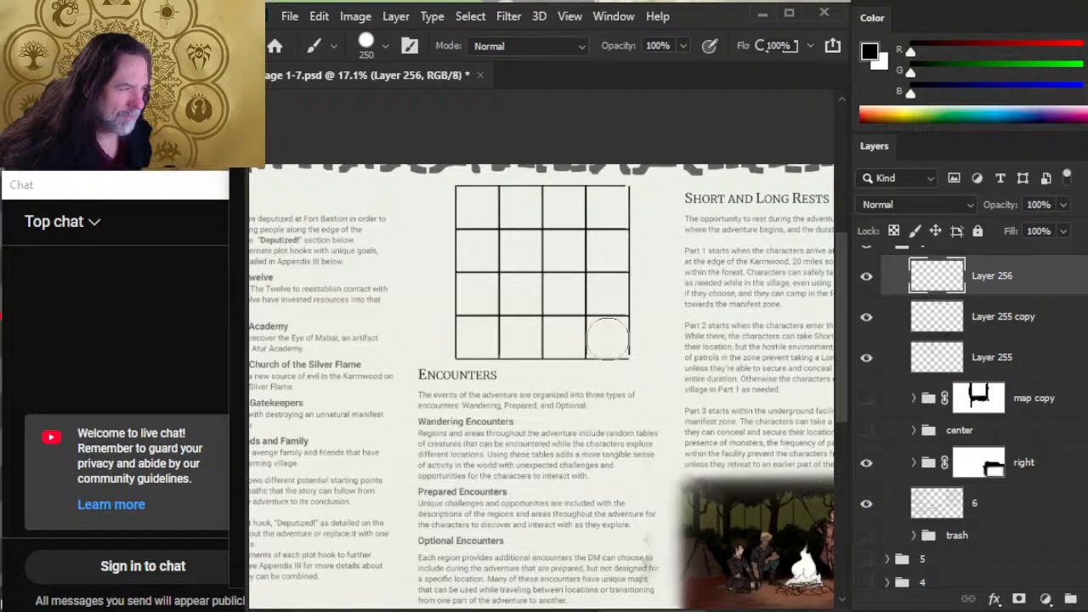
{"action": "left_click", "coordinate": [607, 337]}
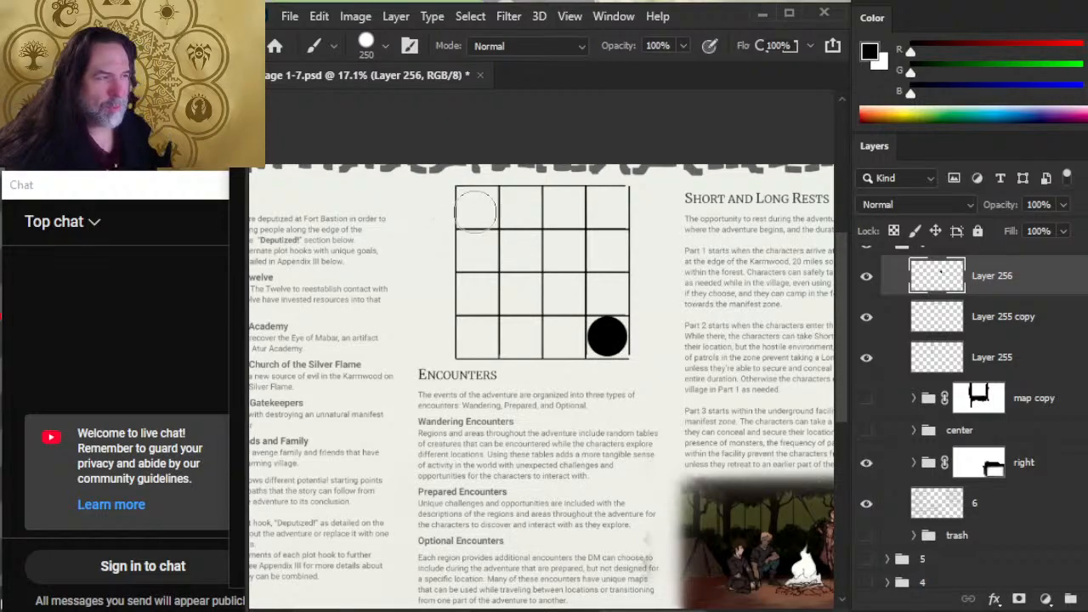
{"action": "left_click", "coordinate": [476, 205]}
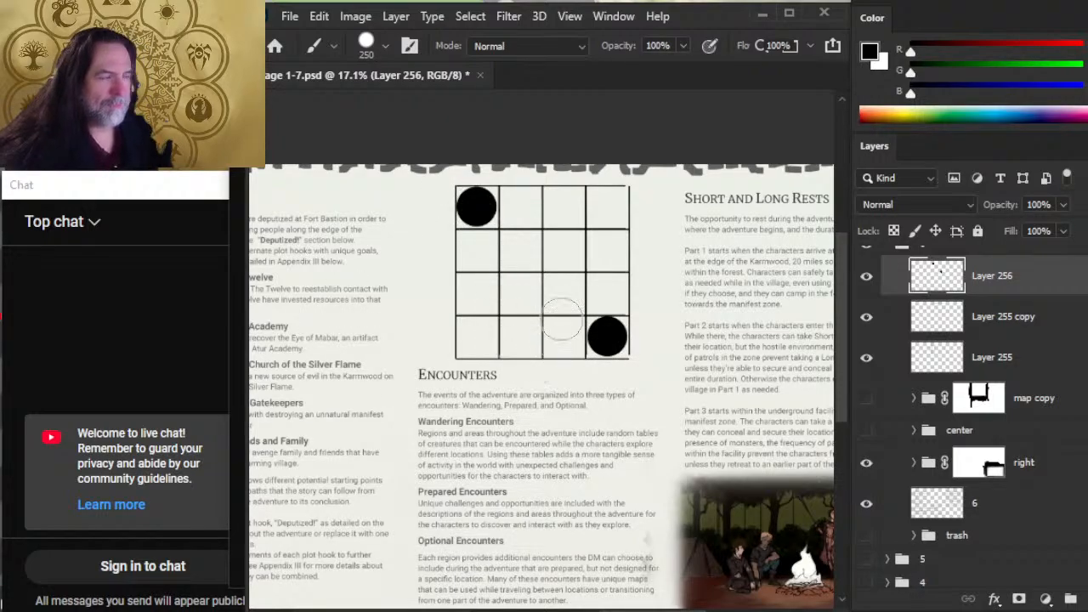
Enlarge the brush to 500 and paint one large black dot centred on the grid
{"action": "key", "text": "bracketright"}
{"action": "key", "text": "bracketright"}
{"action": "key", "text": "bracketright"}
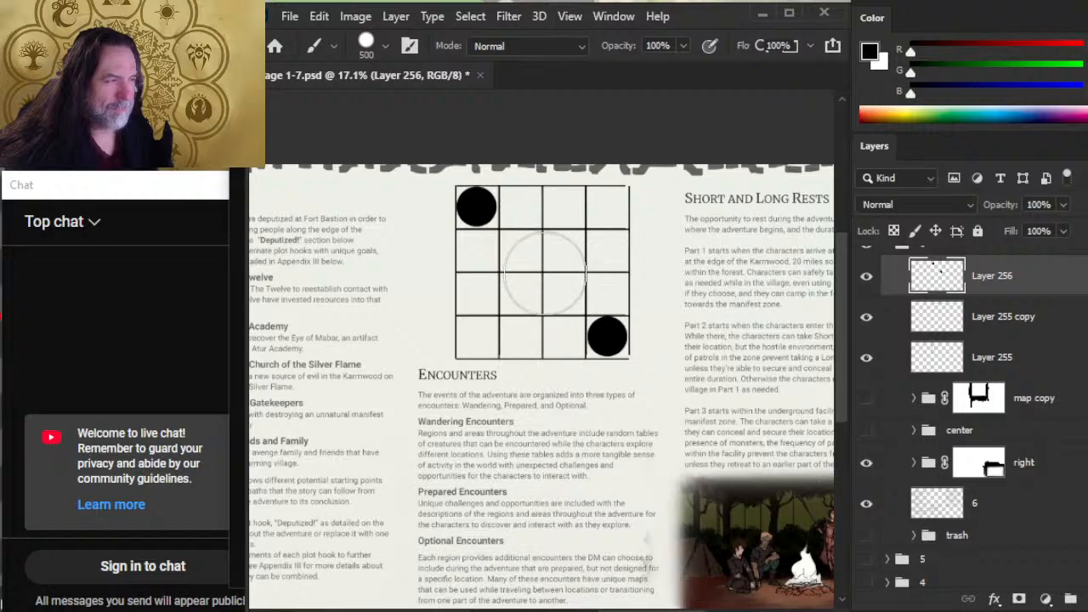
{"action": "left_click", "coordinate": [544, 272]}
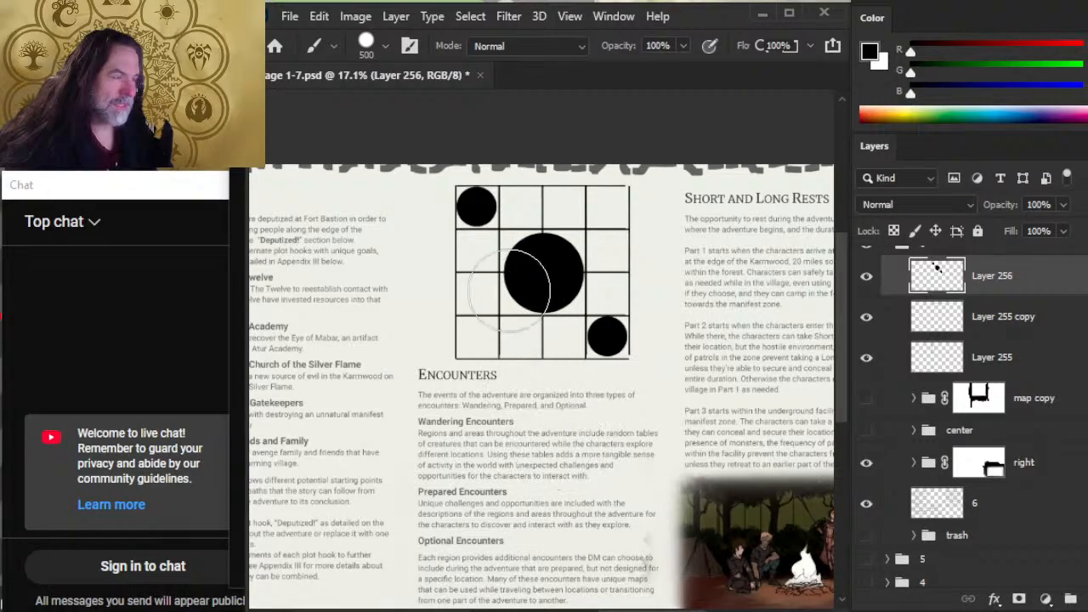
Add a new layer above the black dots and set up a size 9 brush with white paint
{"action": "key", "text": "bracketleft"}
{"action": "key", "text": "bracketleft"}
{"action": "key", "text": "bracketleft"}
{"action": "key", "text": "bracketleft"}
{"action": "key", "text": "bracketleft"}
{"action": "key", "text": "bracketleft"}
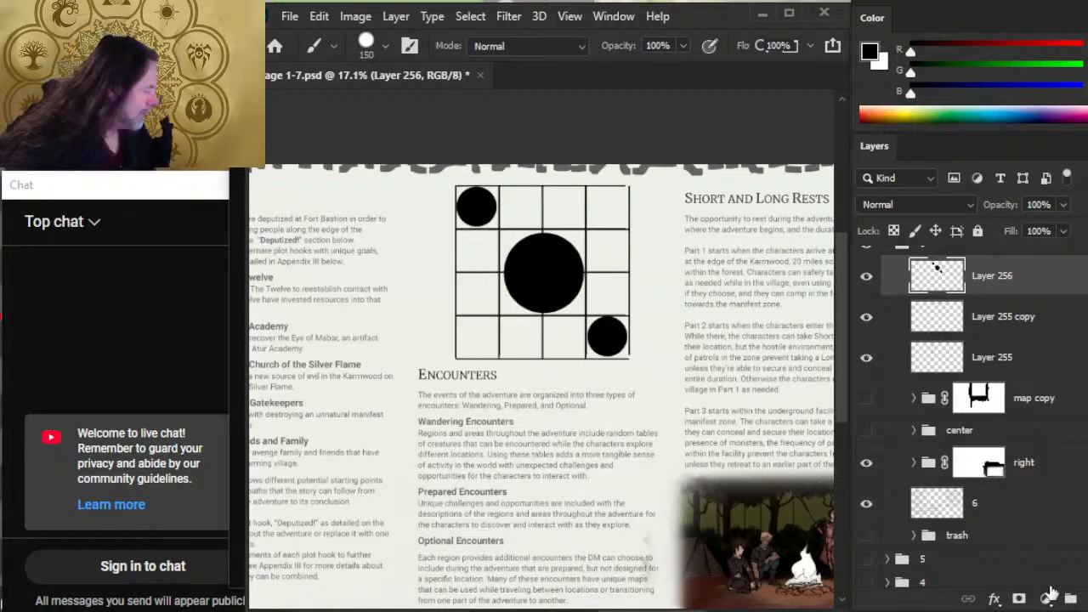
{"action": "key", "text": "ctrl+shift+alt+n"}
{"action": "key", "text": "bracketleft"}
{"action": "key", "text": "bracketleft"}
{"action": "key", "text": "bracketleft"}
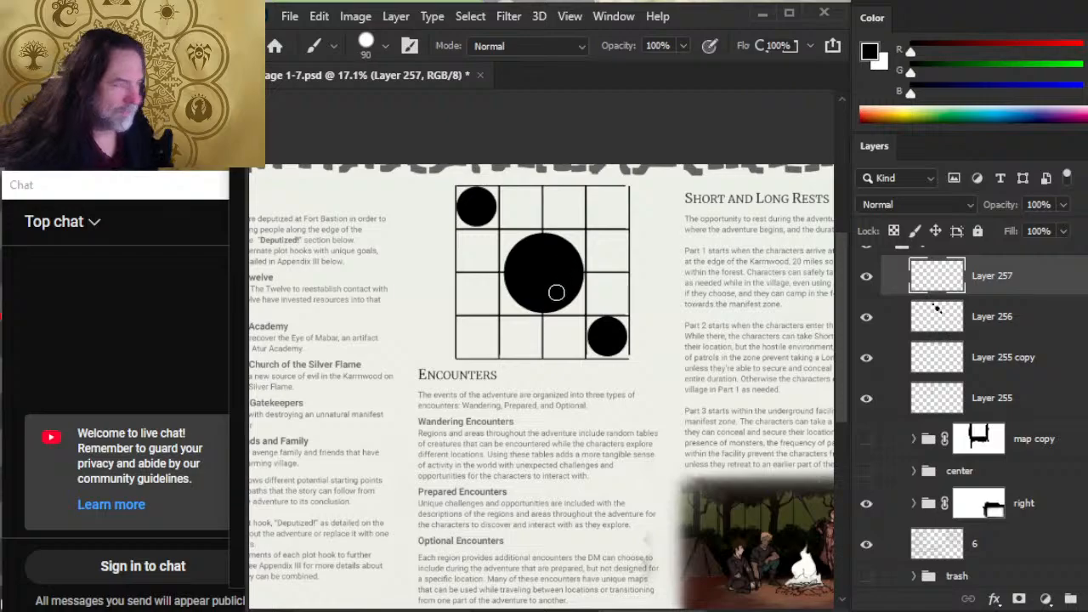
{"action": "key", "text": "x"}
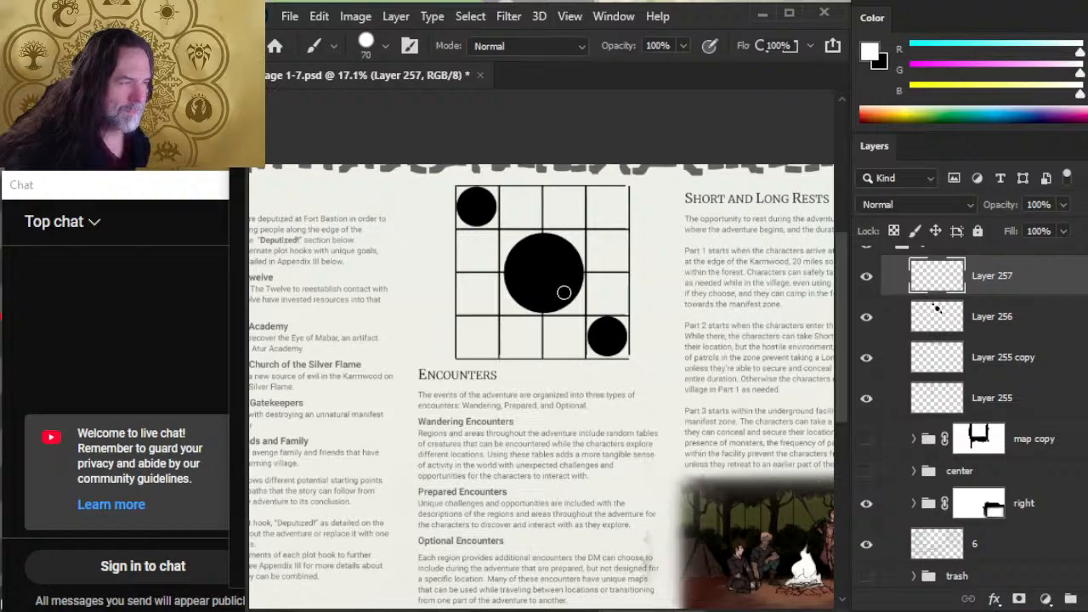
{"action": "key", "text": "bracketleft"}
{"action": "key", "text": "bracketleft"}
{"action": "key", "text": "bracketleft"}
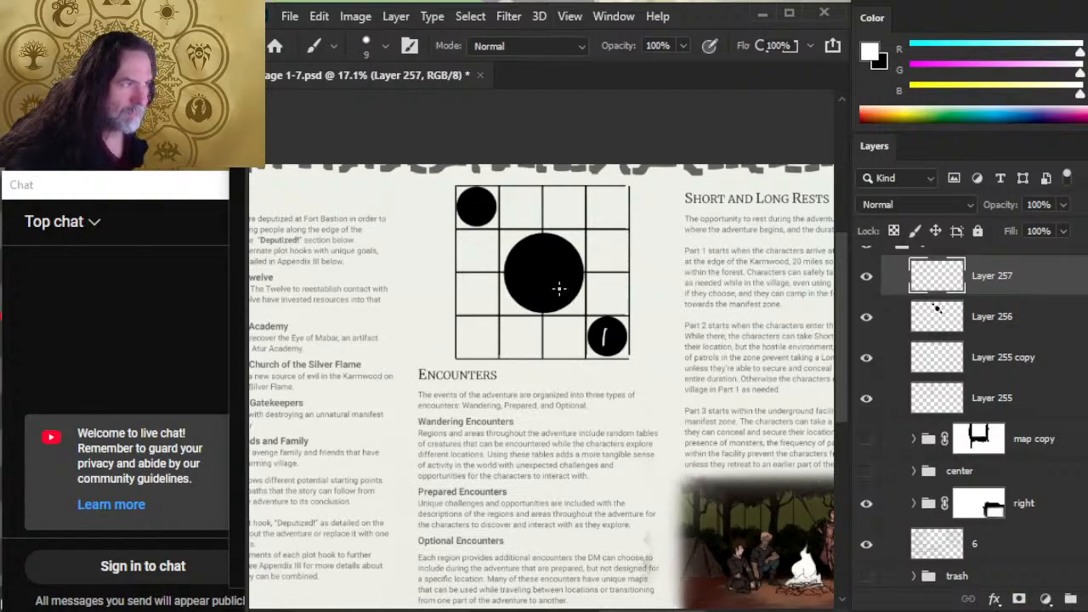
Handwrite white letters in the large centre dot: D and C in the upper half, B and A in the lower half
{"action": "mouse_move", "coordinate": [554, 294]}
{"action": "left_mouse_down"}
{"action": "mouse_move", "coordinate": [564, 295]}
{"action": "mouse_move", "coordinate": [525, 296]}
{"action": "left_mouse_up"}
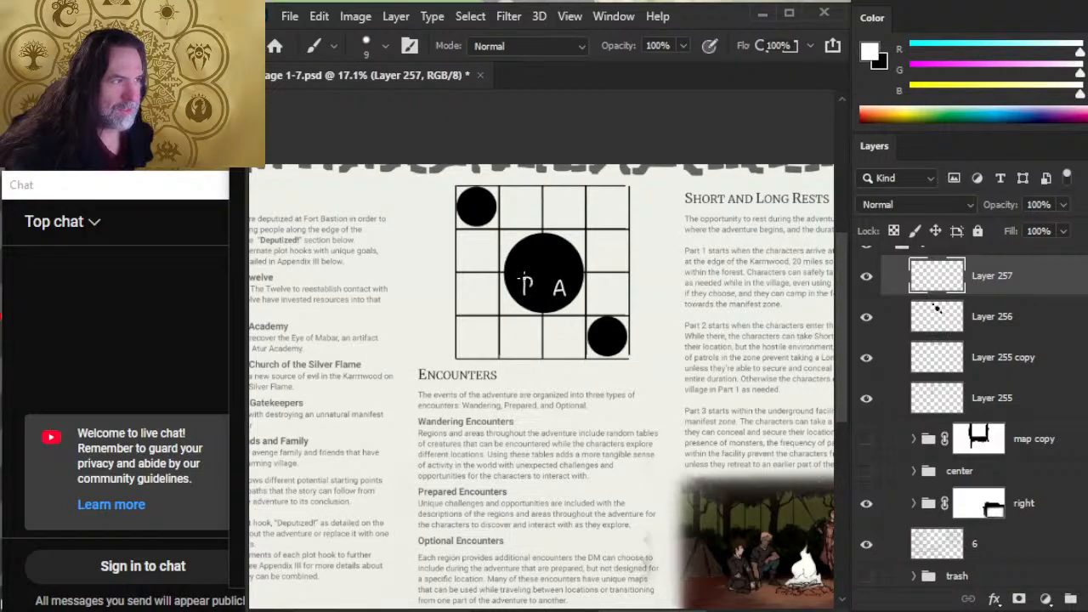
{"action": "mouse_move", "coordinate": [563, 247]}
{"action": "left_mouse_down"}
{"action": "mouse_move", "coordinate": [562, 260]}
{"action": "mouse_move", "coordinate": [518, 261]}
{"action": "mouse_move", "coordinate": [528, 262]}
{"action": "left_mouse_up"}
{"action": "left_click_drag", "start_coordinate": [518, 254], "coordinate": [519, 261]}
{"action": "key", "text": "ctrl+z"}
{"action": "key", "text": "ctrl+z"}
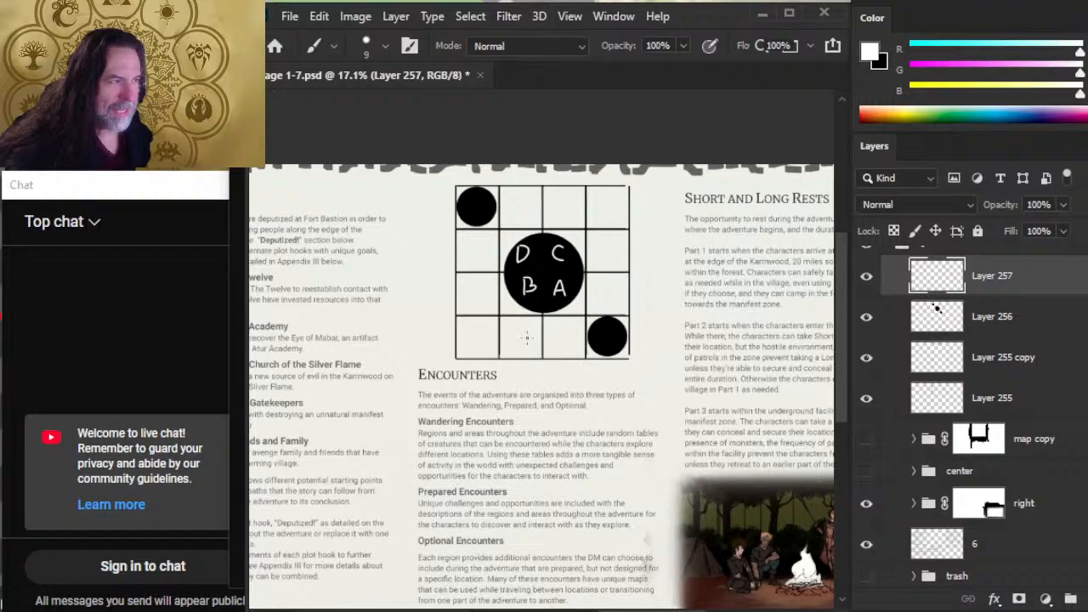
Paint straight black diagonal lines linking the large centre dot to the top-left and bottom-right dots
{"action": "key", "text": "x"}
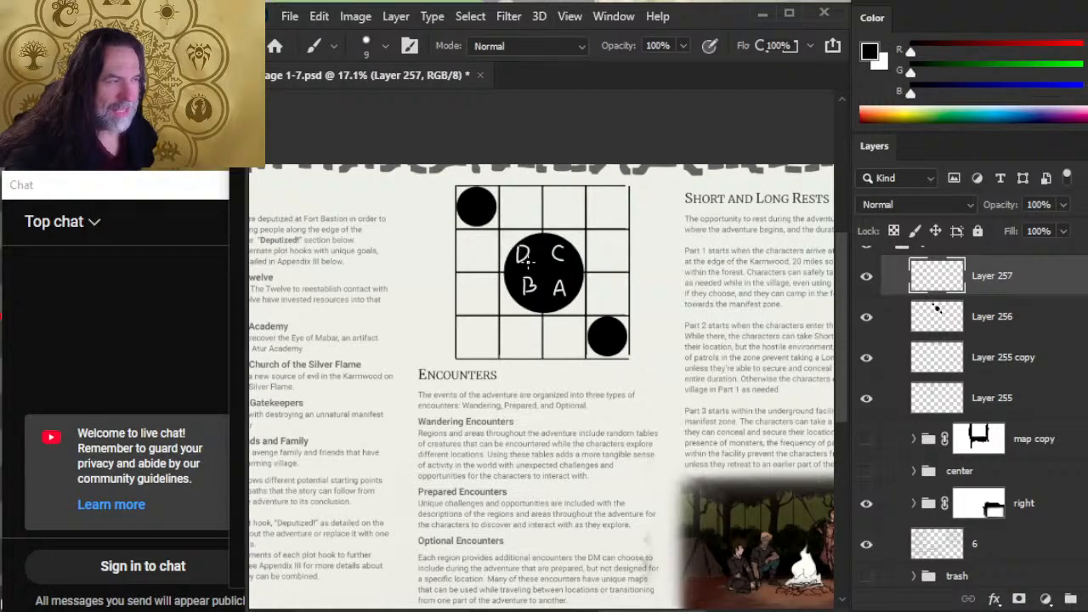
{"action": "left_click_drag", "start_coordinate": [527, 263], "coordinate": [523, 255]}
{"action": "left_click", "coordinate": [464, 187], "text": "shift"}
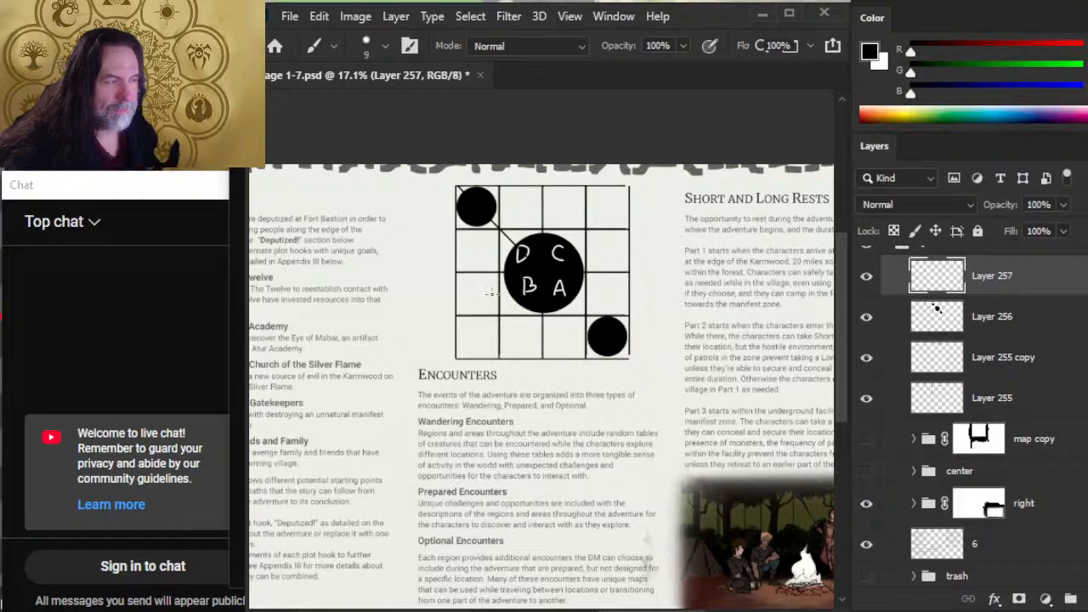
{"action": "key", "text": "ctrl+z"}
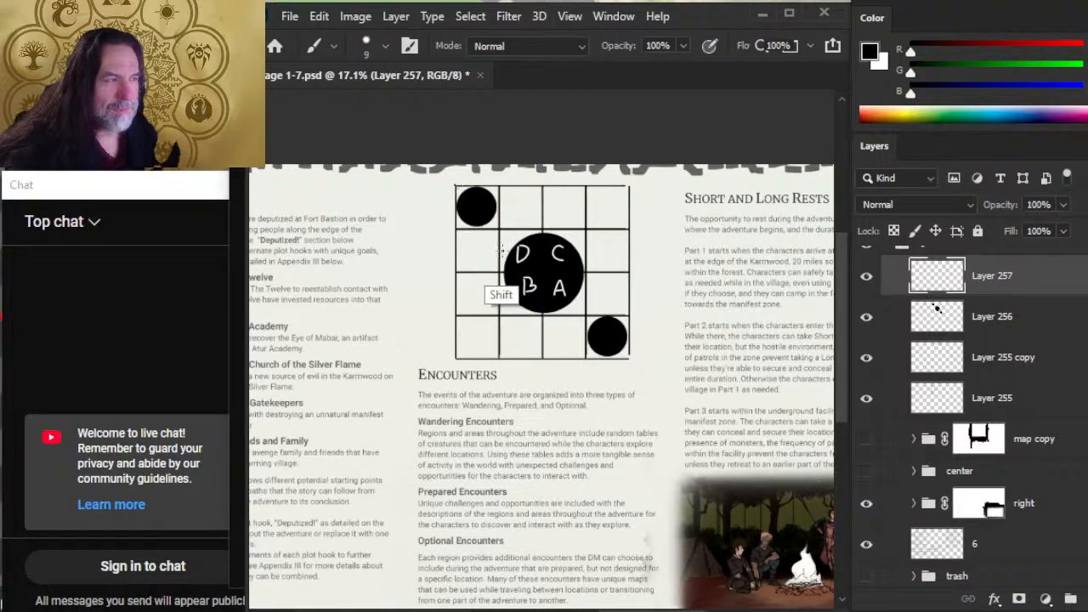
{"action": "left_click", "coordinate": [532, 299], "text": "shift"}
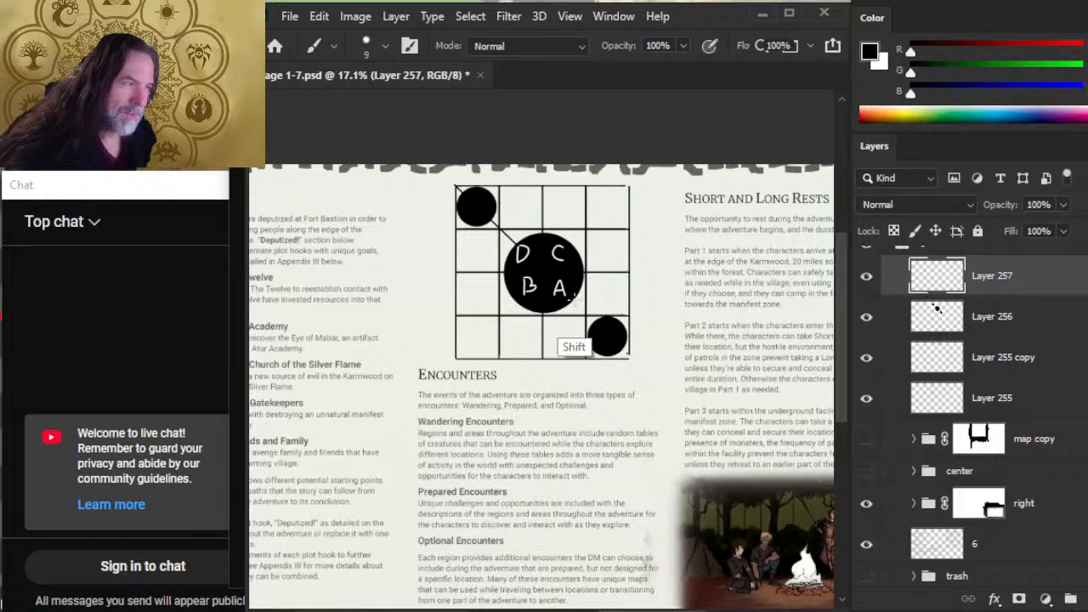
{"action": "left_click", "coordinate": [605, 337], "text": "shift"}
Handwrite a white 3 inside the grid's top-left dot
{"action": "key", "text": "e"}
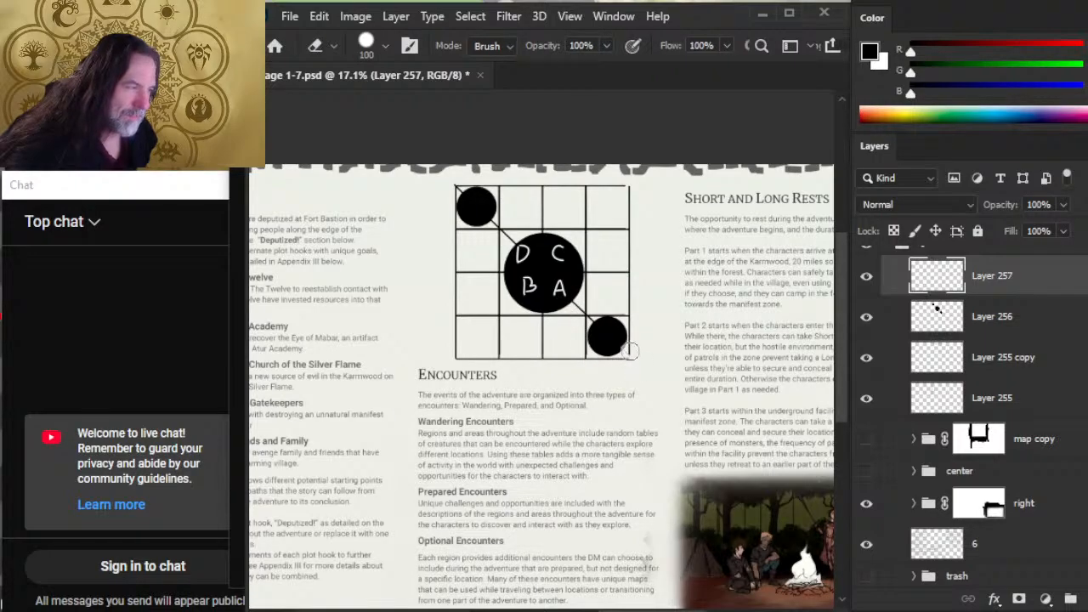
{"action": "key", "text": "b"}
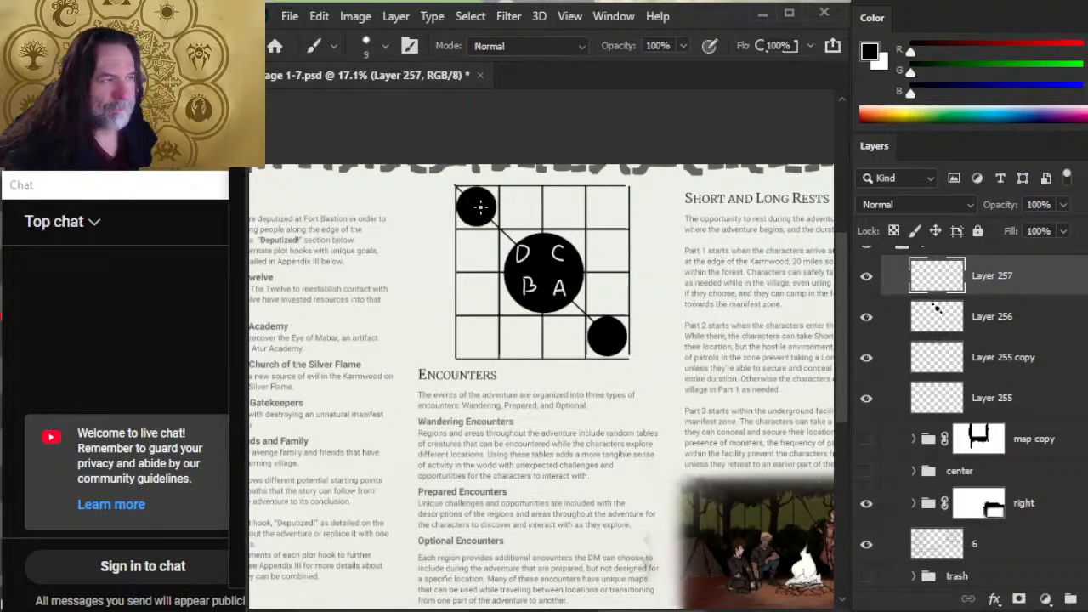
{"action": "key", "text": "x"}
{"action": "left_click_drag", "start_coordinate": [469, 201], "coordinate": [470, 213]}
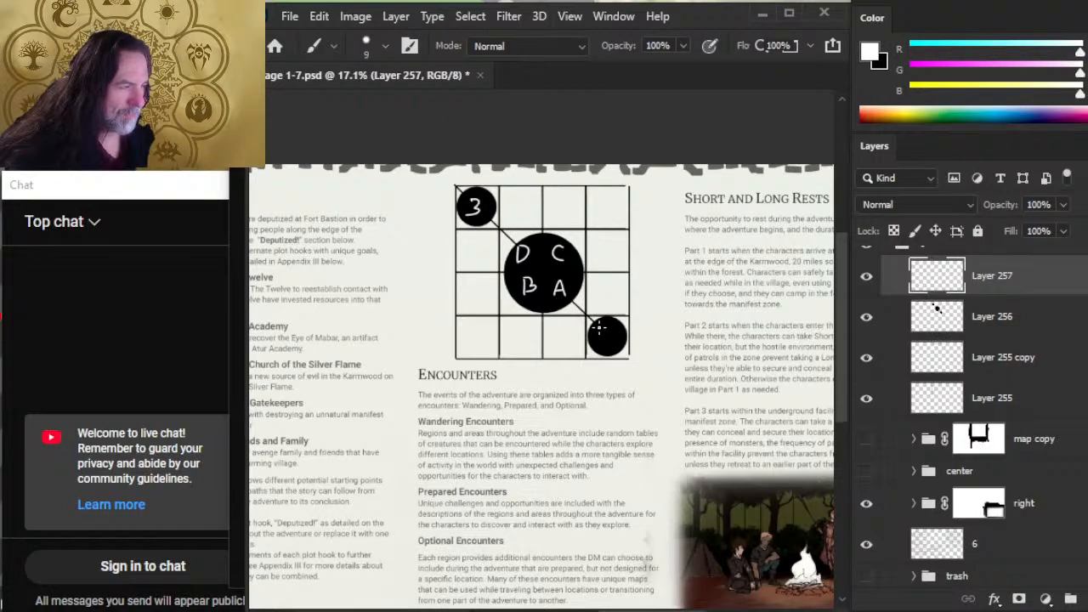
Try lettering the bottom-right dot with a white B and A, and undo those strokes
{"action": "mouse_move", "coordinate": [601, 323]}
{"action": "left_mouse_down"}
{"action": "mouse_move", "coordinate": [604, 342]}
{"action": "mouse_move", "coordinate": [618, 346]}
{"action": "left_mouse_up"}
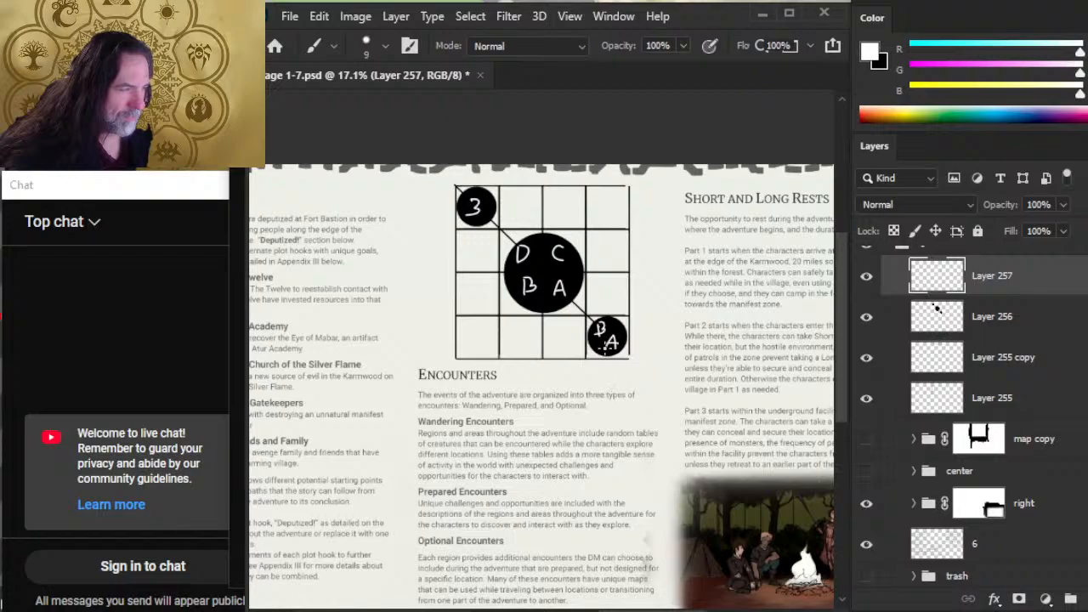
{"action": "key", "text": "x"}
{"action": "key", "text": "ctrl+z"}
{"action": "key", "text": "ctrl+z"}
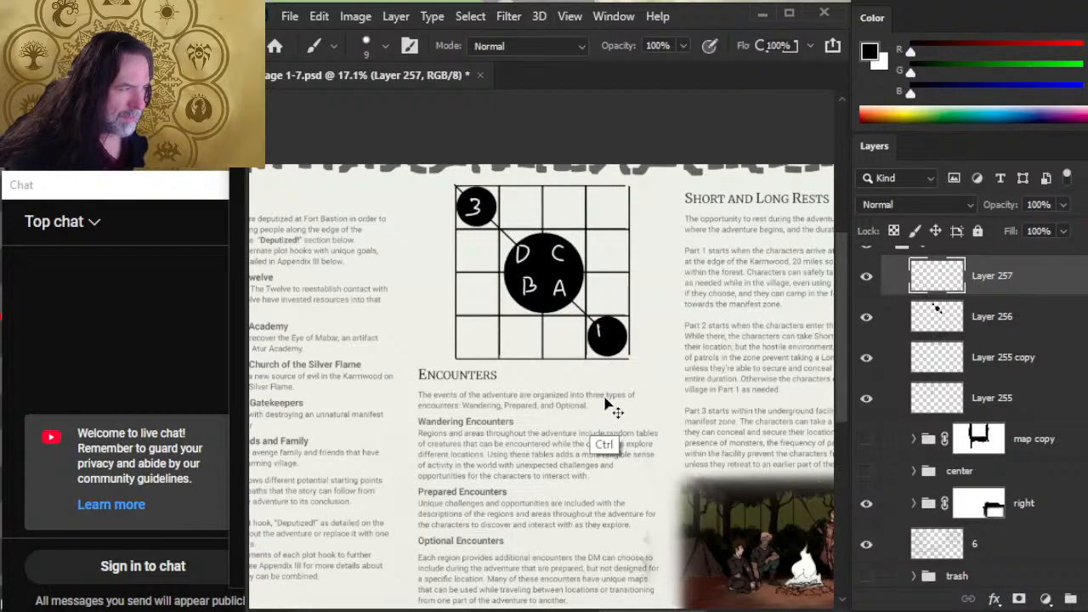
{"action": "key", "text": "ctrl+z"}
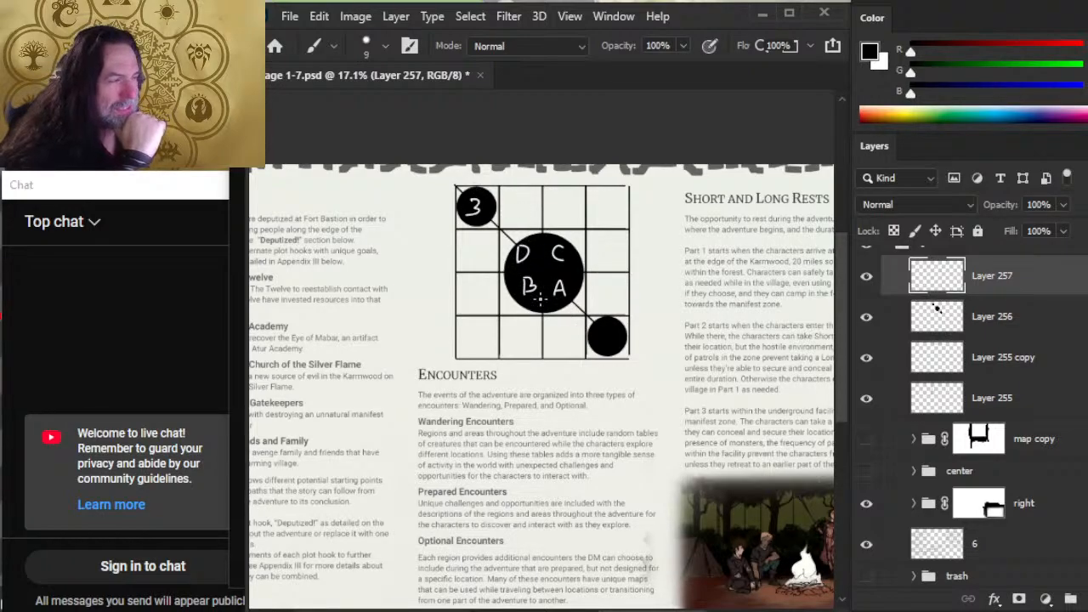
Paint two black right-angled connectors from the 3 dot to the large dot, one reaching B and one reaching C
{"action": "key", "text": "shift"}
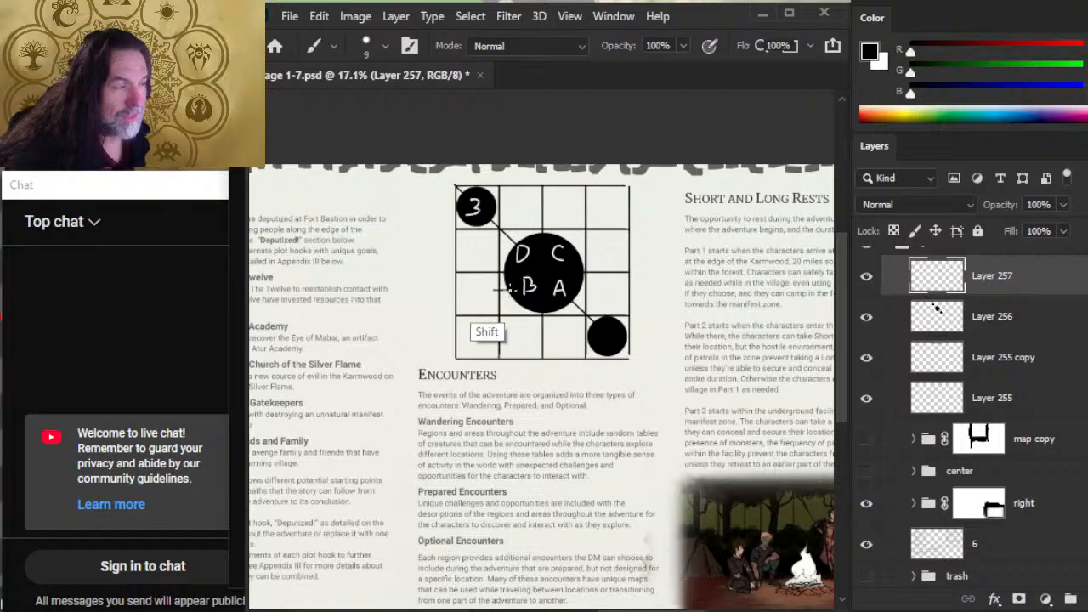
{"action": "left_click", "coordinate": [473, 289], "text": "shift"}
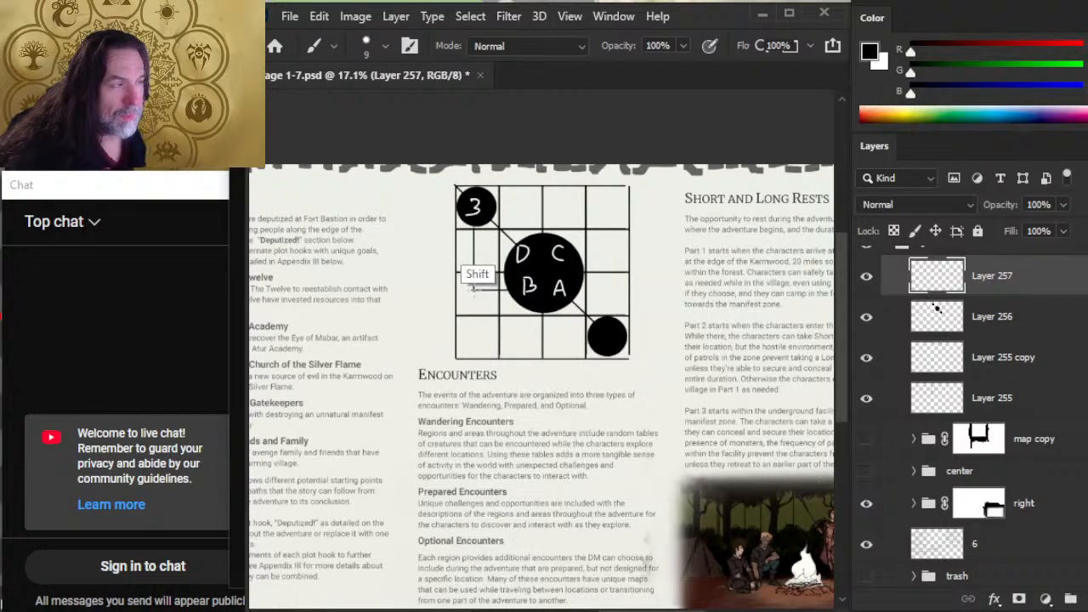
{"action": "left_click", "coordinate": [501, 289], "text": "shift"}
{"action": "key", "text": "shift"}
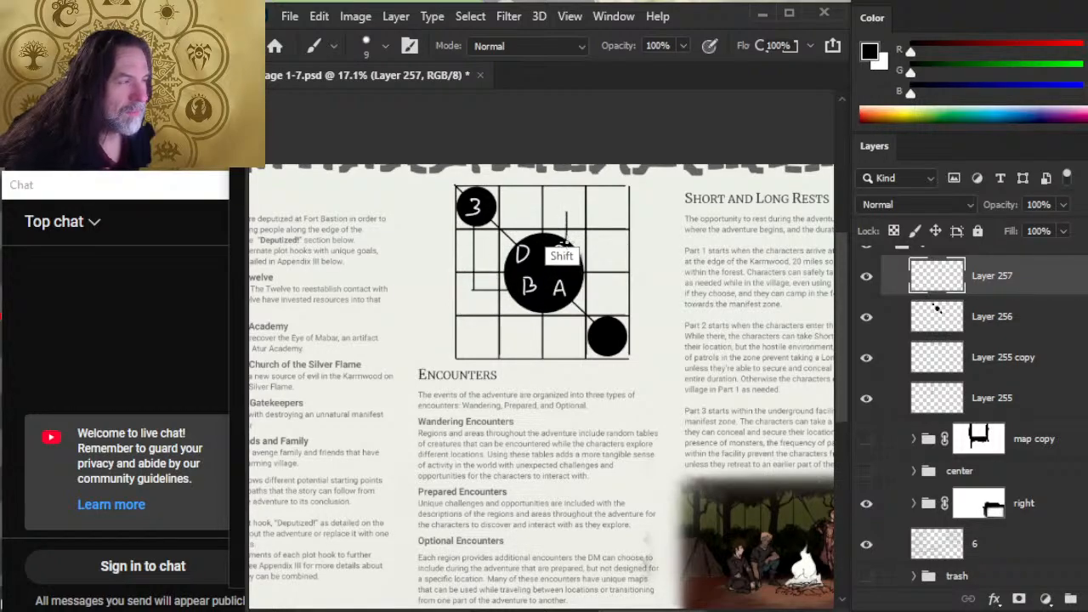
{"action": "left_click", "coordinate": [565, 204]}
{"action": "left_click", "coordinate": [498, 204], "text": "shift"}
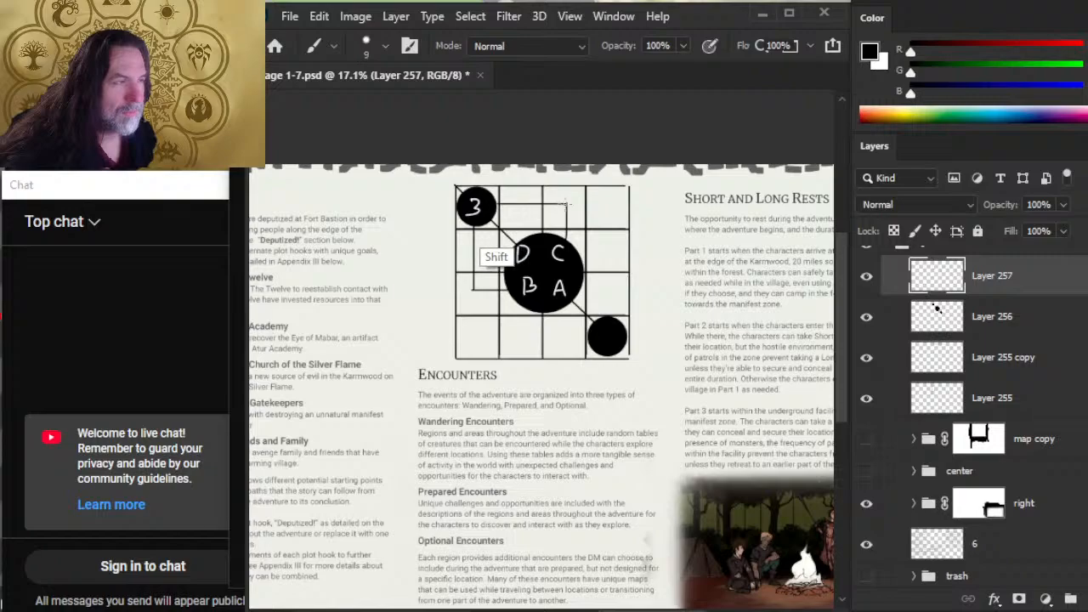
{"action": "key", "text": "e"}
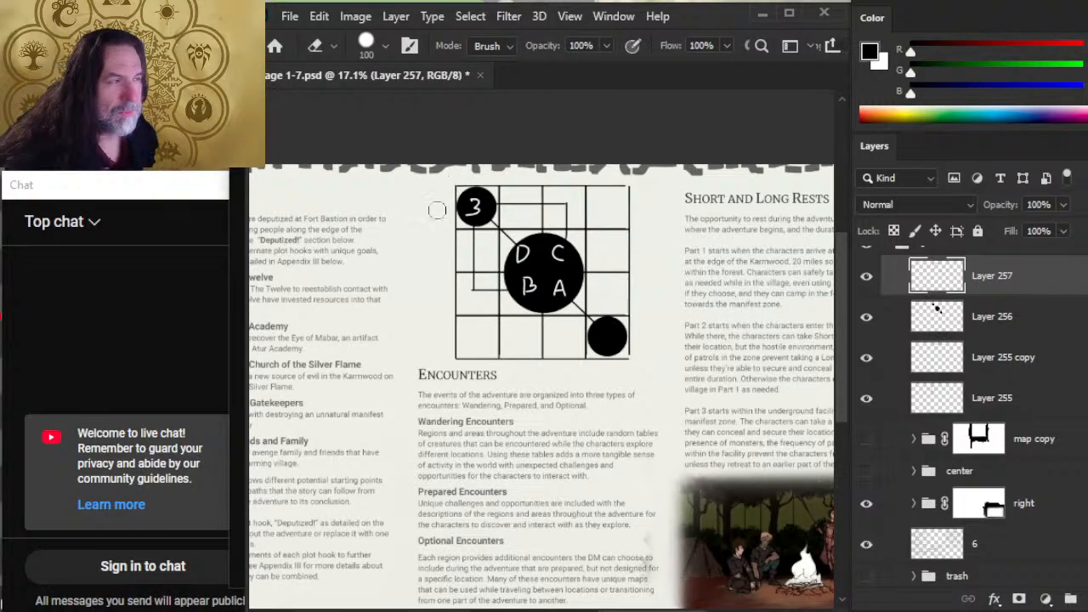
{"action": "key", "text": "b"}
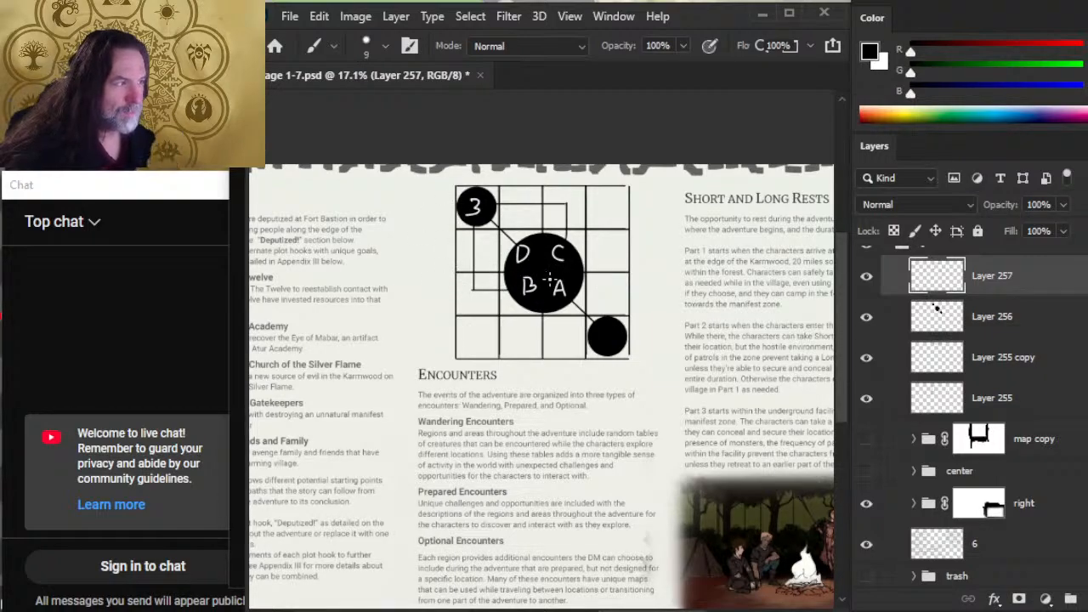
Try sketching freehand curved strokes between the letters in the large dot, and undo them
{"action": "key", "text": "x"}
{"action": "key", "text": "shift"}
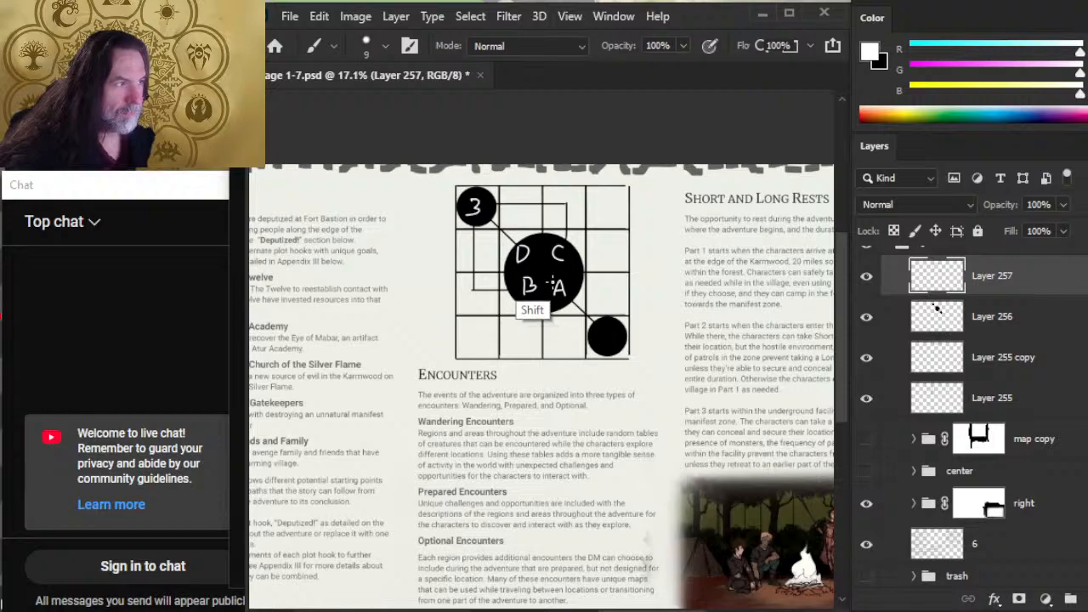
{"action": "key", "text": "x"}
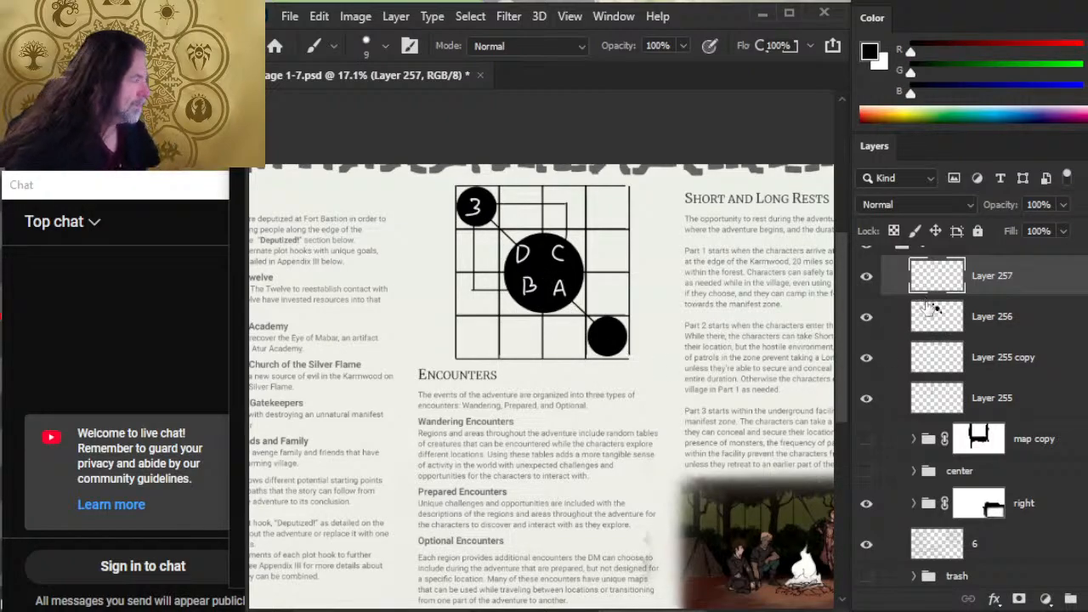
{"action": "scroll", "coordinate": [1054, 357], "scroll_direction": "up", "scroll_amount": 2}
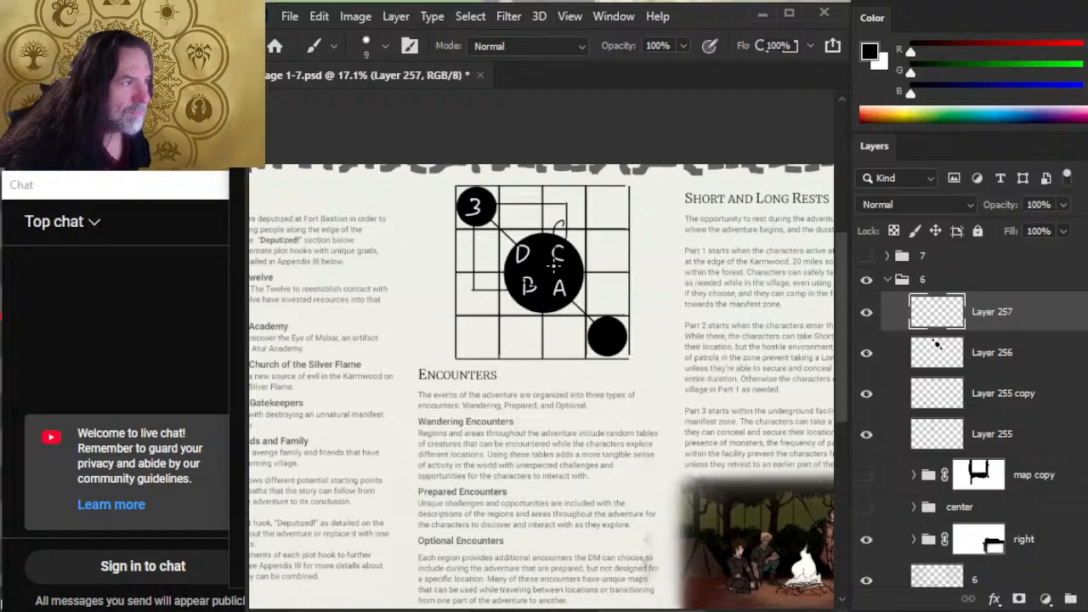
{"action": "key", "text": "x"}
{"action": "mouse_move", "coordinate": [517, 255]}
{"action": "left_mouse_down"}
{"action": "mouse_move", "coordinate": [578, 252]}
{"action": "mouse_move", "coordinate": [513, 297]}
{"action": "left_mouse_up"}
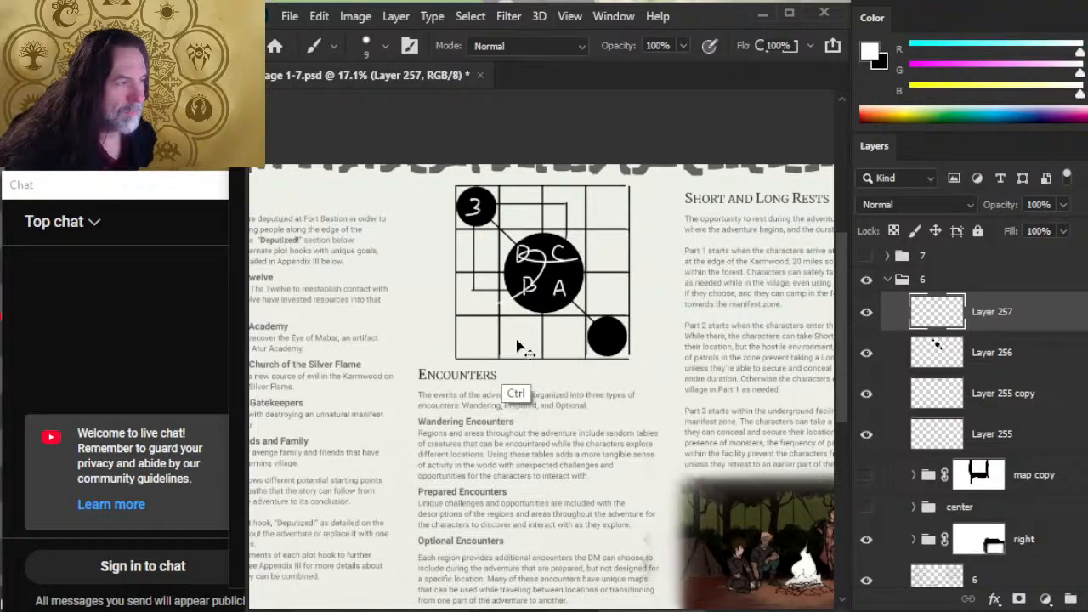
{"action": "key", "text": "ctrl+z"}
{"action": "key", "text": "ctrl+z"}
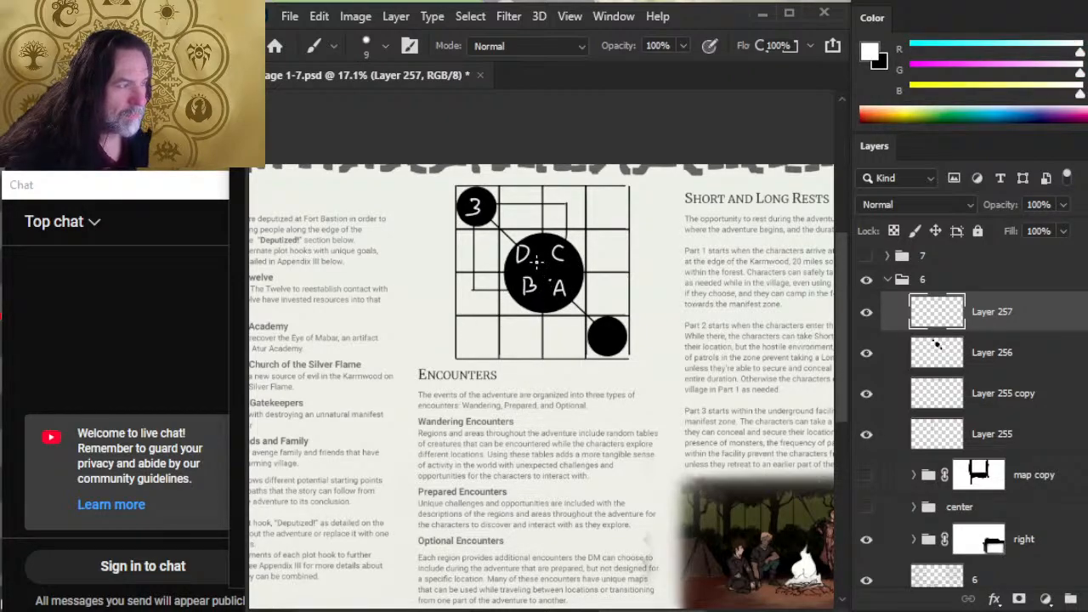
Paint short straight white lines inside the large dot linking D, C and B to A
{"action": "left_click", "coordinate": [522, 260]}
{"action": "left_click", "coordinate": [541, 282], "text": "shift"}
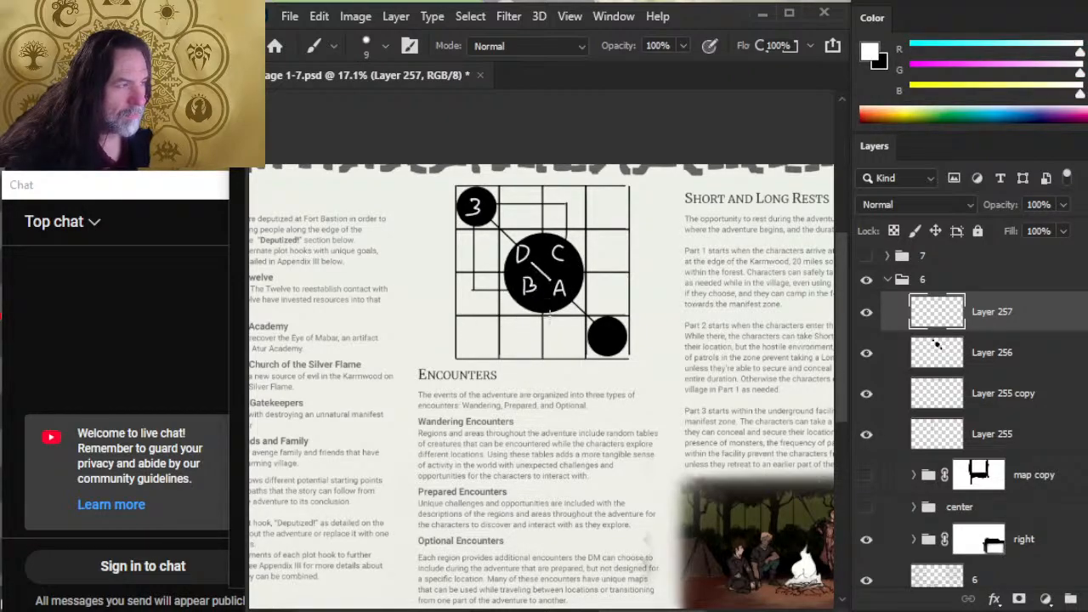
{"action": "left_click", "coordinate": [559, 261]}
{"action": "left_click", "coordinate": [558, 278], "text": "shift"}
{"action": "left_click", "coordinate": [550, 284]}
{"action": "left_click", "coordinate": [534, 284], "text": "shift"}
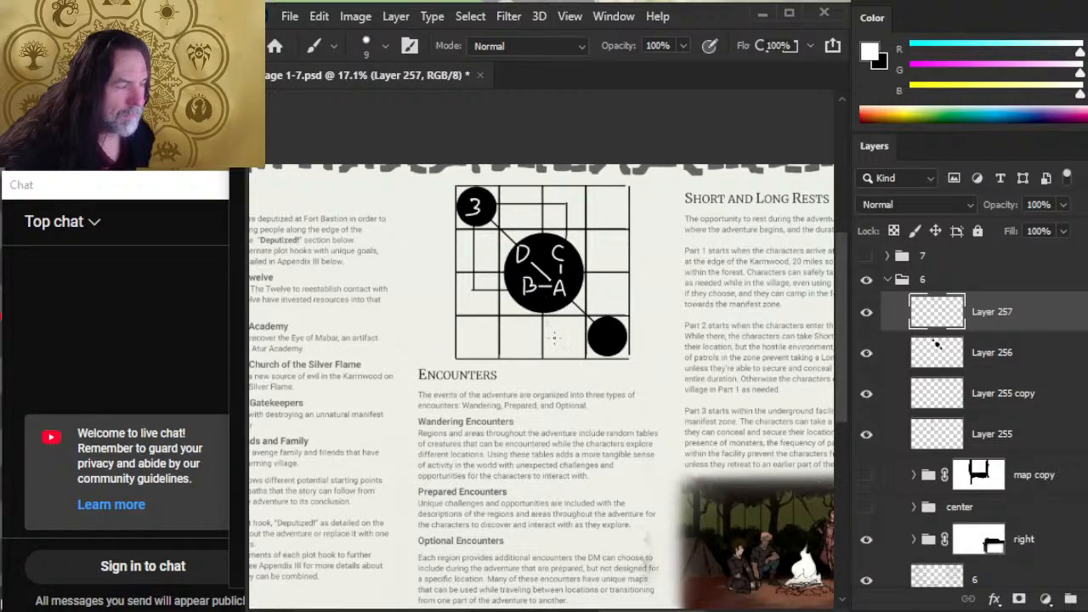
Erase the B end of the white line between B and A, and return to the Brush tool
{"action": "key", "text": "e"}
{"action": "left_click_drag", "start_coordinate": [523, 282], "coordinate": [525, 286]}
{"action": "key", "text": "ctrl+z"}
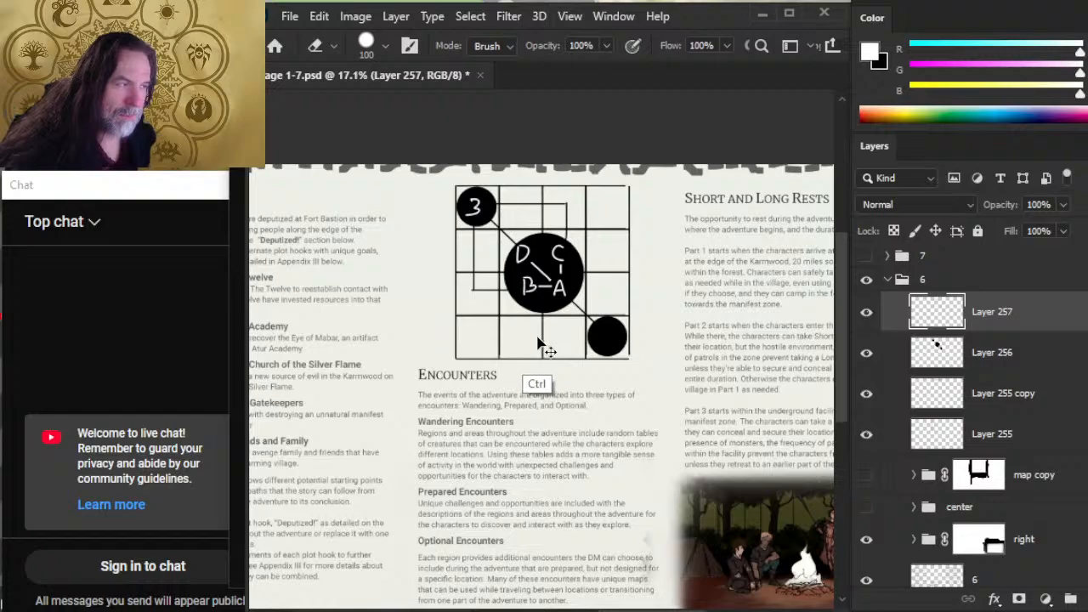
{"action": "key", "text": "b"}
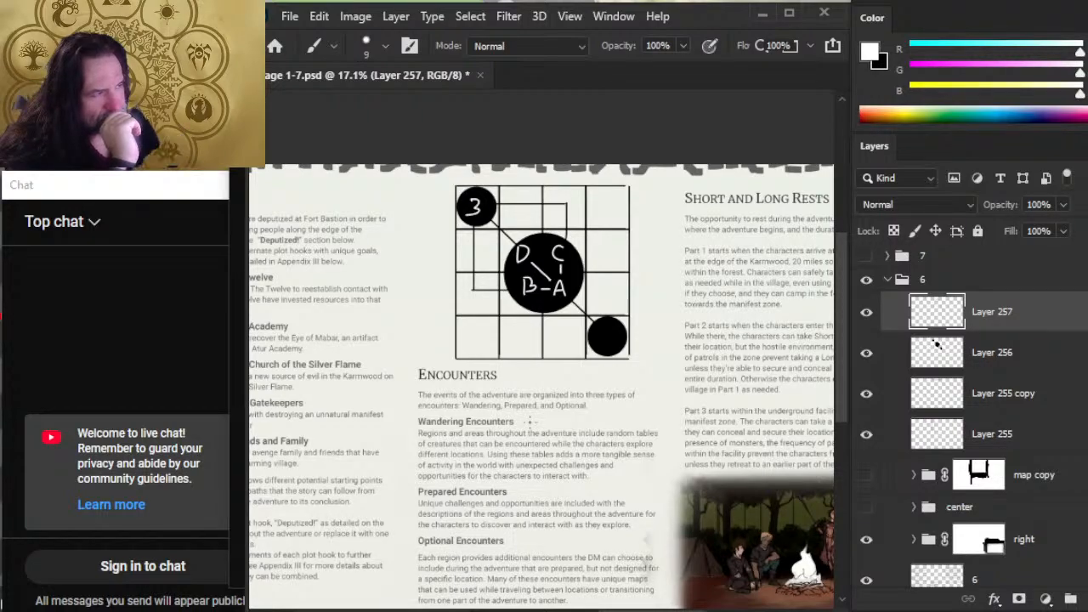
Hide the grid line layers Layer 255 and Layer 255 copy, and briefly toggle isolation of group 6
{"action": "left_click", "coordinate": [867, 434]}
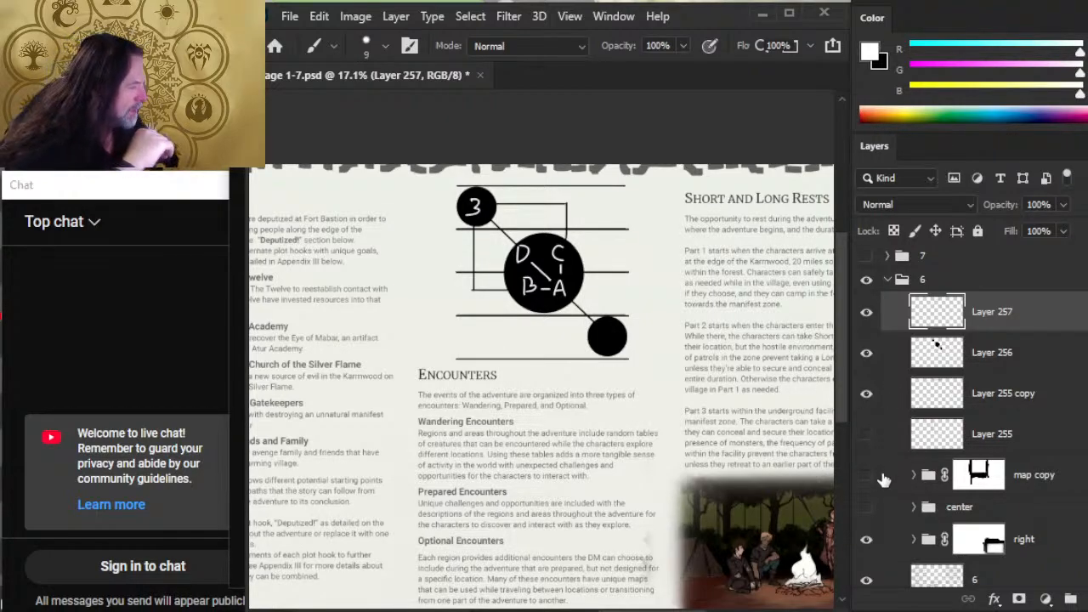
{"action": "left_click", "coordinate": [866, 394]}
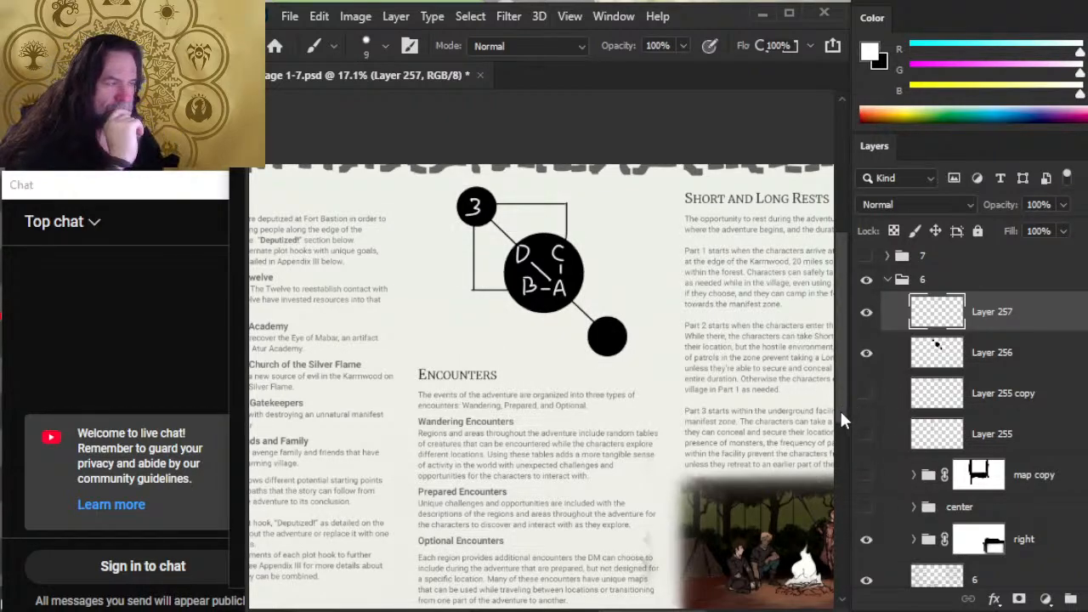
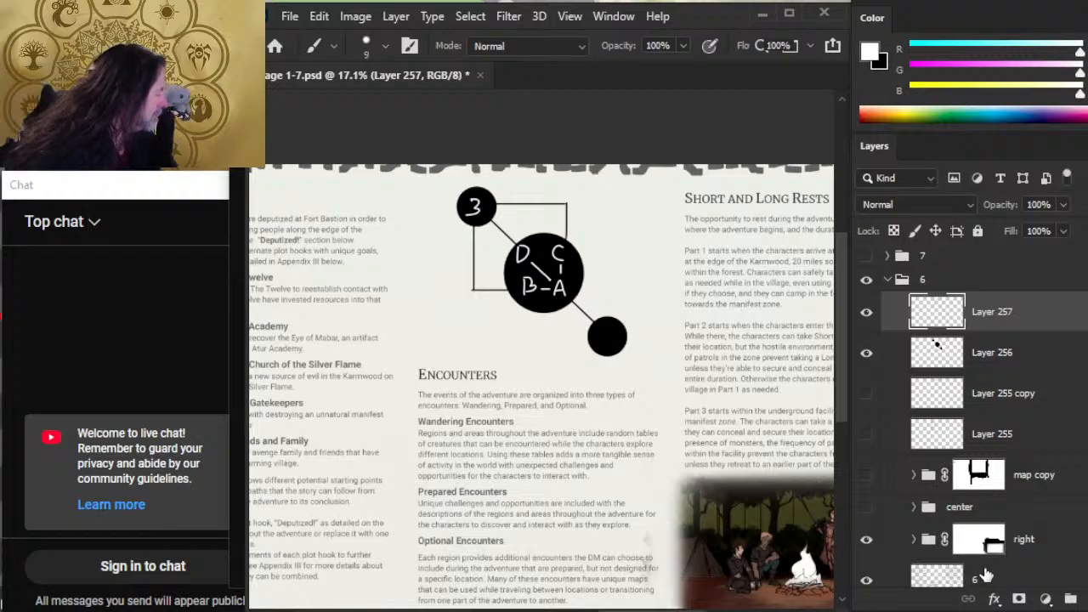
{"action": "left_click", "coordinate": [867, 283], "text": "alt"}
{"action": "left_click", "coordinate": [866, 283], "text": "alt"}
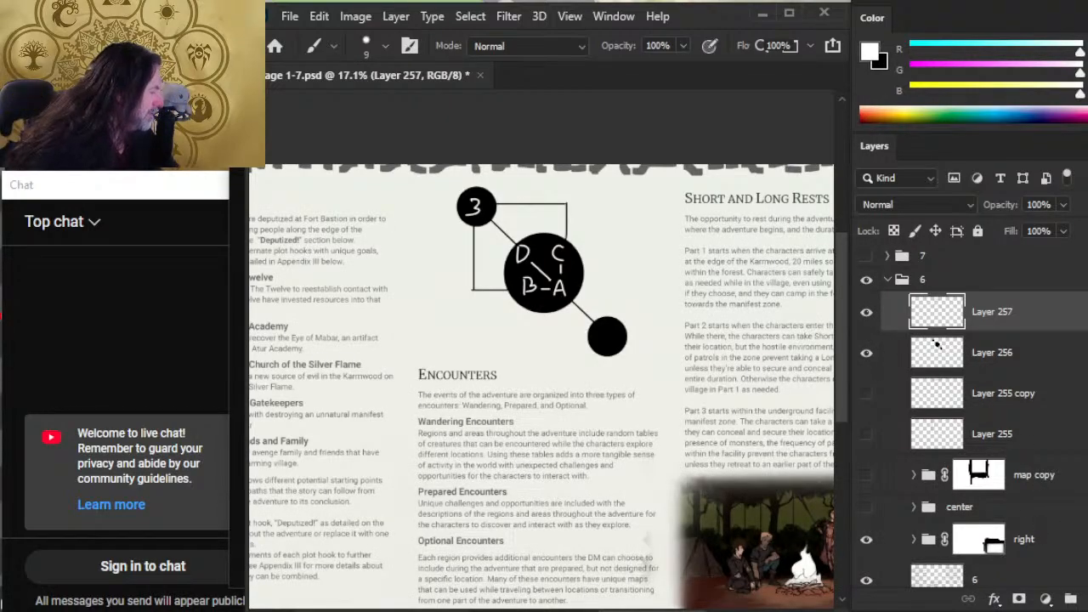
Group the diagram's Layer 257, Layer 256, Layer 255 copy and Layer 255 together inside group 6
{"action": "scroll", "coordinate": [969, 417], "scroll_direction": "down", "scroll_amount": 3}
{"action": "scroll", "coordinate": [969, 383], "scroll_direction": "up", "scroll_amount": 3}
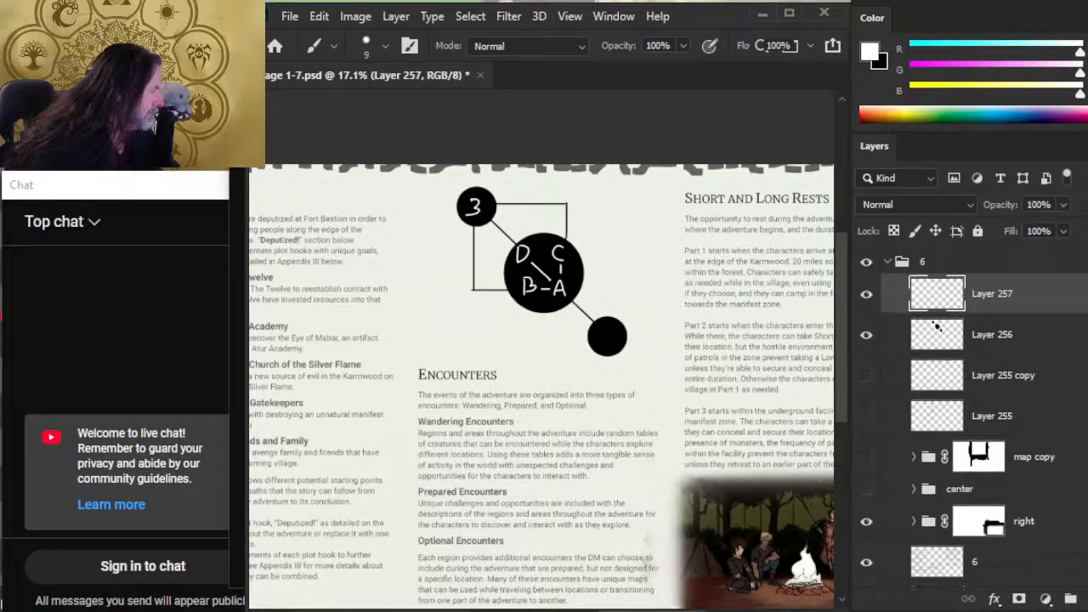
{"action": "left_click", "coordinate": [1002, 421]}
{"action": "left_click", "coordinate": [991, 305], "text": "shift"}
{"action": "key", "text": "ctrl+g"}
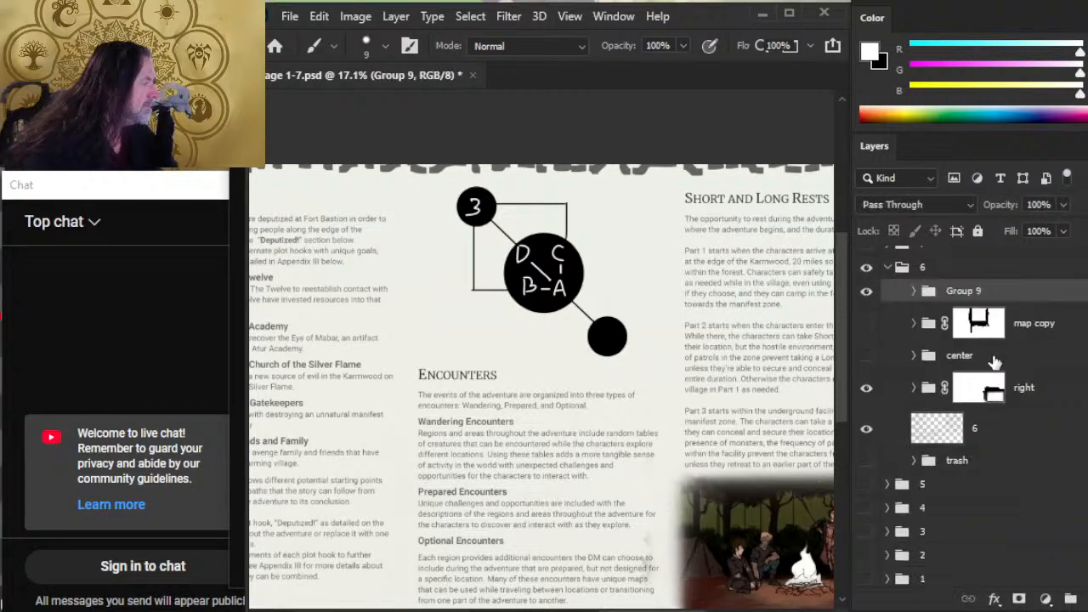
Move the grouped dot diagram slightly down, closer to the Encounters heading
{"action": "key", "text": "v"}
{"action": "left_click_drag", "start_coordinate": [655, 371], "coordinate": [654, 383]}
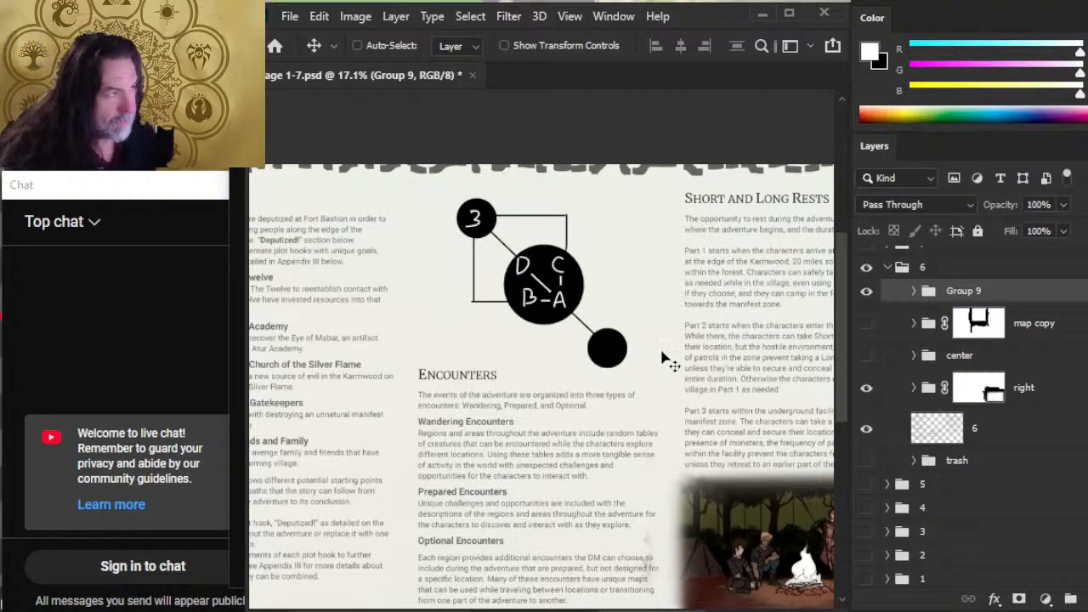
{"action": "left_click_drag", "start_coordinate": [651, 396], "coordinate": [647, 391]}
{"action": "left_click_drag", "start_coordinate": [638, 429], "coordinate": [648, 403]}
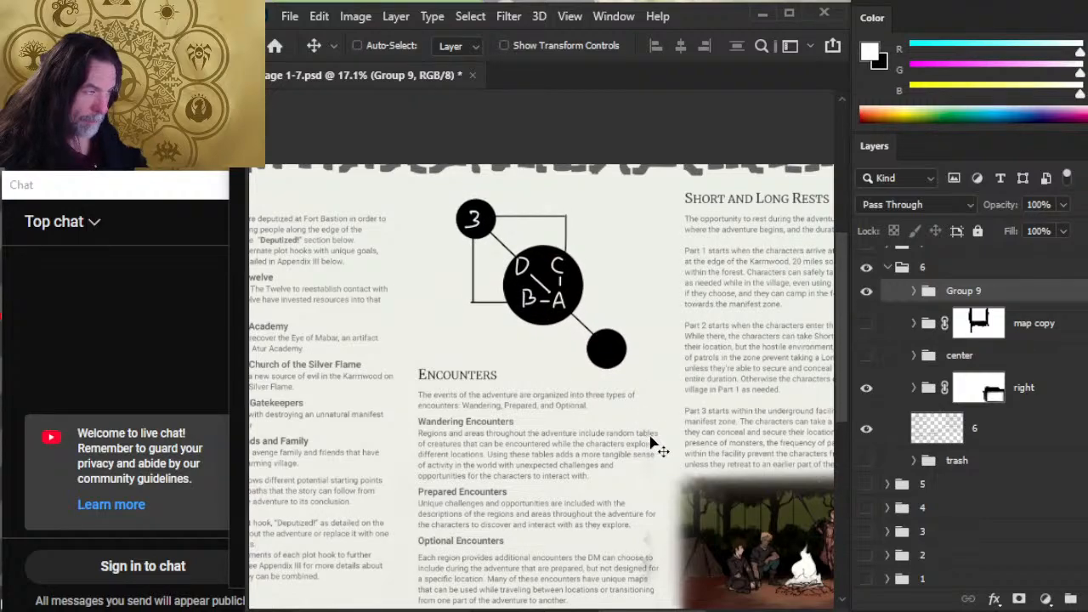
Hide the new diagram group, show the map copy group instead, and hide the handwritten hook and part labels inside it
{"action": "left_click", "coordinate": [866, 291]}
{"action": "left_click", "coordinate": [866, 323]}
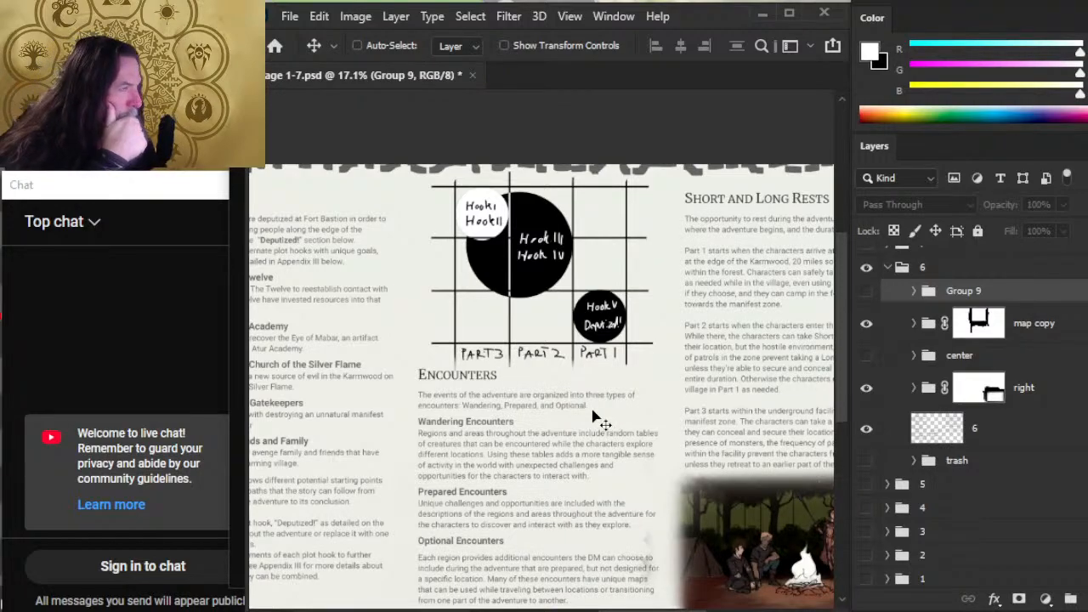
{"action": "left_click", "coordinate": [914, 324]}
{"action": "left_click", "coordinate": [867, 445]}
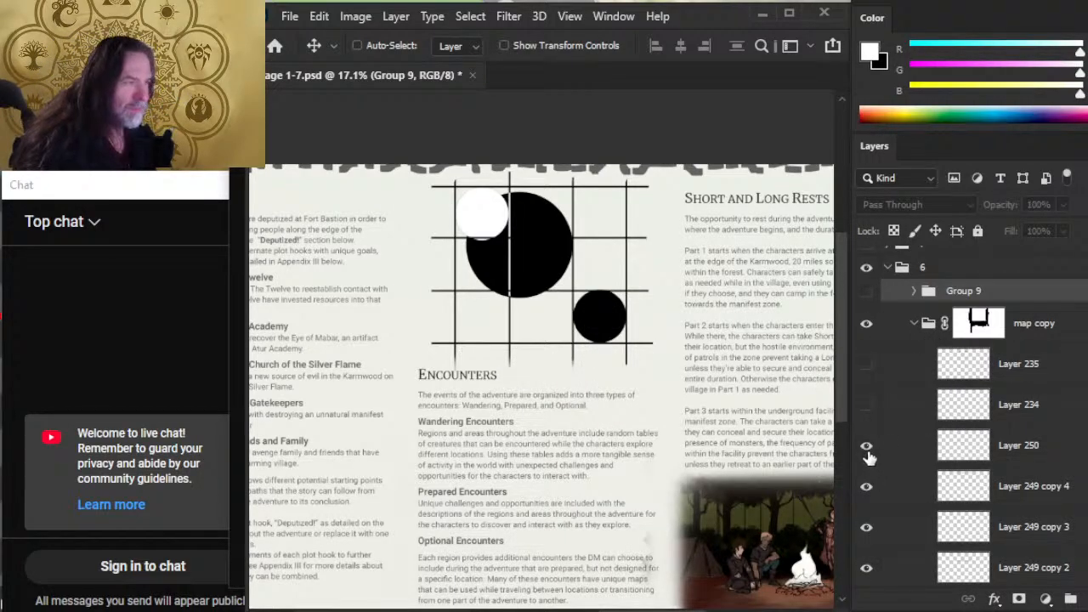
Select the handwritten Hook III and Hook IV labels on Layer 250 and reposition them inside the large black circle
{"action": "left_click", "coordinate": [867, 445]}
{"action": "left_click", "coordinate": [901, 445]}
{"action": "key", "text": "l"}
{"action": "mouse_move", "coordinate": [512, 227]}
{"action": "left_mouse_down"}
{"action": "mouse_move", "coordinate": [534, 215]}
{"action": "mouse_move", "coordinate": [511, 272]}
{"action": "mouse_move", "coordinate": [537, 282]}
{"action": "mouse_move", "coordinate": [547, 269]}
{"action": "mouse_move", "coordinate": [561, 303]}
{"action": "left_mouse_up"}
{"action": "key", "text": "v"}
{"action": "key", "text": "ctrl+d"}
{"action": "key", "text": "l"}
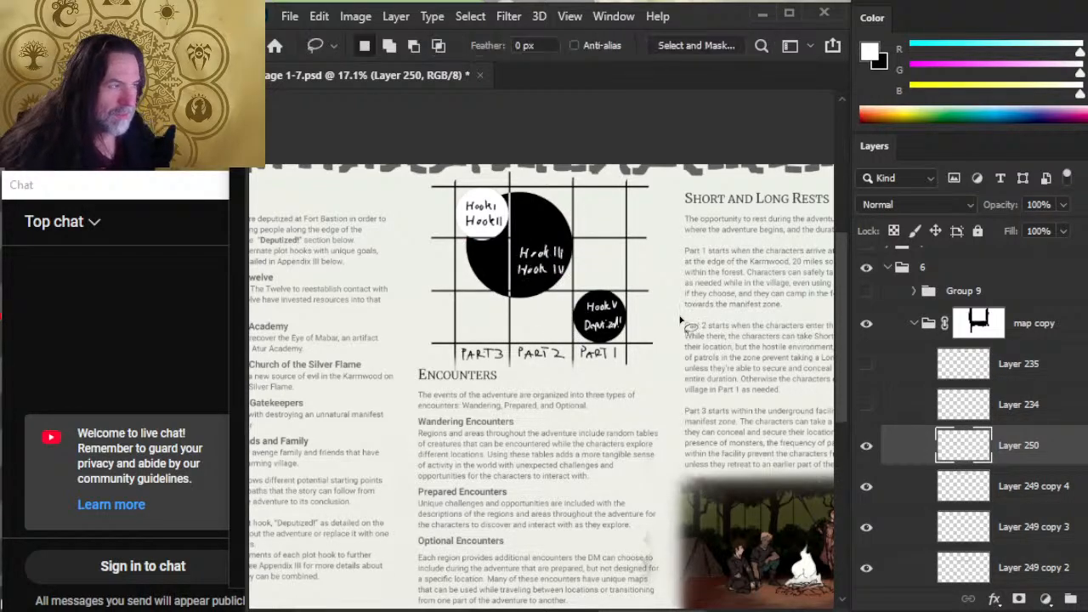
{"action": "key", "text": "v"}
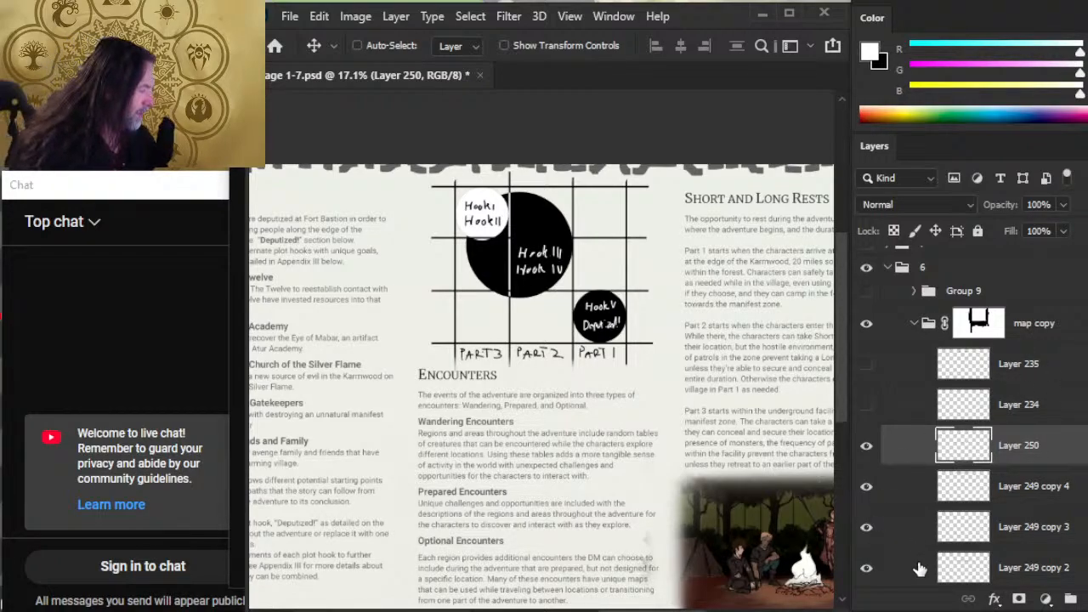
Check the diagram layers by hiding and showing them, and merge Layer 251 down into Layer 233
{"action": "scroll", "coordinate": [969, 425], "scroll_direction": "down", "scroll_amount": 3}
{"action": "scroll", "coordinate": [969, 416], "scroll_direction": "down", "scroll_amount": 3}
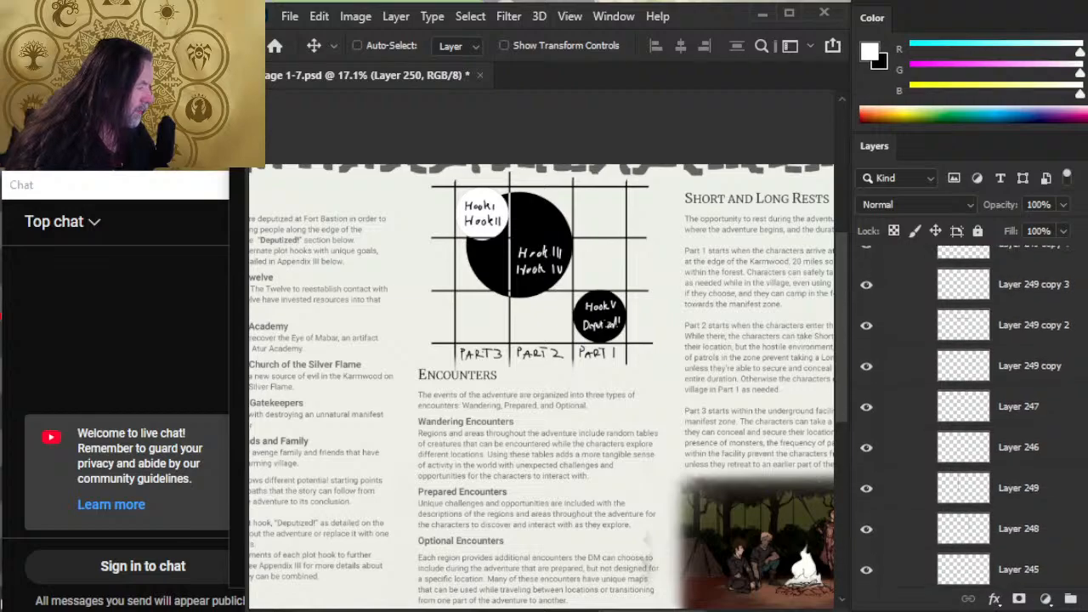
{"action": "scroll", "coordinate": [960, 476], "scroll_direction": "up", "scroll_amount": 1}
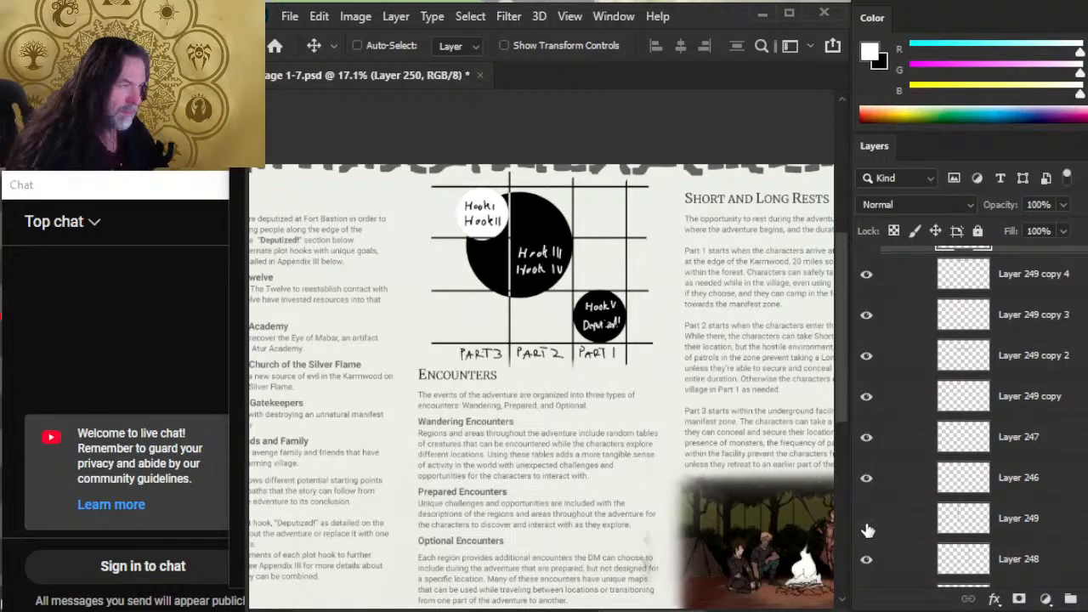
{"action": "left_click", "coordinate": [866, 559]}
{"action": "left_click", "coordinate": [866, 559]}
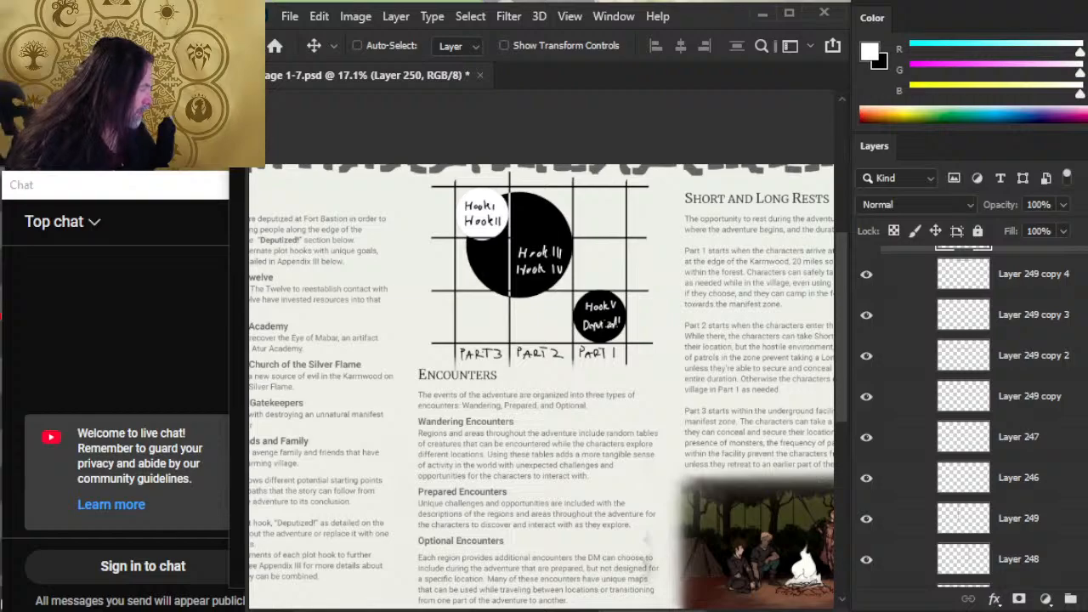
{"action": "scroll", "coordinate": [969, 417], "scroll_direction": "down", "scroll_amount": 6}
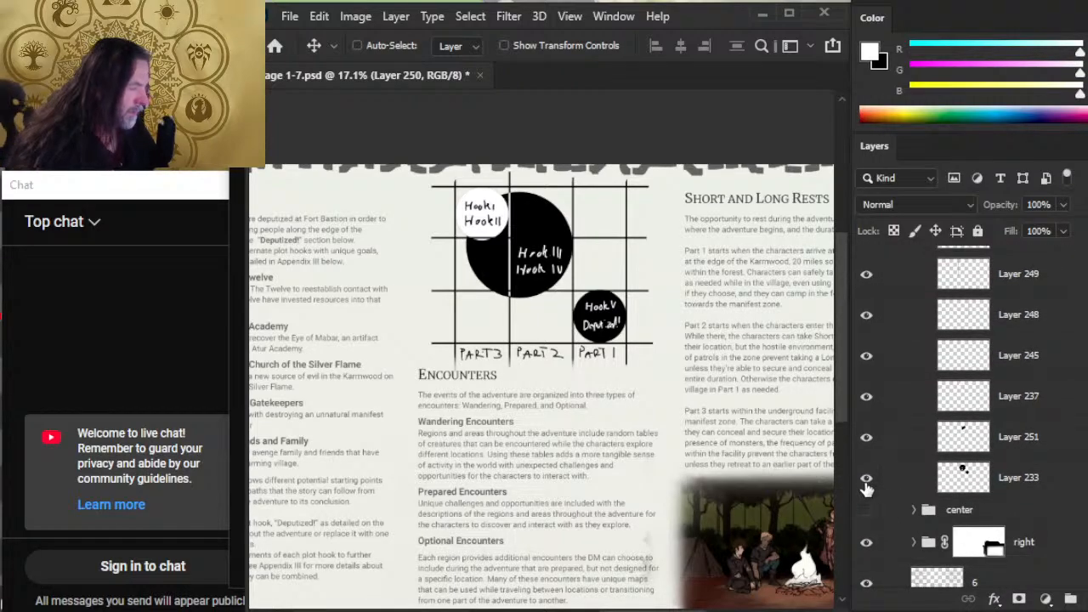
{"action": "left_click", "coordinate": [866, 480]}
{"action": "left_click", "coordinate": [865, 479]}
{"action": "left_click", "coordinate": [866, 440]}
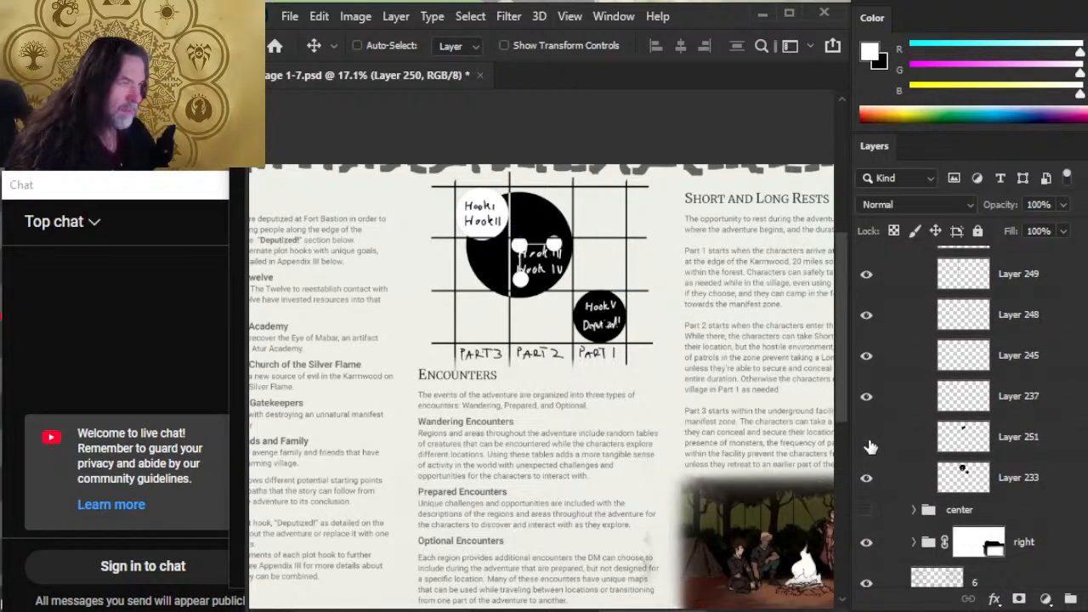
{"action": "left_click", "coordinate": [867, 441]}
{"action": "right_click", "coordinate": [906, 431]}
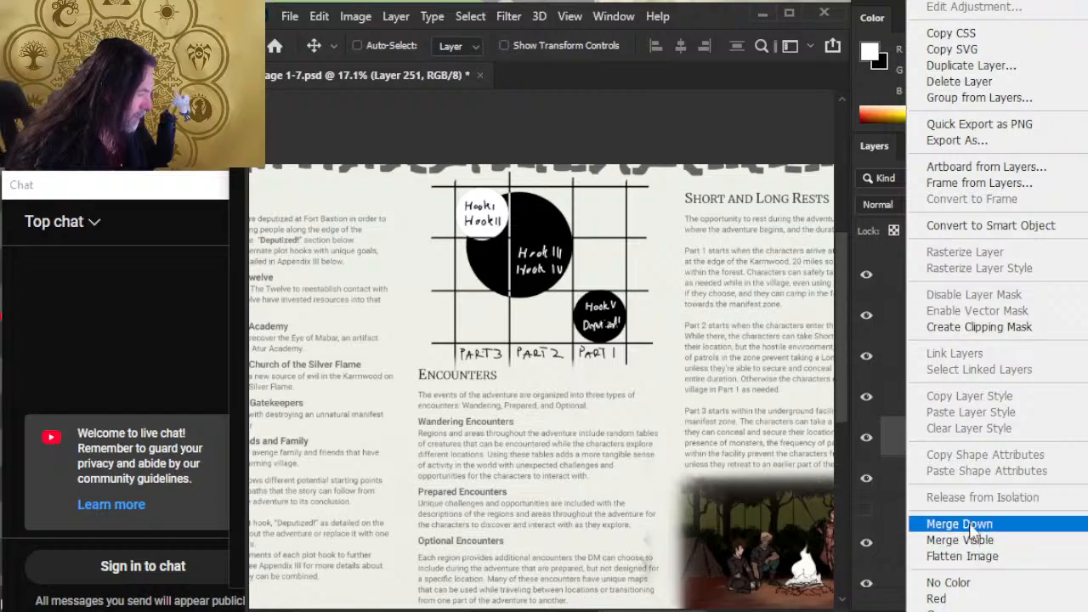
{"action": "left_click", "coordinate": [952, 523]}
Raise the black circles on Layer 233 slightly, and lower only the small circle back into its Part 1 grid cell
{"action": "left_click", "coordinate": [868, 399]}
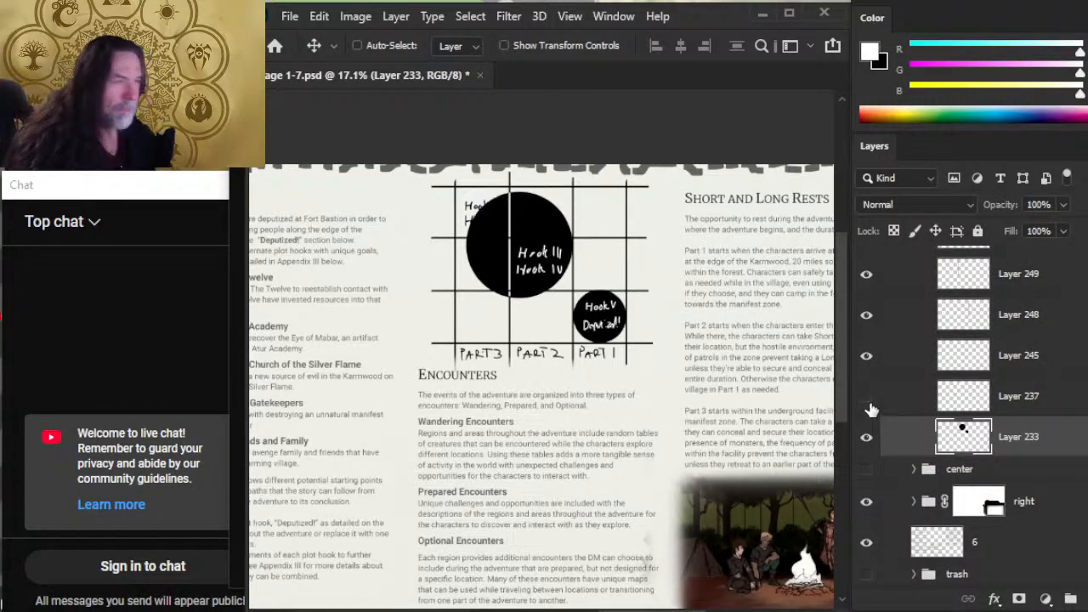
{"action": "left_click", "coordinate": [867, 403]}
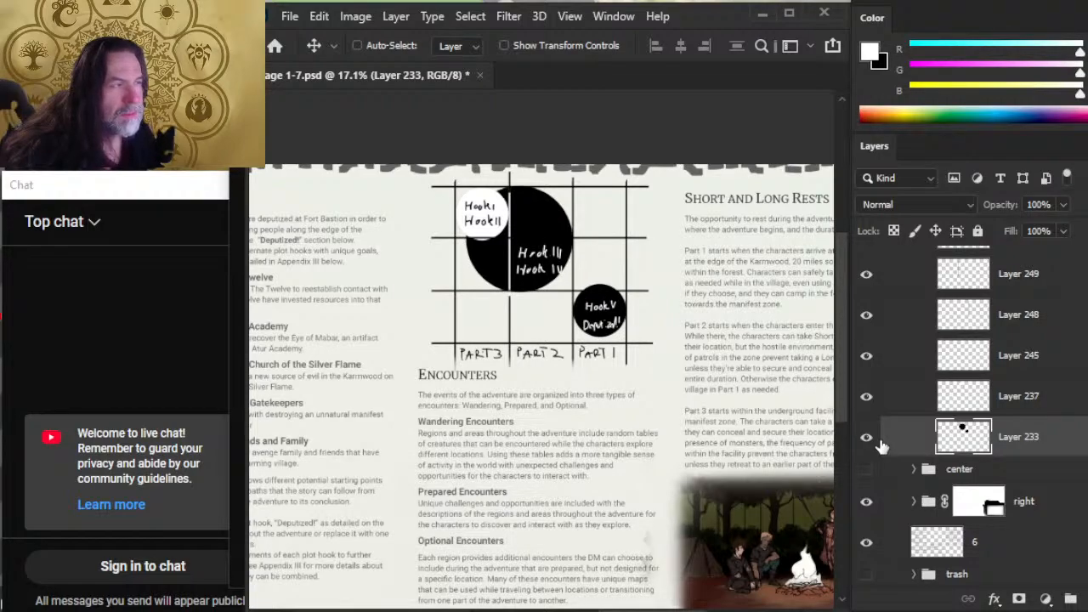
{"action": "key", "text": "l"}
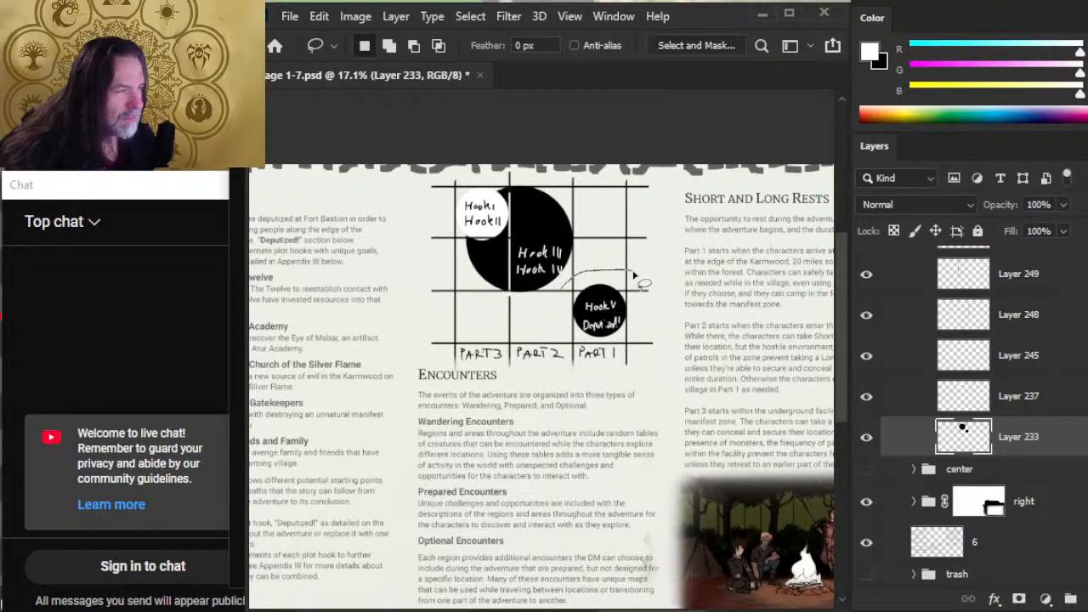
{"action": "left_click_drag", "start_coordinate": [634, 273], "coordinate": [557, 291]}
{"action": "key", "text": "v"}
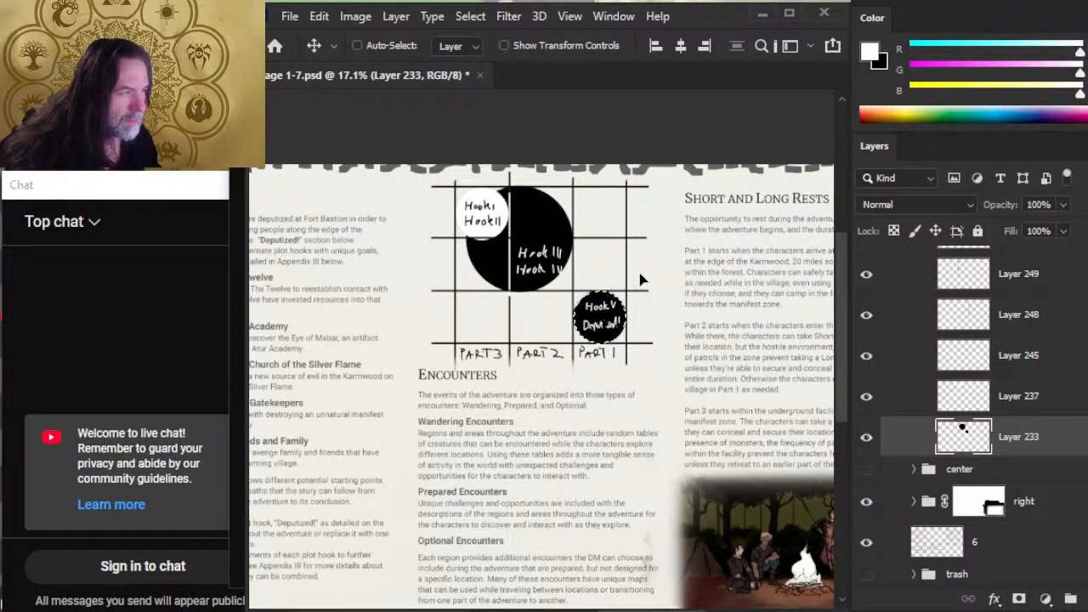
{"action": "key", "text": "ctrl+d"}
{"action": "key", "text": "l"}
Examine what Layer 245 and Layer 237 contribute to the diagram by hiding and showing each of them
{"action": "left_click", "coordinate": [1045, 374]}
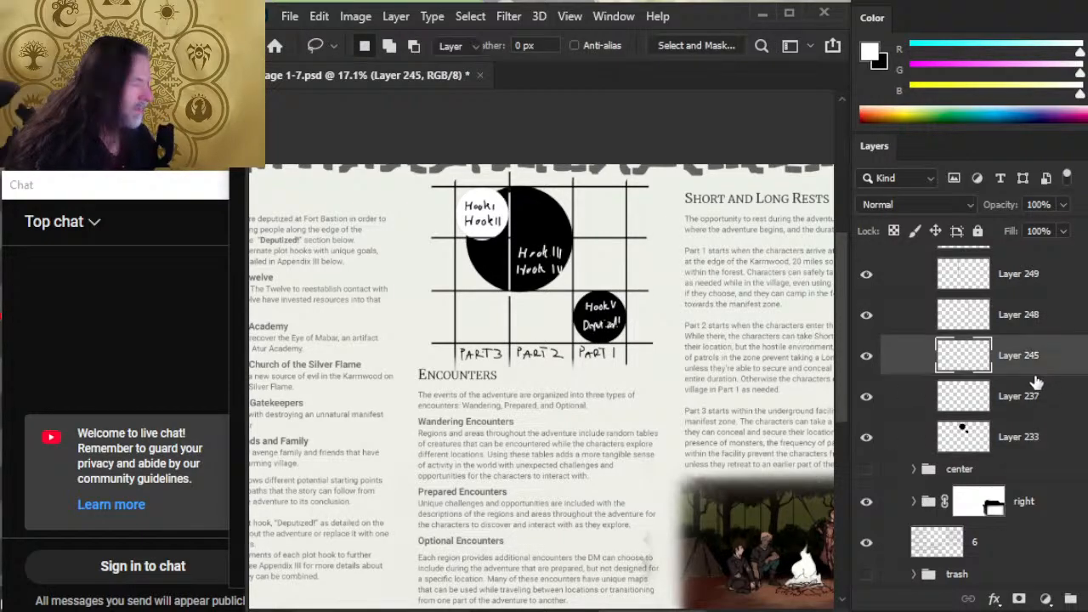
{"action": "key", "text": "v"}
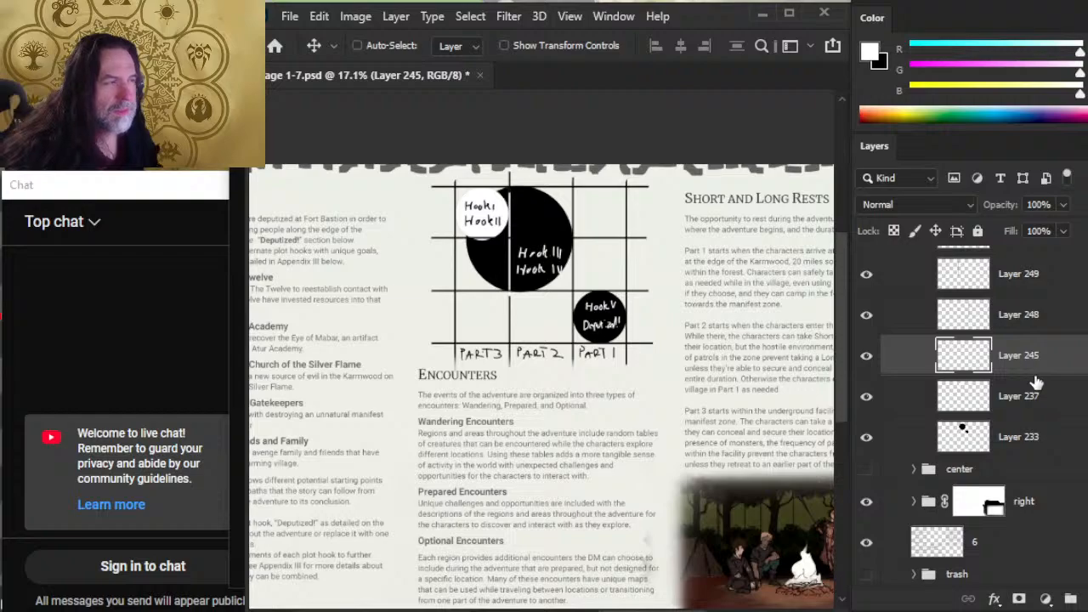
{"action": "left_click", "coordinate": [866, 364]}
{"action": "left_click", "coordinate": [867, 361]}
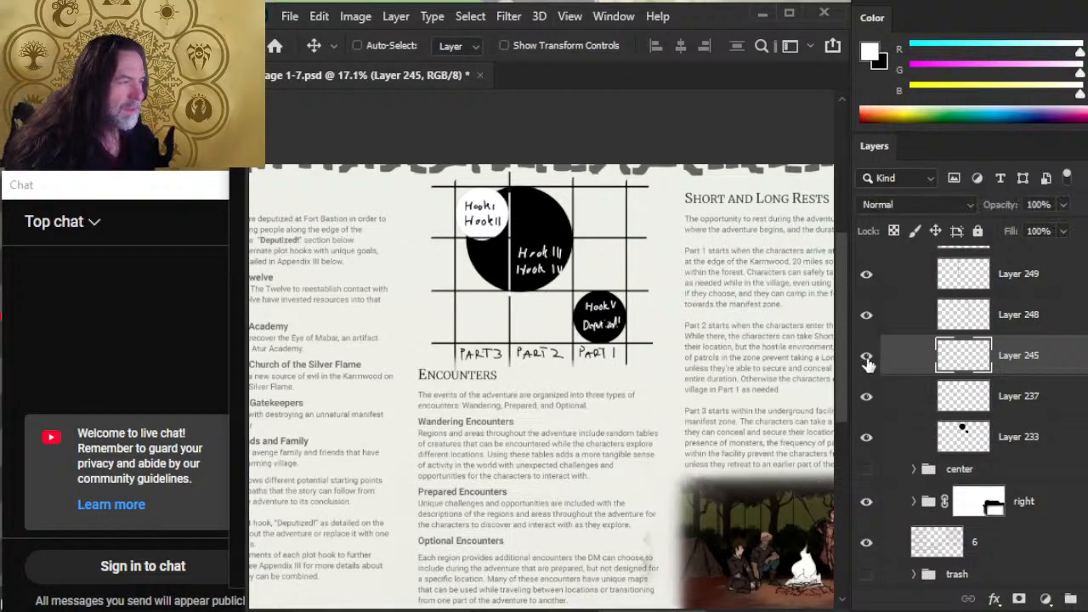
{"action": "left_click", "coordinate": [867, 397]}
{"action": "left_click", "coordinate": [867, 397]}
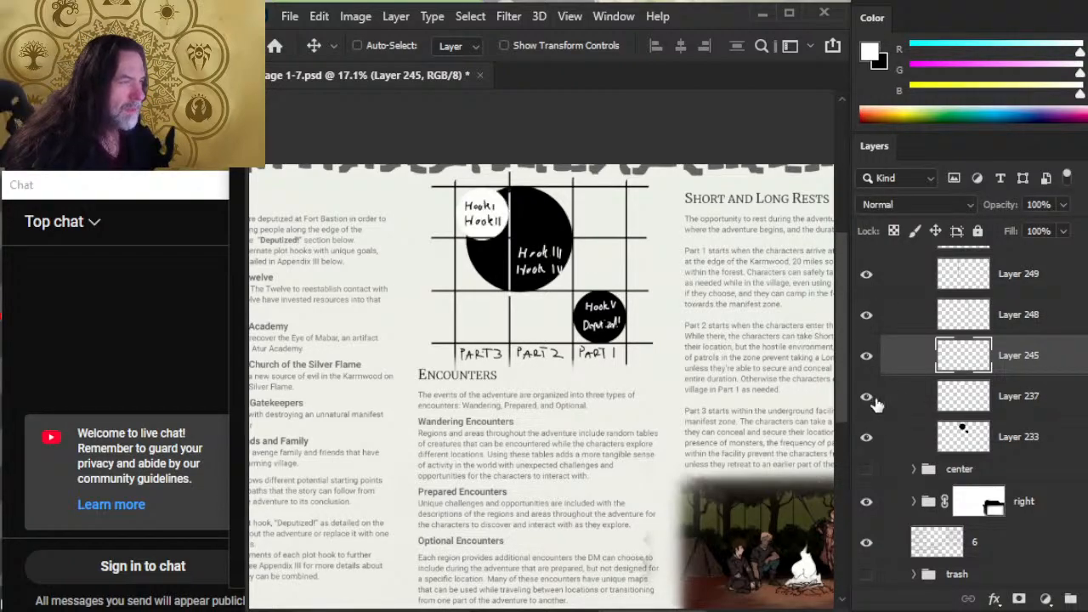
{"action": "left_click", "coordinate": [872, 396]}
{"action": "left_click", "coordinate": [869, 396]}
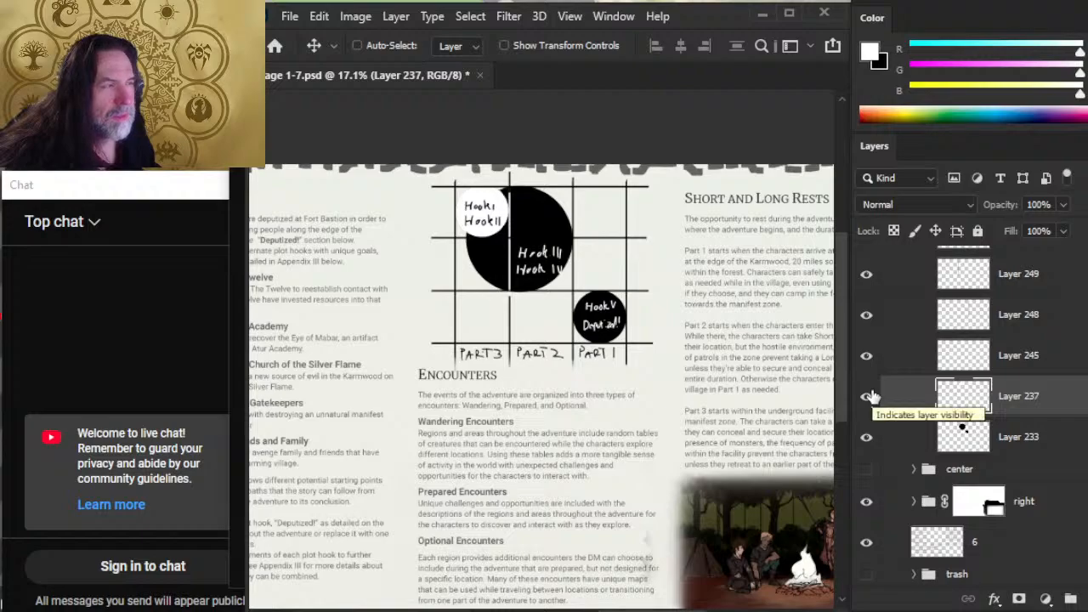
{"action": "left_click", "coordinate": [869, 396]}
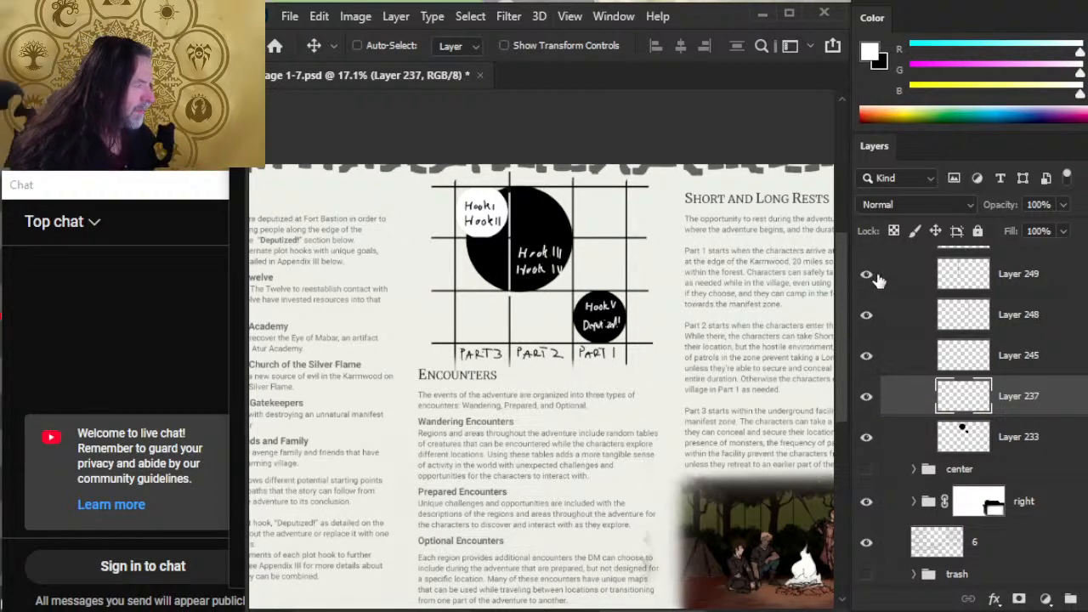
{"action": "left_click", "coordinate": [867, 361]}
{"action": "left_click", "coordinate": [867, 360]}
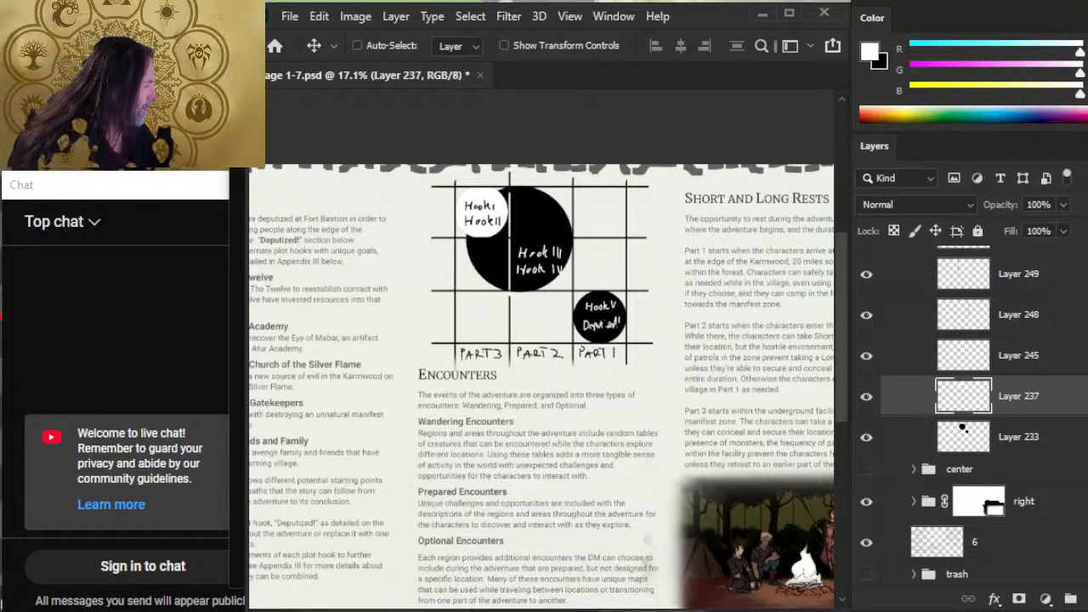
Find the vertical grid line segment on Layer 247 and close its gap below the large black circle
{"action": "scroll", "coordinate": [867, 357], "scroll_direction": "up", "scroll_amount": 3}
{"action": "left_click", "coordinate": [867, 272]}
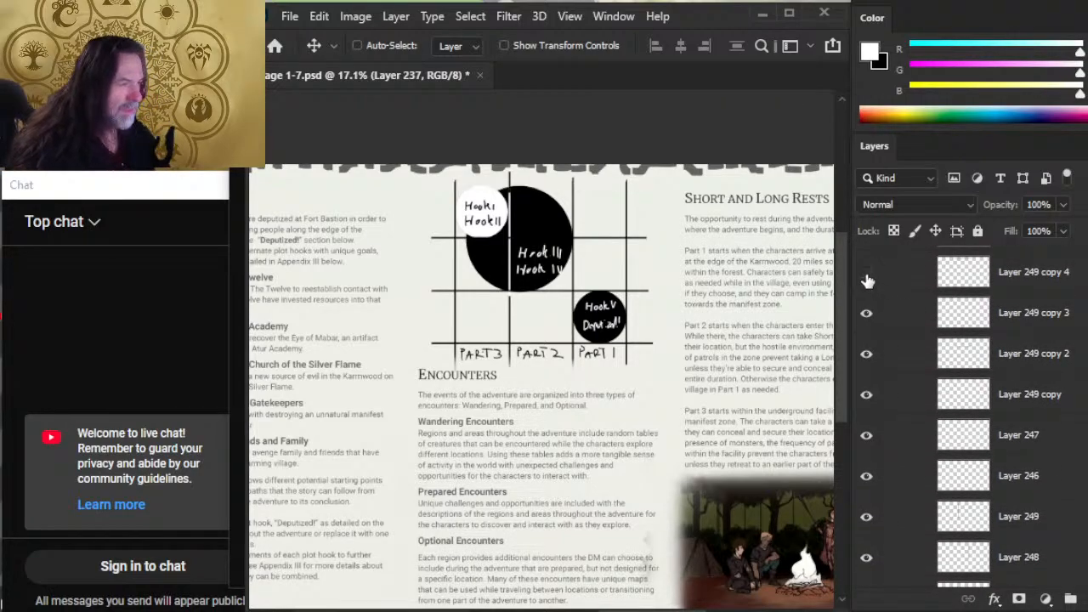
{"action": "left_click", "coordinate": [866, 272]}
{"action": "left_click", "coordinate": [866, 313]}
{"action": "left_click", "coordinate": [867, 313]}
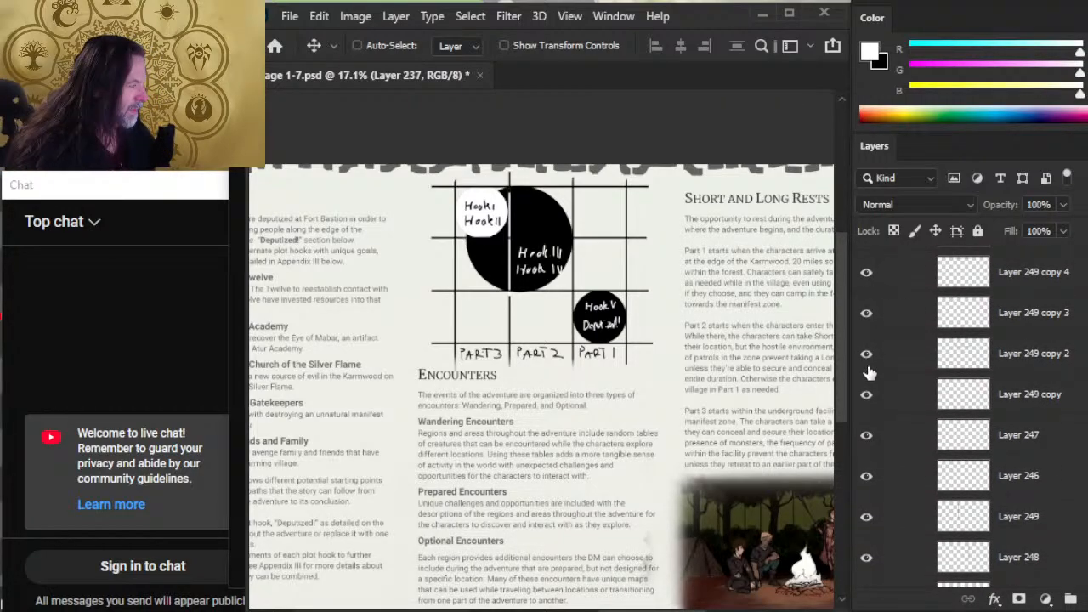
{"action": "left_click", "coordinate": [866, 435]}
{"action": "left_click", "coordinate": [867, 435]}
{"action": "left_click", "coordinate": [892, 442]}
{"action": "key", "text": "r"}
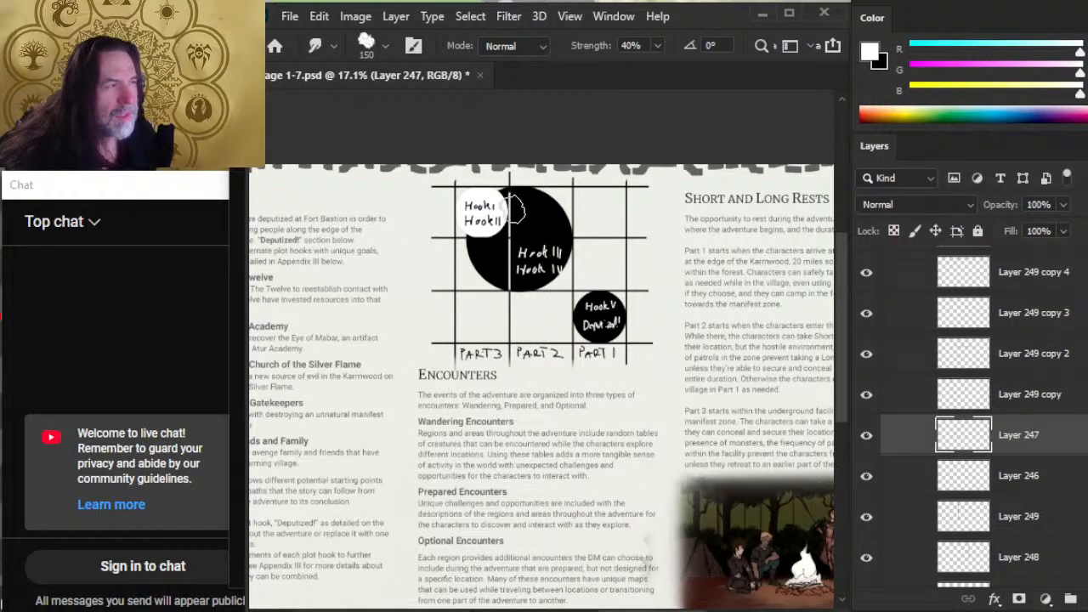
{"action": "mouse_move", "coordinate": [514, 209]}
{"action": "left_mouse_down"}
{"action": "mouse_move", "coordinate": [535, 323]}
{"action": "mouse_move", "coordinate": [523, 297]}
{"action": "mouse_move", "coordinate": [519, 362]}
{"action": "left_mouse_up"}
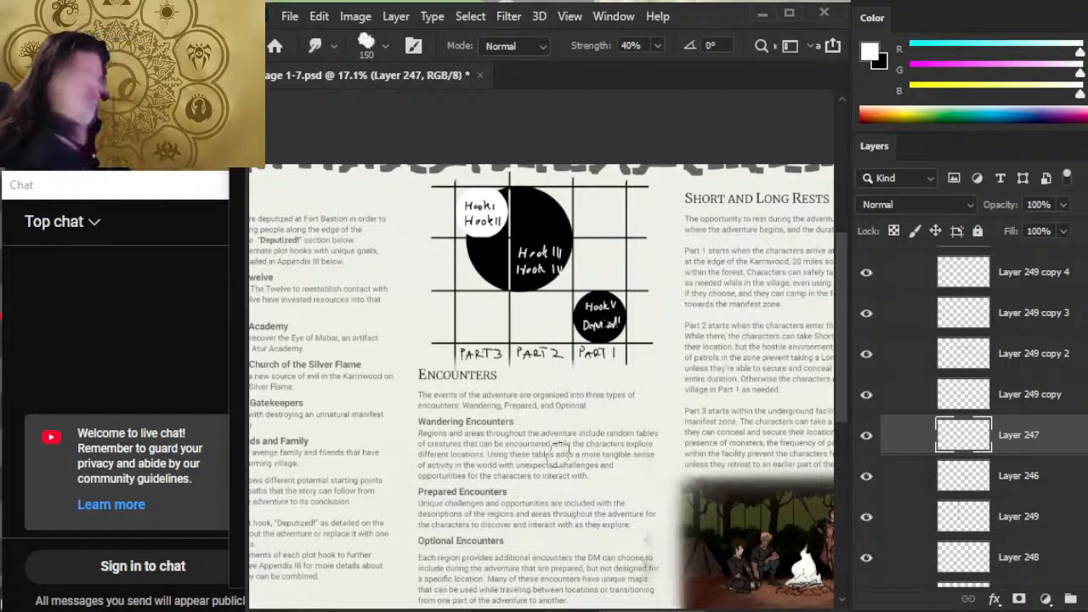
Move the grid line layers from Layer 249 copy 4 through Layer 249 copy beneath Layer 233 in the layer stack
{"action": "scroll", "coordinate": [969, 416], "scroll_direction": "up", "scroll_amount": 3}
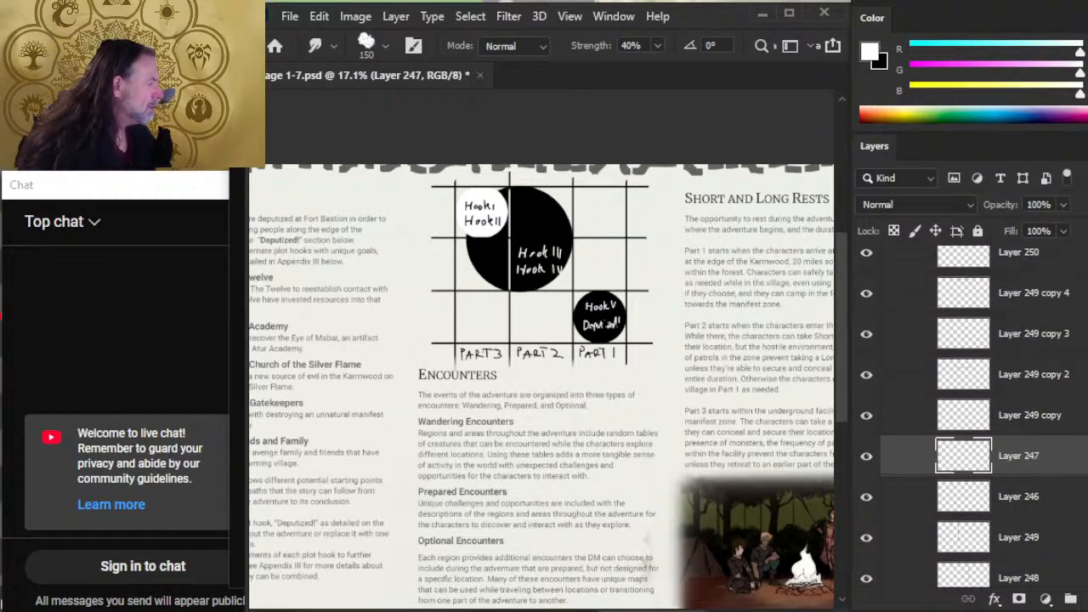
{"action": "scroll", "coordinate": [903, 381], "scroll_direction": "up", "scroll_amount": 1}
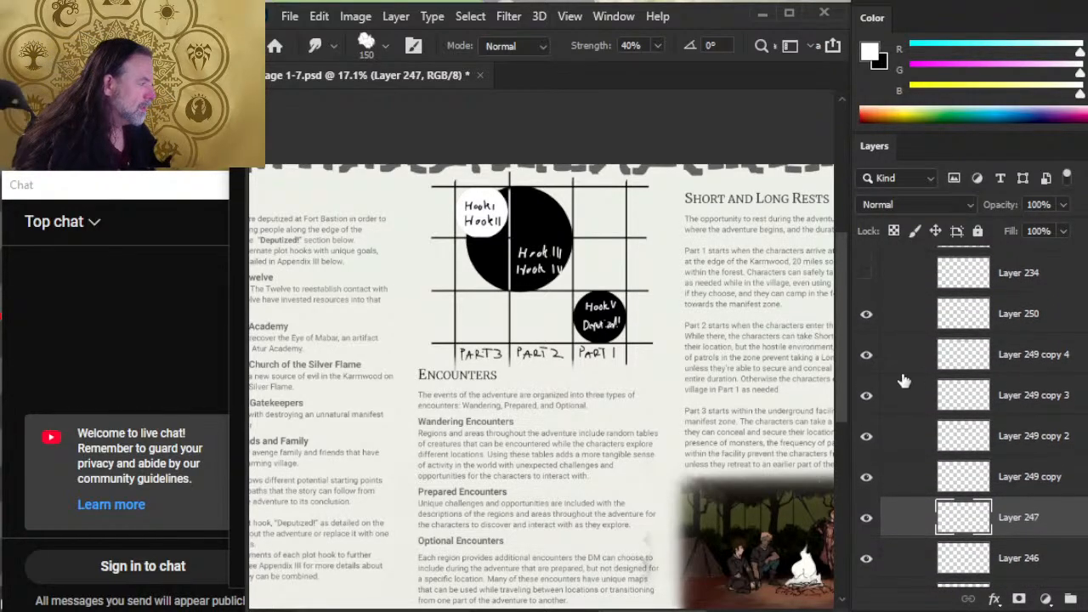
{"action": "left_click", "coordinate": [866, 316]}
{"action": "left_click", "coordinate": [867, 317]}
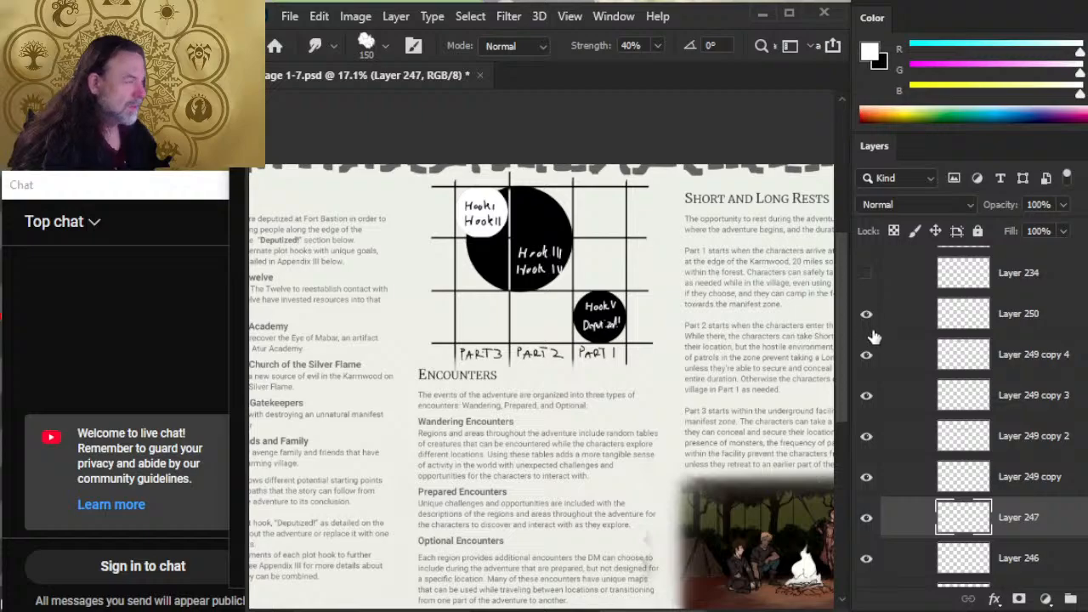
{"action": "left_click", "coordinate": [866, 362]}
{"action": "left_click", "coordinate": [866, 358]}
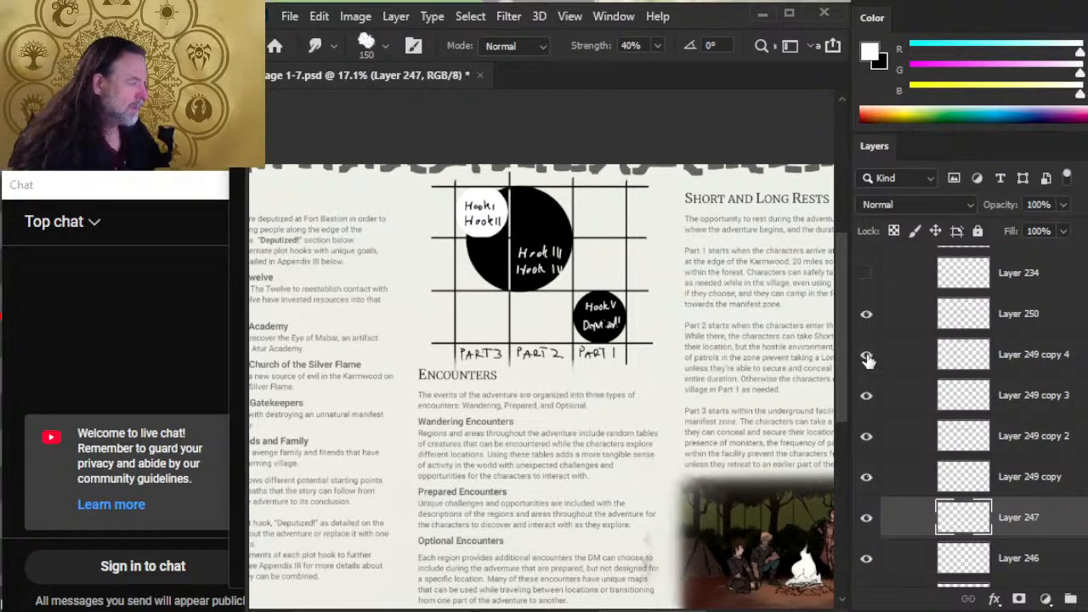
{"action": "left_click", "coordinate": [899, 367]}
{"action": "left_click", "coordinate": [866, 483]}
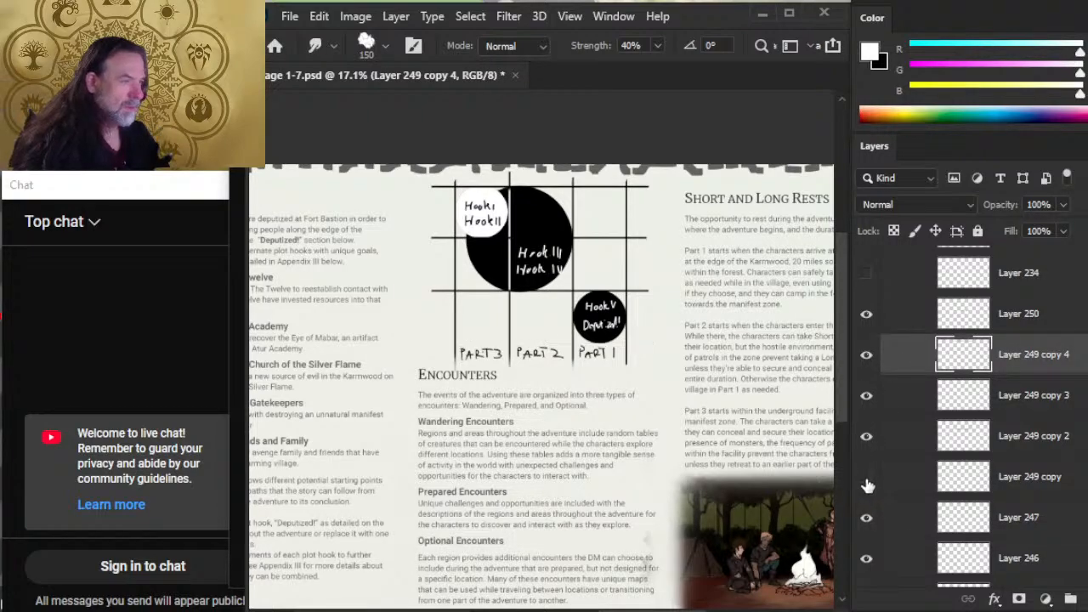
{"action": "left_click", "coordinate": [866, 483]}
{"action": "left_click", "coordinate": [905, 484], "text": "shift"}
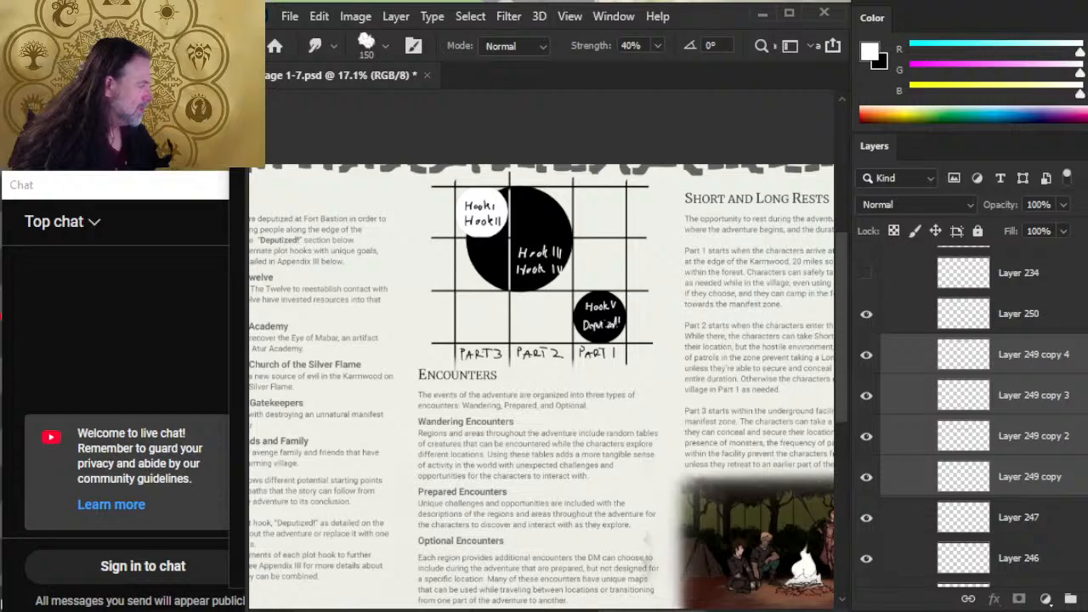
{"action": "scroll", "coordinate": [1059, 344], "scroll_direction": "down", "scroll_amount": 5}
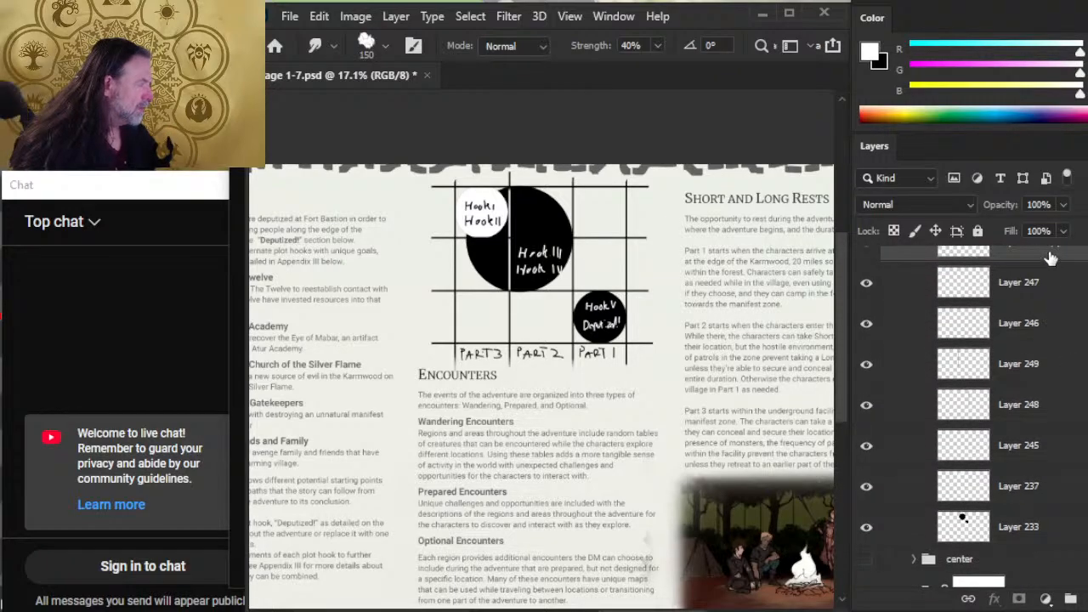
{"action": "left_click_drag", "start_coordinate": [1051, 257], "coordinate": [1050, 532]}
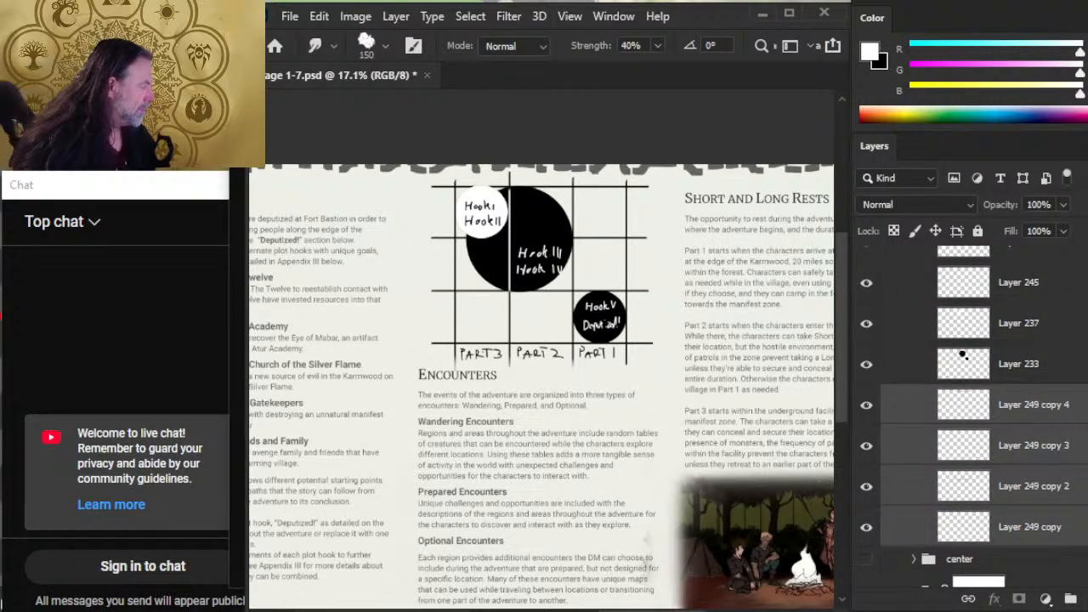
Examine which part of the diagram Layers 246, 249, 248, 245 and 237 each contribute by hiding and showing them
{"action": "scroll", "coordinate": [969, 416], "scroll_direction": "up", "scroll_amount": 3}
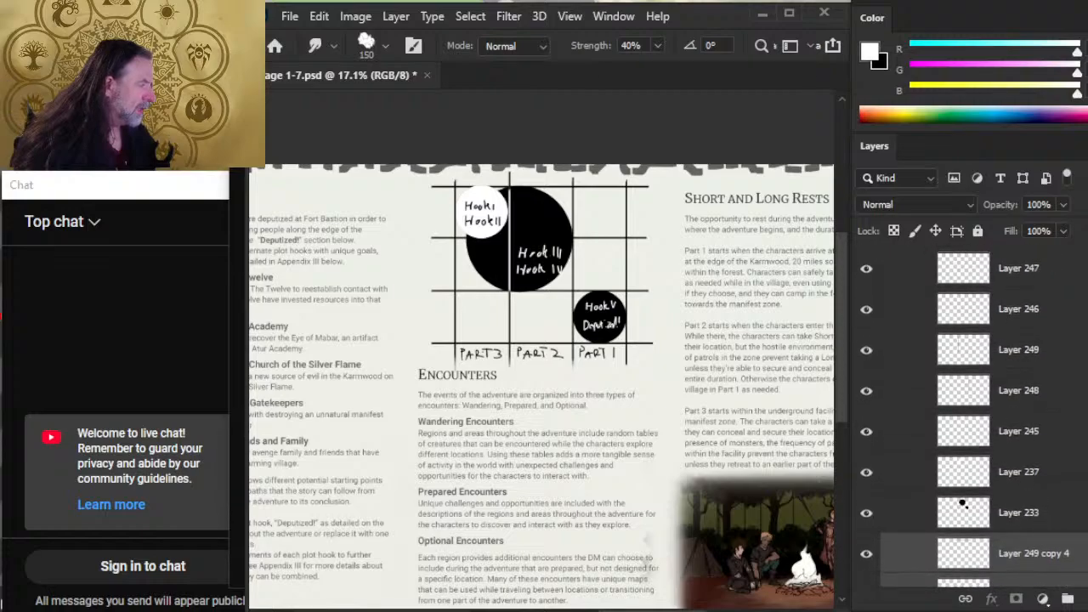
{"action": "left_click", "coordinate": [867, 309]}
{"action": "left_click", "coordinate": [866, 309]}
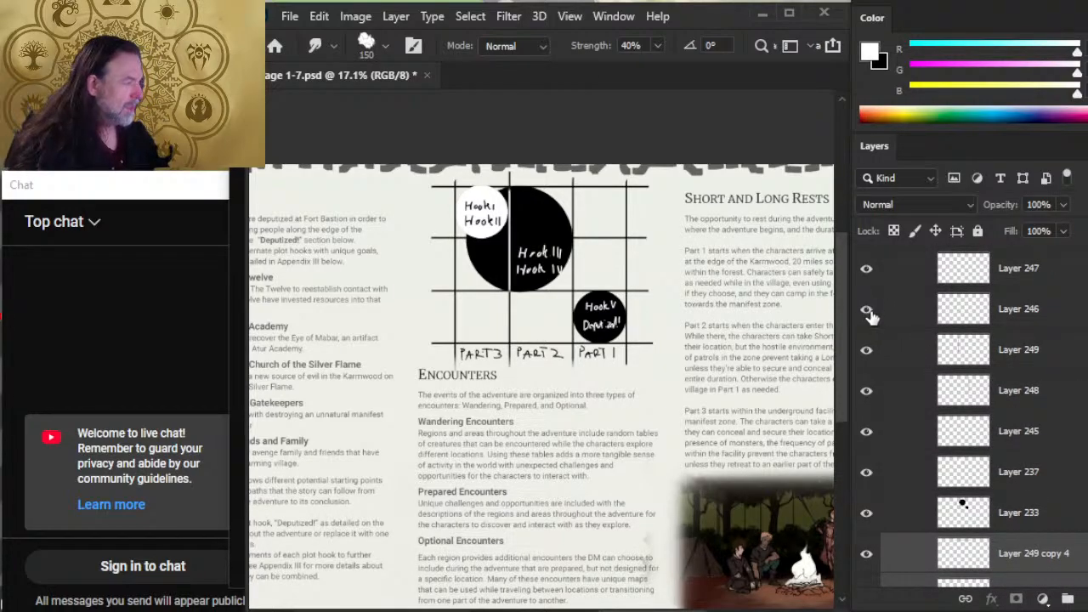
{"action": "left_click", "coordinate": [866, 350]}
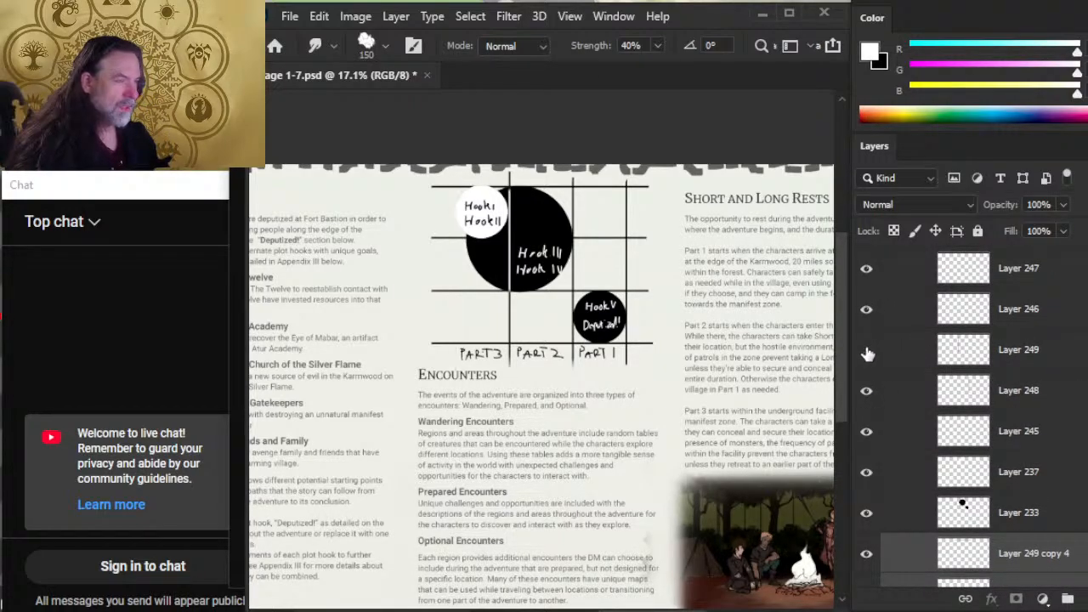
{"action": "left_click", "coordinate": [866, 350]}
{"action": "left_click", "coordinate": [867, 391]}
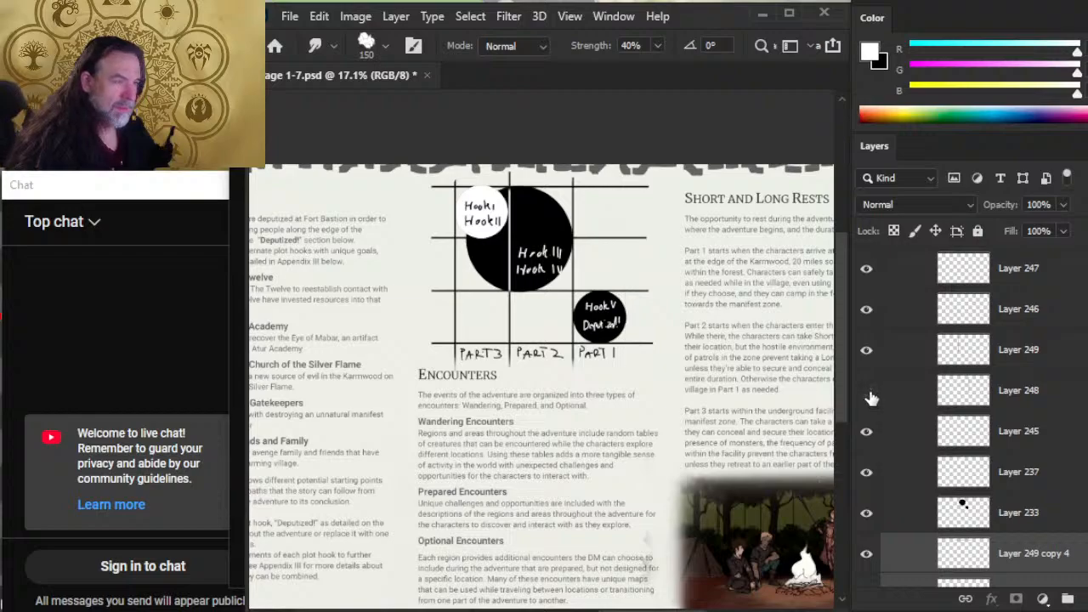
{"action": "left_click", "coordinate": [866, 391]}
{"action": "left_click", "coordinate": [867, 433]}
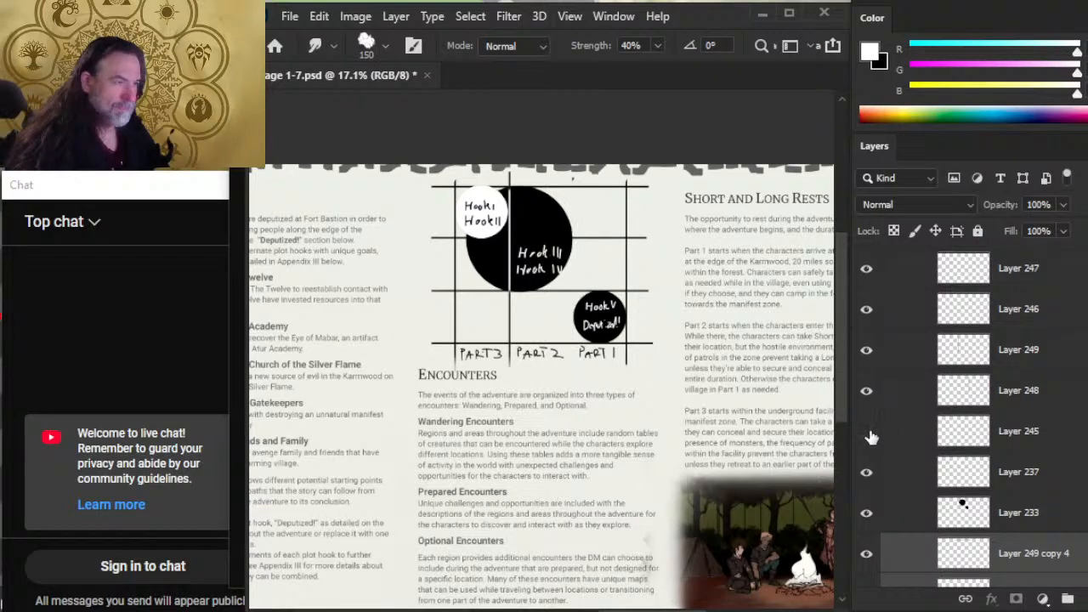
{"action": "left_click", "coordinate": [867, 433]}
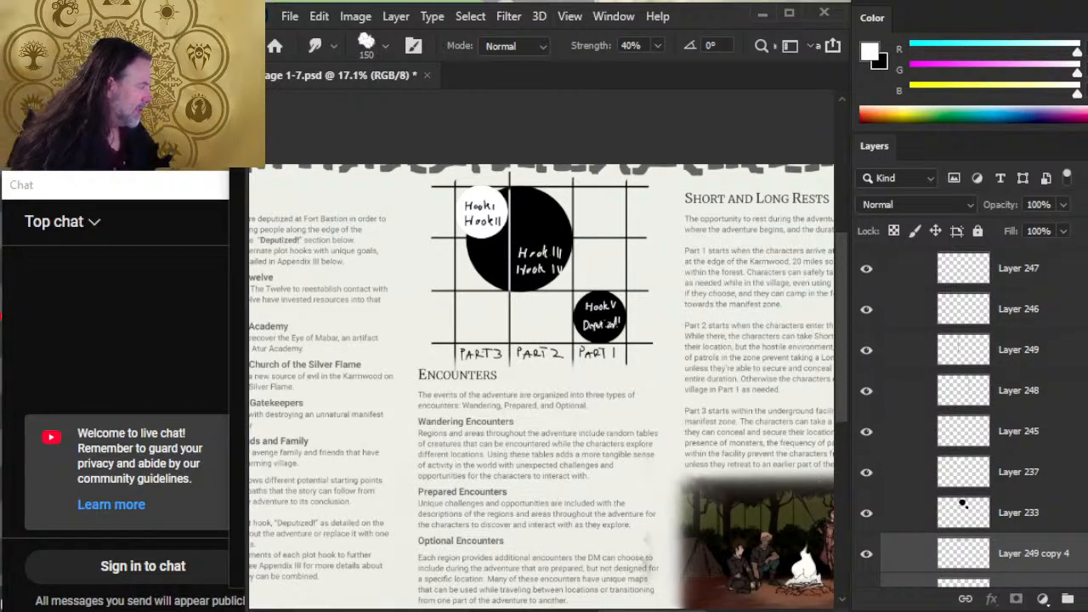
{"action": "left_click", "coordinate": [867, 433]}
{"action": "left_click", "coordinate": [867, 435]}
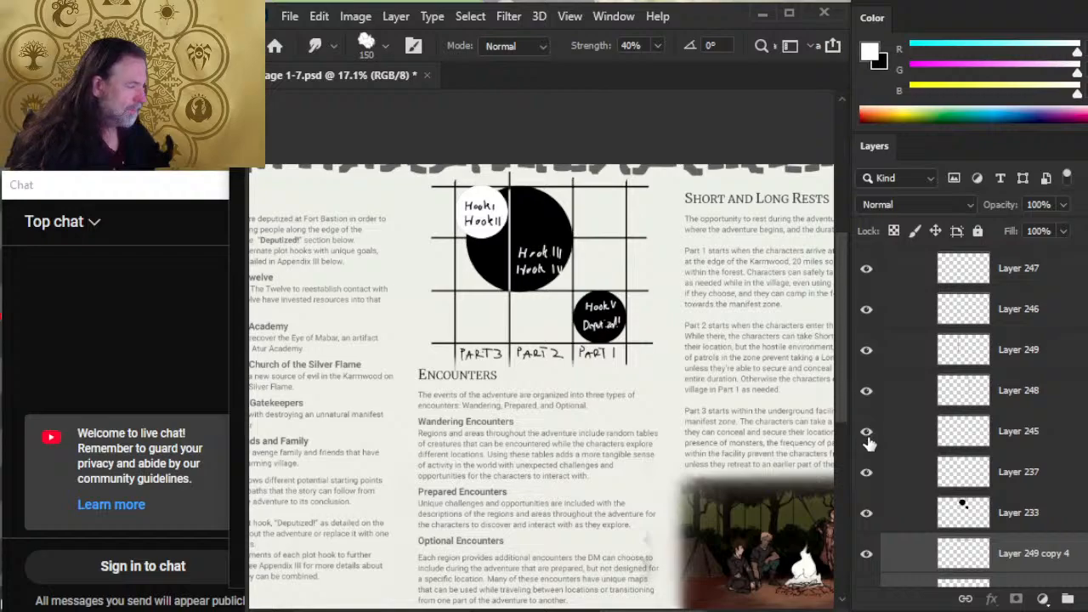
{"action": "left_click", "coordinate": [866, 474]}
{"action": "left_click", "coordinate": [866, 475]}
Group the grid line layers from Layer 245 through Layer 247, checking Layers 247 and 250 and the group by toggling their visibility
{"action": "left_click", "coordinate": [889, 440]}
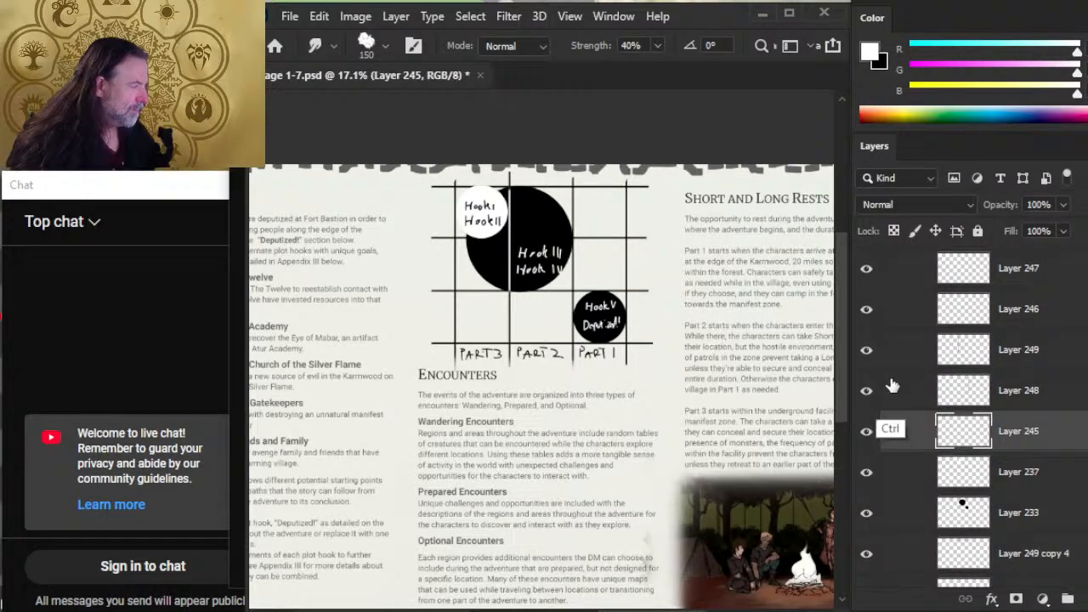
{"action": "left_click", "coordinate": [867, 270]}
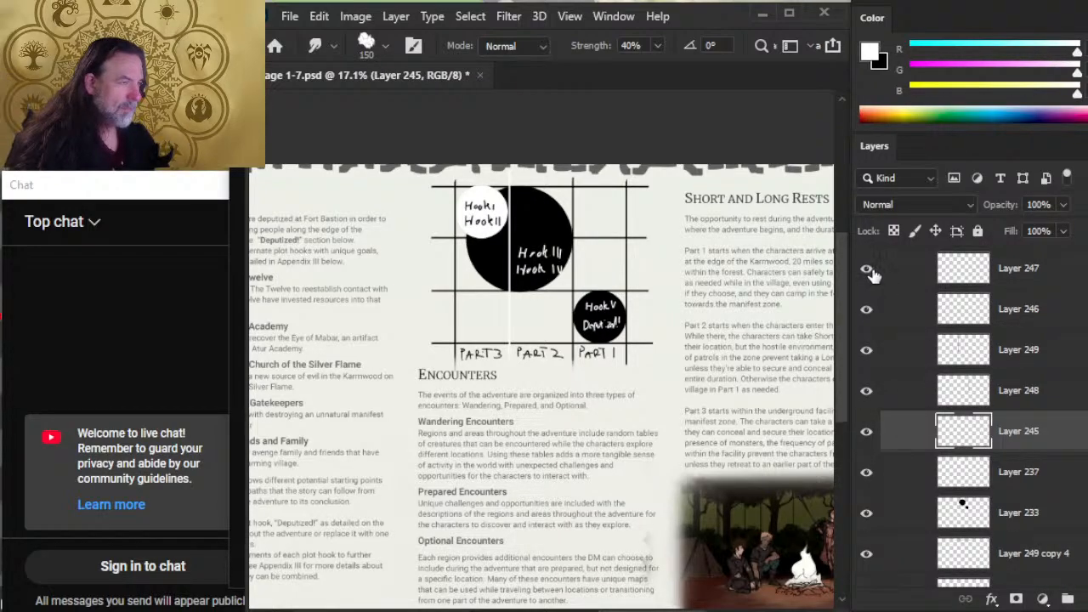
{"action": "left_click", "coordinate": [868, 270]}
{"action": "scroll", "coordinate": [865, 332], "scroll_direction": "up", "scroll_amount": 2}
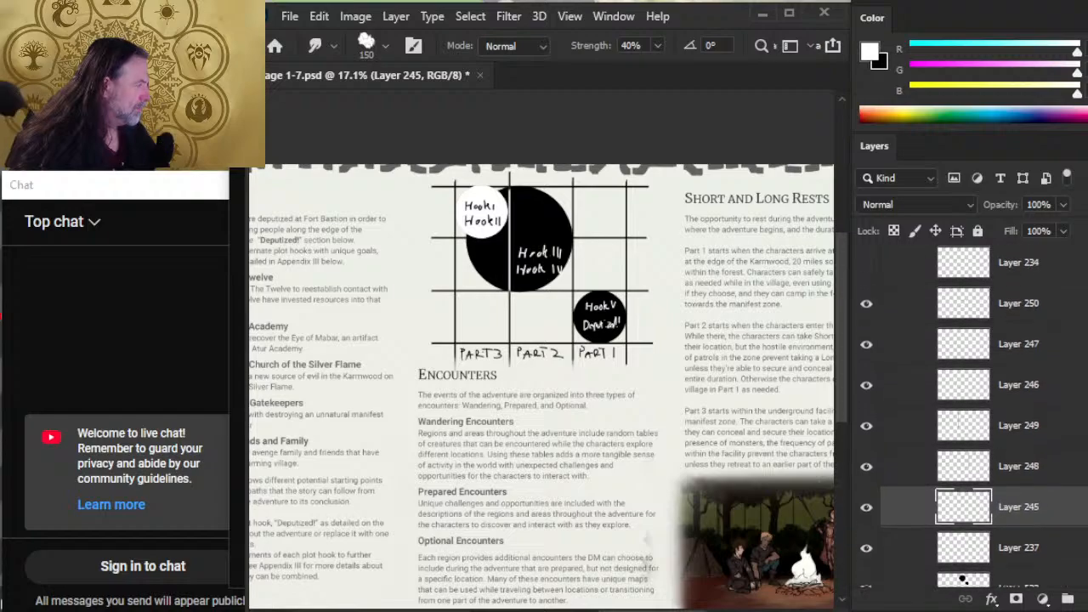
{"action": "left_click", "coordinate": [866, 303]}
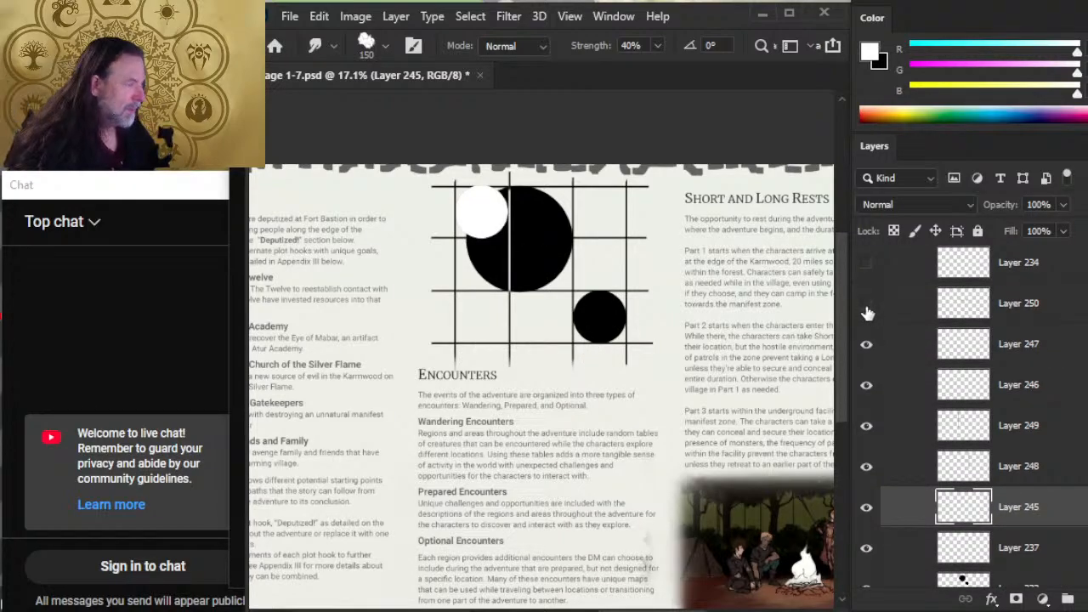
{"action": "left_click", "coordinate": [867, 313]}
{"action": "left_click", "coordinate": [907, 350], "text": "shift"}
{"action": "key", "text": "ctrl+g"}
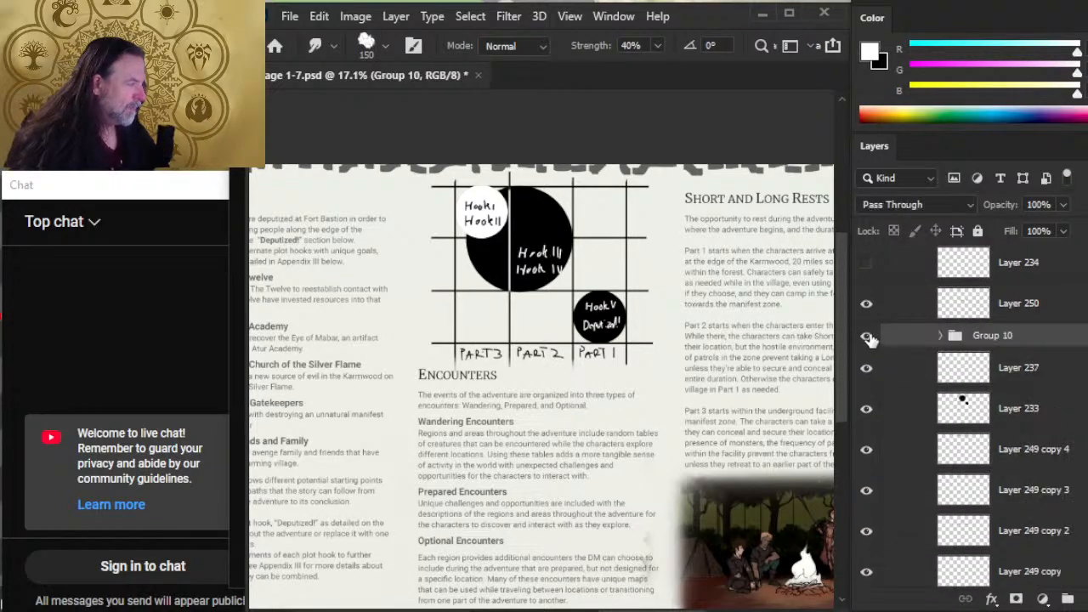
{"action": "left_click", "coordinate": [867, 337]}
{"action": "left_click", "coordinate": [867, 336]}
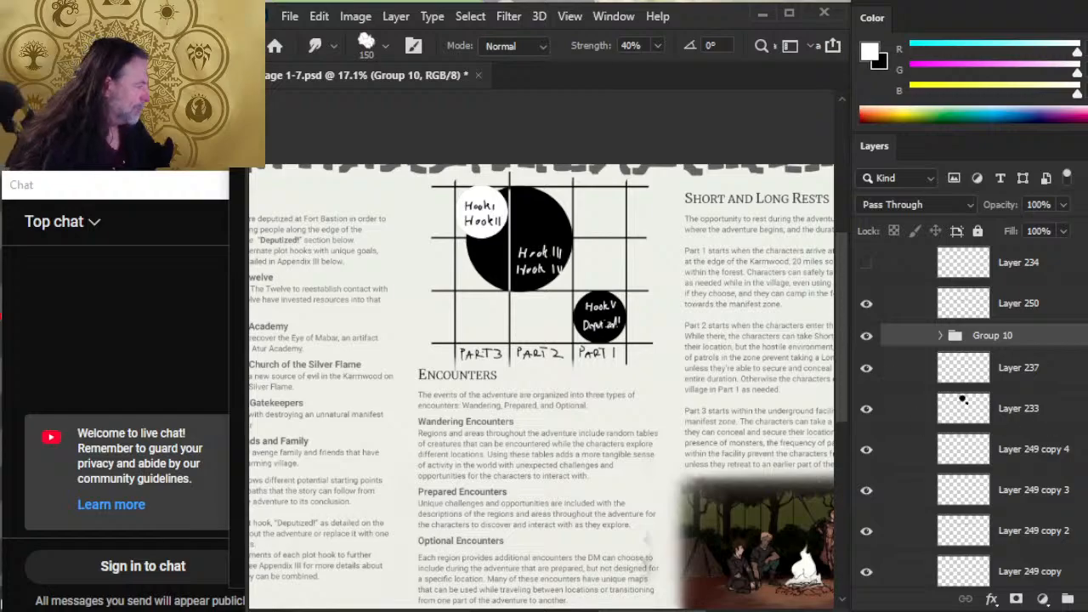
Group the four grid line layers from Layer 249 copy 4 through Layer 249 copy and check the group by toggling its visibility
{"action": "scroll", "coordinate": [969, 425], "scroll_direction": "down", "scroll_amount": 3}
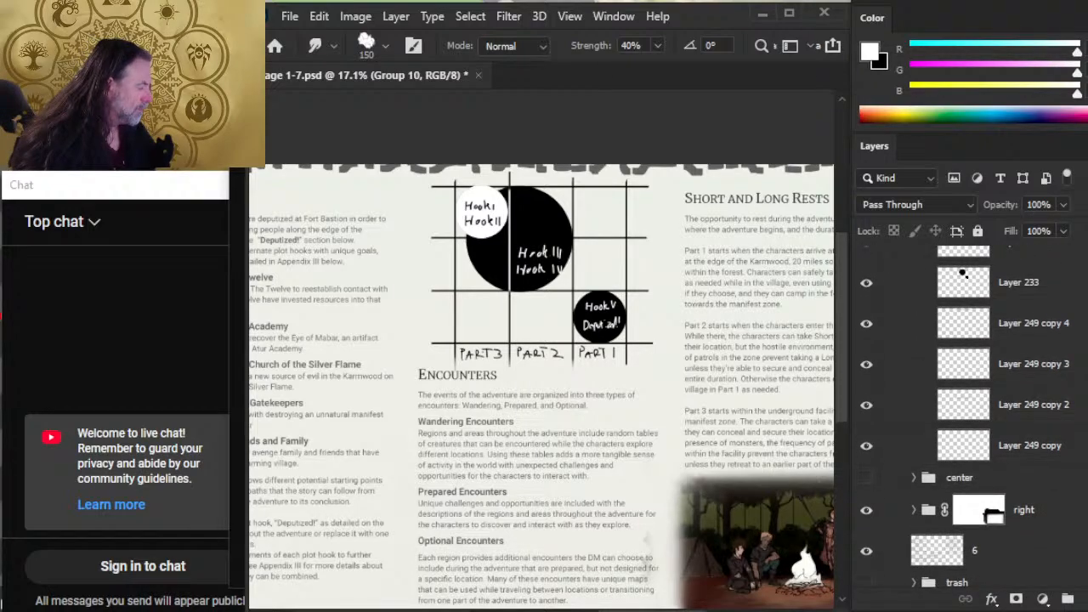
{"action": "scroll", "coordinate": [969, 417], "scroll_direction": "up", "scroll_amount": 1}
{"action": "left_click", "coordinate": [1039, 375]}
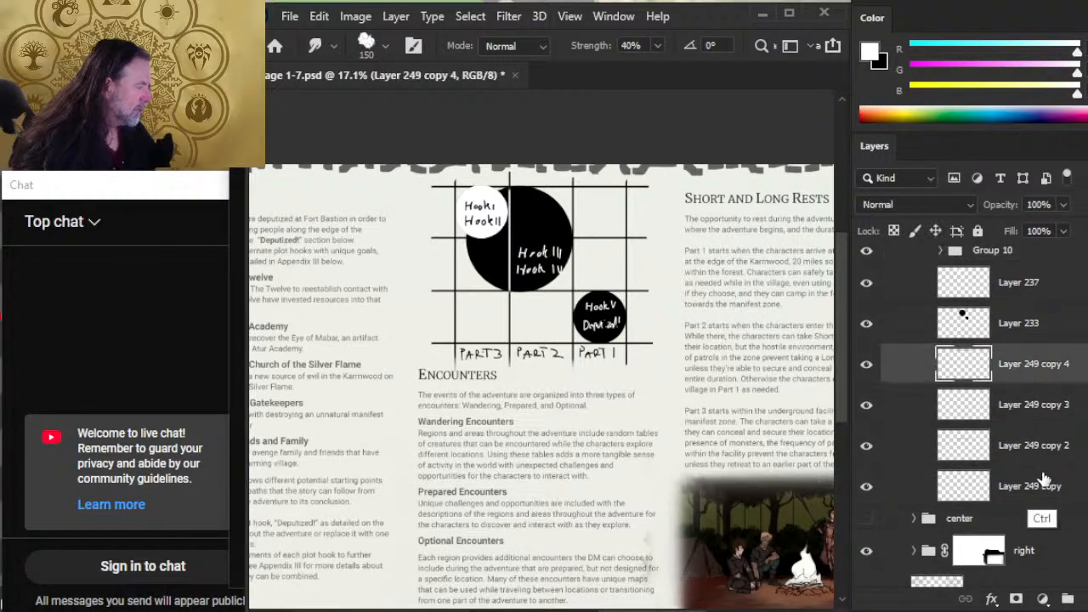
{"action": "left_click", "coordinate": [1046, 482], "text": "ctrl"}
{"action": "key", "text": "ctrl+g"}
{"action": "key", "text": "ctrl+z"}
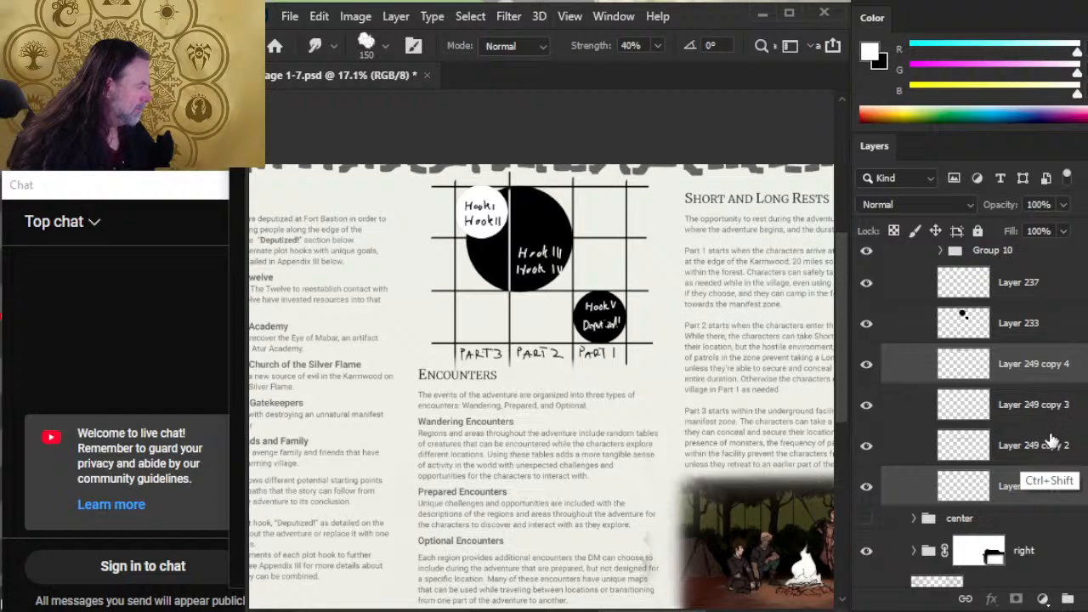
{"action": "left_click", "coordinate": [1050, 449], "text": "ctrl"}
{"action": "left_click", "coordinate": [1058, 412], "text": "ctrl"}
{"action": "key", "text": "ctrl+g"}
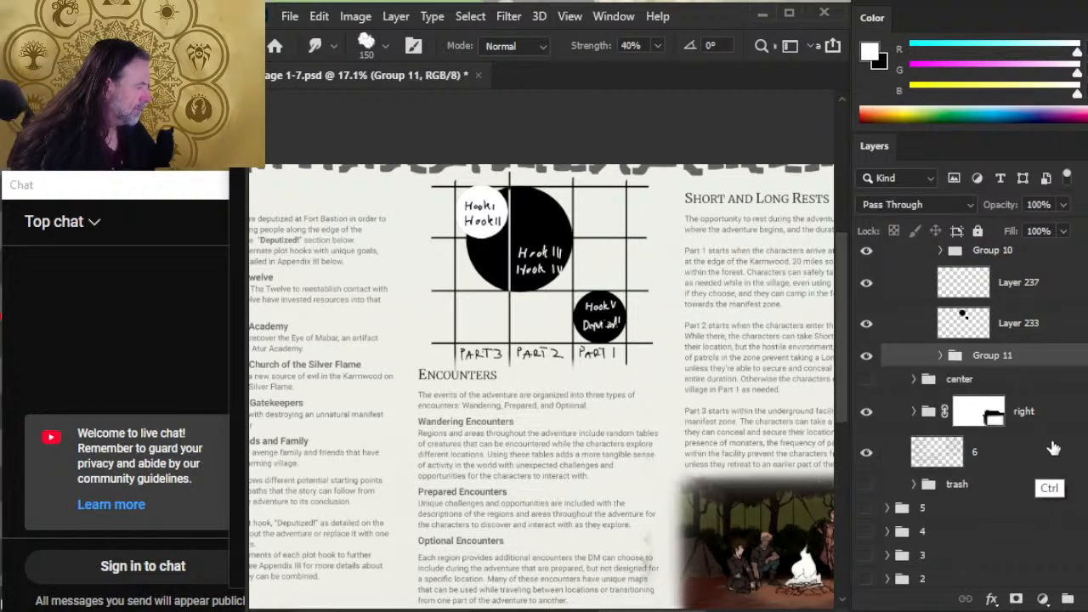
{"action": "left_click", "coordinate": [867, 356]}
{"action": "left_click", "coordinate": [866, 355]}
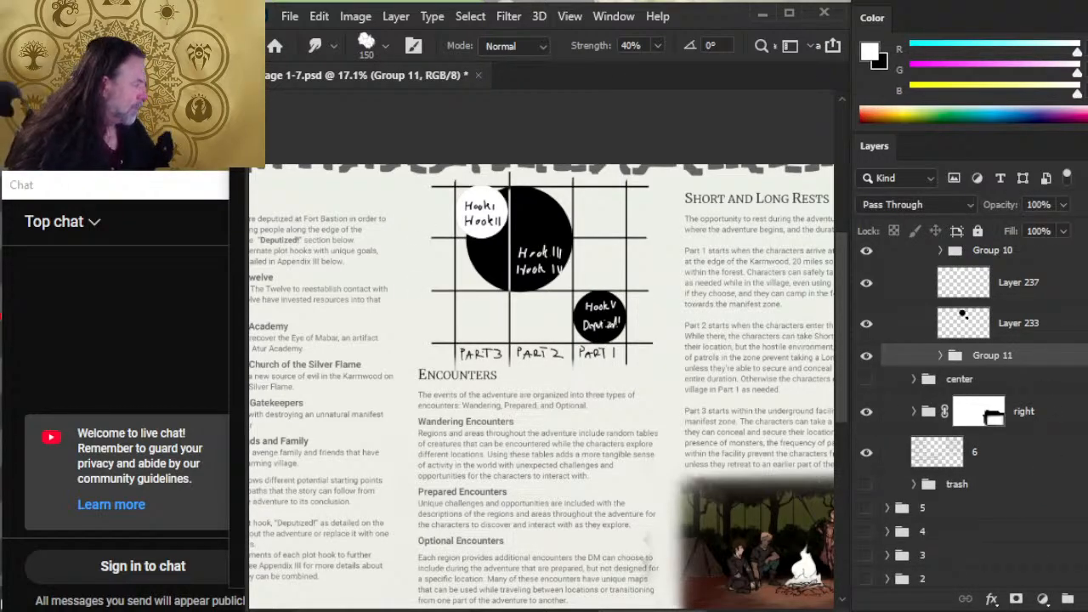
Lower the opacity of both grid line groups, Group 10 and Group 11, to 58%
{"action": "scroll", "coordinate": [969, 416], "scroll_direction": "up", "scroll_amount": 5}
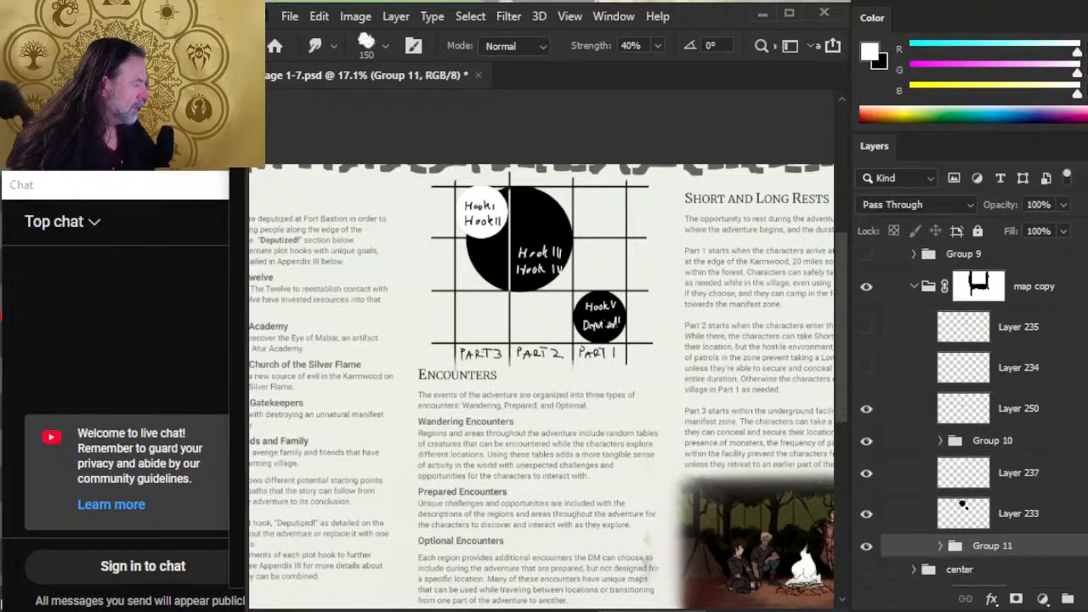
{"action": "scroll", "coordinate": [1068, 396], "scroll_direction": "down", "scroll_amount": 3}
{"action": "left_click", "coordinate": [1063, 370], "text": "ctrl"}
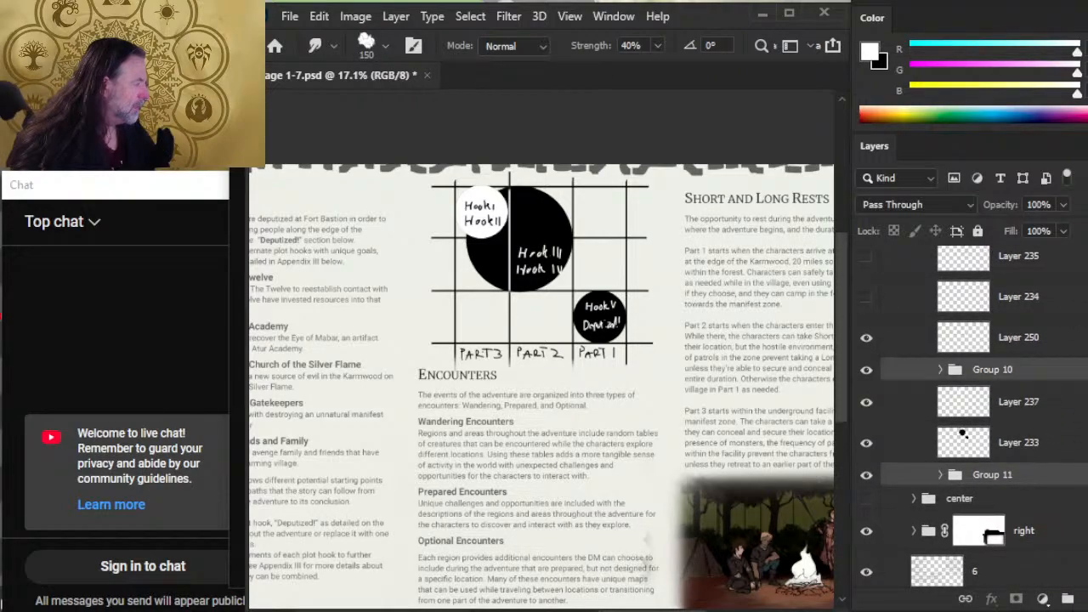
{"action": "left_click", "coordinate": [1062, 205]}
{"action": "left_click_drag", "start_coordinate": [1070, 228], "coordinate": [1028, 231]}
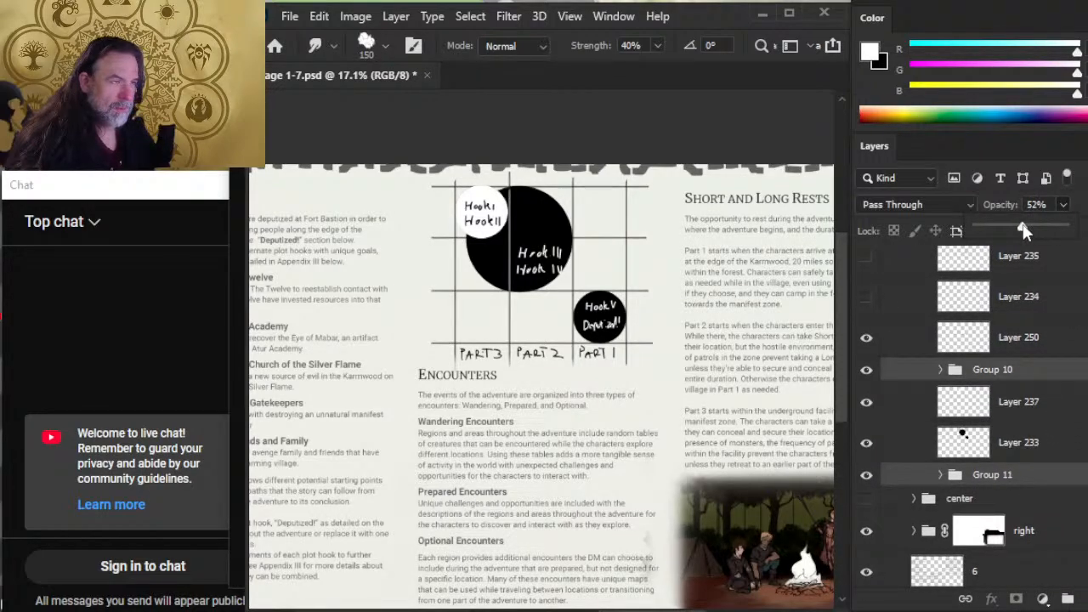
{"action": "left_click", "coordinate": [1073, 383]}
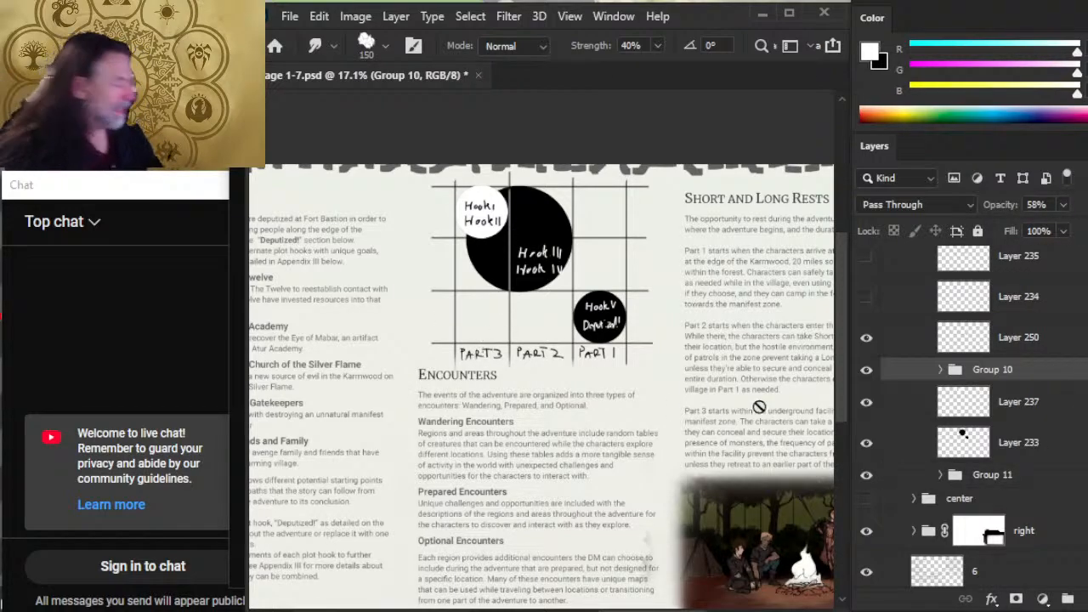
Lasso the handwritten Hook labels on Layer 250 and nudge them slightly for better placement inside their circles
{"action": "left_click", "coordinate": [1054, 340]}
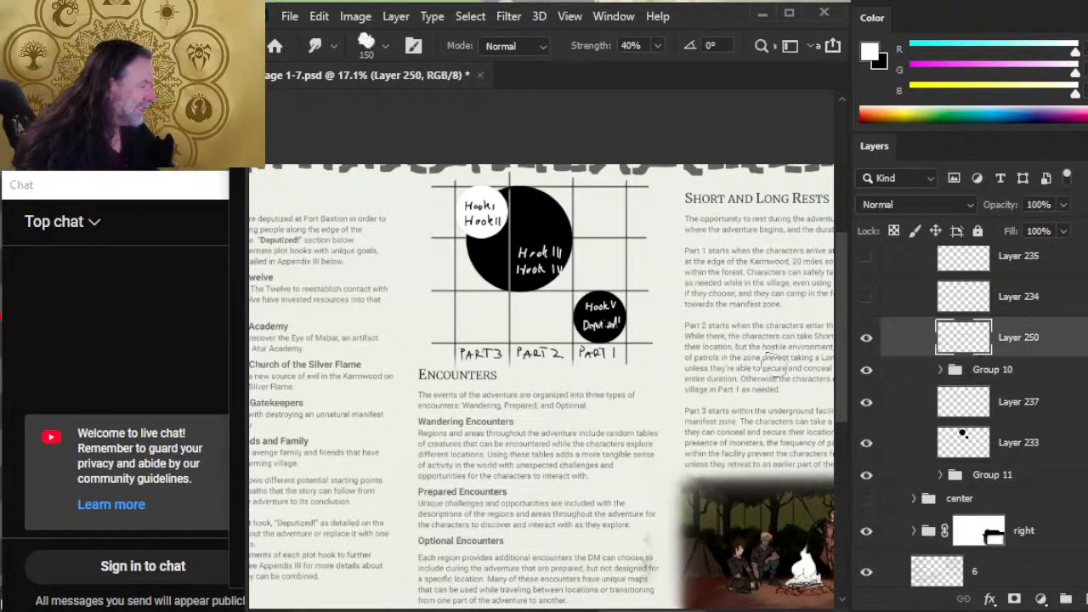
{"action": "key", "text": "m"}
{"action": "left_click_drag", "start_coordinate": [510, 219], "coordinate": [580, 301]}
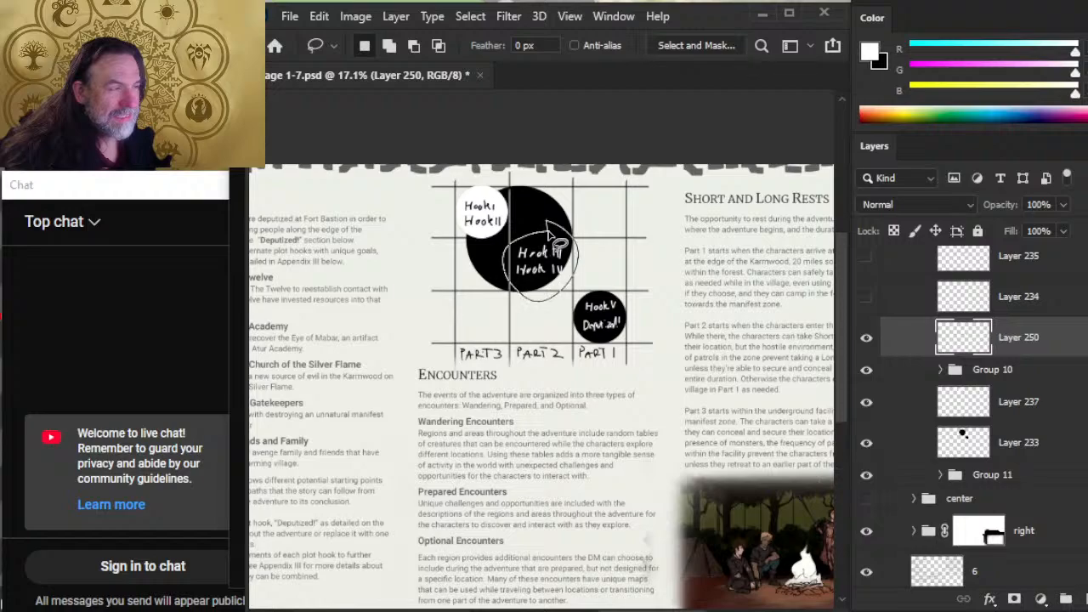
{"action": "key", "text": "v"}
{"action": "mouse_move", "coordinate": [500, 216]}
{"action": "left_mouse_down"}
{"action": "mouse_move", "coordinate": [509, 193]}
{"action": "mouse_move", "coordinate": [512, 211]}
{"action": "mouse_move", "coordinate": [493, 206]}
{"action": "left_mouse_up"}
{"action": "key", "text": "l"}
{"action": "key", "text": "v"}
{"action": "key", "text": "l"}
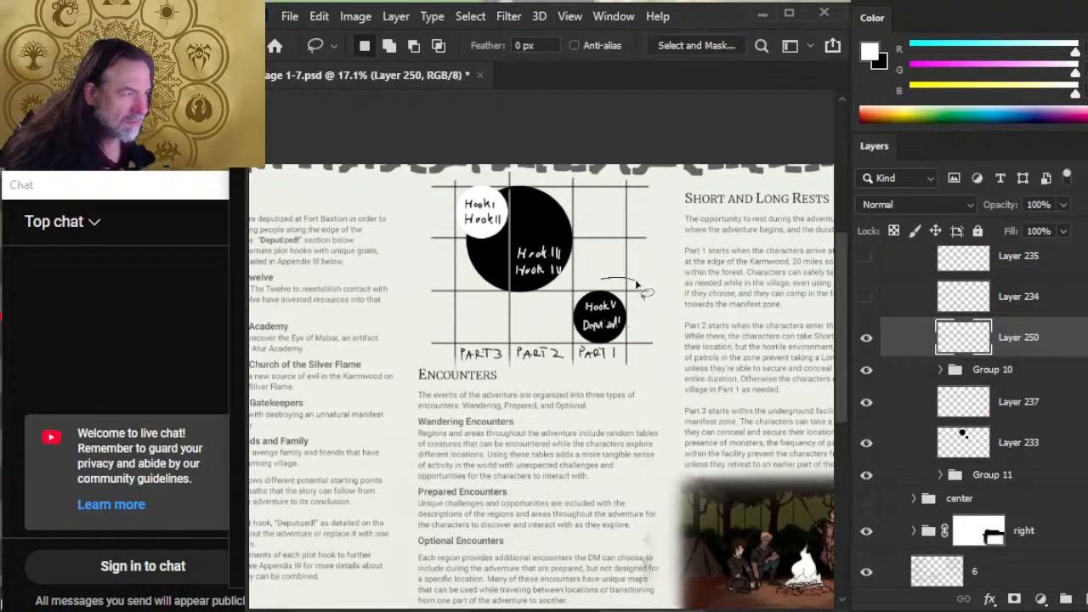
{"action": "left_click_drag", "start_coordinate": [637, 284], "coordinate": [604, 313]}
{"action": "key", "text": "ctrl+d"}
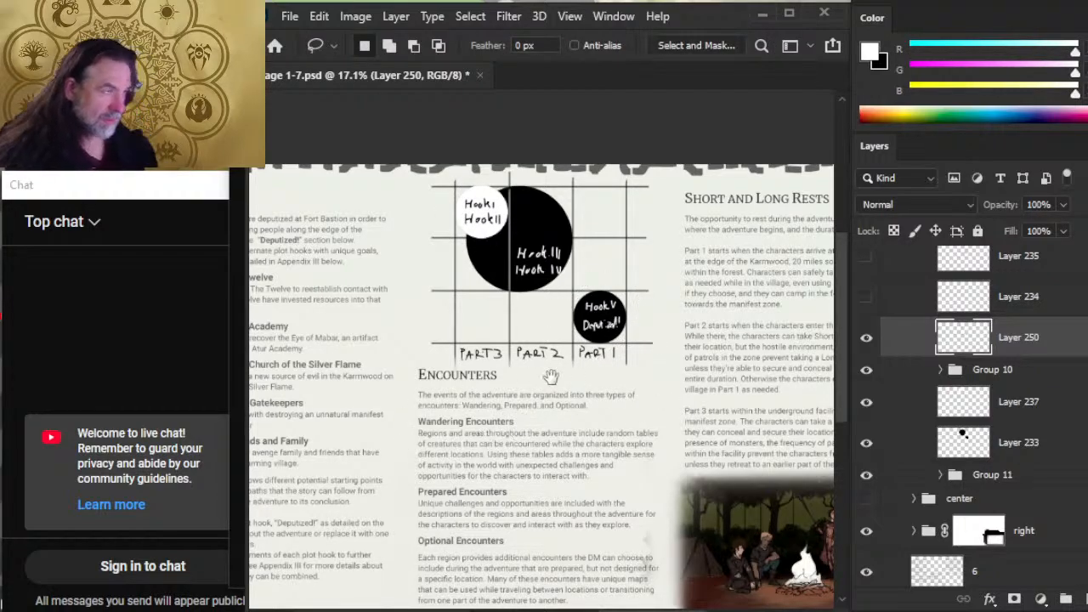
{"action": "left_click_drag", "start_coordinate": [553, 376], "coordinate": [588, 413]}
{"action": "key", "text": "z"}
{"action": "left_click", "coordinate": [588, 413]}
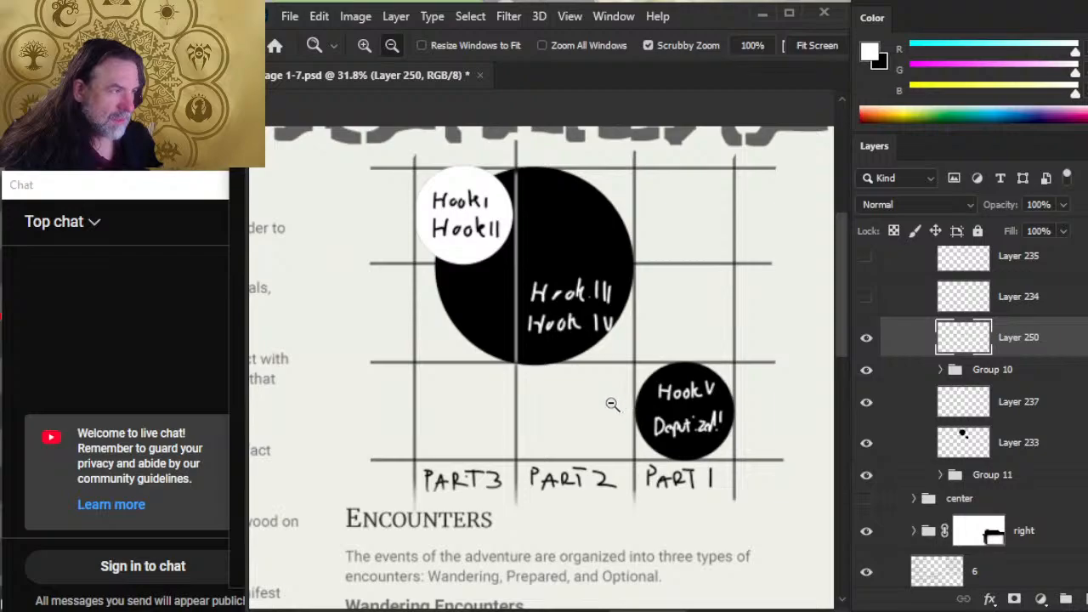
{"action": "left_click", "coordinate": [633, 424], "text": "alt"}
{"action": "scroll", "coordinate": [696, 452], "scroll_direction": "down", "scroll_amount": 1}
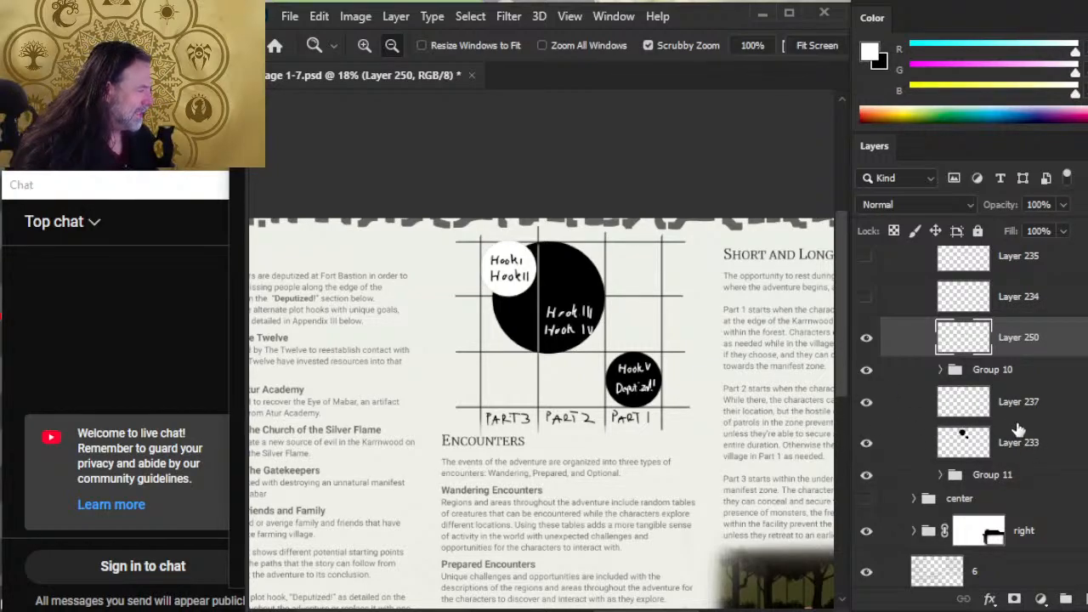
Check what Layer 237 contributes, and hide the handwritten labels on Layer 250
{"action": "left_click", "coordinate": [866, 403]}
{"action": "left_click", "coordinate": [865, 406]}
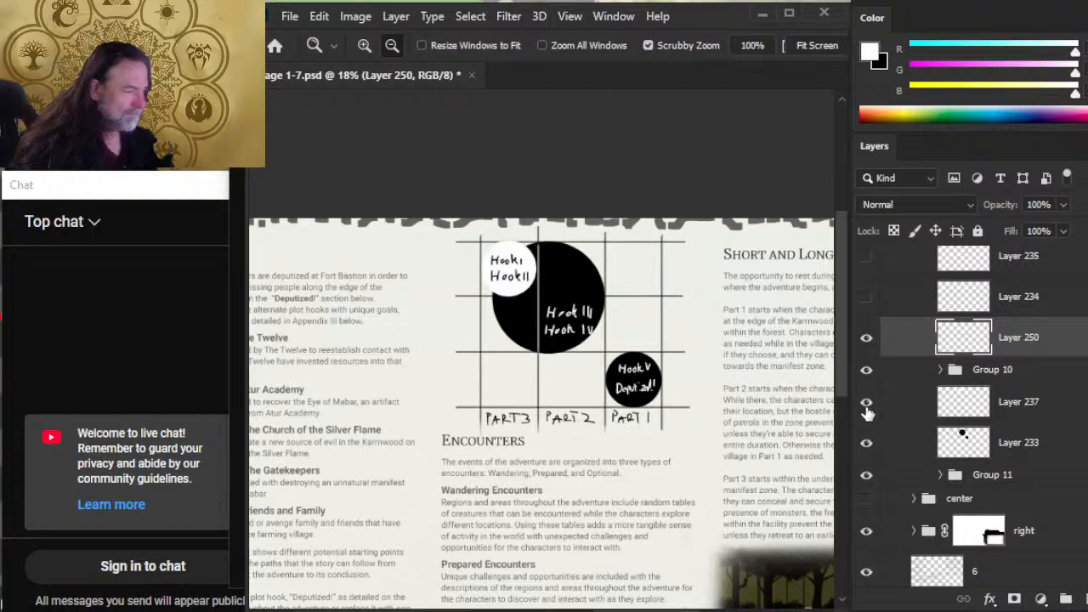
{"action": "scroll", "coordinate": [875, 417], "scroll_direction": "up", "scroll_amount": 5}
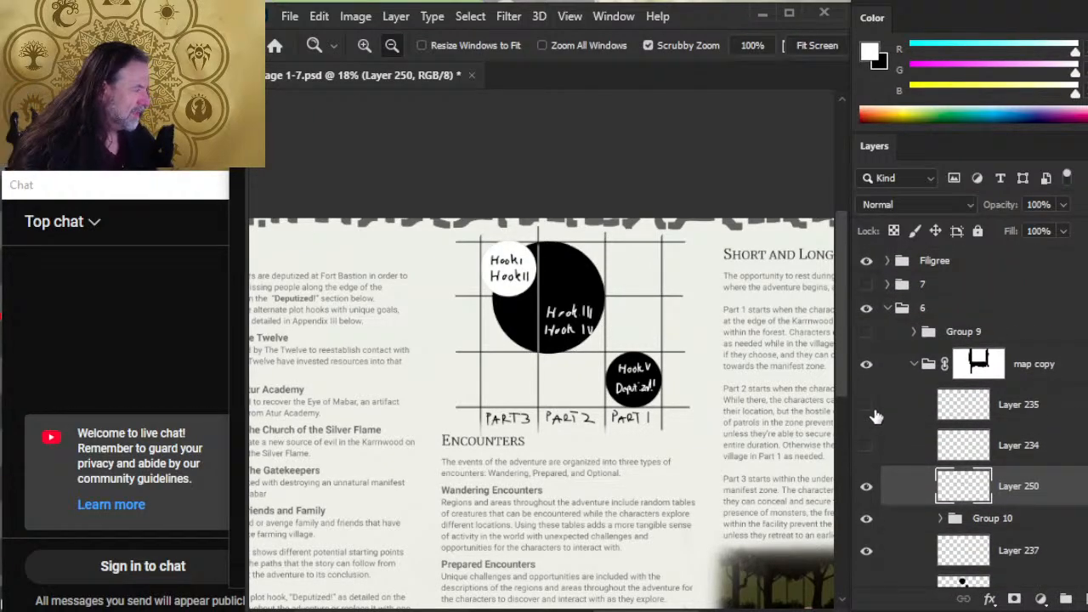
{"action": "left_click", "coordinate": [866, 488]}
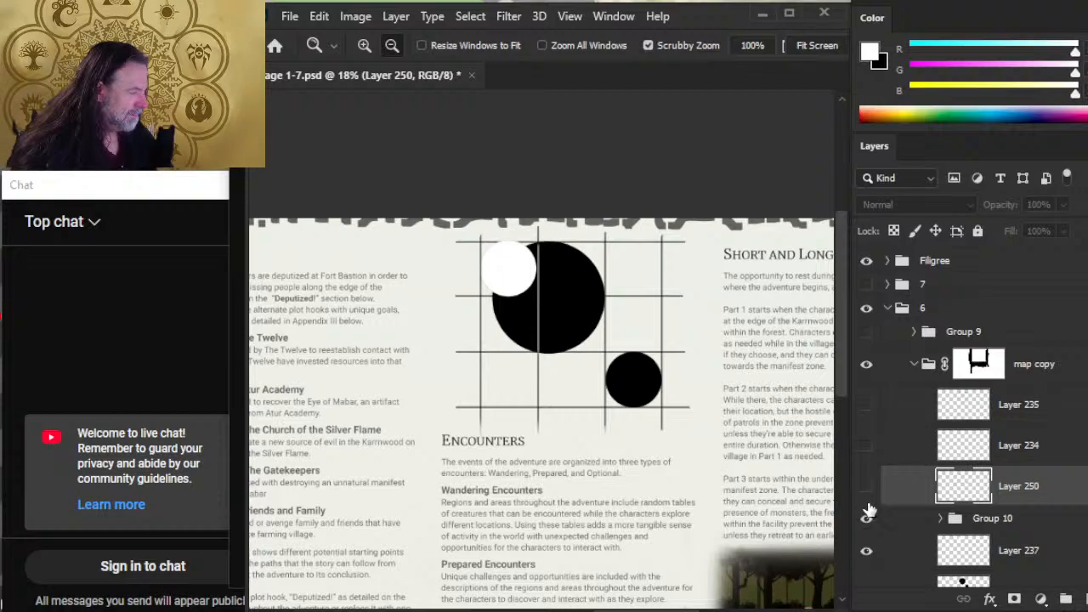
Move the map copy group with the grid and circles down until its lowest horizontal grid line meets the Encounters heading
{"action": "left_click", "coordinate": [880, 381]}
{"action": "key", "text": "v"}
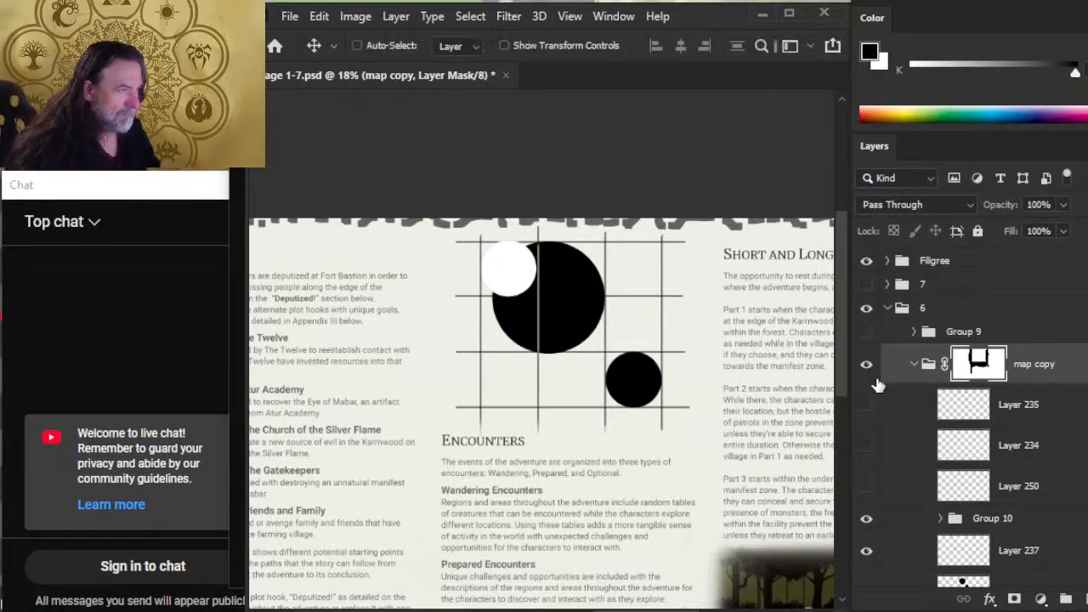
{"action": "key", "text": "shift+Down"}
{"action": "key", "text": "shift+Down"}
{"action": "key", "text": "shift+Down"}
{"action": "key", "text": "shift+Down"}
{"action": "key", "text": "shift+Down"}
{"action": "key", "text": "shift+Down"}
{"action": "key", "text": "shift+Down"}
{"action": "key", "text": "shift+Down"}
{"action": "key", "text": "shift+Down"}
{"action": "key", "text": "shift+Down"}
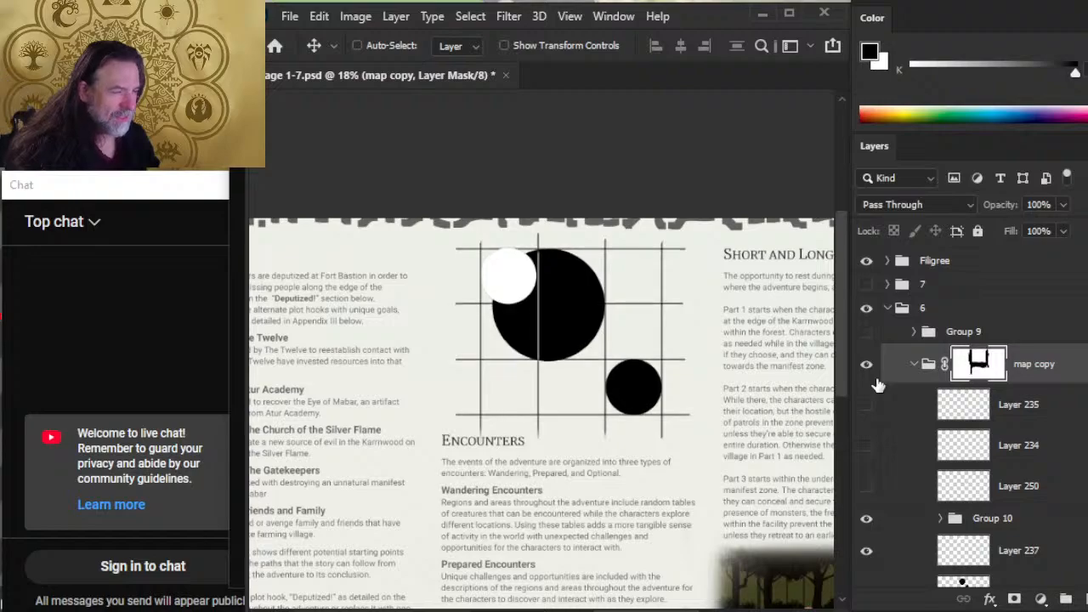
{"action": "key", "text": "shift+Down"}
{"action": "key", "text": "shift+Down"}
{"action": "key", "text": "shift+Down"}
{"action": "key", "text": "shift+Down"}
{"action": "key", "text": "shift+Down"}
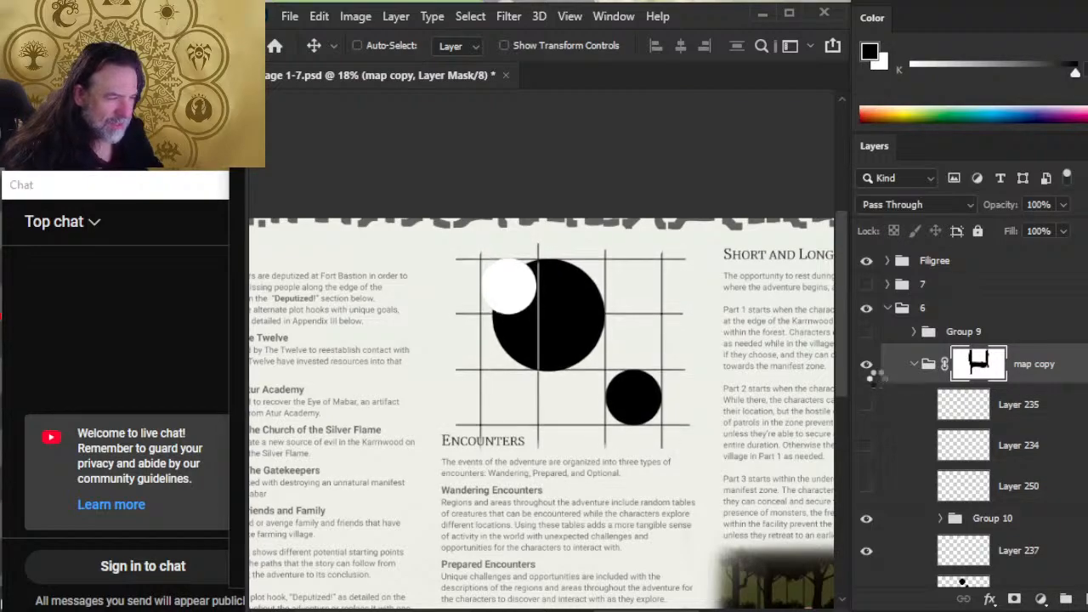
{"action": "key", "text": "shift+Down"}
{"action": "key", "text": "shift+Down"}
{"action": "key", "text": "shift+Down"}
{"action": "key", "text": "shift+Down"}
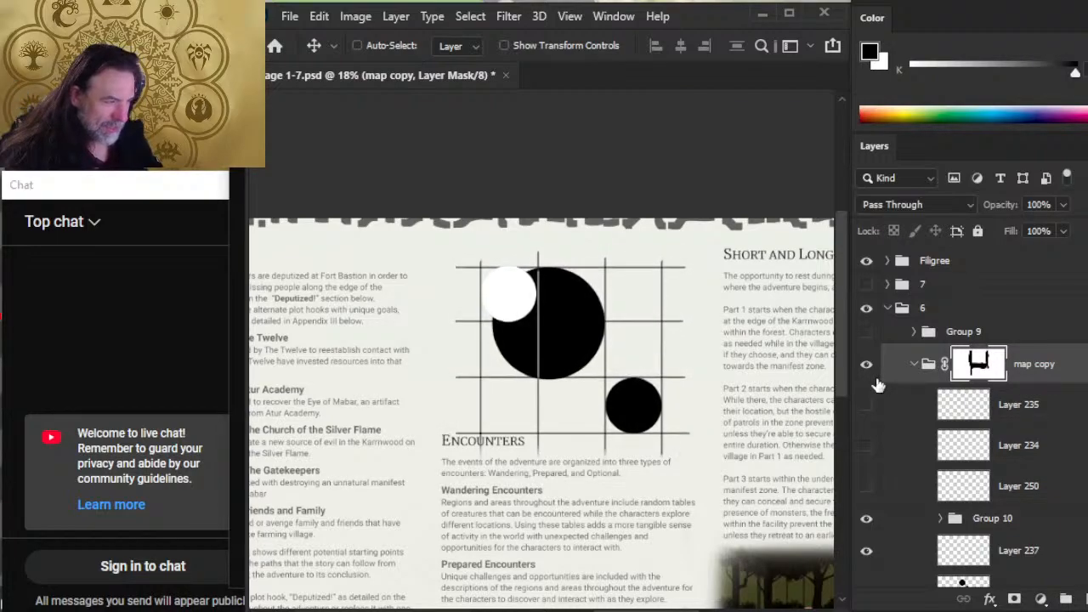
{"action": "key", "text": "shift+Up"}
{"action": "key", "text": "shift+Up"}
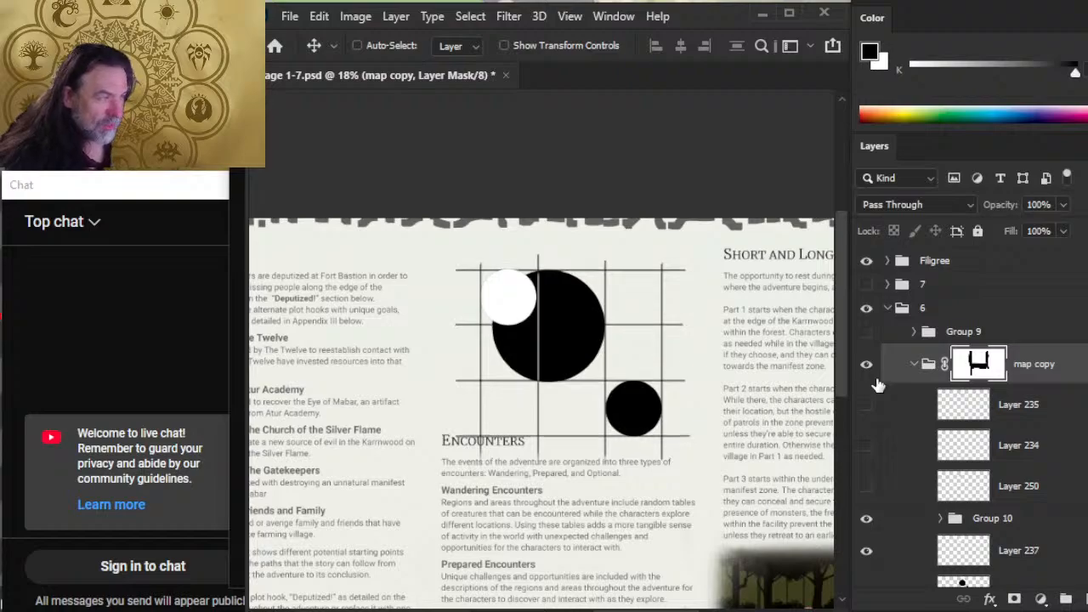
{"action": "key", "text": "shift+Up"}
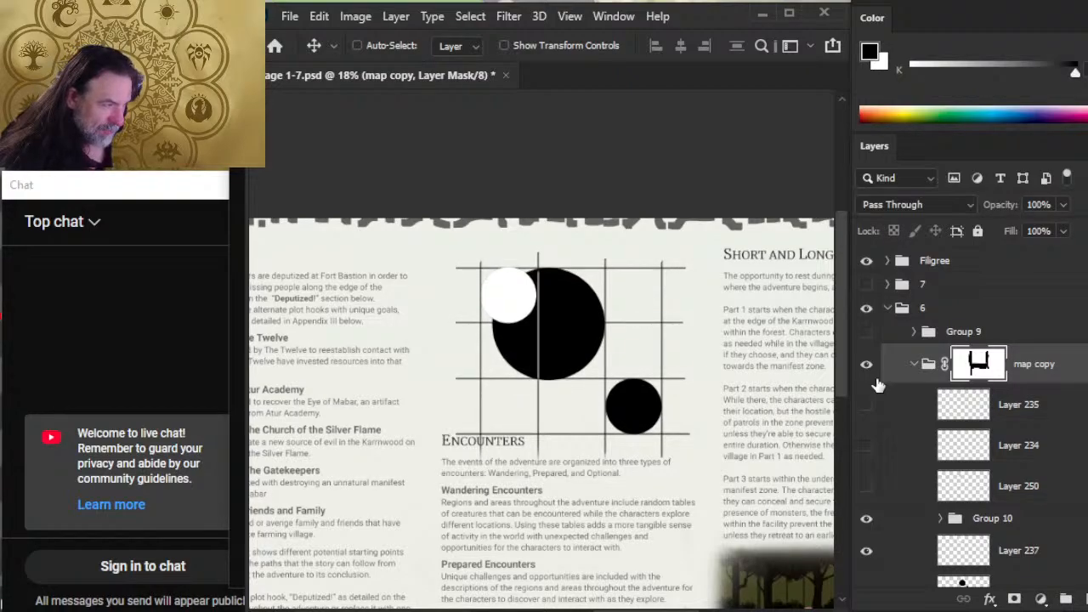
{"action": "key", "text": "shift+Up"}
{"action": "key", "text": "shift+Down"}
{"action": "key", "text": "shift+Down"}
{"action": "key", "text": "shift+Down"}
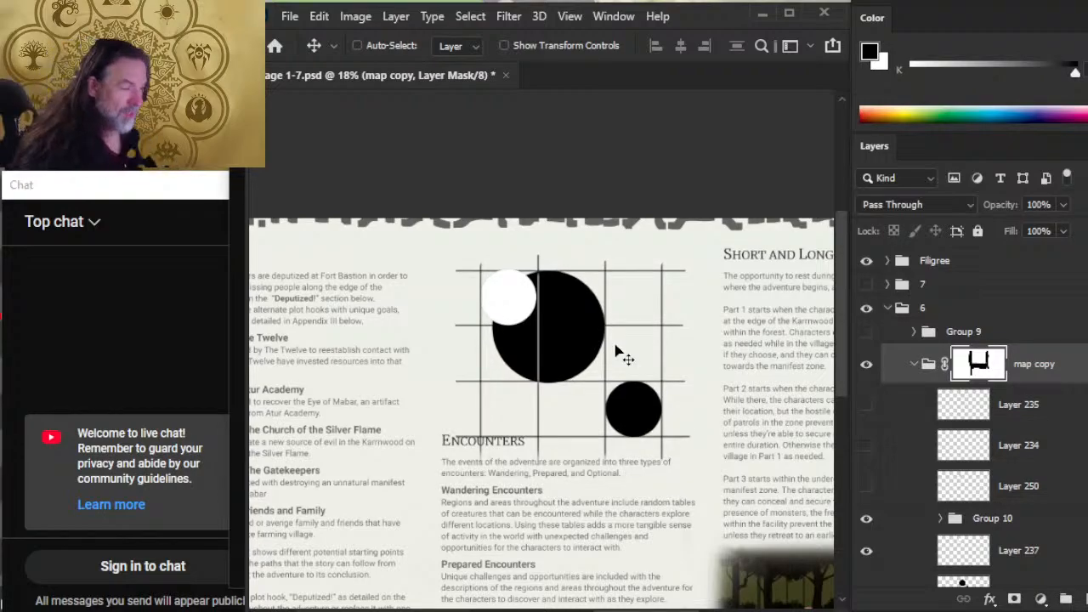
Try the map copy group at 10% opacity, restore it to 100%, and fine-tune the group's vertical position with small nudges
{"action": "key", "text": "1"}
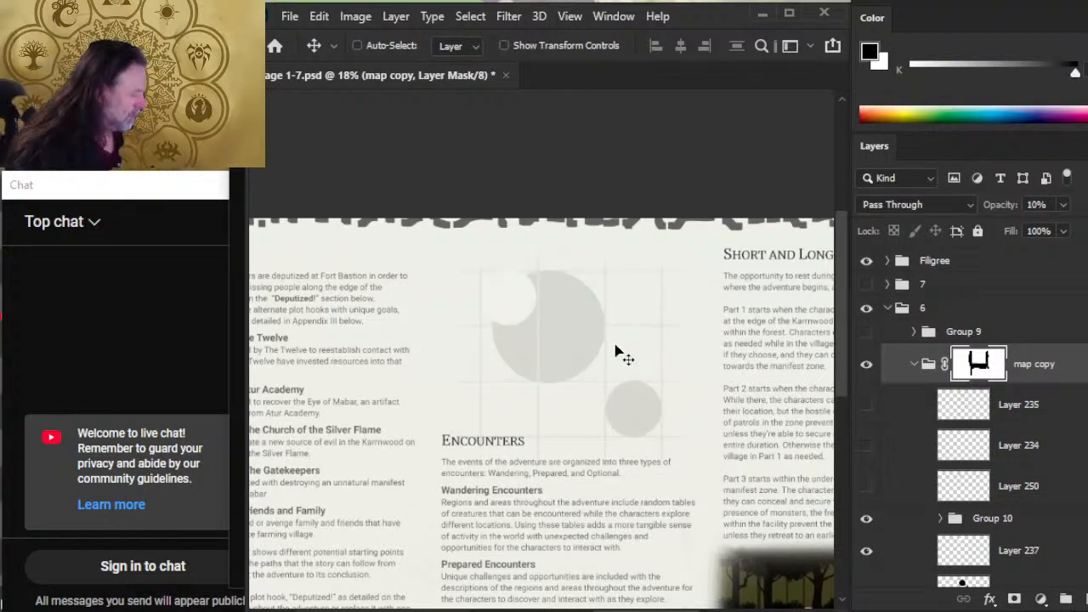
{"action": "key", "text": "0"}
{"action": "key", "text": "shift+Down"}
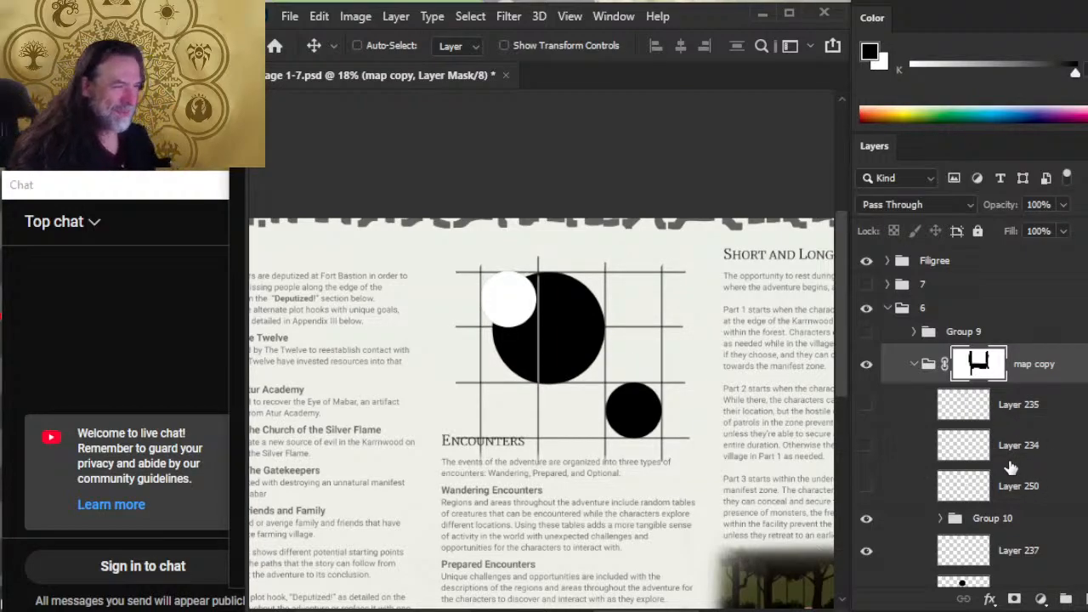
{"action": "key", "text": "shift+Up"}
{"action": "key", "text": "shift+Up"}
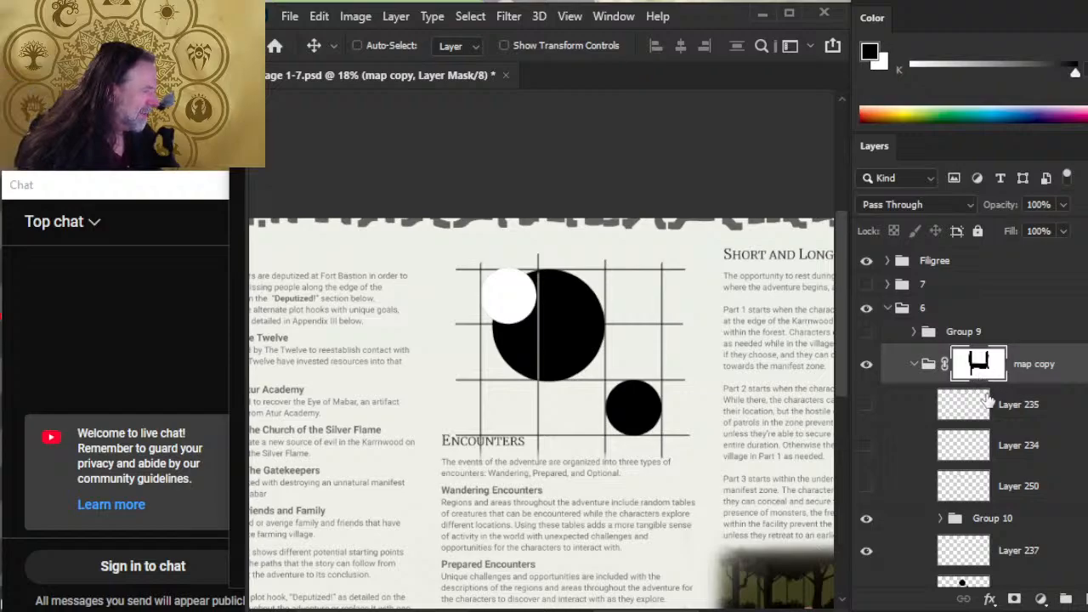
Expand Group 10 and toggle Layers 245 through 249 one by one to identify which vertical grid line each holds
{"action": "scroll", "coordinate": [969, 425], "scroll_direction": "down", "scroll_amount": 3}
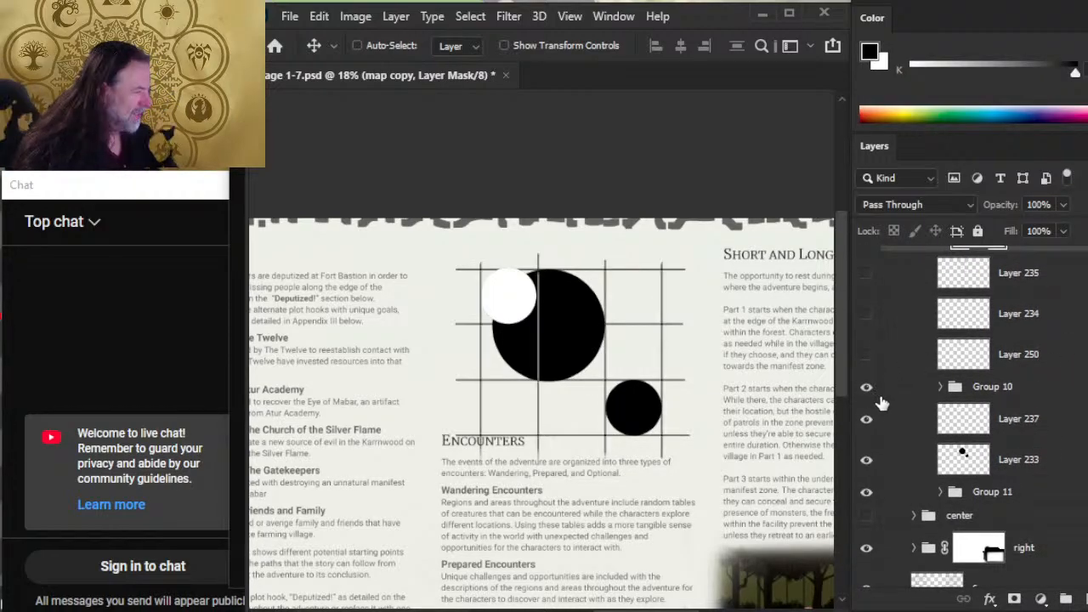
{"action": "left_click", "coordinate": [941, 387]}
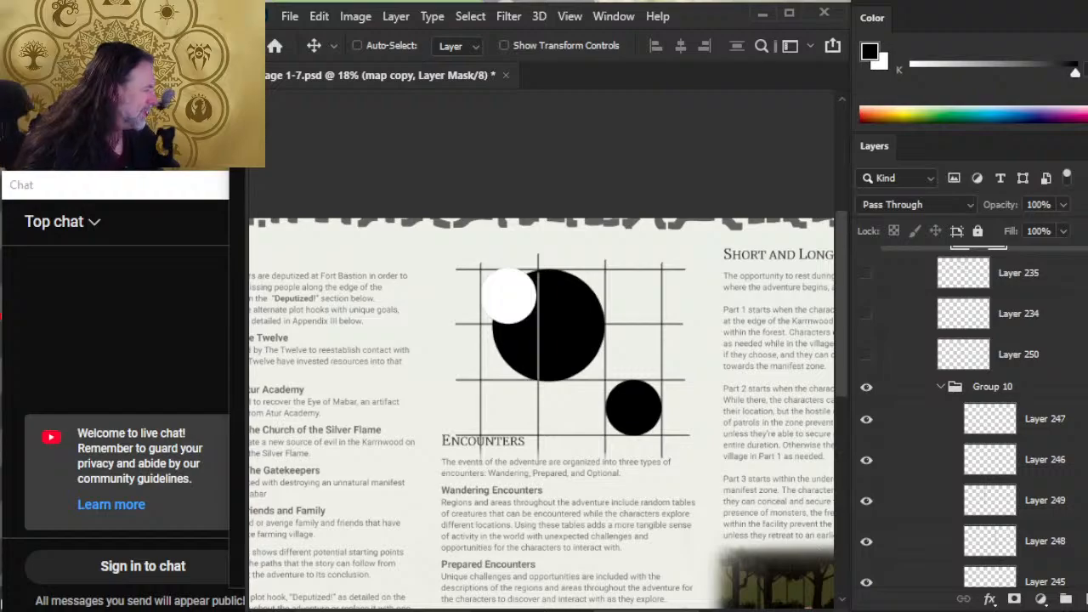
{"action": "scroll", "coordinate": [969, 425], "scroll_direction": "down", "scroll_amount": 1}
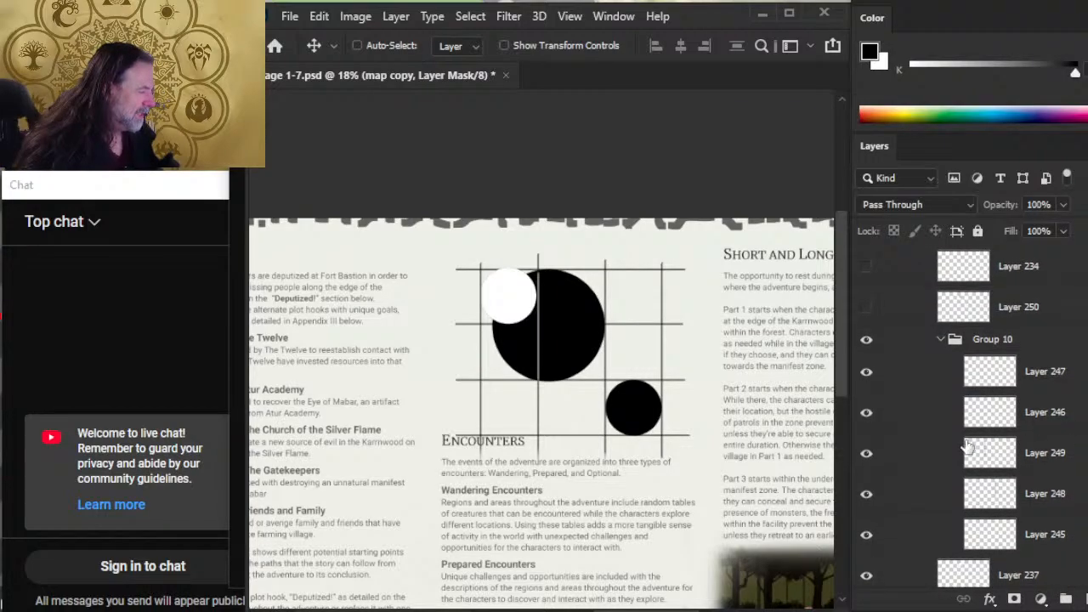
{"action": "left_click", "coordinate": [867, 535]}
{"action": "left_click", "coordinate": [867, 536]}
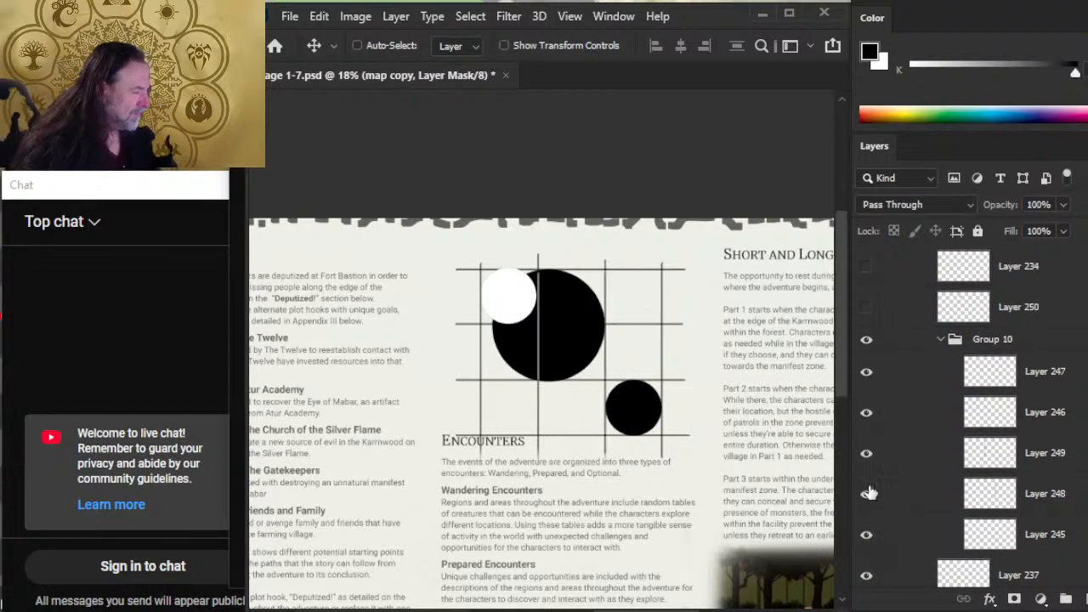
{"action": "left_click", "coordinate": [867, 494]}
{"action": "left_click", "coordinate": [867, 494]}
{"action": "left_click", "coordinate": [867, 454]}
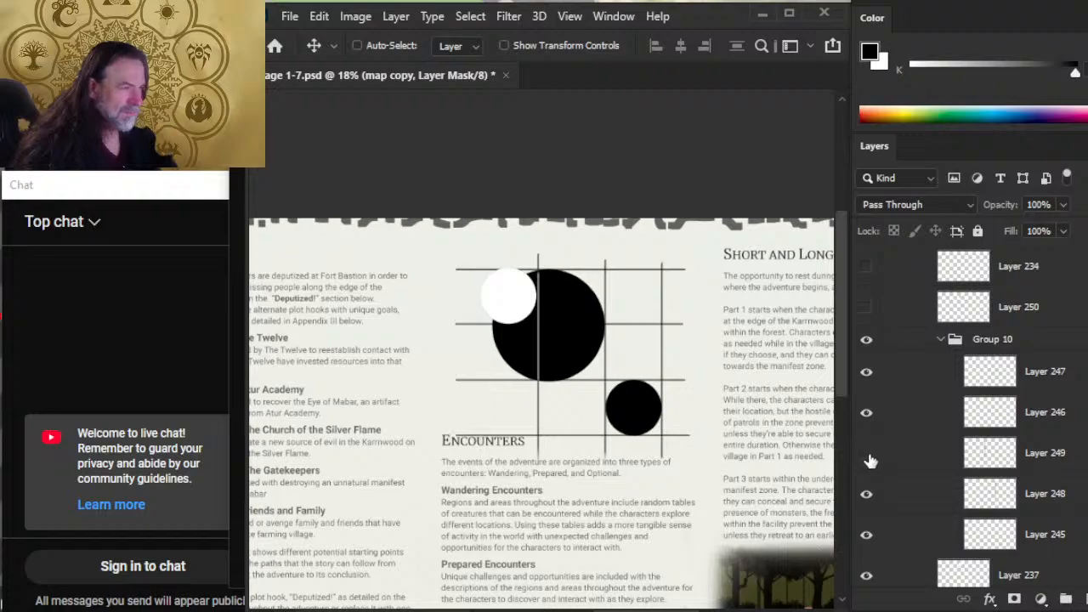
{"action": "left_click", "coordinate": [867, 454]}
{"action": "left_click", "coordinate": [868, 413]}
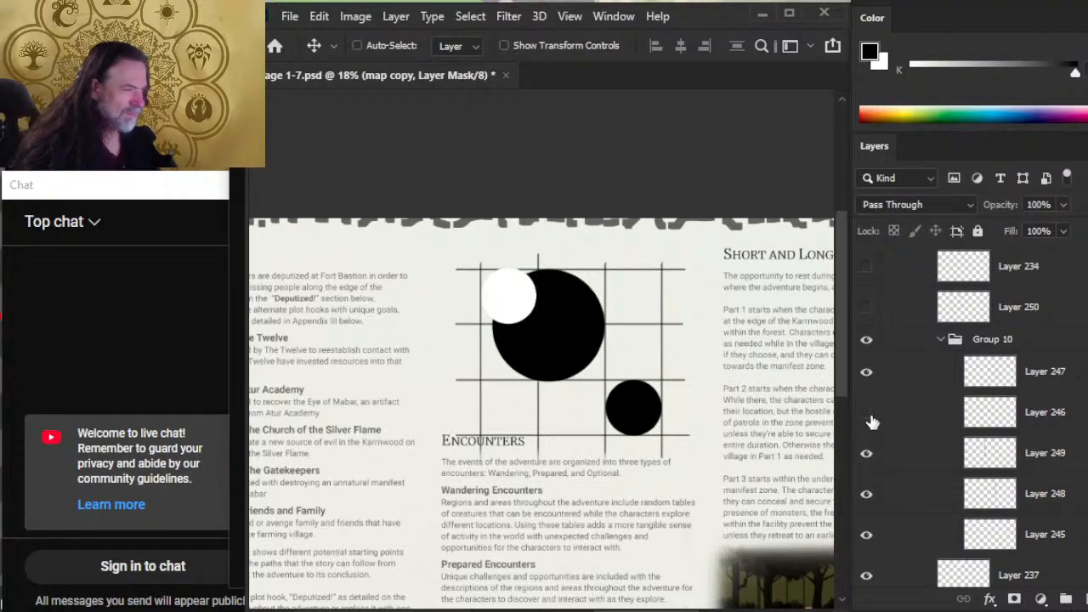
{"action": "left_click", "coordinate": [867, 413]}
{"action": "left_click", "coordinate": [867, 372]}
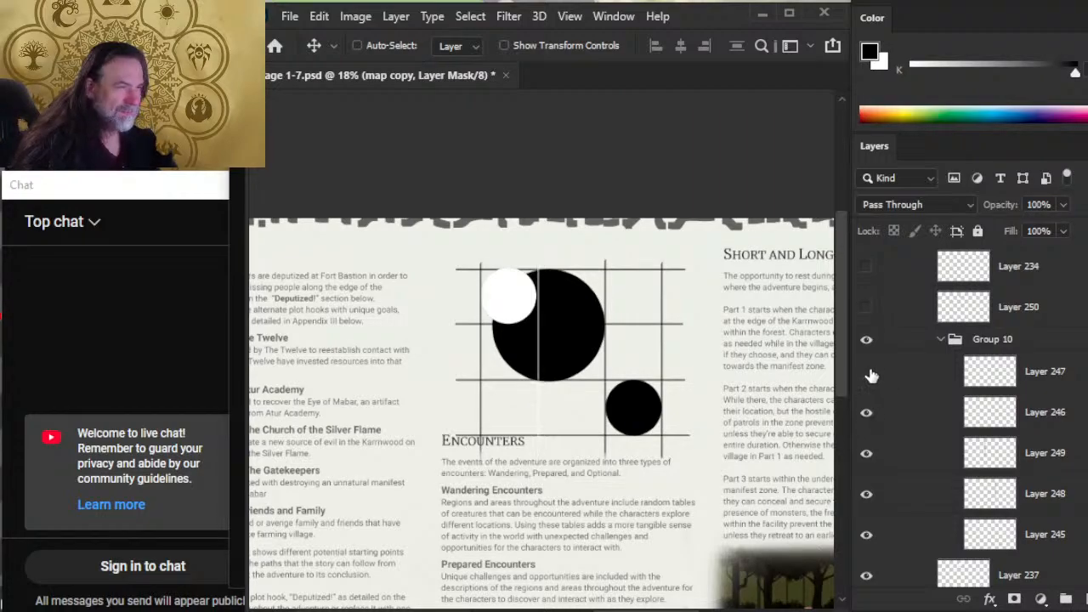
{"action": "left_click", "coordinate": [867, 372]}
Smudge the upper end of the vertical grid line on Layer 247 upward to extend it toward the page edge
{"action": "left_click", "coordinate": [884, 372]}
{"action": "key", "text": "r"}
{"action": "left_click_drag", "start_coordinate": [539, 256], "coordinate": [540, 228]}
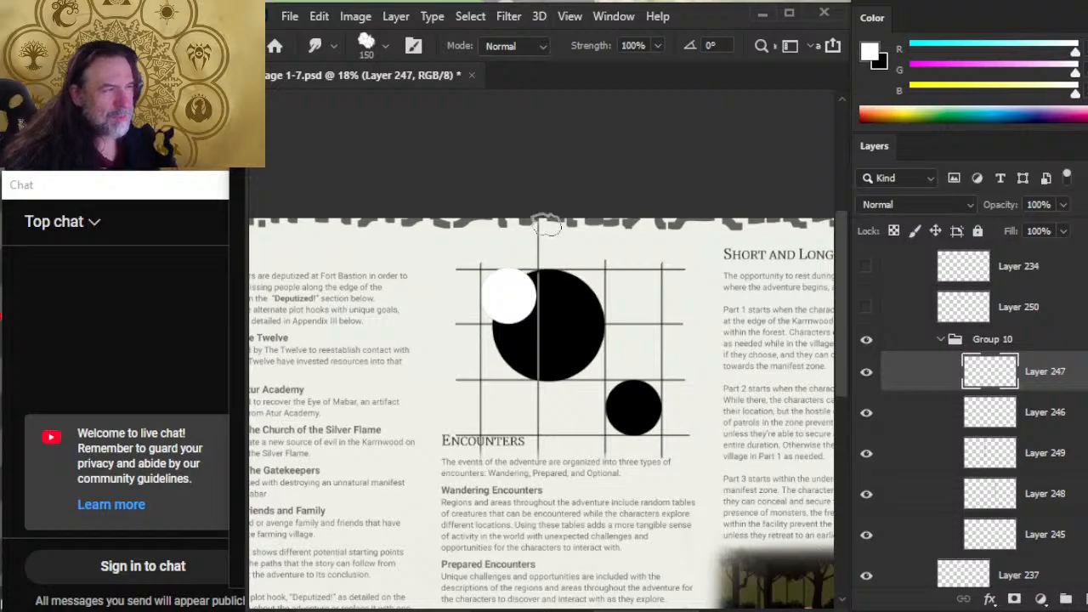
{"action": "key", "text": "e"}
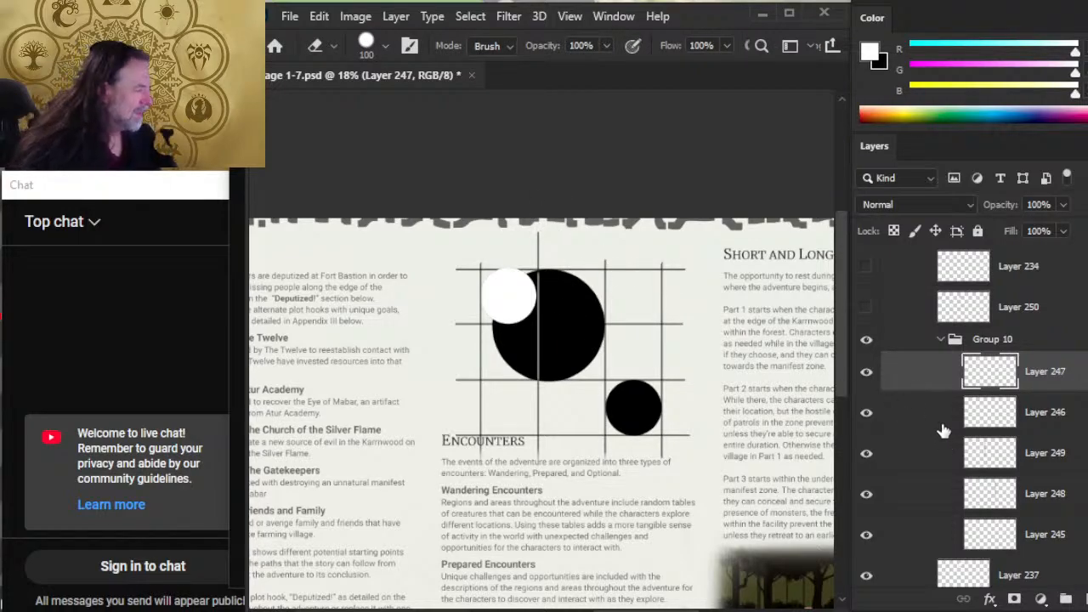
Extend the upper ends of the other vertical grid lines on Layers 249, 248 and 245 to a similar height with the Smudge tool
{"action": "left_click", "coordinate": [893, 458]}
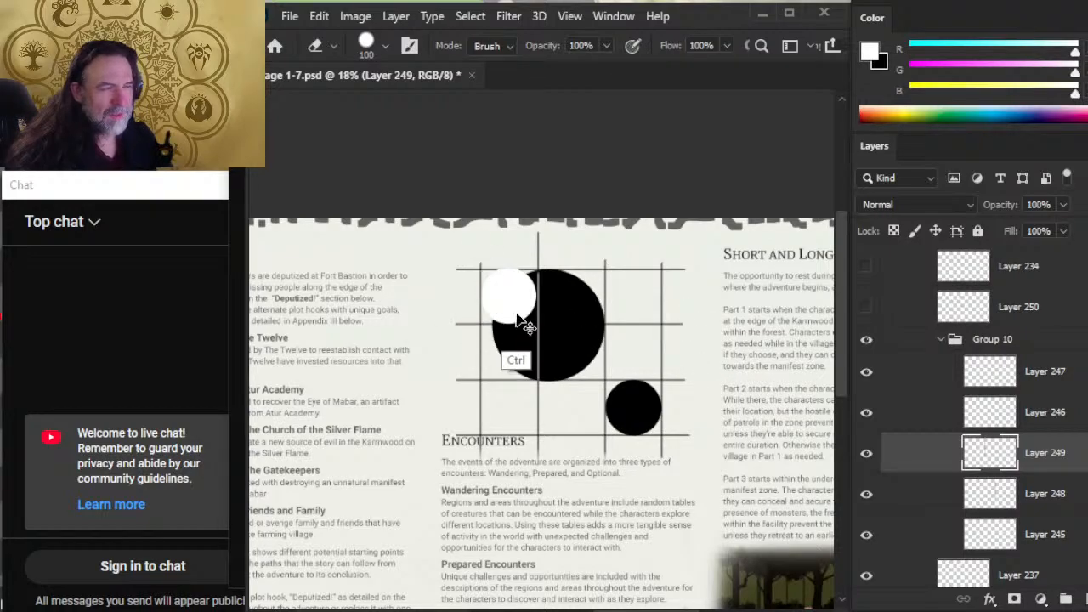
{"action": "key", "text": "b"}
{"action": "key", "text": "r"}
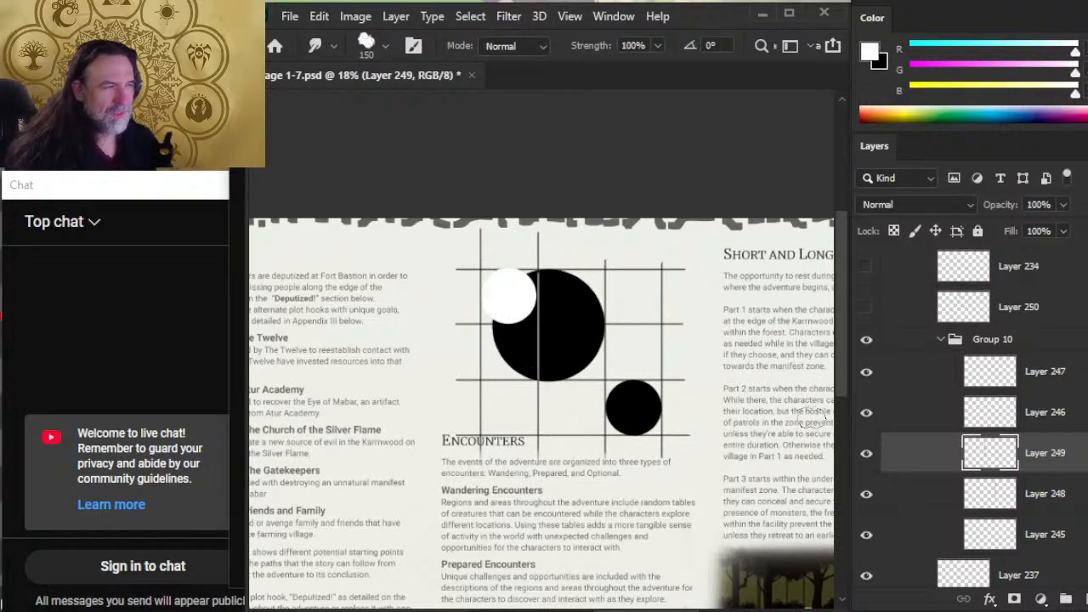
{"action": "left_click", "coordinate": [935, 509]}
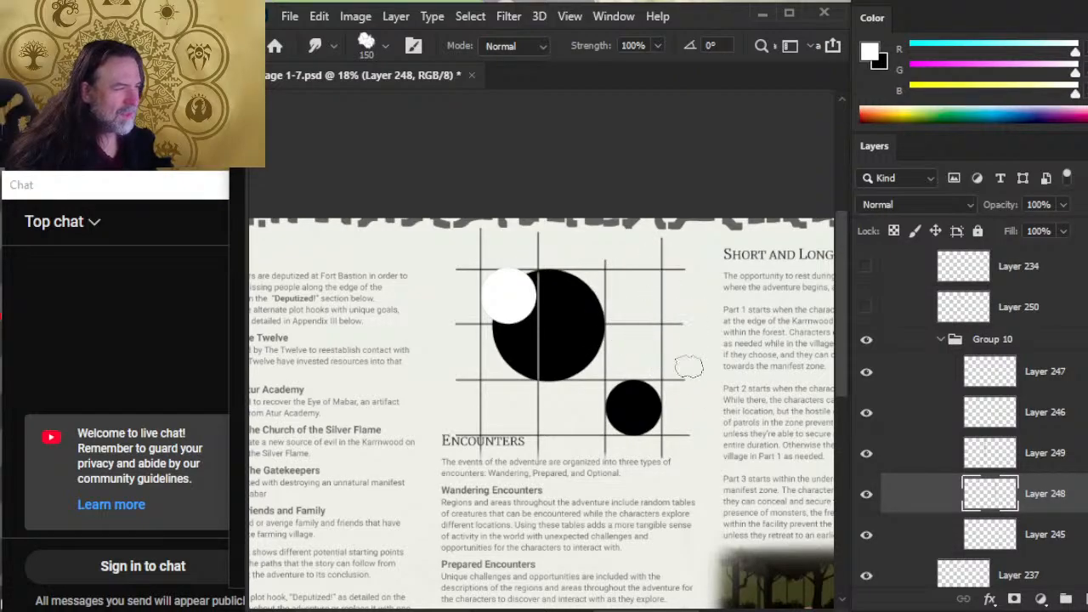
{"action": "left_click", "coordinate": [938, 534]}
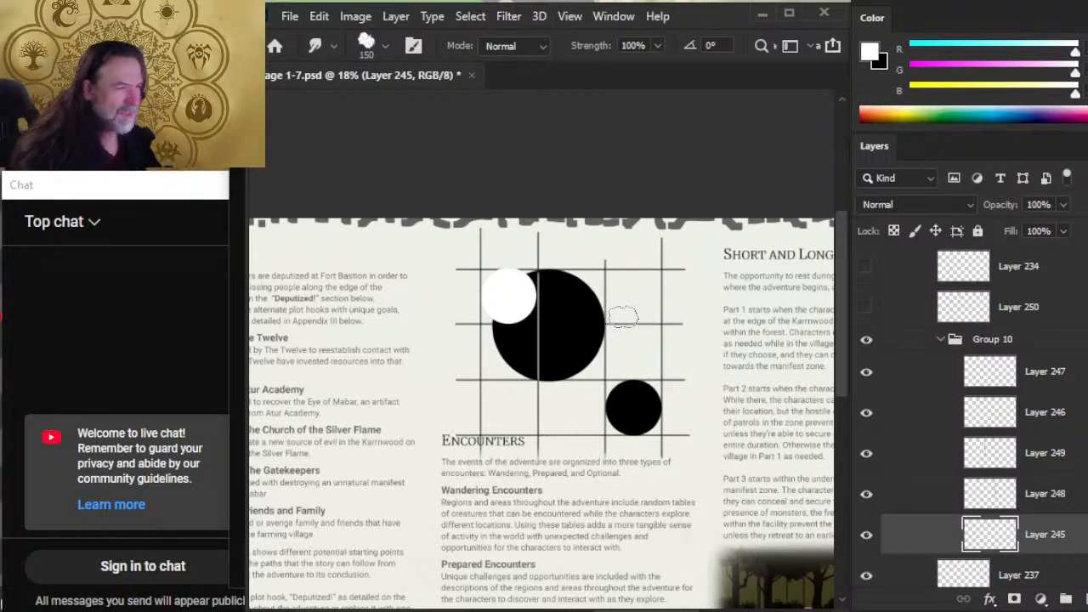
{"action": "key", "text": "ctrl+z"}
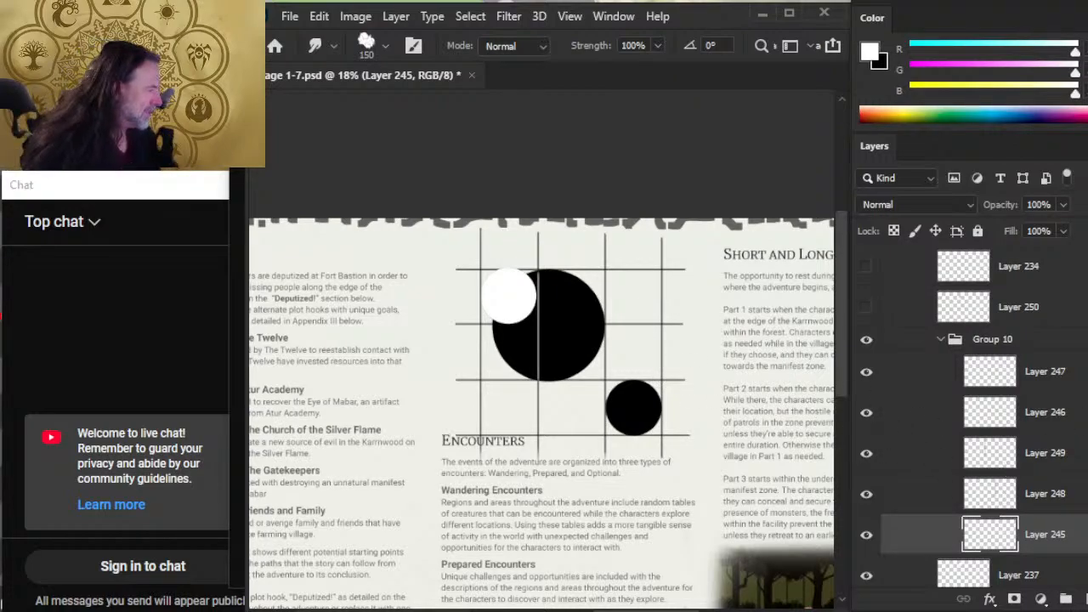
Nudge the white circle on Layer 237 slightly down within its grid cell
{"action": "scroll", "coordinate": [1073, 425], "scroll_direction": "down", "scroll_amount": 3}
{"action": "left_click", "coordinate": [1073, 435]}
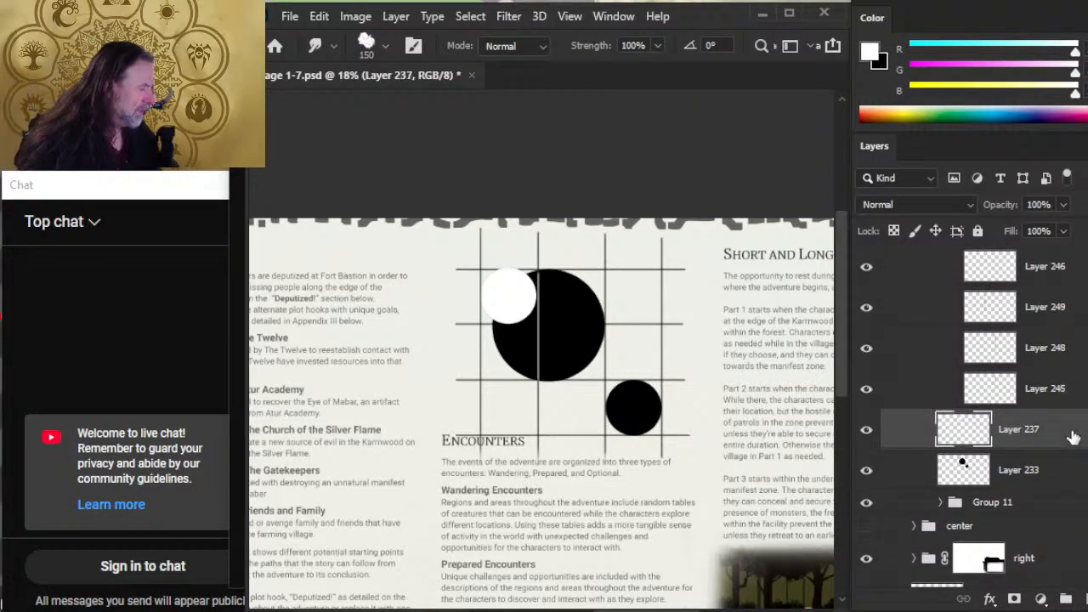
{"action": "key", "text": "v"}
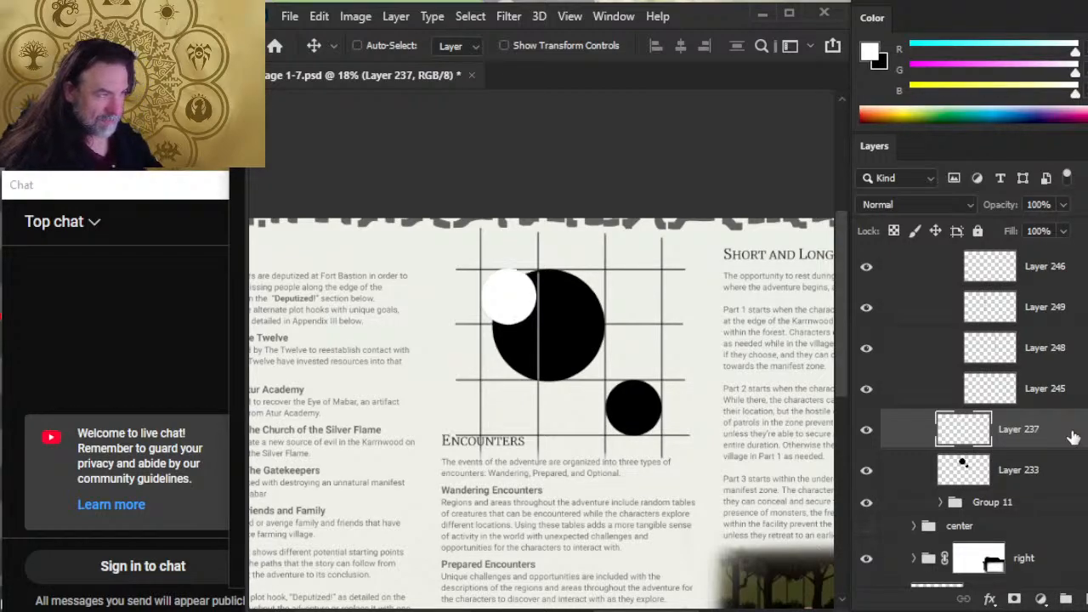
{"action": "key", "text": "shift+Down"}
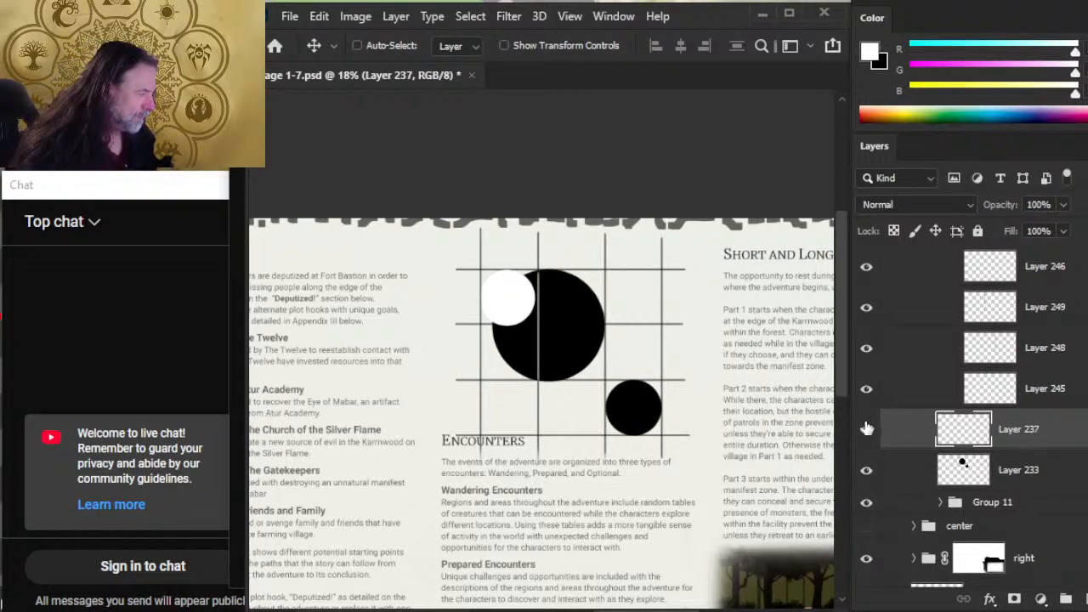
Replace the white circle on Layer 237 with a copy of the small black circle from Layer 233, and delete Layer 237
{"action": "left_click", "coordinate": [914, 481]}
{"action": "key", "text": "w"}
{"action": "left_click", "coordinate": [631, 405]}
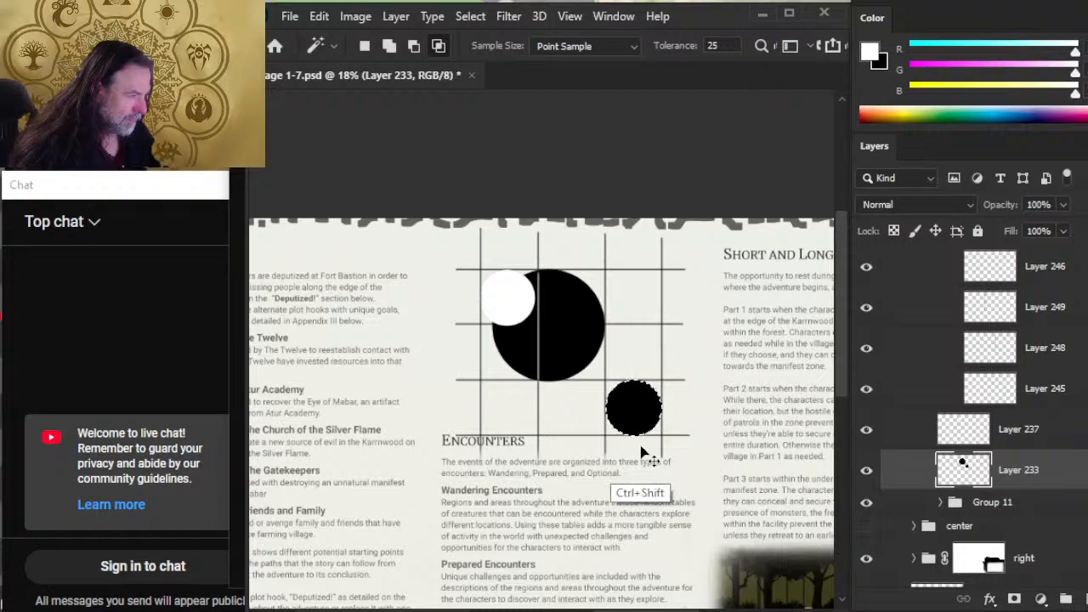
{"action": "key", "text": "ctrl+j"}
{"action": "key", "text": "v"}
{"action": "left_click_drag", "start_coordinate": [677, 456], "coordinate": [553, 350]}
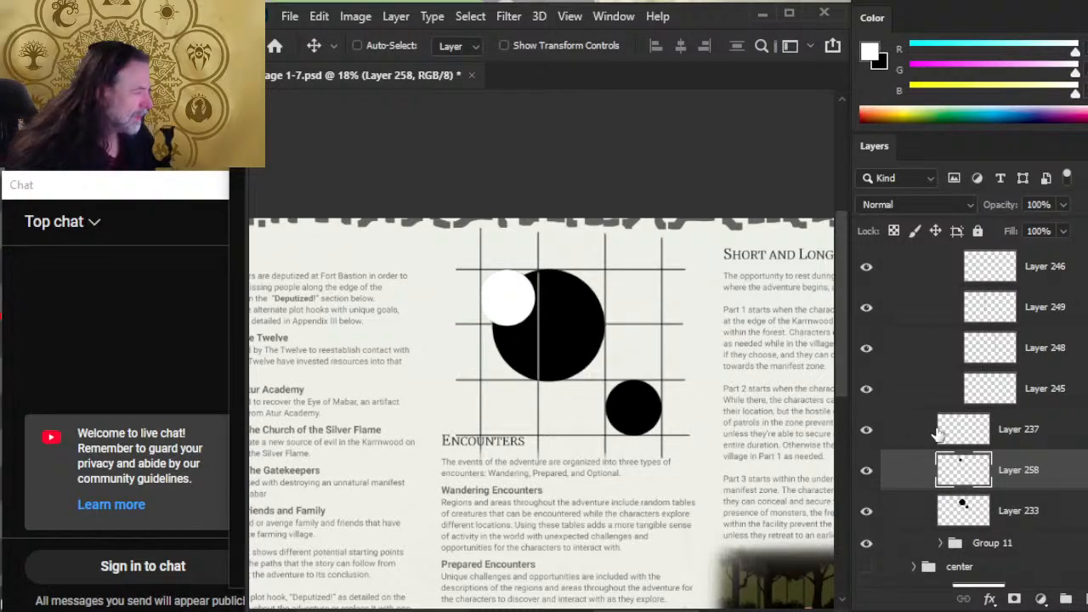
{"action": "left_click", "coordinate": [1020, 433]}
{"action": "key", "text": "Delete"}
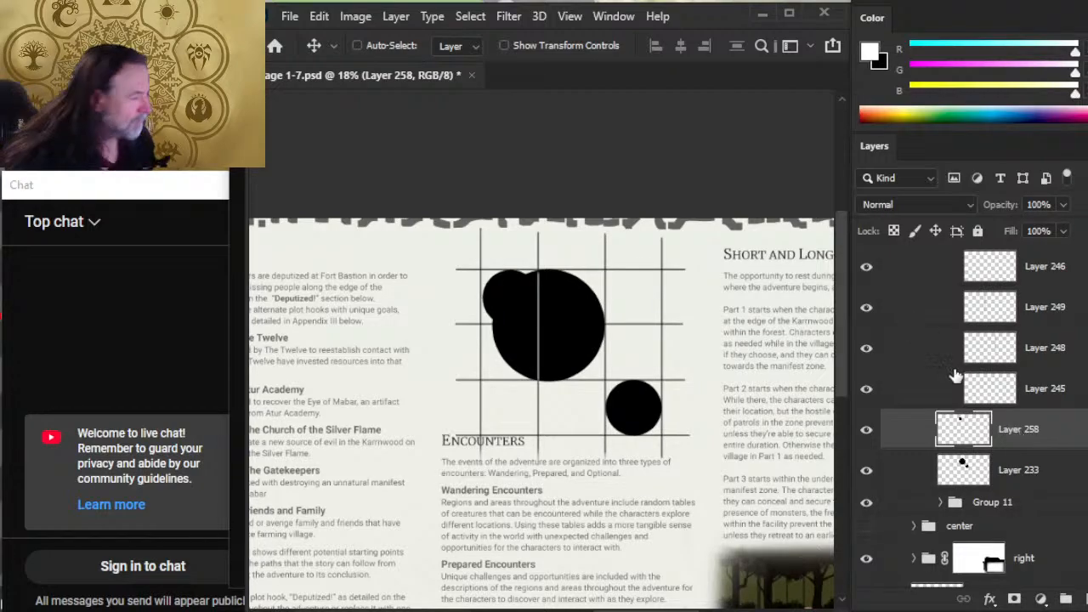
Fill the copied circle on Layer 258 with white using its own outline as the selection, and deselect
{"action": "left_click", "coordinate": [963, 429], "text": "ctrl"}
{"action": "key", "text": "x"}
{"action": "key", "text": "g"}
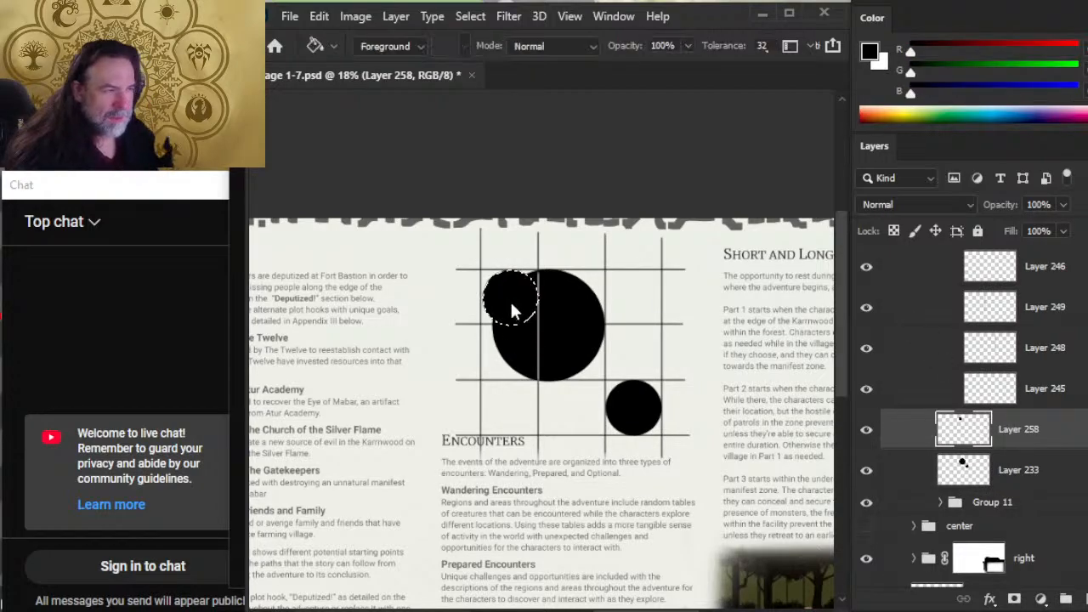
{"action": "key", "text": "x"}
{"action": "left_click", "coordinate": [520, 308]}
{"action": "key", "text": "ctrl+d"}
{"action": "key", "text": "l"}
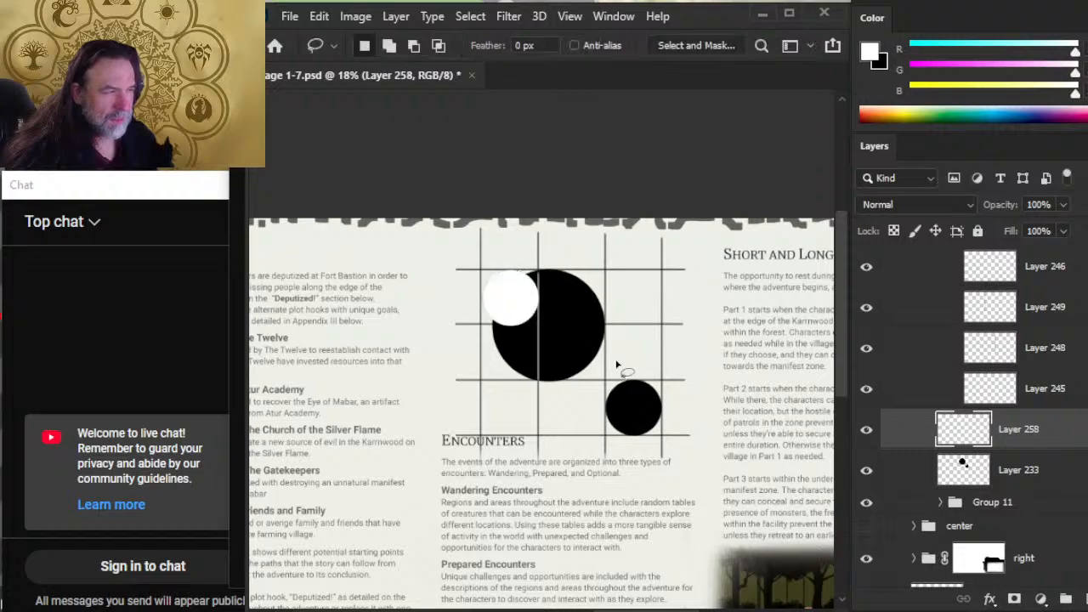
Nudge the white circle on Layer 258 slightly left to align it with the vertical grid lines
{"action": "key", "text": "v"}
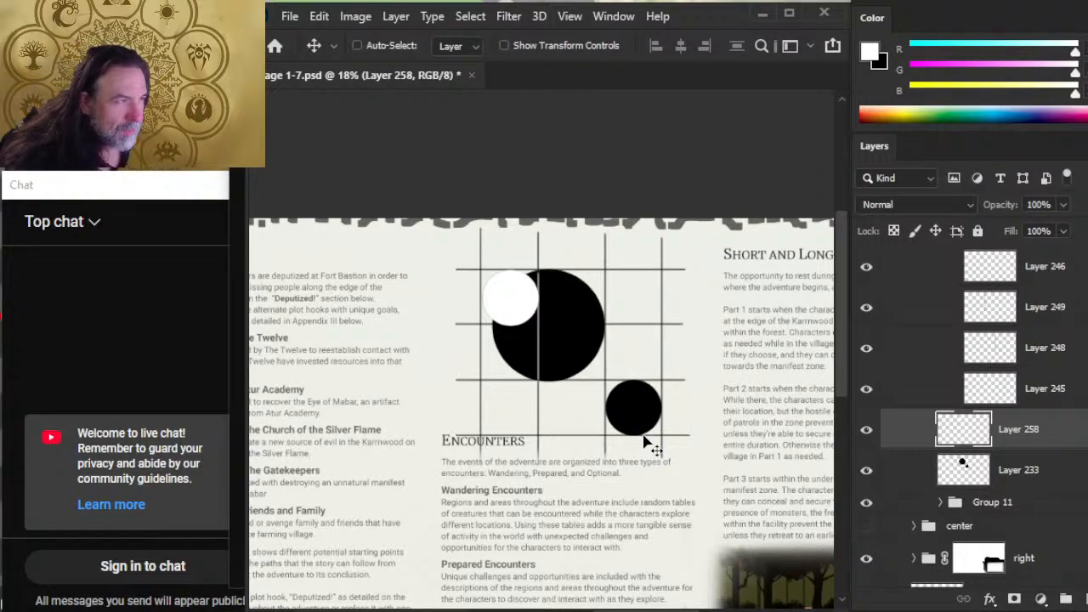
{"action": "key", "text": "Left"}
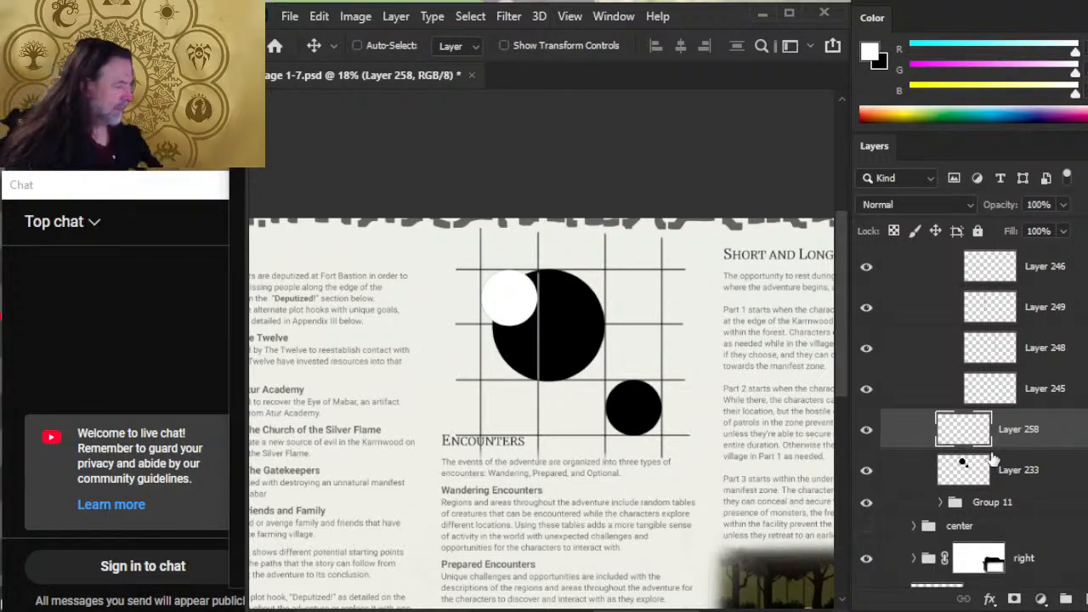
{"action": "scroll", "coordinate": [963, 461], "scroll_direction": "up", "scroll_amount": 6}
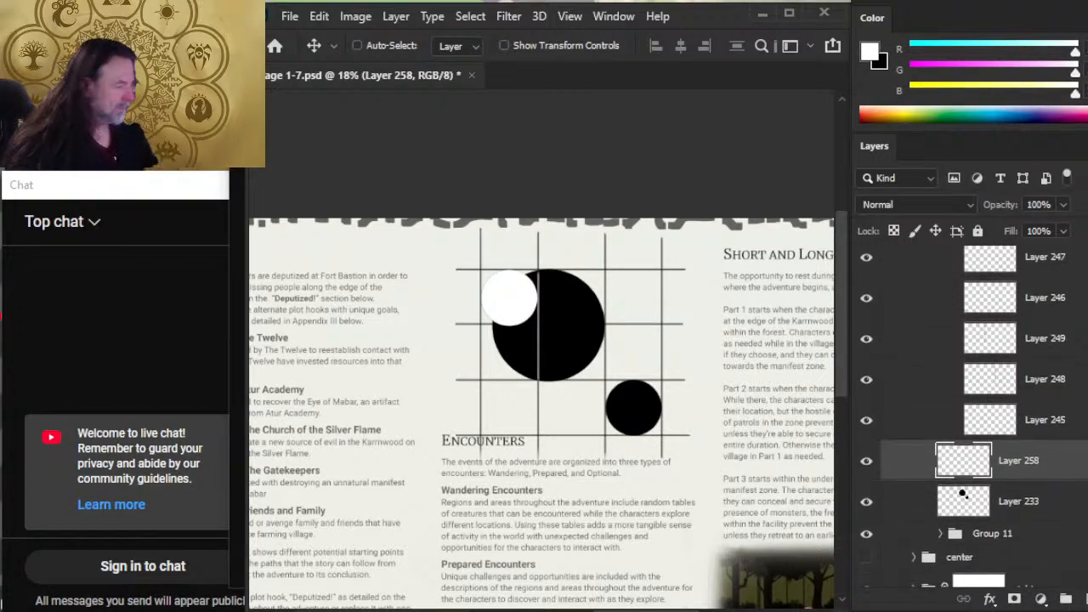
Paint black on the map copy mask with a 300 px brush to hide the grid lines around the Encounters heading
{"action": "left_click", "coordinate": [979, 306]}
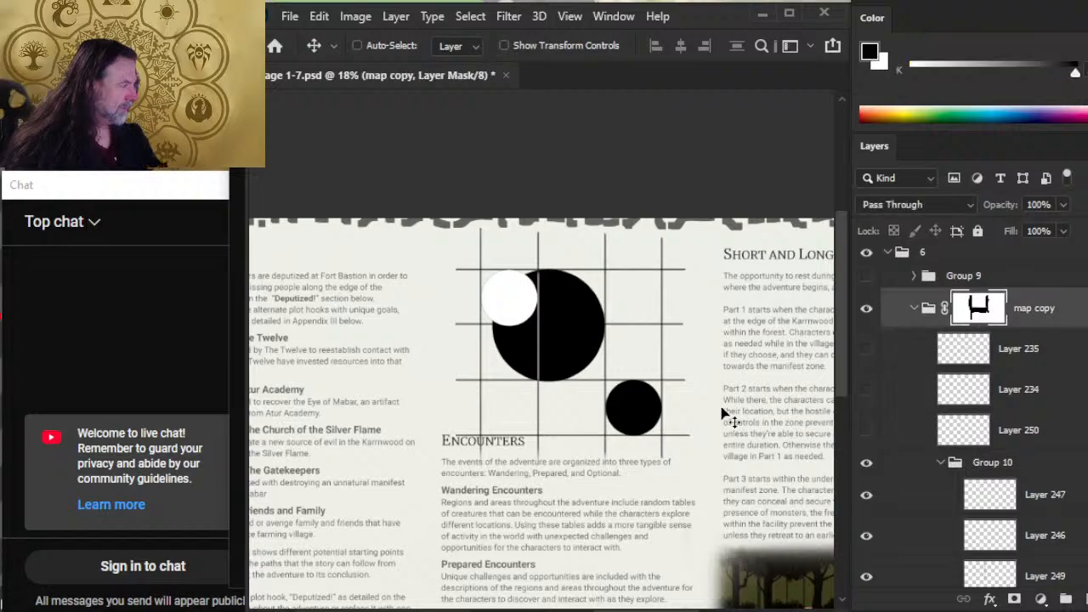
{"action": "key", "text": "b"}
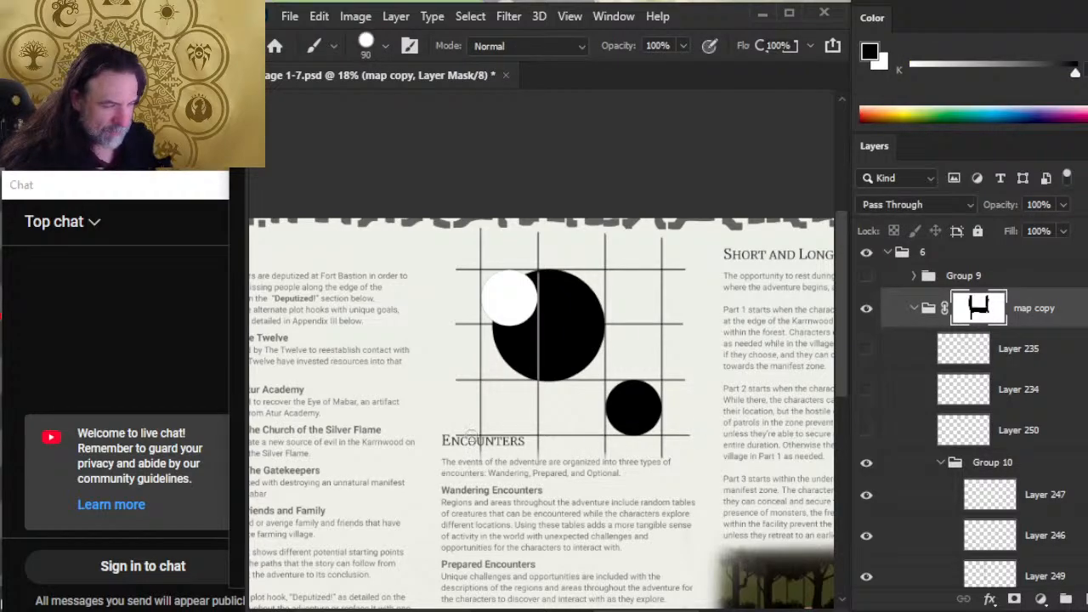
{"action": "key", "text": "bracketright"}
{"action": "key", "text": "bracketright"}
{"action": "key", "text": "bracketright"}
{"action": "key", "text": "bracketright"}
{"action": "key", "text": "bracketright"}
{"action": "key", "text": "bracketright"}
{"action": "key", "text": "bracketright"}
{"action": "left_click_drag", "start_coordinate": [462, 442], "coordinate": [456, 440]}
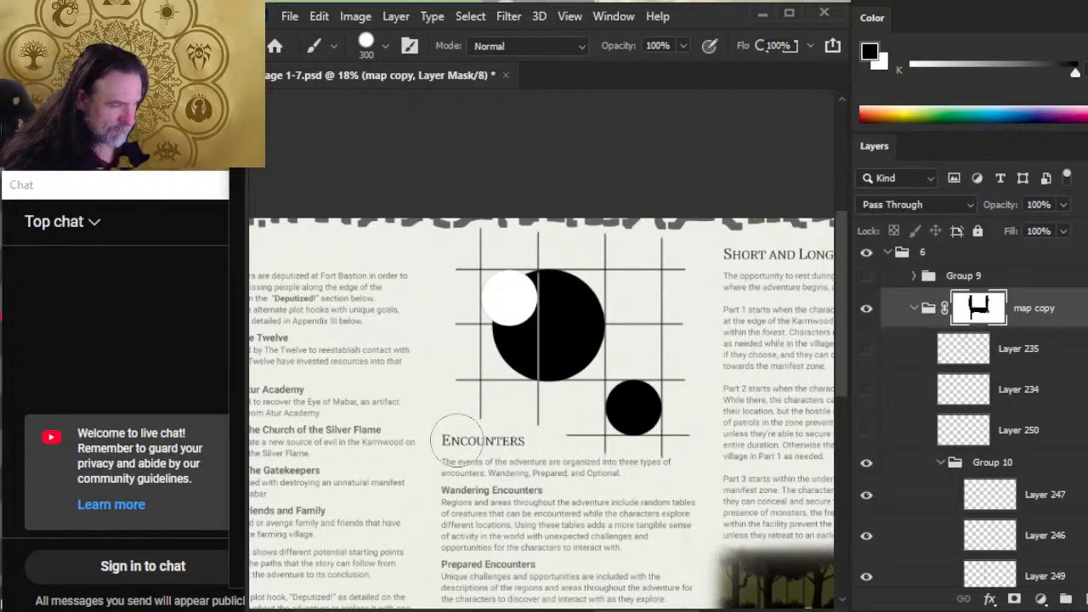
Trim the outer right and top ends of the grid lines with straight black strokes on the map copy mask
{"action": "left_click", "coordinate": [712, 446]}
{"action": "left_click", "coordinate": [724, 212], "text": "shift"}
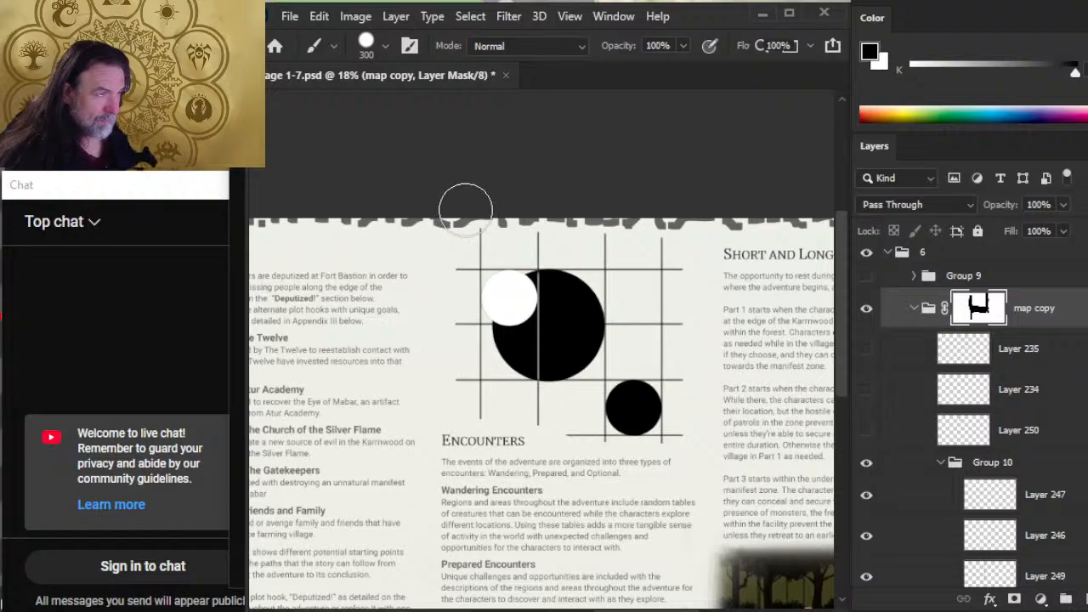
{"action": "scroll", "coordinate": [807, 272], "scroll_direction": "right", "scroll_amount": 1}
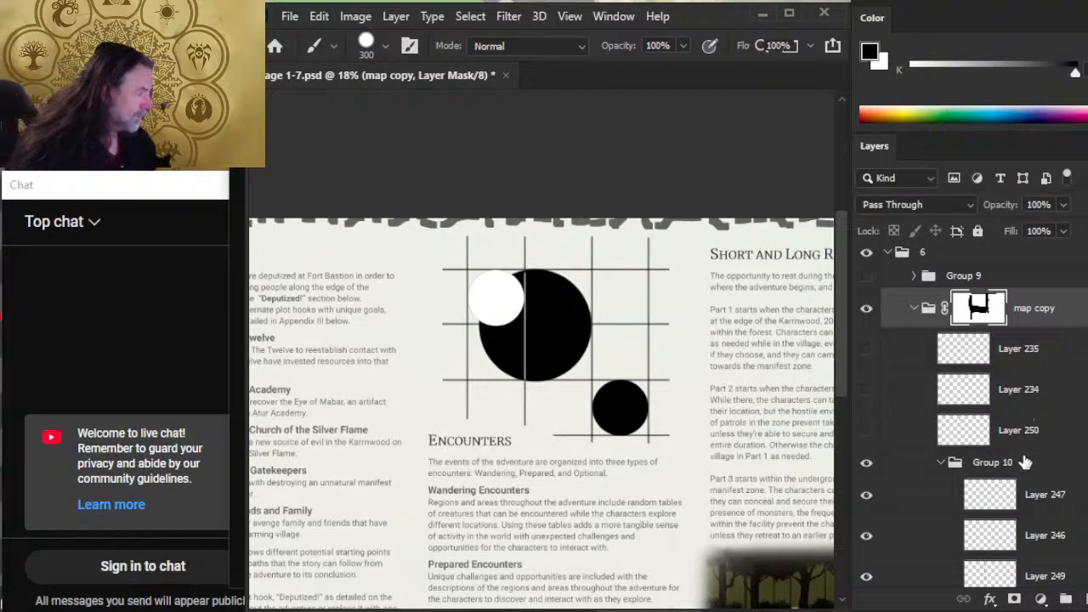
Show Layer 250 and move its handwritten Part 3, Part 2 and Part 1 labels above the grid's columns
{"action": "left_click", "coordinate": [876, 434]}
{"action": "left_click", "coordinate": [910, 443]}
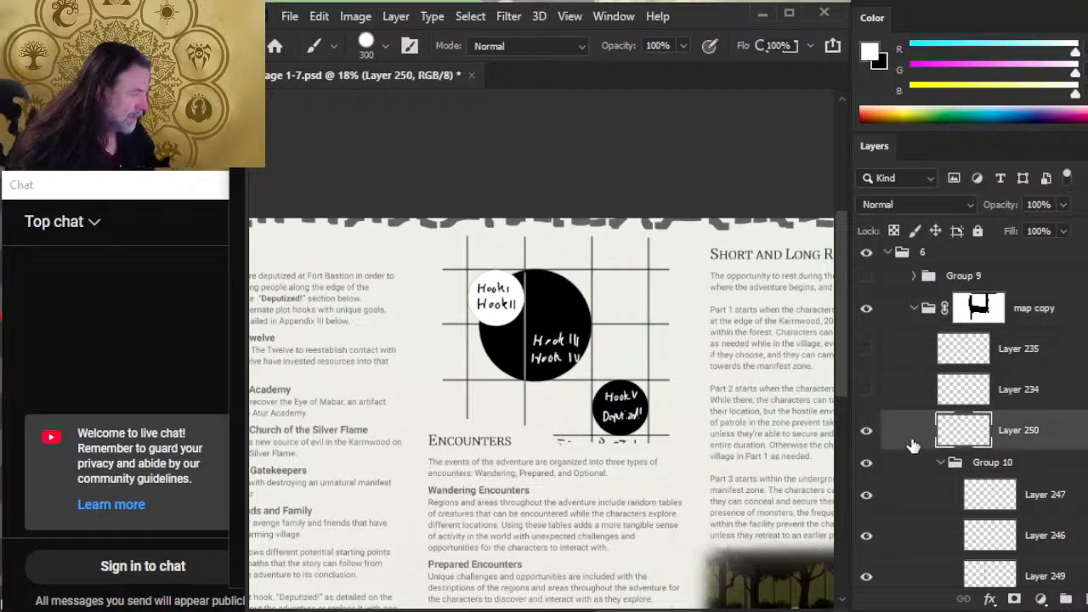
{"action": "key", "text": "v"}
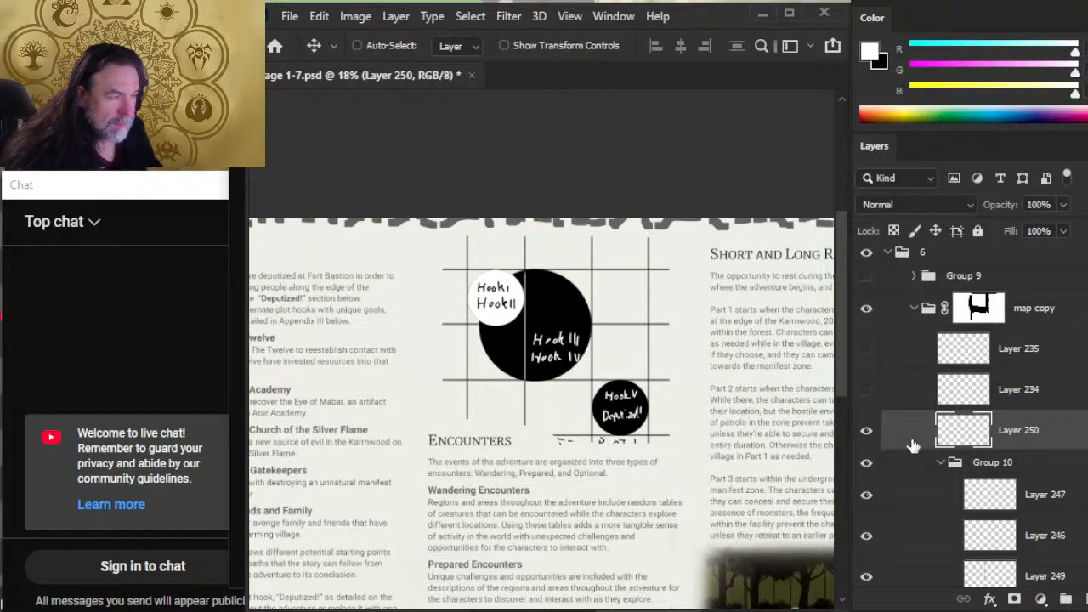
{"action": "key", "text": "l"}
{"action": "mouse_move", "coordinate": [684, 435]}
{"action": "left_mouse_down"}
{"action": "mouse_move", "coordinate": [672, 446]}
{"action": "mouse_move", "coordinate": [573, 425]}
{"action": "mouse_move", "coordinate": [425, 476]}
{"action": "mouse_move", "coordinate": [610, 466]}
{"action": "mouse_move", "coordinate": [606, 227]}
{"action": "mouse_move", "coordinate": [598, 238]}
{"action": "left_mouse_up"}
{"action": "key", "text": "v"}
{"action": "key", "text": "l"}
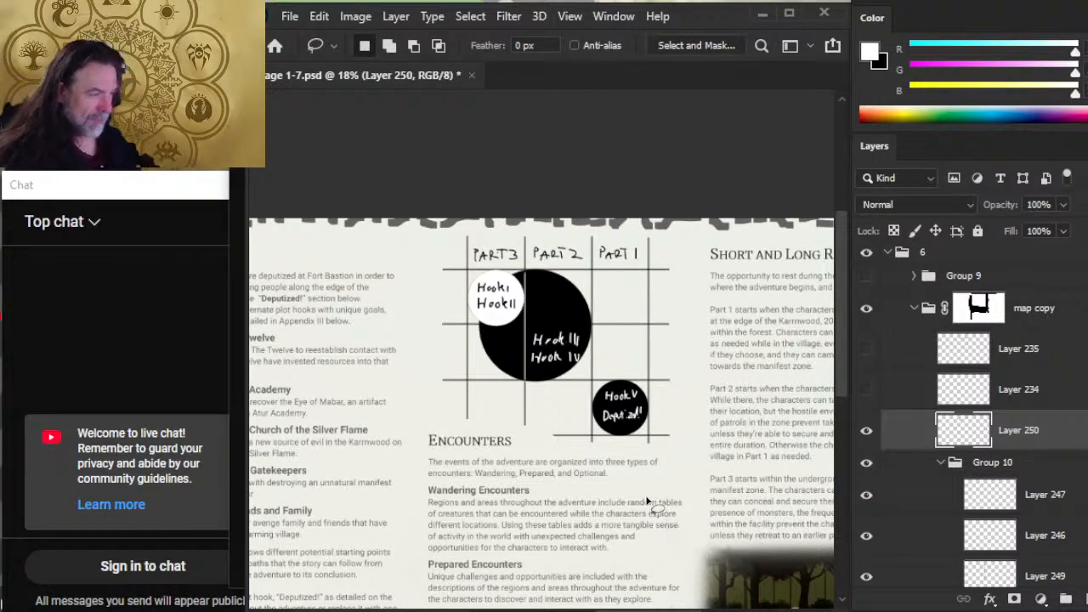
Paint a straight black stroke on the map copy mask to shorten the vertical lines above the part labels
{"action": "left_click", "coordinate": [979, 309]}
{"action": "key", "text": "b"}
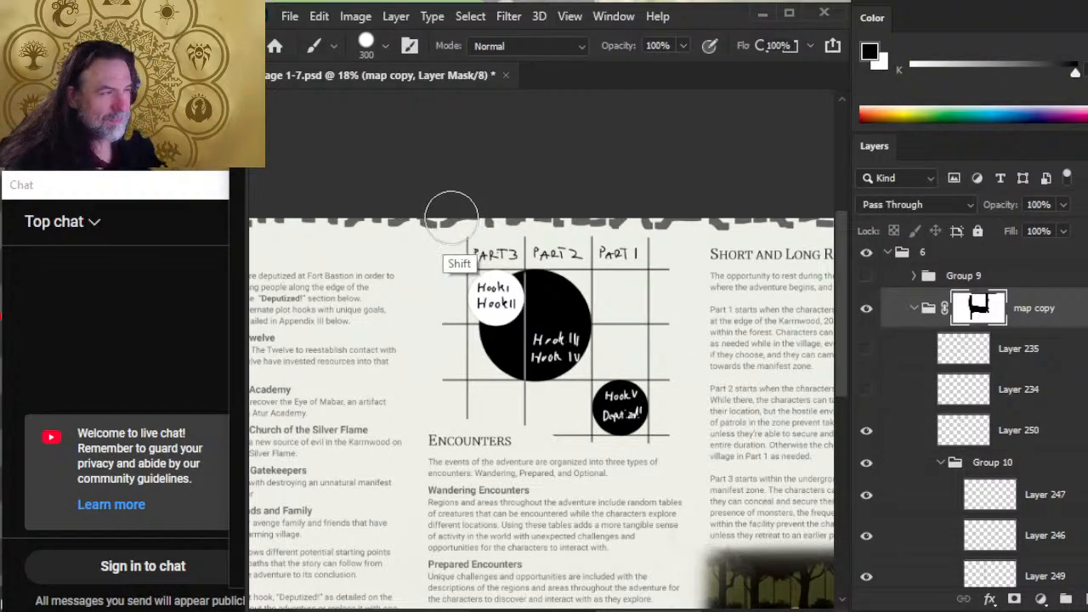
{"action": "left_click", "coordinate": [646, 229], "text": "shift"}
{"action": "key", "text": "ctrl+z"}
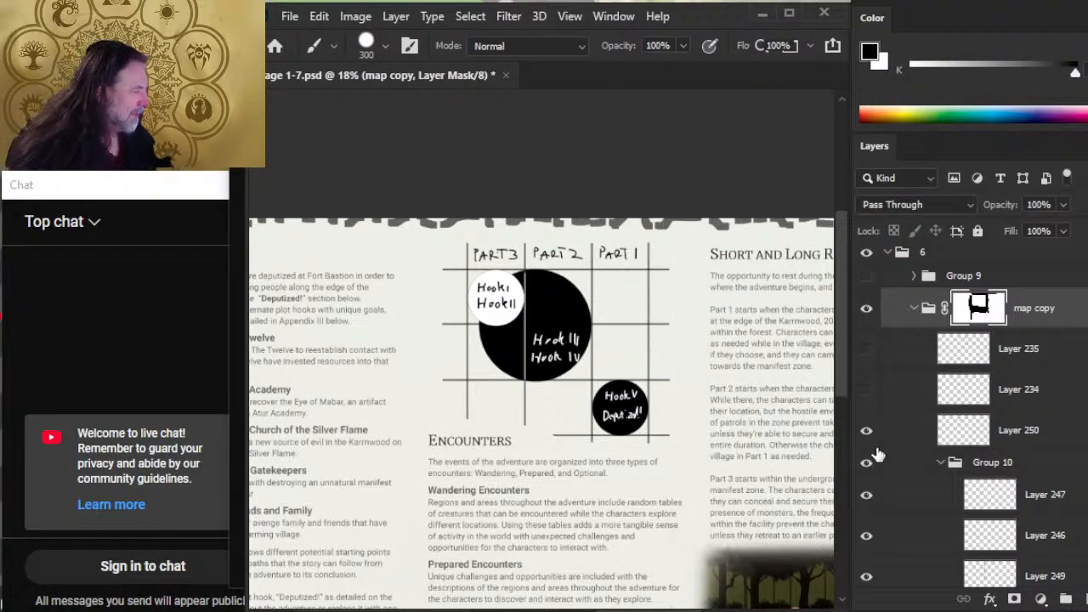
Add a layer mask to Group 10 and paint black across the tops of its vertical lines
{"action": "scroll", "coordinate": [969, 408], "scroll_direction": "down", "scroll_amount": 5}
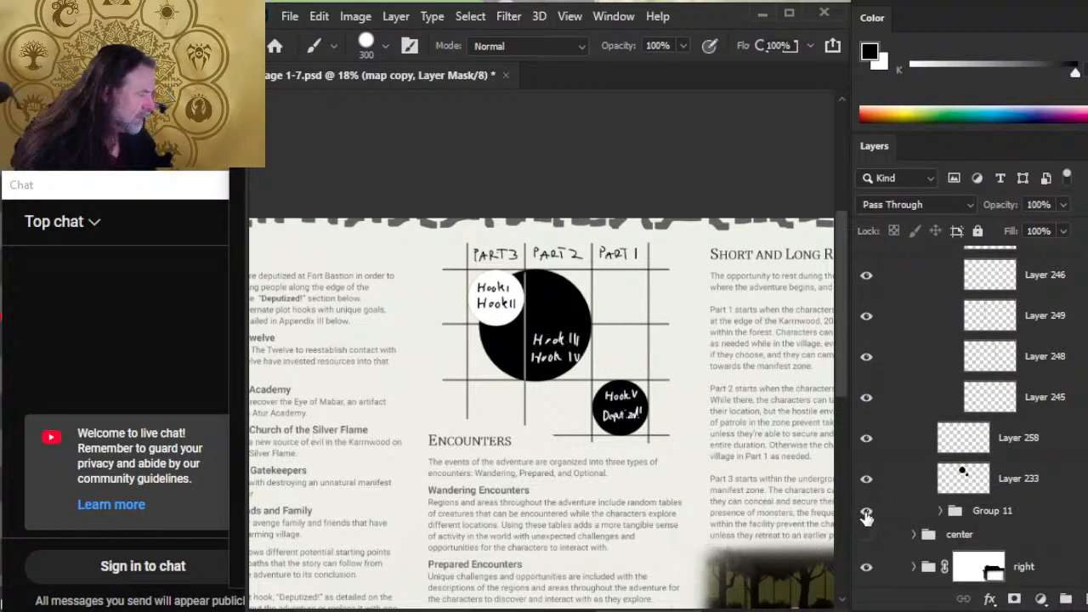
{"action": "left_click", "coordinate": [866, 513]}
{"action": "left_click", "coordinate": [866, 514]}
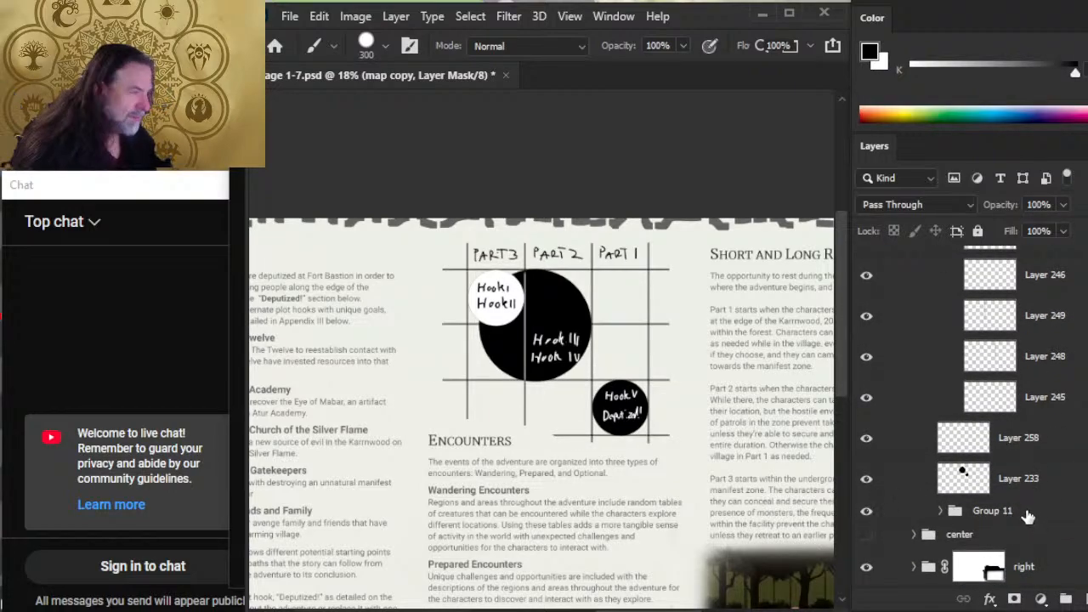
{"action": "scroll", "coordinate": [961, 470], "scroll_direction": "up", "scroll_amount": 4}
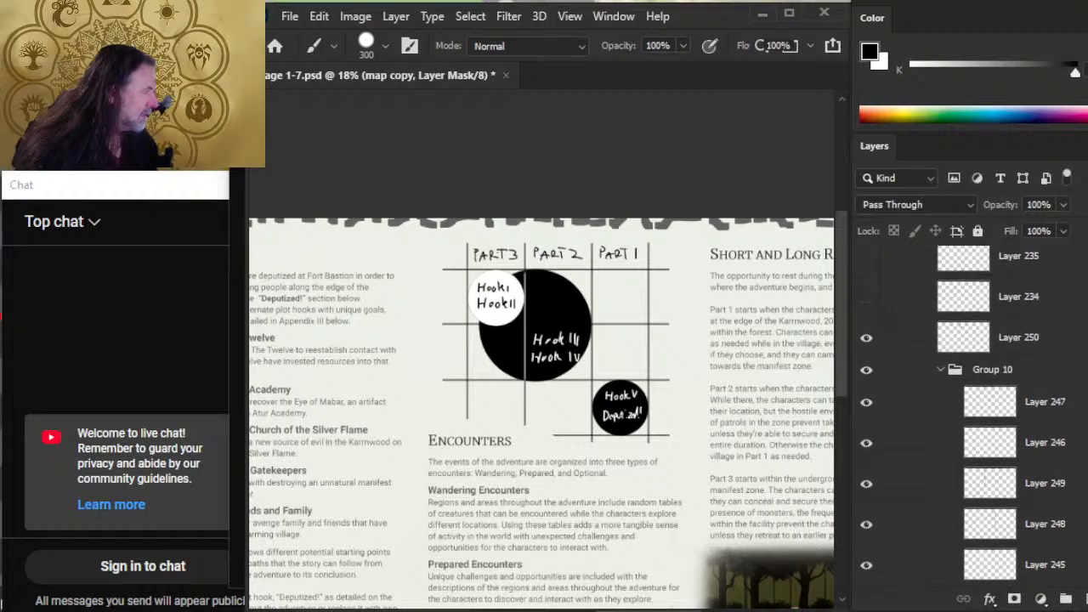
{"action": "left_click", "coordinate": [940, 371]}
{"action": "left_click", "coordinate": [1018, 379]}
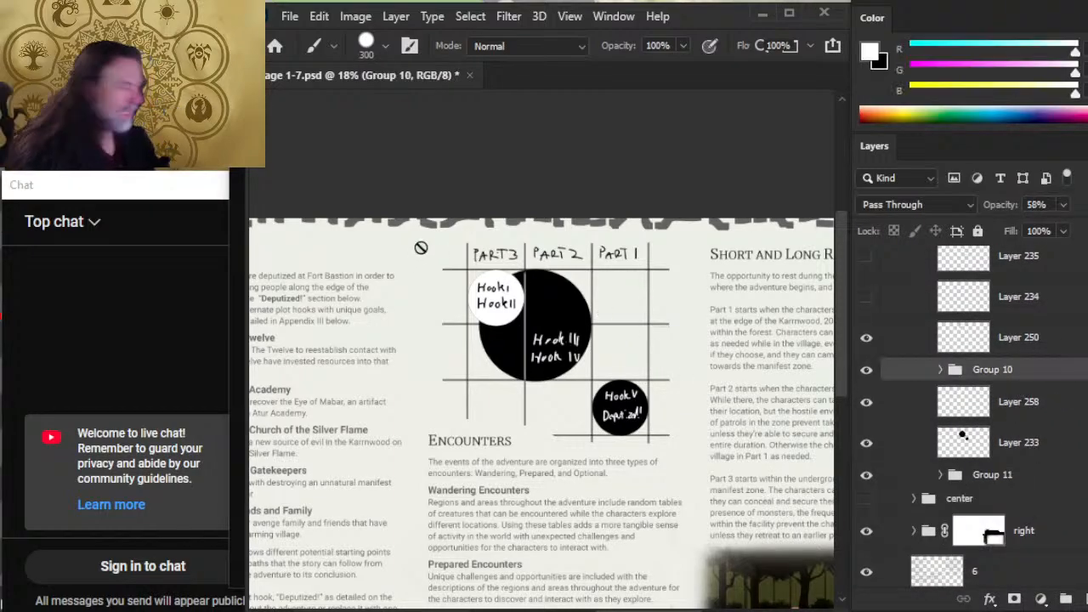
{"action": "left_click", "coordinate": [1013, 600]}
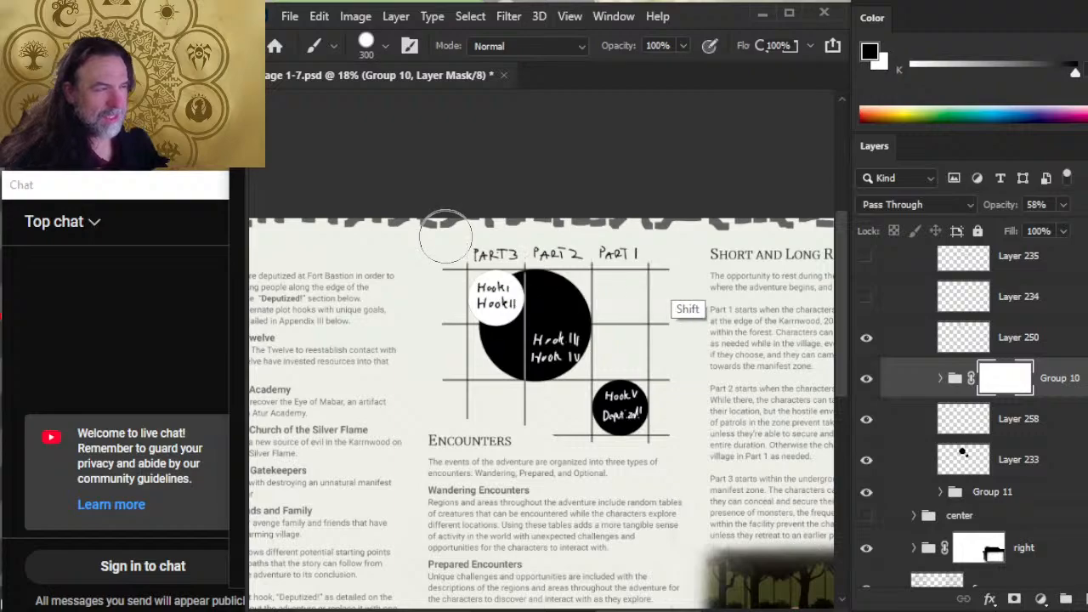
{"action": "mouse_move", "coordinate": [445, 237]}
{"action": "left_mouse_down"}
{"action": "mouse_move", "coordinate": [687, 265]}
{"action": "mouse_move", "coordinate": [651, 275]}
{"action": "left_mouse_up"}
Smudge the mask edges at 23% strength so the ends of the grid lines fade out softly
{"action": "key", "text": "r"}
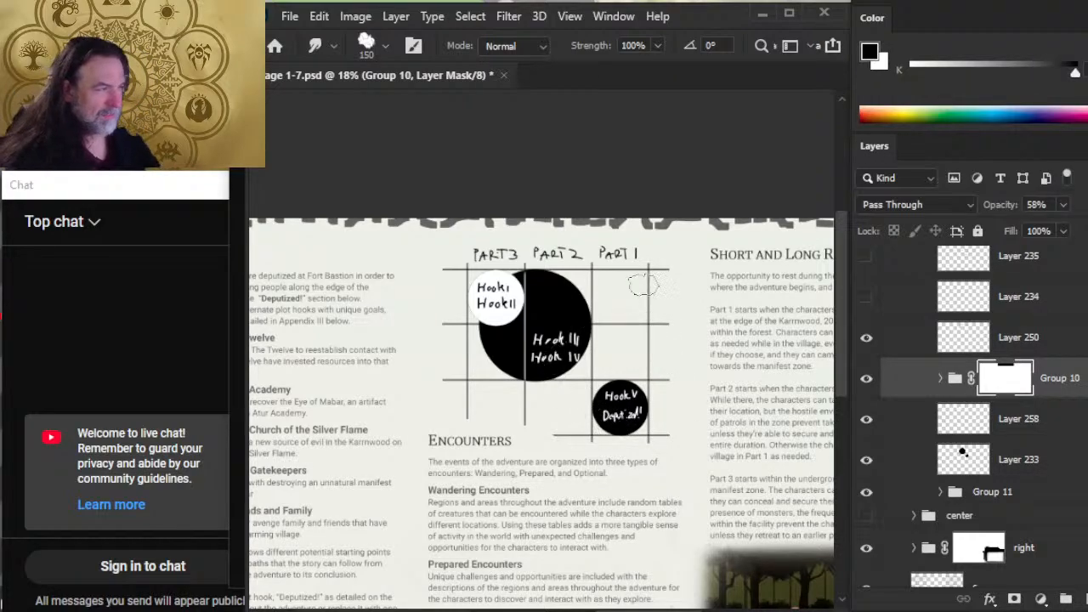
{"action": "key", "text": "e"}
{"action": "key", "text": "r"}
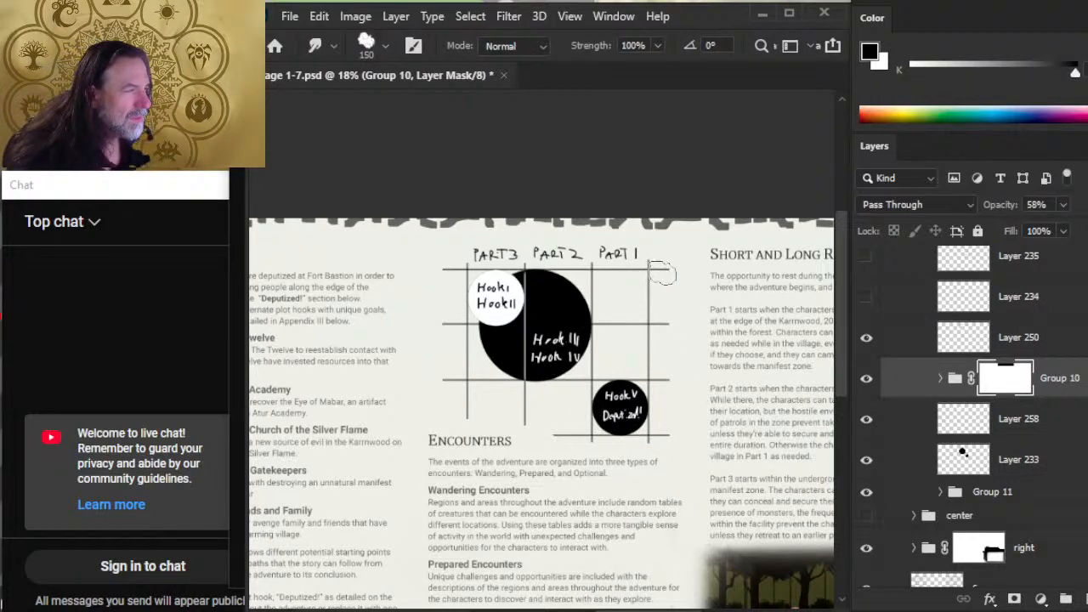
{"action": "key", "text": "2"}
{"action": "key", "text": "3"}
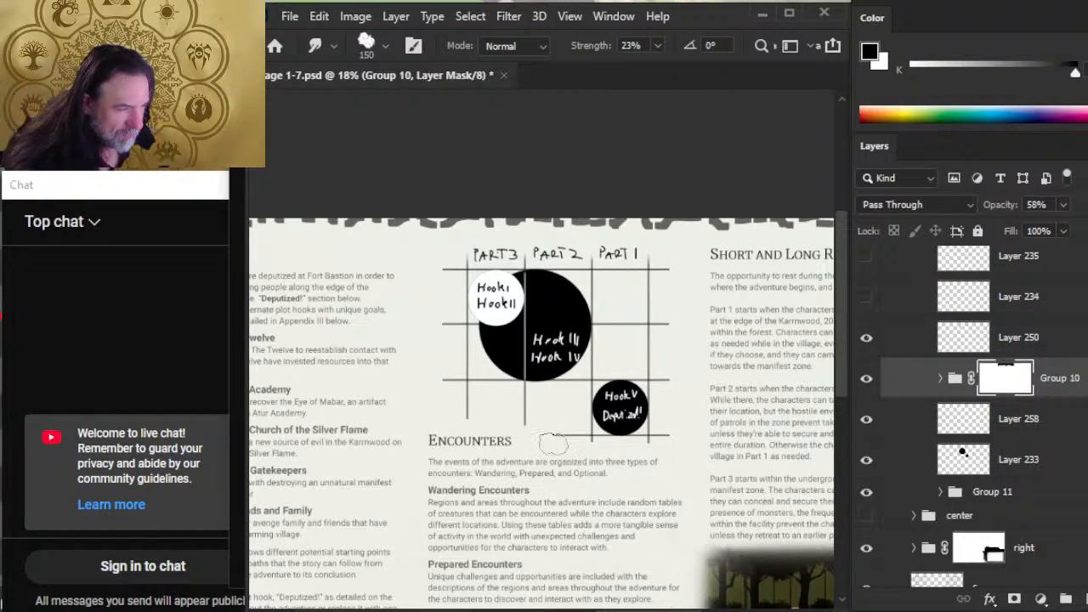
{"action": "left_click", "coordinate": [513, 407], "text": "ctrl"}
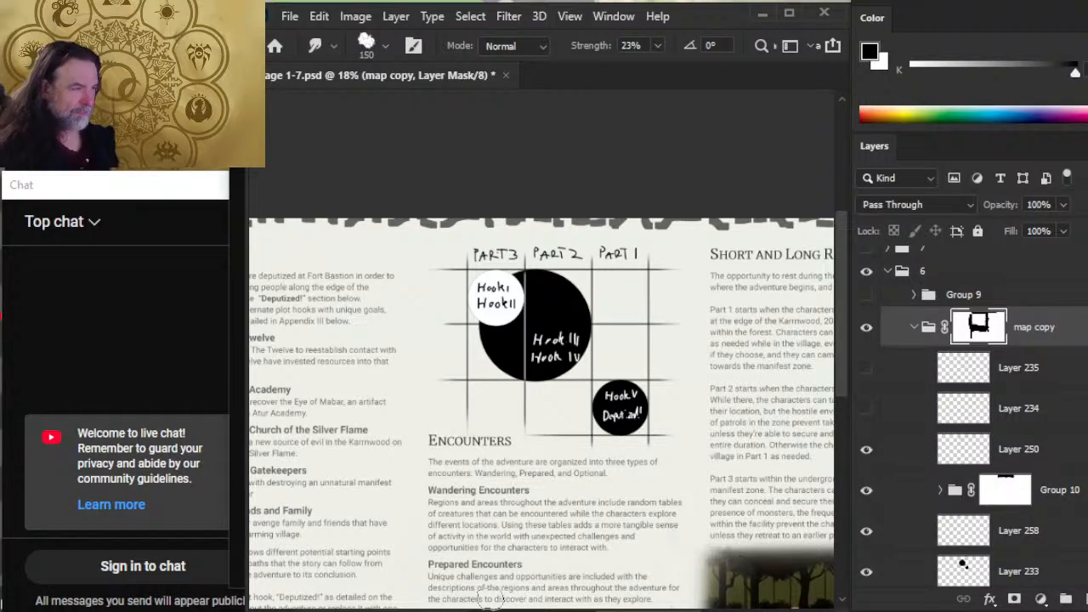
Hide the horizontal grid lines in Group 11, keeping the vertical lines in Group 10 shown
{"action": "left_click", "coordinate": [868, 493]}
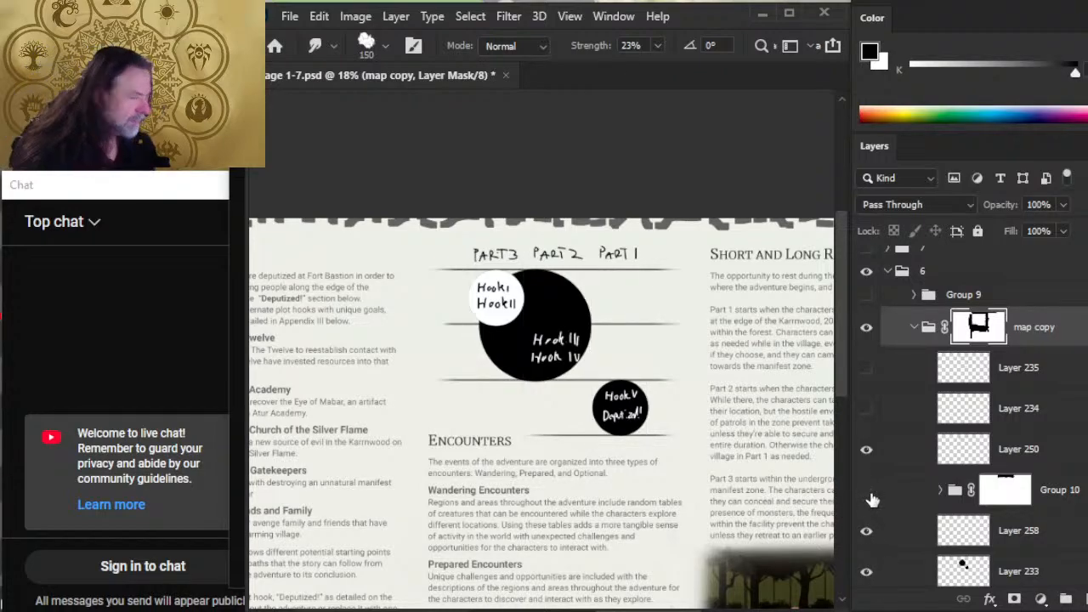
{"action": "left_click", "coordinate": [867, 491]}
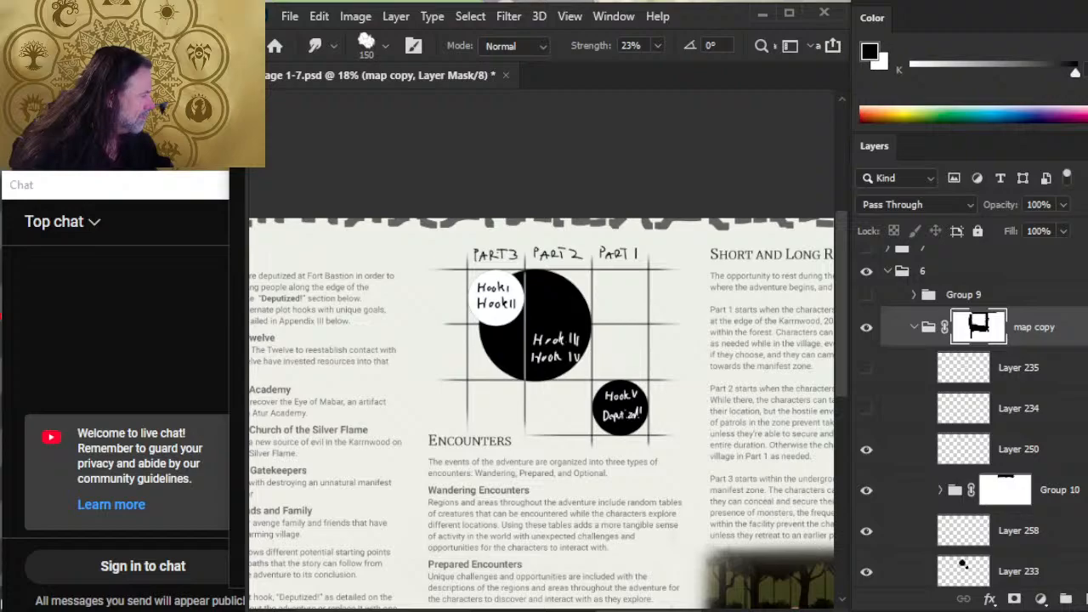
{"action": "scroll", "coordinate": [870, 491], "scroll_direction": "down", "scroll_amount": 5}
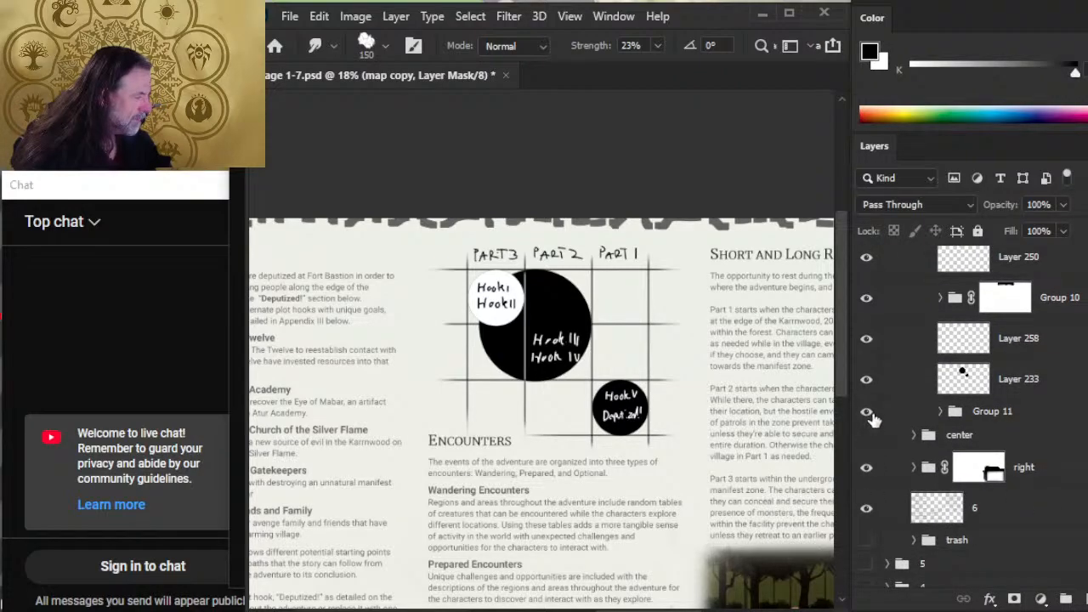
{"action": "left_click", "coordinate": [867, 414]}
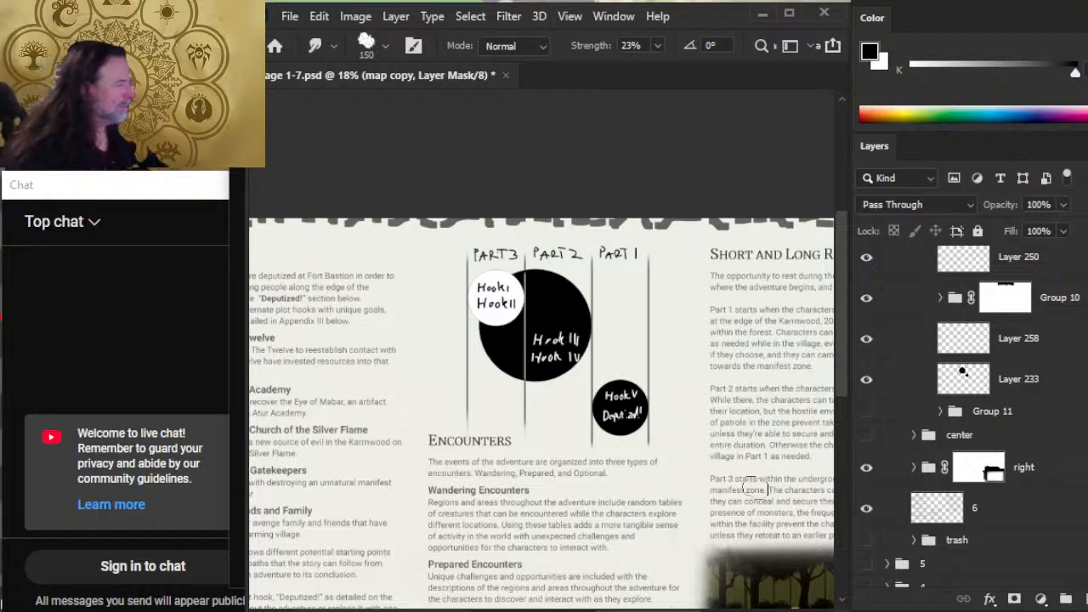
Nudge the whole map copy group slightly left
{"action": "scroll", "coordinate": [969, 417], "scroll_direction": "up", "scroll_amount": 5}
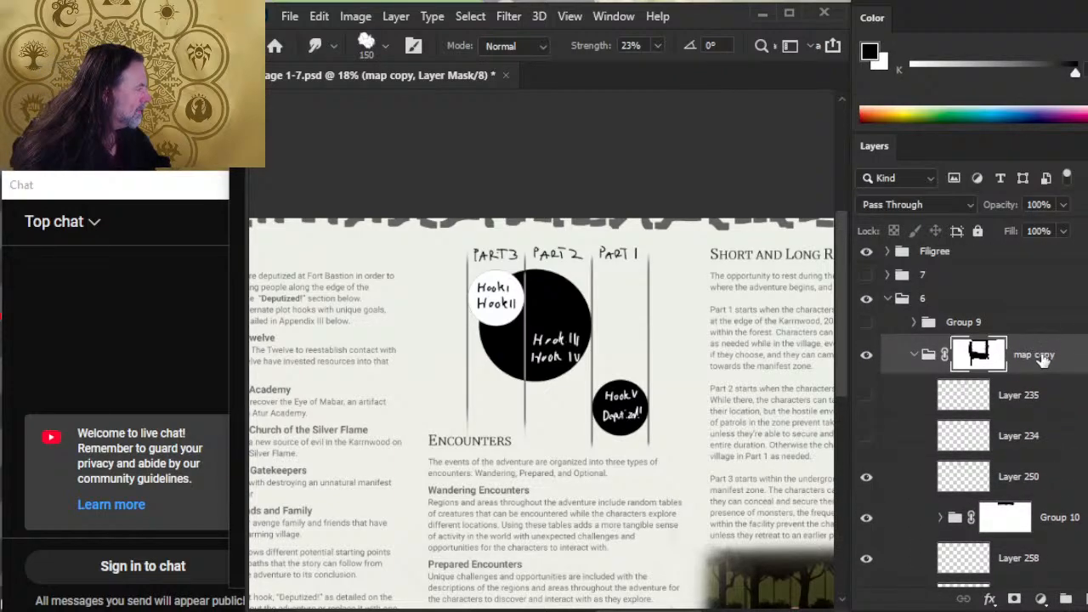
{"action": "left_click", "coordinate": [1034, 360]}
{"action": "key", "text": "v"}
{"action": "key", "text": "shift+Left"}
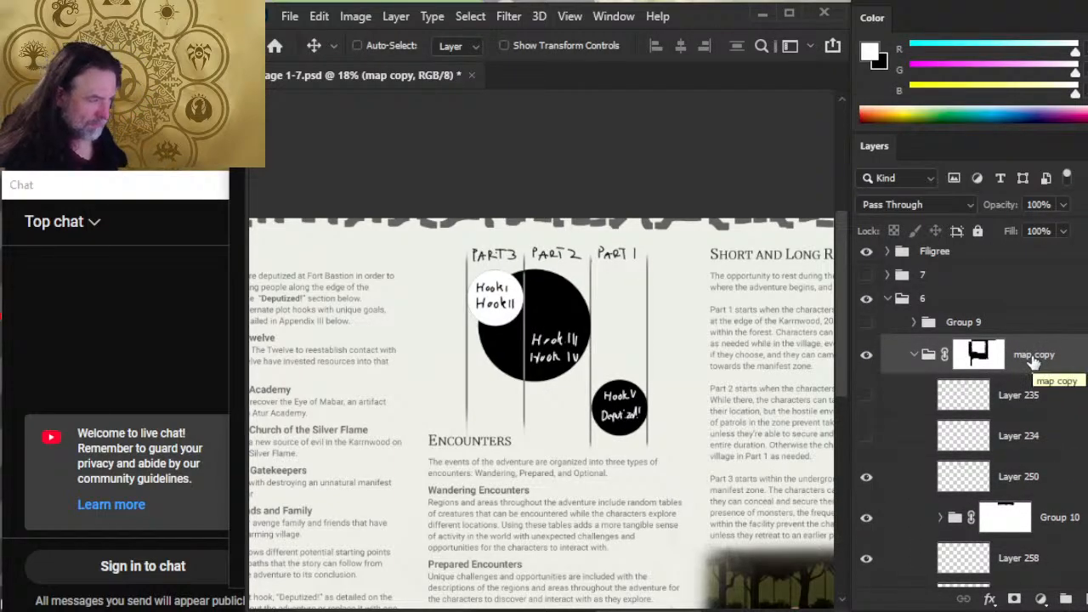
{"action": "key", "text": "shift+Left"}
{"action": "key", "text": "shift+Right"}
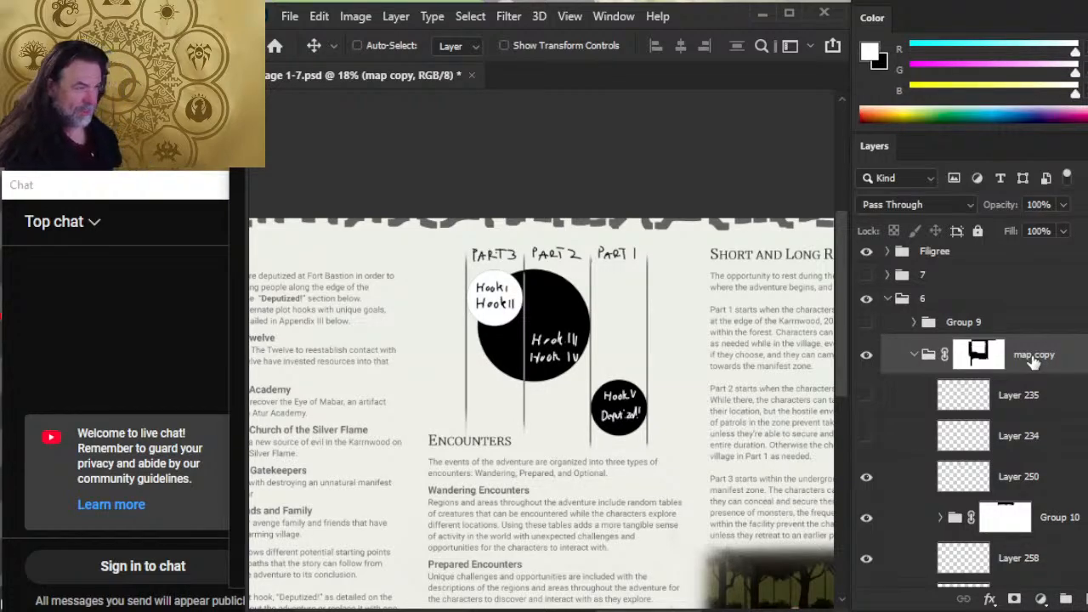
Move the Hook III and Hook IV labels on Layer 250 slightly up inside the large black circle, and deselect
{"action": "key", "text": "z"}
{"action": "left_click_drag", "start_coordinate": [580, 394], "coordinate": [476, 396]}
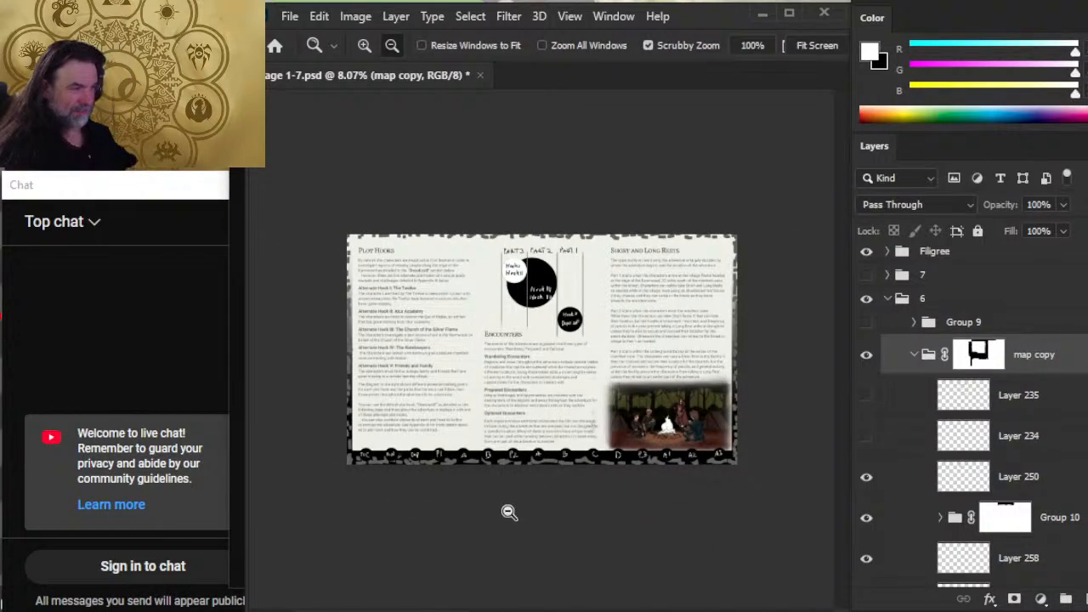
{"action": "left_click", "coordinate": [547, 281]}
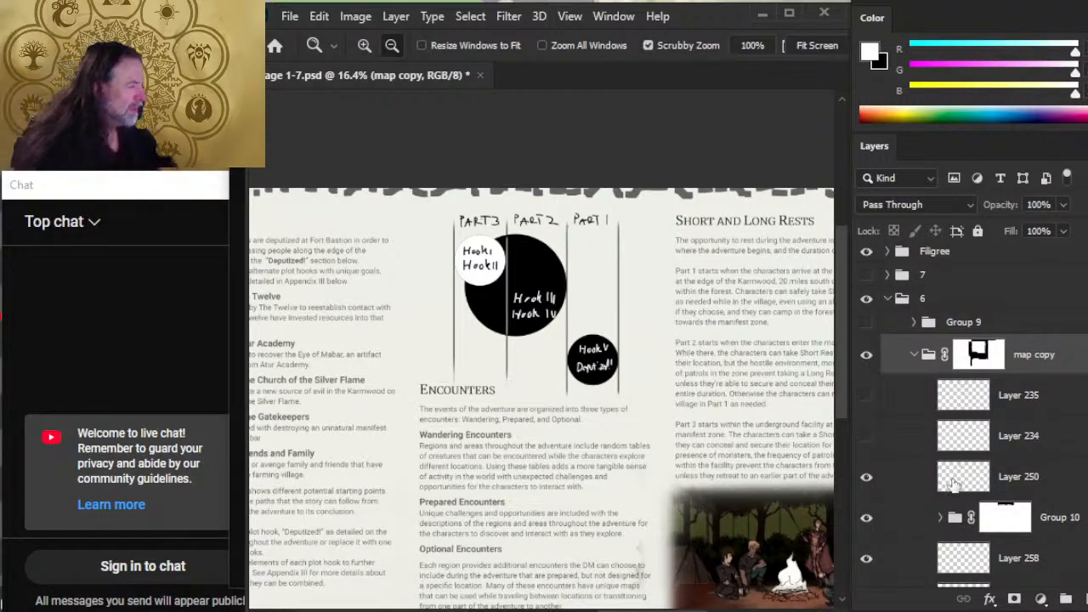
{"action": "key", "text": "alt+bracketleft"}
{"action": "key", "text": "l"}
{"action": "mouse_move", "coordinate": [508, 288]}
{"action": "left_mouse_down"}
{"action": "mouse_move", "coordinate": [510, 321]}
{"action": "mouse_move", "coordinate": [552, 326]}
{"action": "mouse_move", "coordinate": [561, 362]}
{"action": "left_mouse_up"}
{"action": "key", "text": "v"}
{"action": "key", "text": "ctrl+d"}
{"action": "key", "text": "l"}
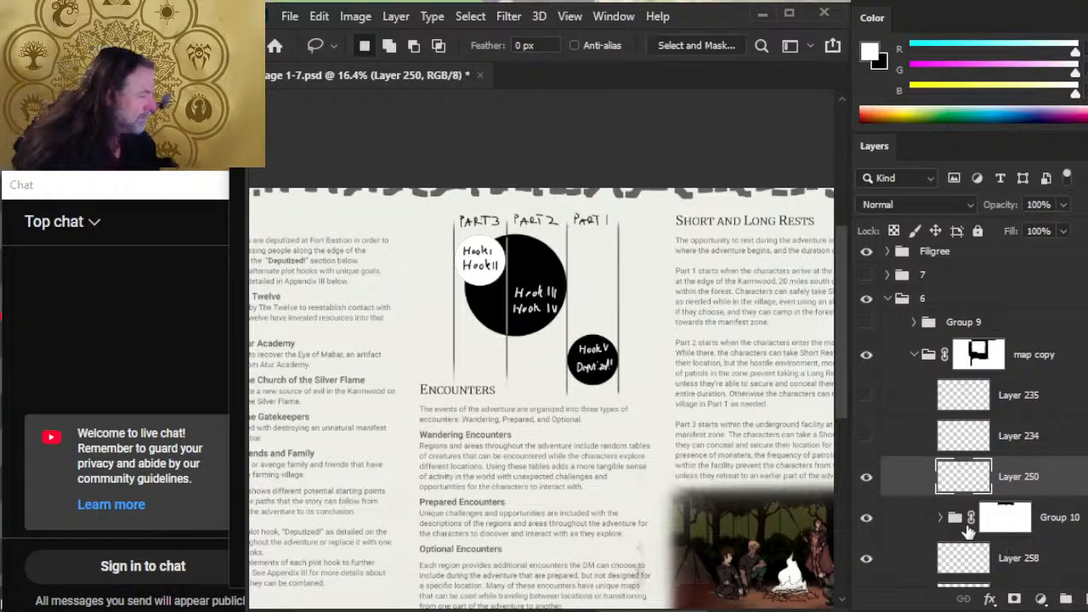
Set the opacity of Group 10 to 35% to lighten the vertical lines
{"action": "left_click", "coordinate": [895, 518]}
{"action": "left_click", "coordinate": [1063, 204]}
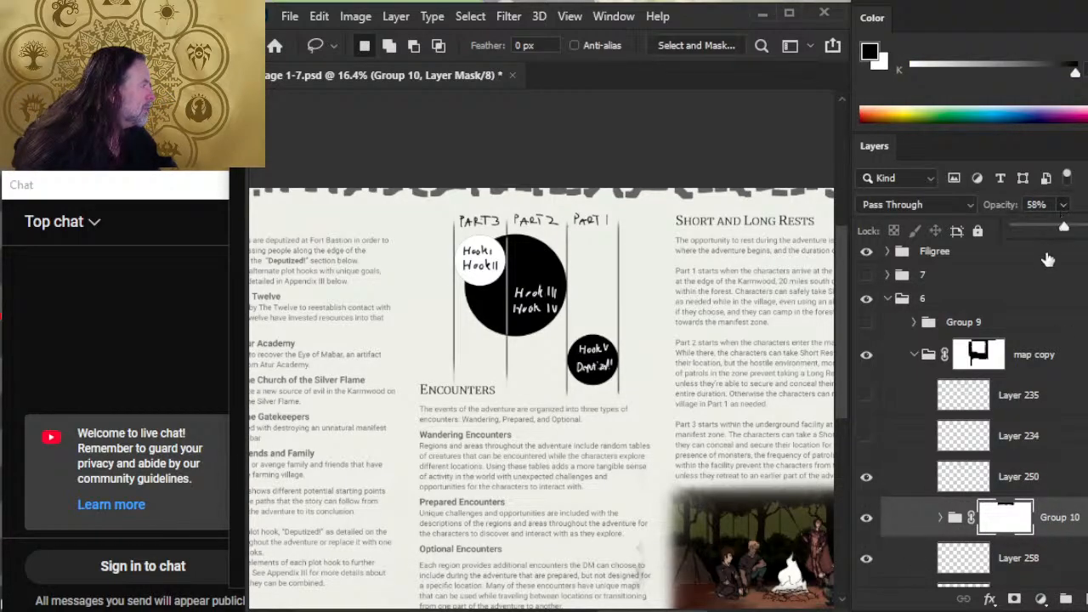
{"action": "left_click_drag", "start_coordinate": [1058, 237], "coordinate": [1045, 227]}
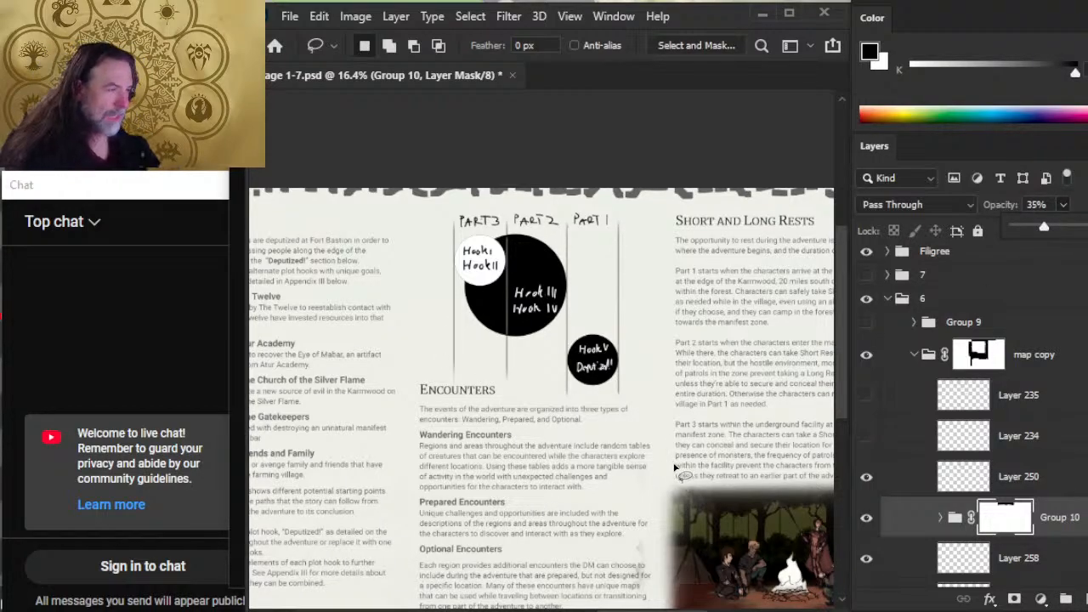
{"action": "left_click", "coordinate": [900, 364]}
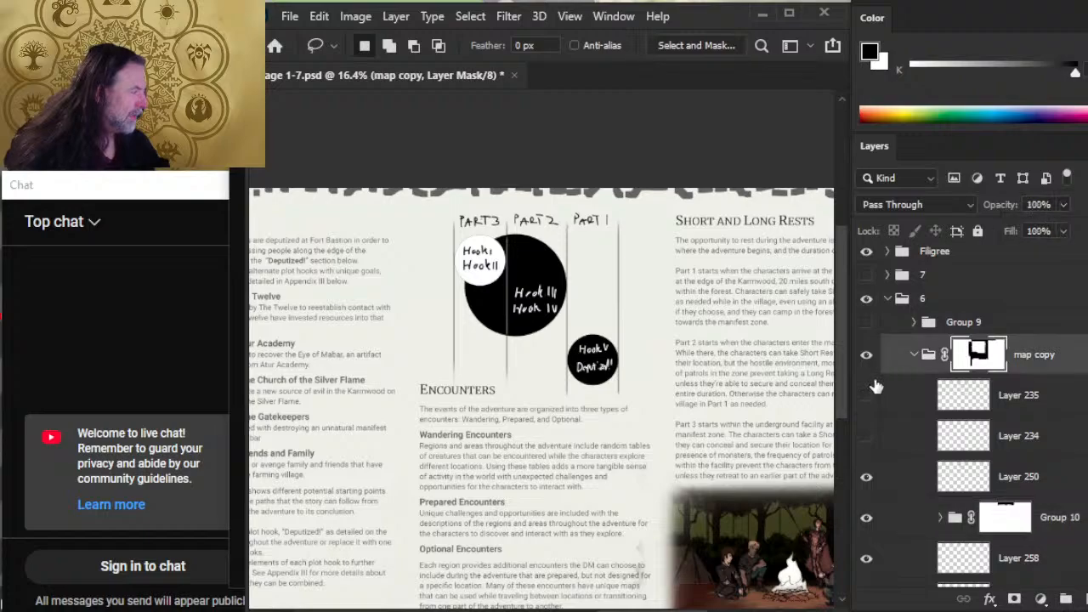
{"action": "key", "text": "v"}
{"action": "key", "text": "shift+Down"}
{"action": "key", "text": "shift+Down"}
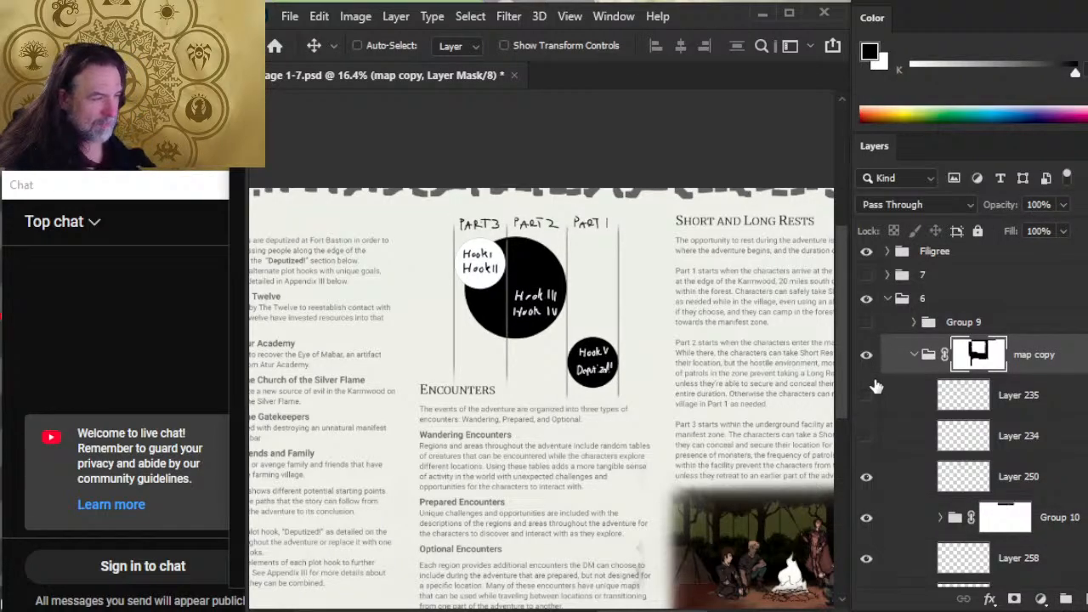
{"action": "key", "text": "ctrl+z"}
{"action": "key", "text": "ctrl+z"}
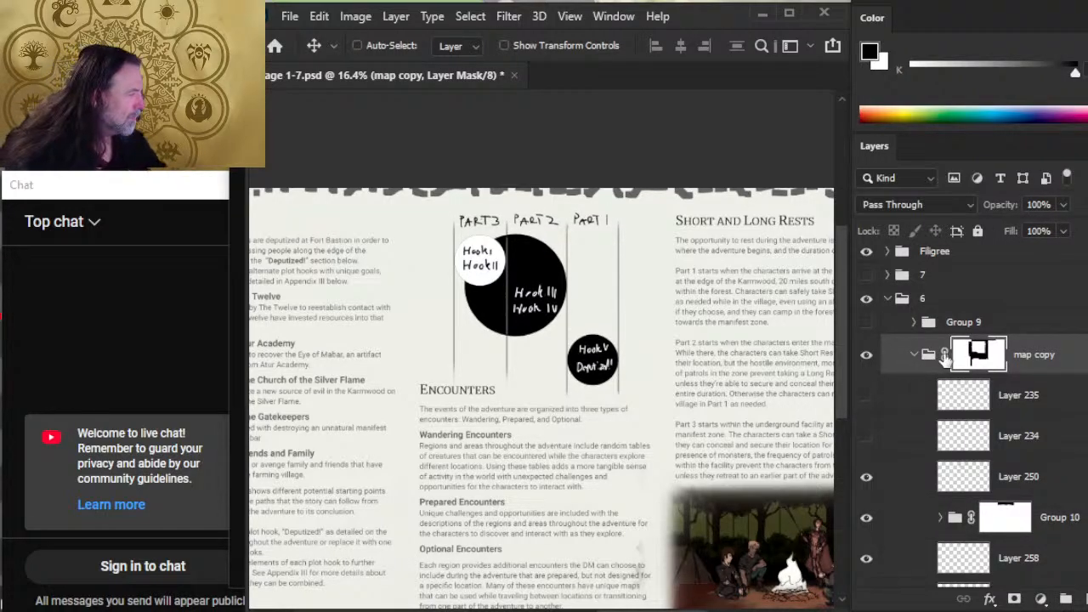
Unlink the map copy group from its layer mask and nudge the group's diagram slightly down toward the Encounters heading
{"action": "left_click", "coordinate": [943, 354]}
{"action": "left_click", "coordinate": [889, 368]}
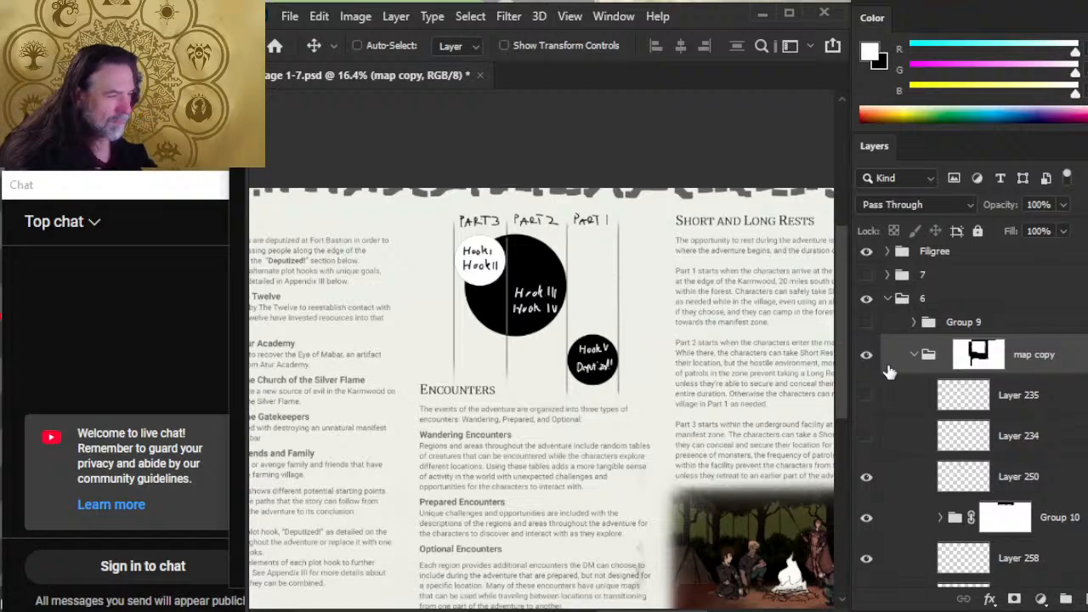
{"action": "key", "text": "shift+Down"}
{"action": "key", "text": "shift+Down"}
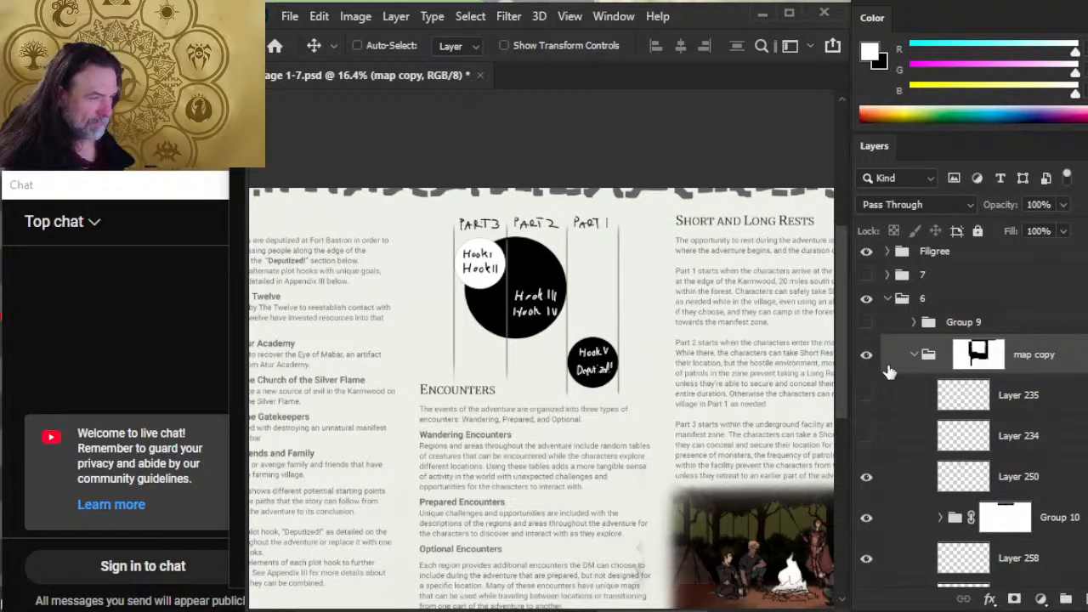
{"action": "key", "text": "shift+Down"}
{"action": "key", "text": "shift+Up"}
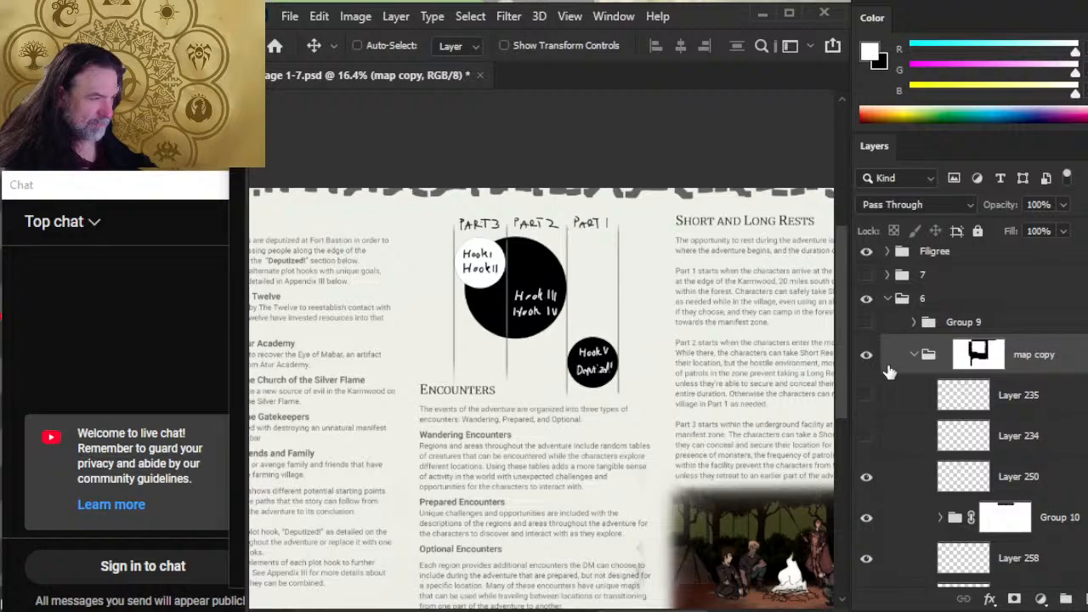
{"action": "key", "text": "shift+Down"}
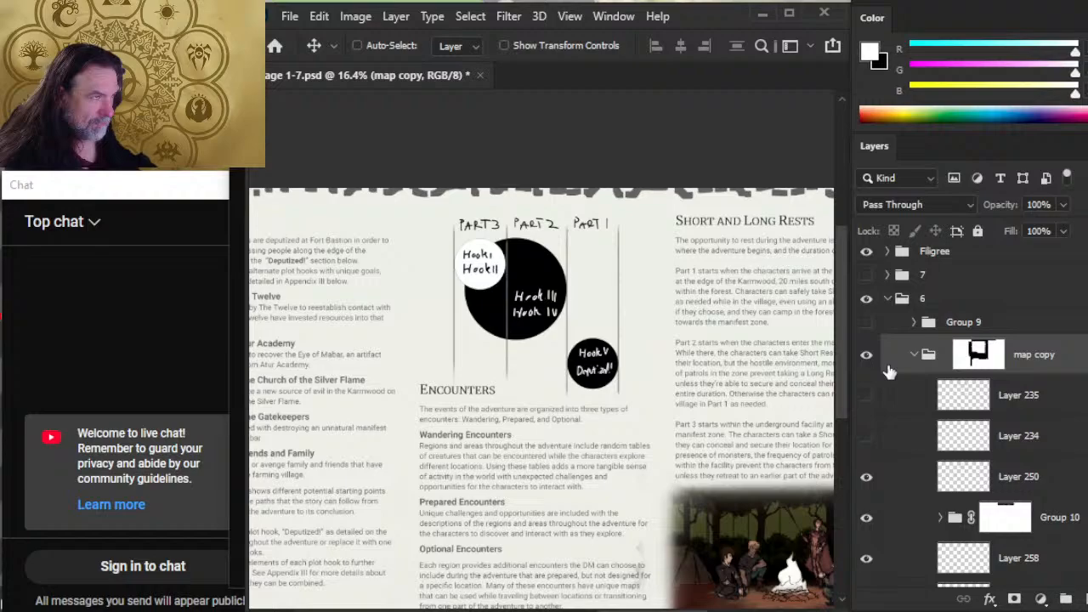
{"action": "key", "text": "shift+Down"}
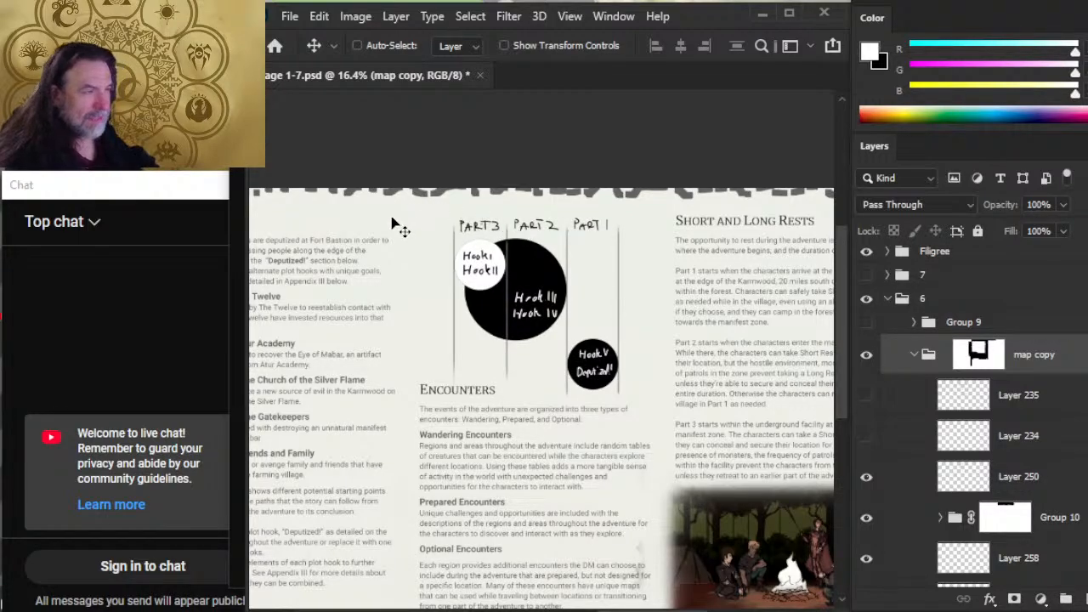
Collapse group 6 and show page group 4 in its place, keeping the Filigree group shown
{"action": "left_click_drag", "start_coordinate": [417, 262], "coordinate": [529, 285]}
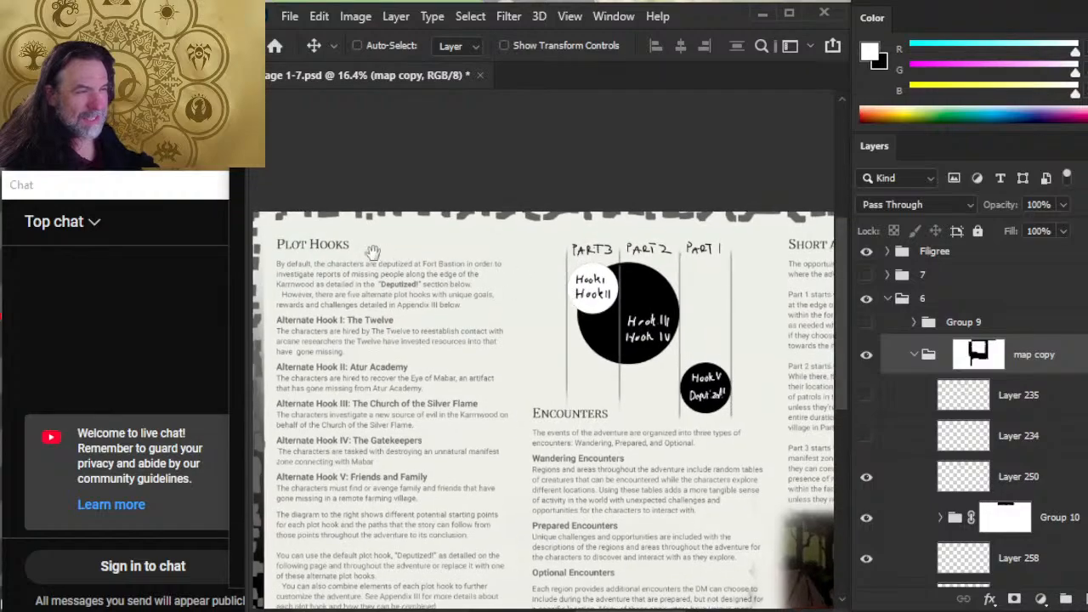
{"action": "left_click_drag", "start_coordinate": [747, 280], "coordinate": [523, 240]}
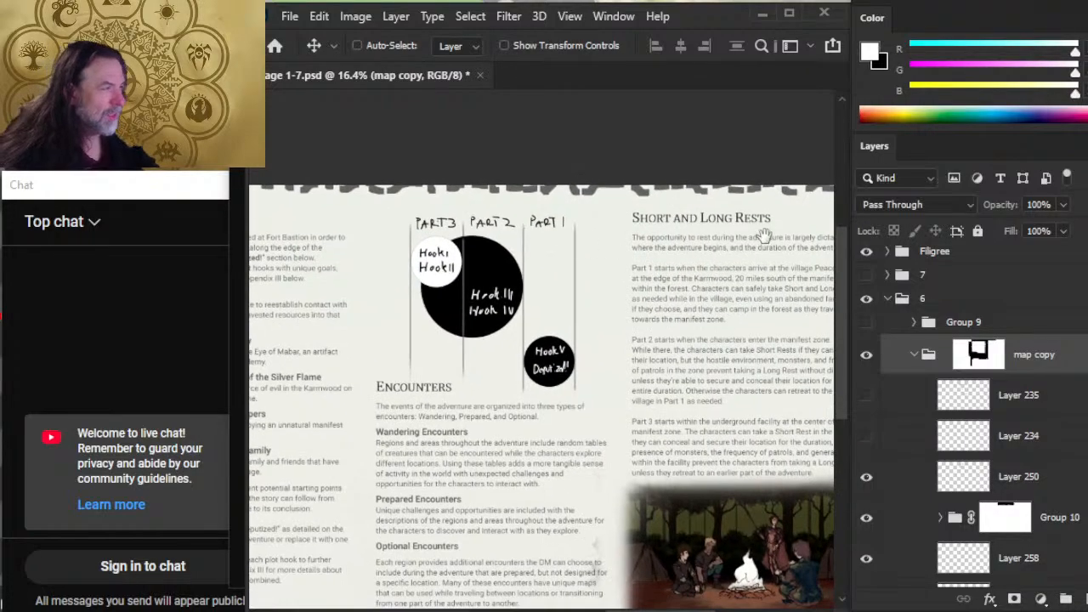
{"action": "left_click_drag", "start_coordinate": [452, 267], "coordinate": [520, 276]}
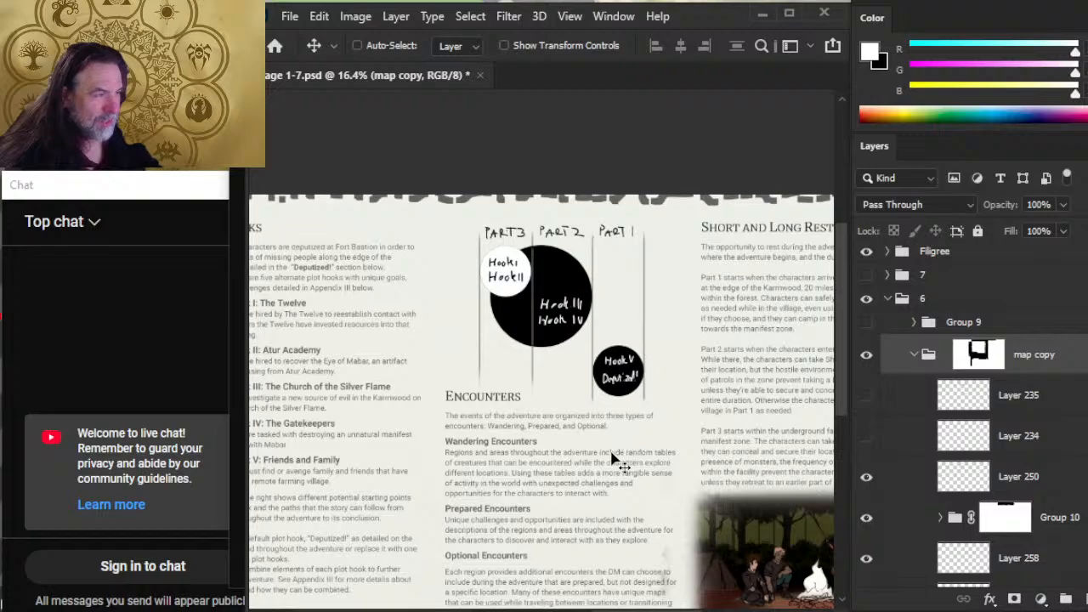
{"action": "left_click_drag", "start_coordinate": [582, 391], "coordinate": [623, 377]}
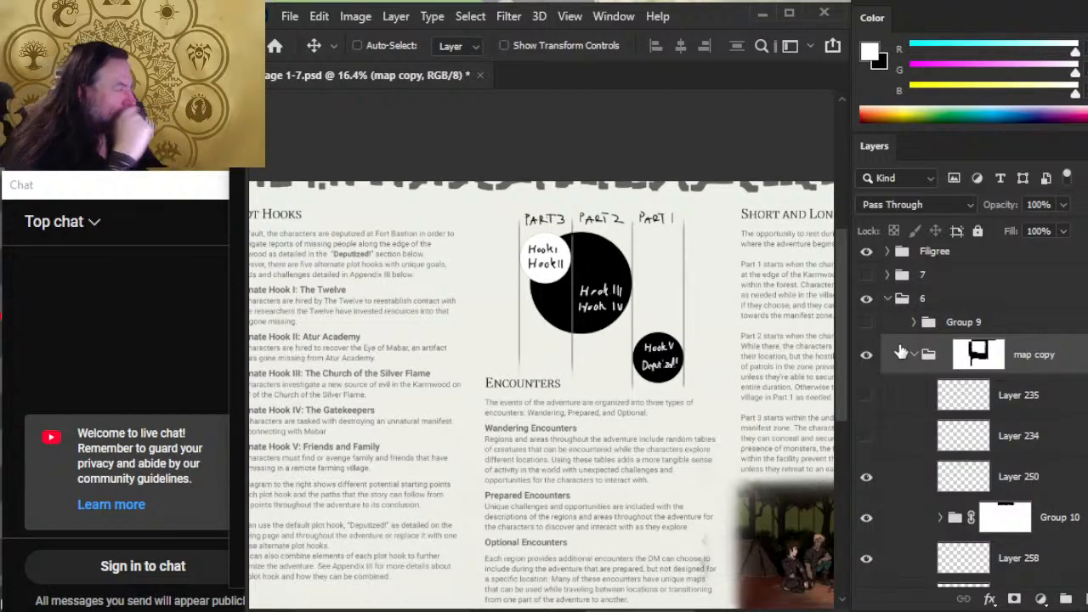
{"action": "left_click", "coordinate": [888, 298]}
{"action": "left_click", "coordinate": [866, 298]}
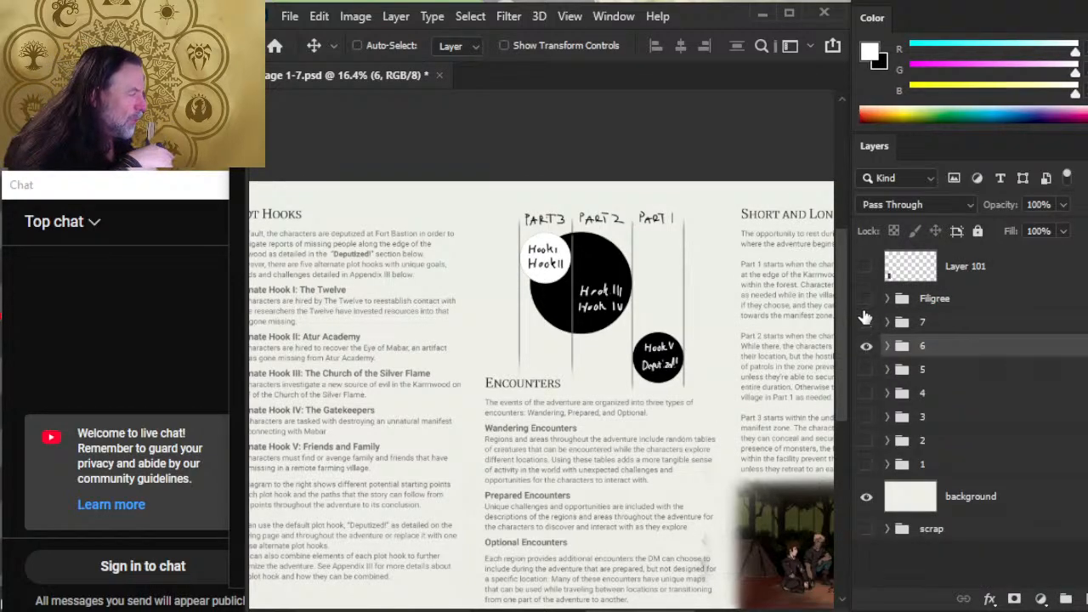
{"action": "left_click", "coordinate": [866, 298]}
{"action": "left_click", "coordinate": [866, 346]}
{"action": "left_click", "coordinate": [866, 393]}
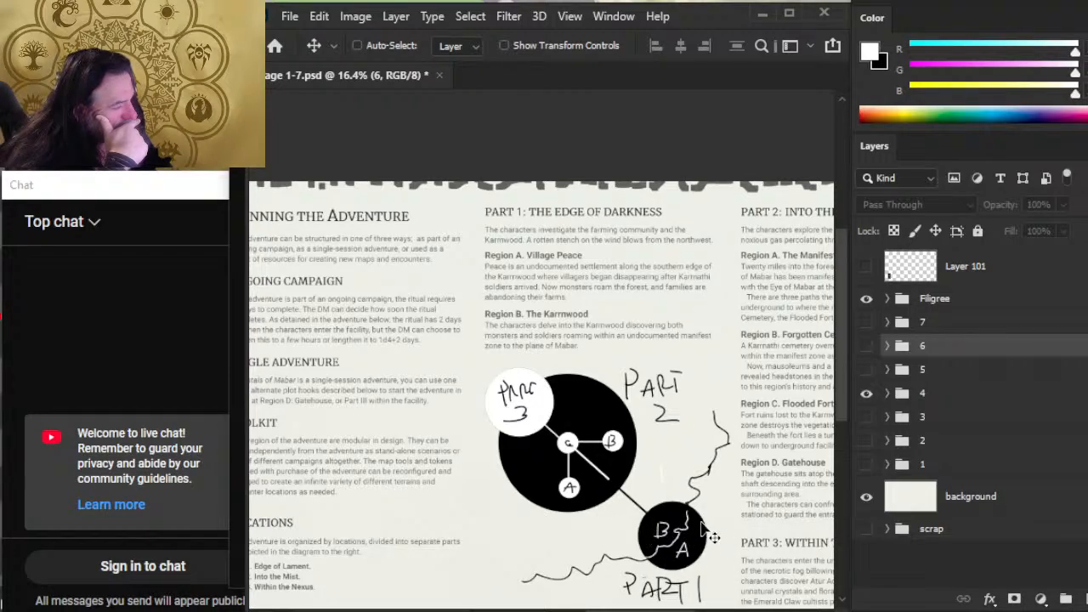
Compare the page 6 plot hook diagram with the page 4 location diagram by temporarily overlaying group 6
{"action": "left_click_drag", "start_coordinate": [711, 511], "coordinate": [659, 515]}
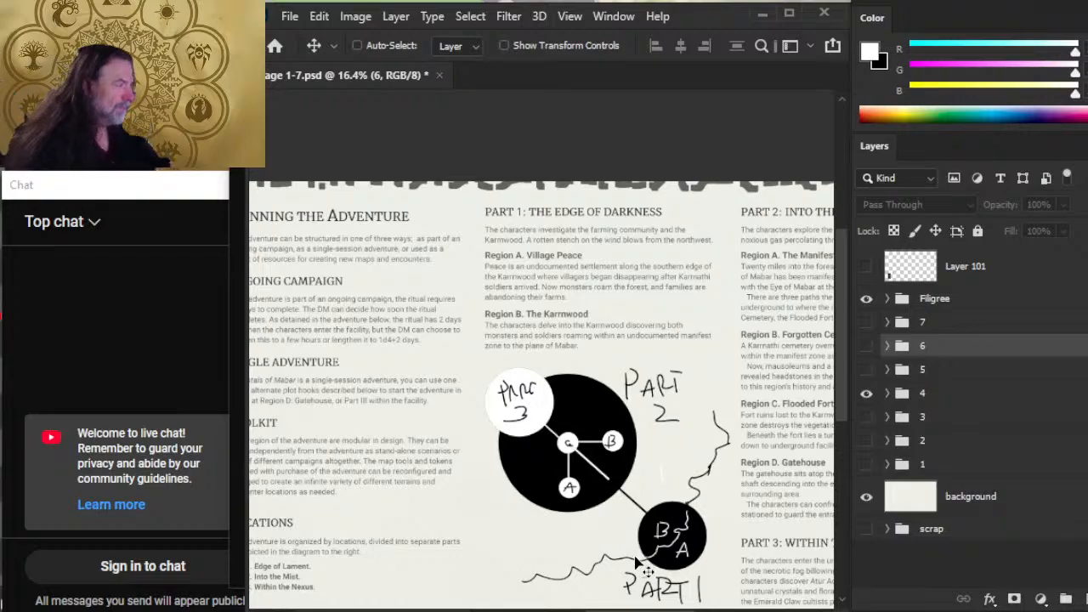
{"action": "left_click", "coordinate": [866, 347]}
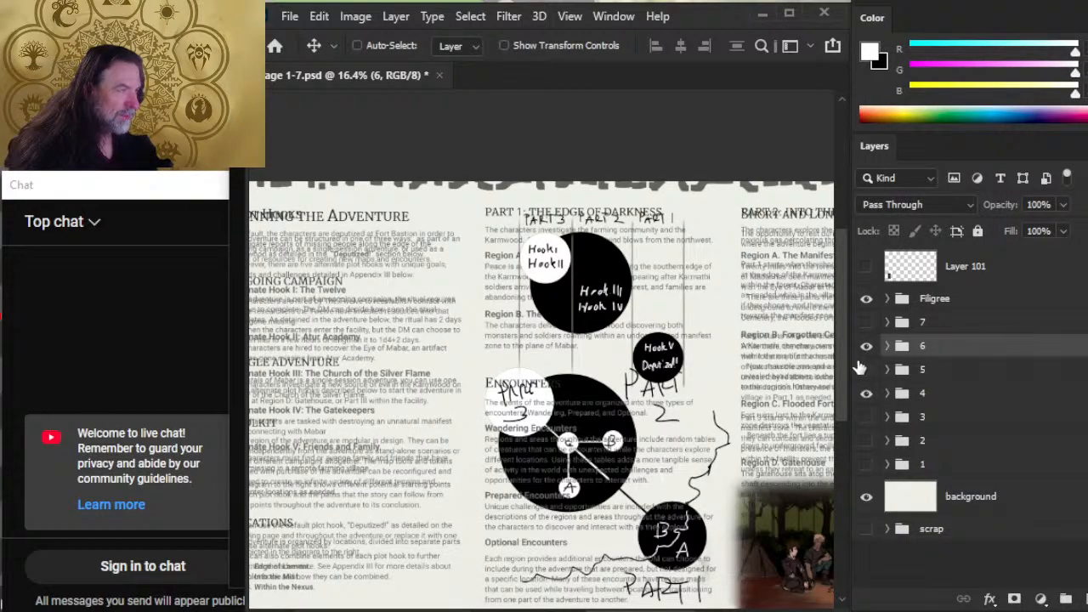
{"action": "left_click", "coordinate": [866, 347]}
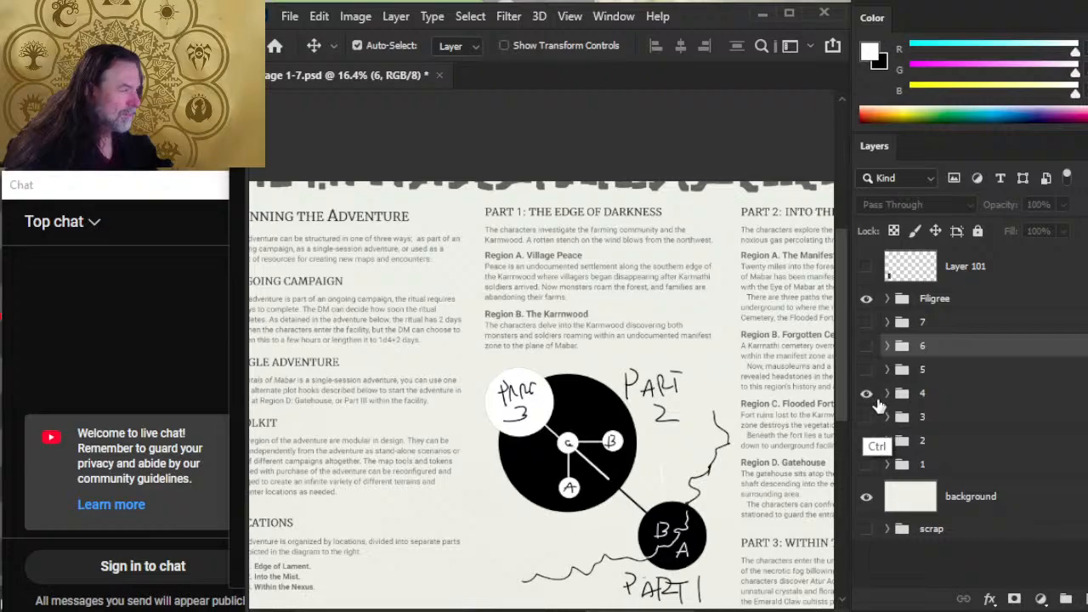
{"action": "left_click", "coordinate": [866, 347]}
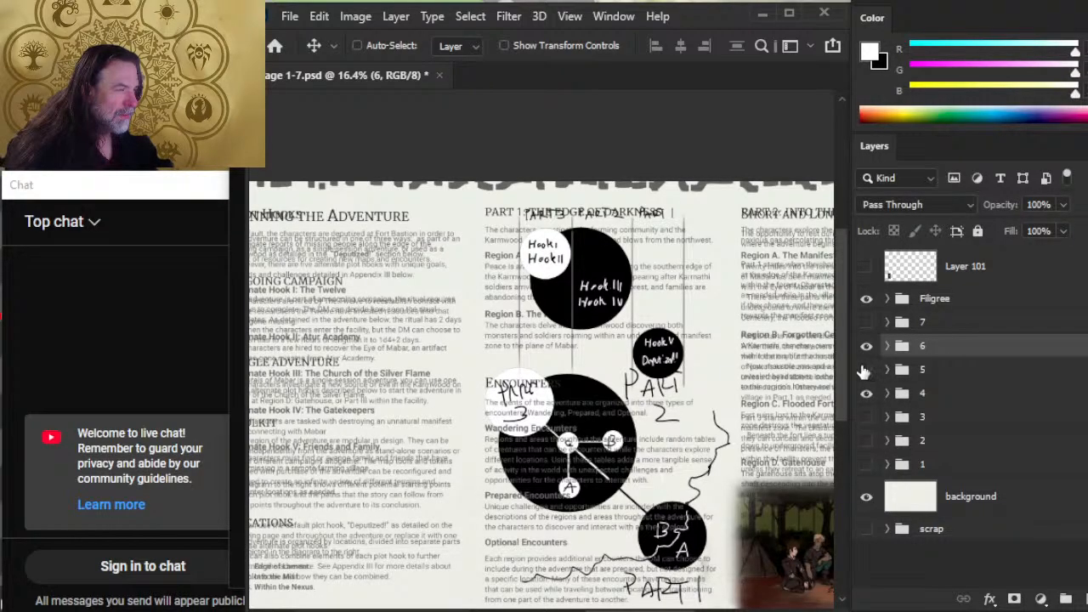
{"action": "left_click", "coordinate": [867, 346]}
Expand group 4 and its map group, and hide the old handwritten labels on Layer 235
{"action": "left_click_drag", "start_coordinate": [562, 451], "coordinate": [535, 330]}
{"action": "left_click_drag", "start_coordinate": [684, 376], "coordinate": [596, 400]}
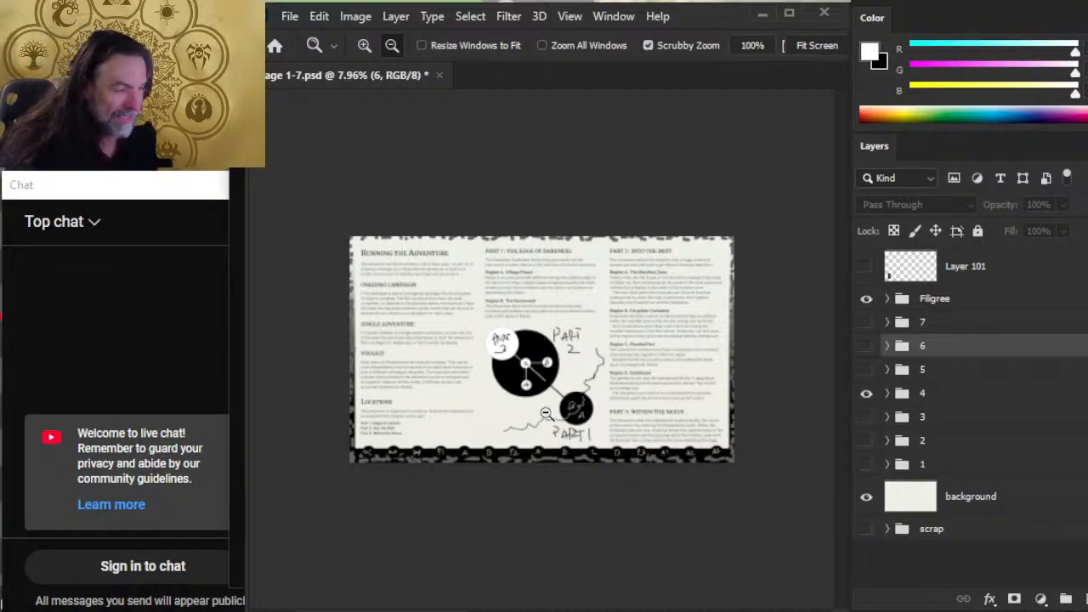
{"action": "scroll", "coordinate": [527, 412], "scroll_direction": "up", "scroll_amount": 3}
{"action": "scroll", "coordinate": [578, 442], "scroll_direction": "down", "scroll_amount": 2}
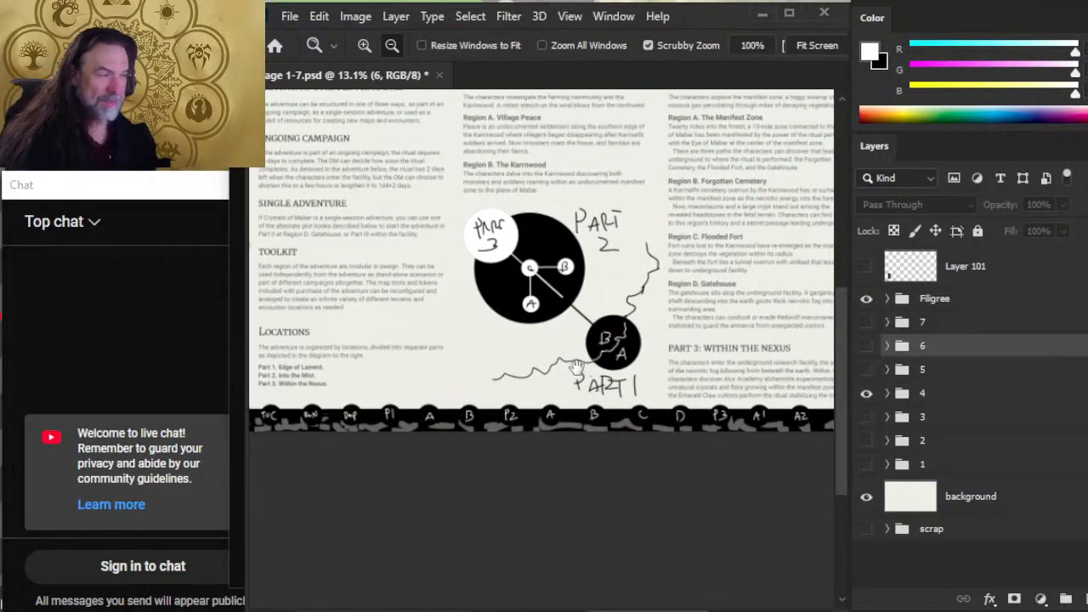
{"action": "scroll", "coordinate": [563, 410], "scroll_direction": "down", "scroll_amount": 1}
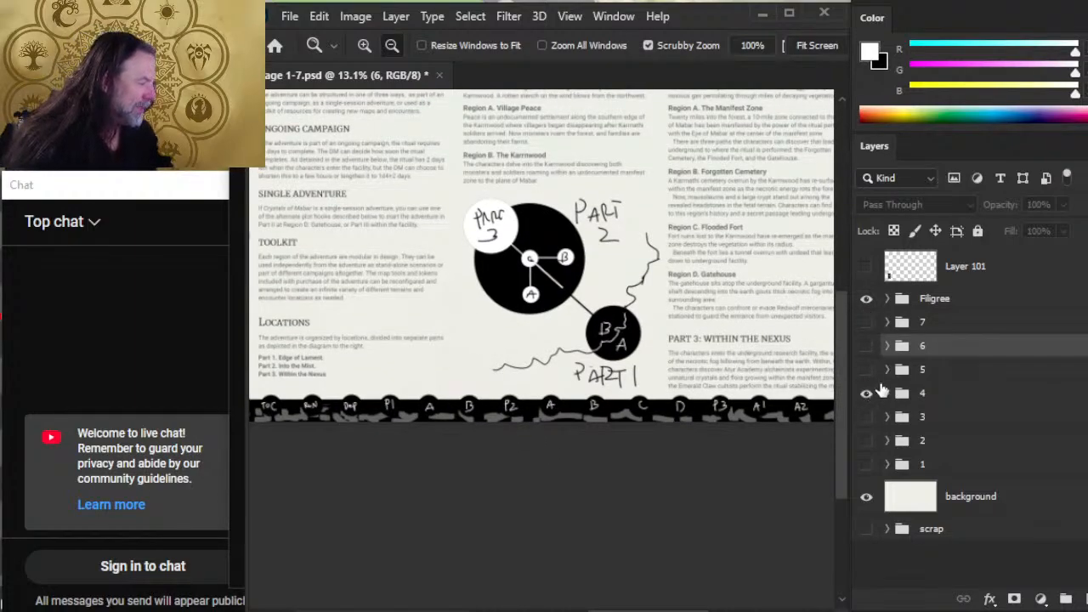
{"action": "left_click", "coordinate": [887, 394]}
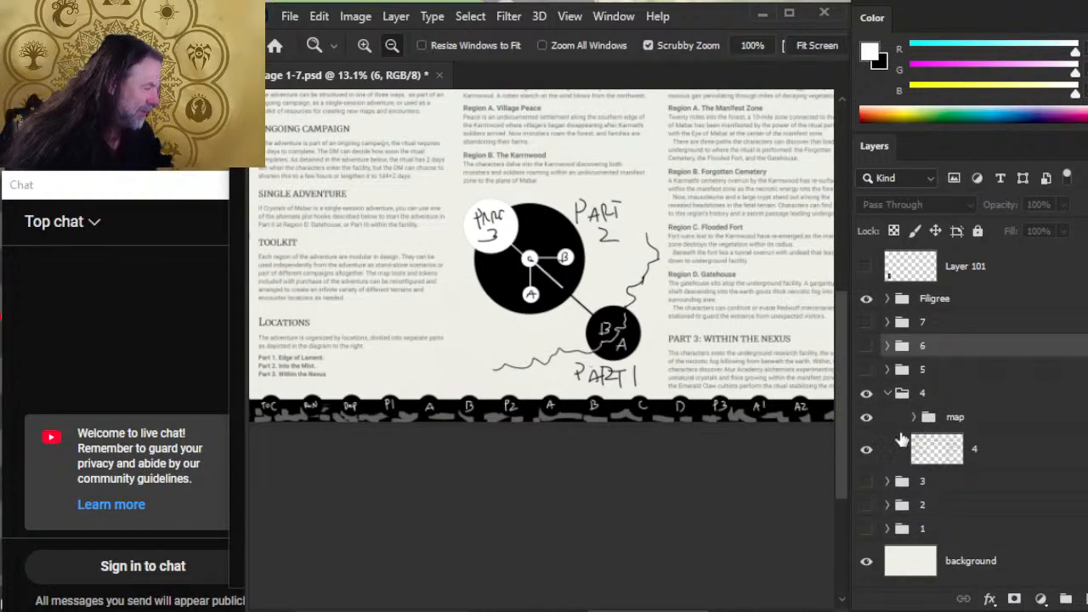
{"action": "left_click", "coordinate": [866, 418]}
{"action": "left_click", "coordinate": [867, 419]}
{"action": "left_click", "coordinate": [914, 418]}
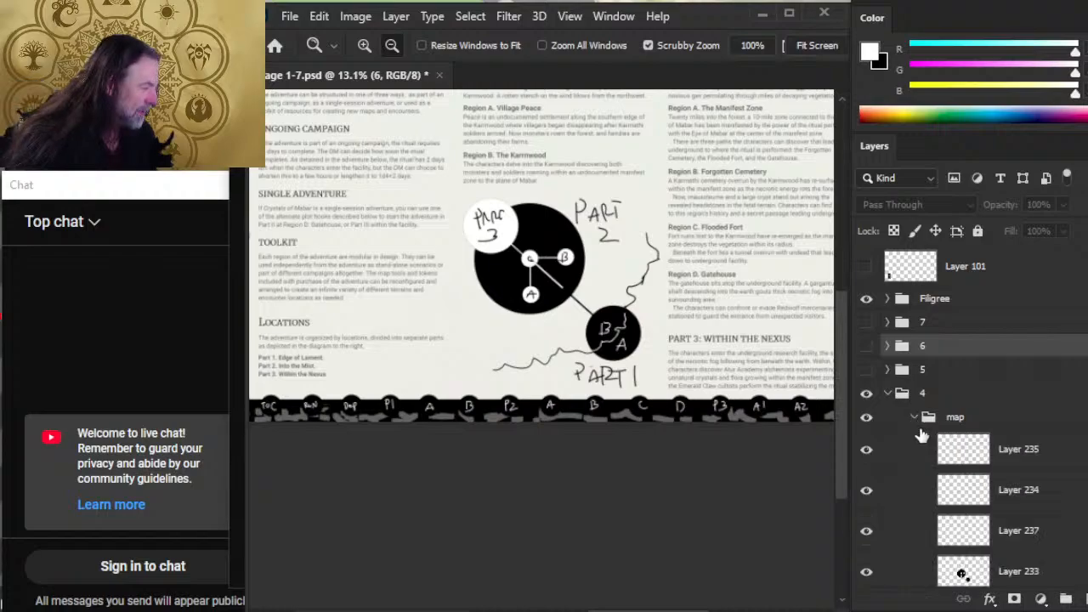
{"action": "left_click", "coordinate": [866, 450]}
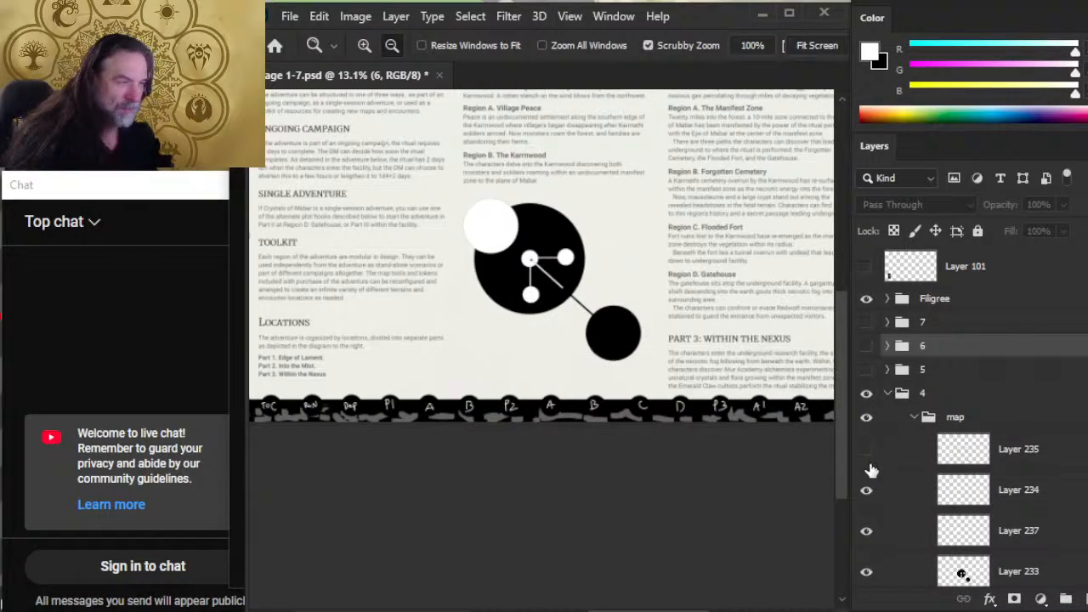
Nudge the whole map group slightly up on page 4
{"action": "left_click", "coordinate": [960, 421]}
{"action": "key", "text": "v"}
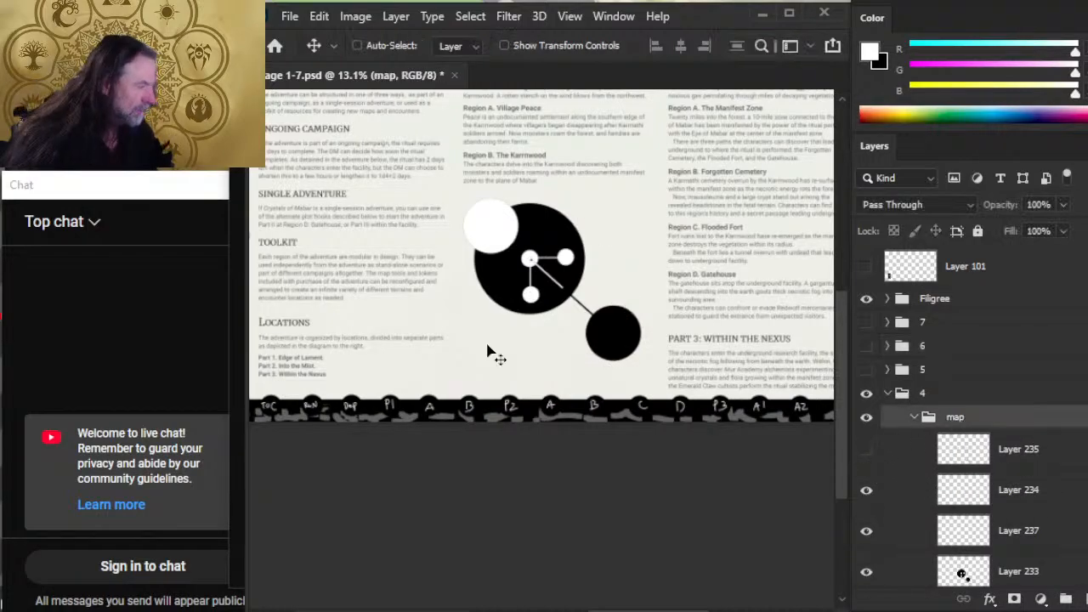
{"action": "key", "text": "shift+Up"}
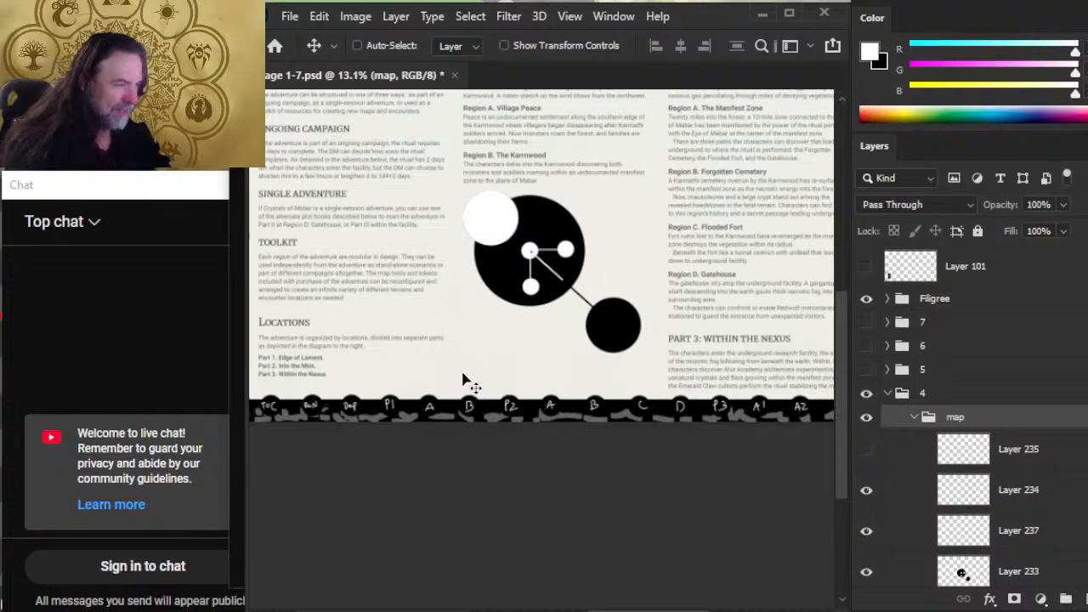
Add a new layer at the top of the map group and set up a black brush of size 10
{"action": "key", "text": "b"}
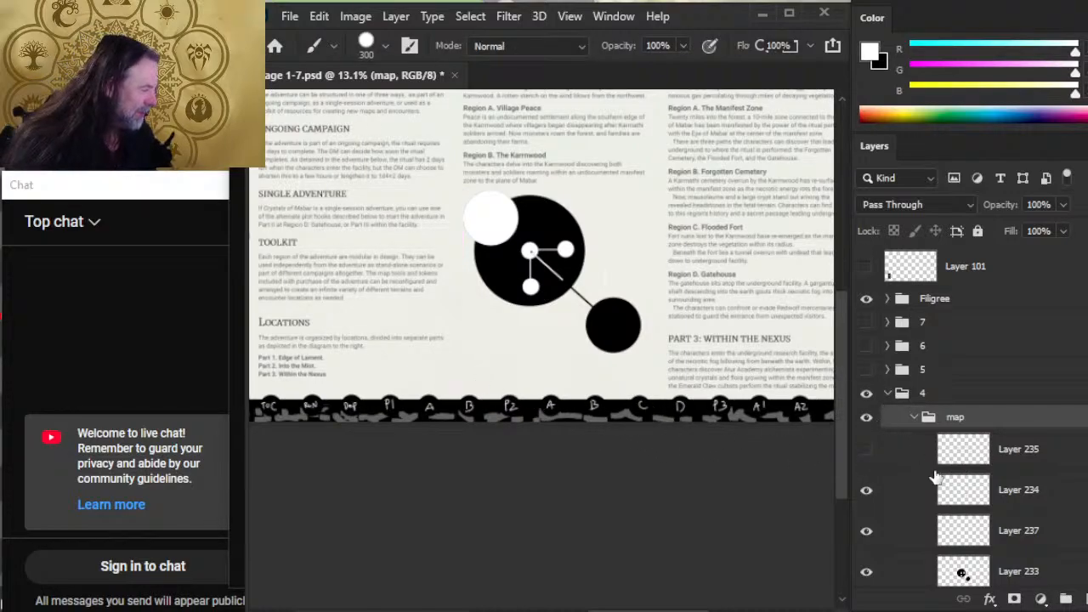
{"action": "left_click", "coordinate": [903, 456]}
{"action": "key", "text": "ctrl+shift+alt+n"}
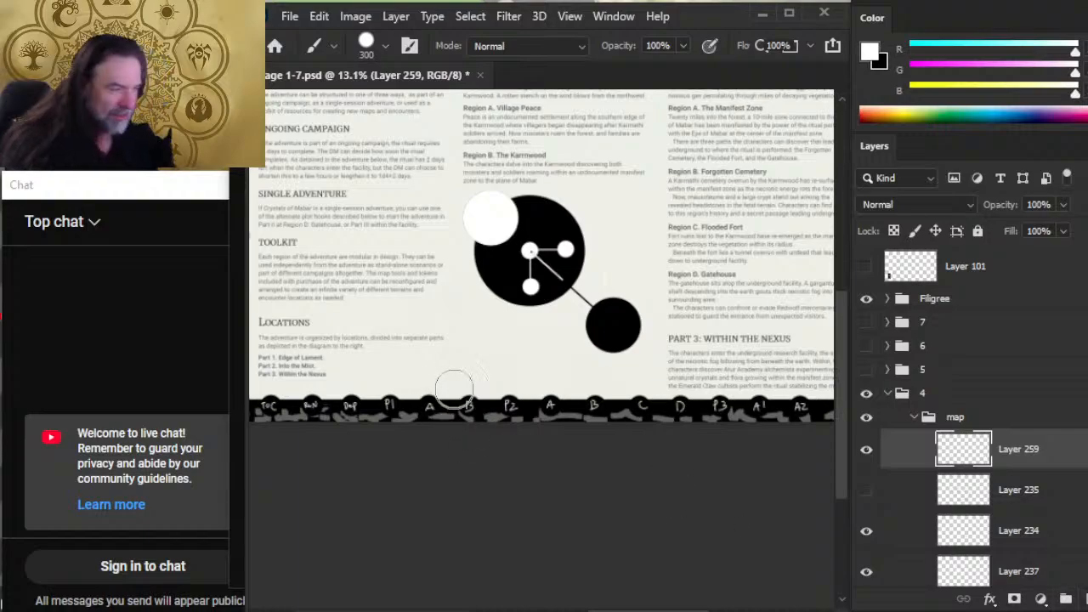
{"action": "key", "text": "bracketleft"}
{"action": "key", "text": "bracketleft"}
{"action": "key", "text": "bracketleft"}
{"action": "key", "text": "bracketleft"}
{"action": "key", "text": "bracketleft"}
{"action": "key", "text": "bracketleft"}
{"action": "key", "text": "bracketleft"}
{"action": "key", "text": "bracketleft"}
{"action": "key", "text": "bracketleft"}
{"action": "key", "text": "bracketleft"}
{"action": "key", "text": "bracketleft"}
{"action": "key", "text": "x"}
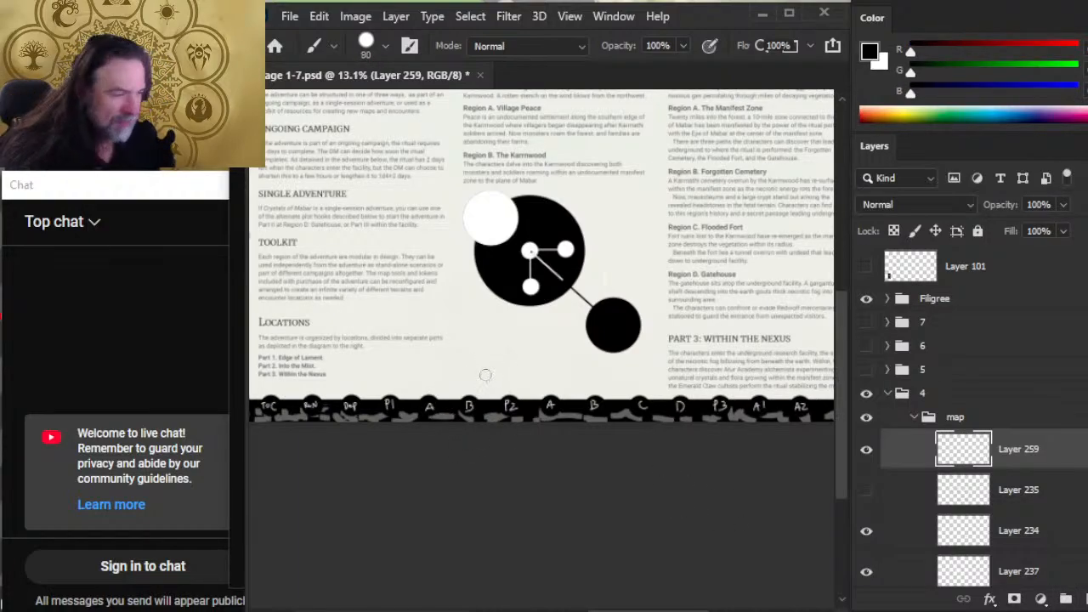
{"action": "key", "text": "bracketleft"}
{"action": "key", "text": "bracketleft"}
{"action": "key", "text": "bracketleft"}
{"action": "key", "text": "bracketleft"}
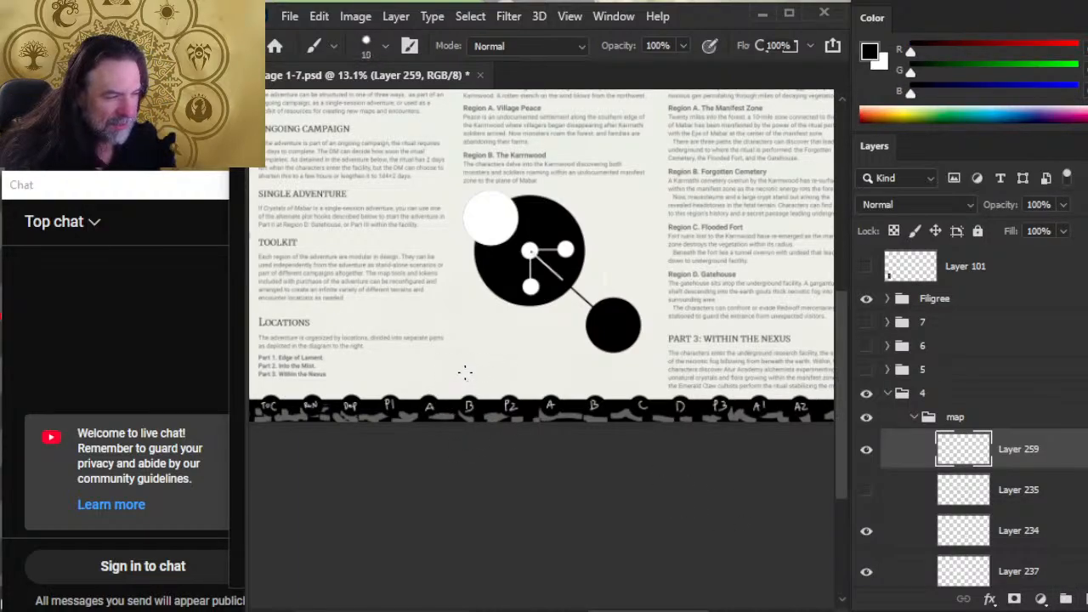
Handwrite Part 3, Part 2 and Part 1 in a row below the diagram, with a straight horizontal line above them
{"action": "mouse_move", "coordinate": [465, 364]}
{"action": "left_mouse_down"}
{"action": "mouse_move", "coordinate": [481, 381]}
{"action": "mouse_move", "coordinate": [519, 379]}
{"action": "left_mouse_up"}
{"action": "mouse_move", "coordinate": [520, 363]}
{"action": "left_mouse_down"}
{"action": "mouse_move", "coordinate": [558, 364]}
{"action": "mouse_move", "coordinate": [628, 371]}
{"action": "left_mouse_up"}
{"action": "left_click_drag", "start_coordinate": [636, 367], "coordinate": [637, 384]}
{"action": "left_click_drag", "start_coordinate": [446, 355], "coordinate": [672, 356]}
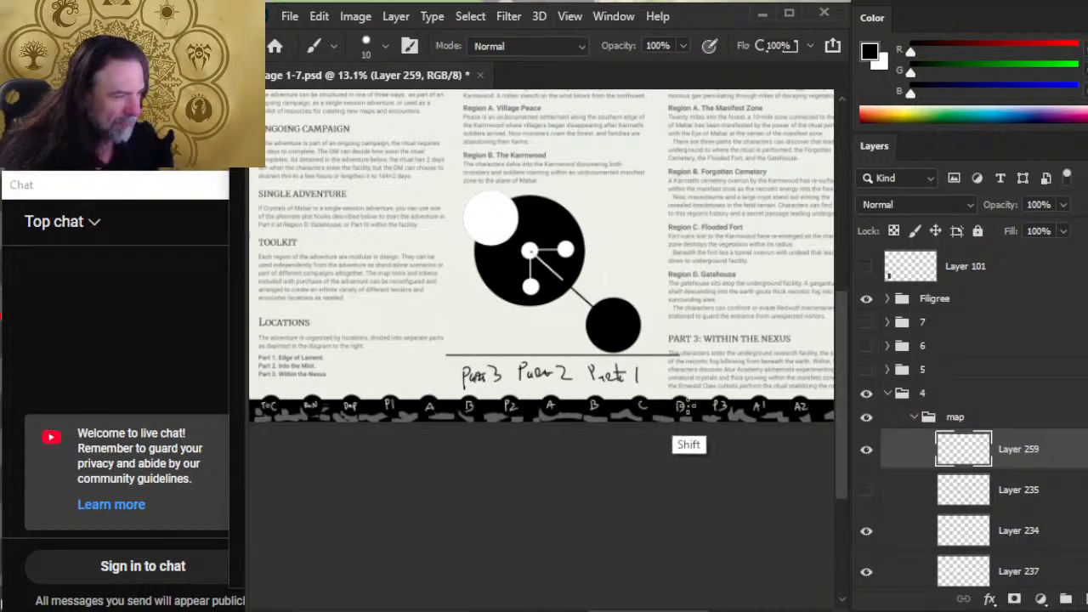
Erase both ends of the horizontal line to shorten it to the width of the middle column
{"action": "key", "text": "e"}
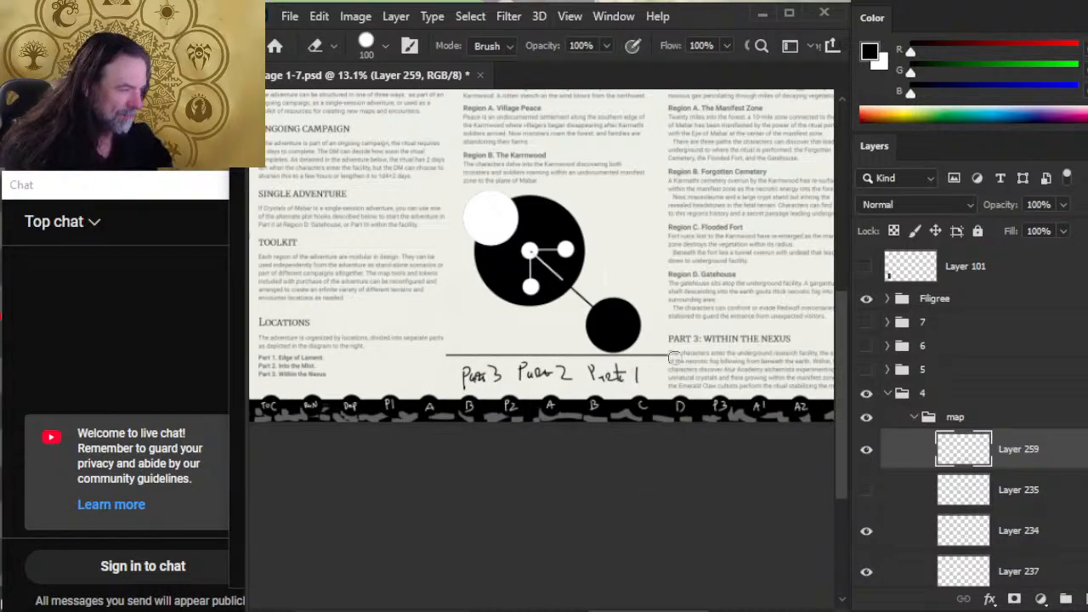
{"action": "left_click", "coordinate": [452, 355]}
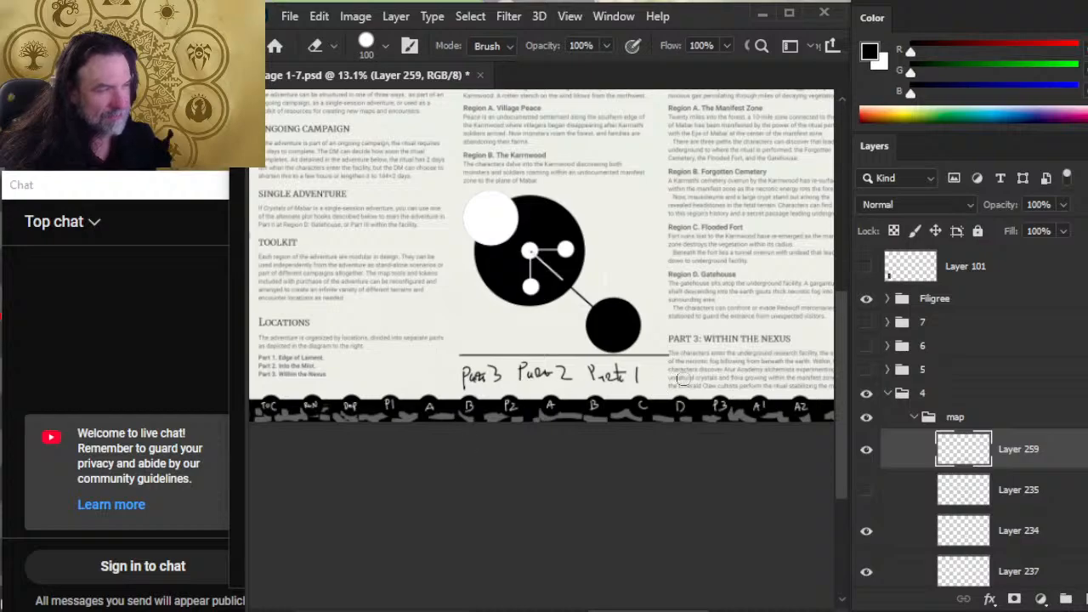
{"action": "left_click", "coordinate": [667, 356]}
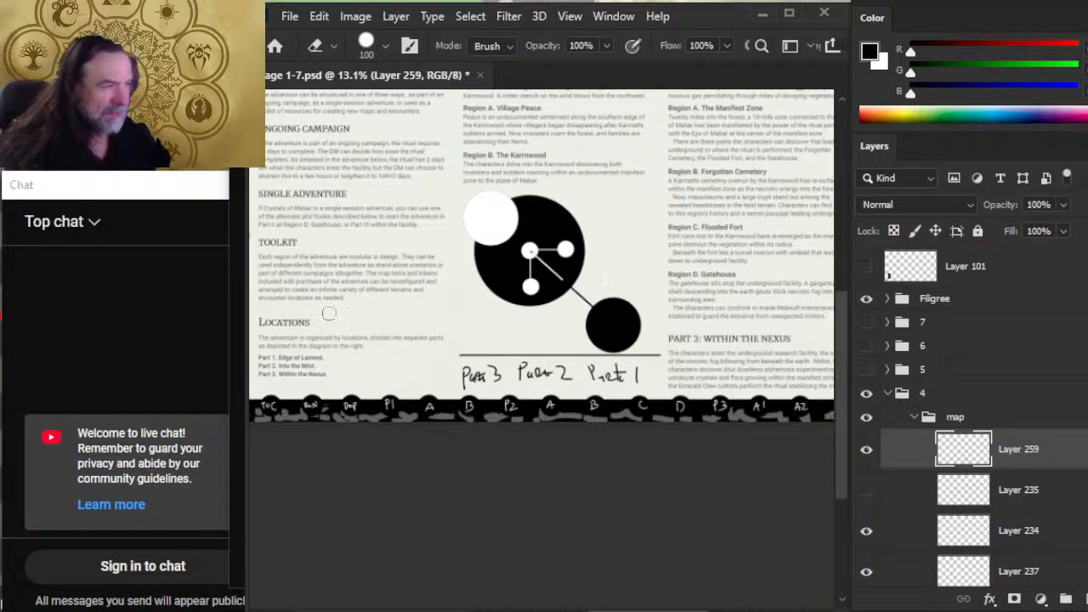
Brush a straight black vertical line from above the large circle down between the handwritten Part 3 and Part 2 labels
{"action": "key", "text": "b"}
{"action": "left_click", "coordinate": [516, 191]}
{"action": "left_click", "coordinate": [516, 325], "text": "shift"}
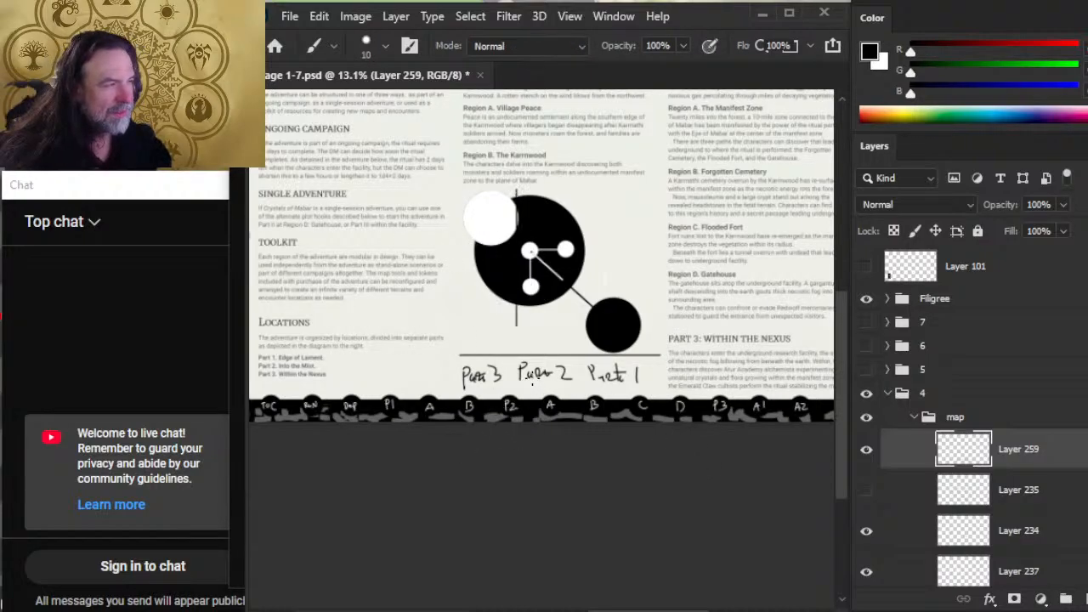
{"action": "key", "text": "ctrl+z"}
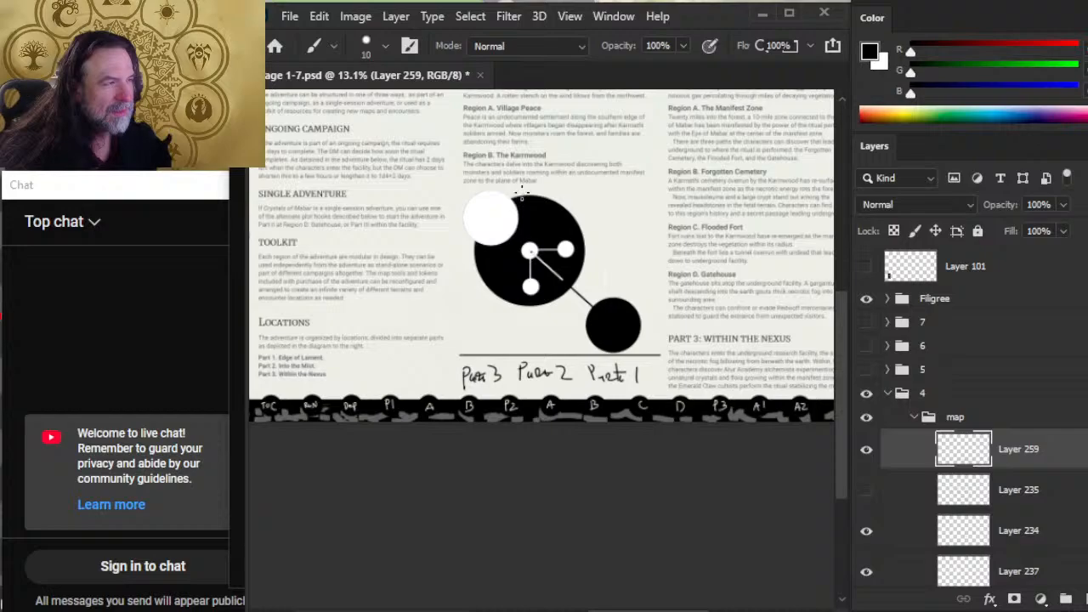
{"action": "left_click", "coordinate": [518, 352], "text": "shift"}
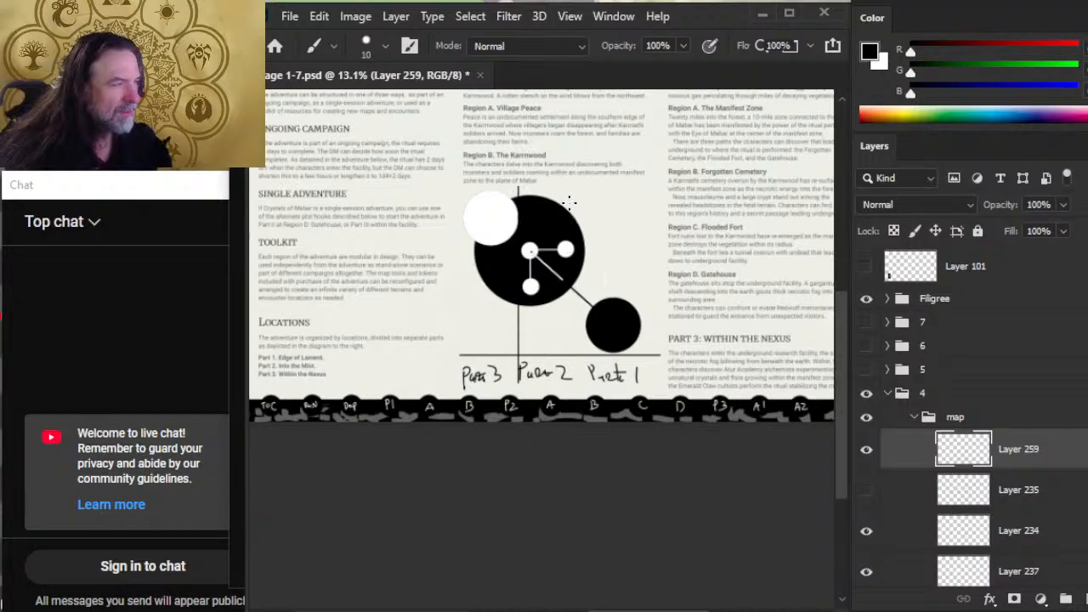
Brush a second straight vertical line along the large circle's right edge, down between the Part 2 and Part 1 labels
{"action": "left_click_drag", "start_coordinate": [580, 190], "coordinate": [581, 367]}
{"action": "key", "text": "ctrl+z"}
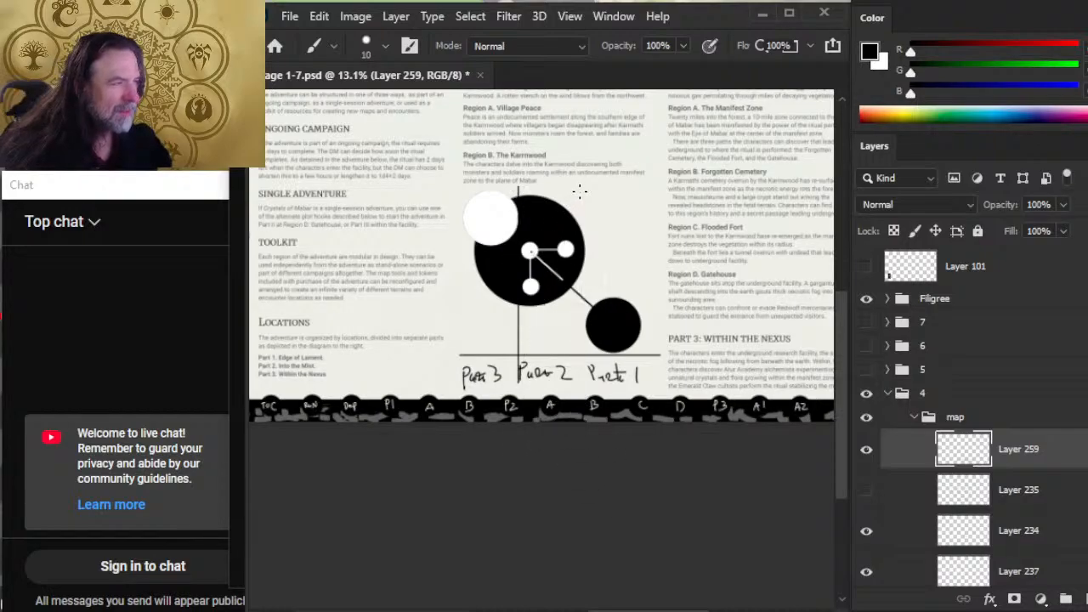
{"action": "left_click_drag", "start_coordinate": [582, 185], "coordinate": [582, 226]}
{"action": "left_click", "coordinate": [582, 398], "text": "shift"}
{"action": "key", "text": "ctrl+z"}
{"action": "key", "text": "ctrl+z"}
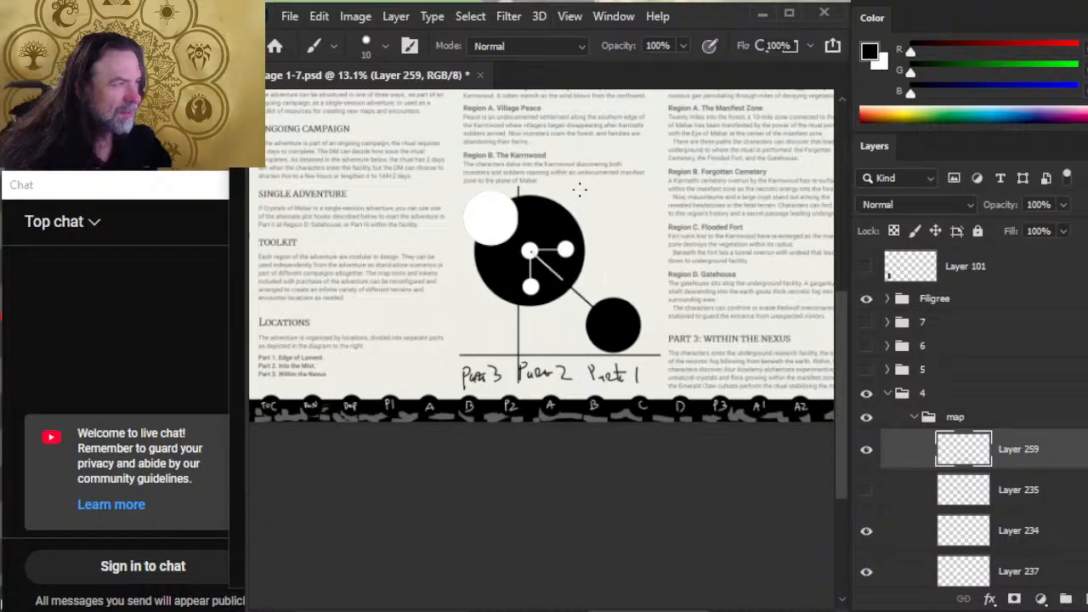
{"action": "left_click", "coordinate": [584, 189], "text": "shift"}
{"action": "left_click", "coordinate": [585, 398], "text": "shift"}
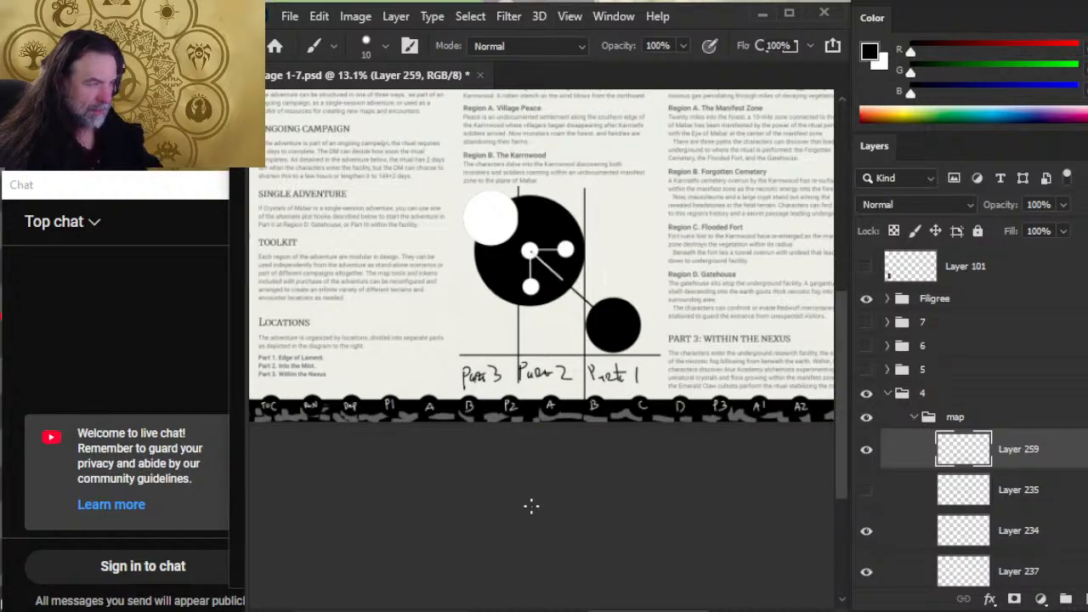
Check the old labels on Layer 235 and erase the vertical lines above the large circle and the horizontal line's left end
{"action": "left_click", "coordinate": [866, 490]}
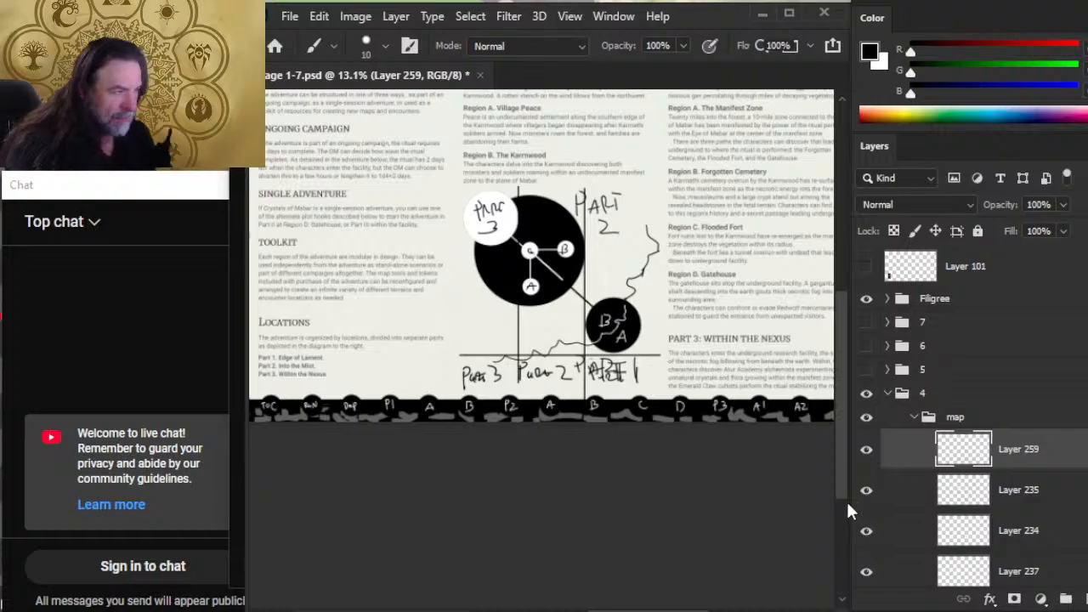
{"action": "left_click", "coordinate": [866, 489]}
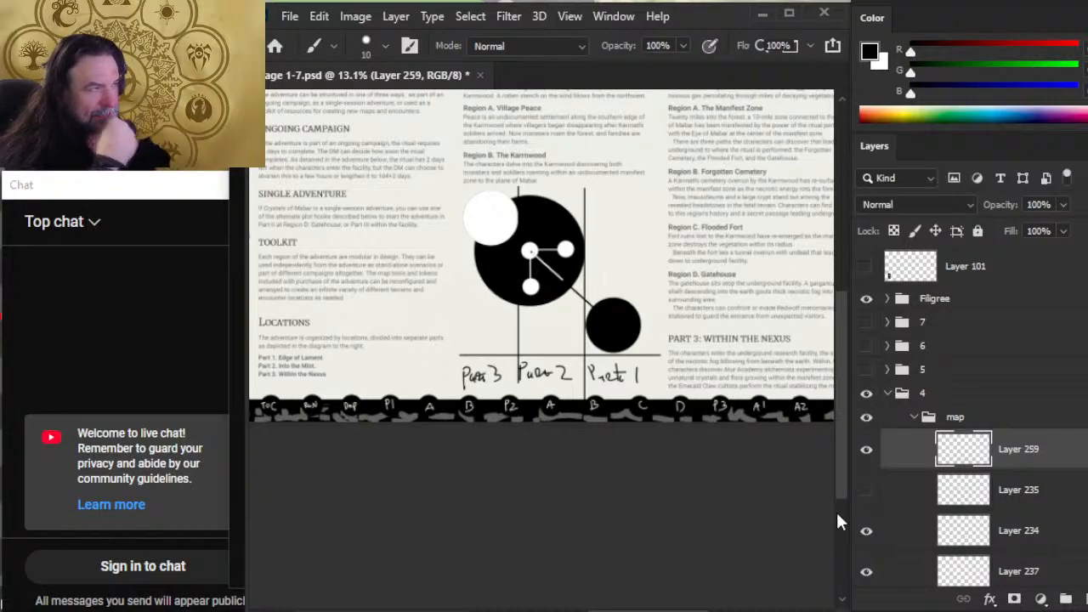
{"action": "key", "text": "e"}
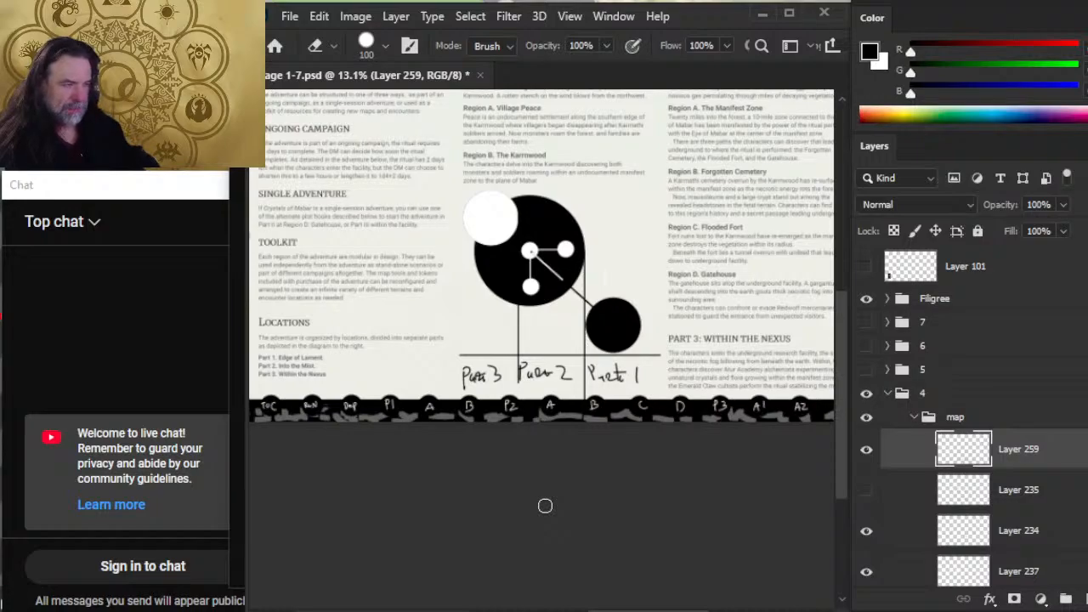
{"action": "scroll", "coordinate": [545, 506], "scroll_direction": "up", "scroll_amount": 3}
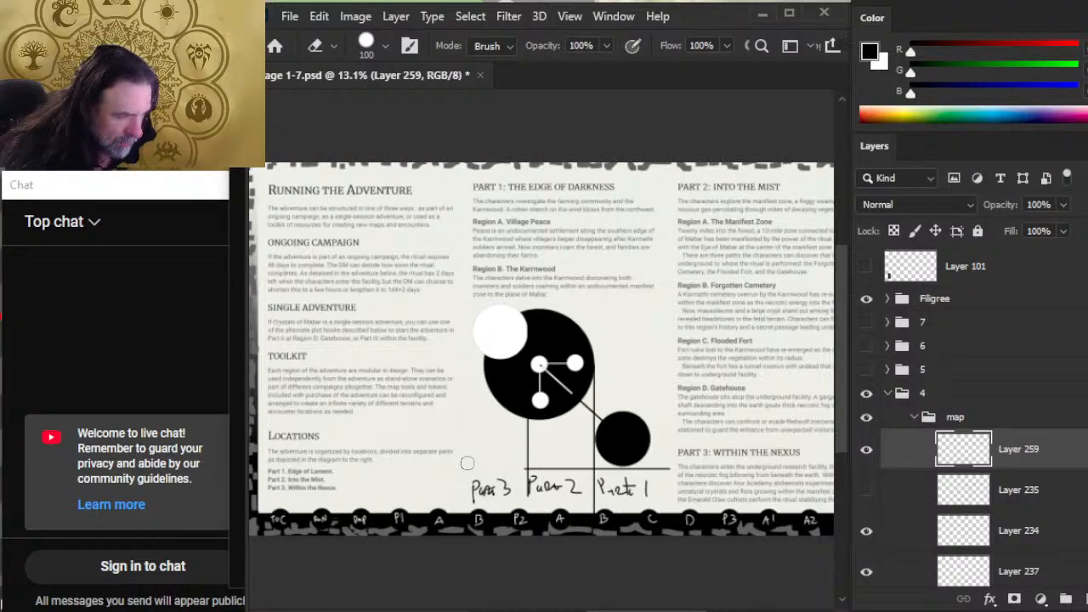
Reduce the eraser size to 50 and shift the handwritten Part 2 label slightly right, clear of the left vertical line
{"action": "key", "text": "bracketleft"}
{"action": "key", "text": "bracketleft"}
{"action": "key", "text": "bracketleft"}
{"action": "key", "text": "bracketleft"}
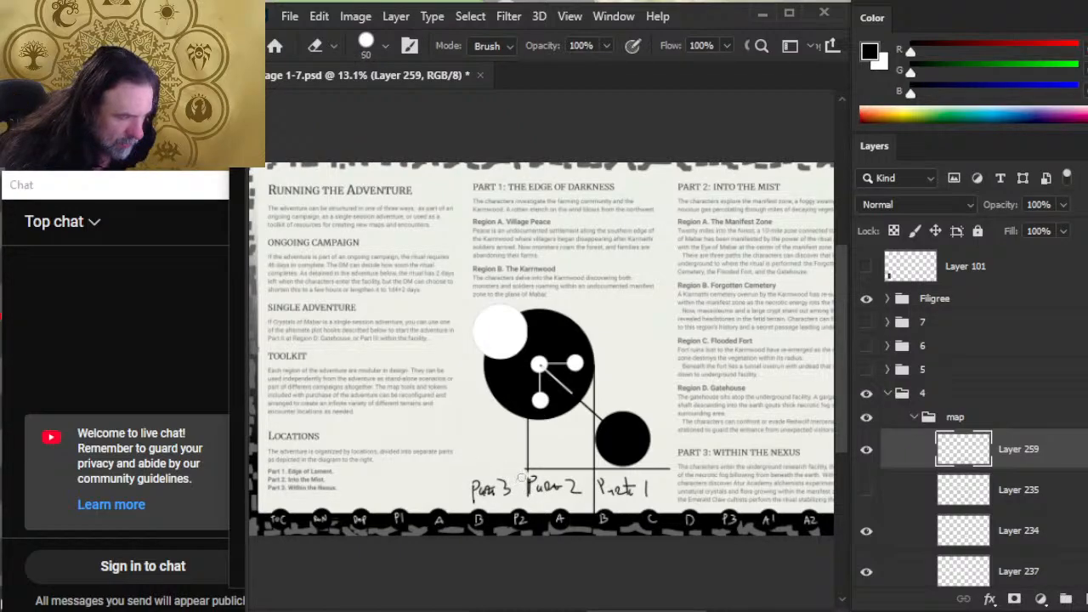
{"action": "key", "text": "l"}
{"action": "mouse_move", "coordinate": [549, 474]}
{"action": "left_mouse_down"}
{"action": "mouse_move", "coordinate": [526, 495]}
{"action": "mouse_move", "coordinate": [579, 503]}
{"action": "mouse_move", "coordinate": [582, 486]}
{"action": "mouse_move", "coordinate": [549, 476]}
{"action": "left_mouse_up"}
{"action": "key", "text": "v"}
{"action": "key", "text": "shift+Right"}
{"action": "key", "text": "shift+Right"}
{"action": "key", "text": "shift+Right"}
{"action": "key", "text": "shift+Right"}
{"action": "key", "text": "shift+Right"}
{"action": "key", "text": "shift+Right"}
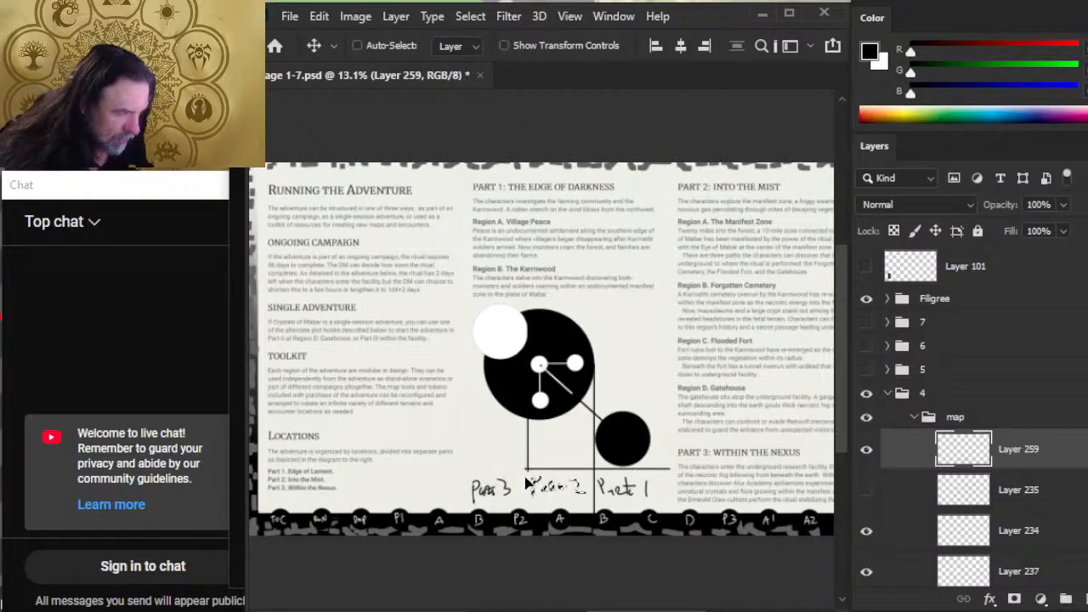
{"action": "key", "text": "l"}
{"action": "left_click", "coordinate": [423, 435]}
Erase the rest of the horizontal line and the right vertical line's end that runs down between the Part labels
{"action": "key", "text": "e"}
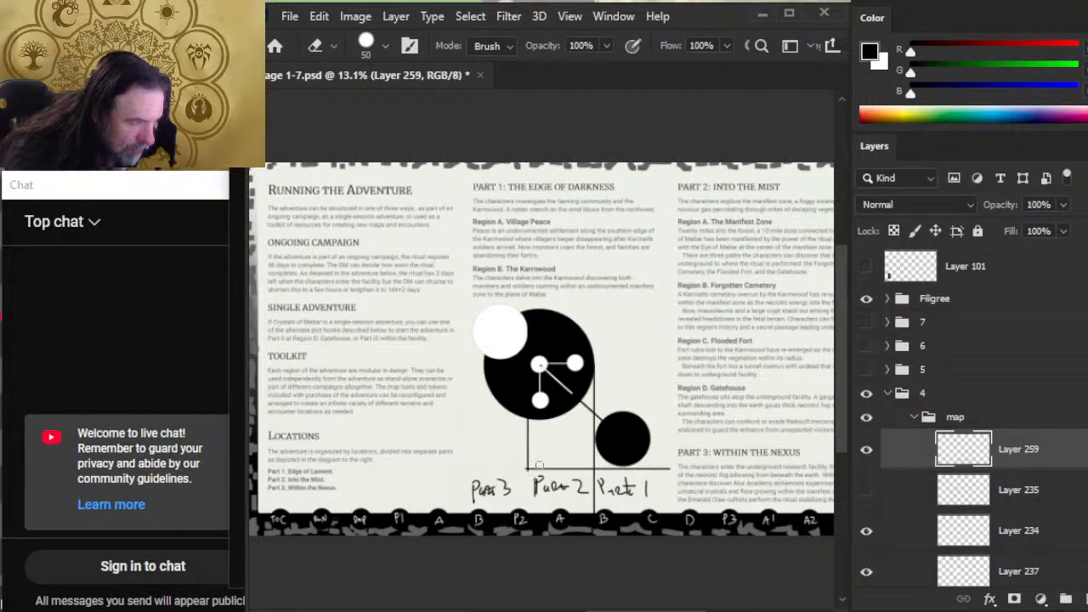
{"action": "left_click_drag", "start_coordinate": [536, 468], "coordinate": [582, 468]}
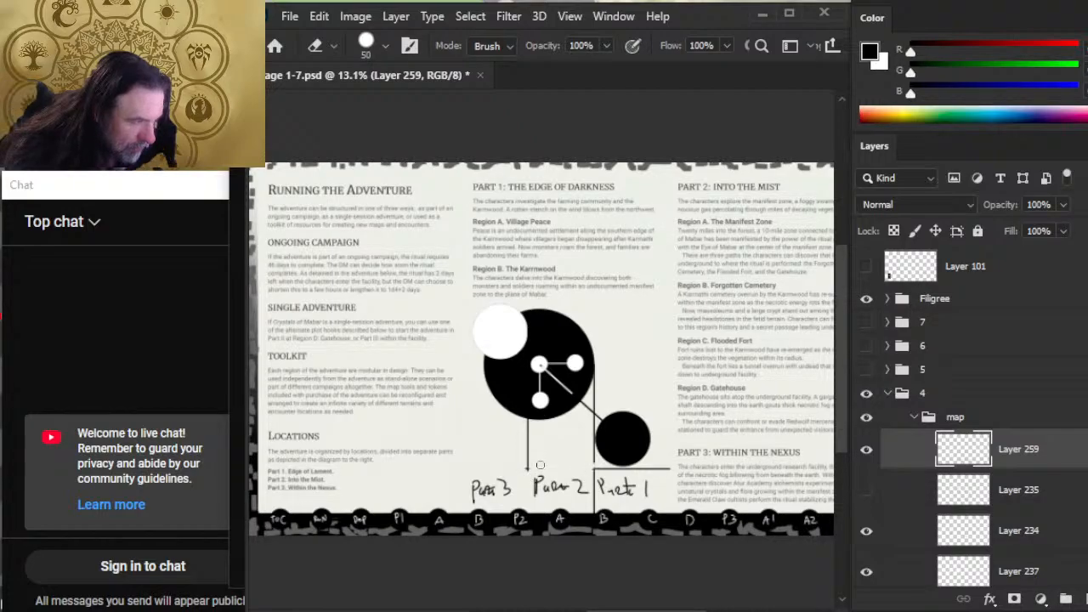
{"action": "key", "text": "ctrl+z"}
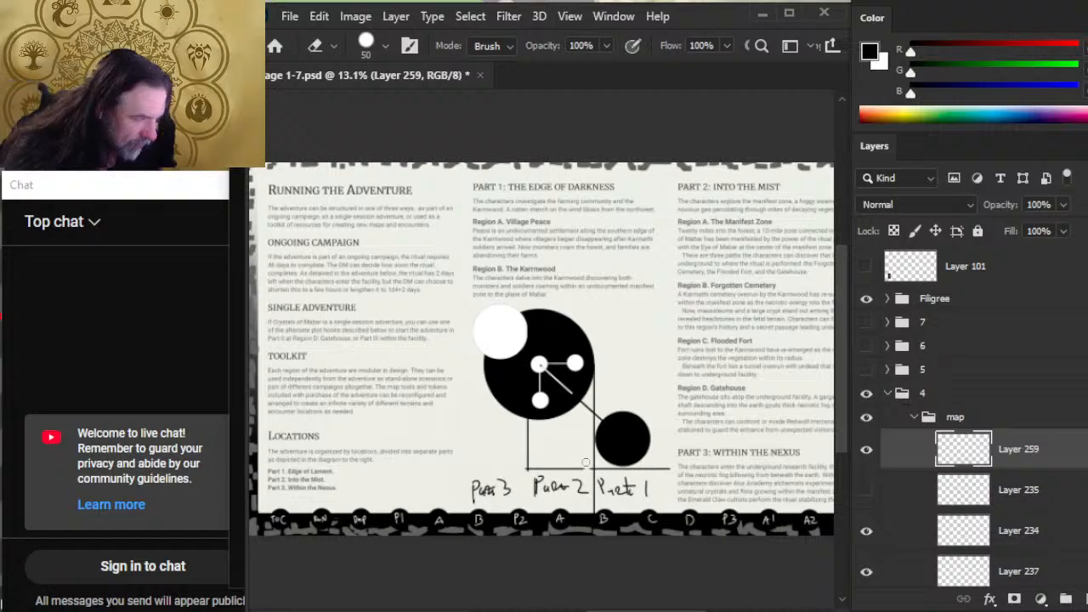
{"action": "left_click_drag", "start_coordinate": [585, 467], "coordinate": [549, 468]}
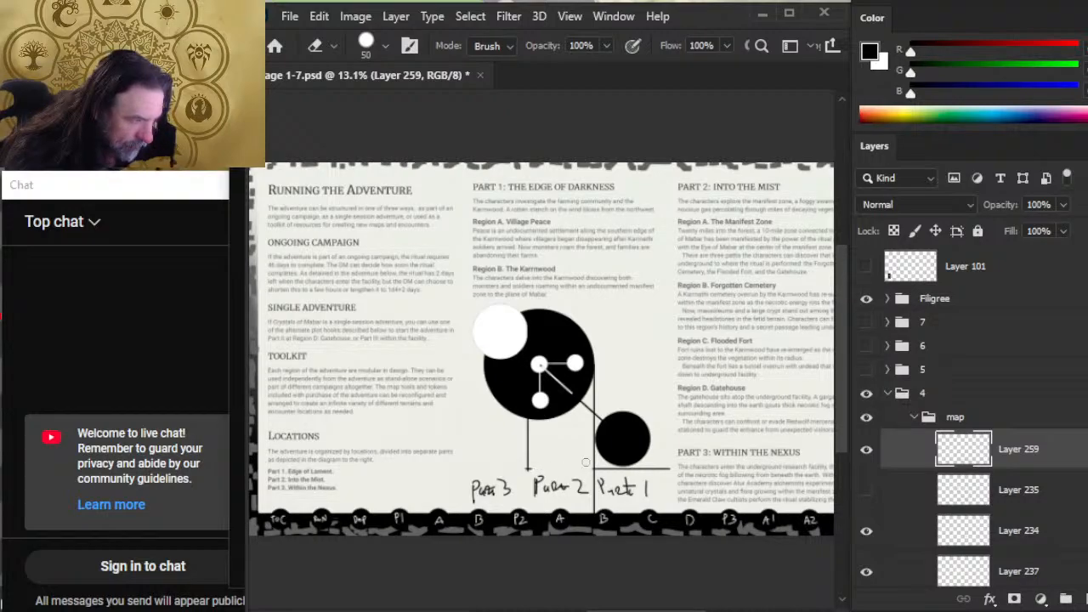
{"action": "left_click_drag", "start_coordinate": [593, 511], "coordinate": [590, 487]}
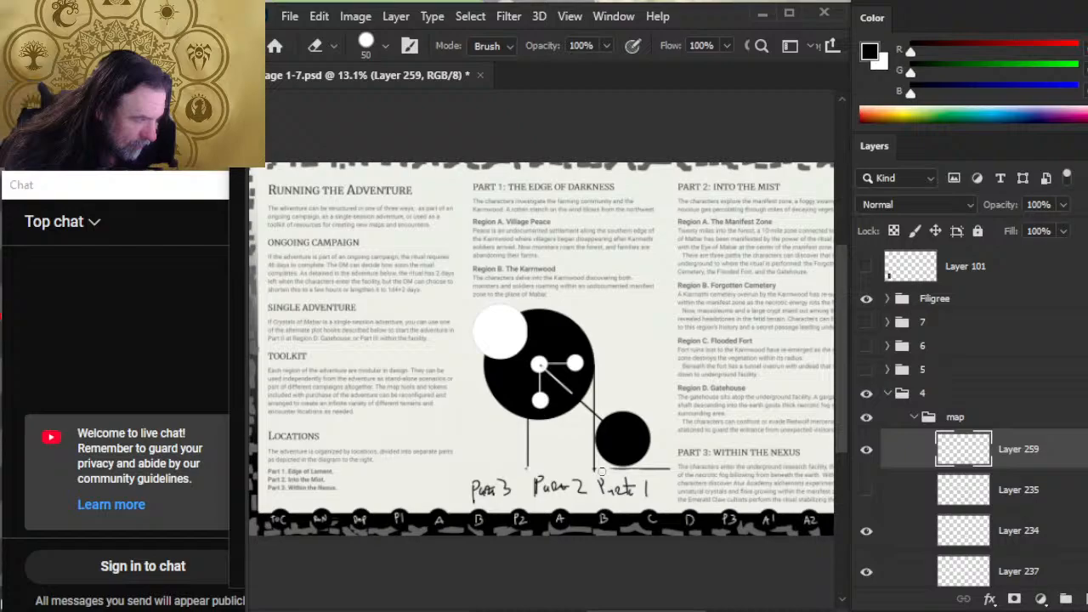
{"action": "left_click_drag", "start_coordinate": [601, 469], "coordinate": [672, 470]}
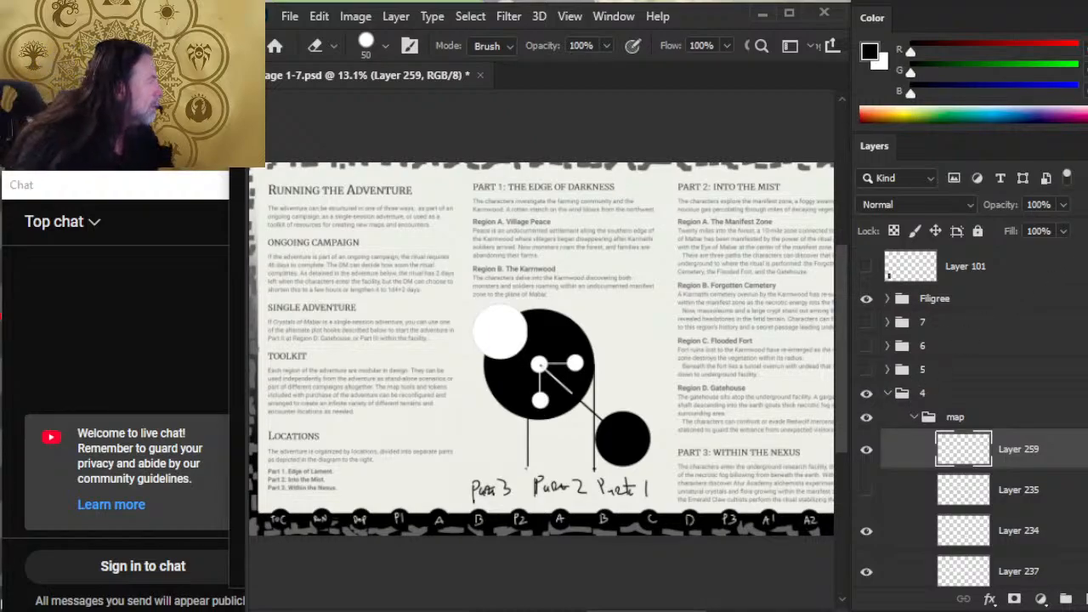
Lower the opacity of the line and label layer to 26% and cut the three Part labels onto their own full-opacity layer
{"action": "left_click", "coordinate": [1063, 205]}
{"action": "left_click_drag", "start_coordinate": [1066, 229], "coordinate": [1000, 228]}
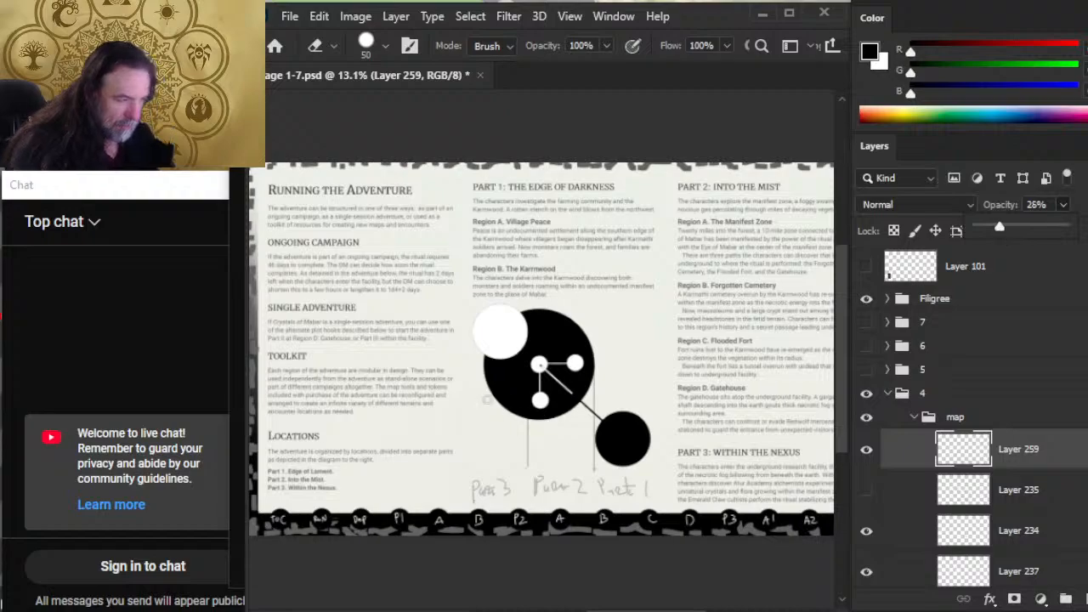
{"action": "left_click", "coordinate": [568, 467]}
{"action": "key", "text": "l"}
{"action": "mouse_move", "coordinate": [563, 467]}
{"action": "left_mouse_down"}
{"action": "mouse_move", "coordinate": [476, 513]}
{"action": "mouse_move", "coordinate": [676, 489]}
{"action": "mouse_move", "coordinate": [566, 470]}
{"action": "left_mouse_up"}
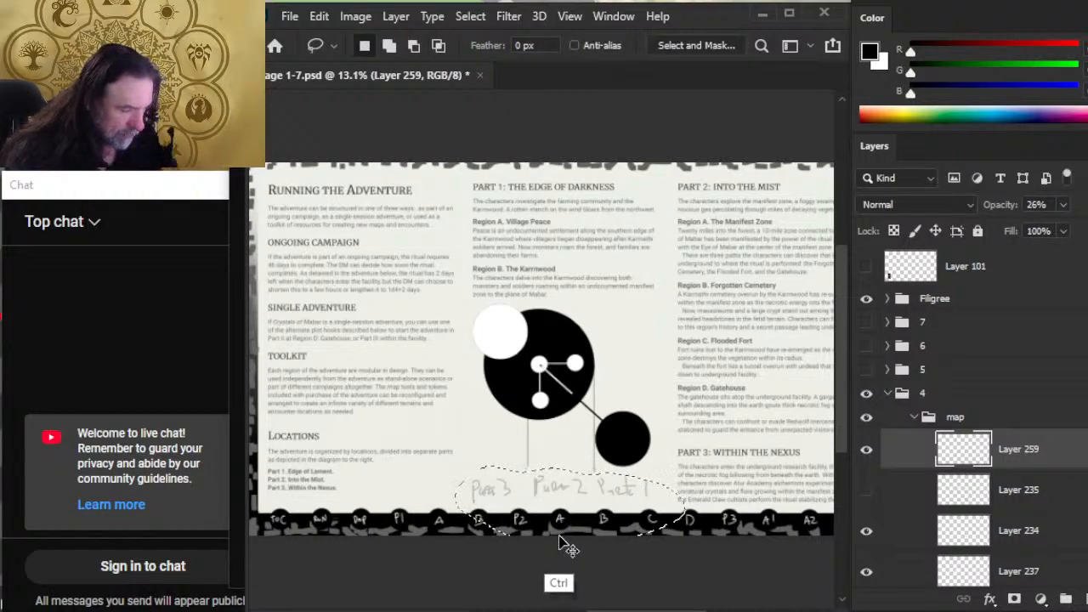
{"action": "key", "text": "ctrl+shift+j"}
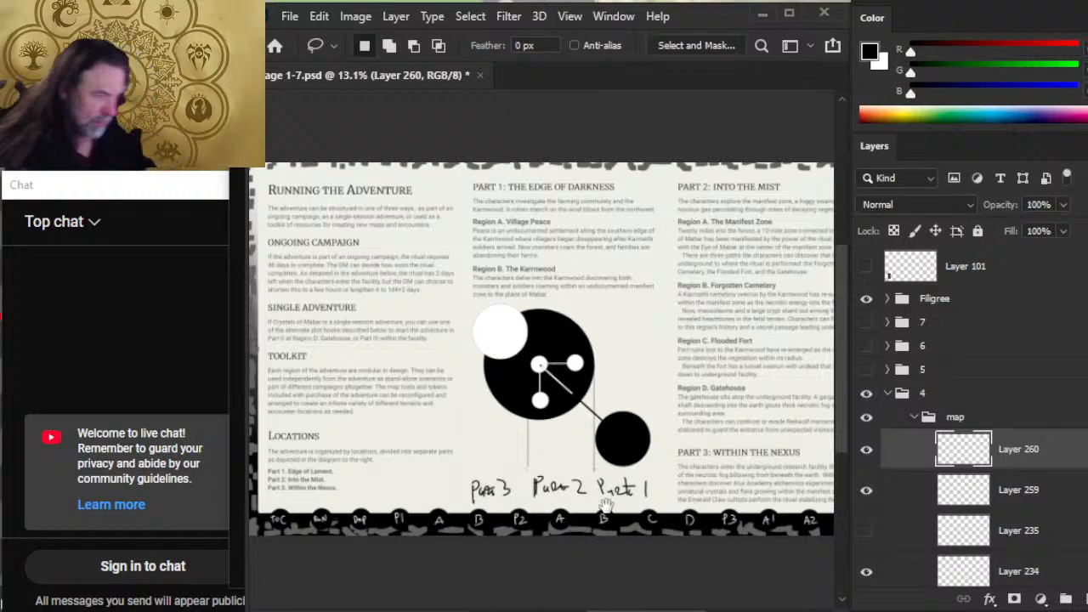
On a new layer, handwrite B and A in white in the small black circle and Nexus in black in the white circle
{"action": "scroll", "coordinate": [599, 506], "scroll_direction": "down", "scroll_amount": 2}
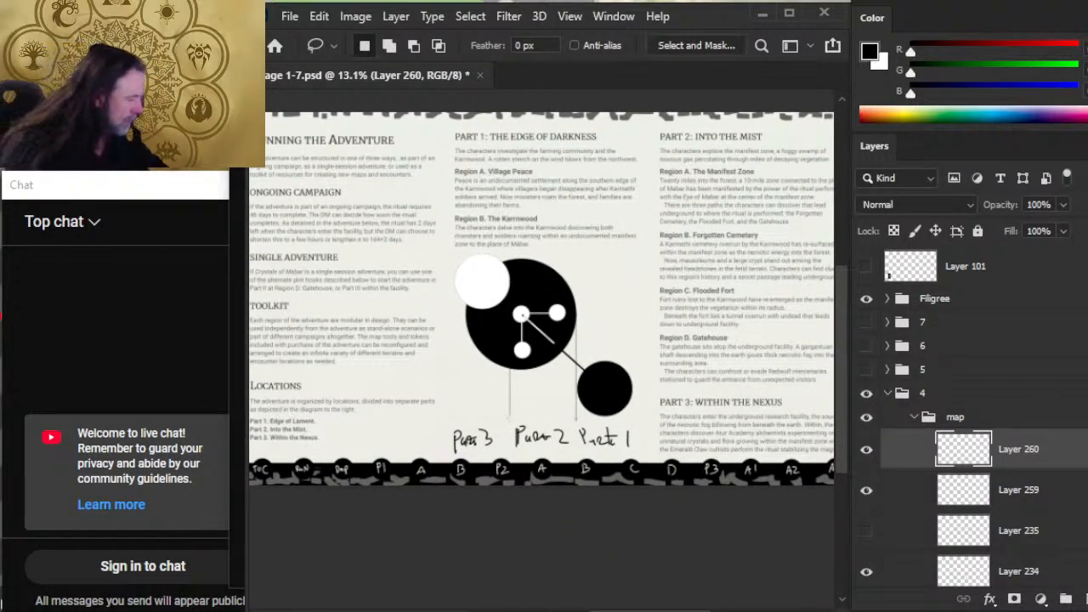
{"action": "key", "text": "ctrl+shift+alt+n"}
{"action": "key", "text": "x"}
{"action": "key", "text": "b"}
{"action": "mouse_move", "coordinate": [590, 374]}
{"action": "left_mouse_down"}
{"action": "mouse_move", "coordinate": [590, 389]}
{"action": "mouse_move", "coordinate": [600, 381]}
{"action": "mouse_move", "coordinate": [591, 393]}
{"action": "mouse_move", "coordinate": [621, 402]}
{"action": "left_mouse_up"}
{"action": "left_click_drag", "start_coordinate": [606, 397], "coordinate": [618, 395]}
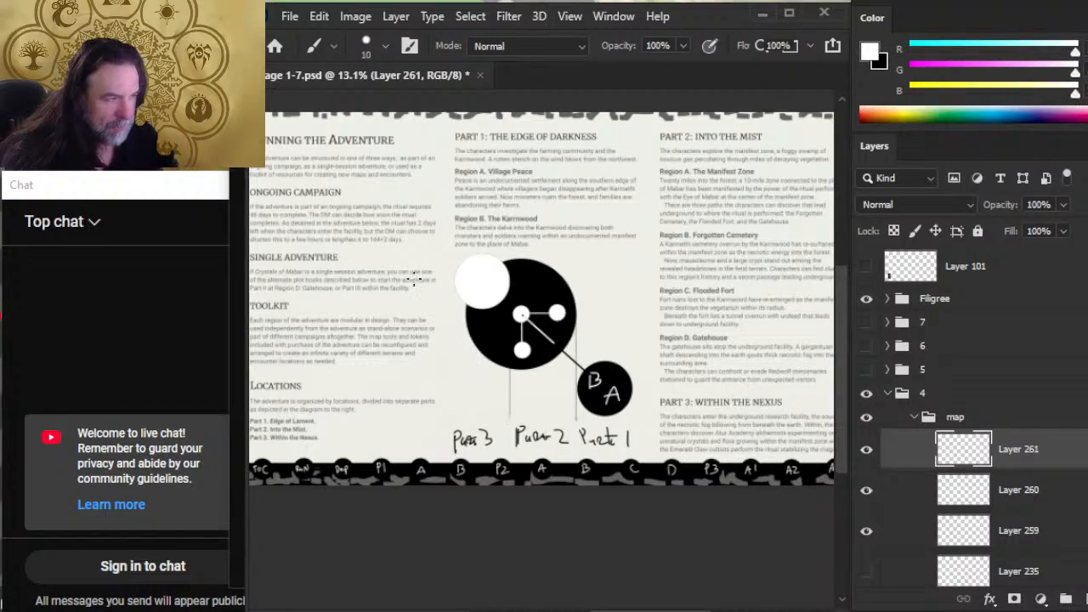
{"action": "key", "text": "x"}
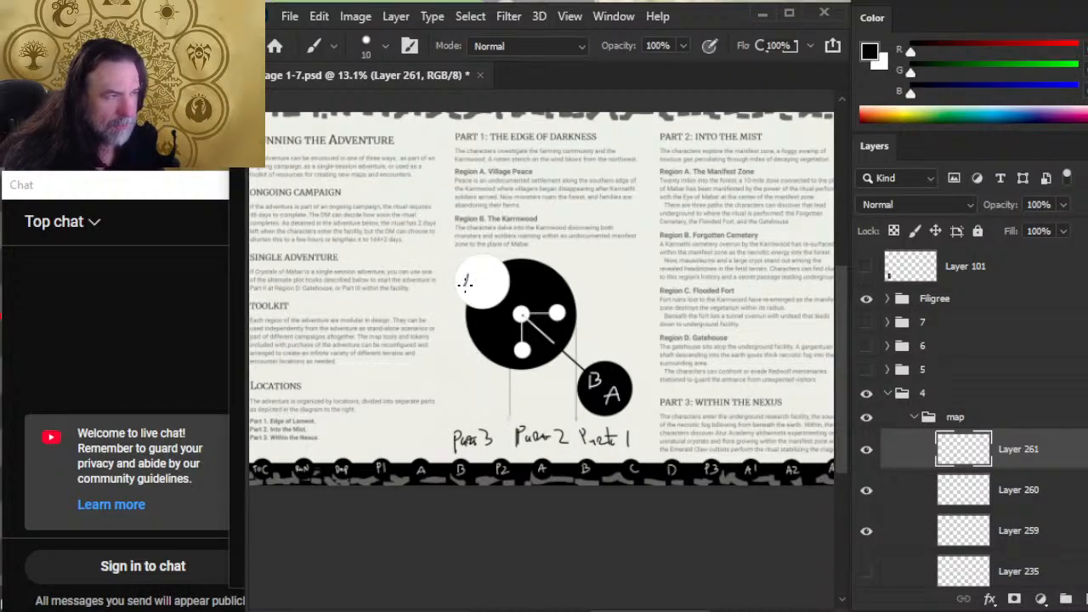
{"action": "left_click_drag", "start_coordinate": [473, 277], "coordinate": [508, 282]}
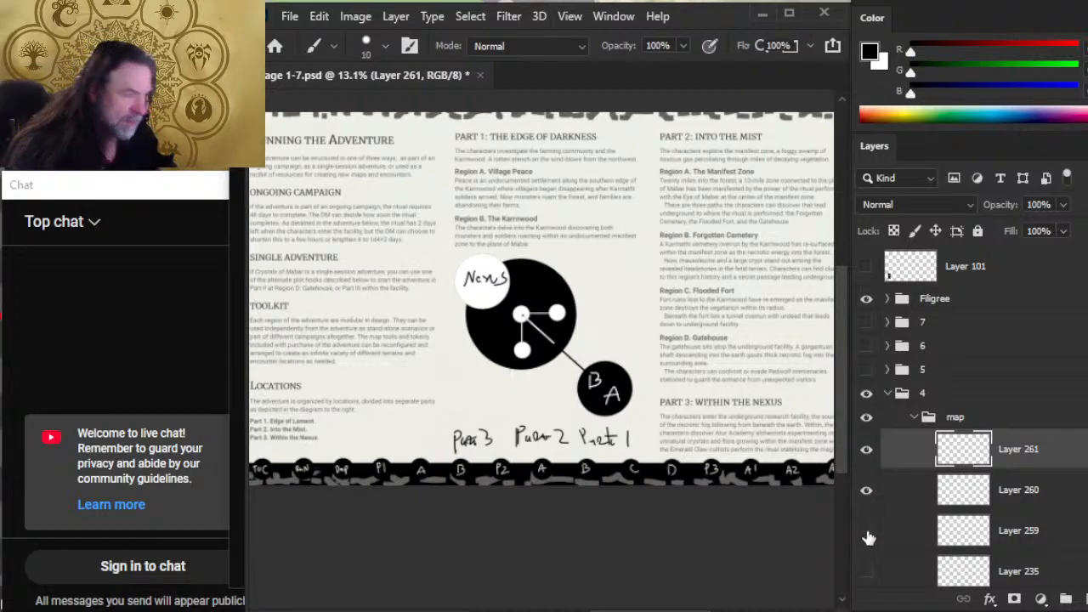
Toggle the visibility of the map group and Layer 234 to examine which connector lines Layer 234 holds
{"action": "left_click", "coordinate": [868, 417]}
{"action": "left_click", "coordinate": [868, 418]}
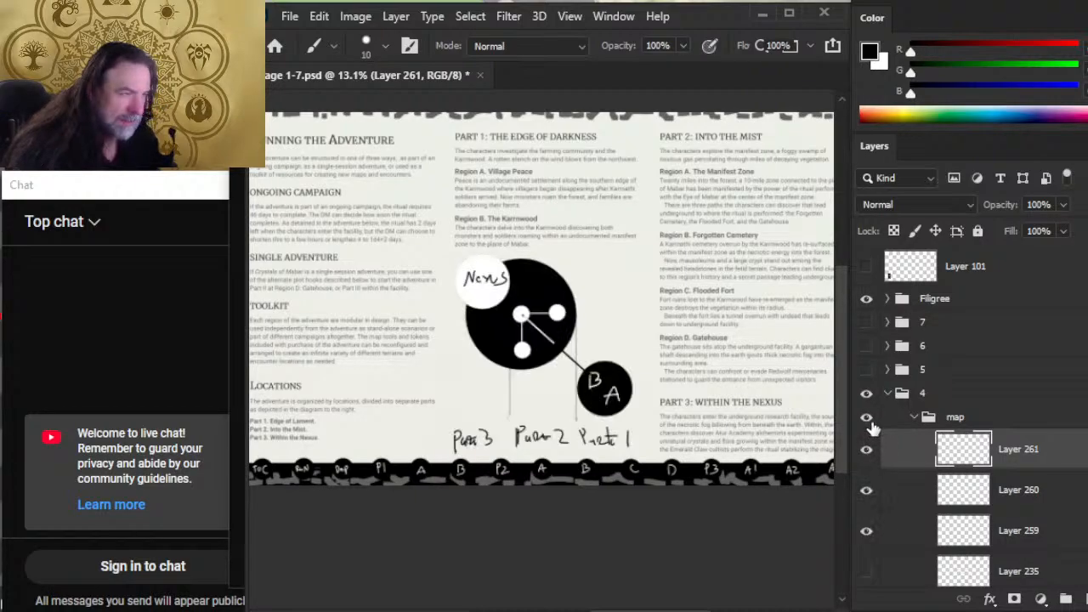
{"action": "scroll", "coordinate": [871, 425], "scroll_direction": "down", "scroll_amount": 2}
{"action": "scroll", "coordinate": [867, 417], "scroll_direction": "down", "scroll_amount": 4}
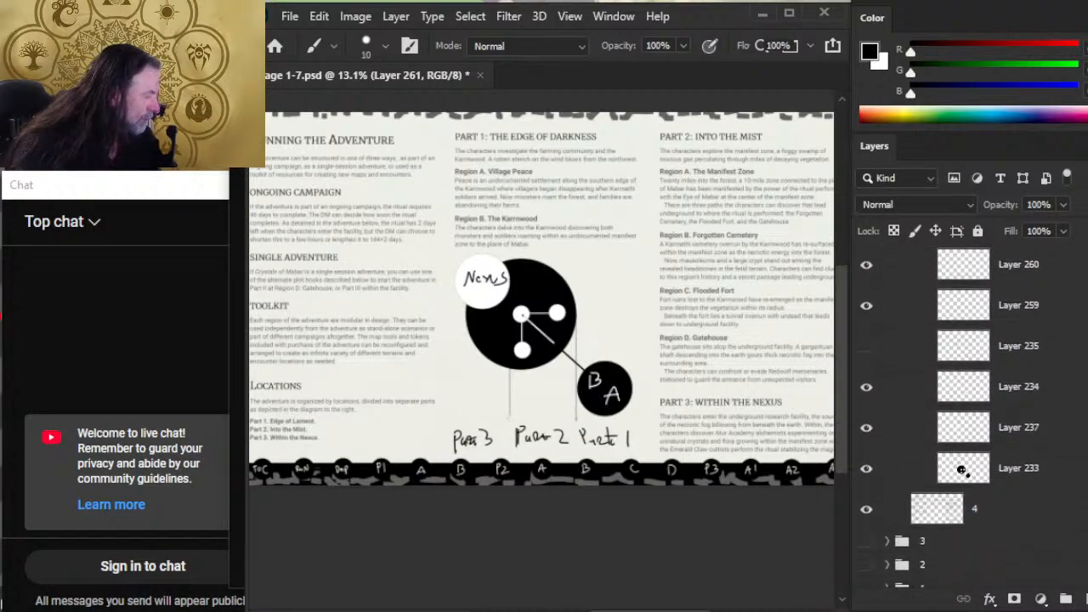
{"action": "left_click", "coordinate": [867, 376]}
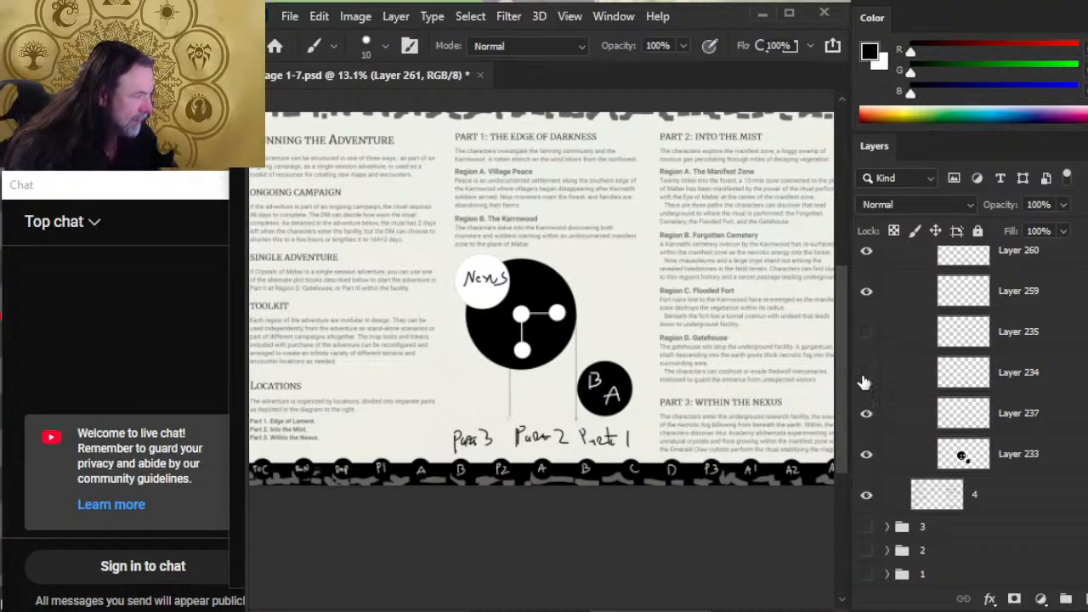
{"action": "left_click", "coordinate": [867, 374]}
{"action": "left_click", "coordinate": [866, 377]}
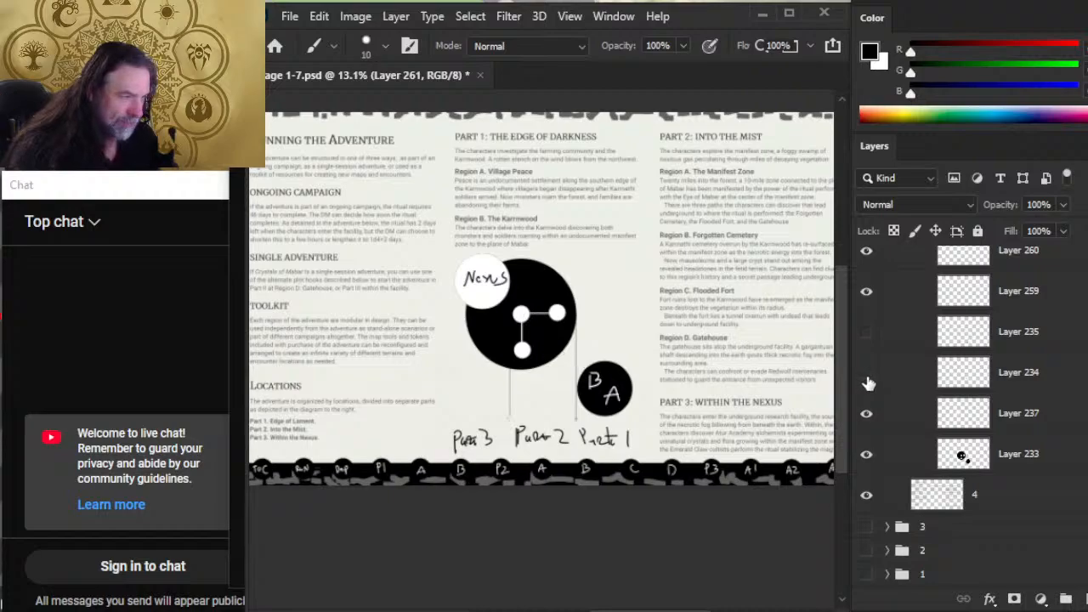
{"action": "left_click", "coordinate": [866, 377]}
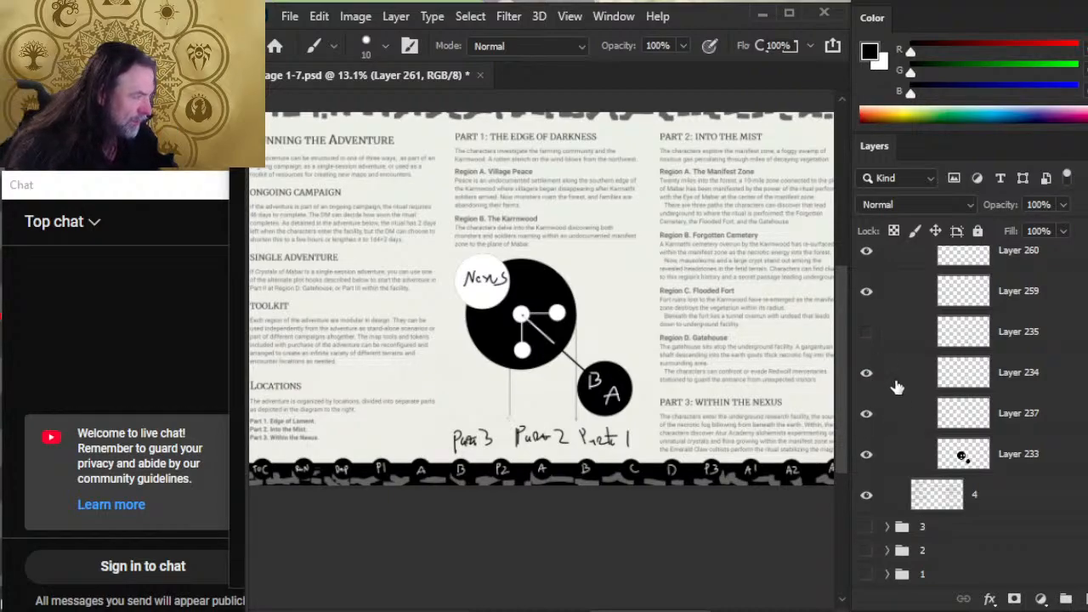
{"action": "left_click", "coordinate": [866, 374]}
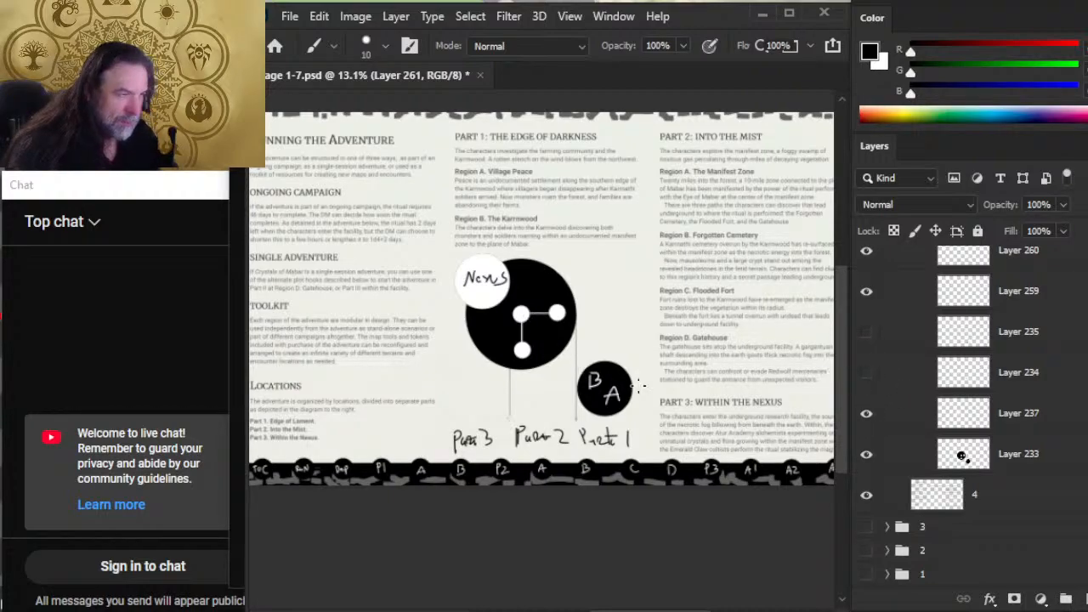
{"action": "left_click", "coordinate": [866, 372]}
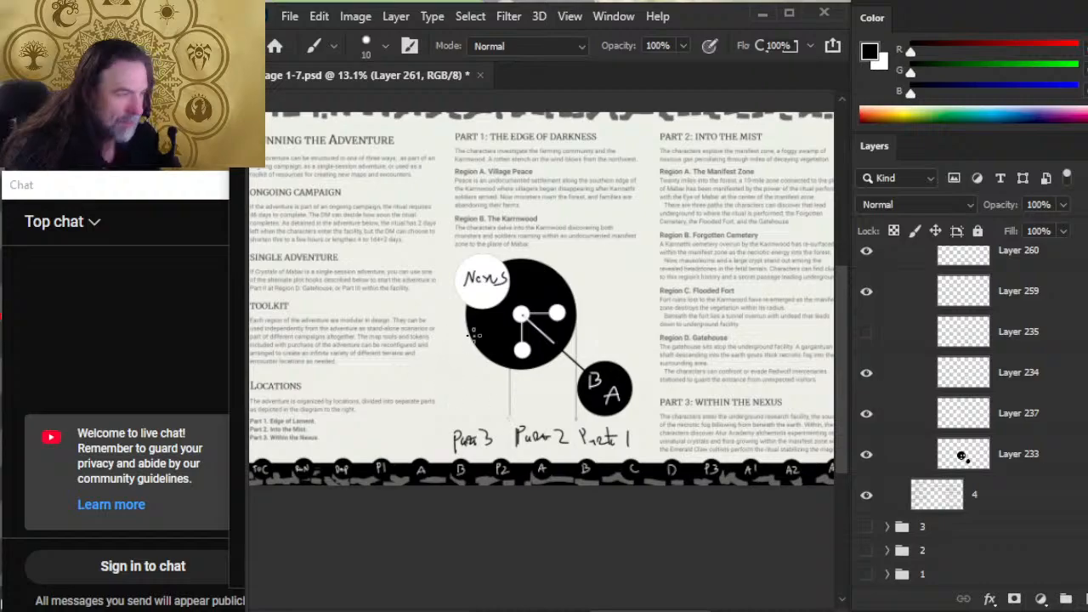
Erase the white diagonal connector inside the large black circle on Layer 234
{"action": "key", "text": "e"}
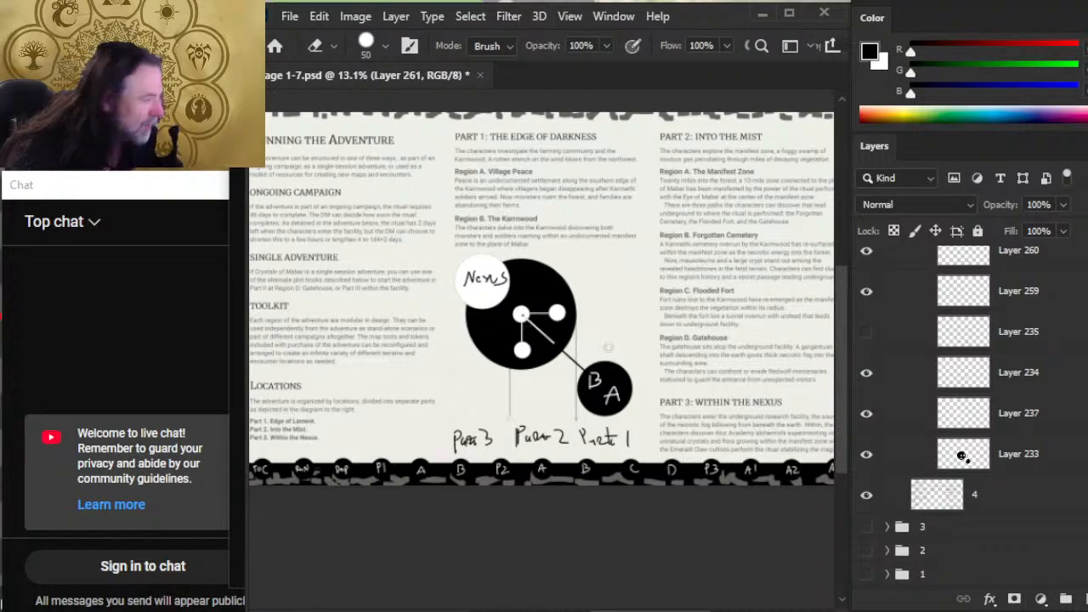
{"action": "left_click", "coordinate": [906, 375]}
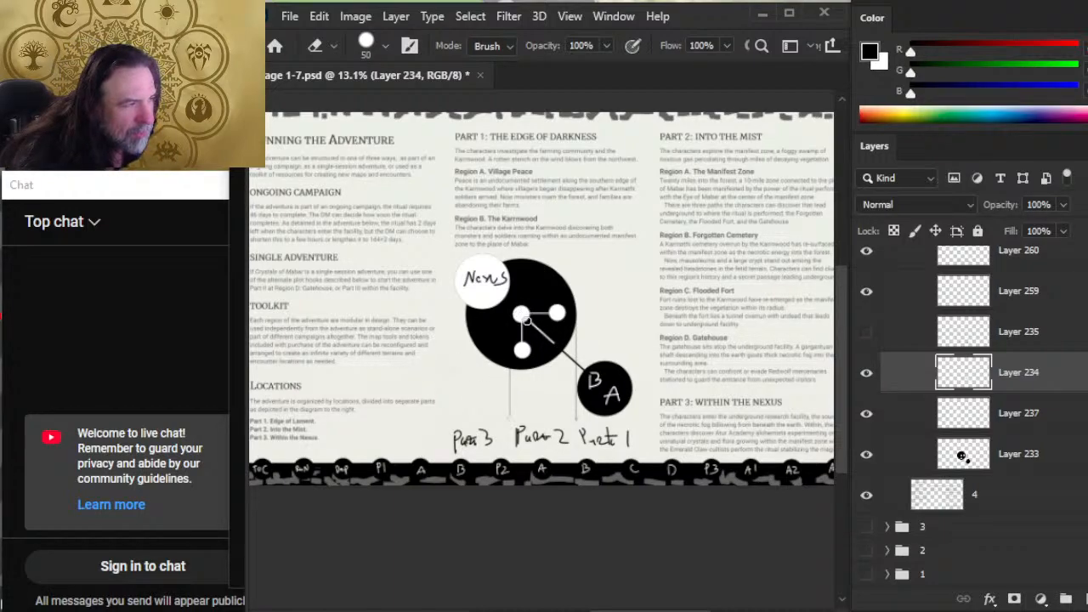
{"action": "left_click_drag", "start_coordinate": [529, 319], "coordinate": [554, 344]}
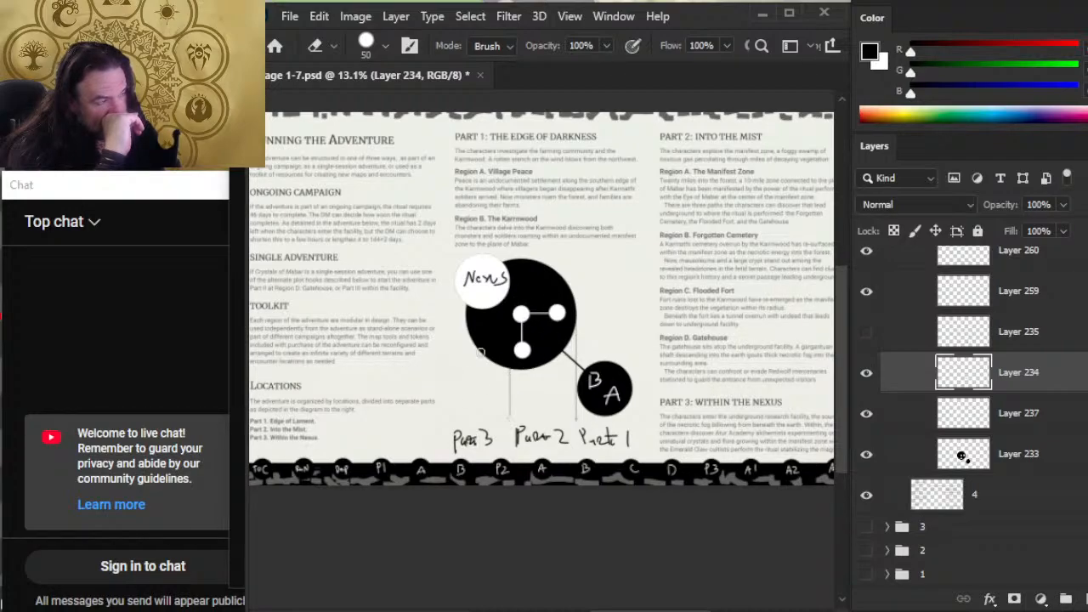
Cut the white nodes and connectors in the large black circle from Layer 233 onto their own layer and paint the gap black
{"action": "left_click", "coordinate": [867, 416]}
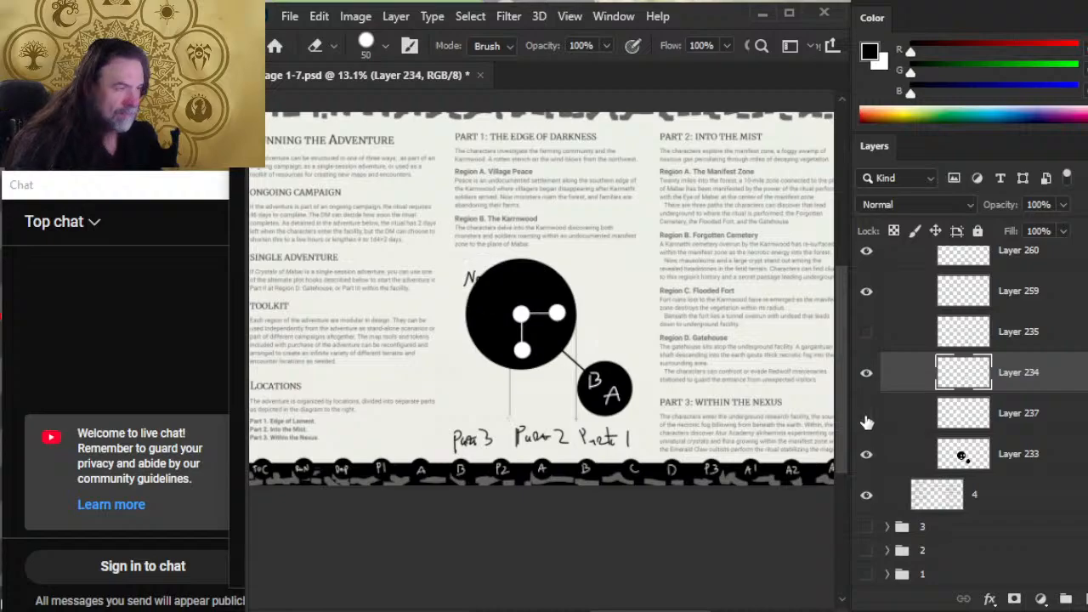
{"action": "left_click", "coordinate": [871, 423]}
{"action": "left_click", "coordinate": [867, 454]}
{"action": "left_click", "coordinate": [868, 455]}
{"action": "left_click", "coordinate": [918, 454]}
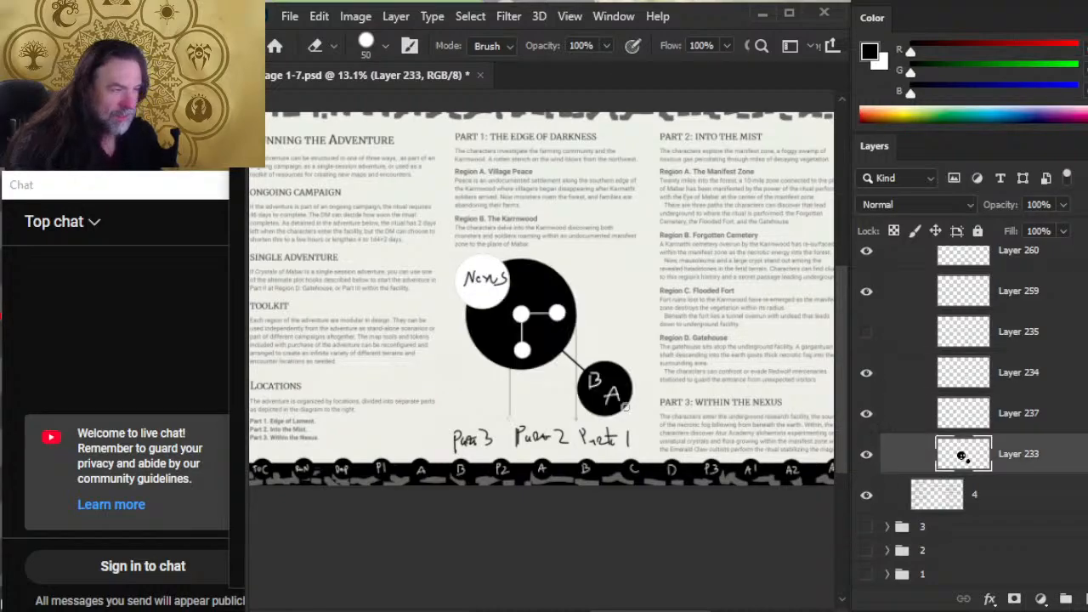
{"action": "key", "text": "w"}
{"action": "left_click", "coordinate": [515, 330]}
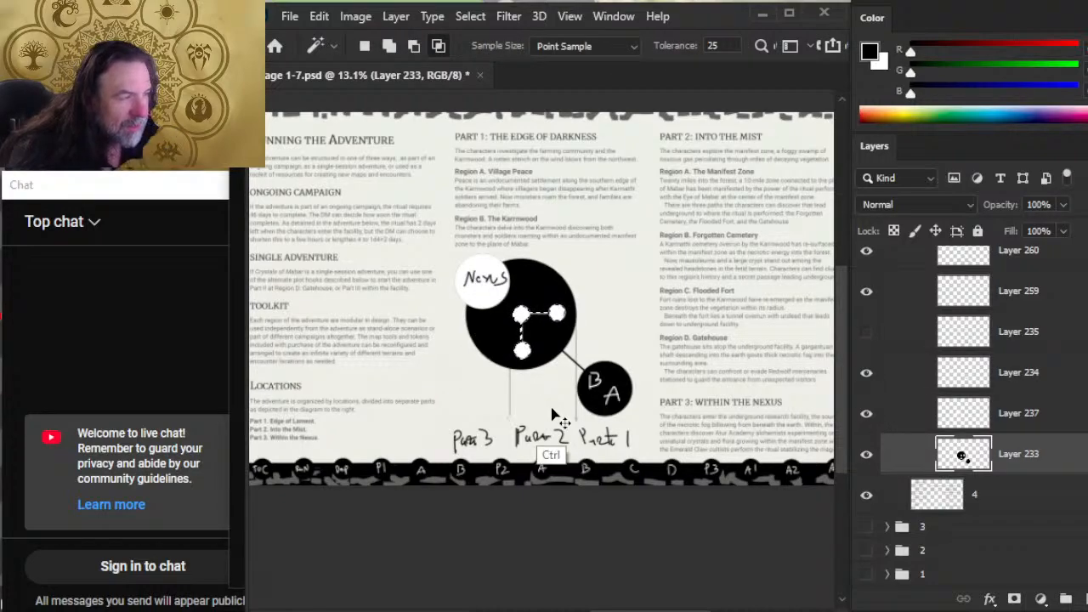
{"action": "key", "text": "ctrl+f"}
{"action": "key", "text": "Escape"}
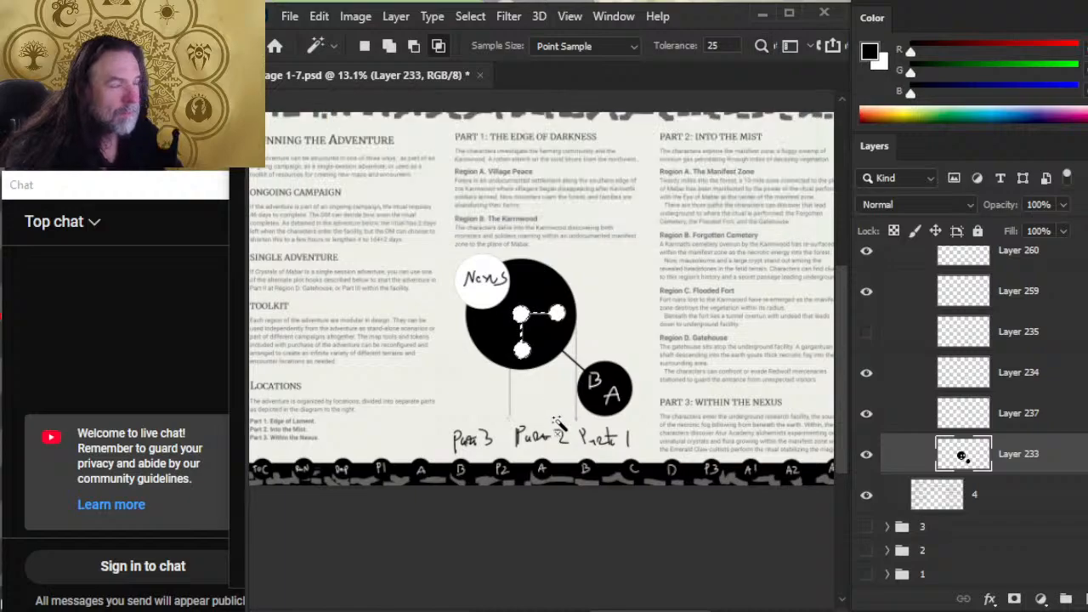
{"action": "key", "text": "ctrl+shift+j"}
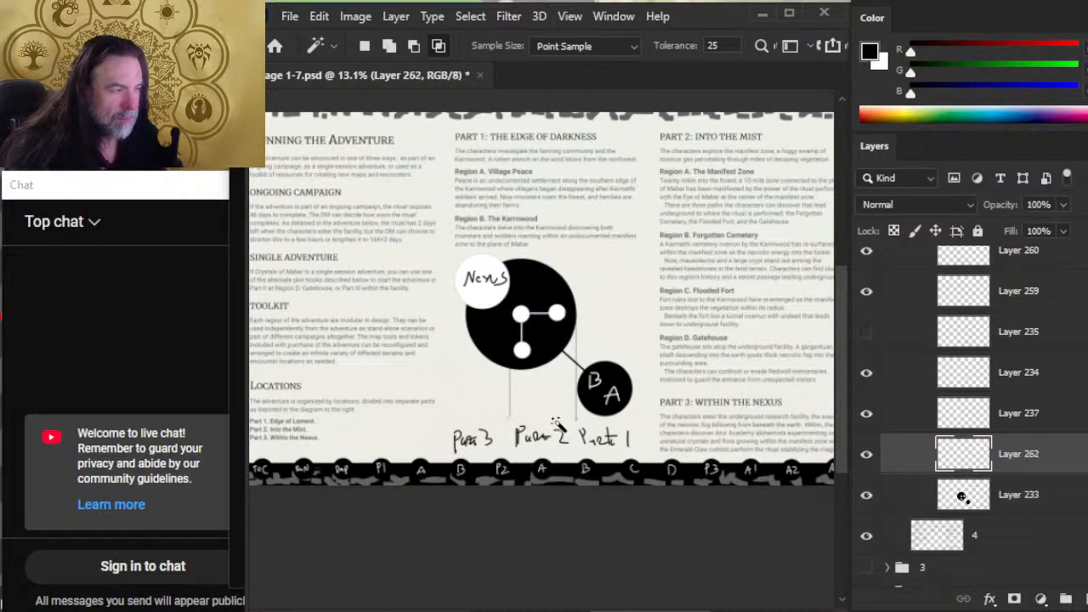
{"action": "left_click", "coordinate": [911, 506]}
{"action": "key", "text": "b"}
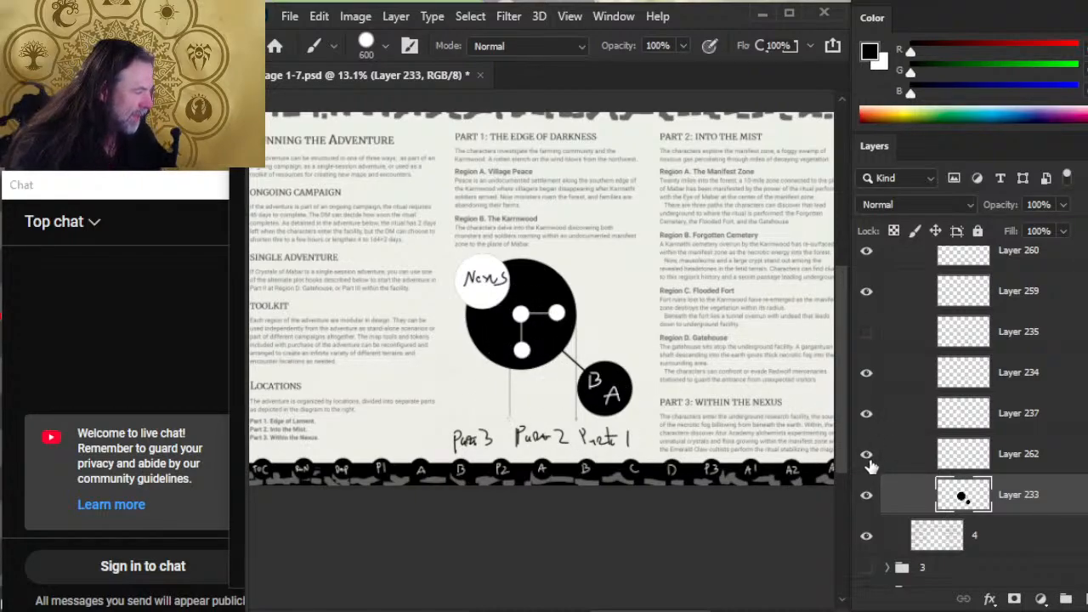
{"action": "left_click", "coordinate": [897, 456]}
{"action": "key", "text": "l"}
{"action": "right_click", "coordinate": [535, 339]}
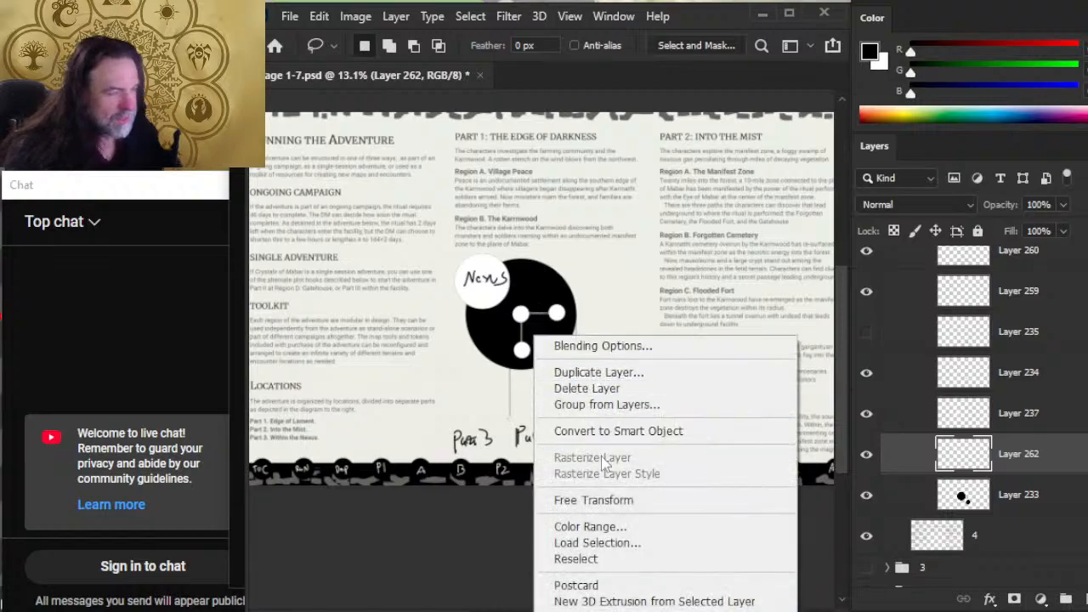
{"action": "left_click", "coordinate": [619, 502]}
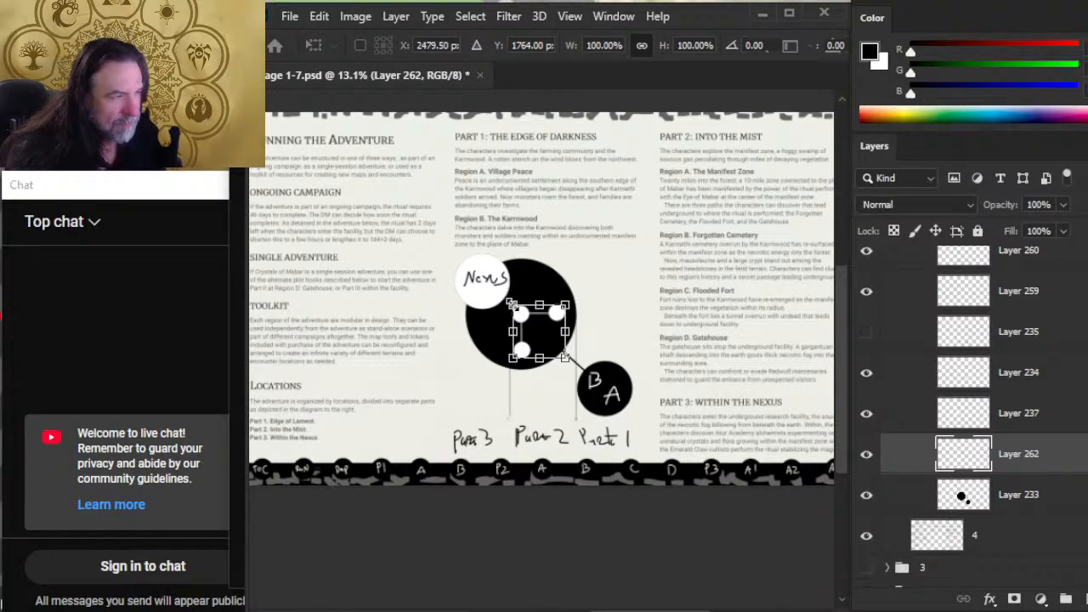
{"action": "left_click_drag", "start_coordinate": [511, 302], "coordinate": [501, 291]}
{"action": "key", "text": "ctrl+z"}
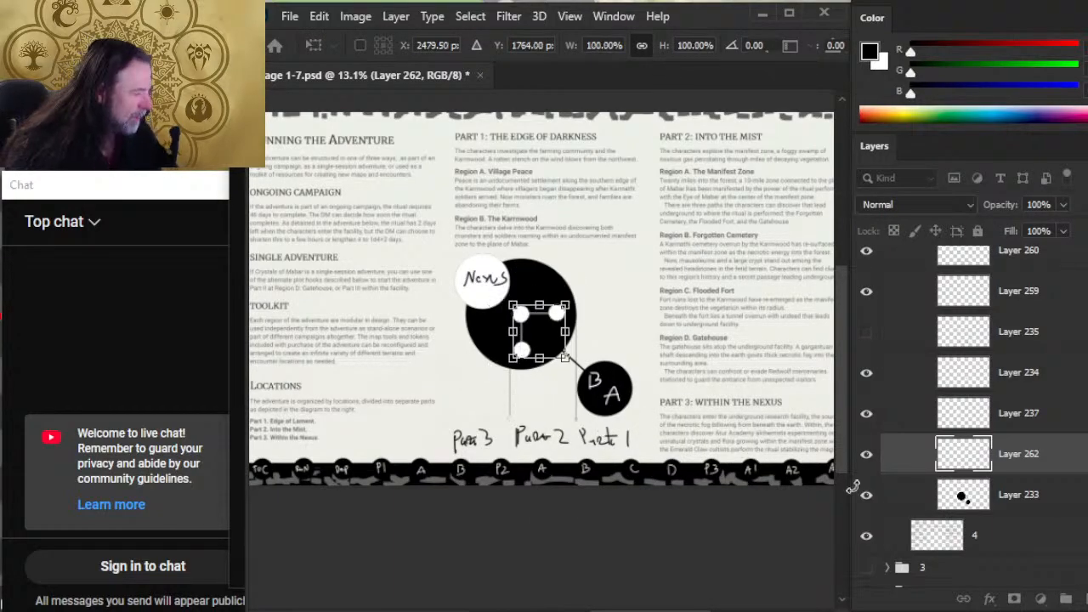
{"action": "left_click", "coordinate": [908, 492]}
Duplicate the layer holding the white nodes and connectors, and hide the original
{"action": "left_click", "coordinate": [916, 459]}
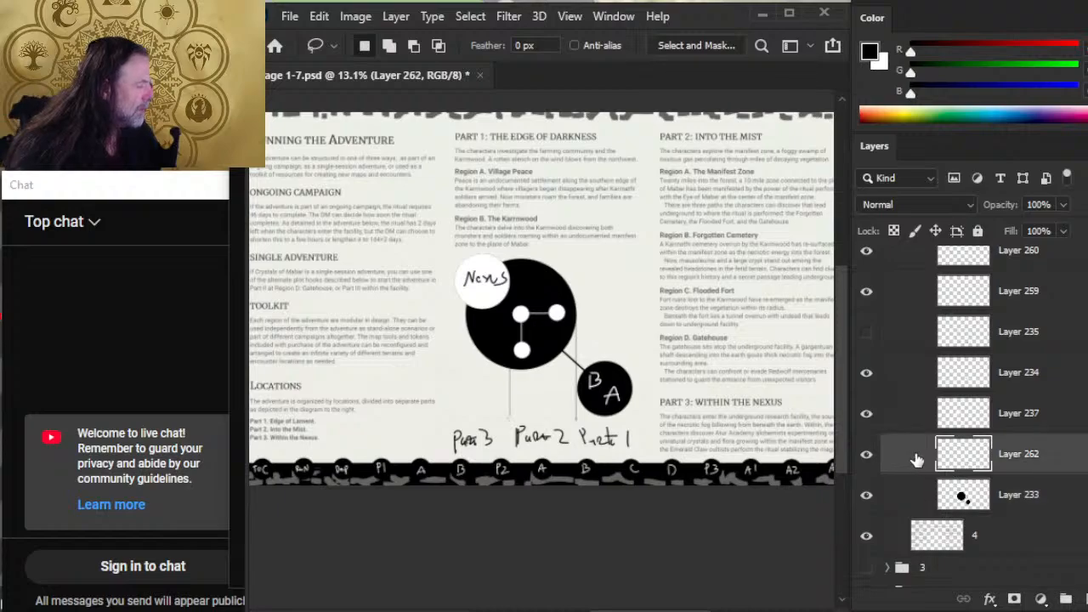
{"action": "right_click", "coordinate": [916, 459]}
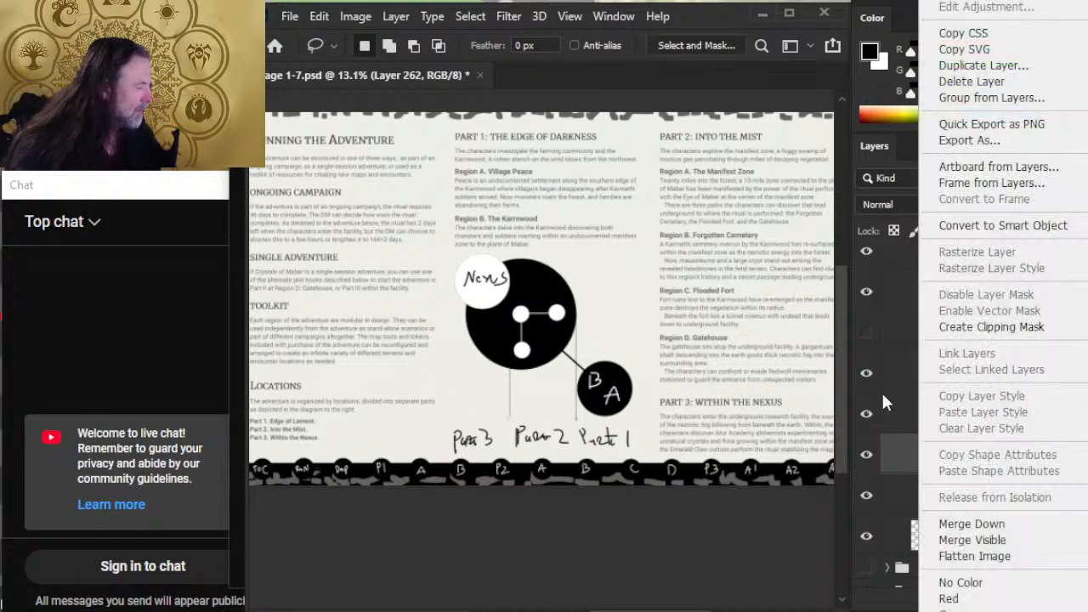
{"action": "left_click", "coordinate": [986, 66]}
{"action": "key", "text": "Return"}
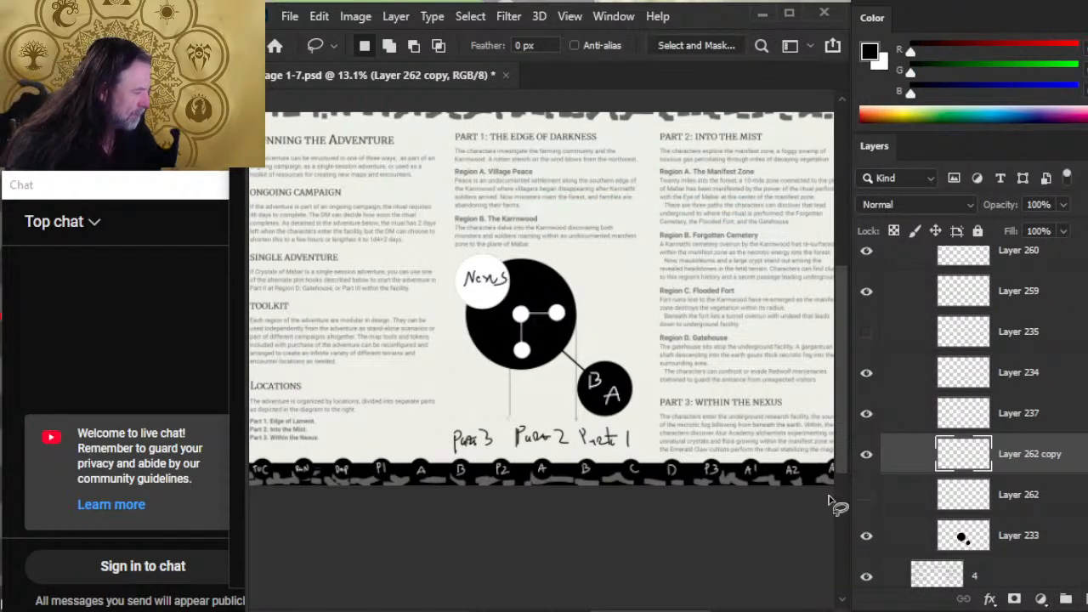
Enlarge the duplicated nodes and connectors toward the Nexus circle with Free Transform
{"action": "right_click", "coordinate": [488, 318]}
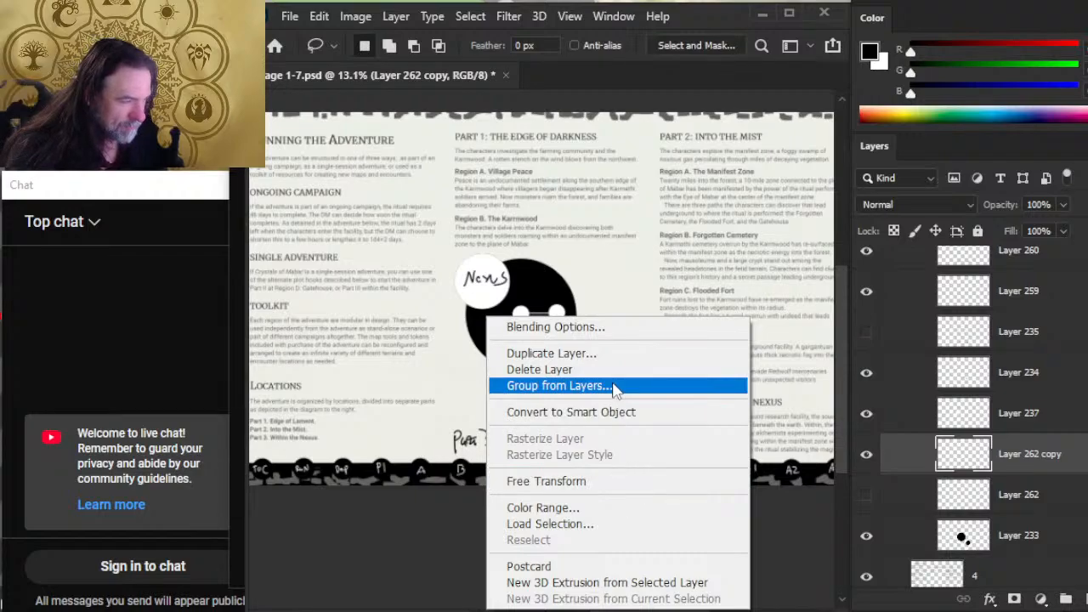
{"action": "left_click", "coordinate": [612, 481]}
{"action": "left_click_drag", "start_coordinate": [512, 305], "coordinate": [488, 290]}
{"action": "key", "text": "Return"}
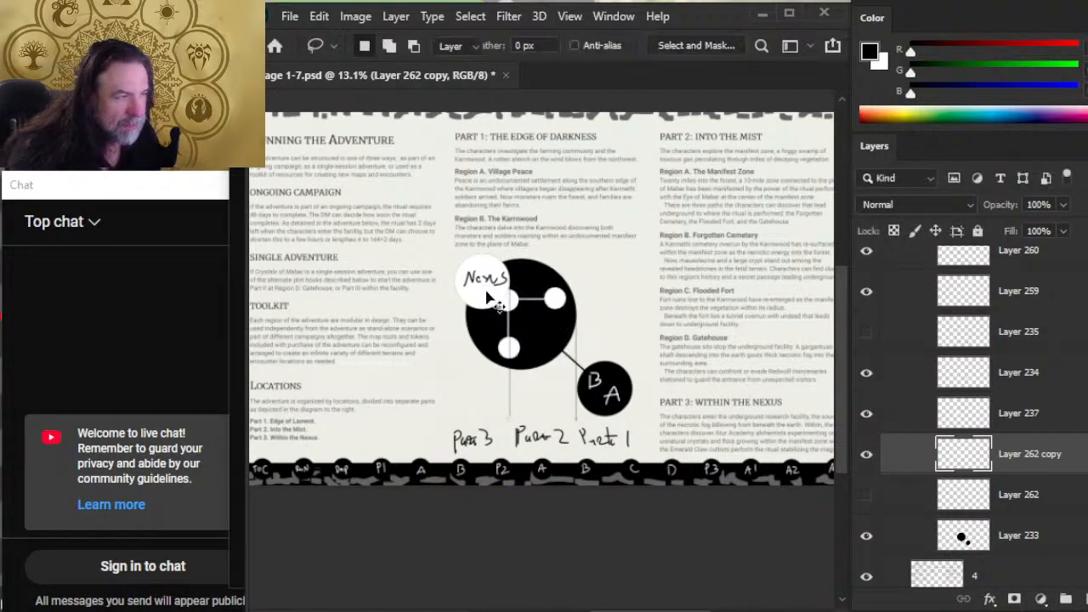
Nudge the enlarged nodes and connectors down and slightly right so the corner node sits against the edge of the Nexus circle
{"action": "key", "text": "v"}
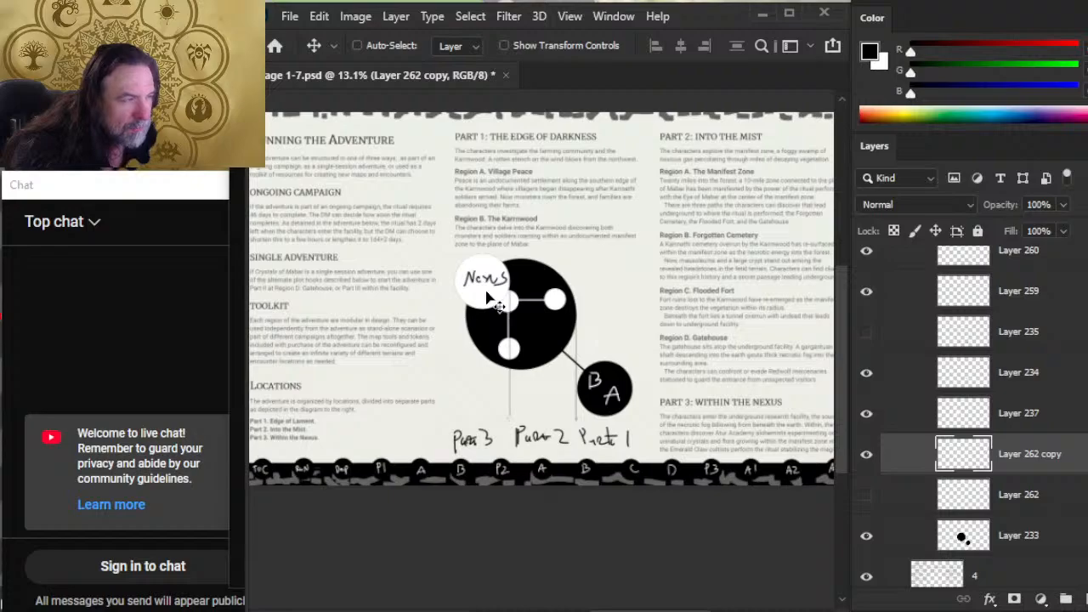
{"action": "key", "text": "shift+Down"}
{"action": "key", "text": "shift+Right"}
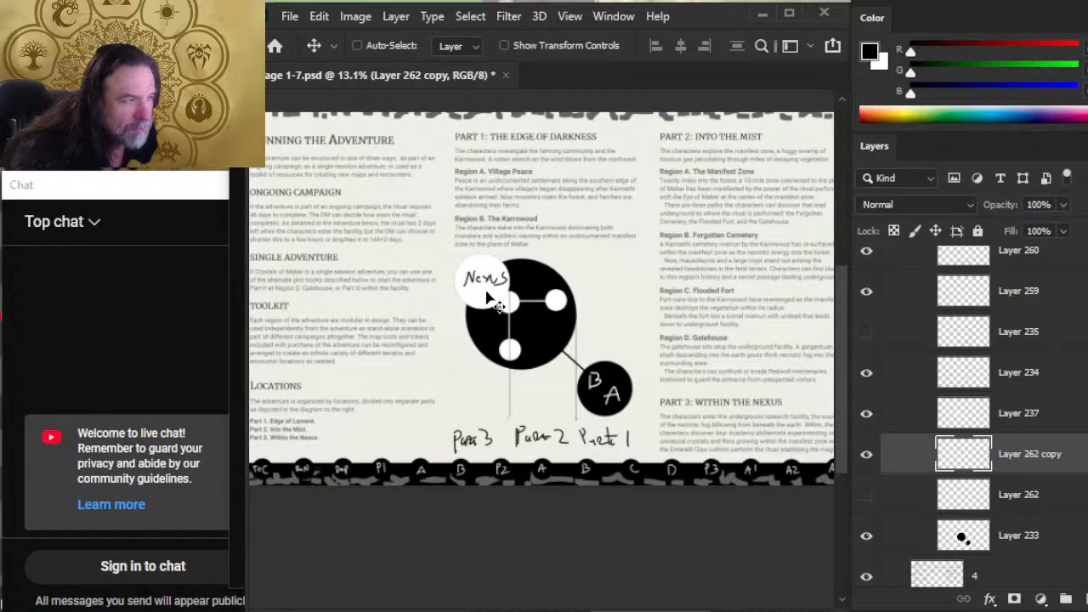
{"action": "key", "text": "shift+Right"}
{"action": "key", "text": "shift+Right"}
{"action": "key", "text": "shift+Left"}
{"action": "key", "text": "shift+Left"}
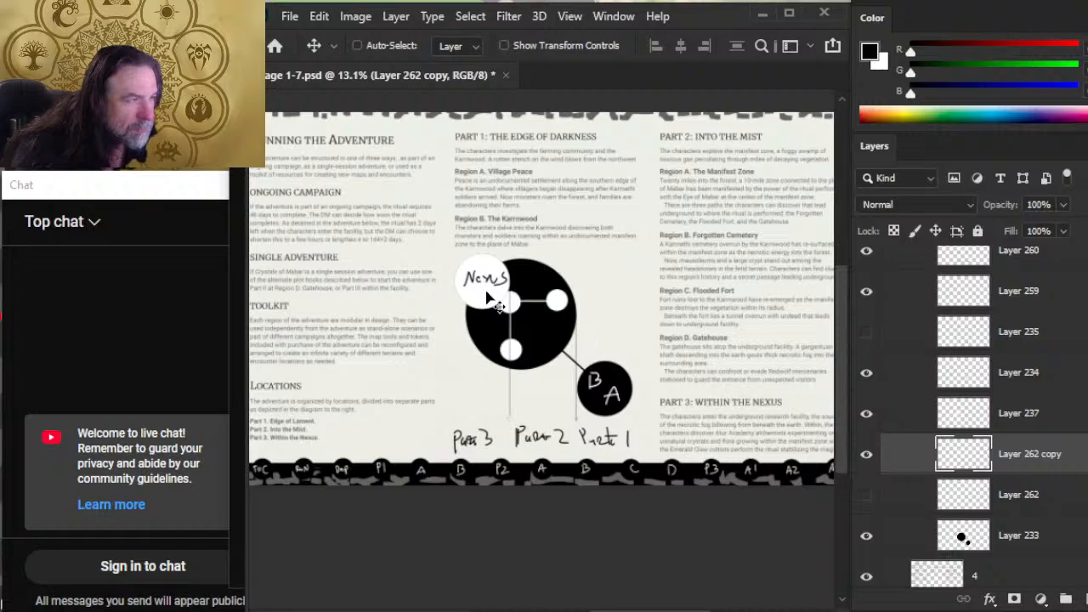
{"action": "key", "text": "shift+Down"}
{"action": "key", "text": "shift+Down"}
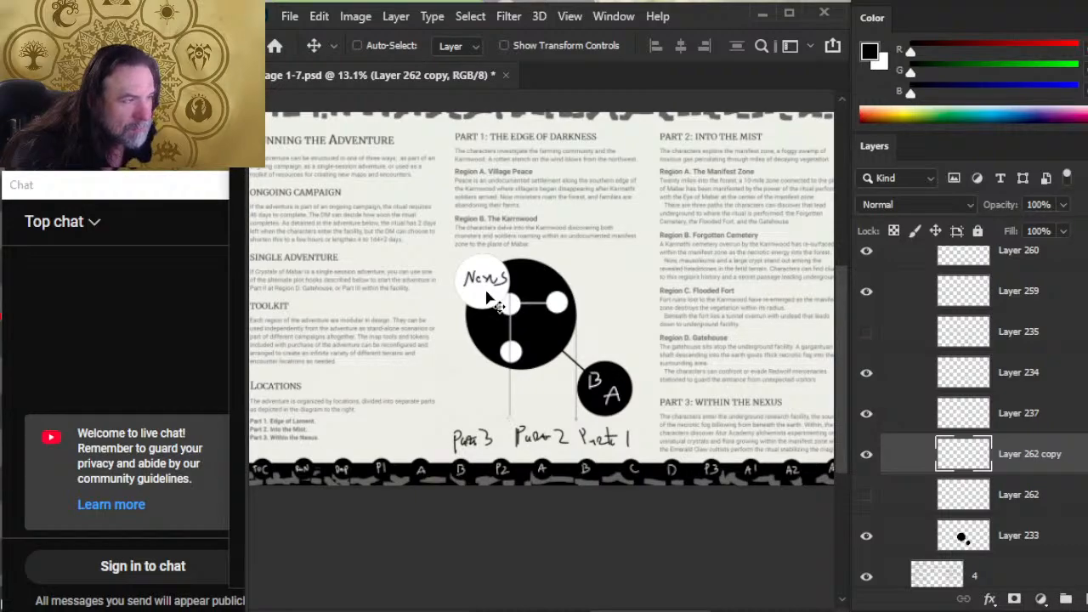
{"action": "key", "text": "shift+Down"}
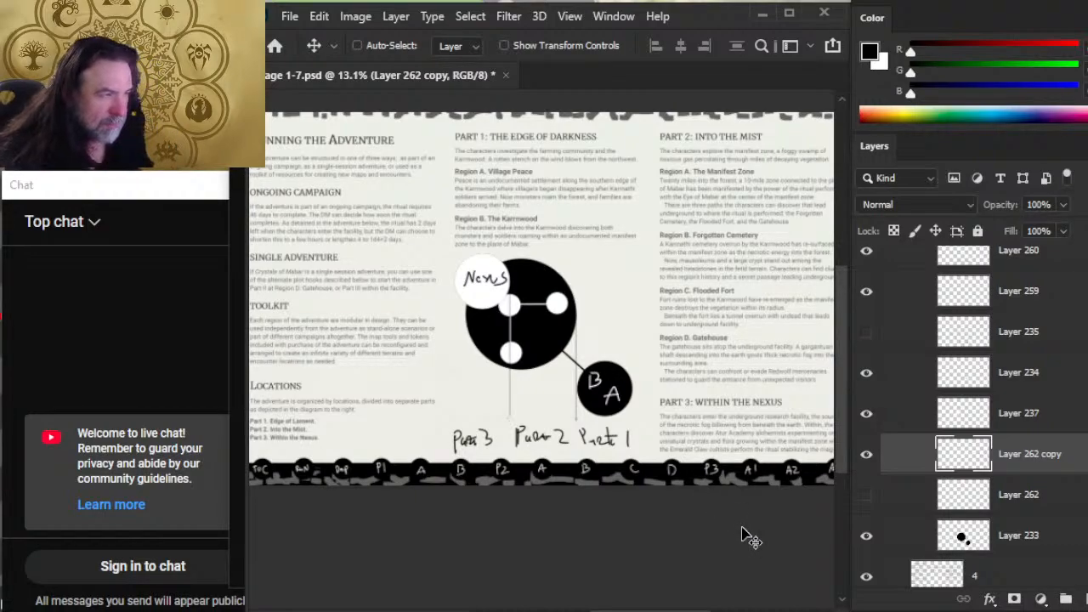
{"action": "key", "text": "shift+Down"}
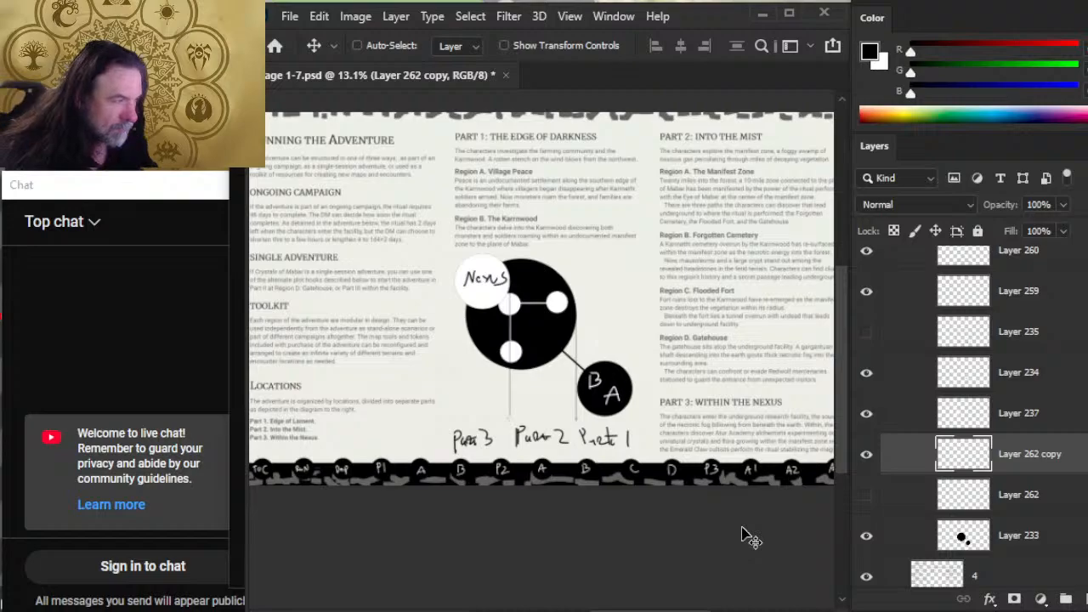
{"action": "key", "text": "shift+Down"}
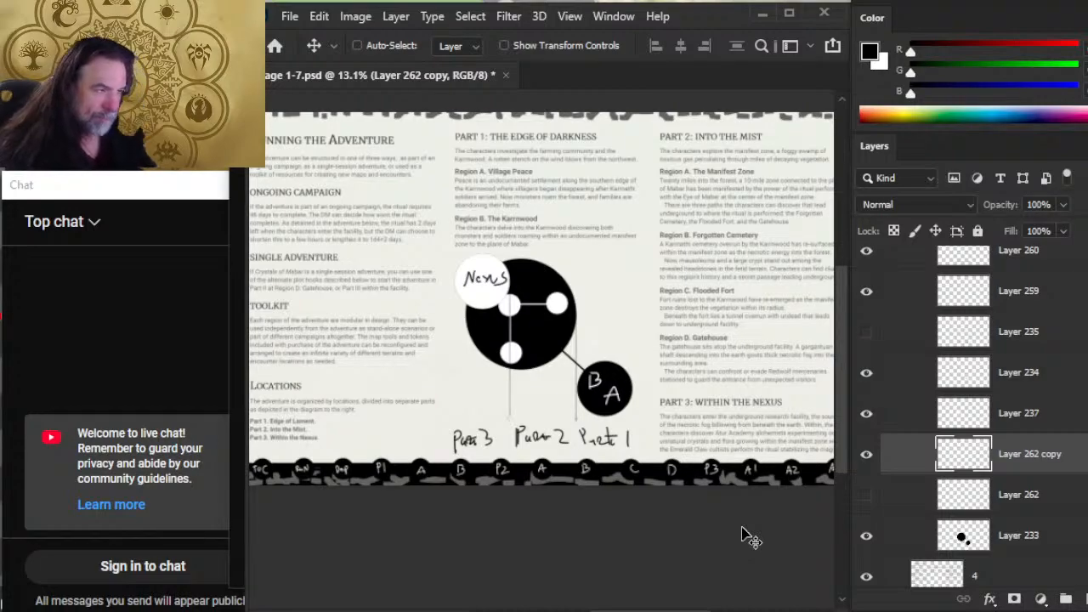
{"action": "key", "text": "shift+Right"}
{"action": "key", "text": "shift+Down"}
{"action": "key", "text": "shift+Right"}
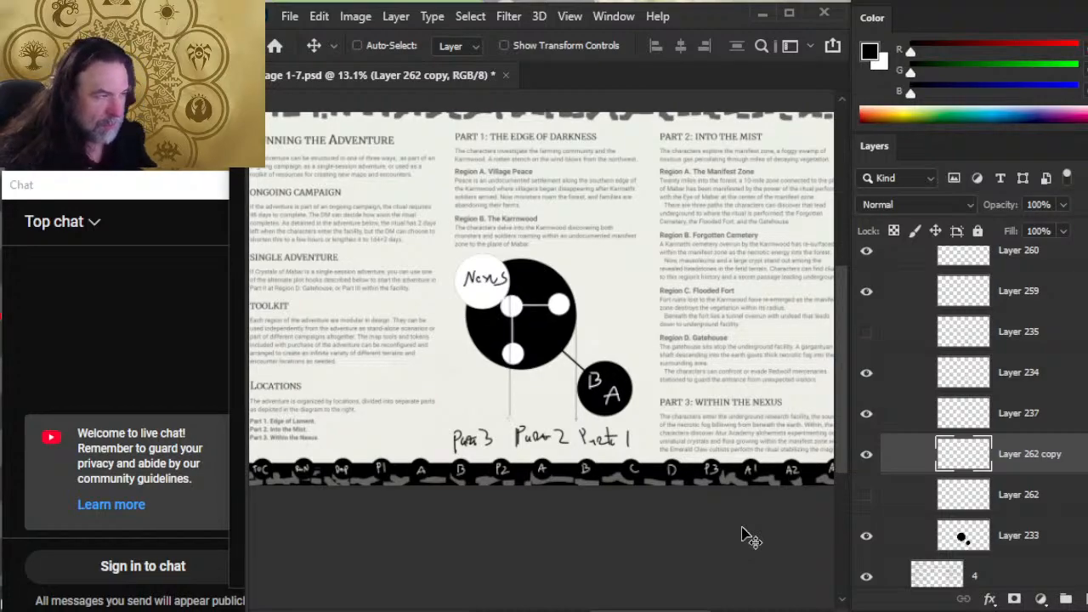
{"action": "key", "text": "shift+Down"}
{"action": "key", "text": "shift+Right"}
{"action": "key", "text": "shift+Left"}
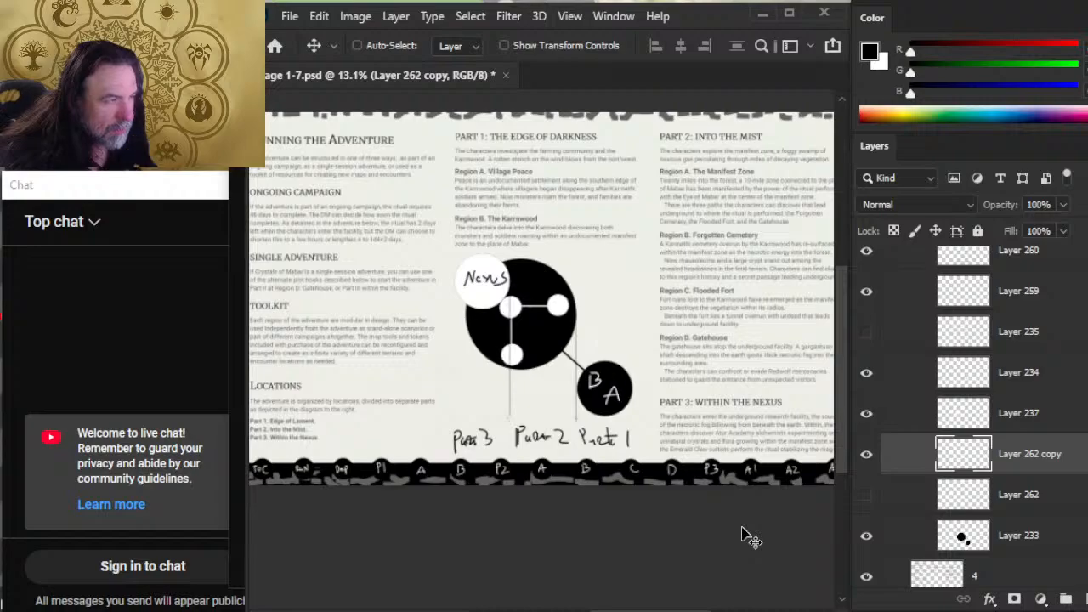
{"action": "key", "text": "shift+Left"}
{"action": "key", "text": "shift+Right"}
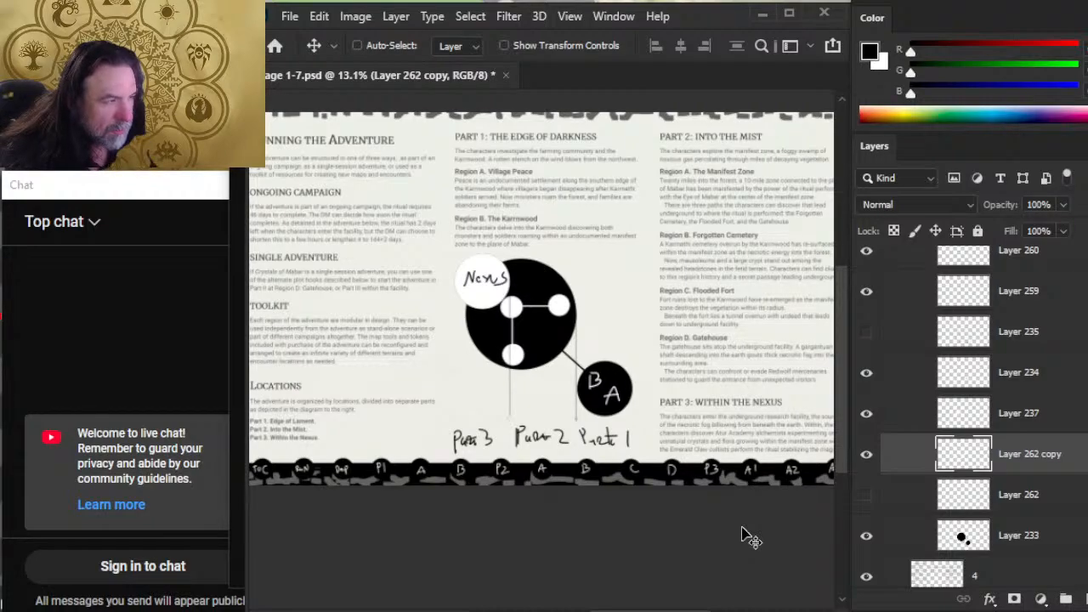
{"action": "key", "text": "shift+Left"}
{"action": "key", "text": "shift+Left"}
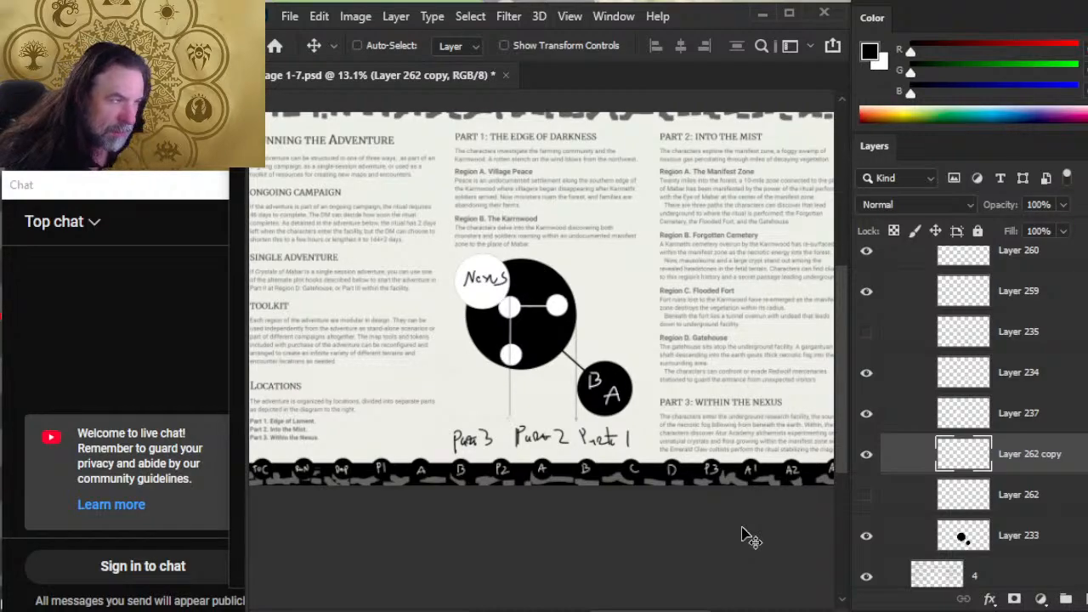
{"action": "key", "text": "shift+Up"}
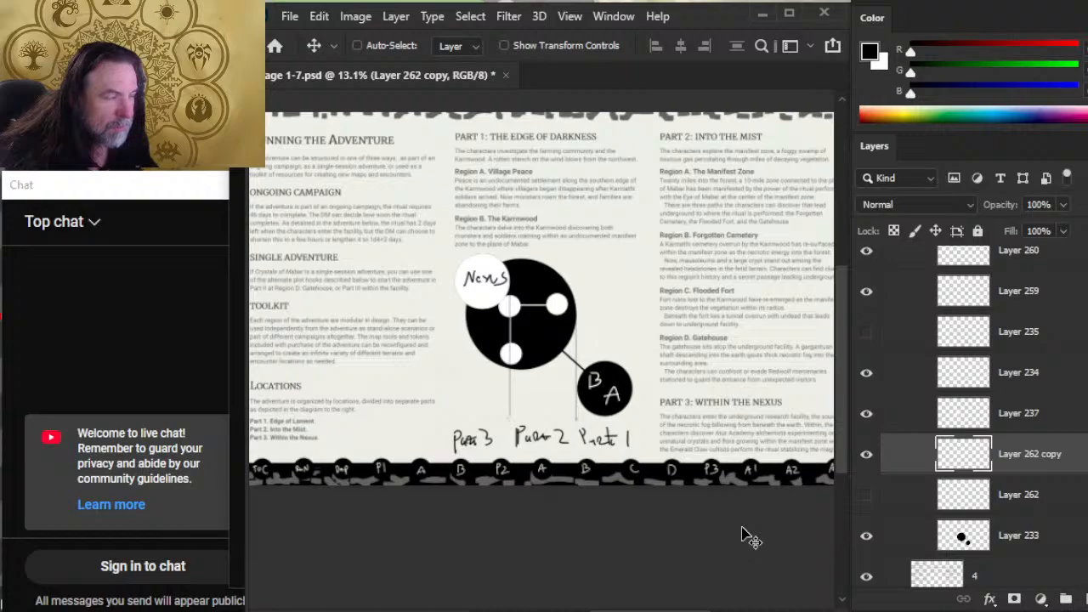
{"action": "key", "text": "shift+Down"}
{"action": "key", "text": "shift+Right"}
{"action": "key", "text": "shift+Right"}
{"action": "key", "text": "shift+Right"}
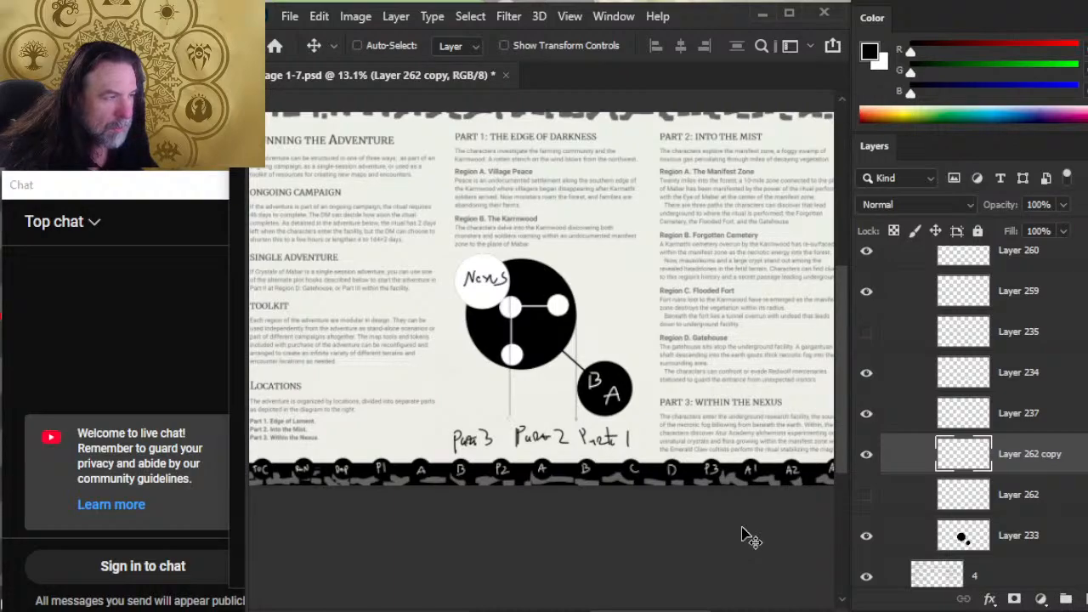
{"action": "key", "text": "shift+Right"}
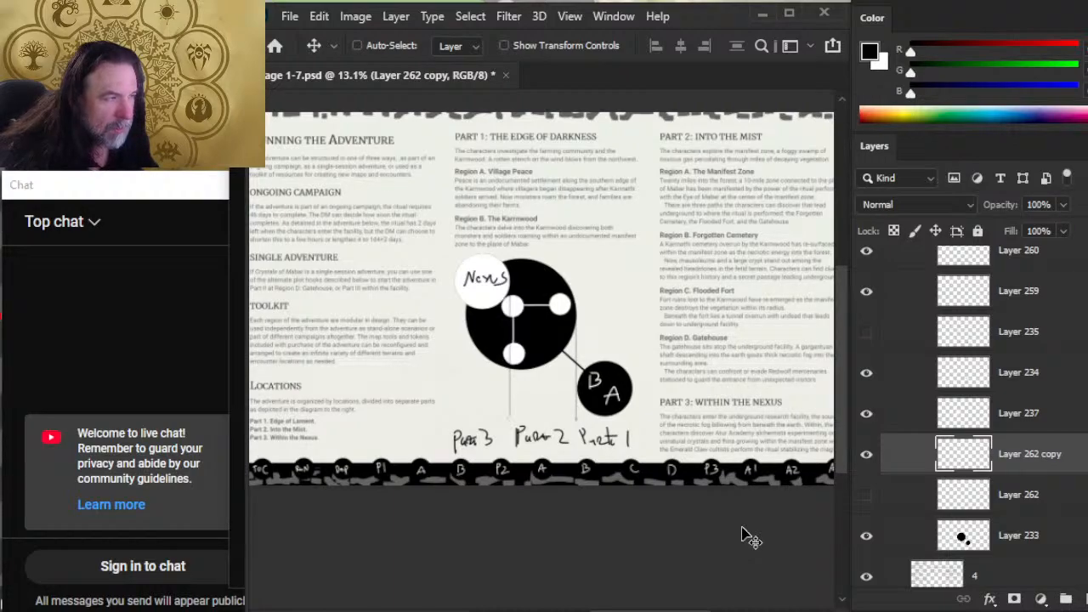
{"action": "key", "text": "shift+Up"}
{"action": "key", "text": "shift+Left"}
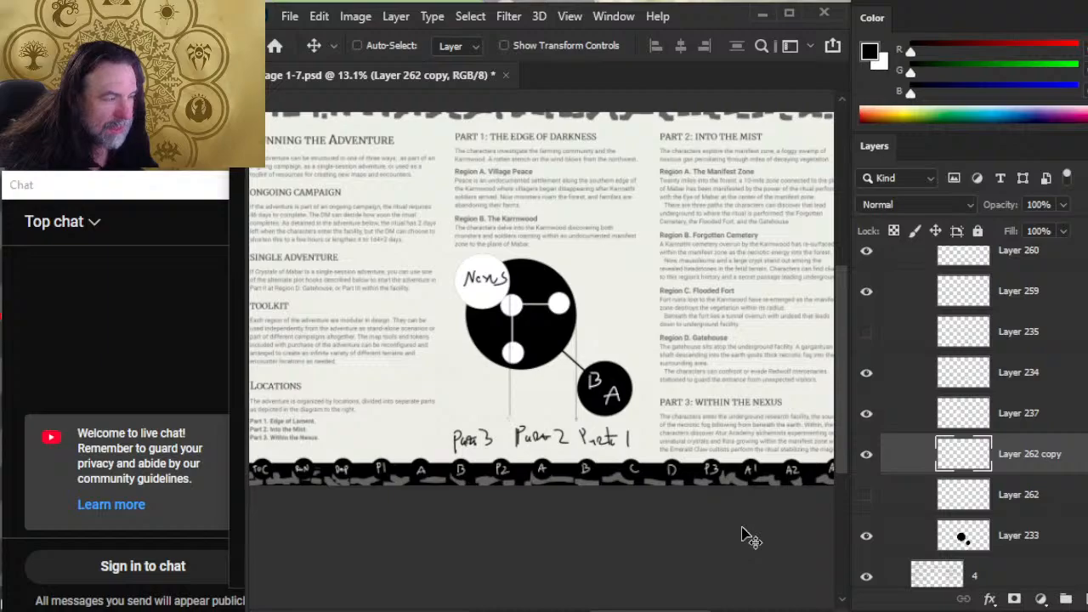
{"action": "key", "text": "shift+Down"}
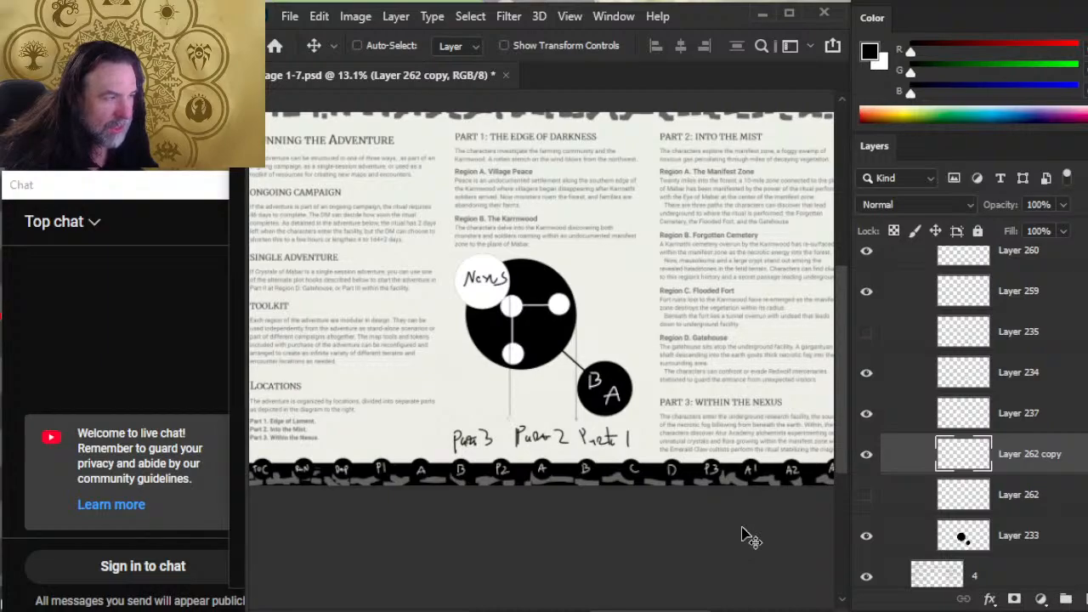
{"action": "key", "text": "shift+Right"}
{"action": "key", "text": "shift+Left"}
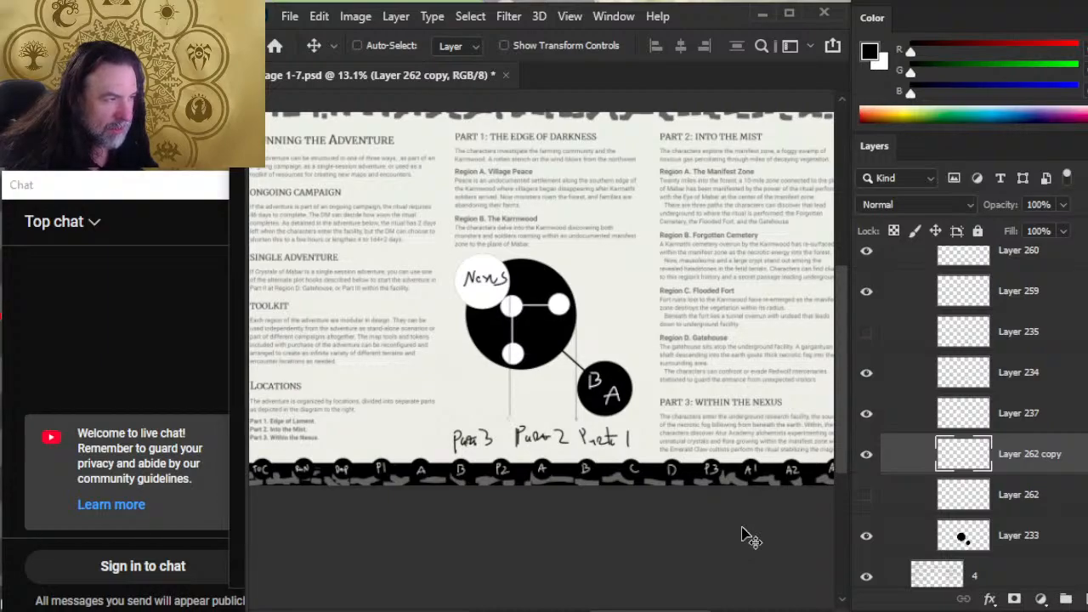
Lasso the right-hand white node in the large black circle and nudge it left along its connector
{"action": "key", "text": "l"}
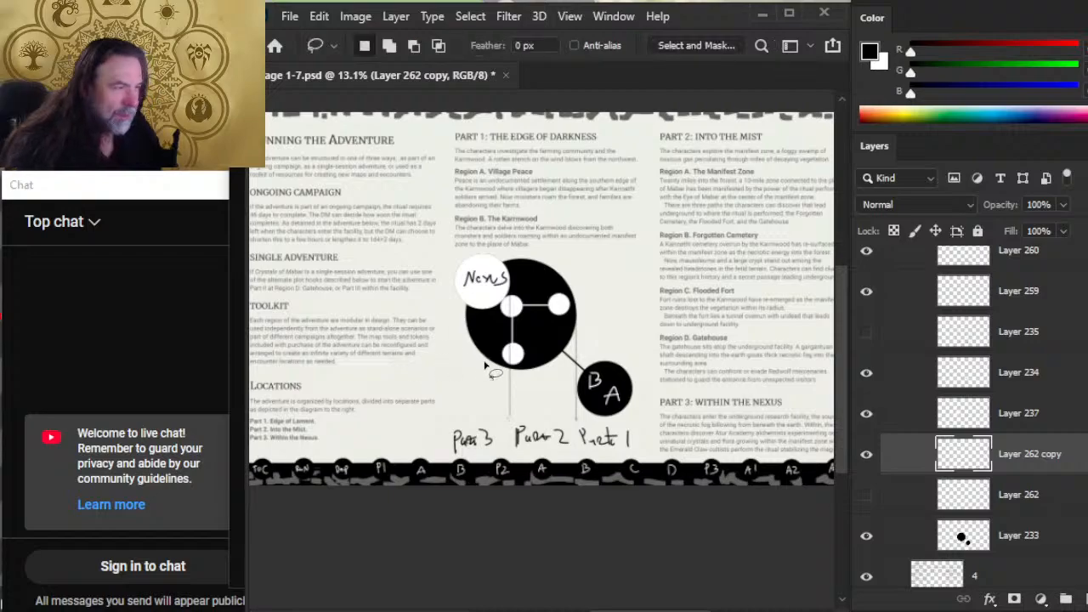
{"action": "left_click_drag", "start_coordinate": [538, 272], "coordinate": [538, 272]}
{"action": "key", "text": "v"}
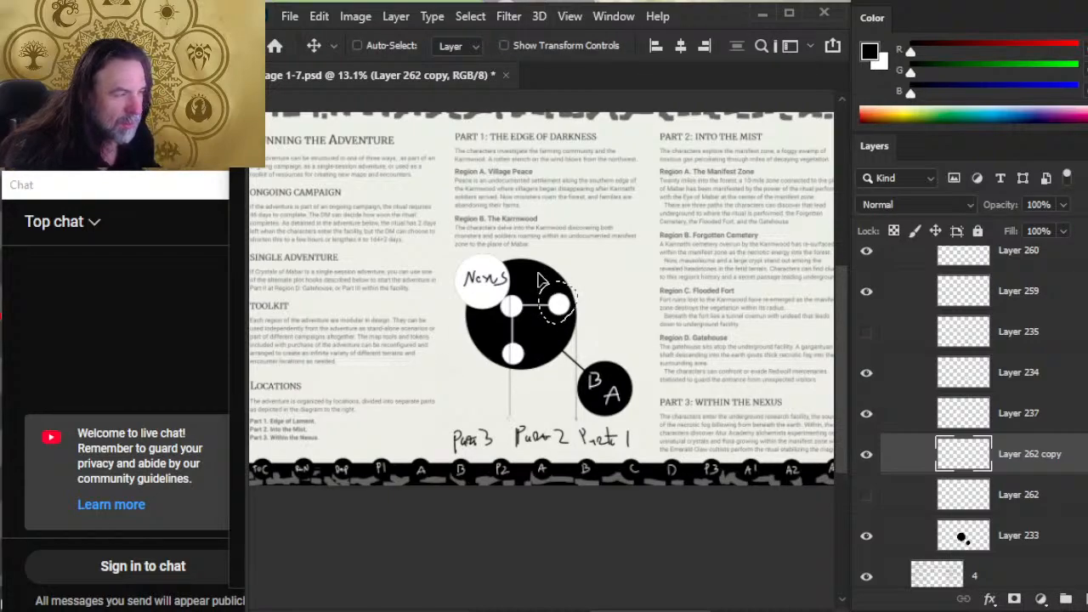
{"action": "key", "text": "shift+Left"}
{"action": "key", "text": "shift+Left"}
{"action": "key", "text": "shift+Left"}
Lasso the lowest white node in the large black circle and nudge it upward along its connector
{"action": "key", "text": "l"}
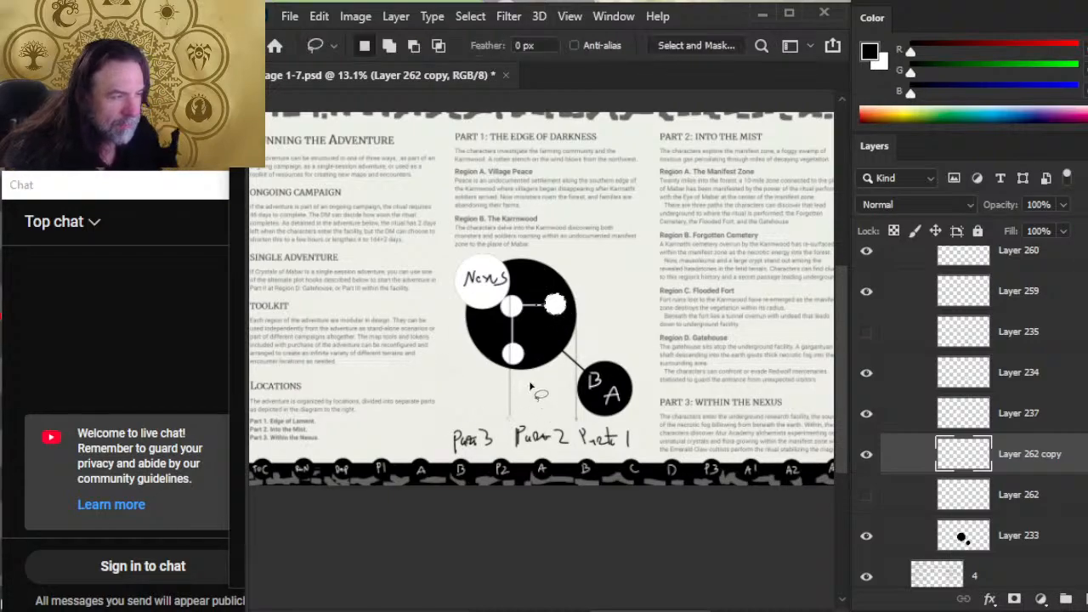
{"action": "mouse_move", "coordinate": [532, 330]}
{"action": "left_mouse_down"}
{"action": "mouse_move", "coordinate": [503, 333]}
{"action": "mouse_move", "coordinate": [529, 352]}
{"action": "left_mouse_up"}
{"action": "key", "text": "v"}
{"action": "key", "text": "shift+Up"}
{"action": "key", "text": "shift+Up"}
{"action": "key", "text": "shift+Up"}
{"action": "key", "text": "shift+Up"}
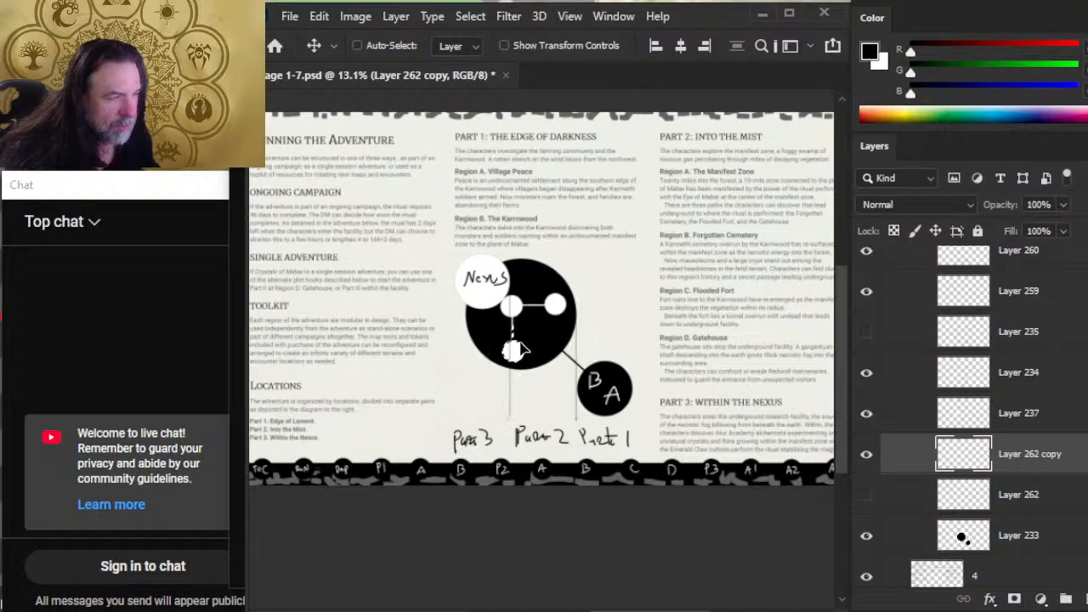
Clear the lasso selection and nudge all the white nodes and connectors slightly right within the large black circle
{"action": "key", "text": "l"}
{"action": "key", "text": "ctrl+d"}
{"action": "key", "text": "v"}
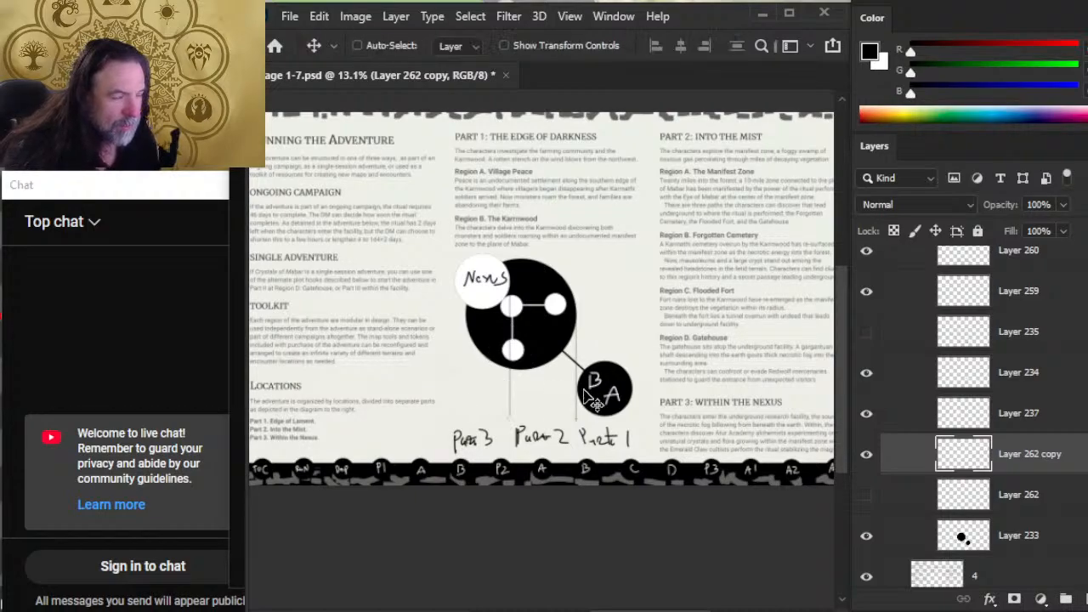
{"action": "key", "text": "shift+Right"}
{"action": "key", "text": "shift+Right"}
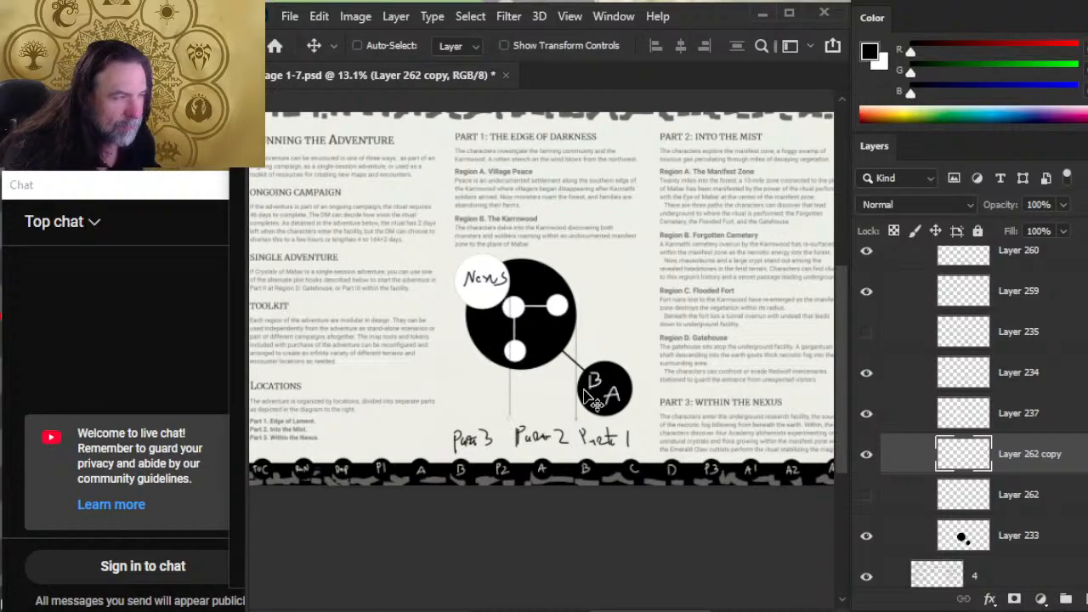
{"action": "key", "text": "shift+Down"}
{"action": "key", "text": "shift+Up"}
{"action": "key", "text": "shift+Up"}
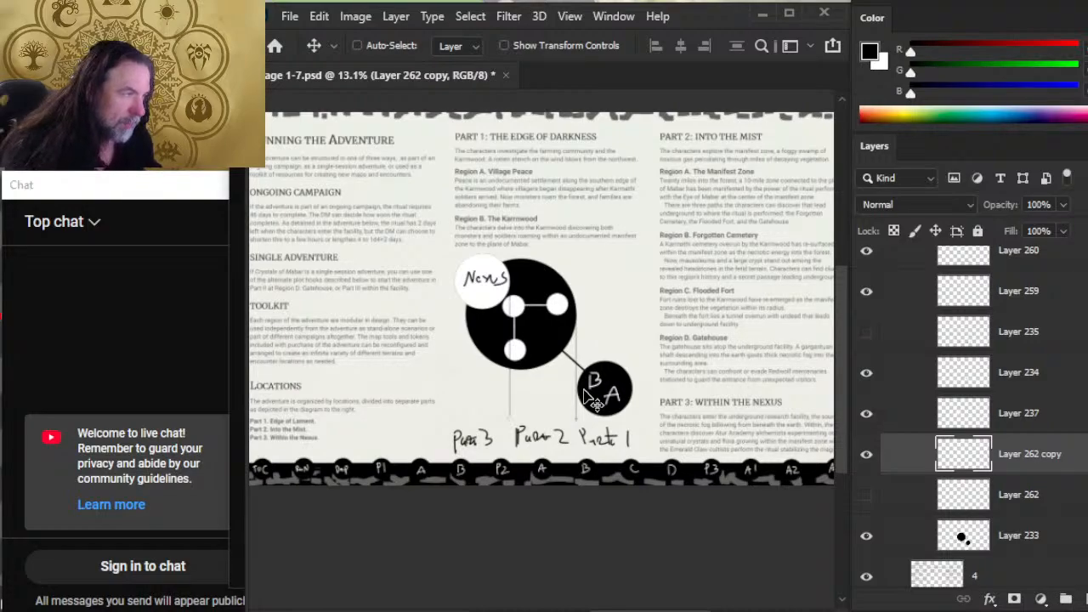
{"action": "key", "text": "shift+Up"}
{"action": "key", "text": "shift+Right"}
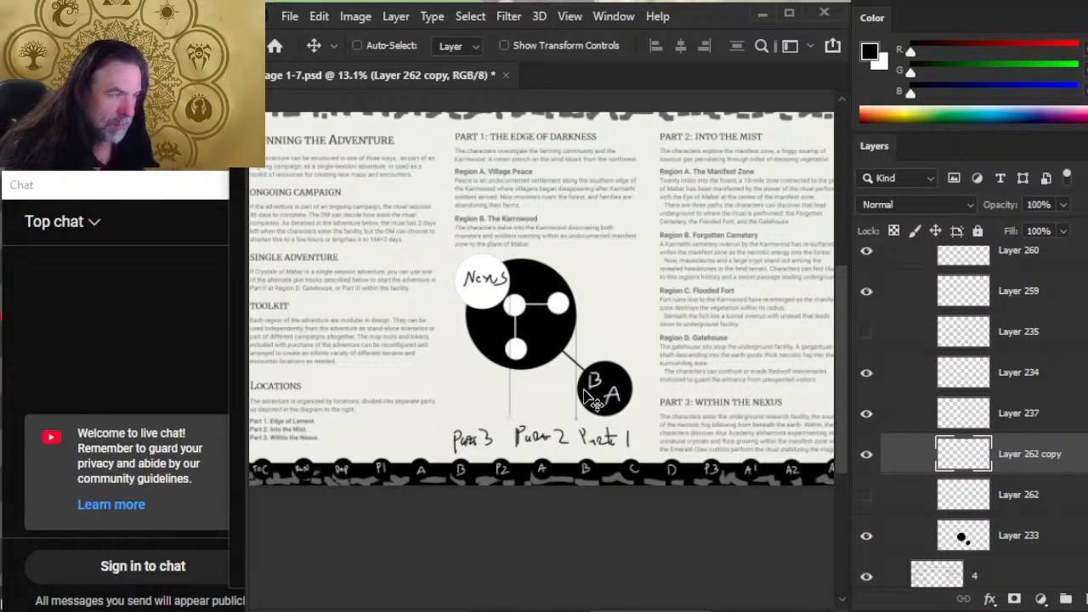
{"action": "key", "text": "shift+Down"}
{"action": "key", "text": "shift+Down"}
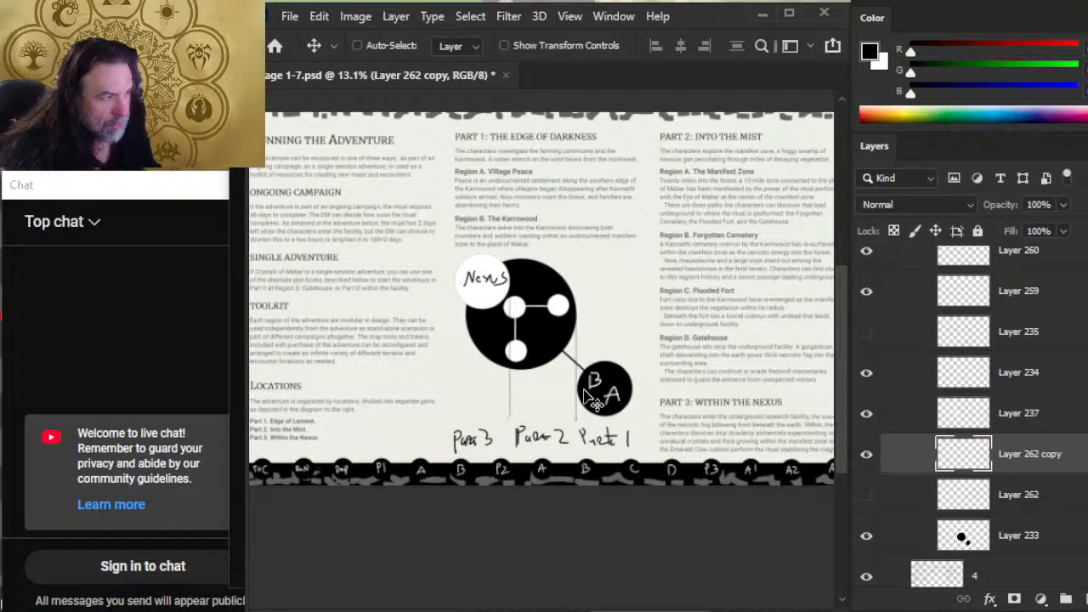
{"action": "key", "text": "shift+Up"}
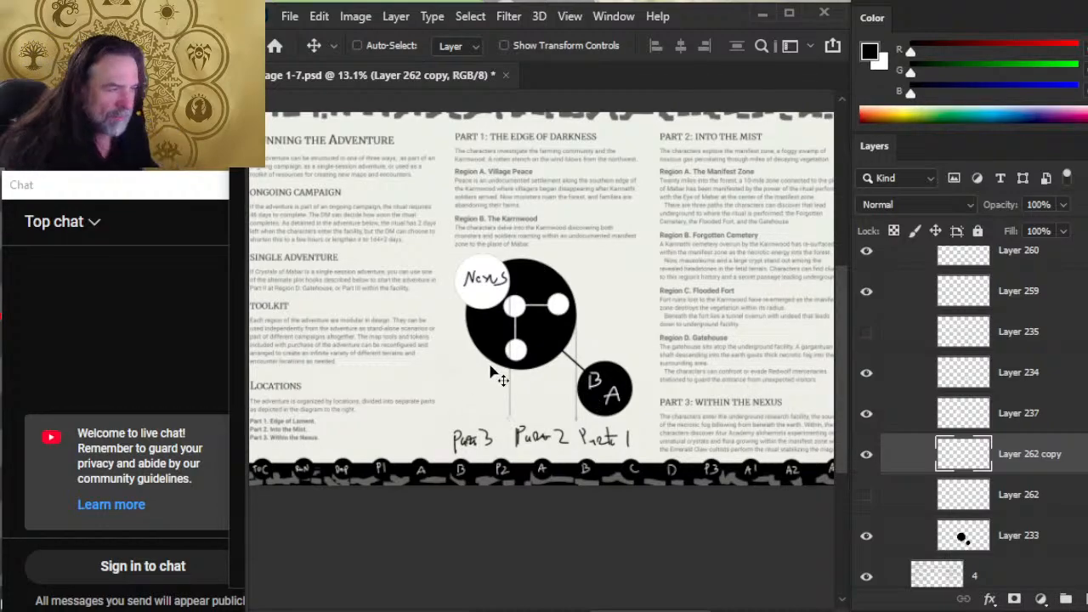
Nudge the white nodes and connectors further right and down so the corner node stands clear of the Nexus circle
{"action": "key", "text": "shift+Right"}
{"action": "key", "text": "shift+Right"}
{"action": "key", "text": "shift+Right"}
{"action": "key", "text": "shift+Right"}
{"action": "key", "text": "shift+Down"}
{"action": "key", "text": "shift+Down"}
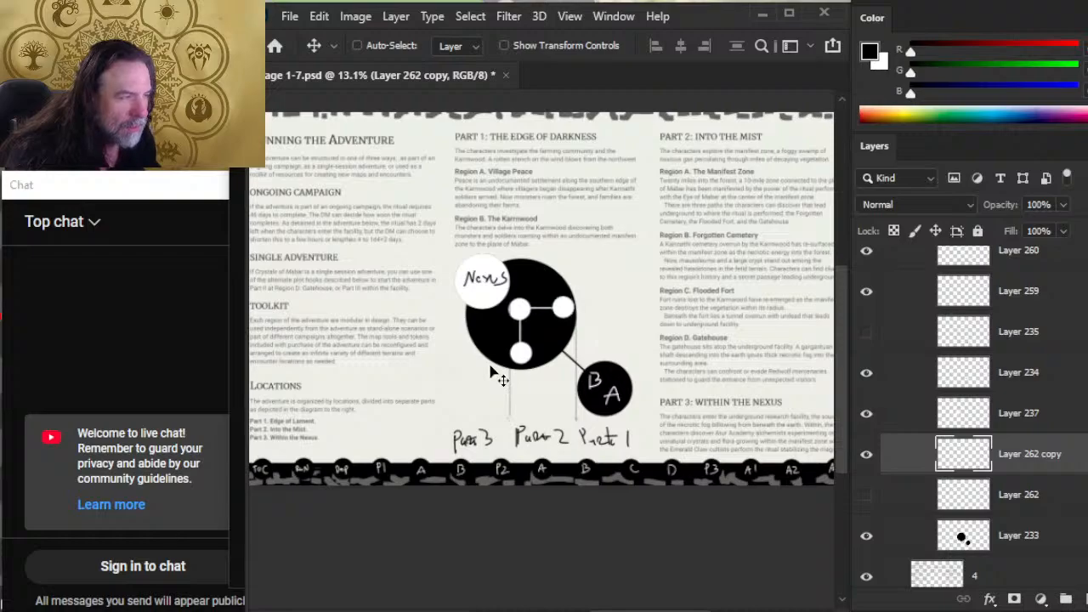
{"action": "key", "text": "shift+Down"}
{"action": "key", "text": "shift+Down"}
{"action": "key", "text": "shift+Down"}
{"action": "key", "text": "shift+Up"}
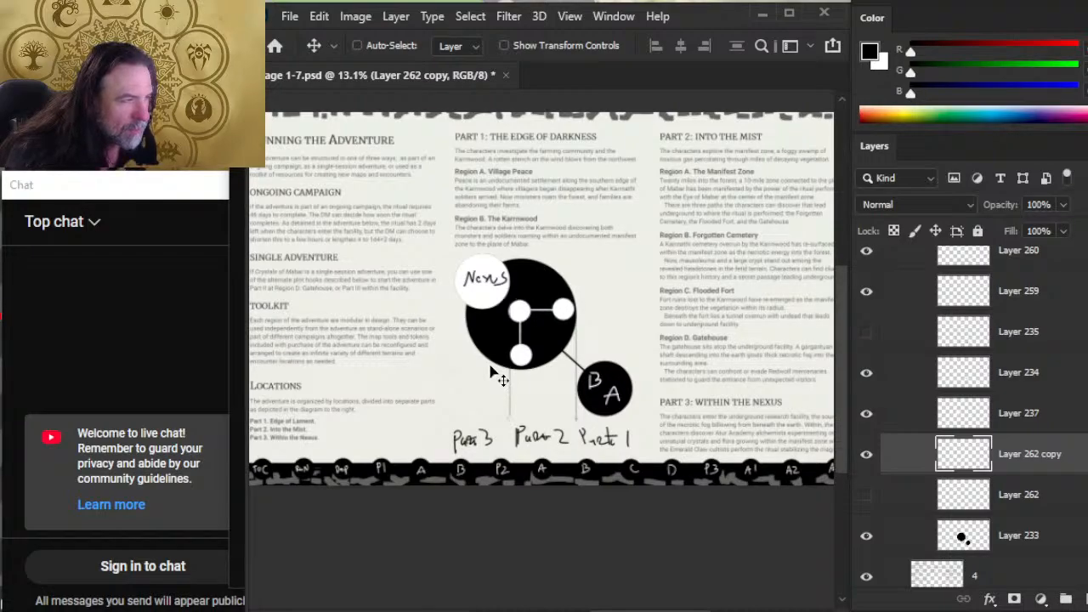
{"action": "key", "text": "shift+Up"}
{"action": "key", "text": "shift+Up"}
{"action": "key", "text": "shift+Up"}
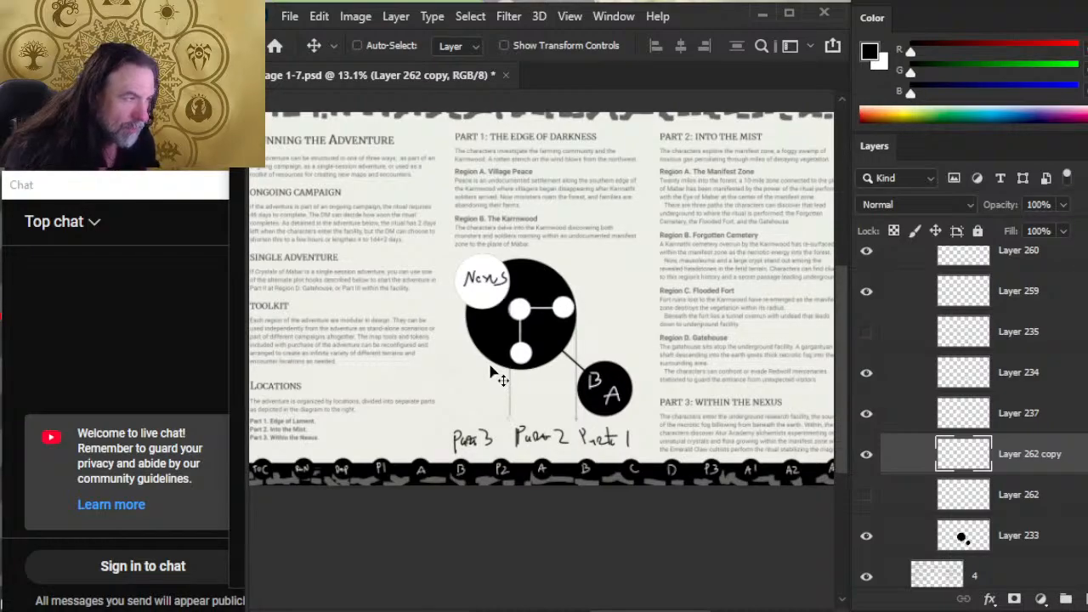
{"action": "key", "text": "shift+Down"}
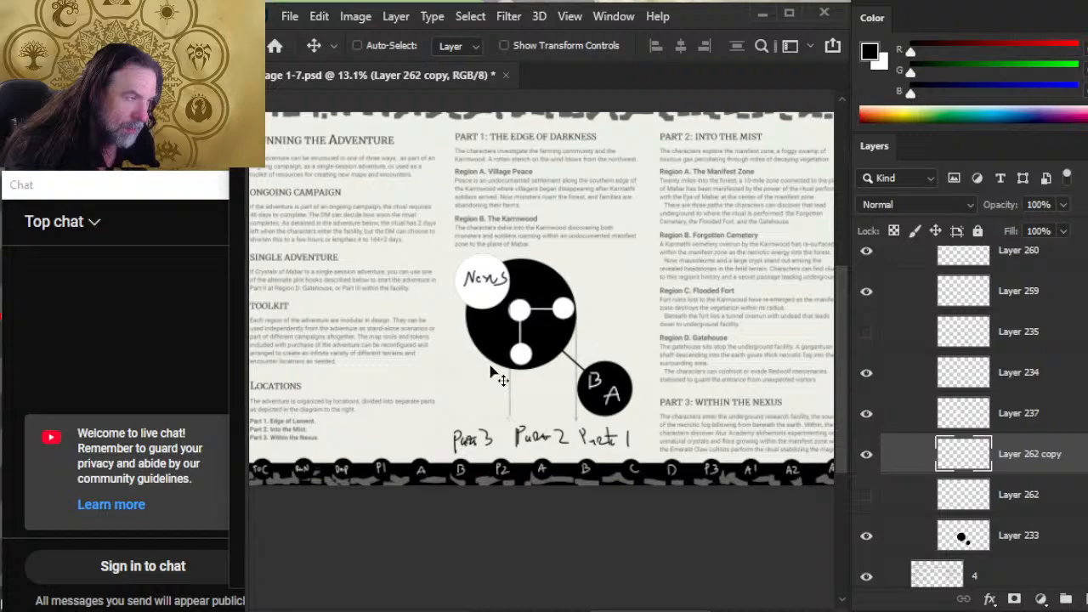
{"action": "key", "text": "shift+Down"}
{"action": "key", "text": "shift+Down"}
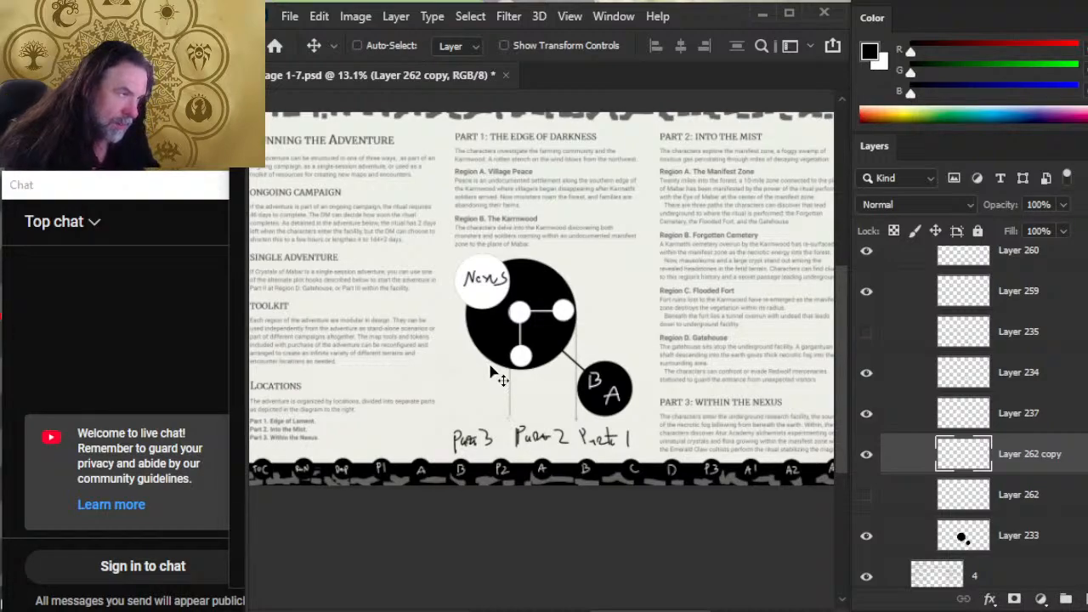
{"action": "key", "text": "shift+Down"}
{"action": "key", "text": "shift+Down"}
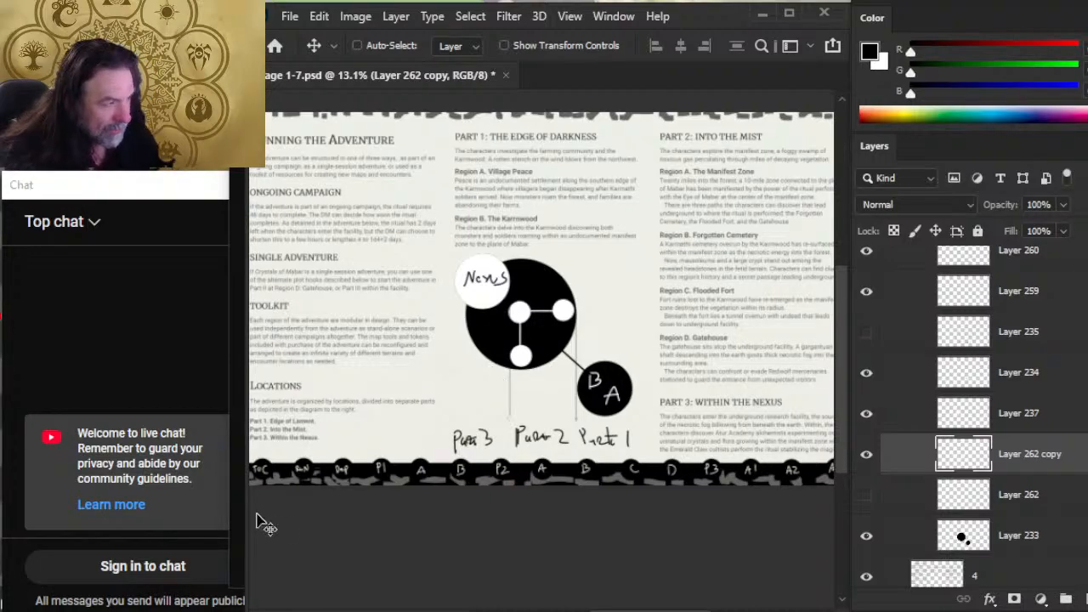
{"action": "key", "text": "shift+Down"}
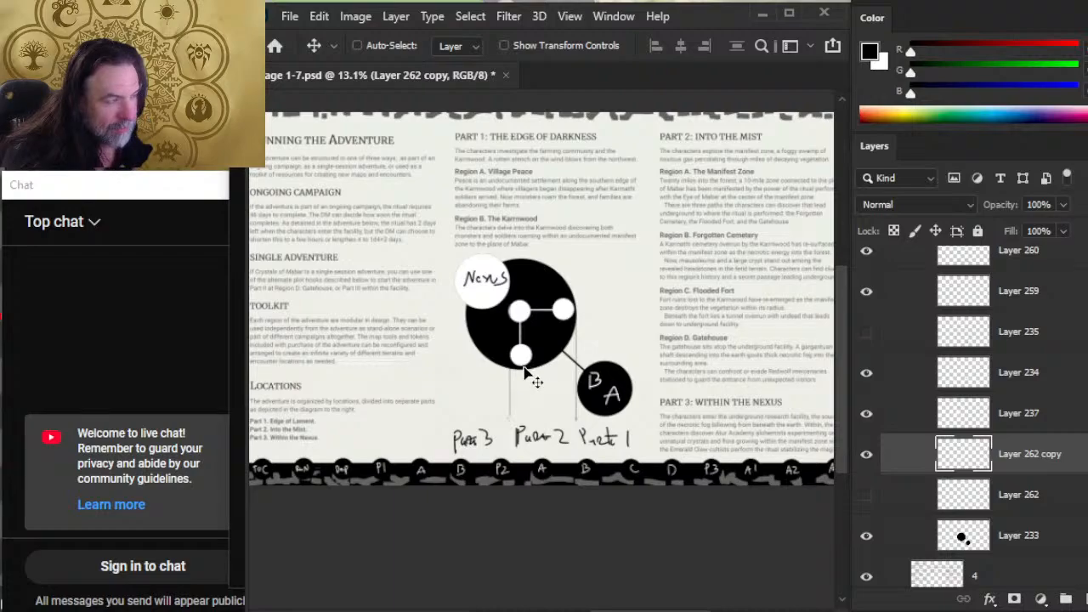
Add a new layer directly above Layer 234 and check what Layer 259 contains by toggling its visibility
{"action": "left_click", "coordinate": [904, 378]}
{"action": "left_click", "coordinate": [1066, 600]}
{"action": "left_click", "coordinate": [868, 292]}
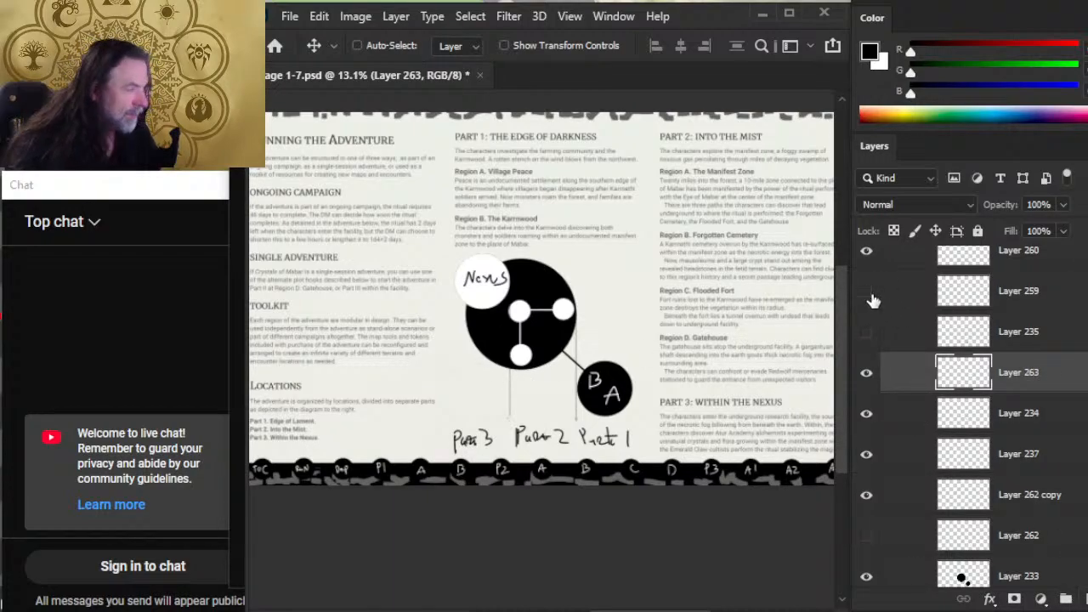
{"action": "left_click", "coordinate": [871, 294]}
Set up the Brush tool with white as the foreground colour and a size of 10
{"action": "key", "text": "b"}
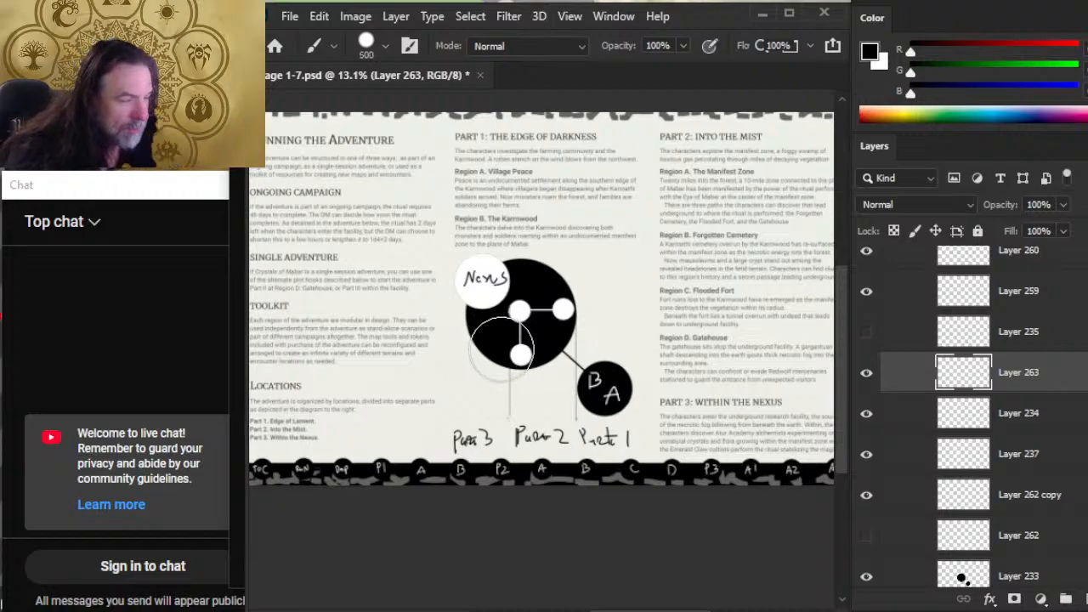
{"action": "key", "text": "bracketleft"}
{"action": "key", "text": "bracketleft"}
{"action": "key", "text": "bracketleft"}
{"action": "key", "text": "bracketleft"}
{"action": "key", "text": "bracketleft"}
{"action": "key", "text": "bracketleft"}
{"action": "key", "text": "bracketleft"}
{"action": "key", "text": "bracketleft"}
{"action": "key", "text": "bracketleft"}
{"action": "key", "text": "bracketleft"}
{"action": "key", "text": "bracketleft"}
{"action": "key", "text": "bracketleft"}
{"action": "key", "text": "x"}
{"action": "key", "text": "w"}
{"action": "key", "text": "b"}
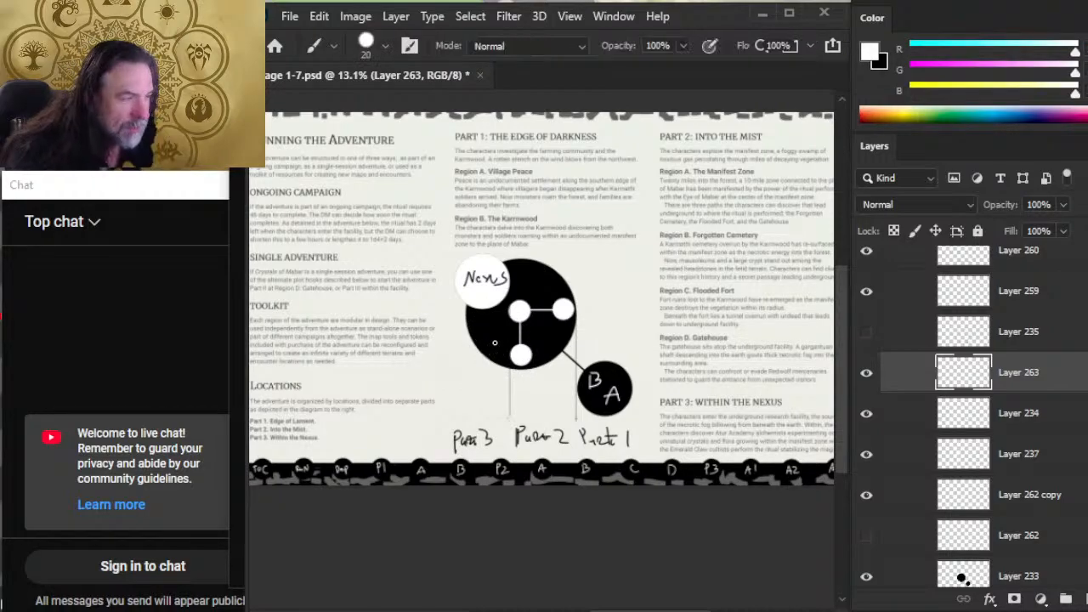
{"action": "key", "text": "bracketleft"}
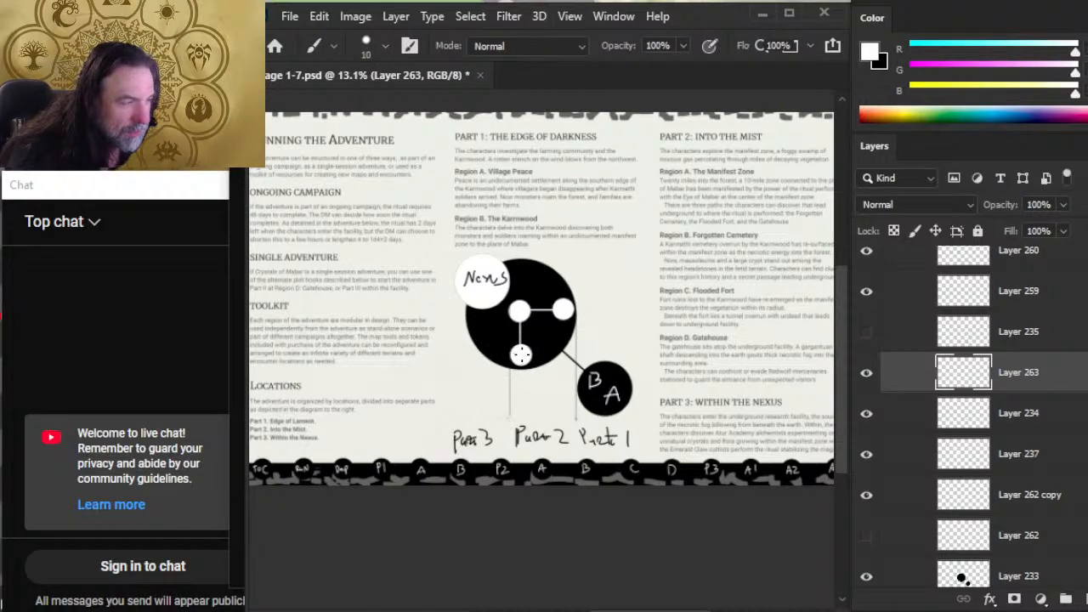
Try straight white connectors from the Nexus circle to the lowest and right-hand nodes, and undo both lines
{"action": "left_click", "coordinate": [484, 284], "text": "shift"}
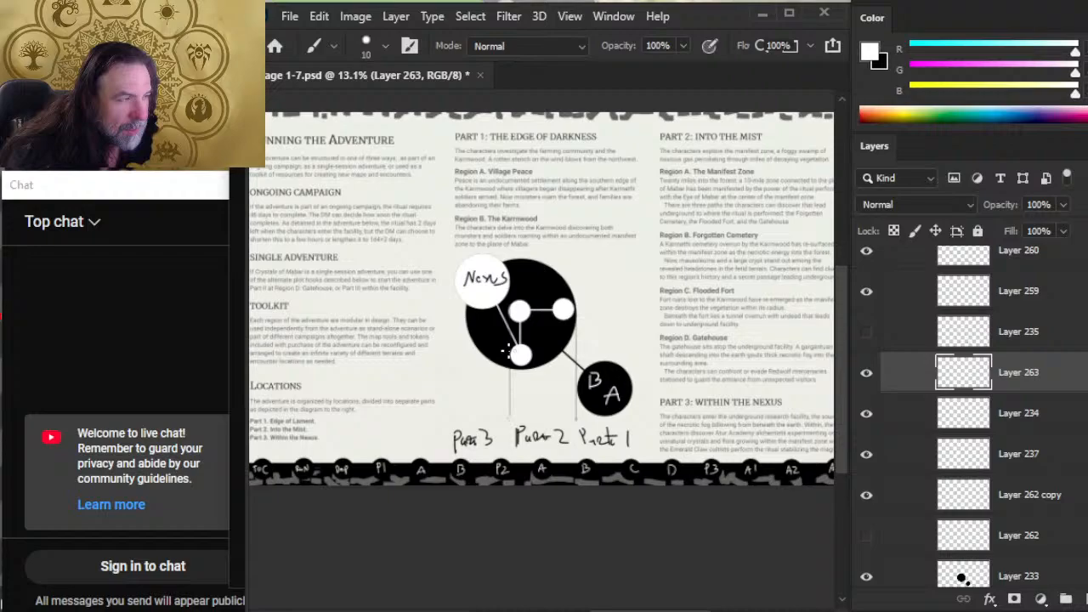
{"action": "left_click", "coordinate": [562, 308], "text": "shift"}
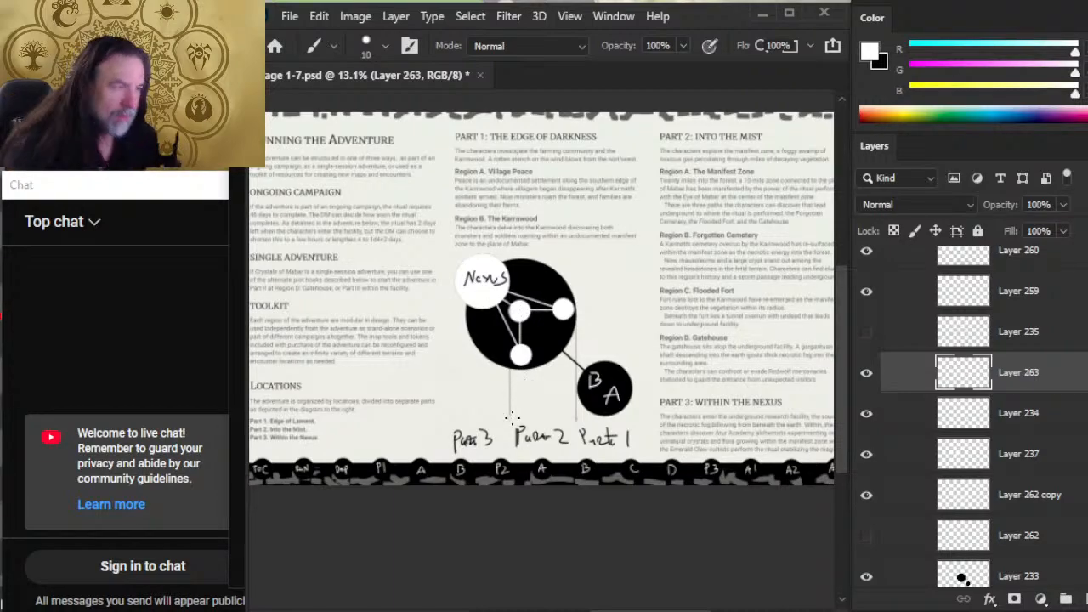
{"action": "key", "text": "ctrl+z"}
{"action": "key", "text": "ctrl+z"}
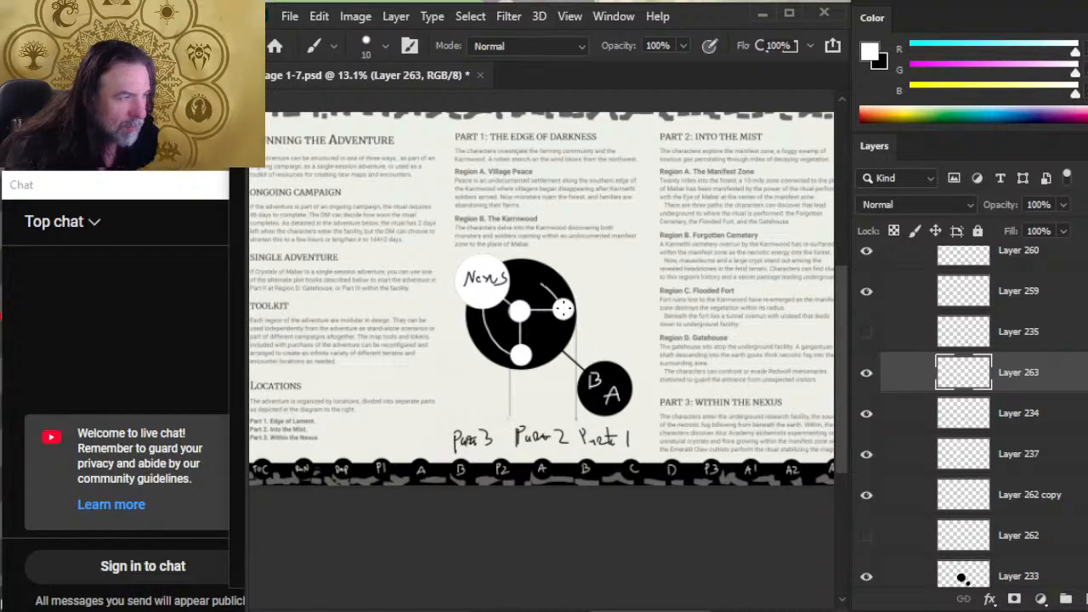
Lasso the curved connector between the Nexus circle and the lowest node and copy it to a new layer
{"action": "key", "text": "v"}
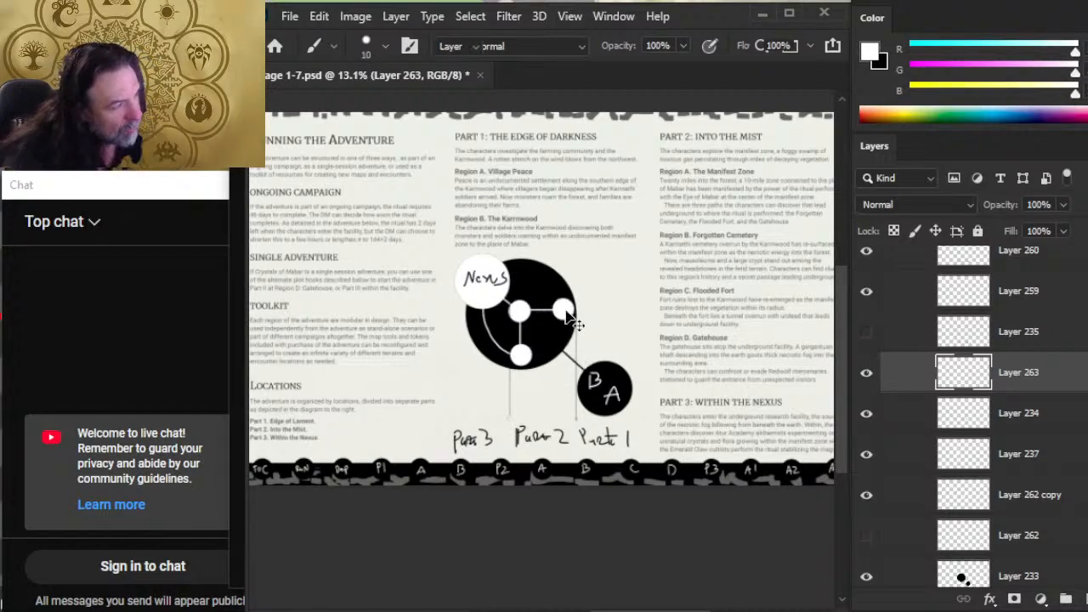
{"action": "key", "text": "b"}
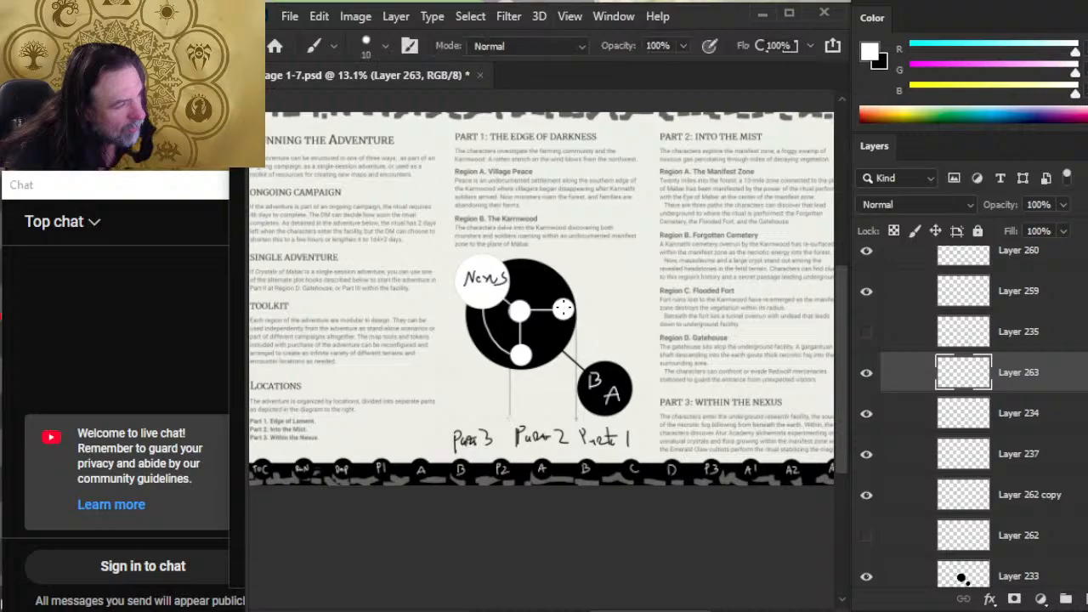
{"action": "key", "text": "v"}
{"action": "mouse_move", "coordinate": [533, 306]}
{"action": "left_mouse_down"}
{"action": "mouse_move", "coordinate": [548, 255]}
{"action": "mouse_move", "coordinate": [519, 315]}
{"action": "left_mouse_up"}
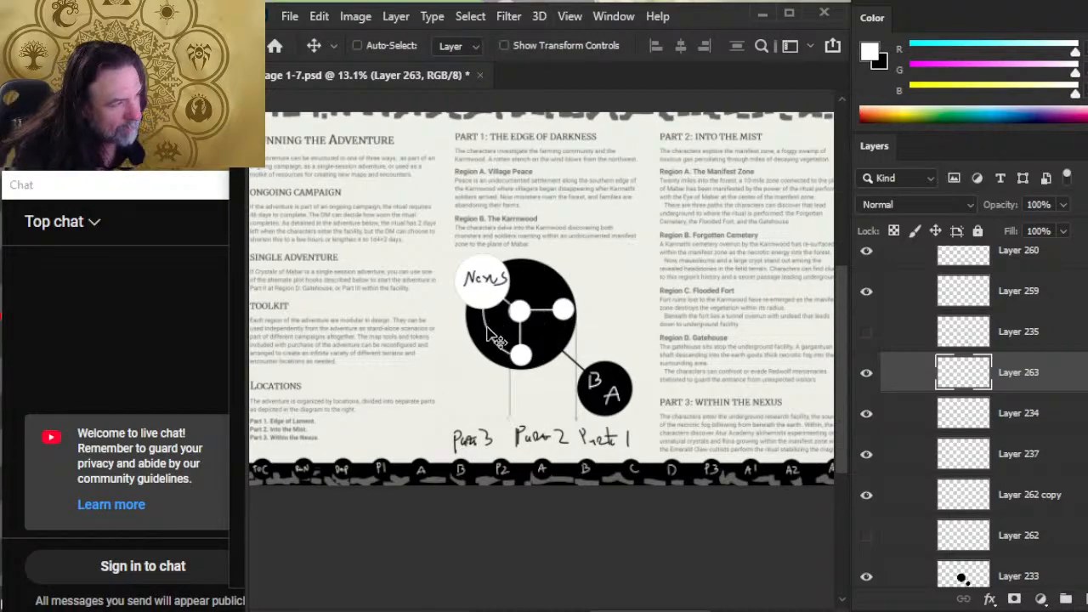
{"action": "key", "text": "l"}
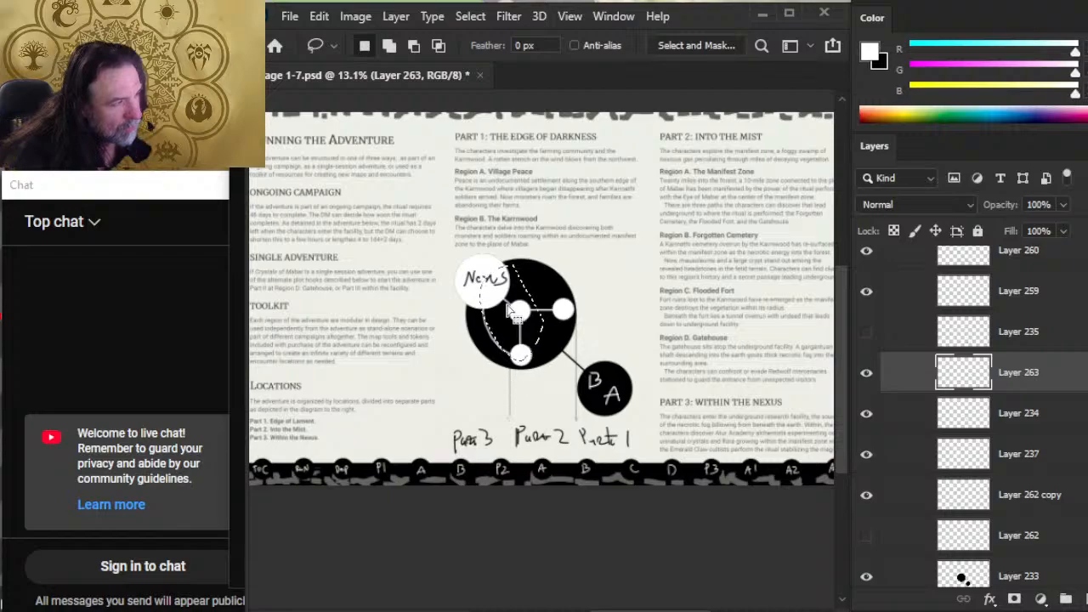
{"action": "mouse_move", "coordinate": [466, 325]}
{"action": "left_mouse_down"}
{"action": "mouse_move", "coordinate": [534, 275]}
{"action": "mouse_move", "coordinate": [545, 334]}
{"action": "mouse_move", "coordinate": [531, 374]}
{"action": "mouse_move", "coordinate": [481, 395]}
{"action": "left_mouse_up"}
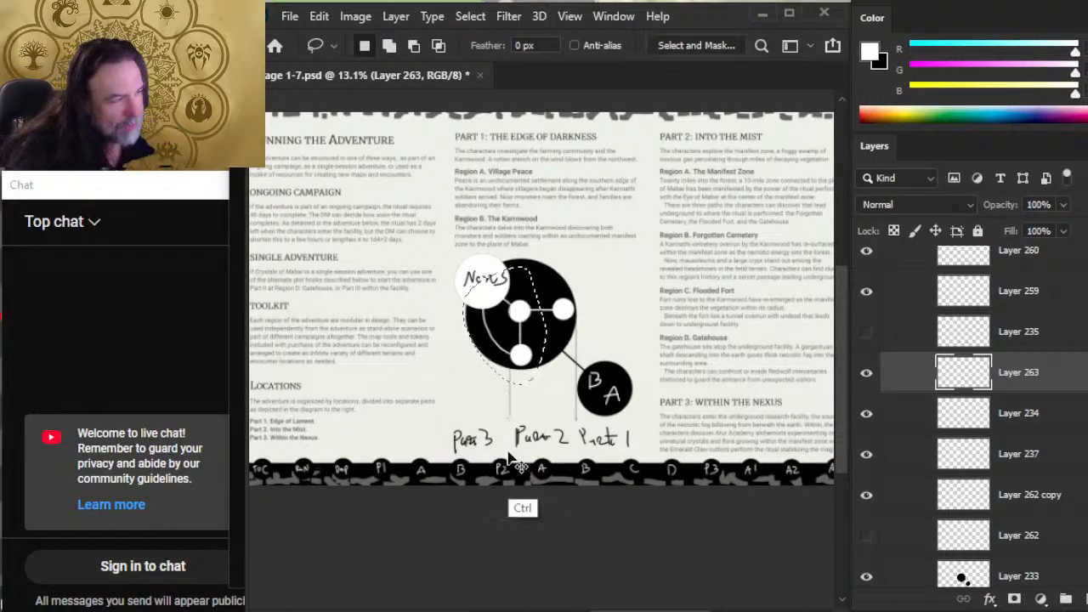
{"action": "key", "text": "ctrl+shift+j"}
Flip the copied curved connector horizontally with Free Transform and rotate it to arch over the upper part of the black circle
{"action": "key", "text": "z"}
{"action": "right_click", "coordinate": [480, 381]}
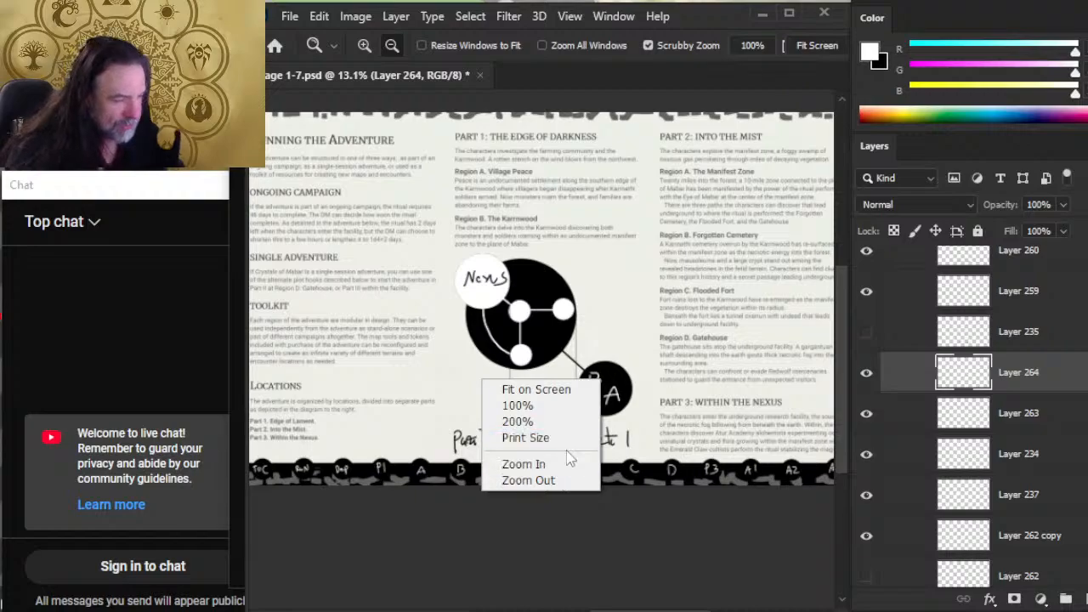
{"action": "left_click", "coordinate": [499, 436]}
{"action": "key", "text": "l"}
{"action": "right_click", "coordinate": [516, 300]}
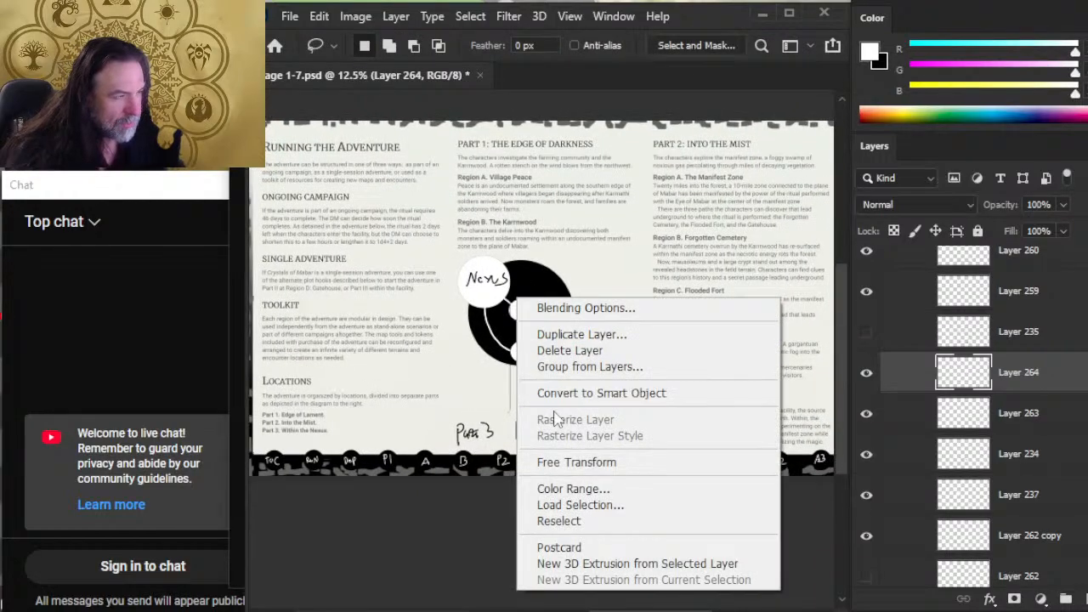
{"action": "left_click", "coordinate": [595, 456]}
{"action": "right_click", "coordinate": [514, 332]}
{"action": "left_click", "coordinate": [595, 302]}
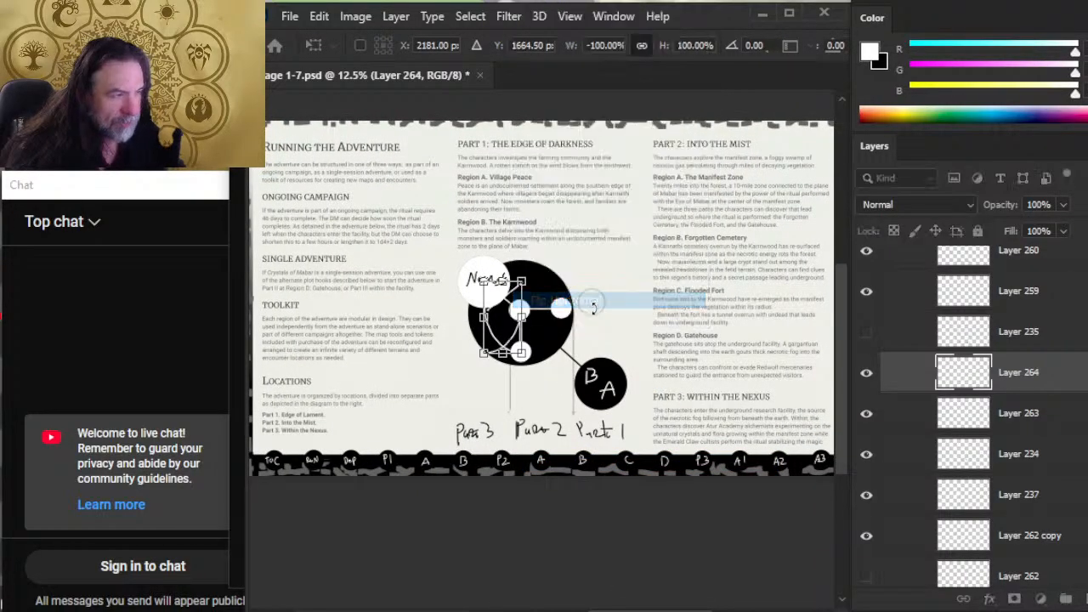
{"action": "left_click_drag", "start_coordinate": [626, 274], "coordinate": [444, 246]}
{"action": "key", "text": "Return"}
Move the rotated curve into place so it links the Nexus circle with the right-hand node
{"action": "key", "text": "v"}
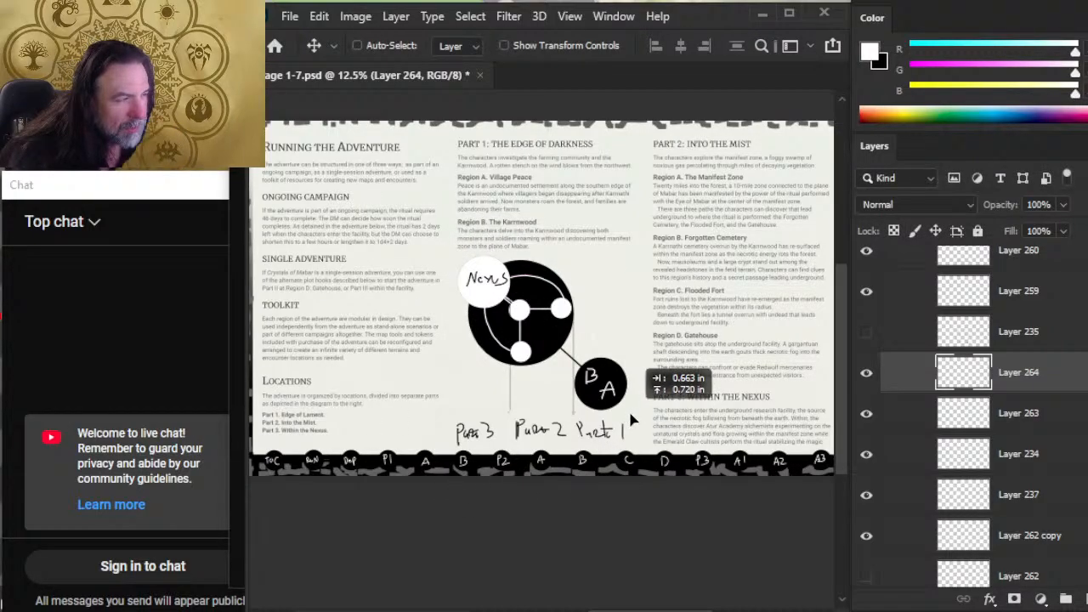
{"action": "key", "text": "Up"}
{"action": "key", "text": "Up"}
{"action": "key", "text": "Up"}
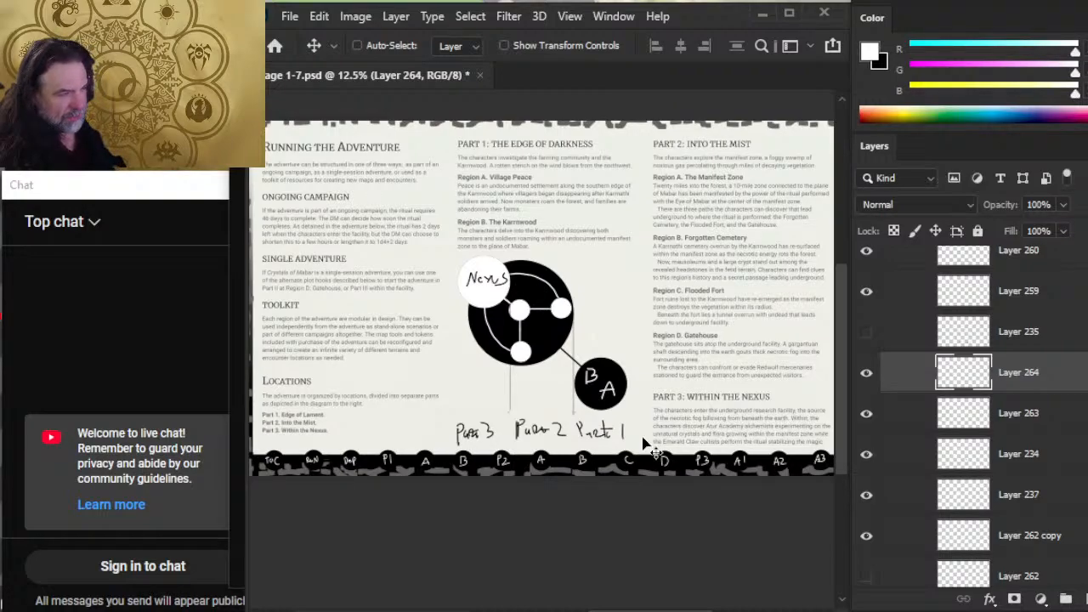
Paint a straight white connector on Layer 263 between the lowest node and the right-hand node
{"action": "left_click", "coordinate": [908, 420]}
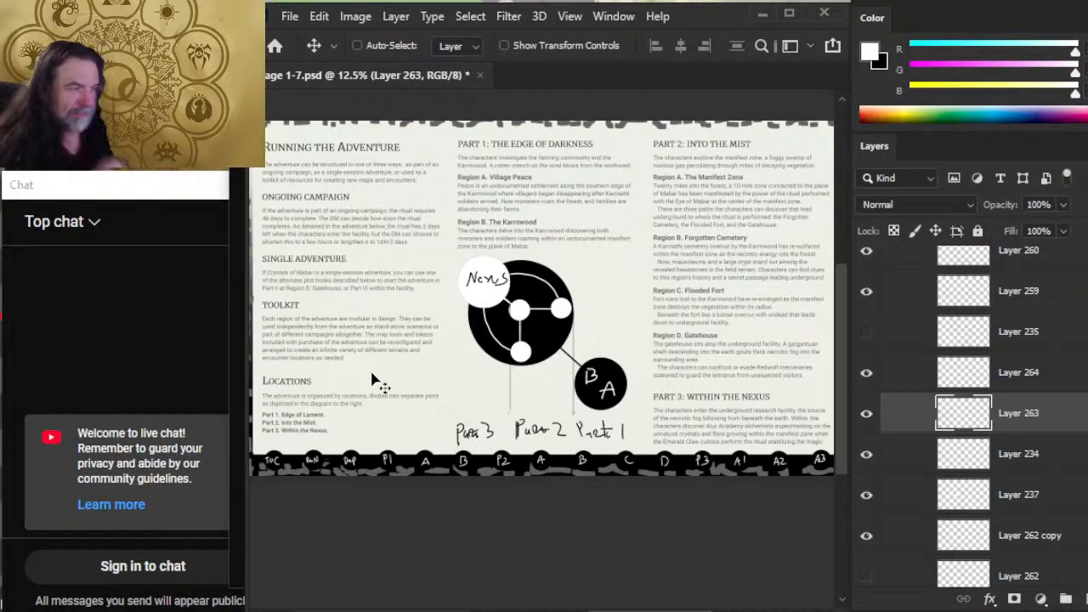
{"action": "key", "text": "b"}
{"action": "left_click", "coordinate": [521, 350]}
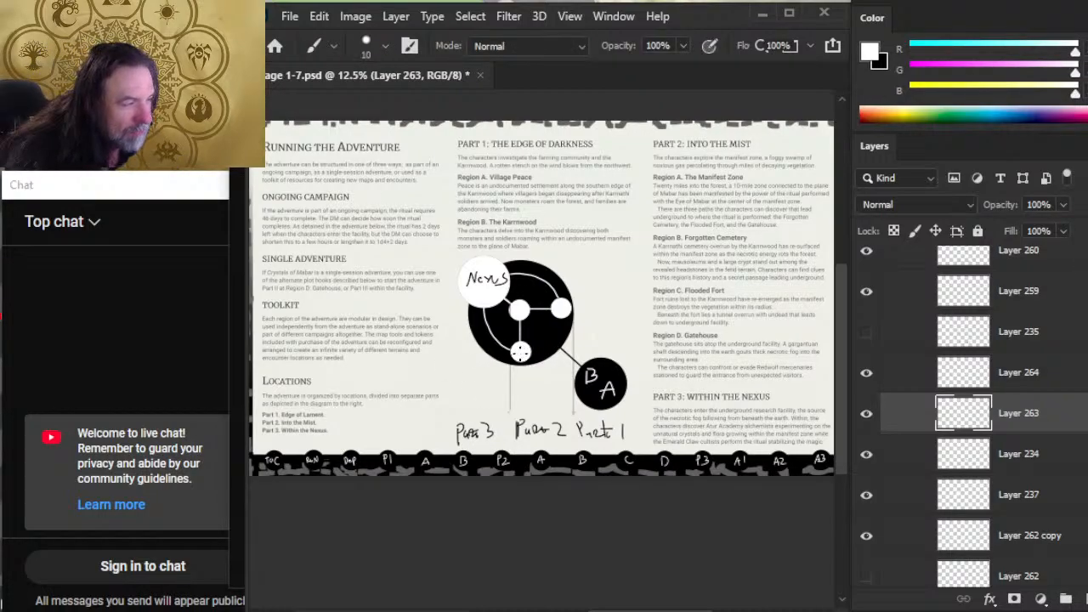
{"action": "left_click", "coordinate": [562, 308], "text": "shift"}
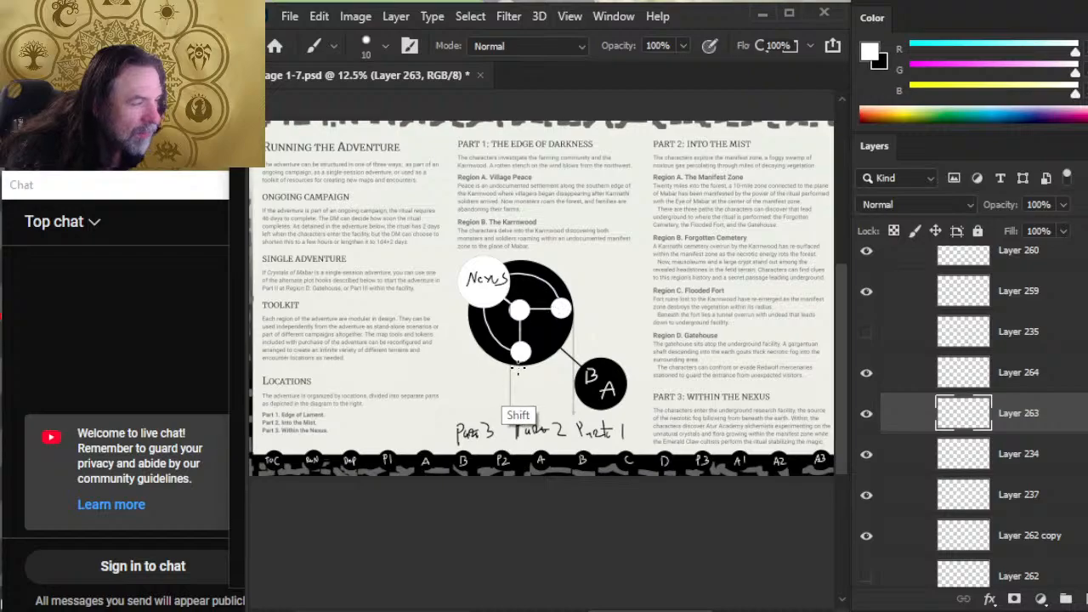
{"action": "left_click", "coordinate": [520, 351], "text": "shift"}
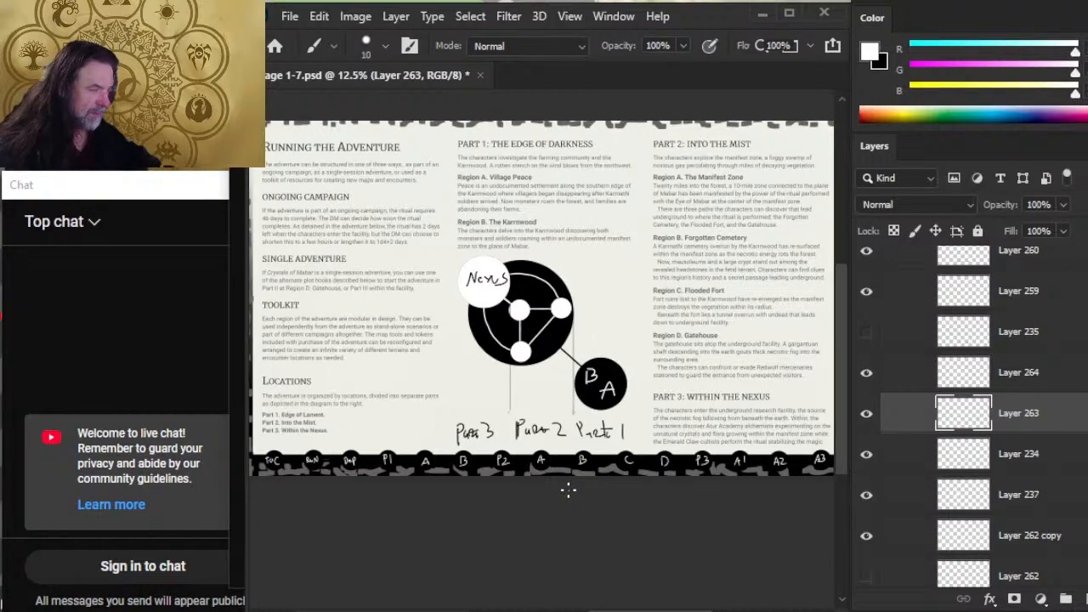
Identify which layer holds the white nodes by toggling the visibility of Layer 234, Layer 264, Layer 237 and Layer 262 copy
{"action": "key", "text": "e"}
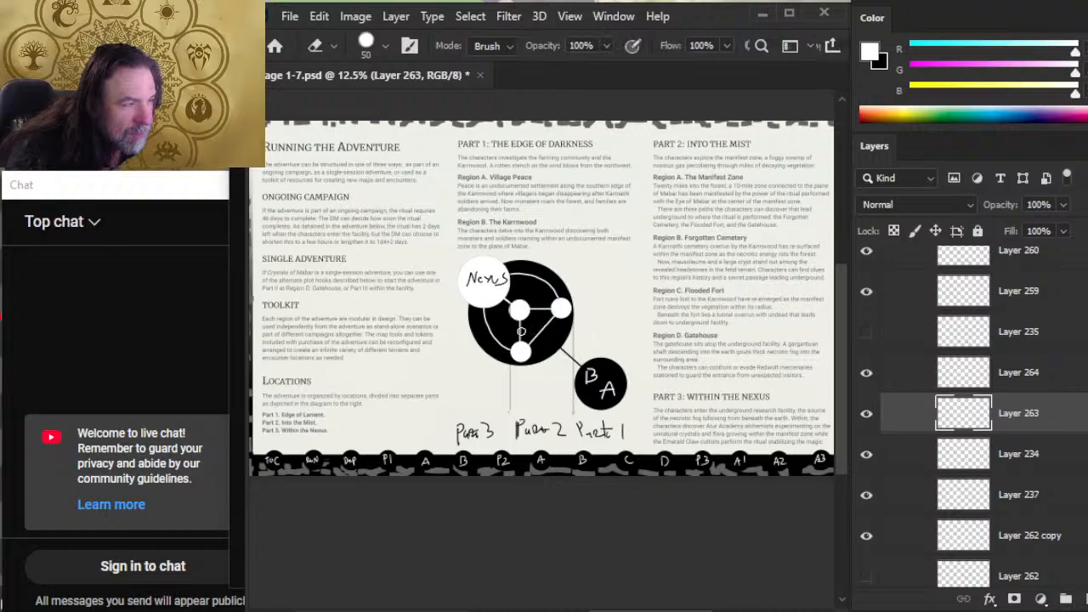
{"action": "left_click", "coordinate": [866, 454]}
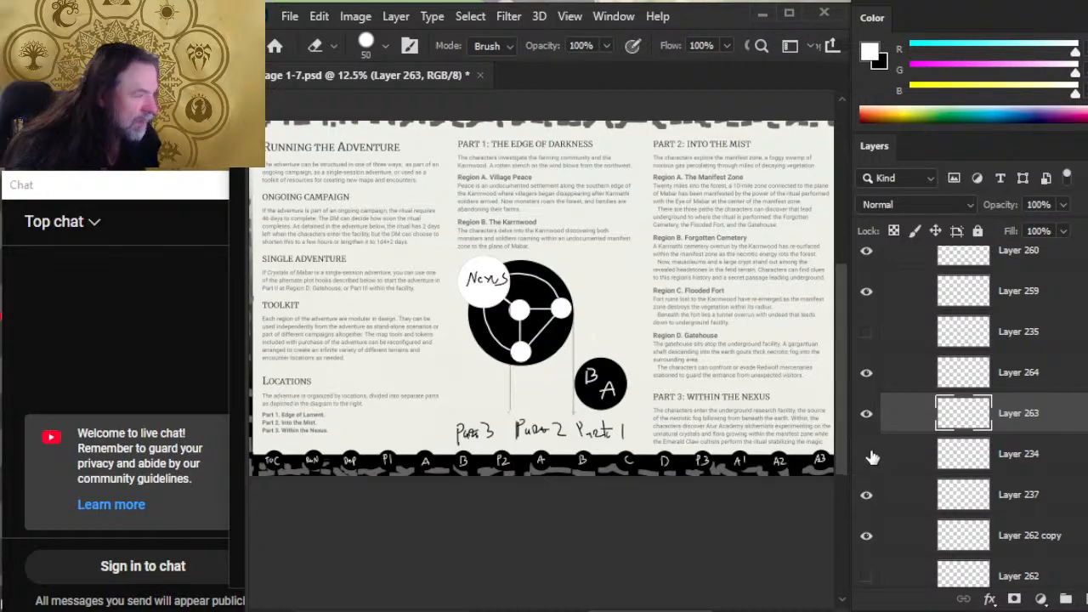
{"action": "left_click", "coordinate": [868, 453]}
{"action": "left_click", "coordinate": [869, 377]}
{"action": "left_click", "coordinate": [868, 376]}
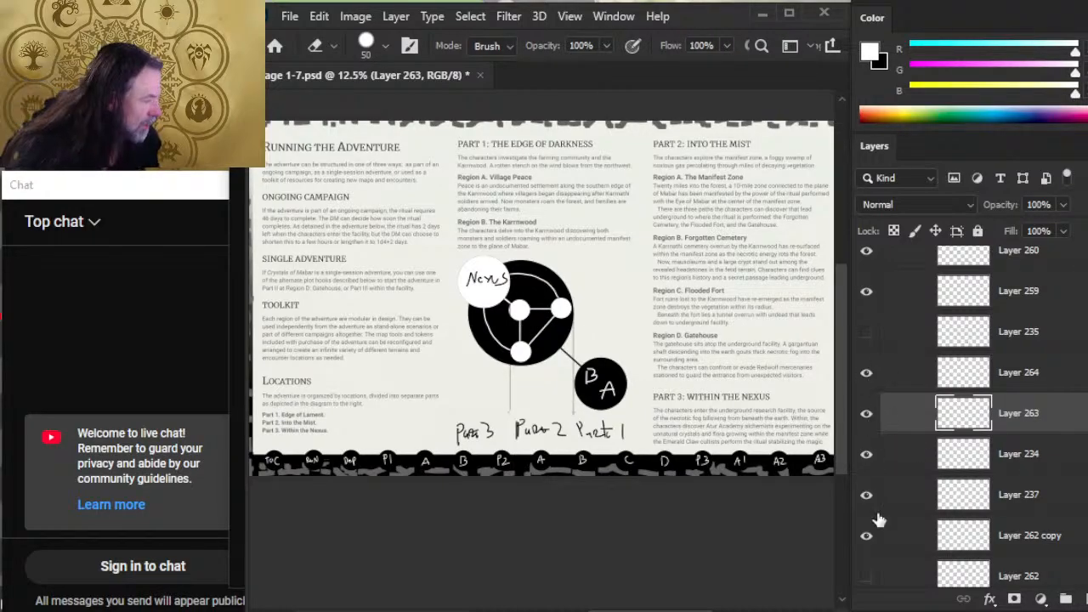
{"action": "left_click", "coordinate": [871, 500]}
{"action": "left_click", "coordinate": [869, 498]}
{"action": "left_click", "coordinate": [867, 536]}
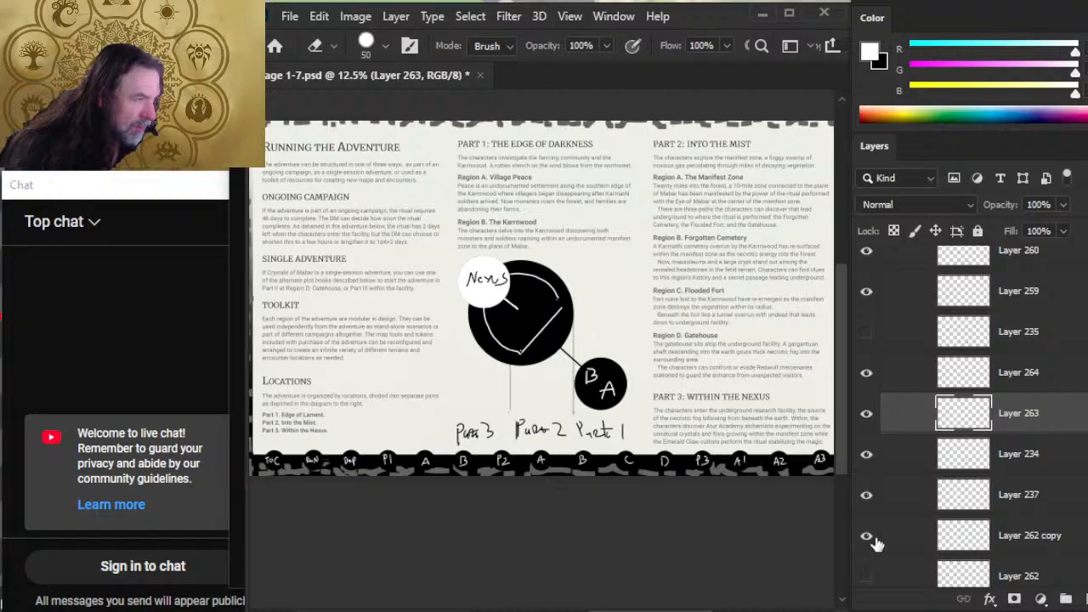
{"action": "left_click", "coordinate": [867, 536]}
Duplicate Layer 262 copy, hide the original, and check the duplicate's content by toggling its visibility
{"action": "left_click", "coordinate": [892, 548]}
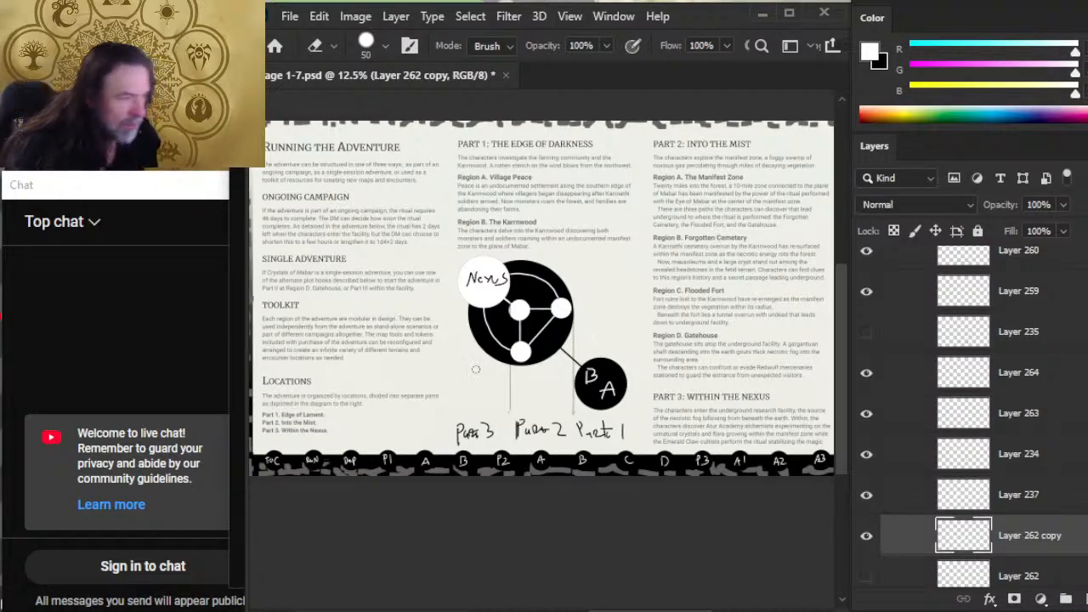
{"action": "right_click", "coordinate": [904, 537]}
{"action": "left_click", "coordinate": [969, 66]}
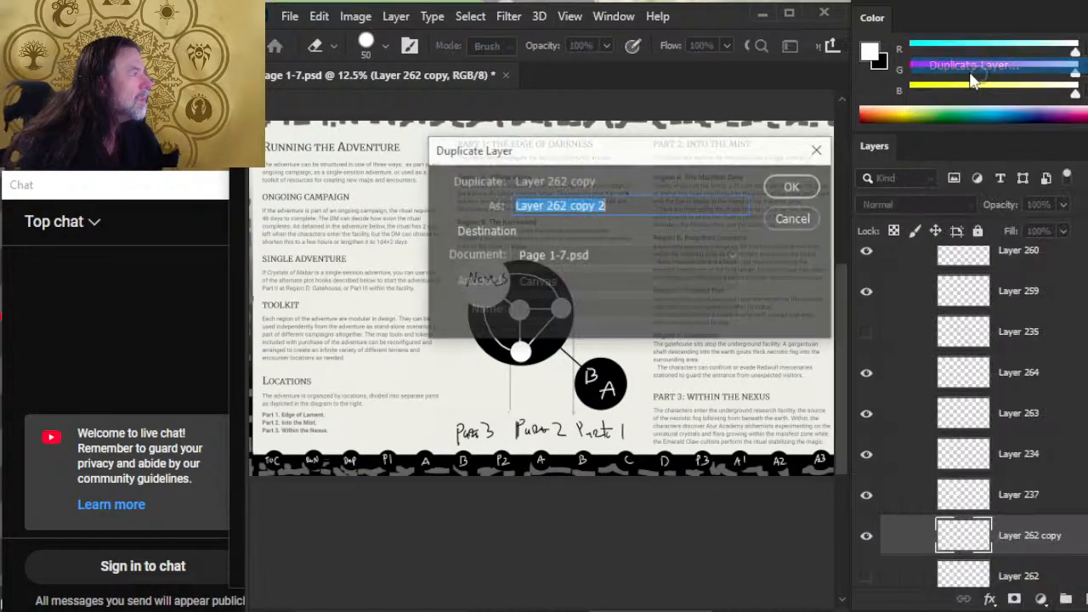
{"action": "key", "text": "Return"}
{"action": "left_click", "coordinate": [866, 576]}
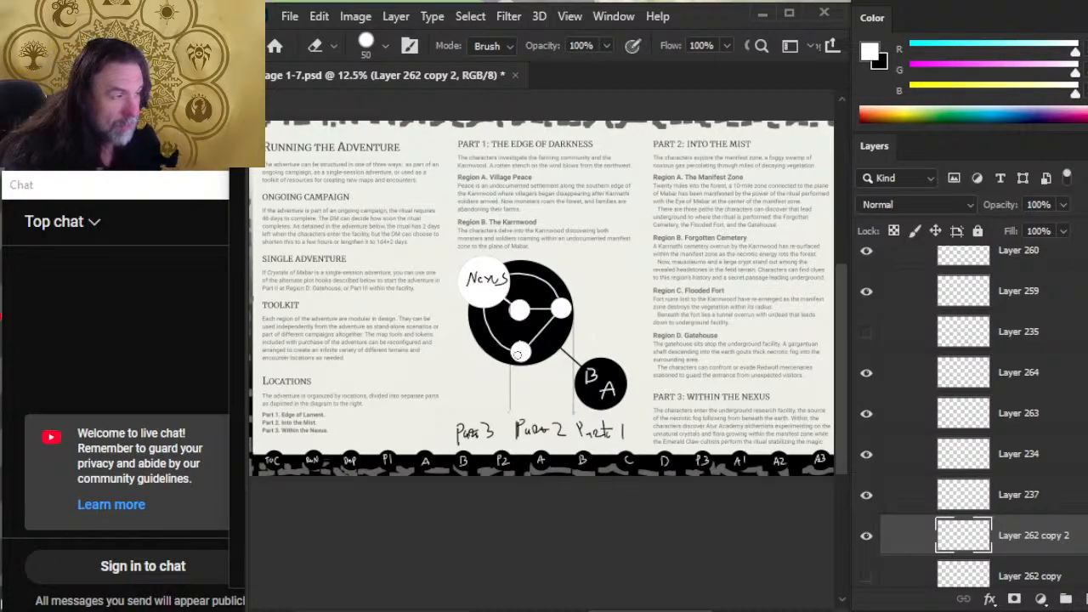
{"action": "left_click", "coordinate": [867, 535]}
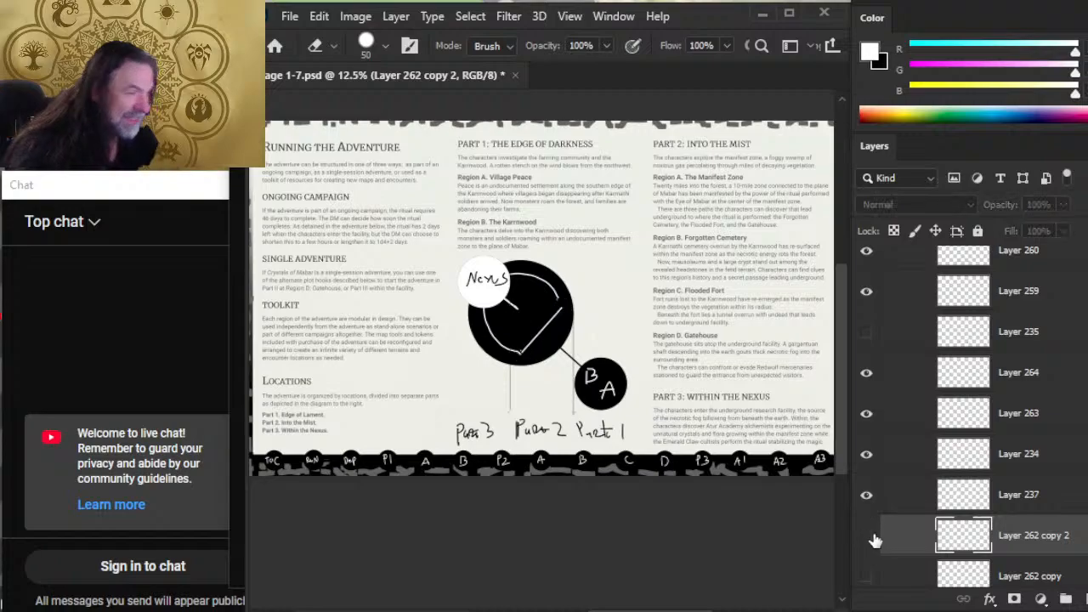
{"action": "left_click", "coordinate": [867, 535]}
Undo the layer duplication and the diagonal connector between the lowest and right-hand nodes, then save with Layer 262 copy shown
{"action": "key", "text": "ctrl+z"}
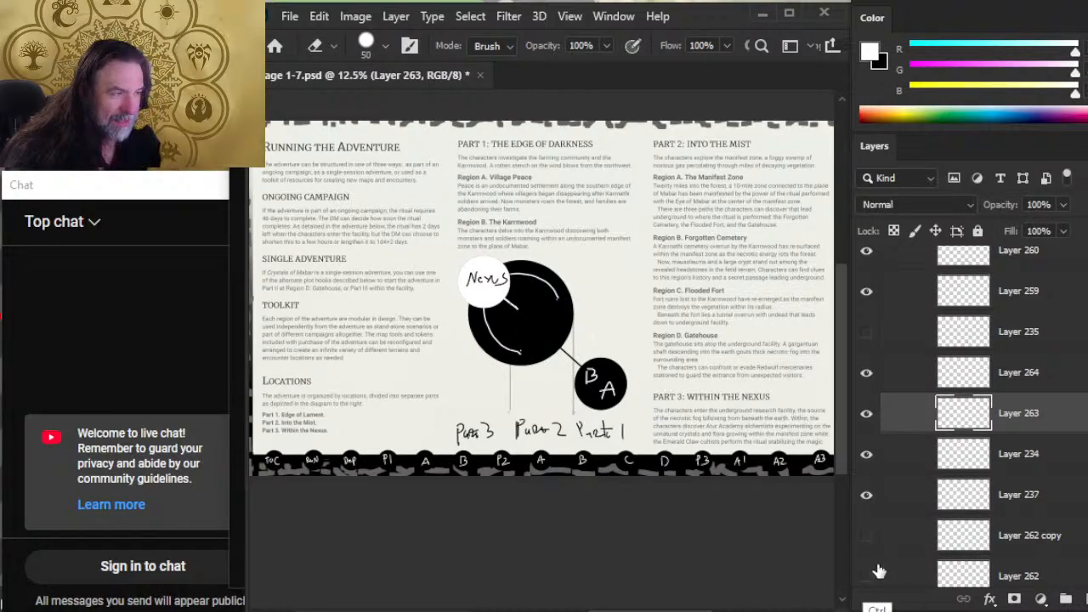
{"action": "left_click", "coordinate": [869, 536]}
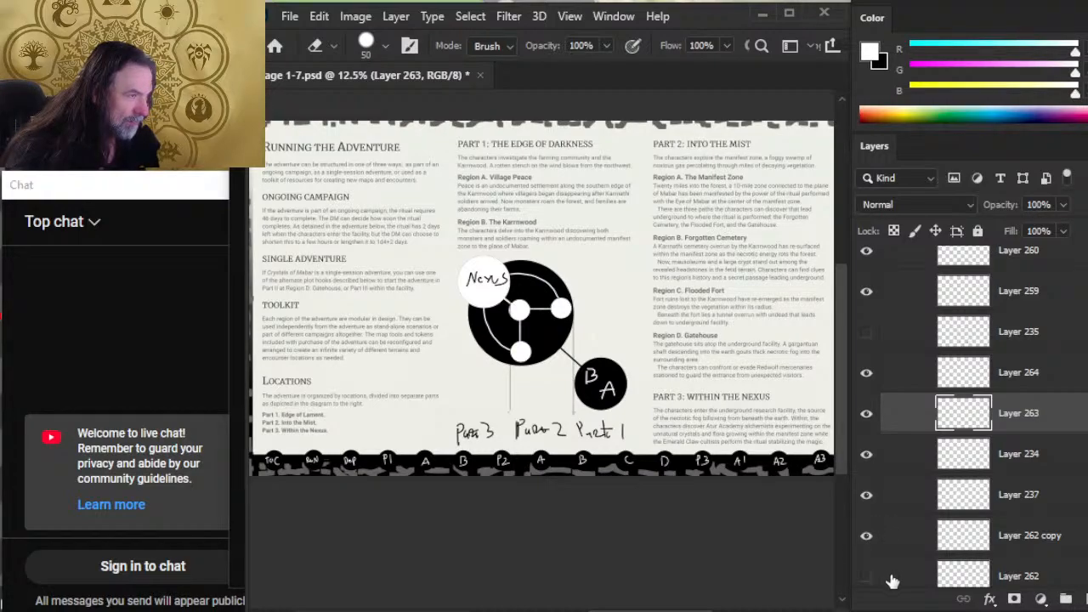
{"action": "key", "text": "ctrl+s"}
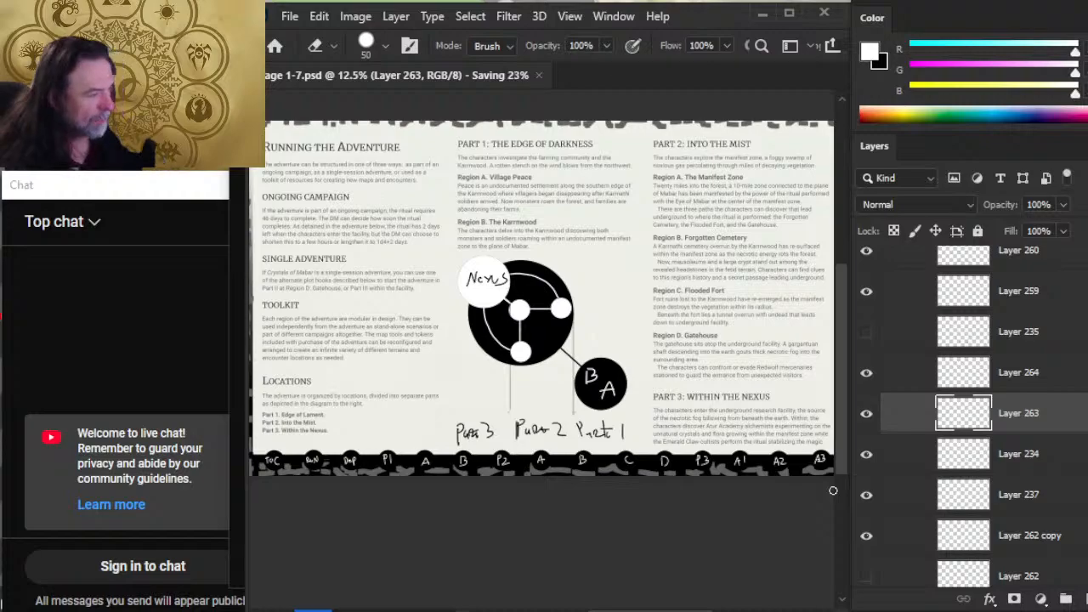